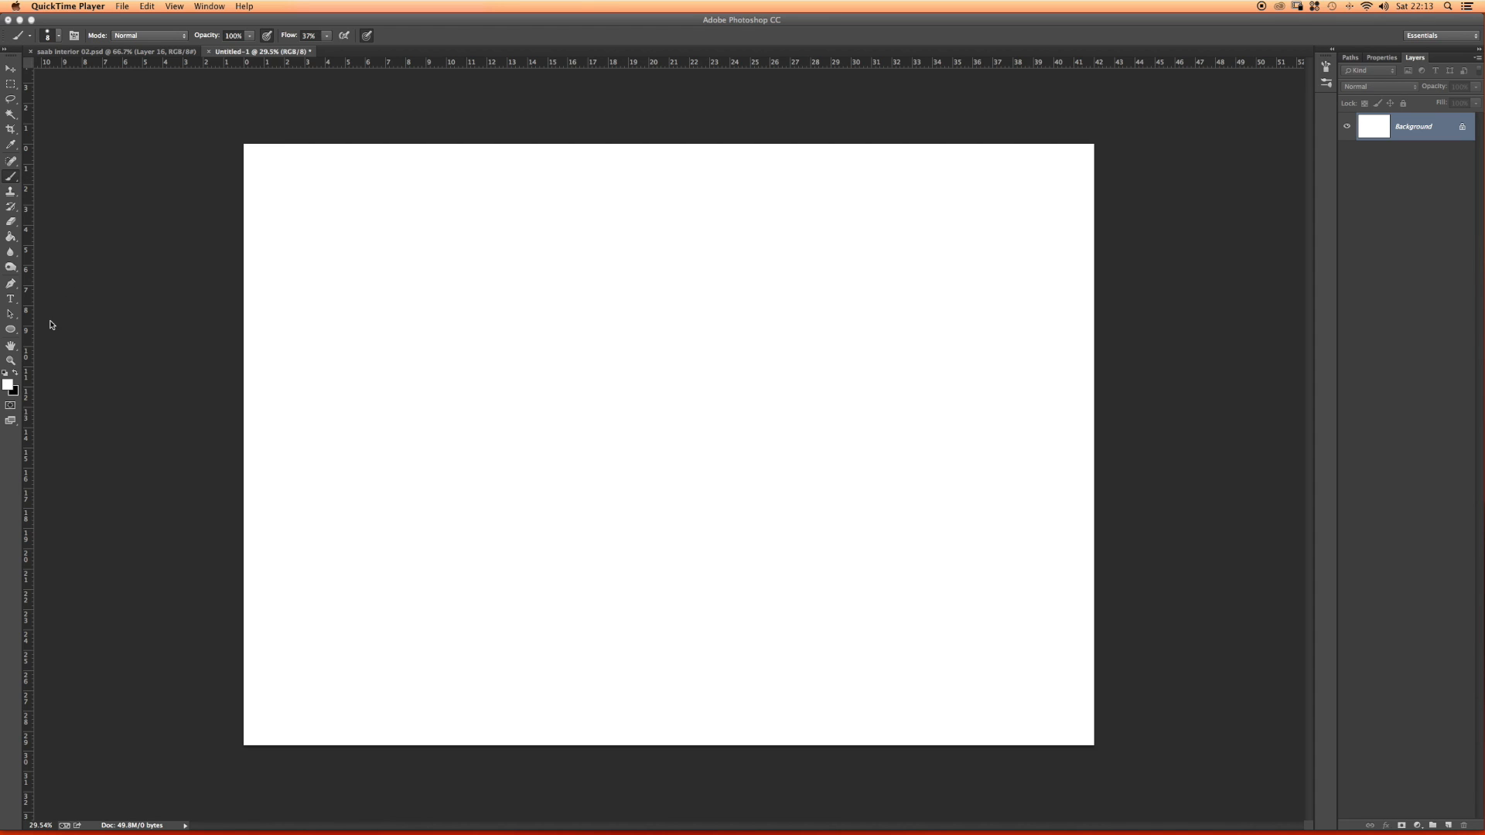
Step: Switch to Photoshop and swap the foreground and background colours so that black is the foreground
{"action": "left_click", "coordinate": [207, 7]}
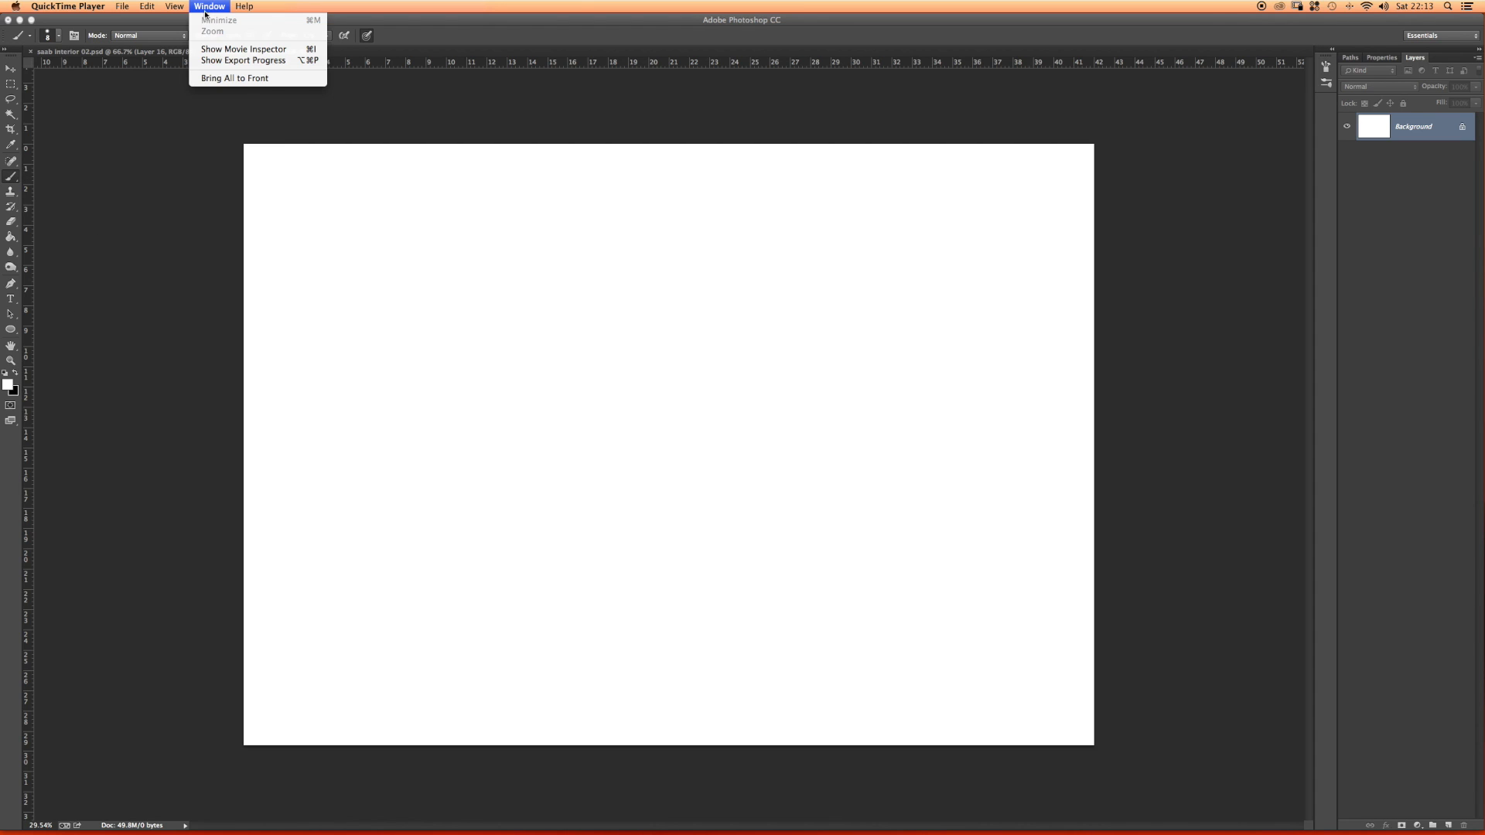
{"action": "left_click", "coordinate": [162, 120]}
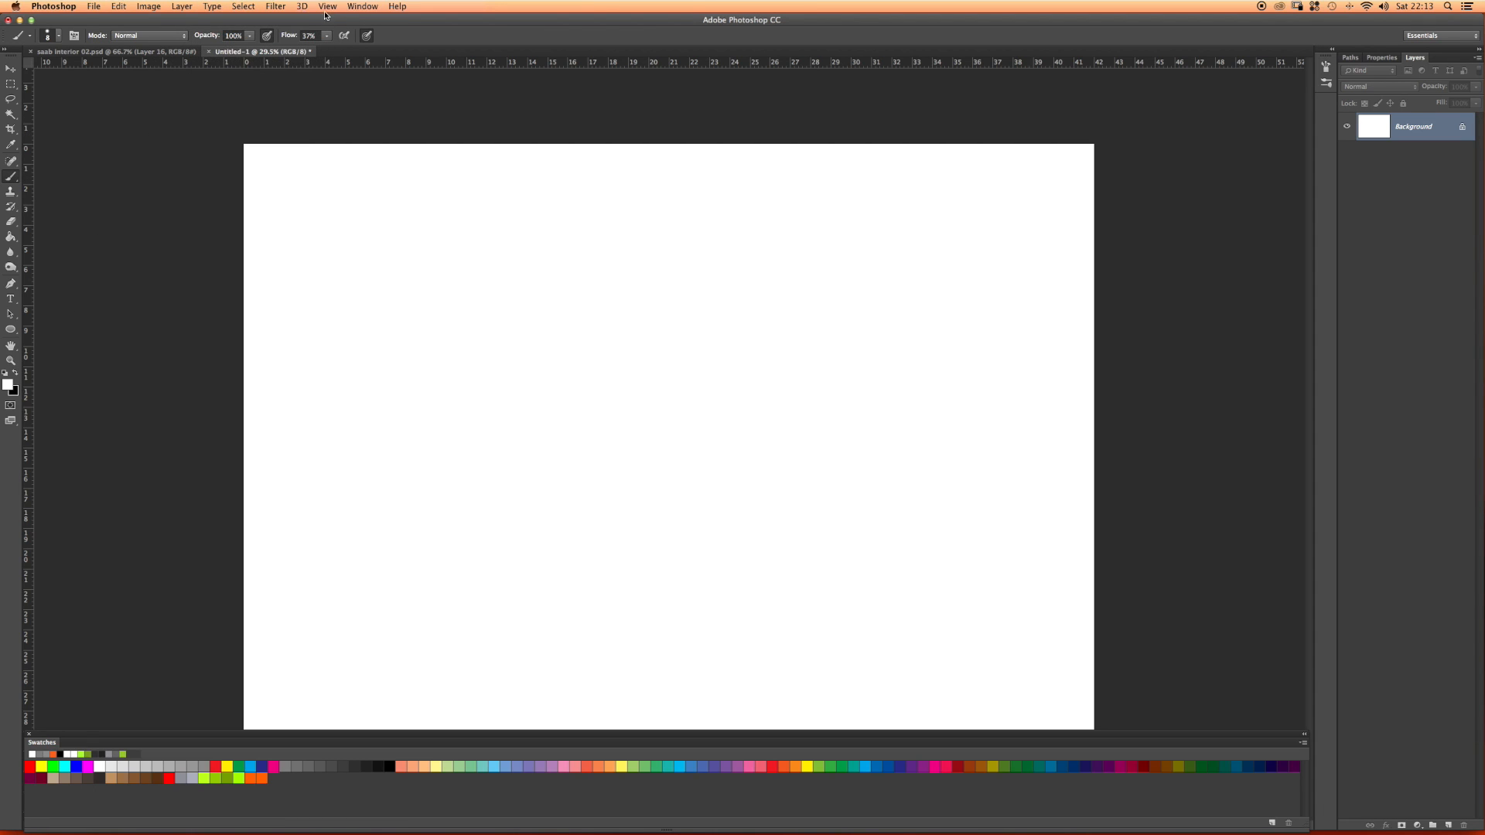
{"action": "key", "text": "x"}
Step: Paint a short, thin test stroke on the blank canvas and enlarge the brush picker to show all presets
{"action": "right_click", "coordinate": [674, 499]}
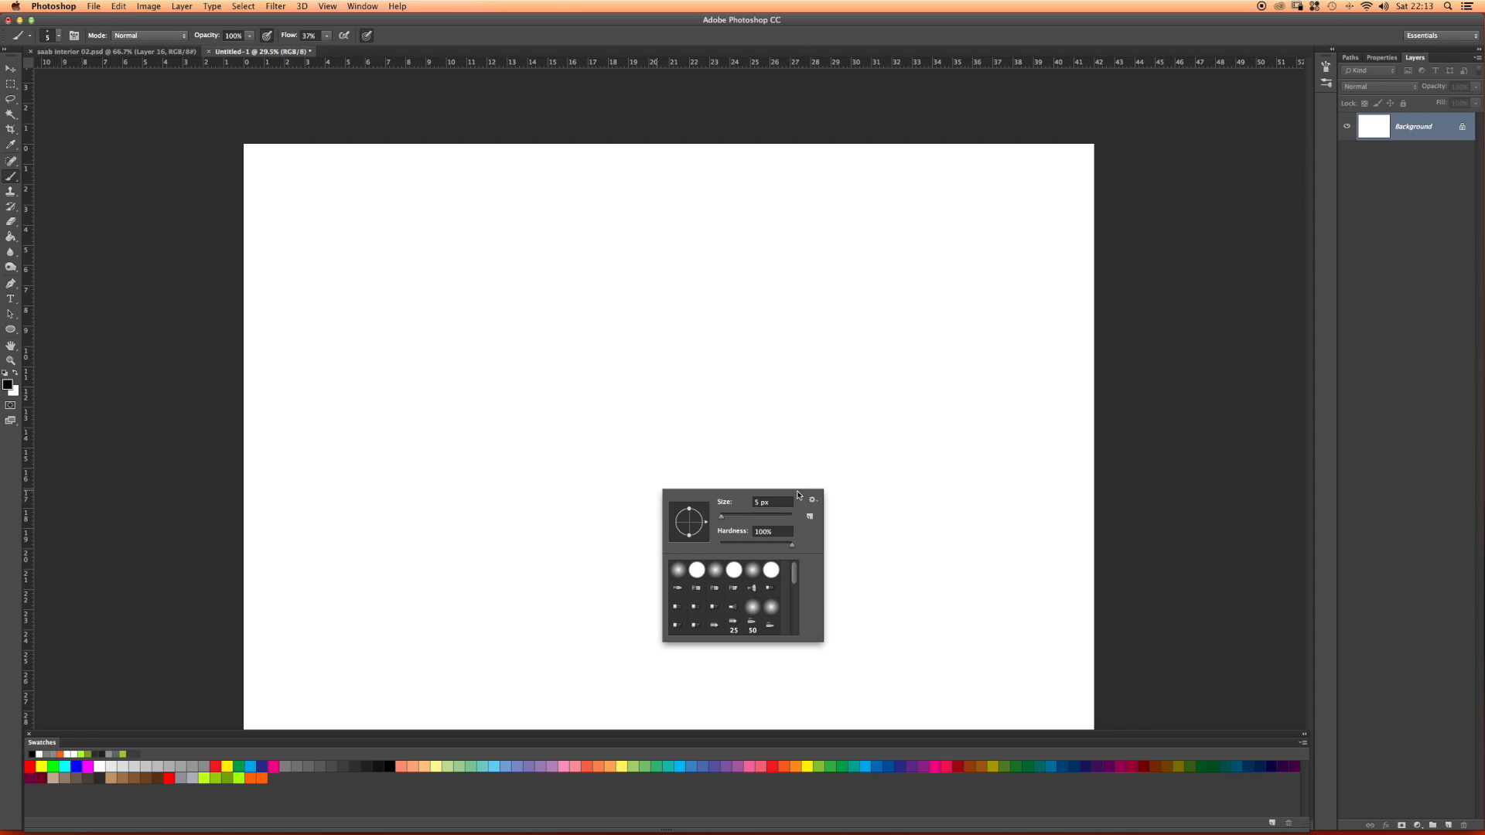
{"action": "left_click", "coordinate": [192, 397]}
{"action": "right_click", "coordinate": [427, 389]}
{"action": "left_click_drag", "start_coordinate": [437, 329], "coordinate": [441, 351]}
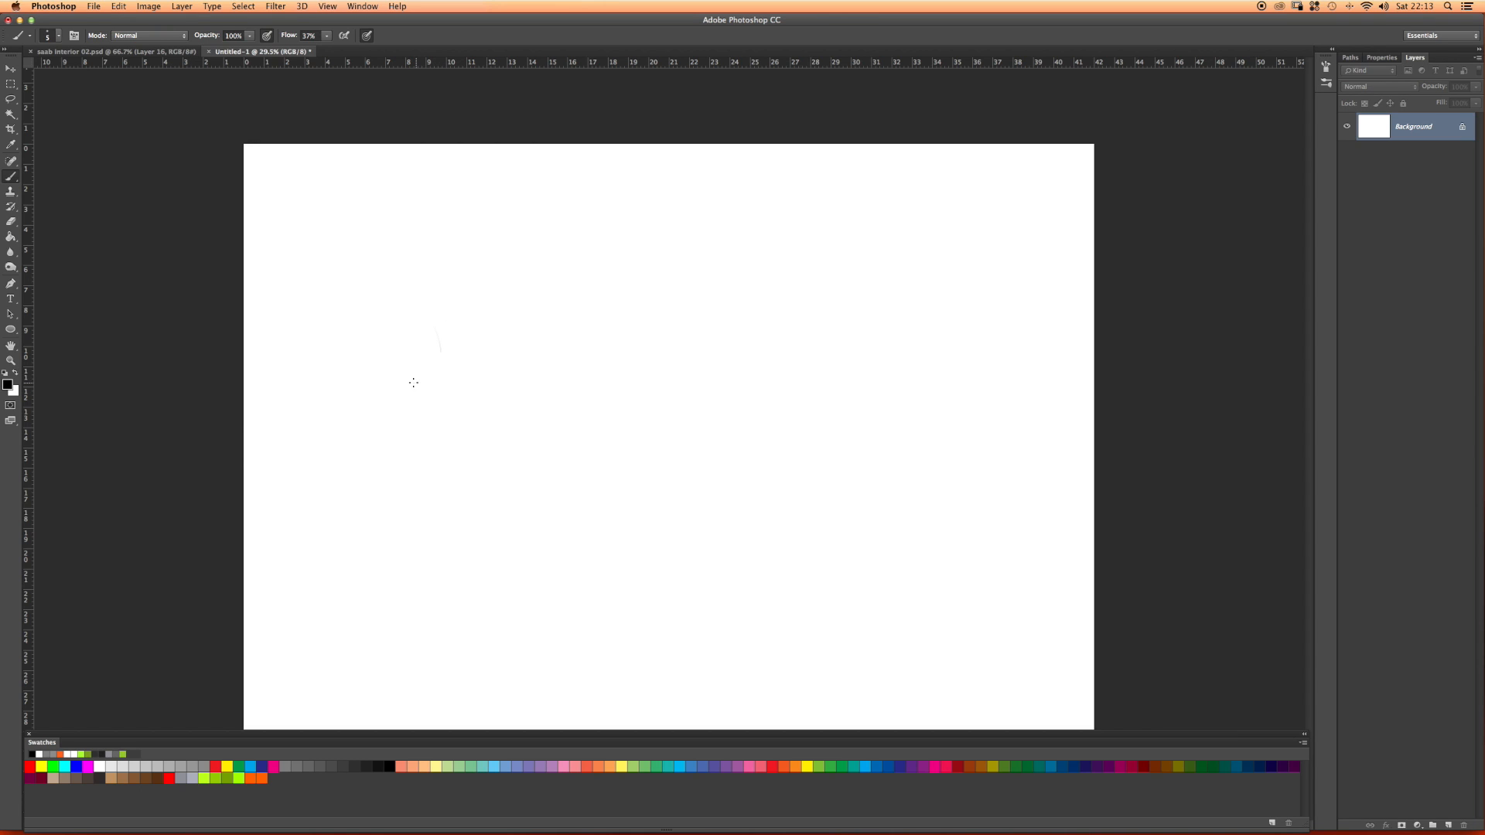
{"action": "right_click", "coordinate": [402, 398]}
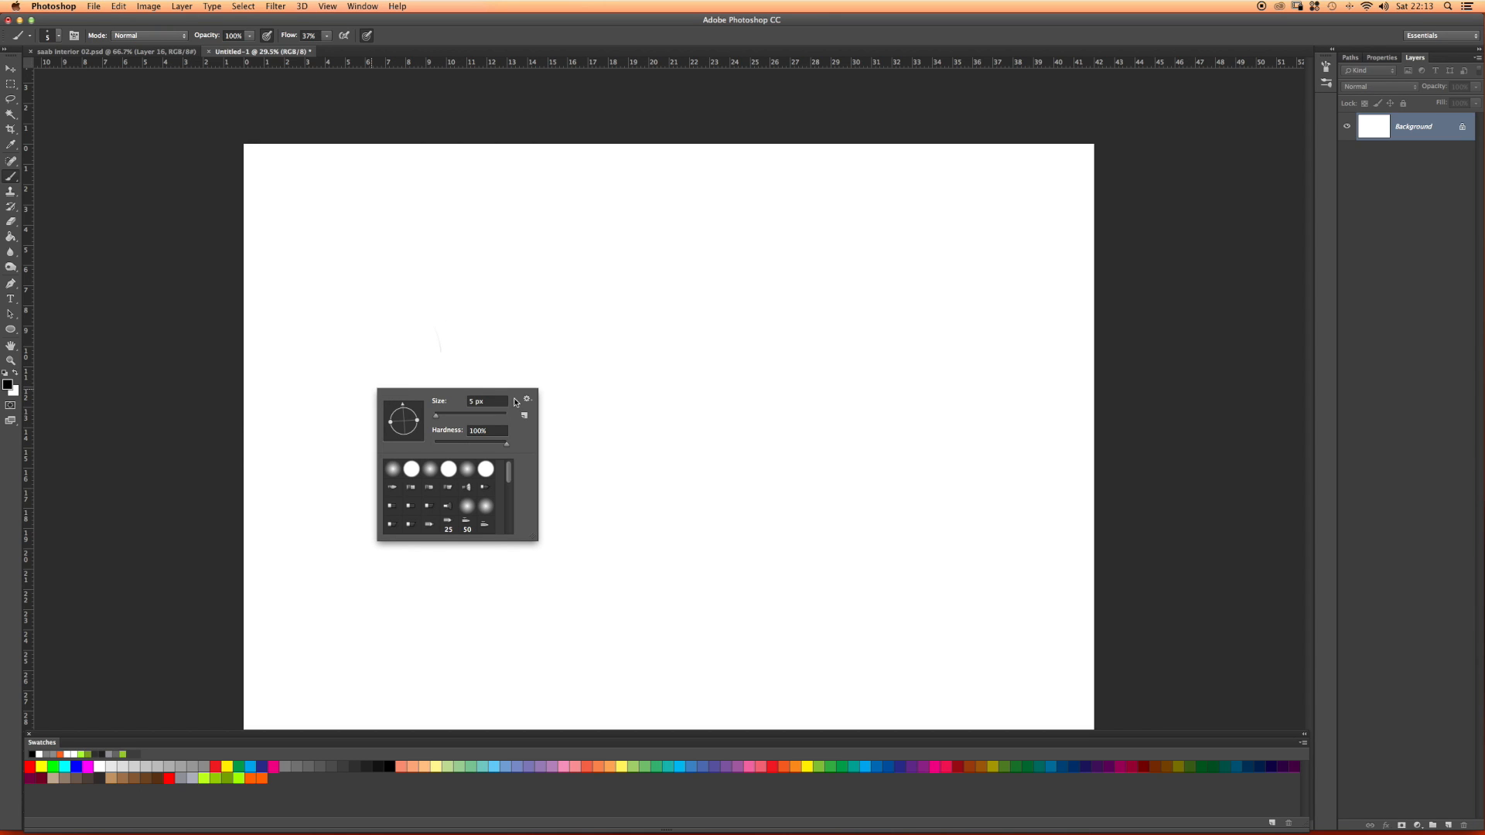
{"action": "mouse_move", "coordinate": [540, 543]}
{"action": "left_mouse_down"}
{"action": "mouse_move", "coordinate": [620, 729]}
{"action": "mouse_move", "coordinate": [618, 670]}
{"action": "left_mouse_up"}
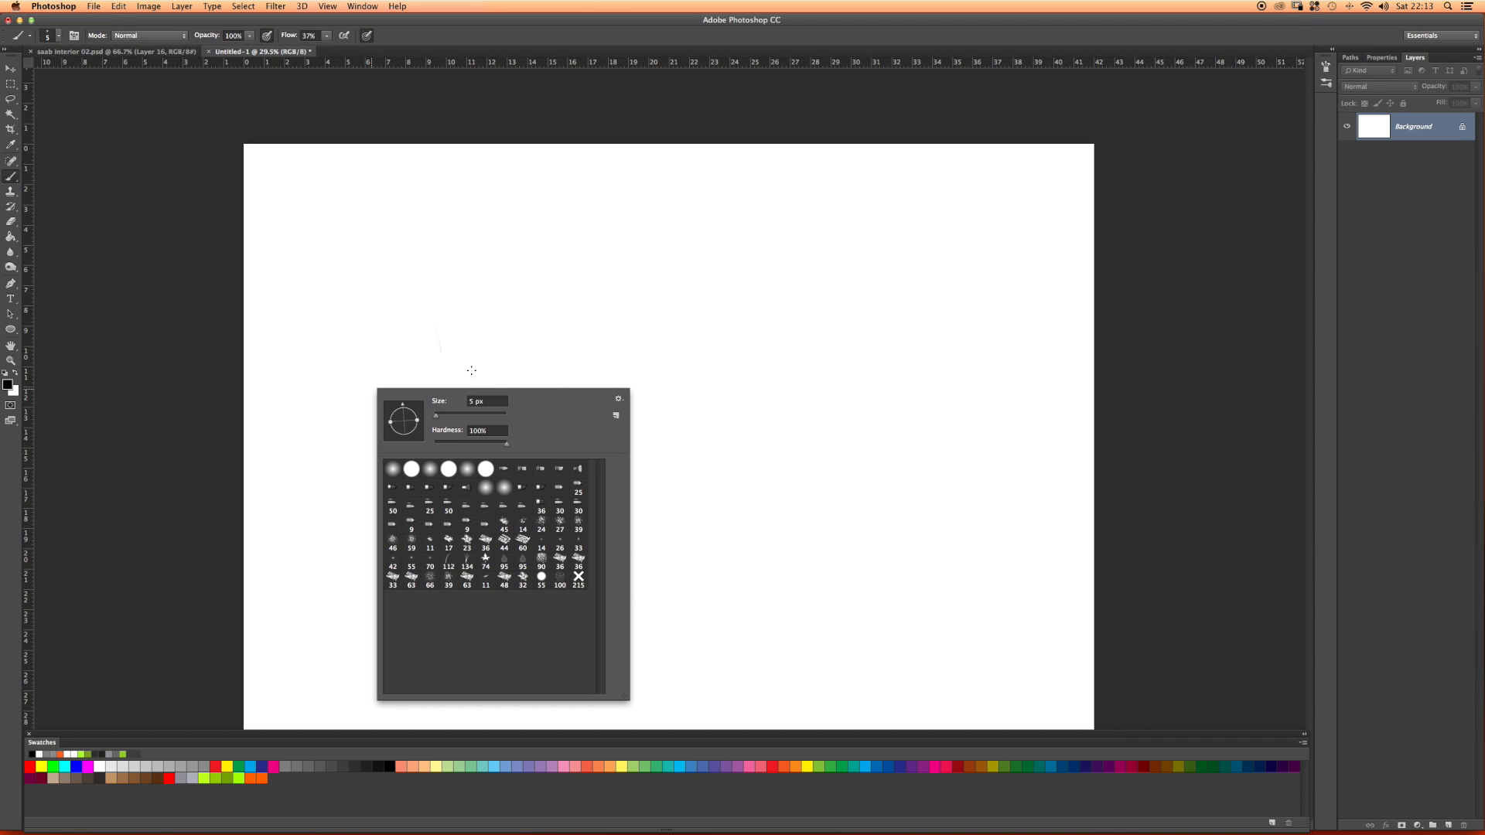
{"action": "right_click", "coordinate": [369, 312]}
{"action": "left_click", "coordinate": [155, 338]}
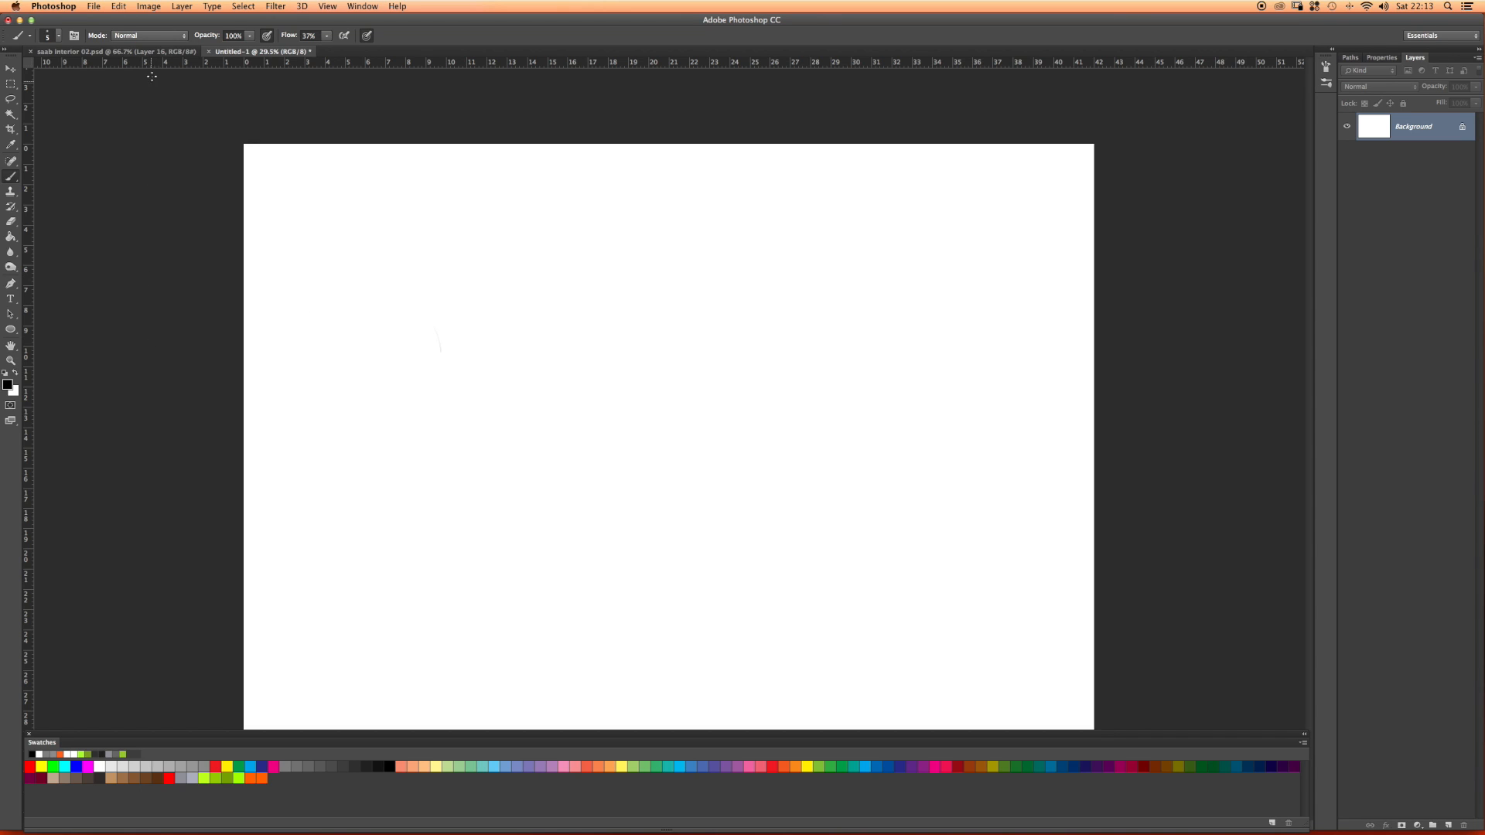
Step: Show the Brush Presets panel, checking the Brush Tip Shape settings grouped with it
{"action": "left_click", "coordinate": [361, 6]}
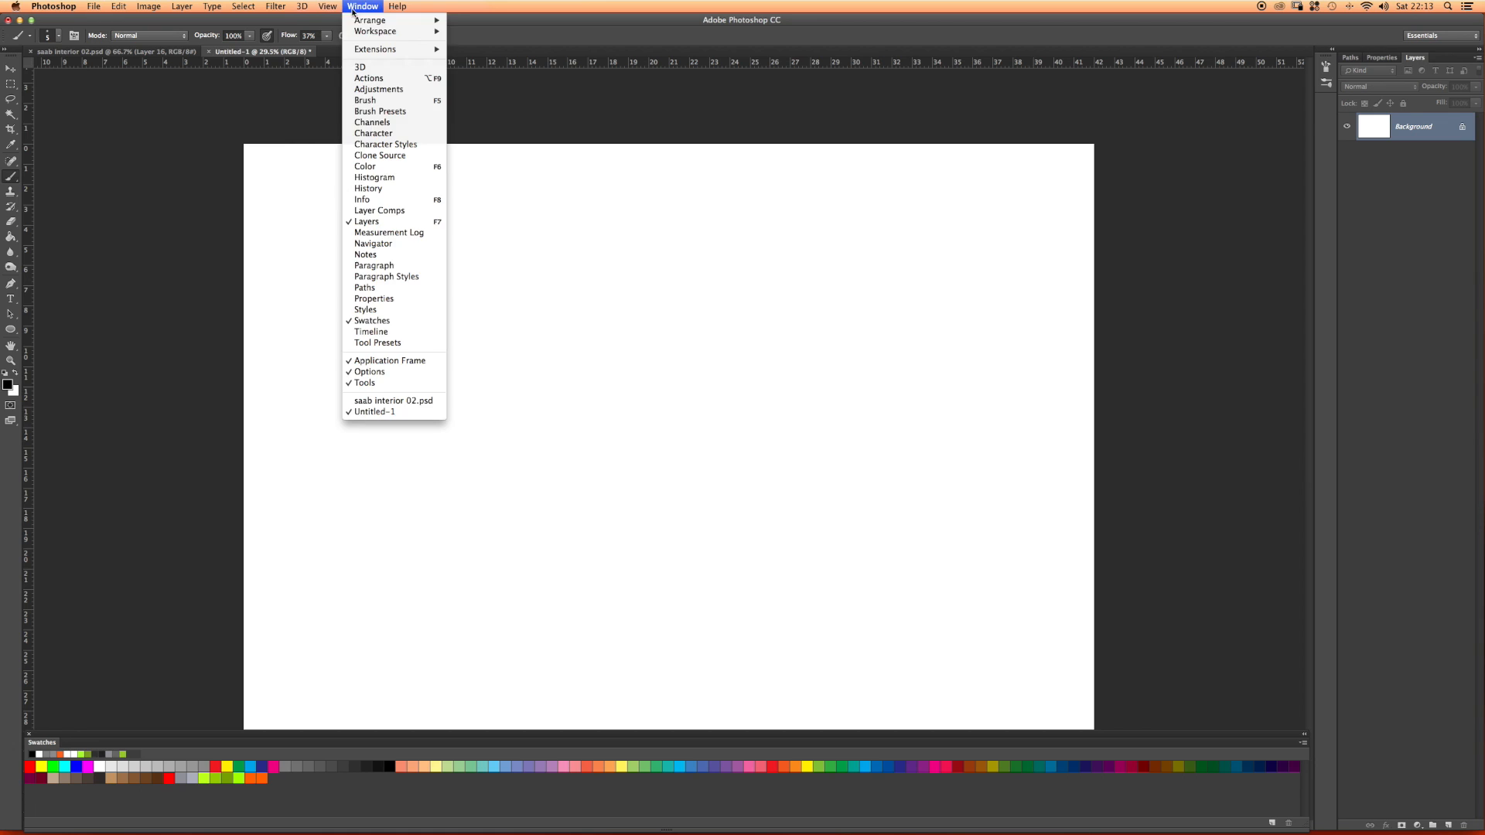
{"action": "left_click", "coordinate": [403, 112]}
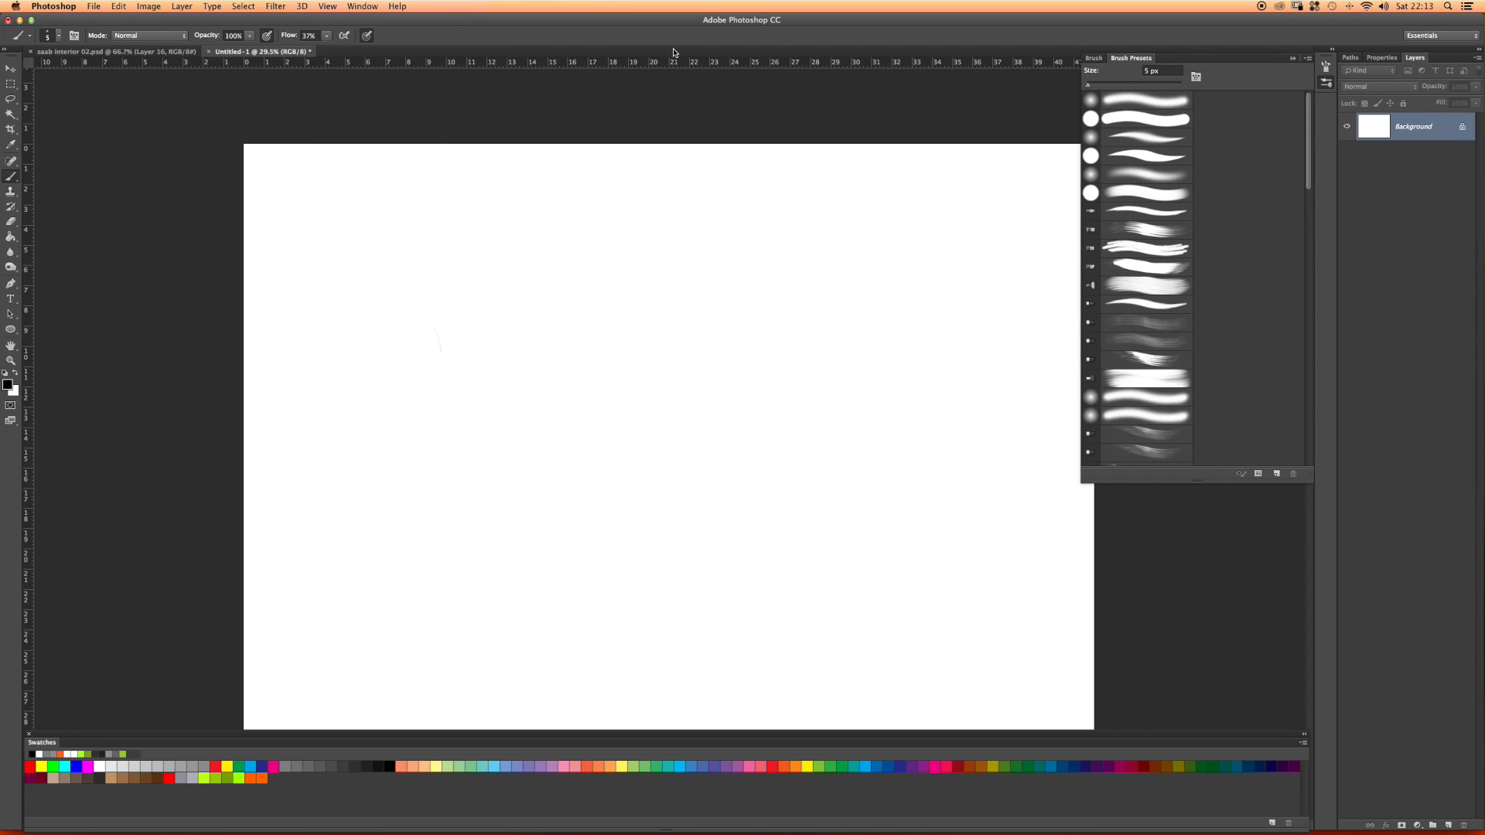
{"action": "left_click", "coordinate": [1093, 59]}
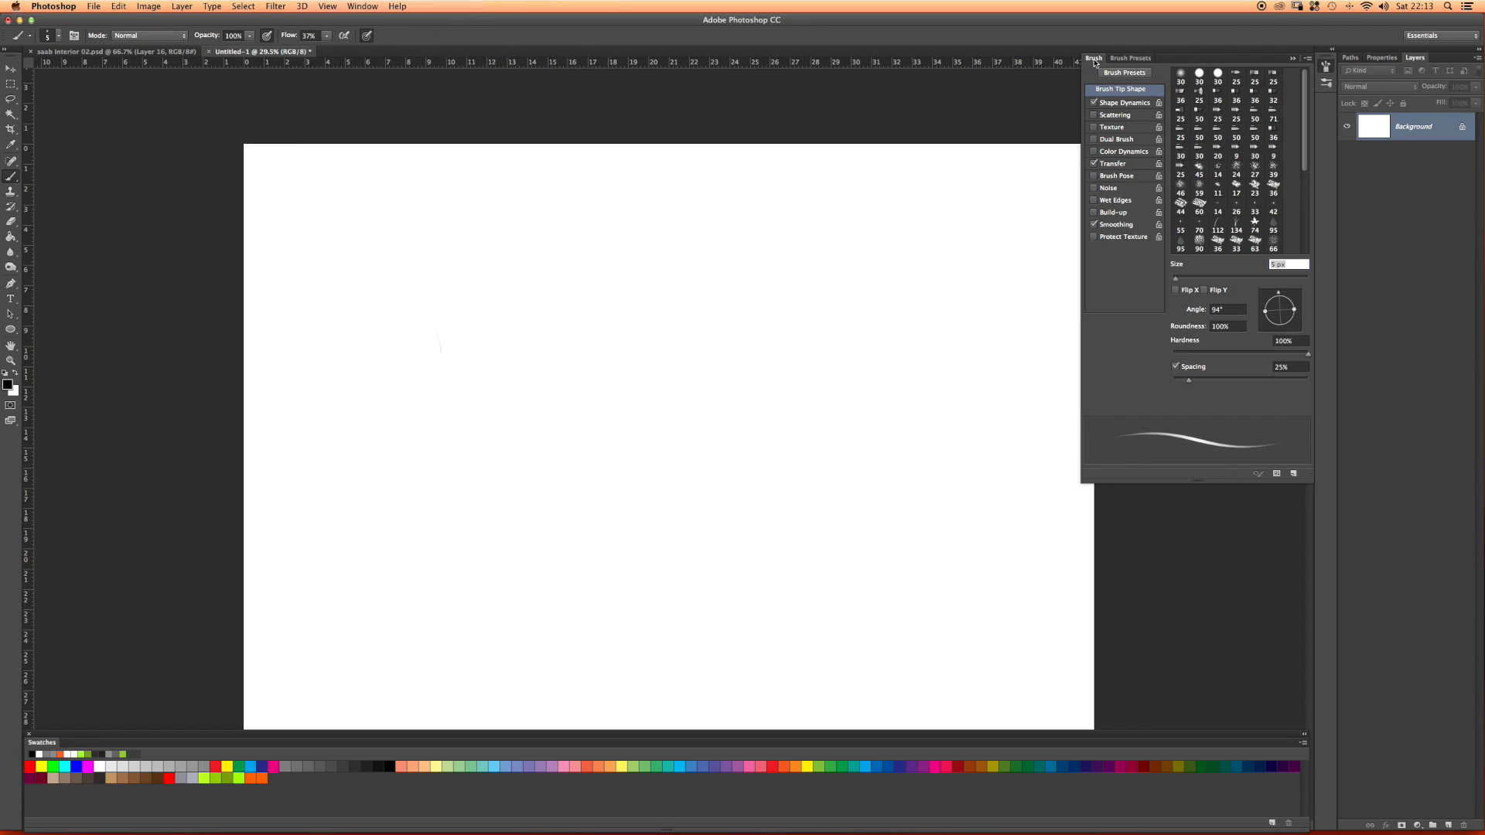
{"action": "left_click", "coordinate": [345, 5]}
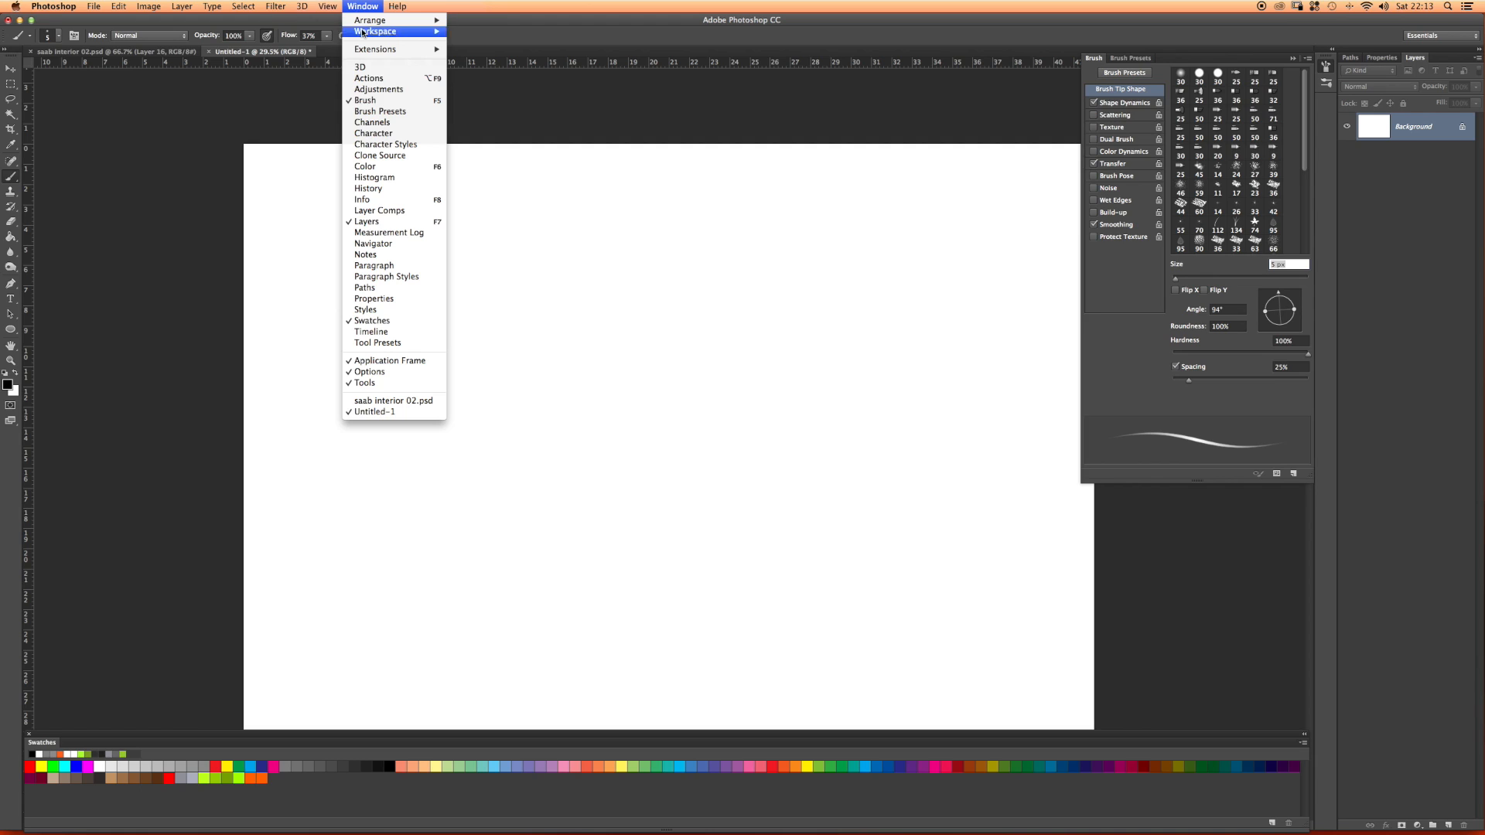
{"action": "left_click", "coordinate": [381, 113]}
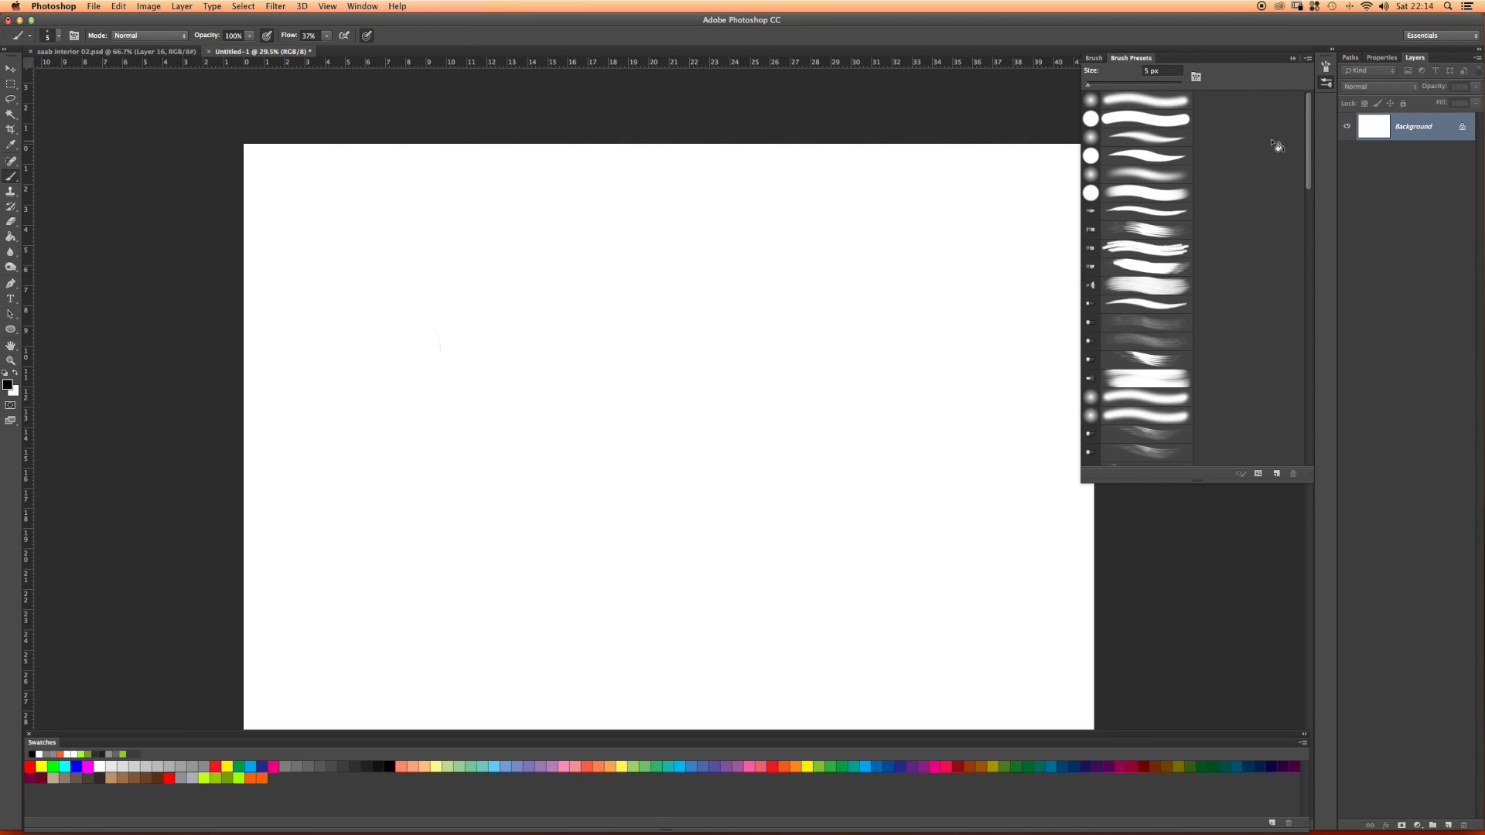
Step: Look through the stroke previews of the brush presets and the available brush tip shapes
{"action": "left_click_drag", "start_coordinate": [1309, 114], "coordinate": [1285, 253]}
{"action": "scroll", "coordinate": [1286, 253], "scroll_direction": "down", "scroll_amount": 2}
{"action": "scroll", "coordinate": [1283, 248], "scroll_direction": "up", "scroll_amount": 4}
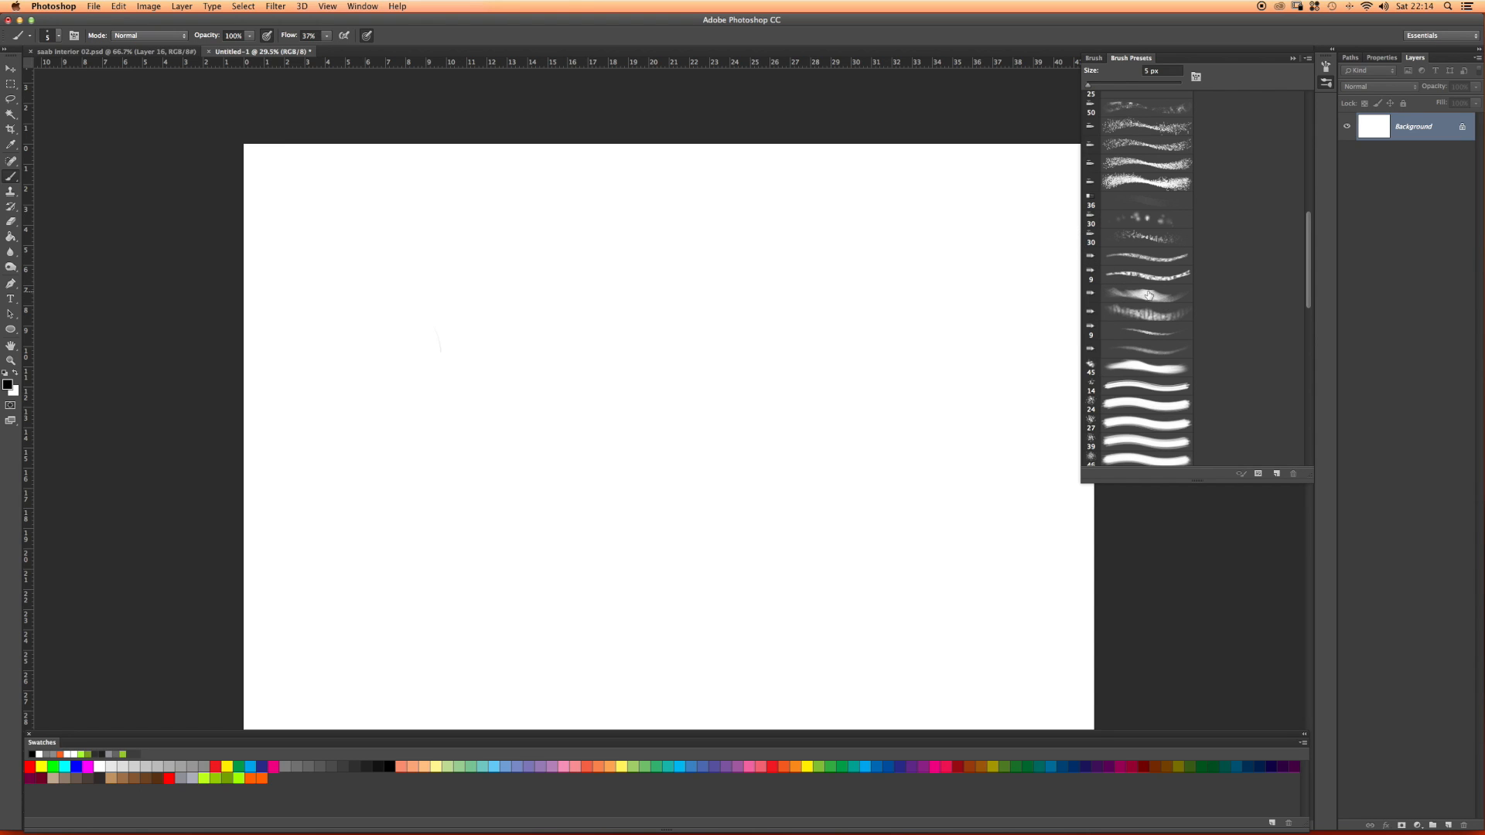
{"action": "scroll", "coordinate": [1309, 266], "scroll_direction": "up", "scroll_amount": 2}
{"action": "left_click", "coordinate": [1093, 58]}
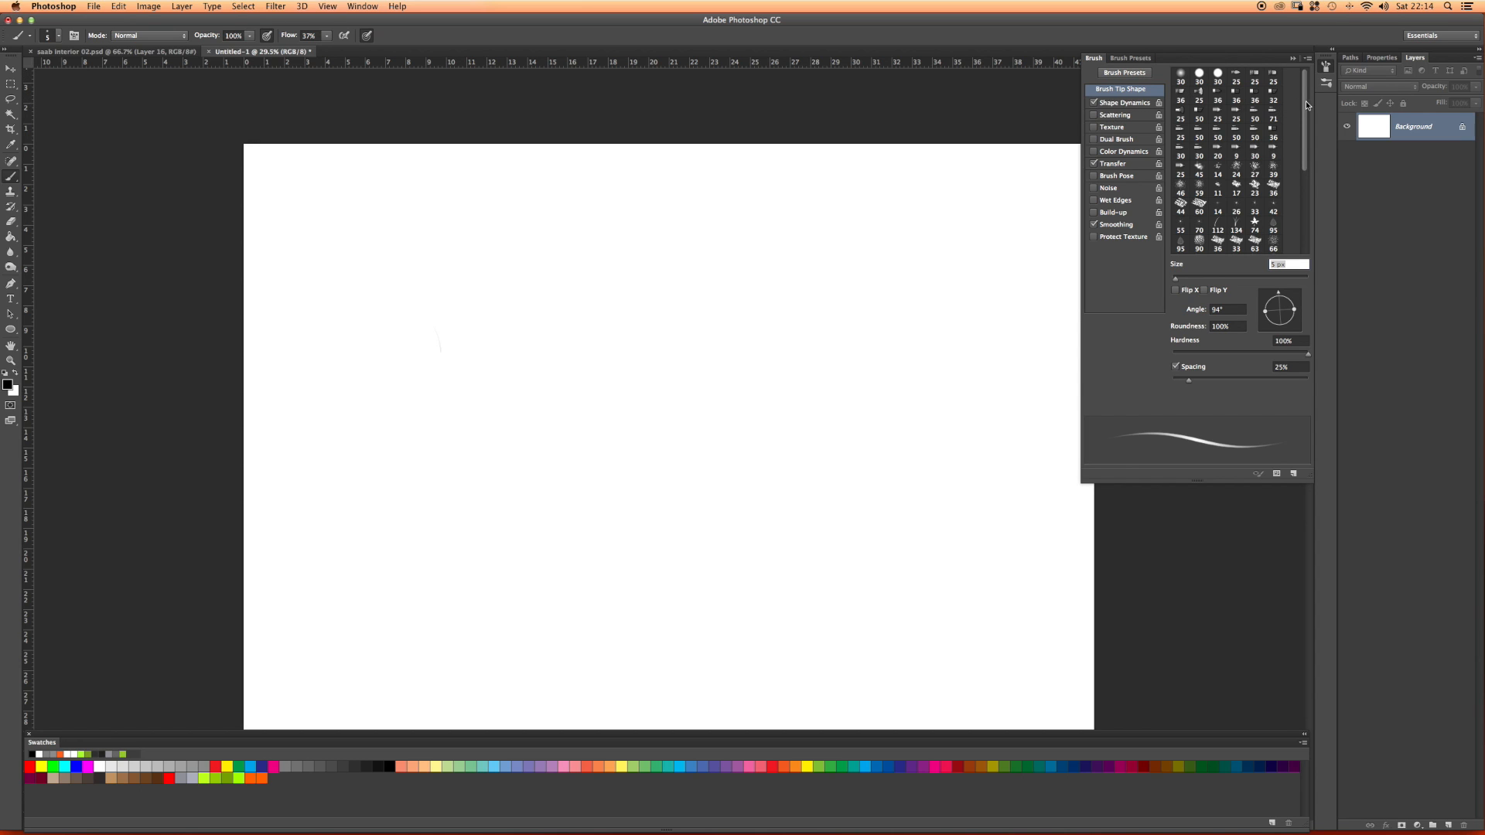
{"action": "mouse_move", "coordinate": [1306, 103]}
{"action": "left_mouse_down"}
{"action": "mouse_move", "coordinate": [1296, 164]}
{"action": "mouse_move", "coordinate": [1297, 73]}
{"action": "left_mouse_up"}
{"action": "left_click", "coordinate": [1121, 59]}
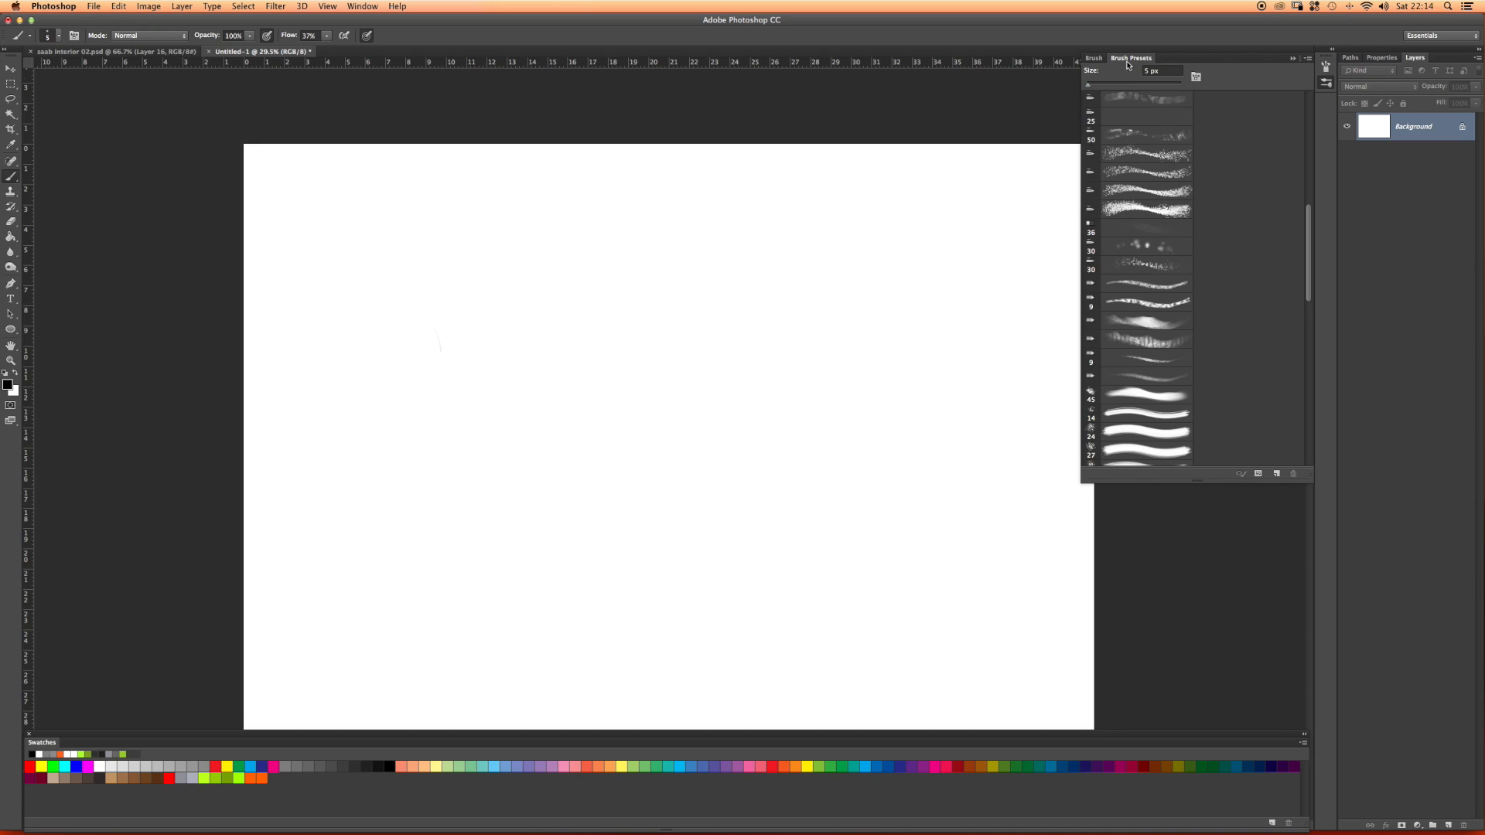
Step: Choose a flat bristle brush preset at 60 px and paint test strokes with a thick horizontal line across the canvas
{"action": "left_click", "coordinate": [1143, 324]}
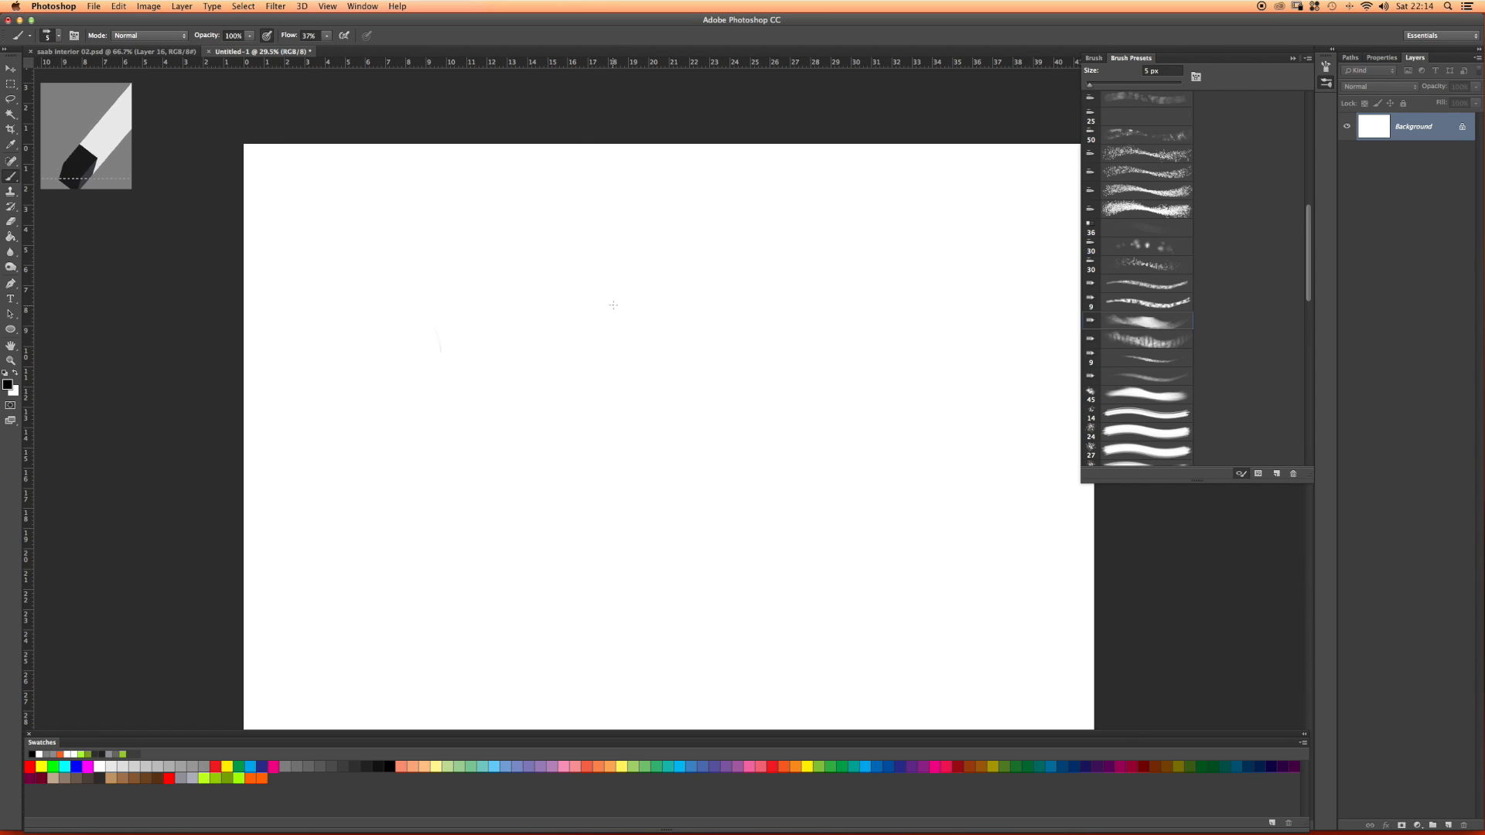
{"action": "left_click_drag", "start_coordinate": [628, 314], "coordinate": [671, 395]}
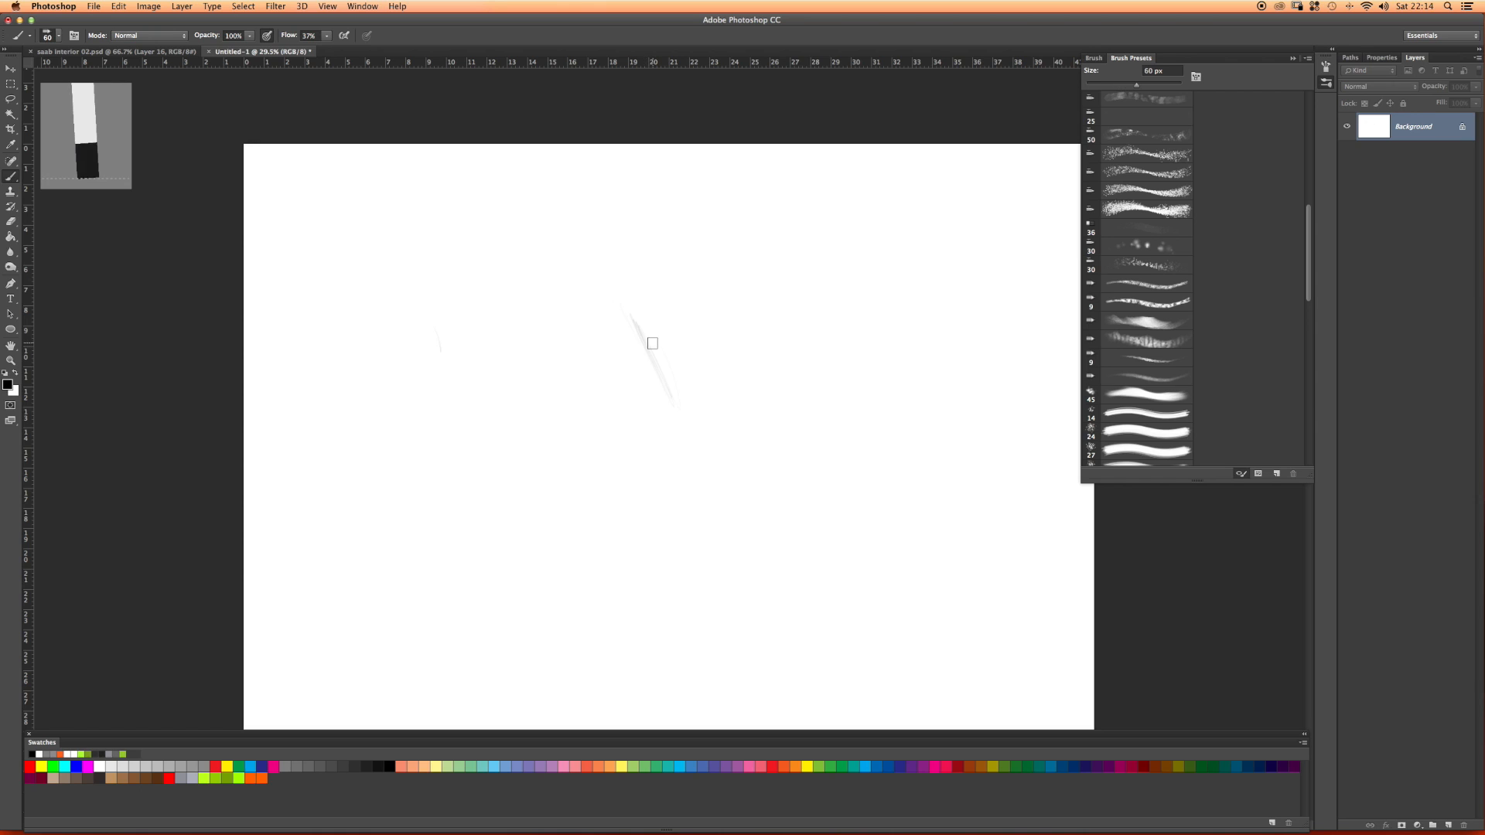
{"action": "mouse_move", "coordinate": [632, 322]}
{"action": "left_mouse_down"}
{"action": "mouse_move", "coordinate": [676, 421]}
{"action": "mouse_move", "coordinate": [637, 325]}
{"action": "mouse_move", "coordinate": [695, 414]}
{"action": "mouse_move", "coordinate": [653, 336]}
{"action": "mouse_move", "coordinate": [672, 406]}
{"action": "mouse_move", "coordinate": [651, 352]}
{"action": "mouse_move", "coordinate": [636, 358]}
{"action": "mouse_move", "coordinate": [709, 360]}
{"action": "mouse_move", "coordinate": [583, 358]}
{"action": "mouse_move", "coordinate": [695, 348]}
{"action": "mouse_move", "coordinate": [608, 340]}
{"action": "mouse_move", "coordinate": [765, 365]}
{"action": "mouse_move", "coordinate": [402, 363]}
{"action": "mouse_move", "coordinate": [761, 363]}
{"action": "left_mouse_up"}
{"action": "mouse_move", "coordinate": [474, 335]}
{"action": "left_mouse_down"}
{"action": "mouse_move", "coordinate": [458, 360]}
{"action": "mouse_move", "coordinate": [759, 355]}
{"action": "mouse_move", "coordinate": [826, 332]}
{"action": "mouse_move", "coordinate": [844, 364]}
{"action": "mouse_move", "coordinate": [639, 361]}
{"action": "left_mouse_up"}
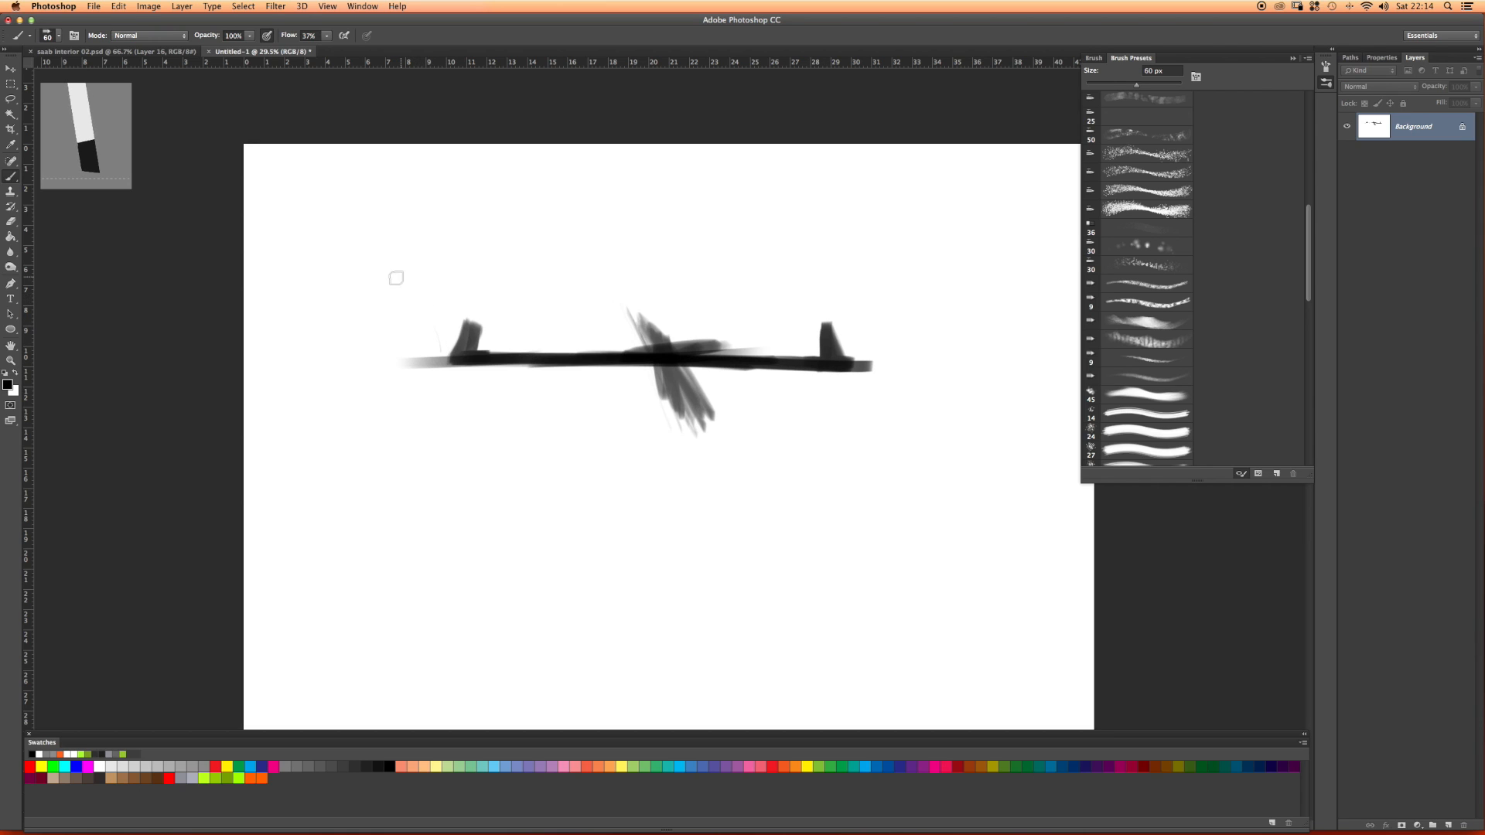
Step: Paint star-like crossing strokes with the bristle brush at both ends of the horizontal line
{"action": "mouse_move", "coordinate": [451, 332]}
{"action": "left_mouse_down"}
{"action": "mouse_move", "coordinate": [441, 348]}
{"action": "mouse_move", "coordinate": [456, 313]}
{"action": "mouse_move", "coordinate": [429, 283]}
{"action": "mouse_move", "coordinate": [435, 325]}
{"action": "mouse_move", "coordinate": [404, 362]}
{"action": "left_mouse_up"}
{"action": "mouse_move", "coordinate": [863, 330]}
{"action": "left_mouse_down"}
{"action": "mouse_move", "coordinate": [879, 305]}
{"action": "mouse_move", "coordinate": [917, 319]}
{"action": "left_mouse_up"}
{"action": "mouse_move", "coordinate": [866, 325]}
{"action": "left_mouse_down"}
{"action": "mouse_move", "coordinate": [835, 295]}
{"action": "mouse_move", "coordinate": [867, 328]}
{"action": "mouse_move", "coordinate": [841, 362]}
{"action": "mouse_move", "coordinate": [917, 377]}
{"action": "left_mouse_up"}
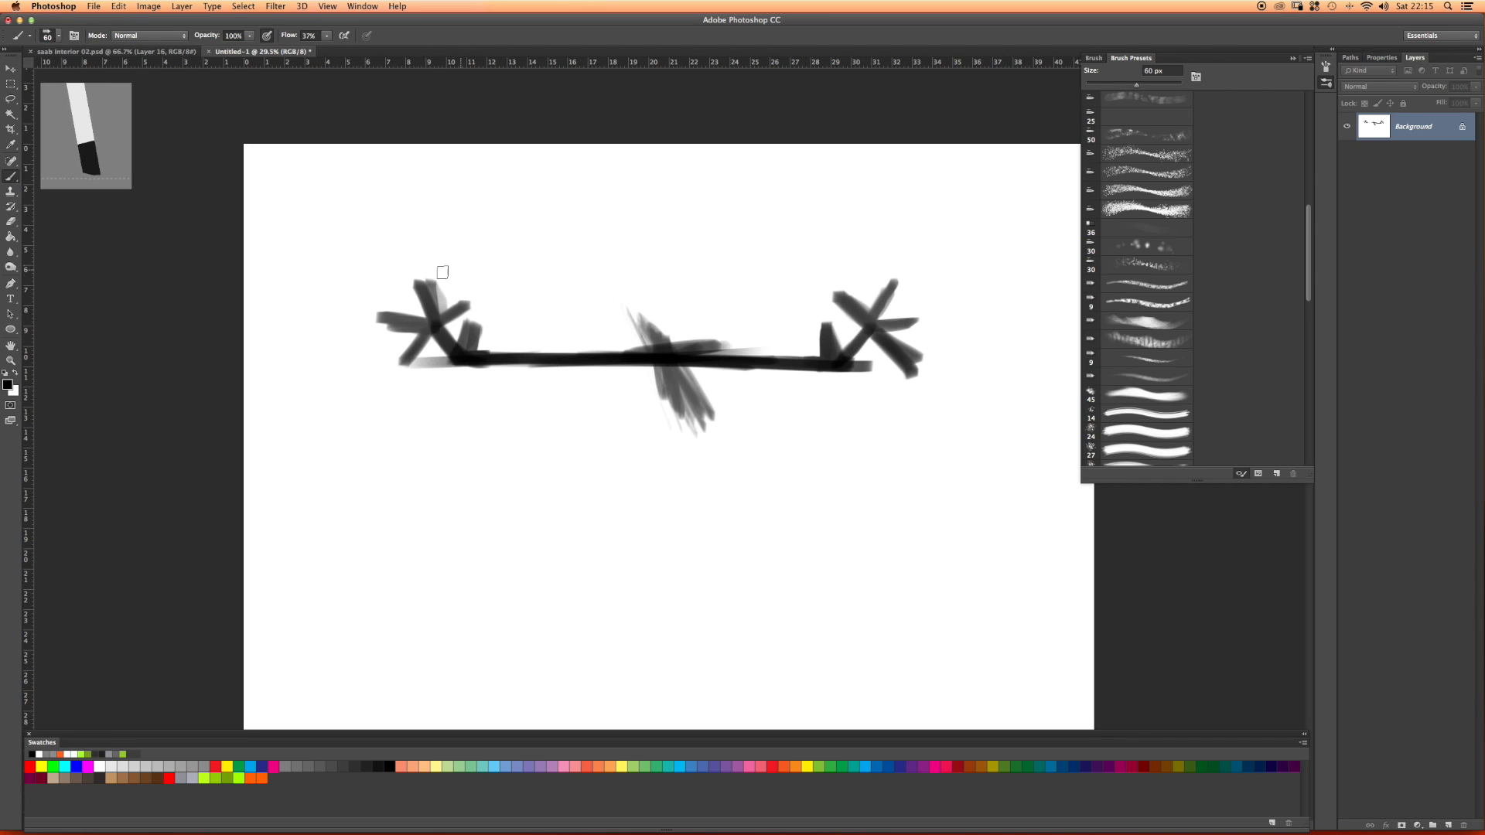
Step: Paint long, nearly horizontal strokes through the crossed marks and overlapping shallow arcs above them
{"action": "mouse_move", "coordinate": [812, 345]}
{"action": "left_mouse_down"}
{"action": "mouse_move", "coordinate": [774, 328]}
{"action": "mouse_move", "coordinate": [577, 337]}
{"action": "left_mouse_up"}
{"action": "left_click_drag", "start_coordinate": [842, 321], "coordinate": [317, 349]}
{"action": "mouse_move", "coordinate": [958, 305]}
{"action": "left_mouse_down"}
{"action": "mouse_move", "coordinate": [902, 324]}
{"action": "mouse_move", "coordinate": [968, 304]}
{"action": "mouse_move", "coordinate": [939, 369]}
{"action": "mouse_move", "coordinate": [920, 370]}
{"action": "mouse_move", "coordinate": [1001, 364]}
{"action": "mouse_move", "coordinate": [866, 368]}
{"action": "left_mouse_up"}
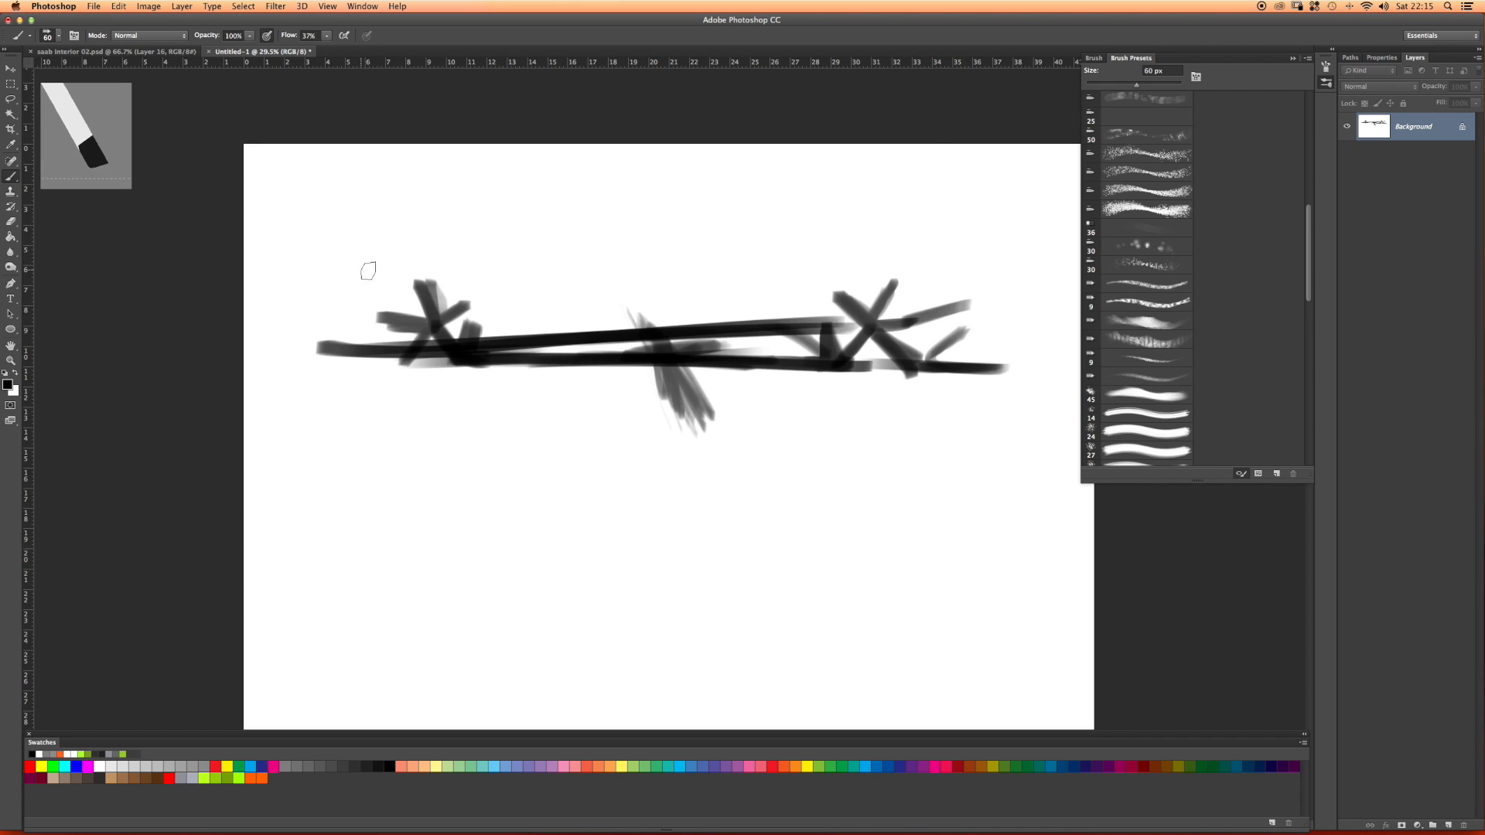
{"action": "mouse_move", "coordinate": [360, 278]}
{"action": "left_mouse_down"}
{"action": "mouse_move", "coordinate": [522, 242]}
{"action": "mouse_move", "coordinate": [898, 222]}
{"action": "left_mouse_up"}
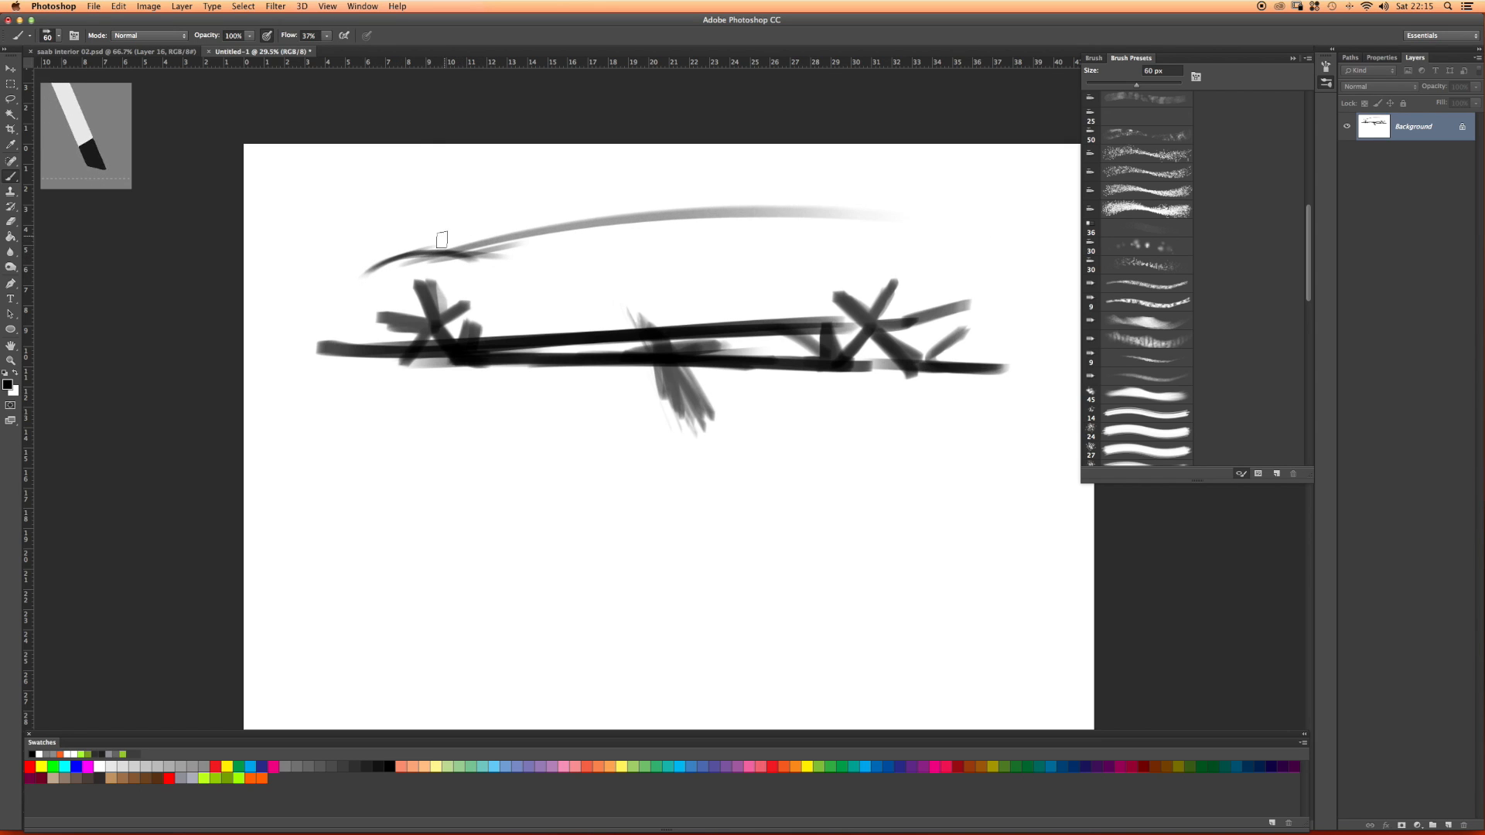
{"action": "mouse_move", "coordinate": [431, 262]}
{"action": "left_mouse_down"}
{"action": "mouse_move", "coordinate": [672, 232]}
{"action": "mouse_move", "coordinate": [497, 241]}
{"action": "mouse_move", "coordinate": [888, 212]}
{"action": "mouse_move", "coordinate": [859, 229]}
{"action": "left_mouse_up"}
Step: Choose the hard round brush preset and paint two overlapping curved strokes above the bristle-brush arcs
{"action": "key", "text": "z"}
{"action": "mouse_move", "coordinate": [542, 224]}
{"action": "left_mouse_down"}
{"action": "mouse_move", "coordinate": [596, 222]}
{"action": "mouse_move", "coordinate": [544, 222]}
{"action": "mouse_move", "coordinate": [611, 253]}
{"action": "left_mouse_up"}
{"action": "left_click_drag", "start_coordinate": [740, 342], "coordinate": [570, 304]}
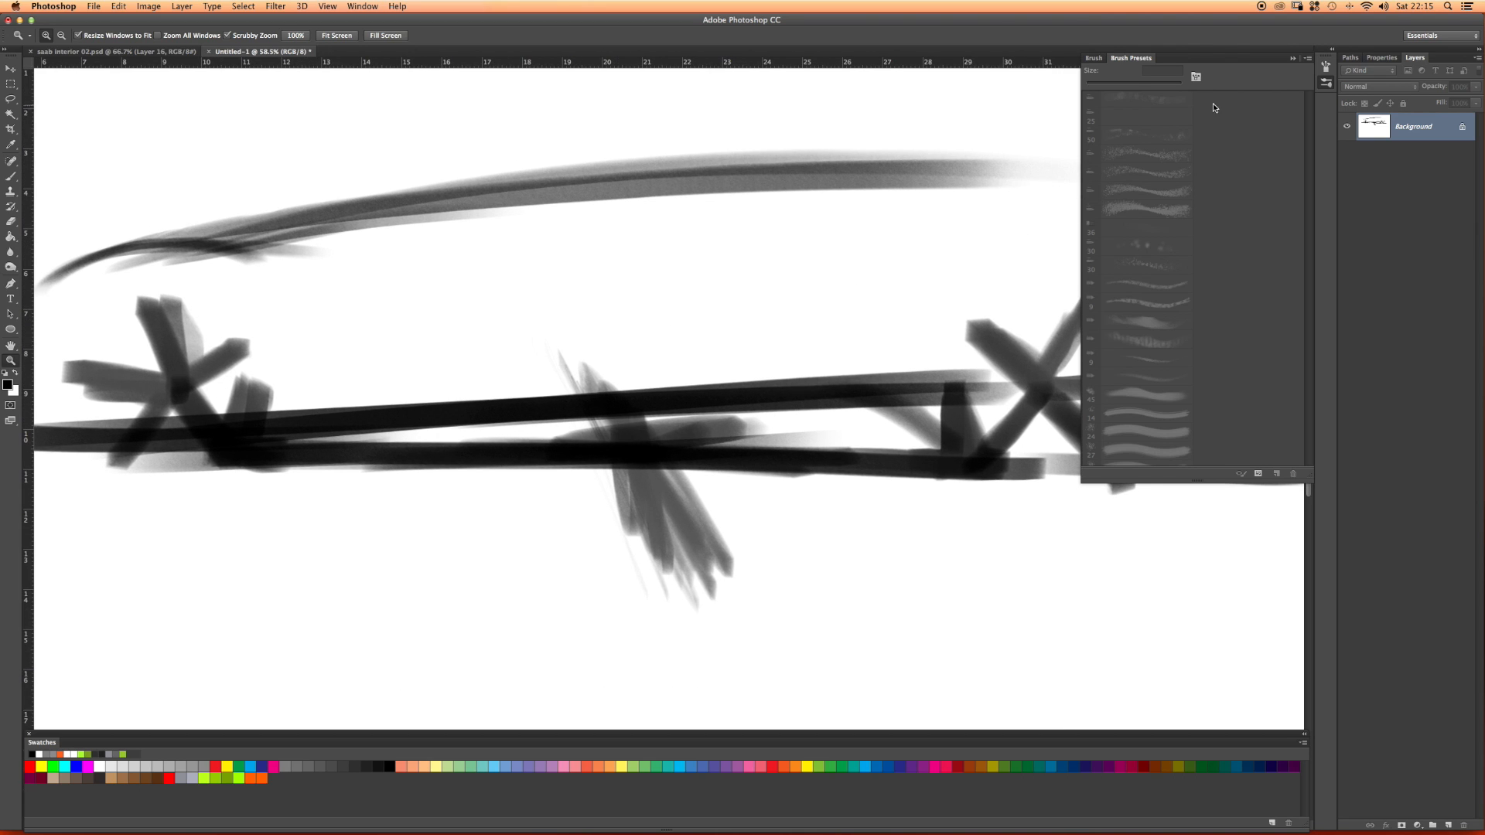
{"action": "key", "text": "b"}
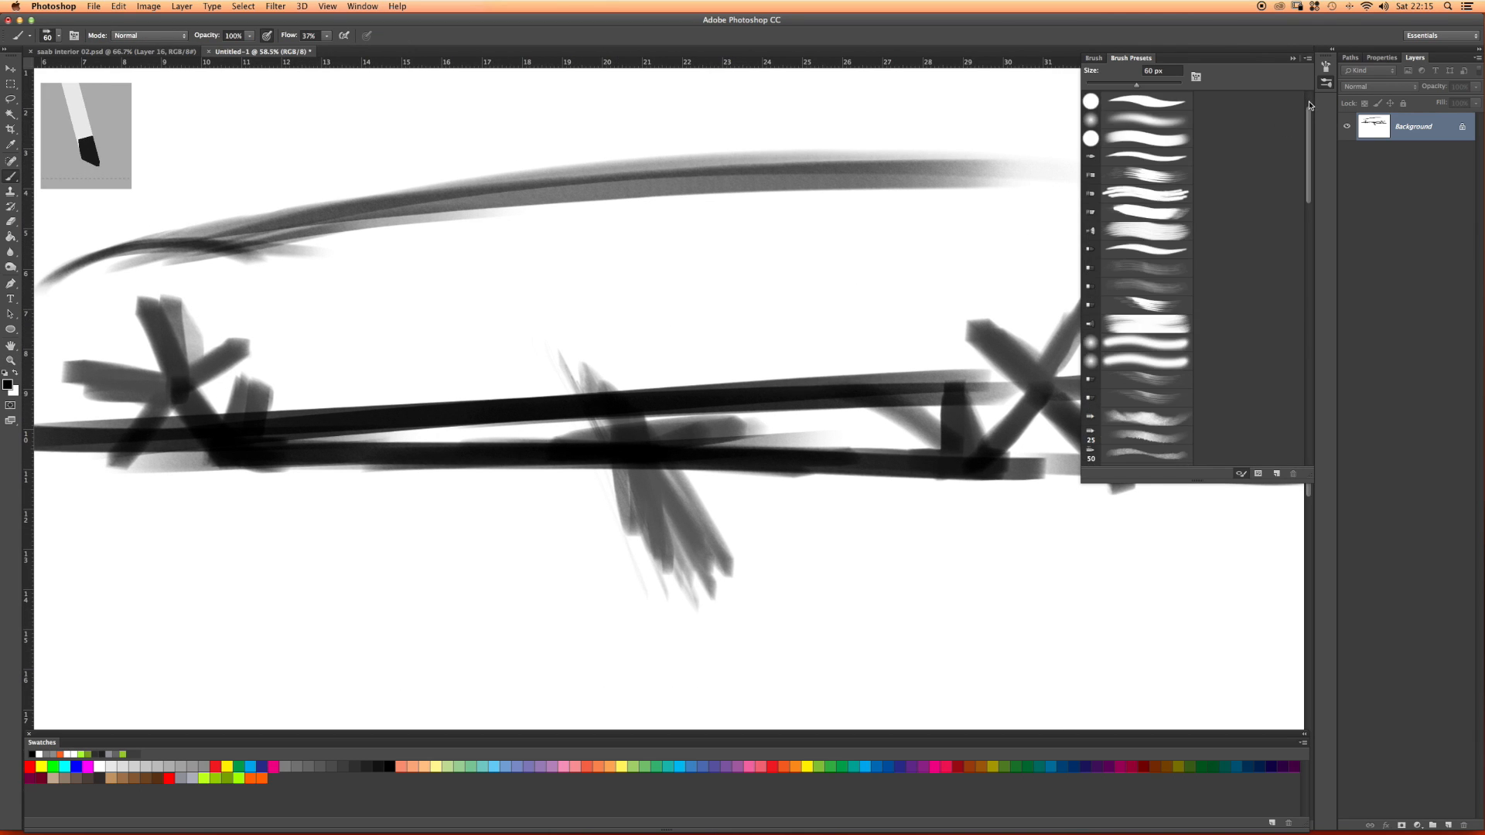
{"action": "scroll", "coordinate": [1309, 105], "scroll_direction": "up", "scroll_amount": 3}
{"action": "left_click", "coordinate": [1170, 116]}
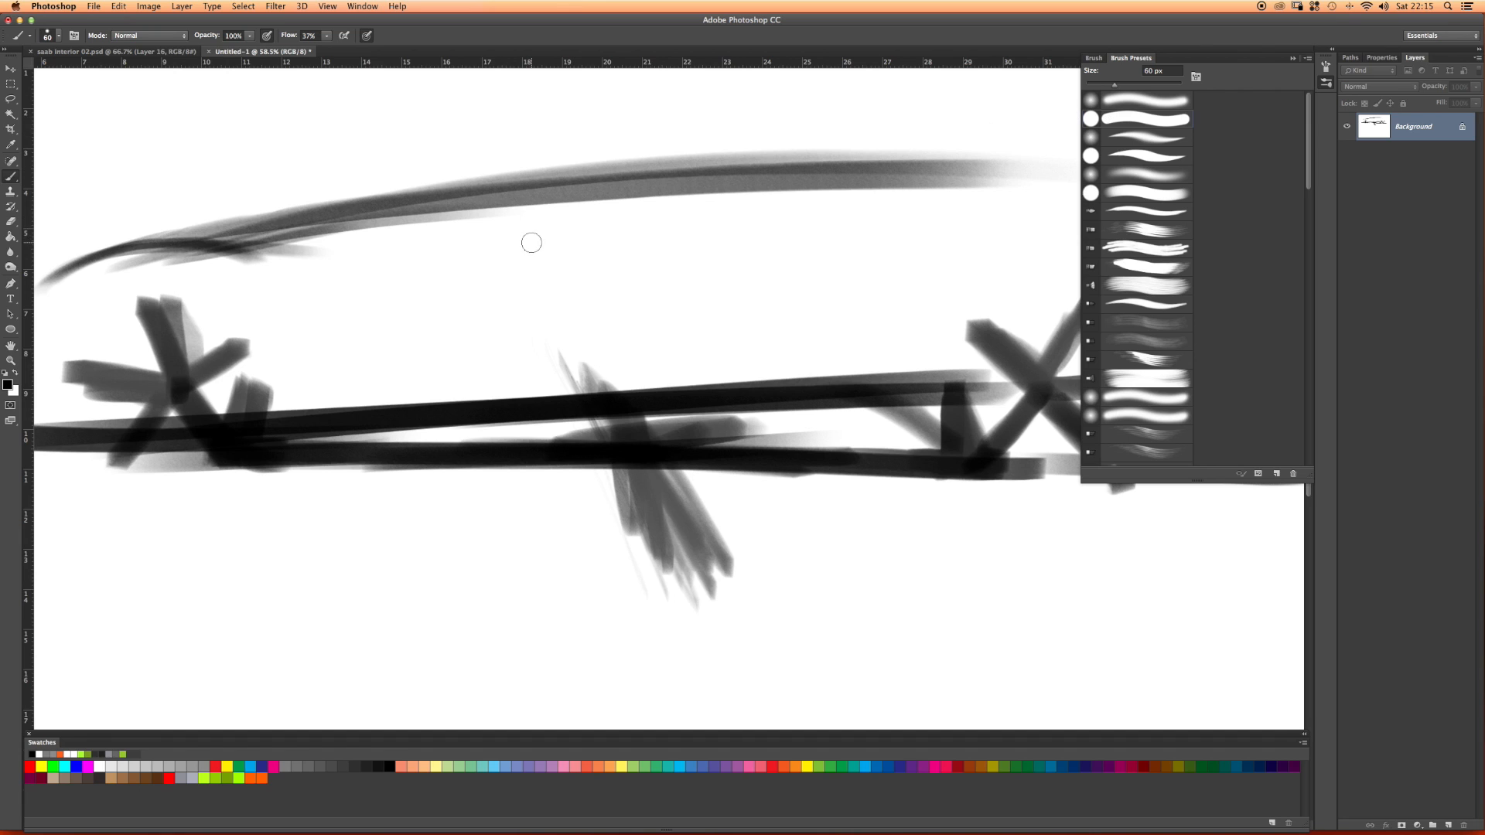
{"action": "mouse_move", "coordinate": [201, 137]}
{"action": "left_mouse_down"}
{"action": "mouse_move", "coordinate": [464, 123]}
{"action": "mouse_move", "coordinate": [800, 154]}
{"action": "left_mouse_up"}
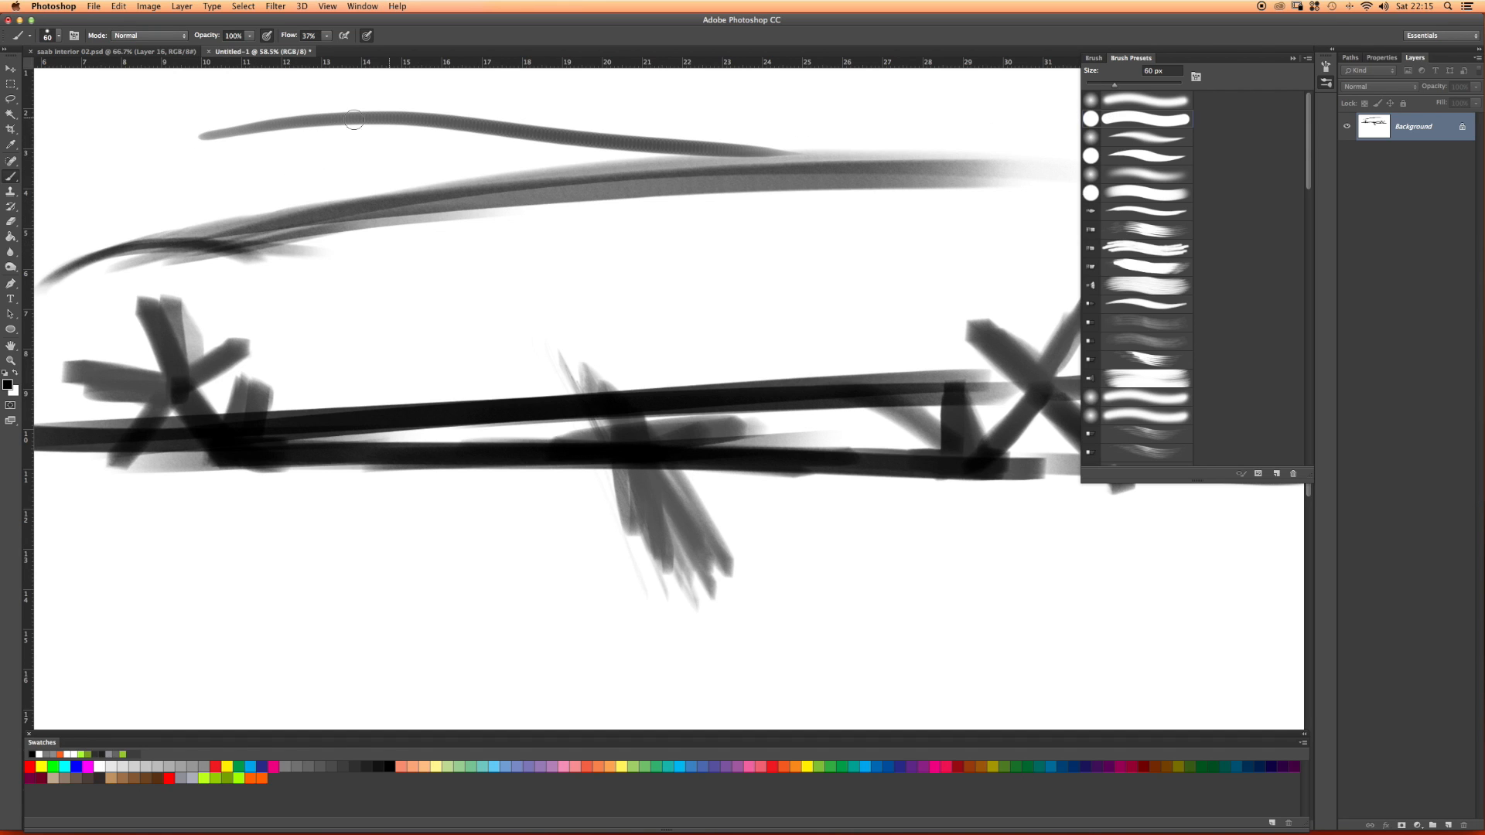
{"action": "mouse_move", "coordinate": [216, 132]}
{"action": "left_mouse_down"}
{"action": "mouse_move", "coordinate": [368, 114]}
{"action": "mouse_move", "coordinate": [766, 150]}
{"action": "left_mouse_up"}
Step: Set the brush flow to 100% and paint a curved stroke just below the hard round strokes
{"action": "key", "text": "z"}
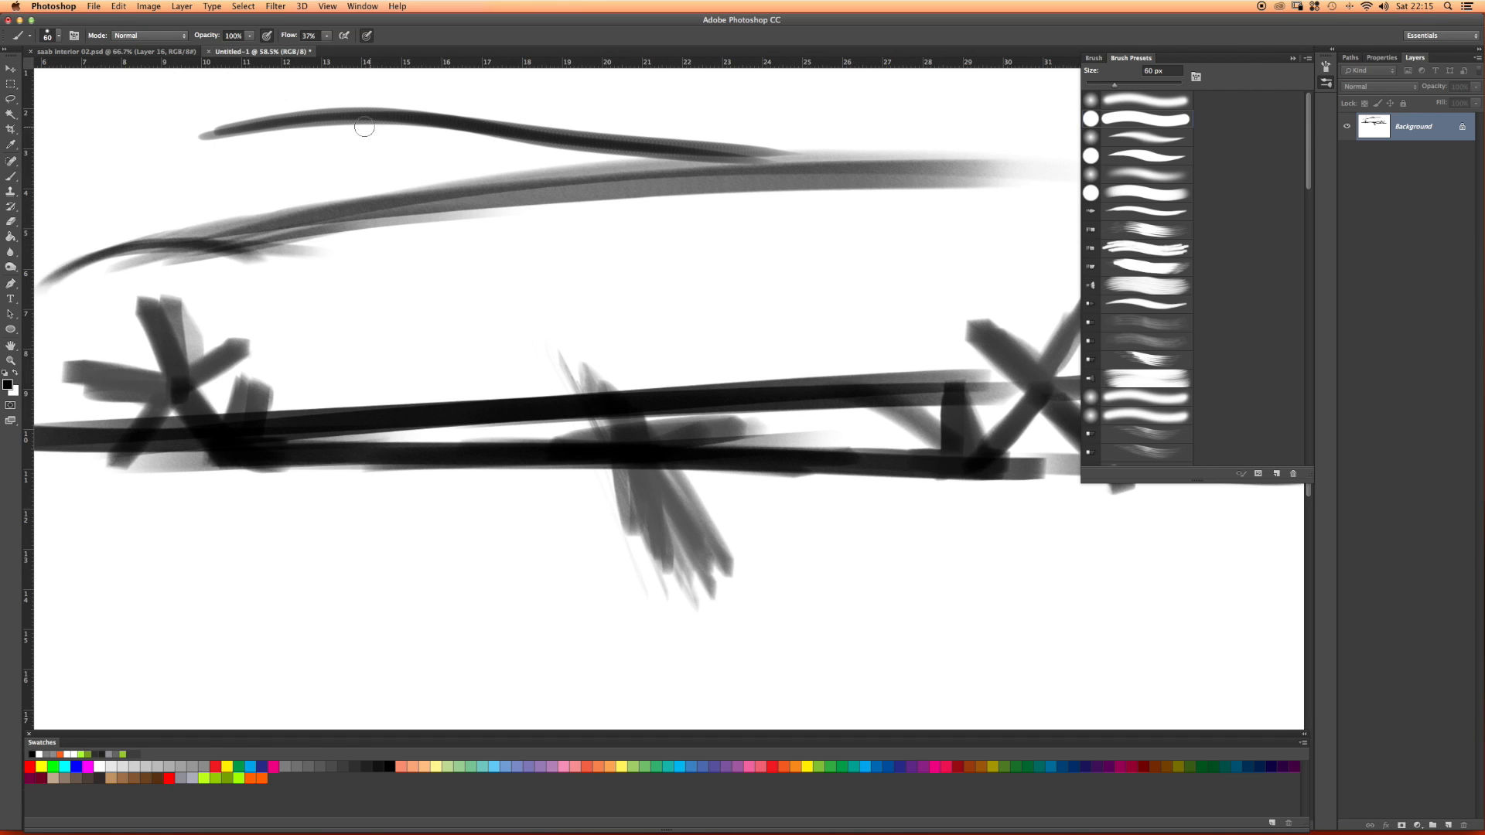
{"action": "left_click", "coordinate": [393, 132]}
{"action": "mouse_move", "coordinate": [398, 123]}
{"action": "left_mouse_down"}
{"action": "mouse_move", "coordinate": [434, 127]}
{"action": "mouse_move", "coordinate": [564, 296]}
{"action": "mouse_move", "coordinate": [652, 332]}
{"action": "mouse_move", "coordinate": [908, 348]}
{"action": "mouse_move", "coordinate": [620, 318]}
{"action": "left_mouse_up"}
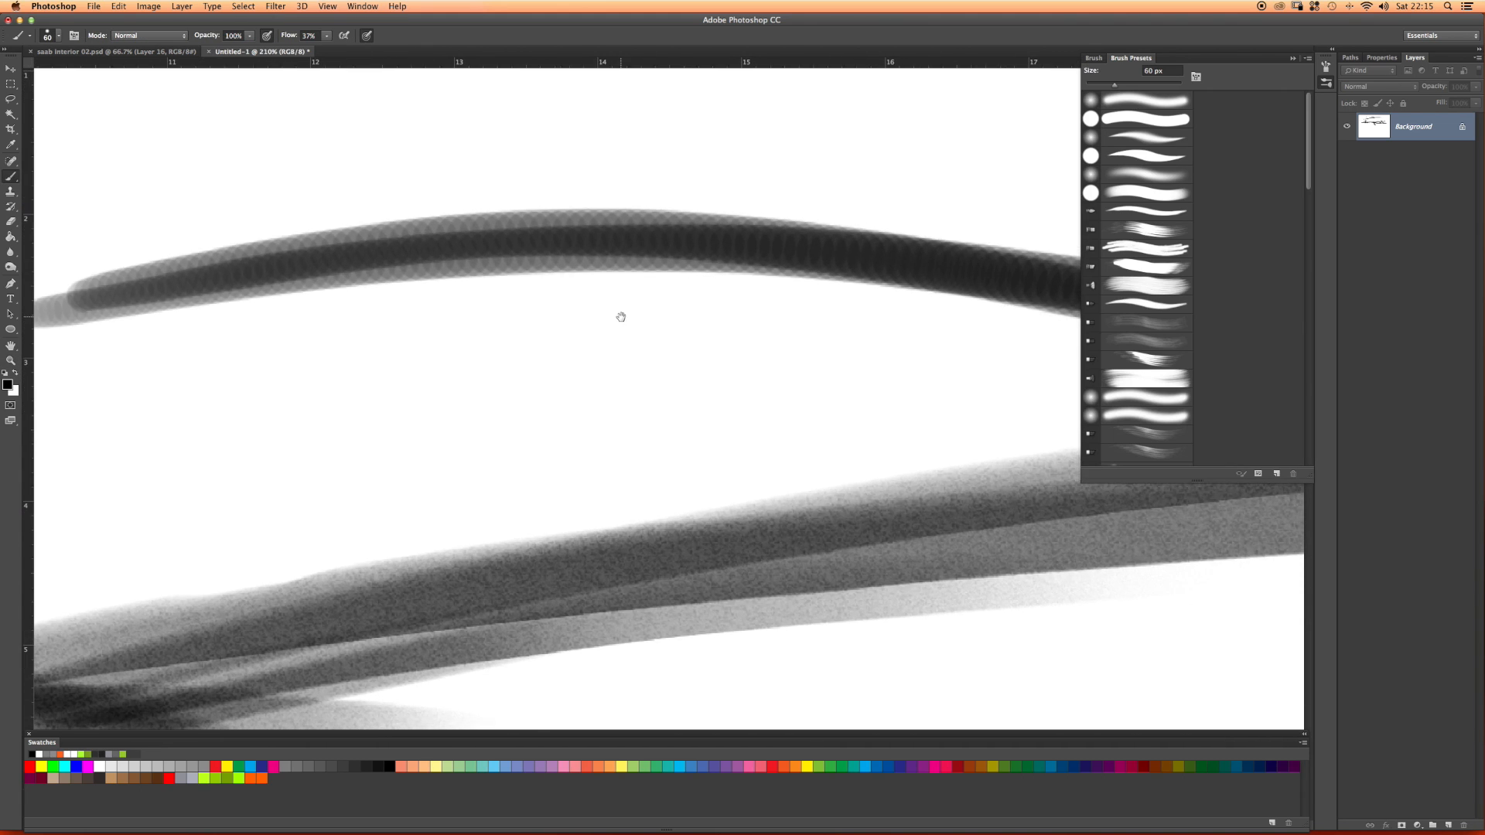
{"action": "left_click_drag", "start_coordinate": [867, 335], "coordinate": [391, 259]}
{"action": "left_click", "coordinate": [325, 37]}
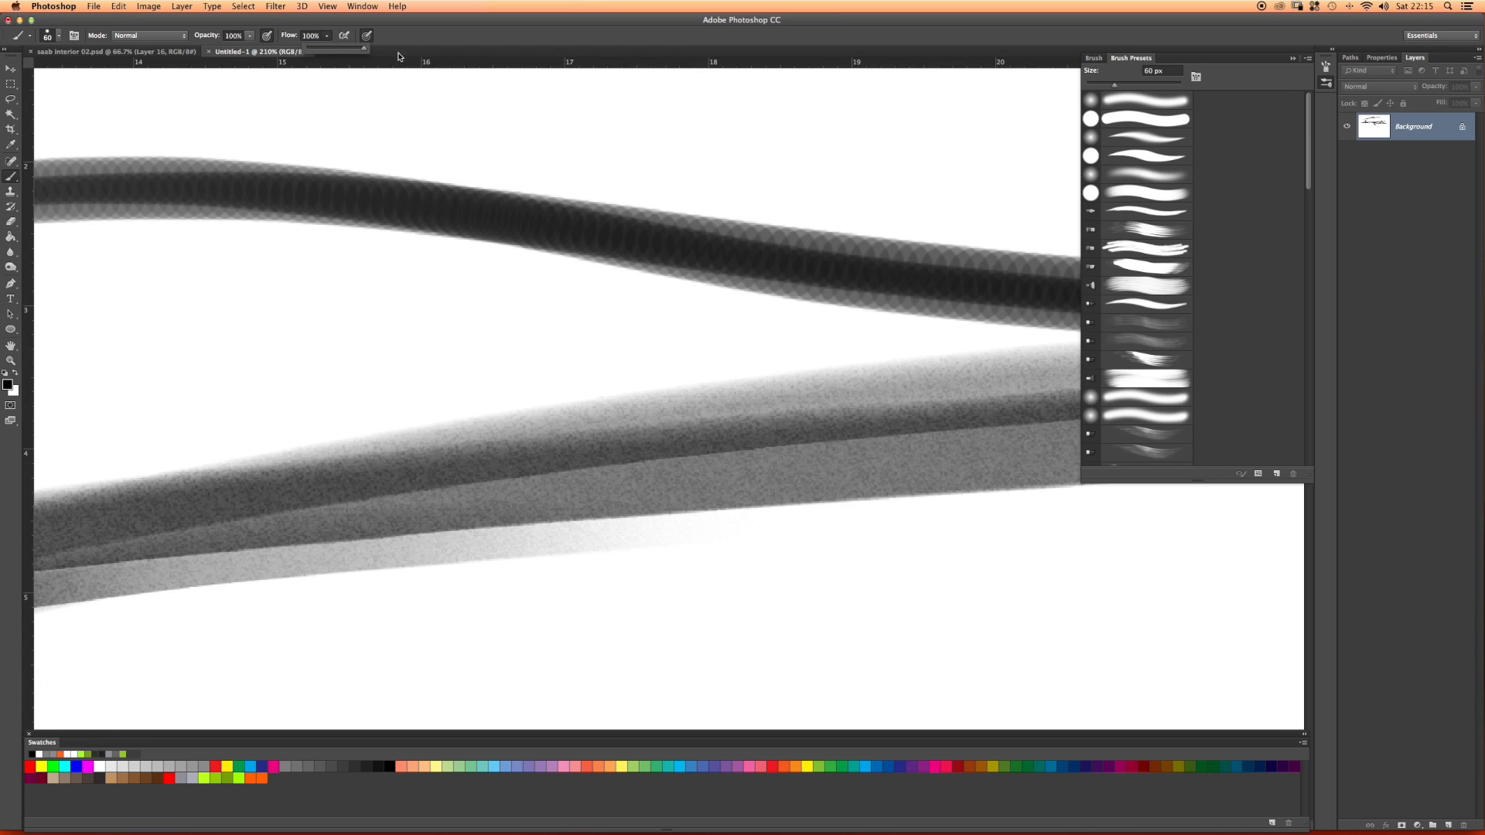
{"action": "mouse_move", "coordinate": [120, 372]}
{"action": "left_mouse_down"}
{"action": "mouse_move", "coordinate": [387, 288]}
{"action": "mouse_move", "coordinate": [835, 298]}
{"action": "left_mouse_up"}
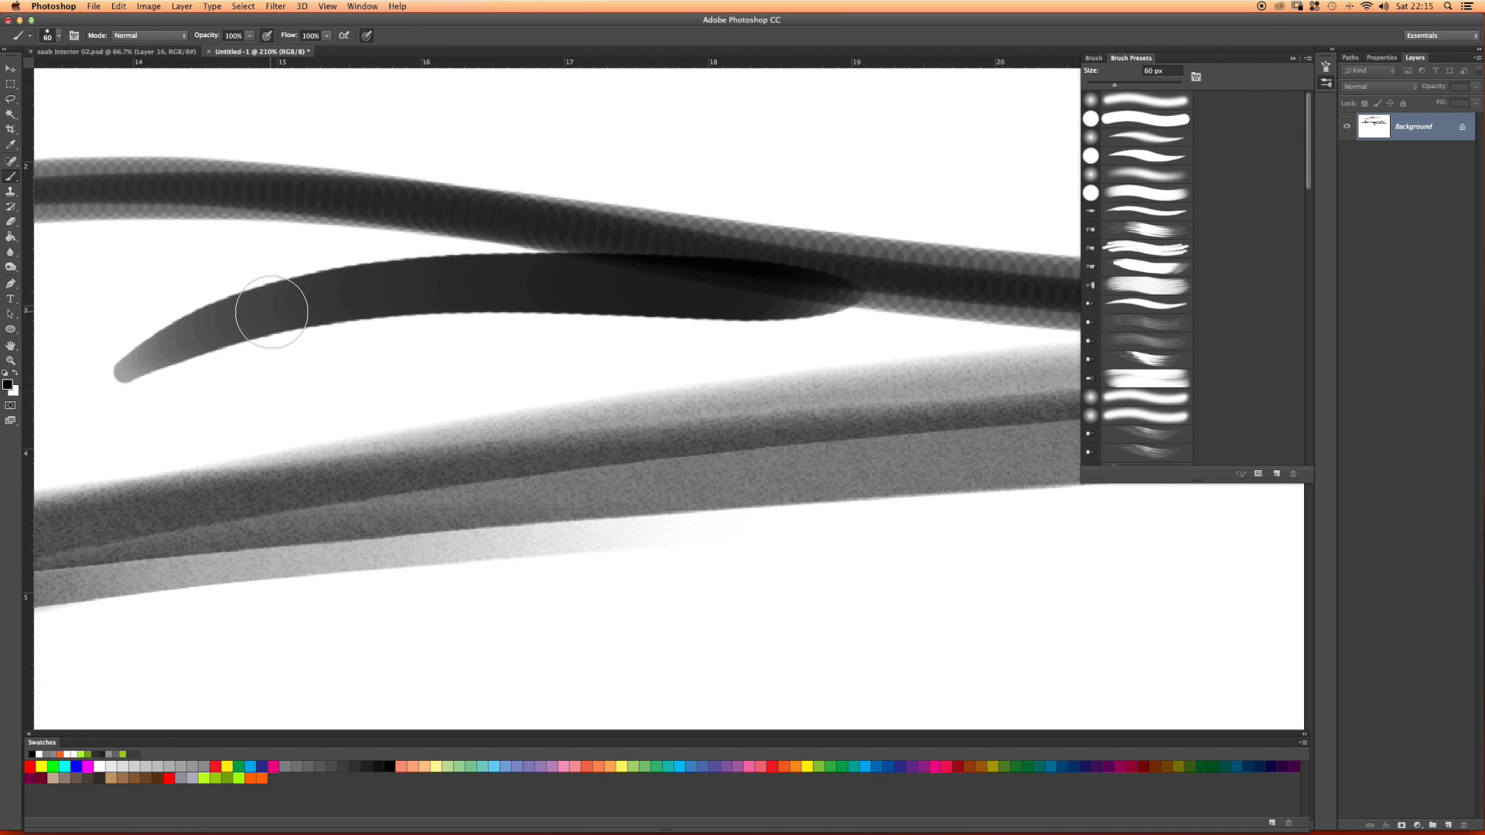
Step: Paint short overlapping strokes beneath the full-flow curve, building them up to solid black
{"action": "key", "text": "z"}
{"action": "left_click_drag", "start_coordinate": [207, 337], "coordinate": [252, 323]}
{"action": "key", "text": "b"}
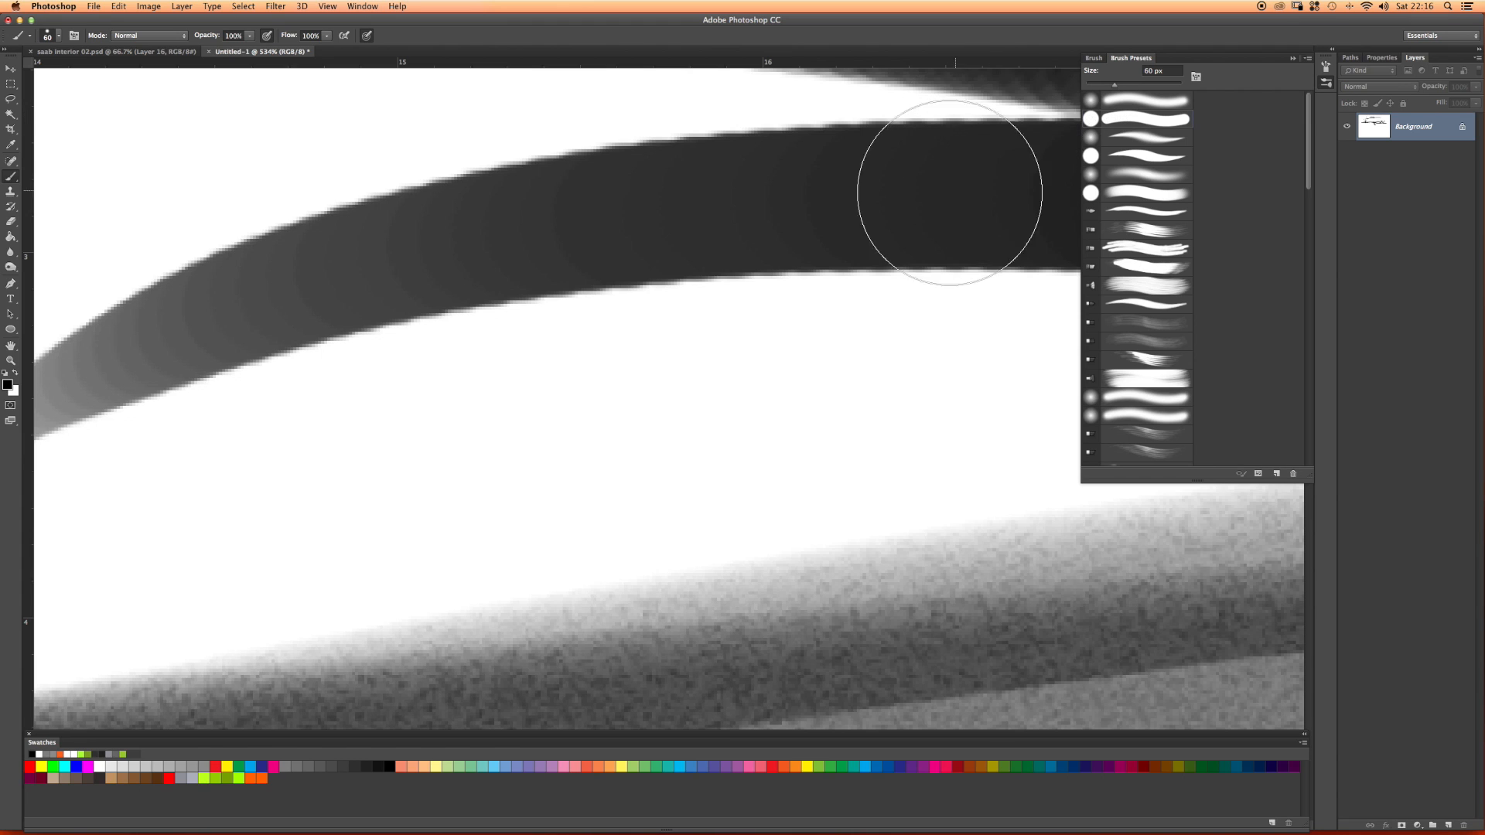
{"action": "mouse_move", "coordinate": [216, 518]}
{"action": "left_mouse_down"}
{"action": "mouse_move", "coordinate": [622, 457]}
{"action": "mouse_move", "coordinate": [843, 402]}
{"action": "left_mouse_up"}
{"action": "mouse_move", "coordinate": [364, 464]}
{"action": "left_mouse_down"}
{"action": "mouse_move", "coordinate": [796, 388]}
{"action": "mouse_move", "coordinate": [410, 450]}
{"action": "left_mouse_up"}
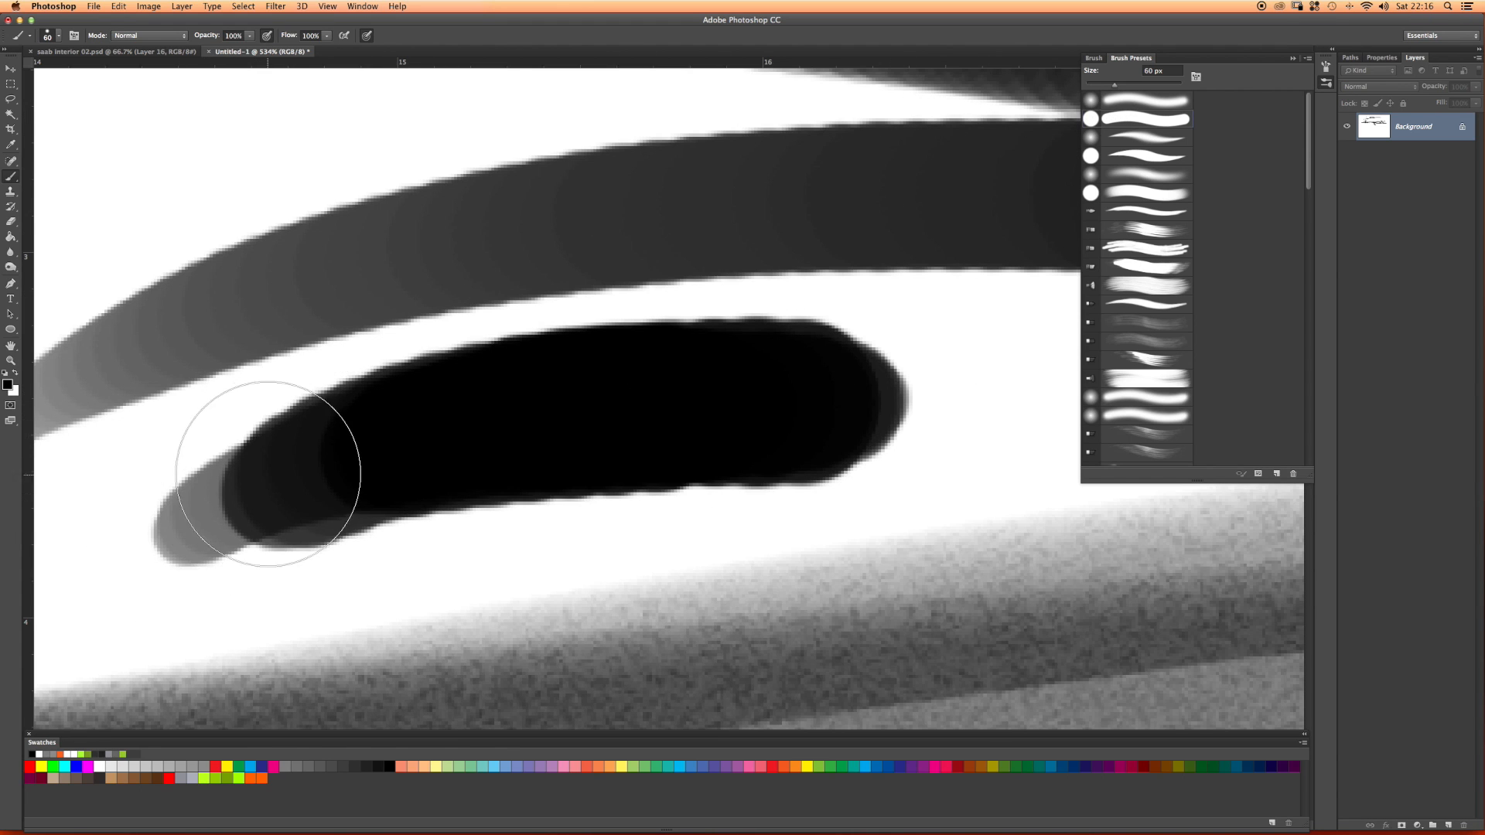
{"action": "key", "text": "super+space"}
{"action": "left_click_drag", "start_coordinate": [569, 402], "coordinate": [572, 402]}
{"action": "mouse_move", "coordinate": [364, 459]}
{"action": "left_mouse_down"}
{"action": "mouse_move", "coordinate": [253, 487]}
{"action": "mouse_move", "coordinate": [240, 494]}
{"action": "mouse_move", "coordinate": [281, 495]}
{"action": "mouse_move", "coordinate": [249, 493]}
{"action": "mouse_move", "coordinate": [170, 534]}
{"action": "left_mouse_up"}
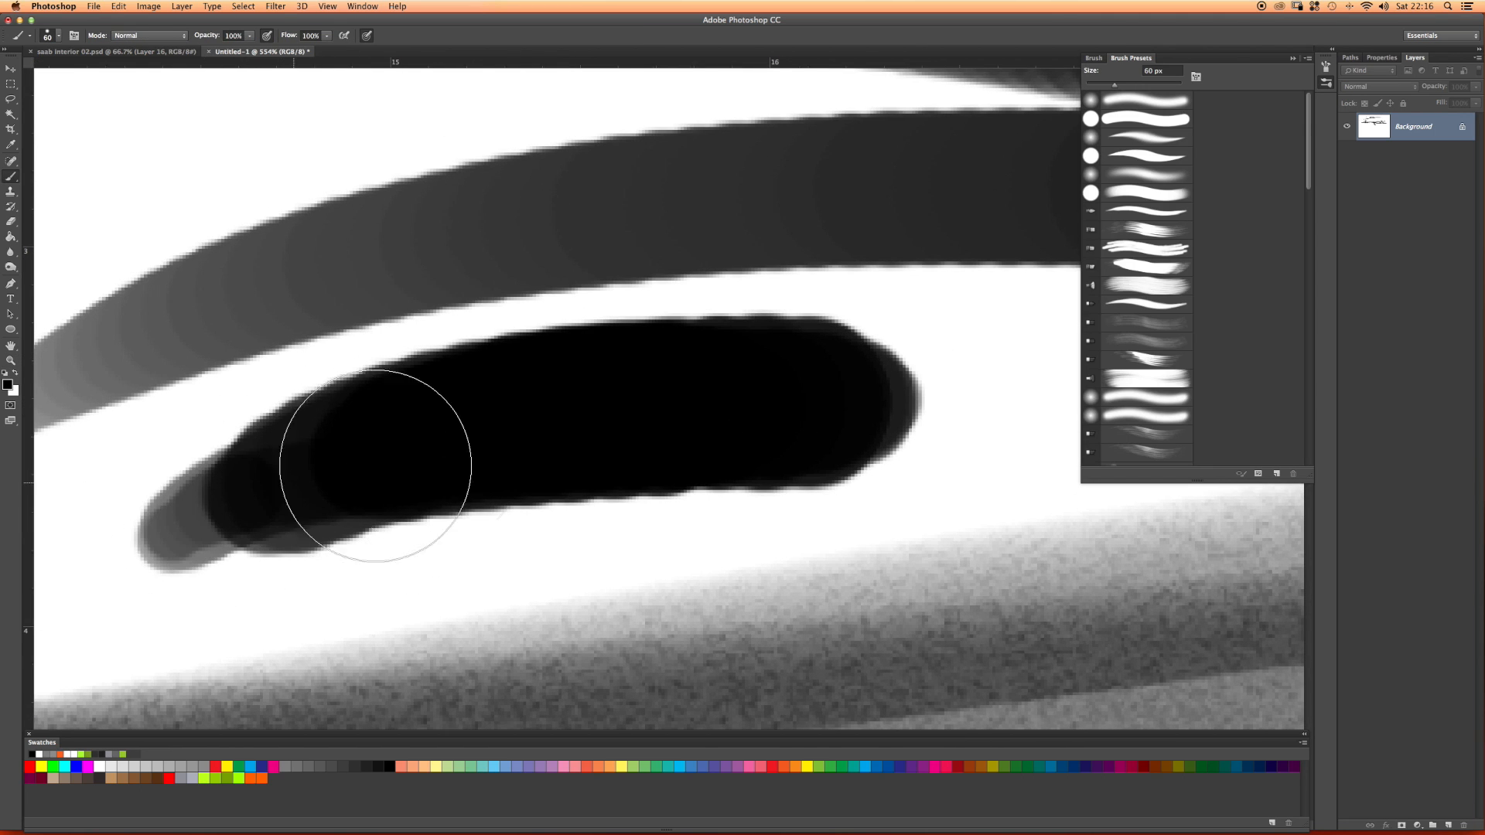
Step: Add a new layer above the Background, hiding and selecting the Background layer
{"action": "key", "text": "super+space"}
{"action": "mouse_move", "coordinate": [869, 454]}
{"action": "left_mouse_down"}
{"action": "mouse_move", "coordinate": [742, 491]}
{"action": "mouse_move", "coordinate": [639, 425]}
{"action": "mouse_move", "coordinate": [627, 439]}
{"action": "left_mouse_up"}
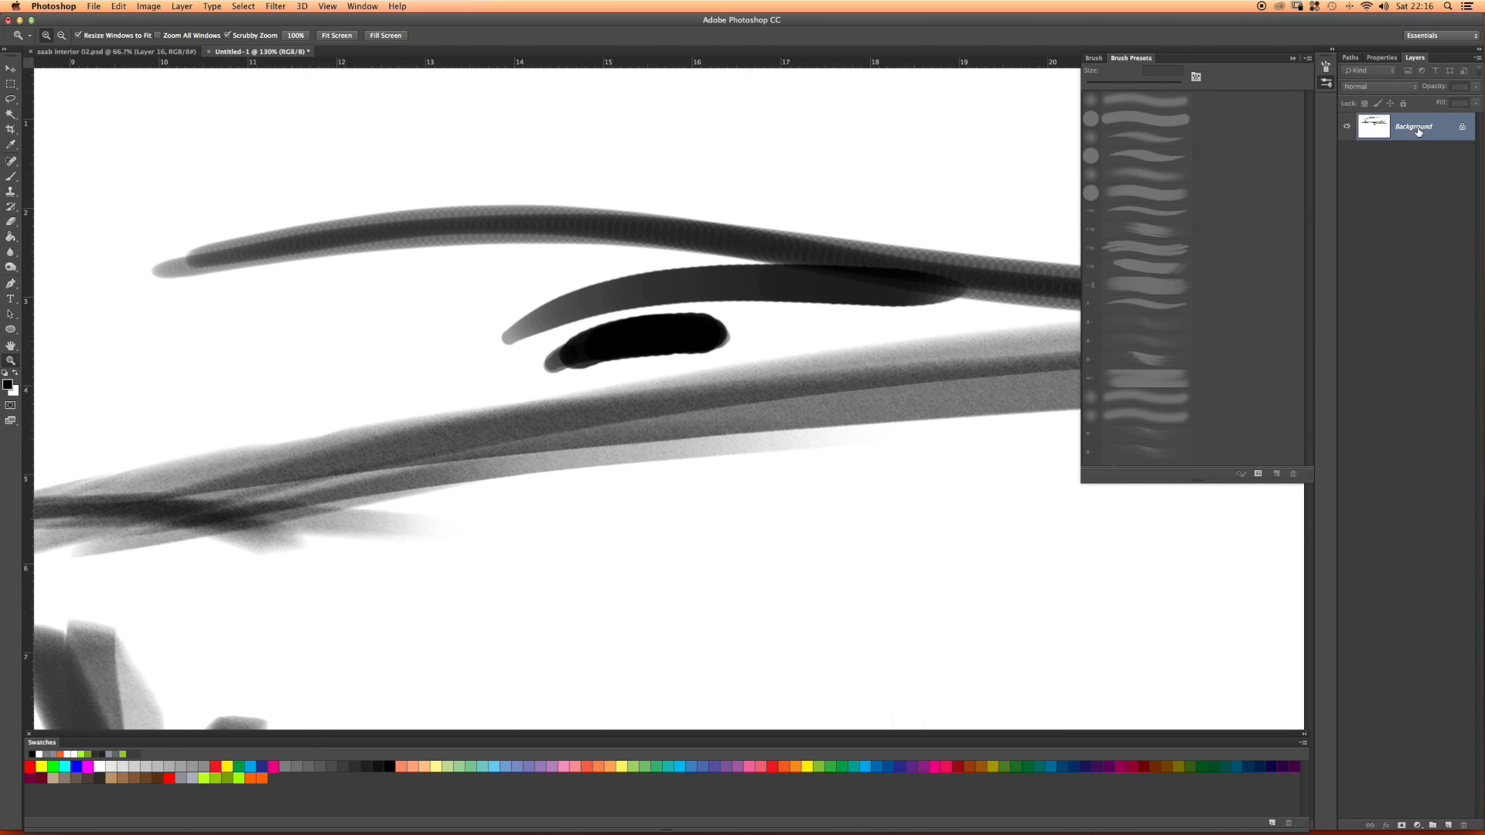
{"action": "left_click", "coordinate": [1448, 826]}
{"action": "left_click", "coordinate": [1347, 155]}
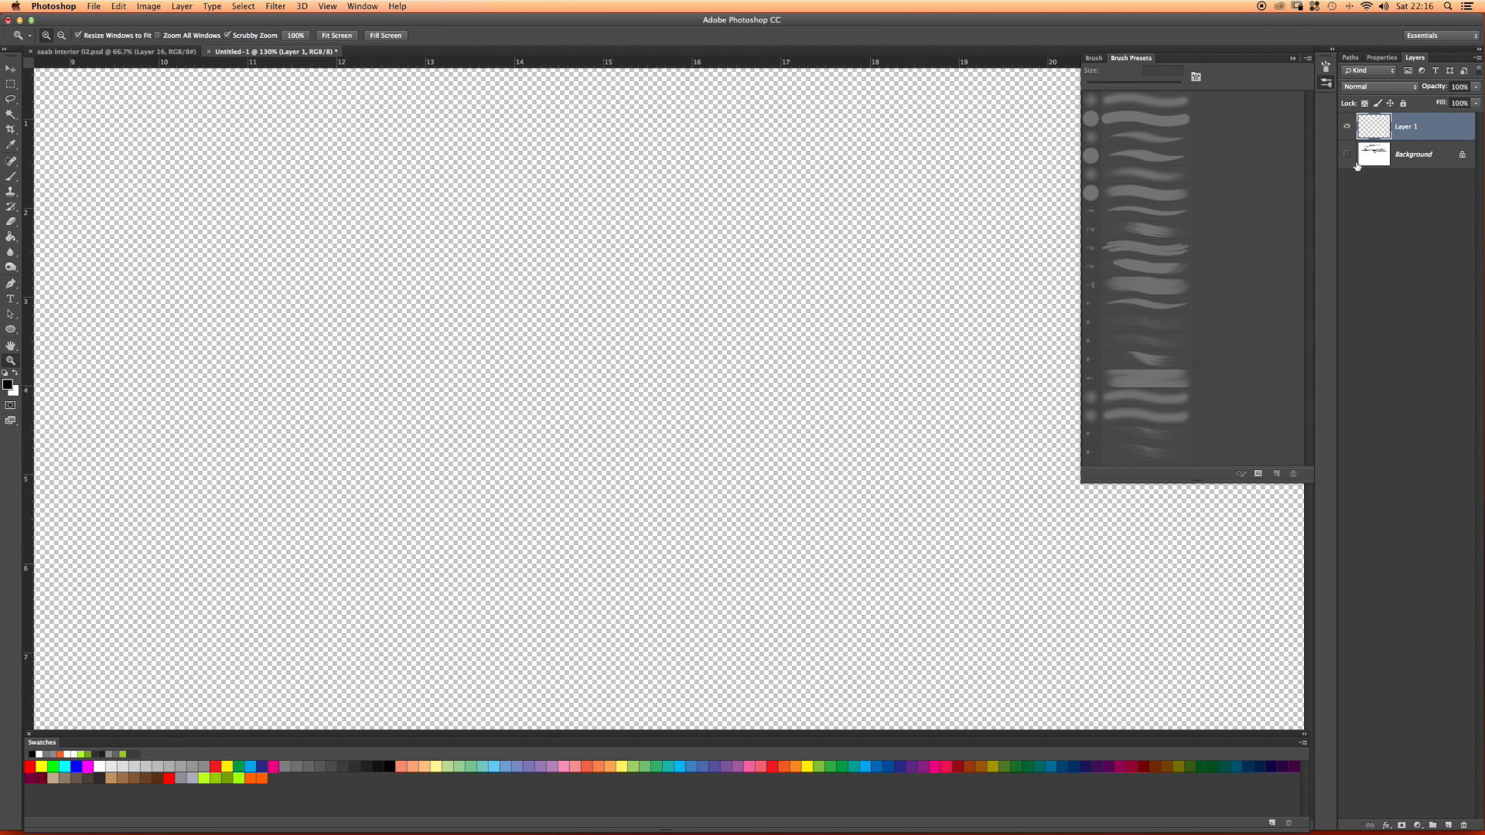
{"action": "left_click", "coordinate": [1409, 159]}
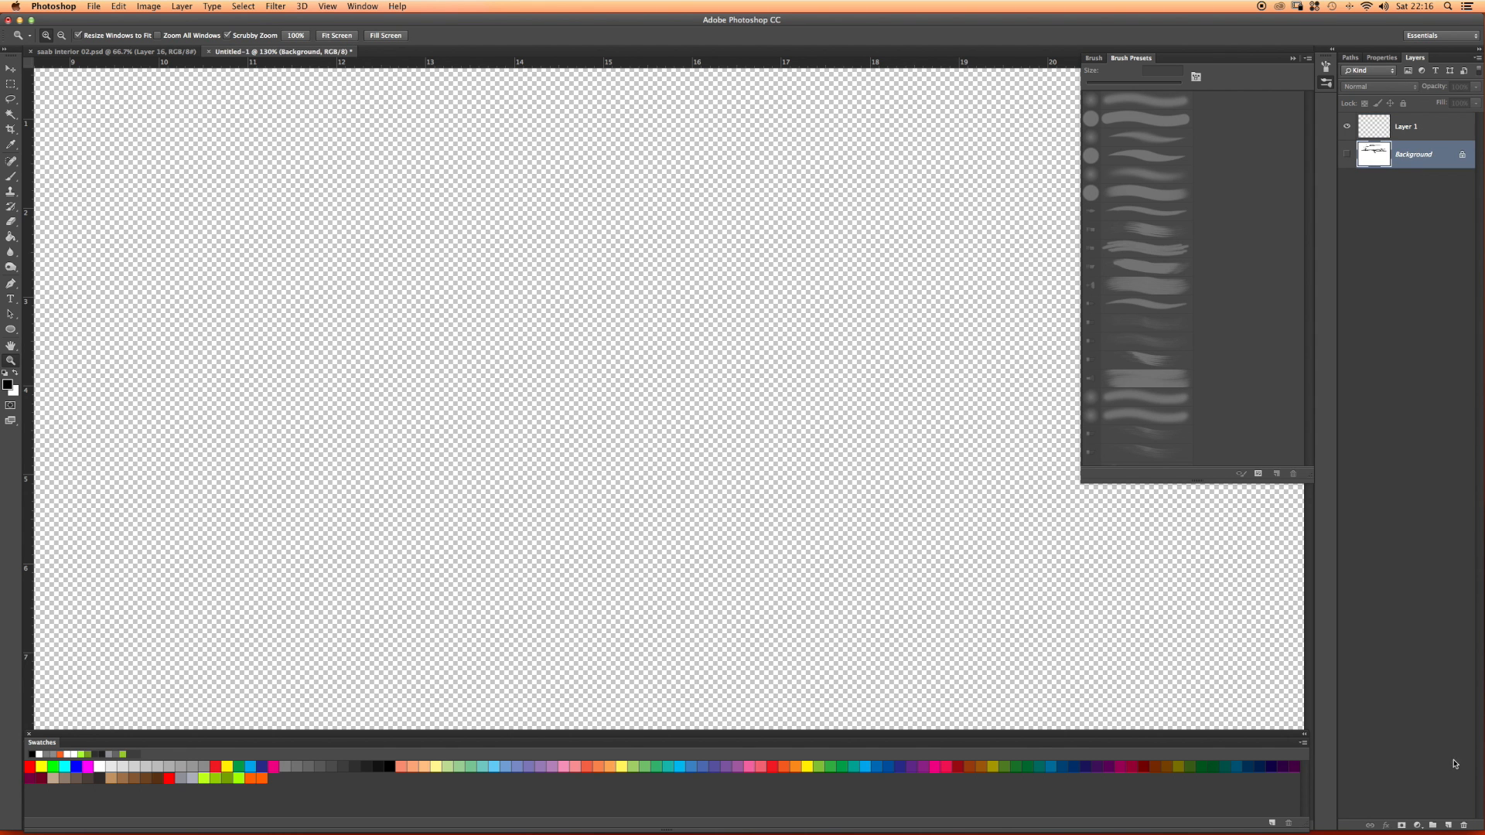
Step: Add a layer between the Background and Layer 1, fill it with white, and make Layer 1 active
{"action": "left_click", "coordinate": [1448, 825]}
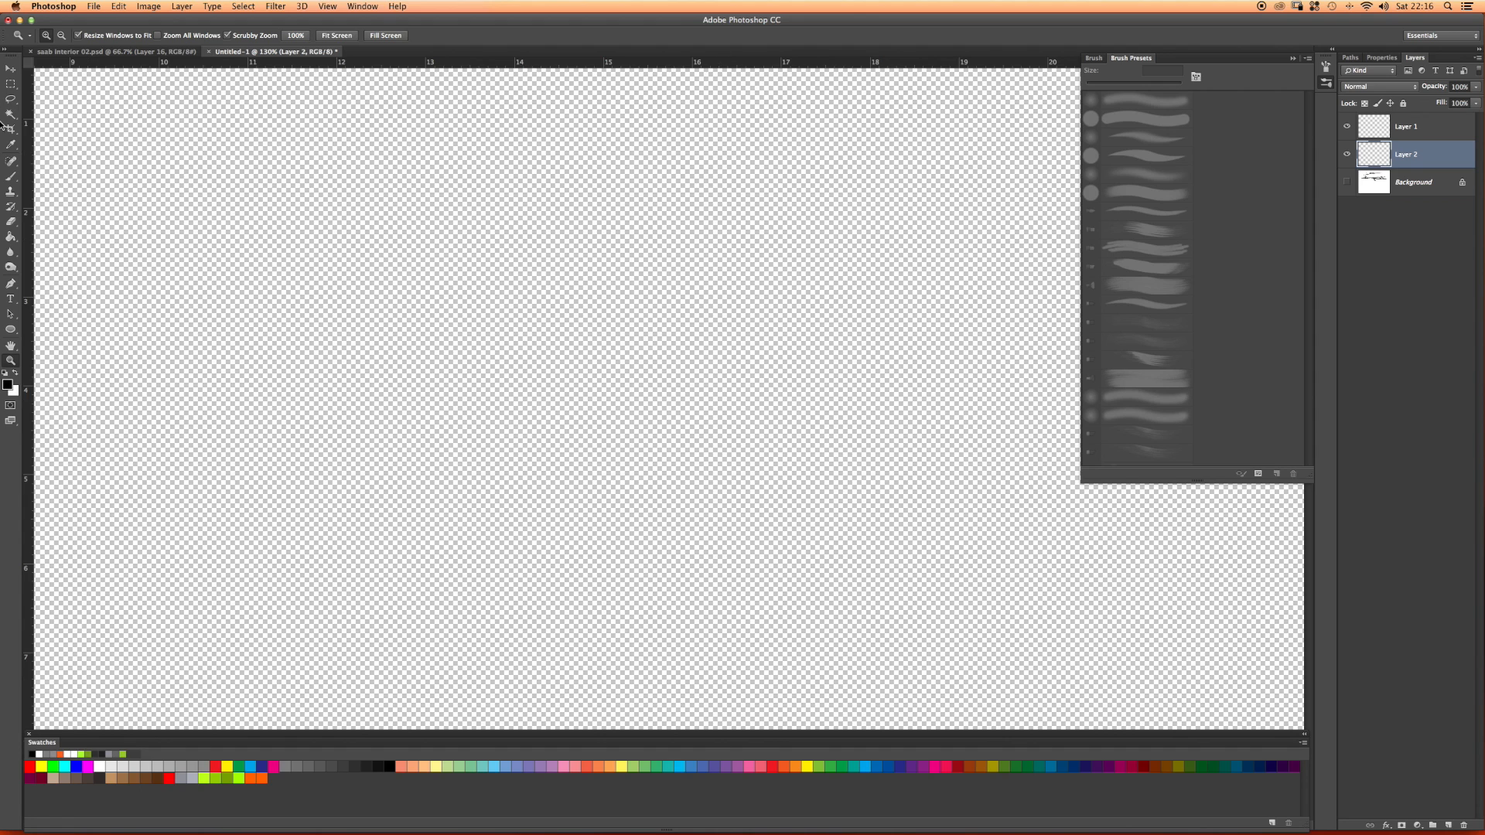
{"action": "left_click", "coordinate": [11, 237]}
{"action": "key", "text": "x"}
{"action": "left_click", "coordinate": [408, 277]}
{"action": "left_click", "coordinate": [1349, 136]}
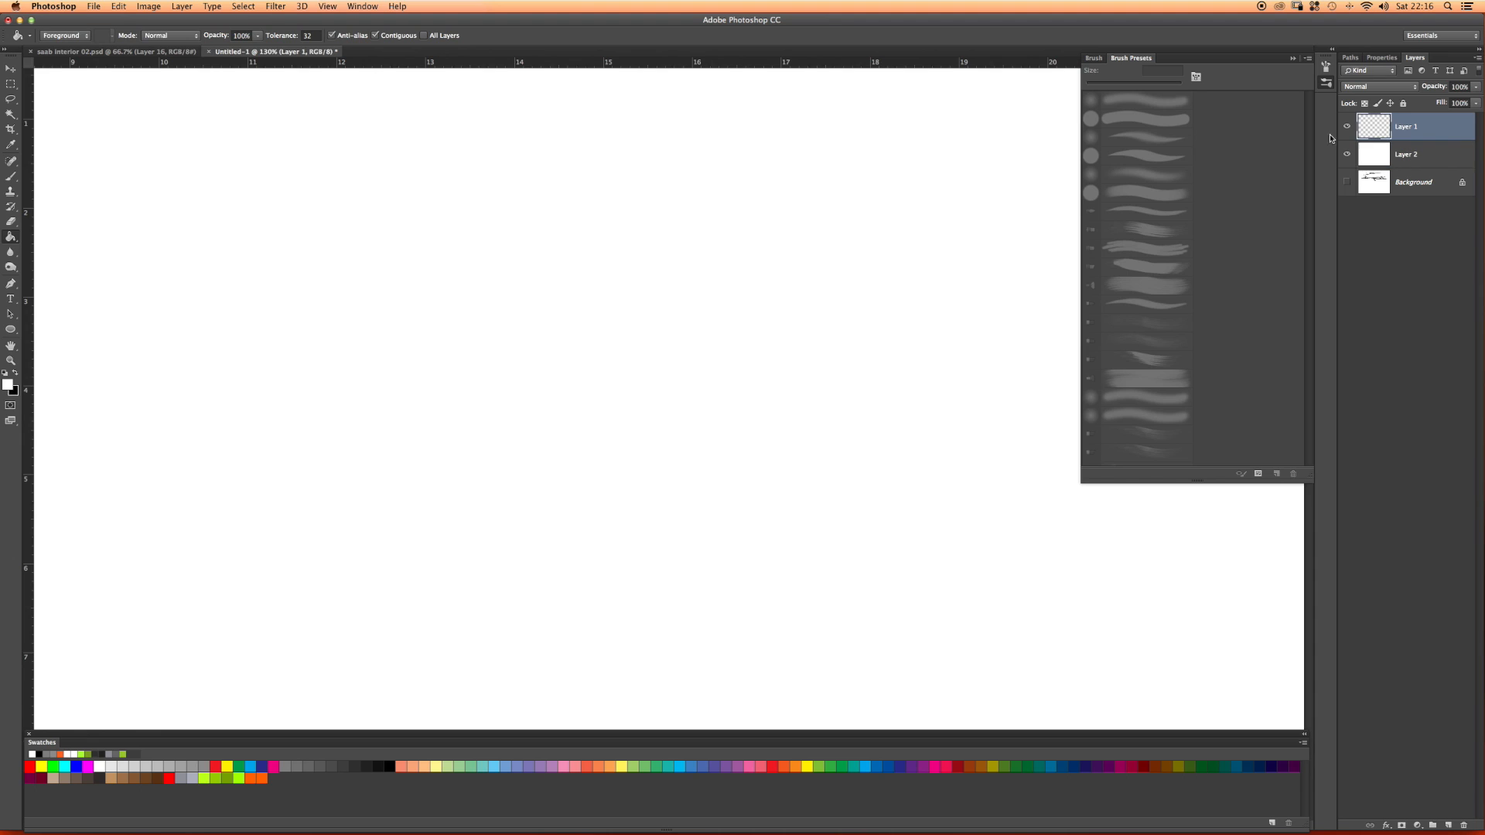
Step: Set the brush to 5 px with black as the foreground colour and sketch a long shallow curve across the lower canvas
{"action": "key", "text": "b"}
{"action": "key", "text": "bracketleft"}
{"action": "key", "text": "bracketleft"}
{"action": "key", "text": "bracketleft"}
{"action": "key", "text": "bracketleft"}
{"action": "key", "text": "bracketleft"}
{"action": "key", "text": "bracketleft"}
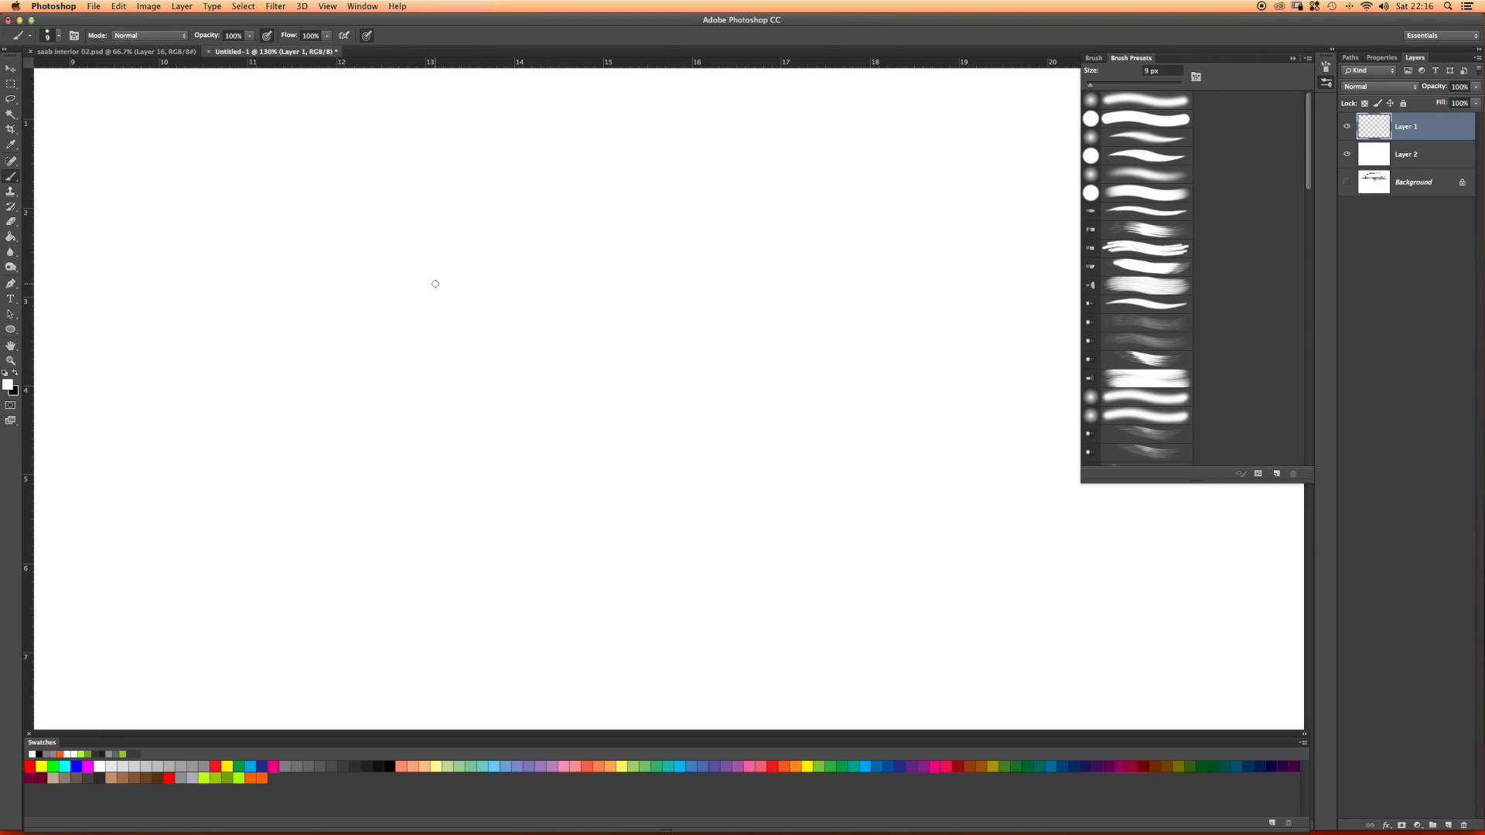
{"action": "key", "text": "super+0"}
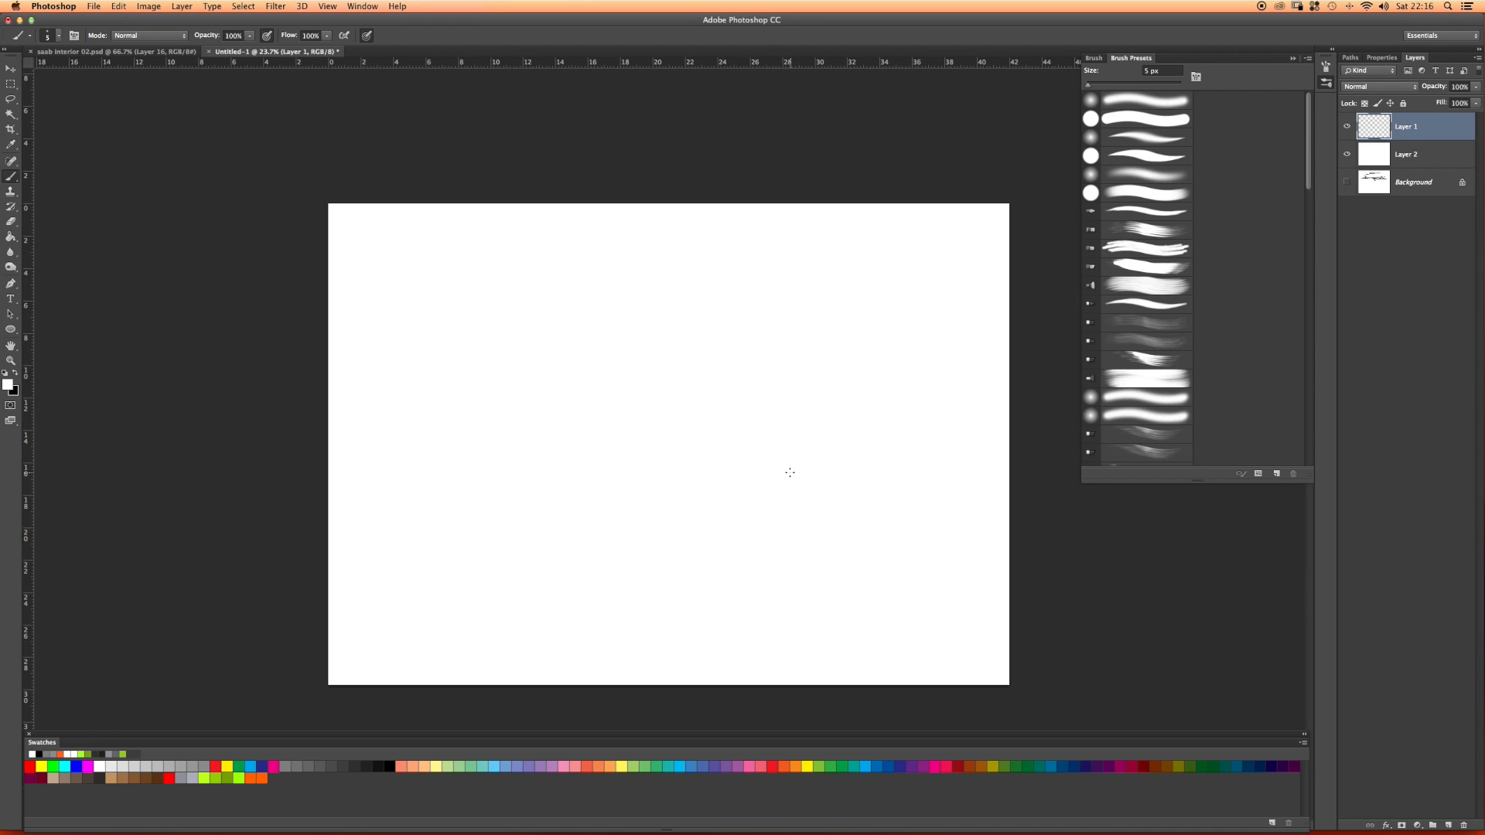
{"action": "key", "text": "x"}
{"action": "mouse_move", "coordinate": [928, 450]}
{"action": "left_mouse_down"}
{"action": "mouse_move", "coordinate": [415, 537]}
{"action": "mouse_move", "coordinate": [608, 560]}
{"action": "mouse_move", "coordinate": [546, 562]}
{"action": "mouse_move", "coordinate": [822, 524]}
{"action": "mouse_move", "coordinate": [968, 550]}
{"action": "mouse_move", "coordinate": [758, 557]}
{"action": "mouse_move", "coordinate": [809, 557]}
{"action": "mouse_move", "coordinate": [768, 554]}
{"action": "mouse_move", "coordinate": [785, 544]}
{"action": "left_mouse_up"}
Step: Sketch overlapping arched strokes above the long curve for the top of the near wheel
{"action": "key", "text": "z"}
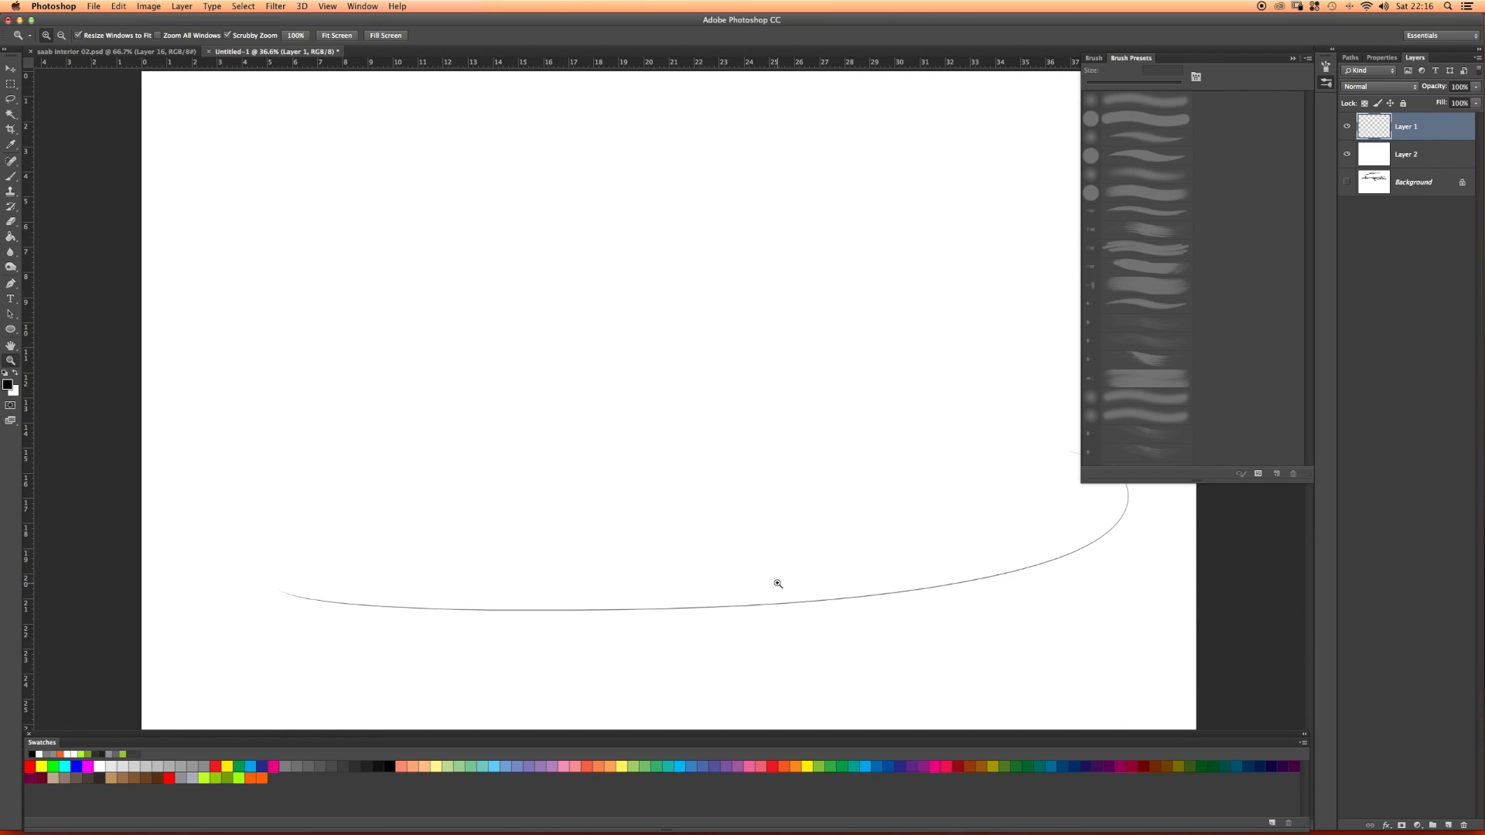
{"action": "left_click_drag", "start_coordinate": [785, 588], "coordinate": [732, 520]}
{"action": "key", "text": "b"}
{"action": "right_click", "coordinate": [854, 563]}
{"action": "key", "text": "Escape"}
{"action": "mouse_move", "coordinate": [849, 572]}
{"action": "left_mouse_down"}
{"action": "mouse_move", "coordinate": [789, 574]}
{"action": "mouse_move", "coordinate": [854, 557]}
{"action": "left_mouse_up"}
{"action": "key", "text": "super+space"}
{"action": "mouse_move", "coordinate": [761, 594]}
{"action": "left_mouse_down"}
{"action": "mouse_move", "coordinate": [815, 593]}
{"action": "mouse_move", "coordinate": [792, 589]}
{"action": "left_mouse_up"}
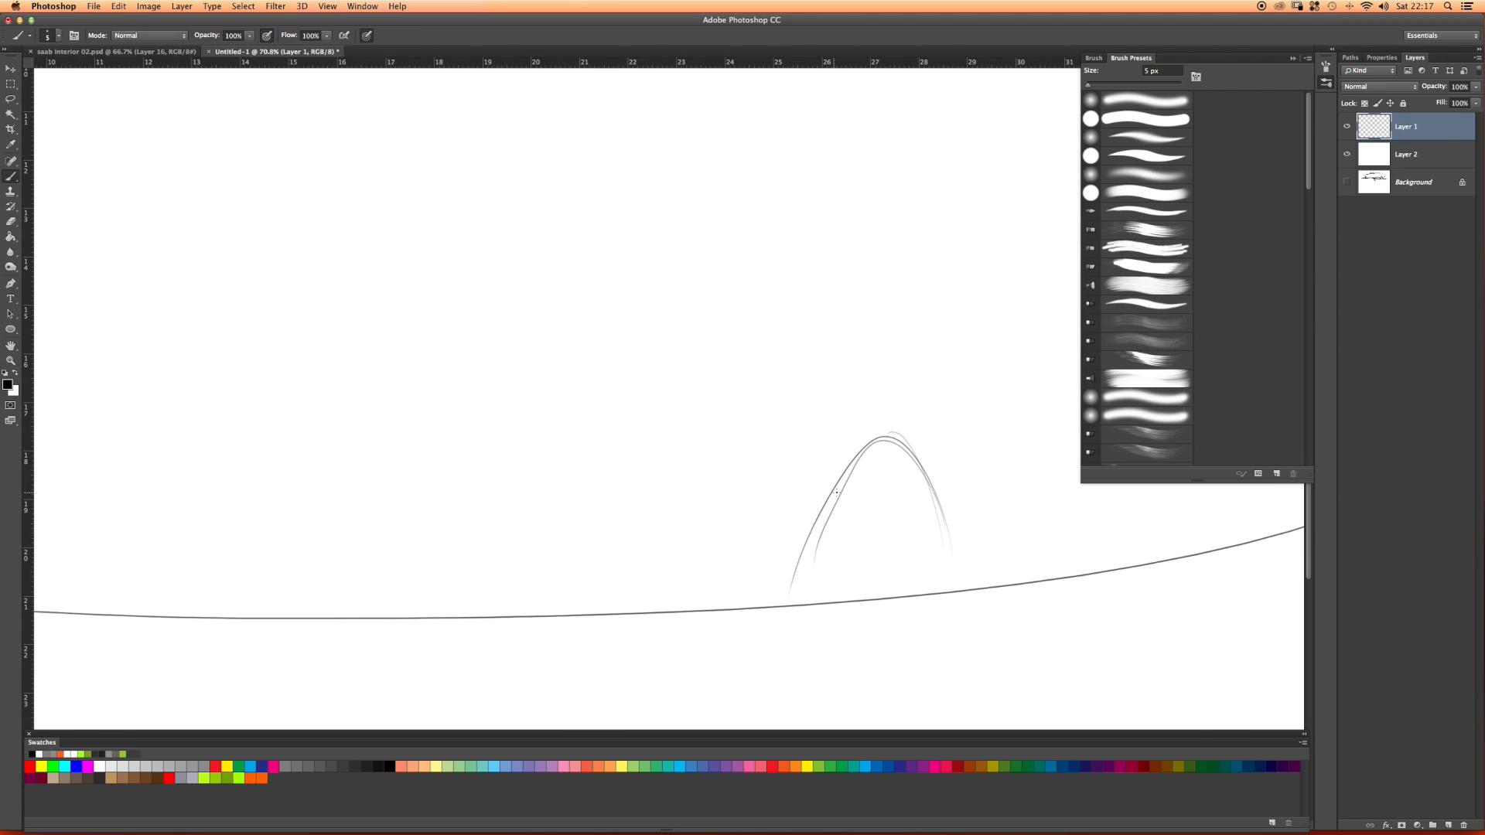
Step: Sketch the near wheel's spokes as short paired strokes running inside the arch and below the long curve
{"action": "left_click_drag", "start_coordinate": [884, 409], "coordinate": [868, 500]}
{"action": "left_click_drag", "start_coordinate": [887, 420], "coordinate": [849, 547]}
{"action": "mouse_move", "coordinate": [956, 530]}
{"action": "left_mouse_down"}
{"action": "mouse_move", "coordinate": [857, 576]}
{"action": "mouse_move", "coordinate": [909, 696]}
{"action": "left_mouse_up"}
{"action": "left_click_drag", "start_coordinate": [860, 587], "coordinate": [916, 678]}
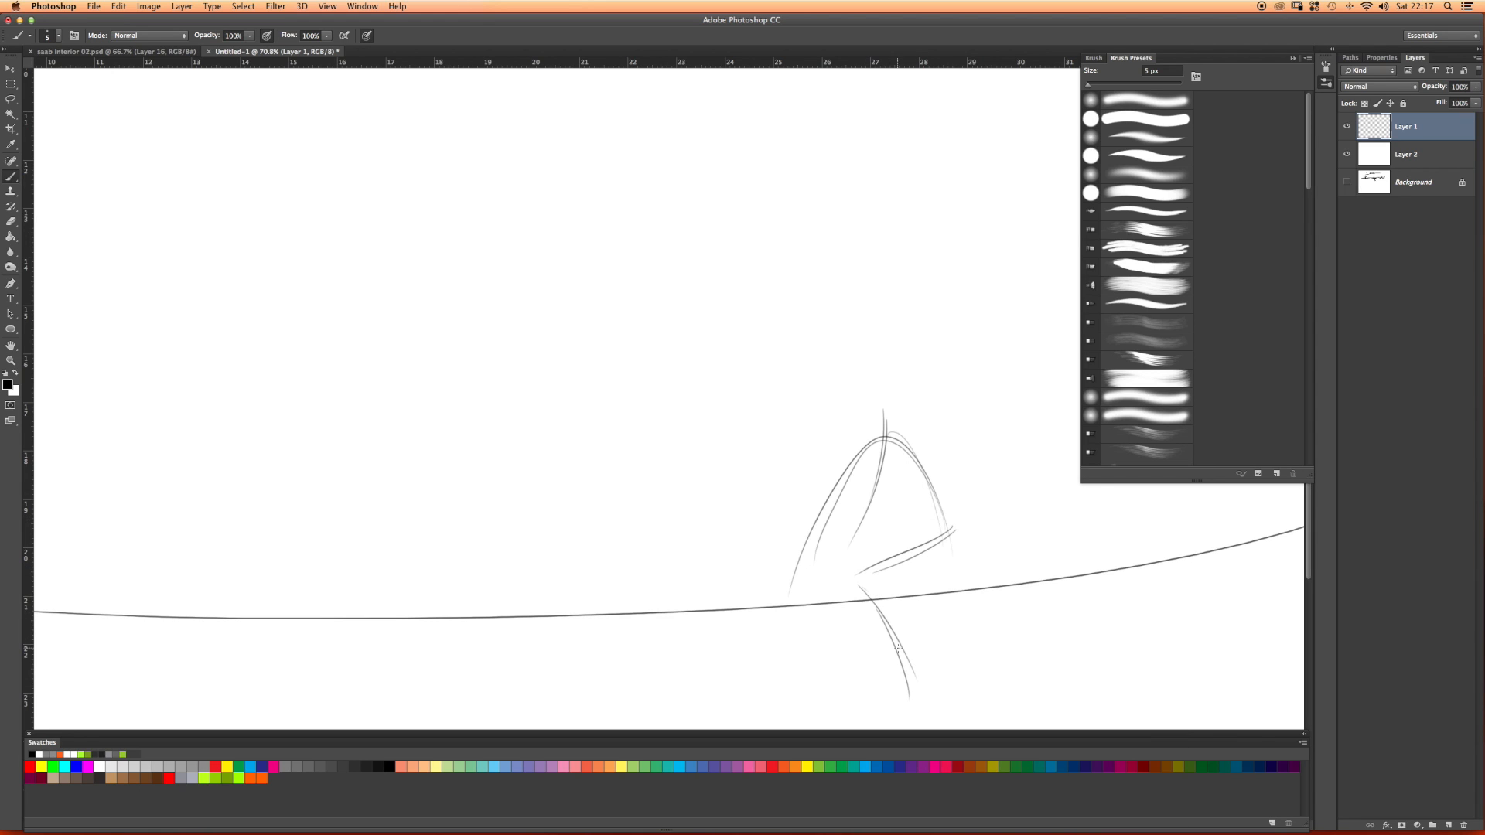
{"action": "left_click_drag", "start_coordinate": [838, 615], "coordinate": [795, 705]}
{"action": "left_click_drag", "start_coordinate": [802, 542], "coordinate": [821, 568]}
{"action": "left_click_drag", "start_coordinate": [883, 615], "coordinate": [849, 610]}
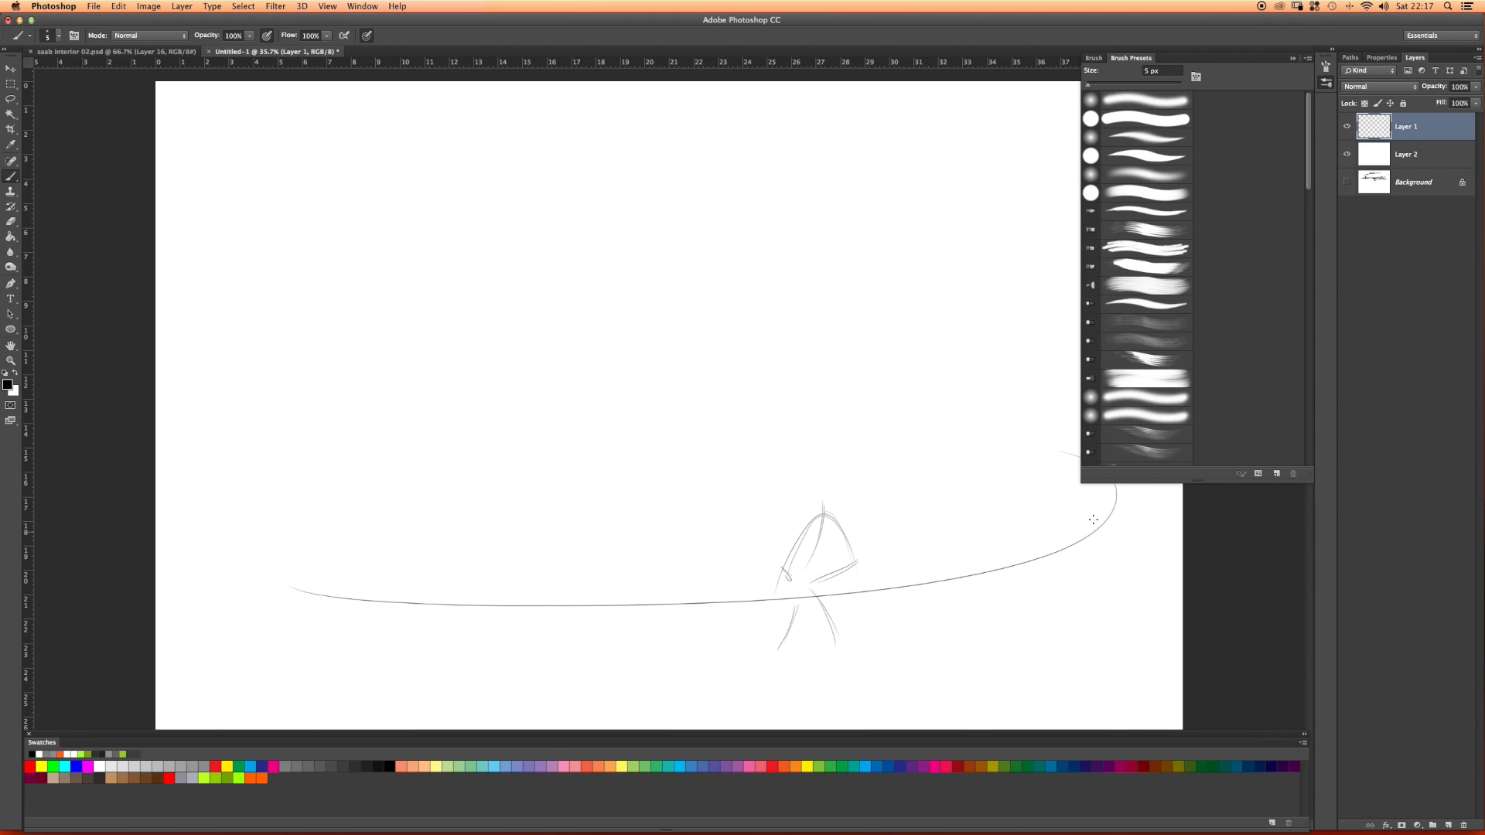
Step: Rough in the far wheel's spokes, the ground lines beneath the car and a short mark at its front corner
{"action": "mouse_move", "coordinate": [1083, 489]}
{"action": "left_mouse_down"}
{"action": "mouse_move", "coordinate": [1072, 516]}
{"action": "mouse_move", "coordinate": [1098, 523]}
{"action": "mouse_move", "coordinate": [1087, 586]}
{"action": "mouse_move", "coordinate": [1044, 577]}
{"action": "mouse_move", "coordinate": [1043, 589]}
{"action": "left_mouse_up"}
{"action": "mouse_move", "coordinate": [728, 642]}
{"action": "left_mouse_down"}
{"action": "mouse_move", "coordinate": [789, 663]}
{"action": "mouse_move", "coordinate": [706, 640]}
{"action": "left_mouse_up"}
{"action": "left_click_drag", "start_coordinate": [761, 636], "coordinate": [393, 643]}
{"action": "left_click_drag", "start_coordinate": [289, 625], "coordinate": [267, 607]}
Step: Sketch the car's front end, hood and roofline with long overlapping strokes, and add the side window outline
{"action": "left_click_drag", "start_coordinate": [292, 510], "coordinate": [263, 615]}
{"action": "mouse_move", "coordinate": [260, 618]}
{"action": "left_mouse_down"}
{"action": "mouse_move", "coordinate": [301, 512]}
{"action": "mouse_move", "coordinate": [340, 472]}
{"action": "mouse_move", "coordinate": [531, 425]}
{"action": "left_mouse_up"}
{"action": "mouse_move", "coordinate": [387, 459]}
{"action": "left_mouse_down"}
{"action": "mouse_move", "coordinate": [310, 482]}
{"action": "mouse_move", "coordinate": [733, 415]}
{"action": "left_mouse_up"}
{"action": "left_click_drag", "start_coordinate": [557, 429], "coordinate": [620, 411]}
{"action": "mouse_move", "coordinate": [712, 394]}
{"action": "left_mouse_down"}
{"action": "mouse_move", "coordinate": [617, 431]}
{"action": "mouse_move", "coordinate": [849, 367]}
{"action": "mouse_move", "coordinate": [1058, 404]}
{"action": "left_mouse_up"}
{"action": "key", "text": "super+r"}
{"action": "key", "text": "super+r"}
{"action": "mouse_move", "coordinate": [901, 427]}
{"action": "left_mouse_down"}
{"action": "mouse_move", "coordinate": [1044, 402]}
{"action": "mouse_move", "coordinate": [1048, 421]}
{"action": "left_mouse_up"}
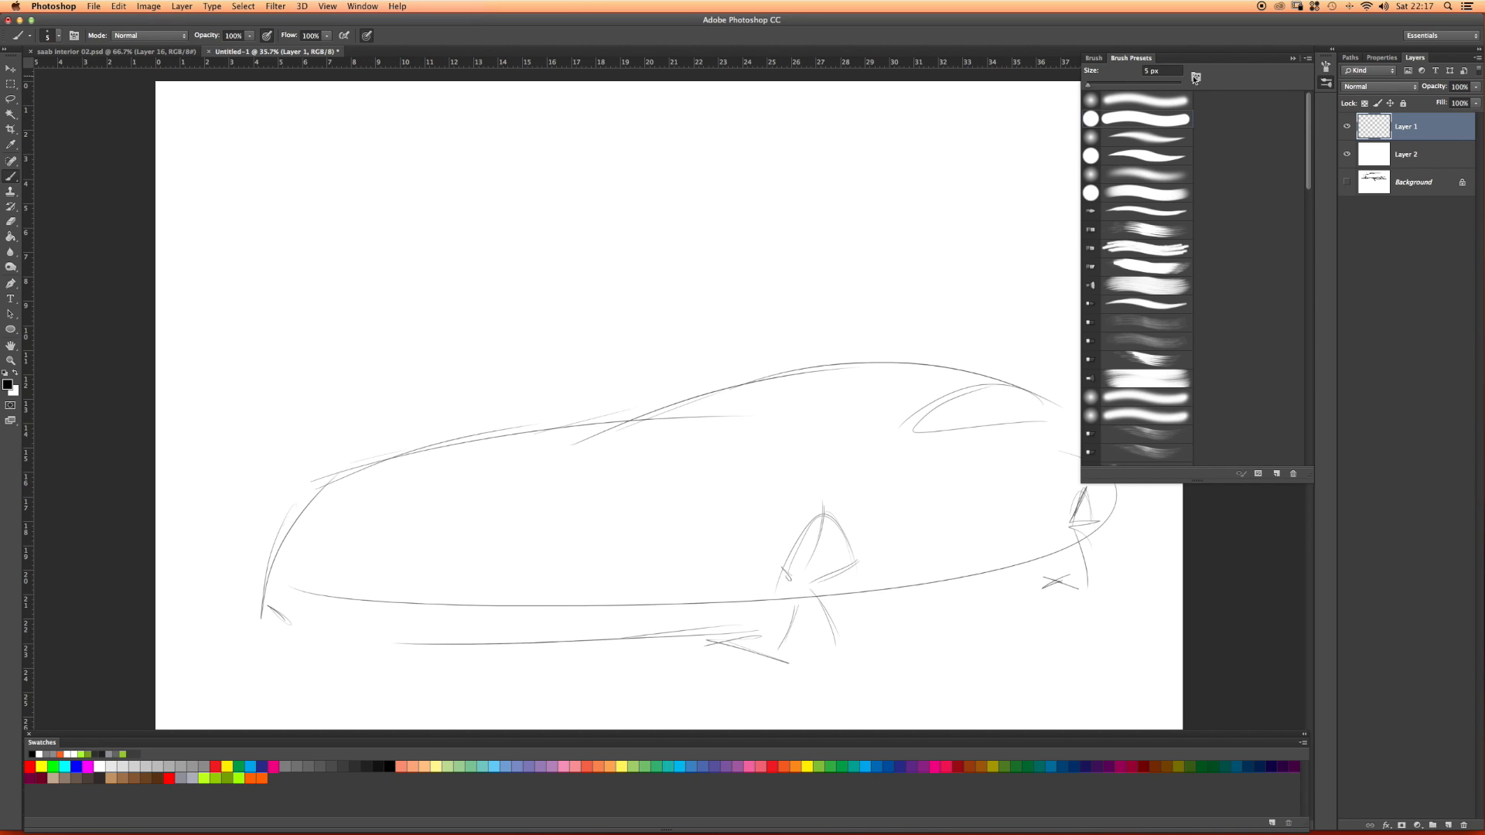
Step: Open the brush tip shape settings, raise the spacing to 146%, and enlarge the panel to show all tips
{"action": "left_click", "coordinate": [1094, 61]}
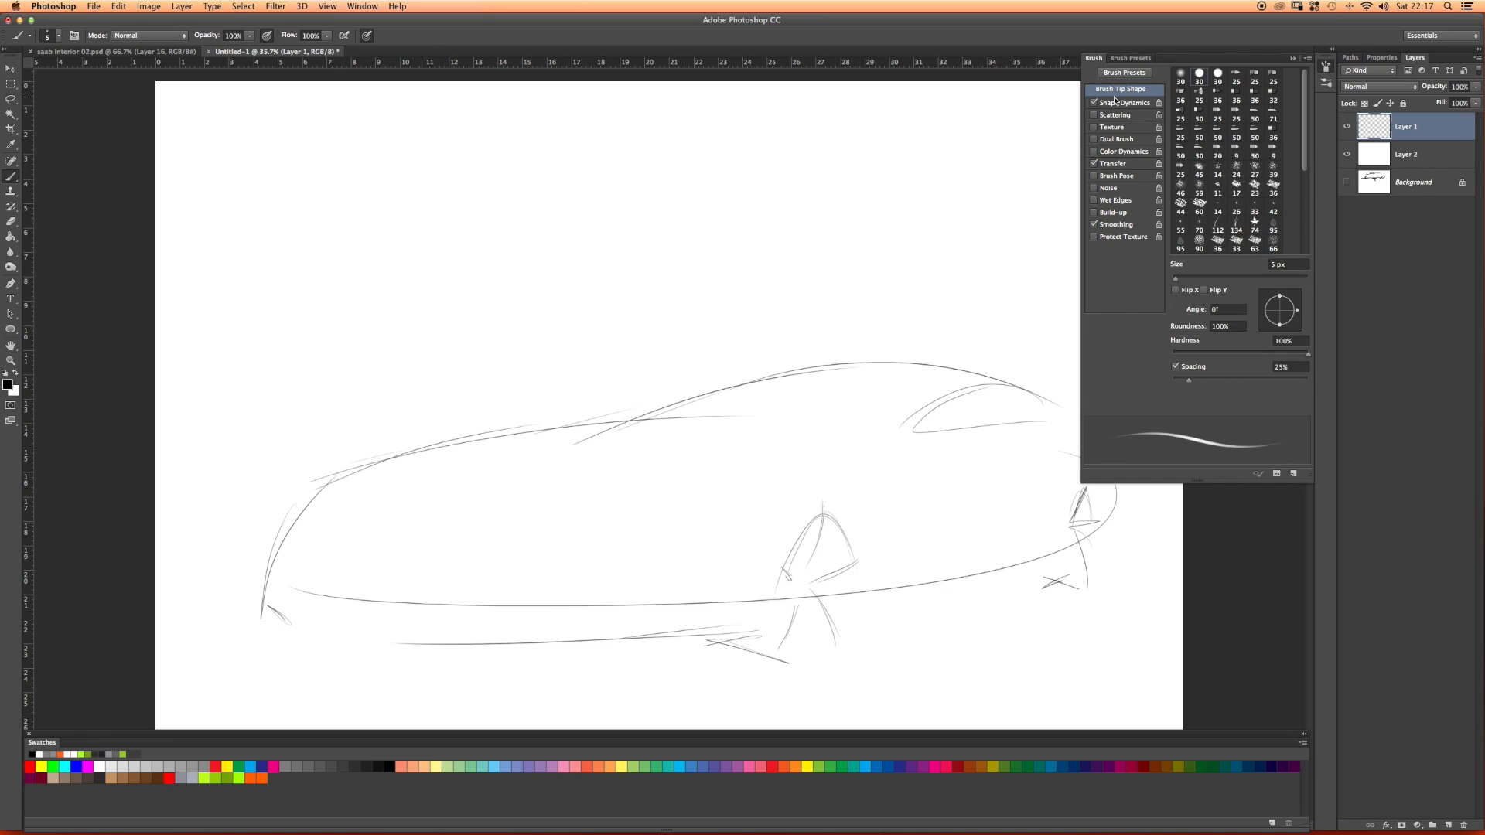
{"action": "left_click", "coordinate": [1131, 59]}
{"action": "left_click", "coordinate": [1096, 60]}
{"action": "mouse_move", "coordinate": [1307, 355]}
{"action": "left_mouse_down"}
{"action": "mouse_move", "coordinate": [1188, 352]}
{"action": "mouse_move", "coordinate": [1307, 353]}
{"action": "left_mouse_up"}
{"action": "left_click_drag", "start_coordinate": [1214, 382], "coordinate": [1256, 383]}
{"action": "left_click_drag", "start_coordinate": [1201, 483], "coordinate": [1202, 502]}
{"action": "mouse_move", "coordinate": [1084, 498]}
{"action": "left_mouse_down"}
{"action": "mouse_move", "coordinate": [722, 570]}
{"action": "mouse_move", "coordinate": [913, 633]}
{"action": "mouse_move", "coordinate": [1037, 592]}
{"action": "left_mouse_up"}
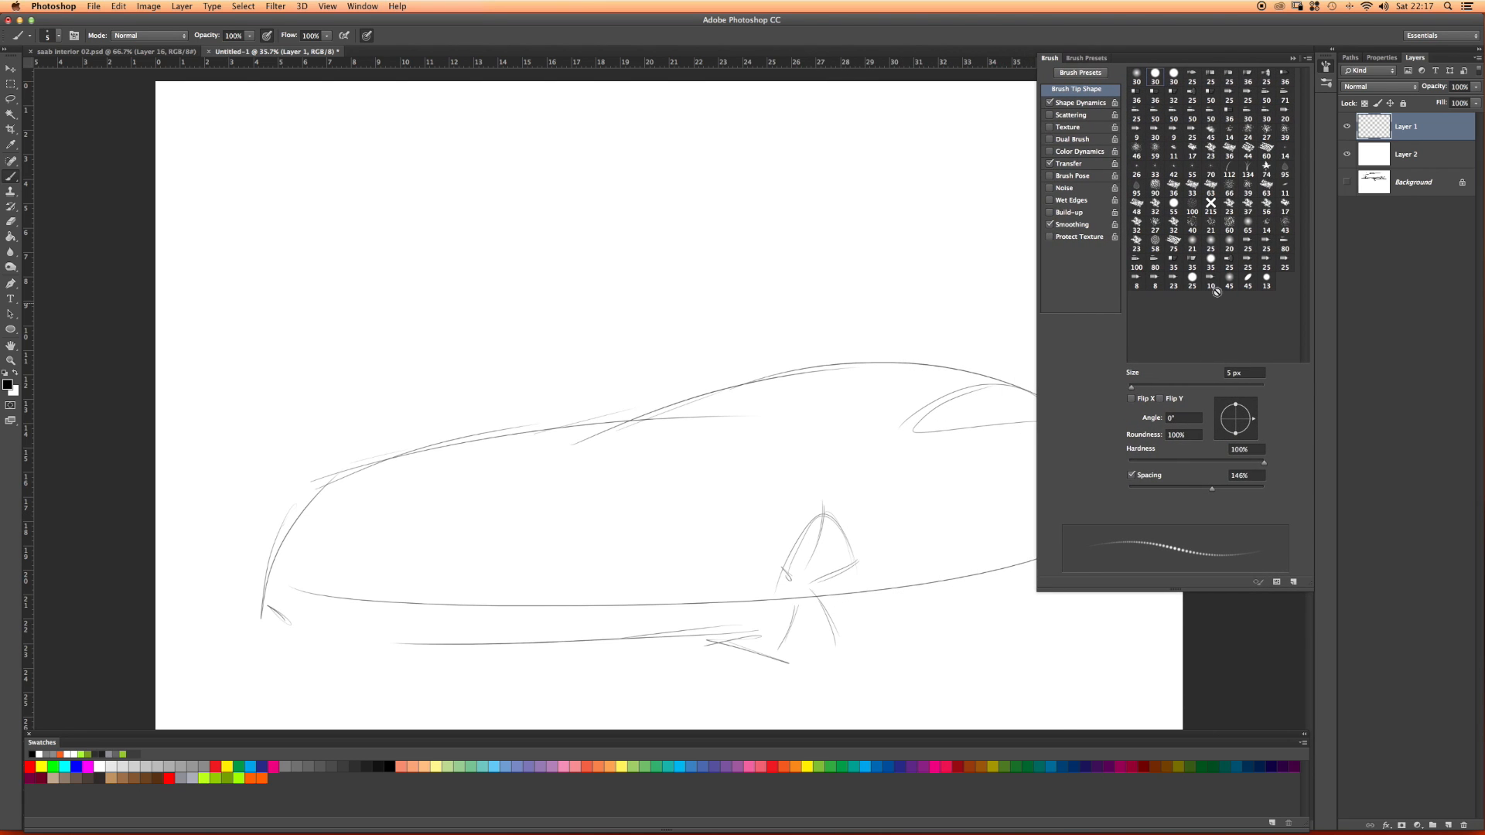
{"action": "left_click", "coordinate": [1308, 59]}
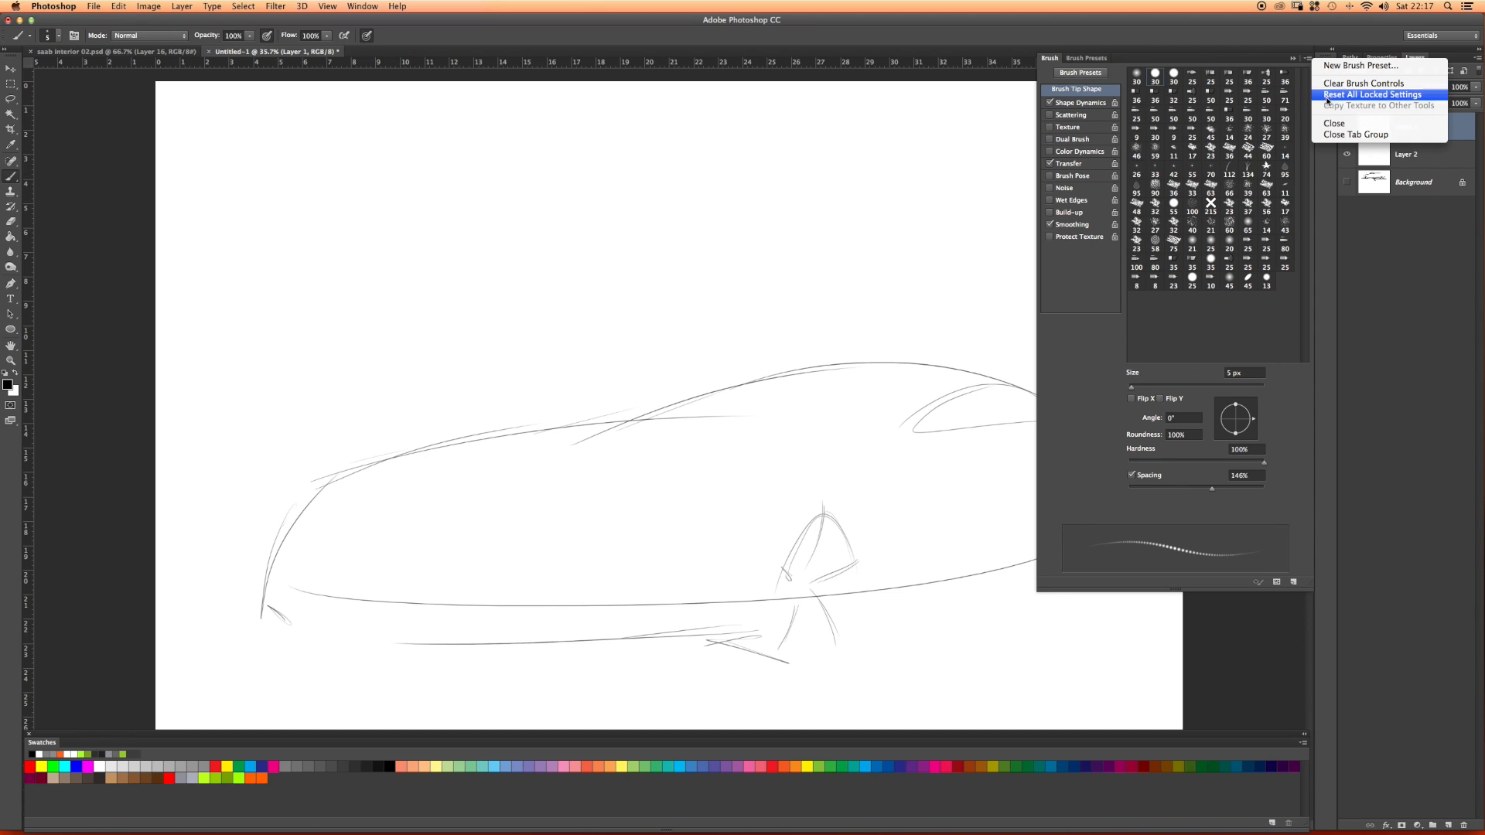
{"action": "left_click", "coordinate": [1069, 377]}
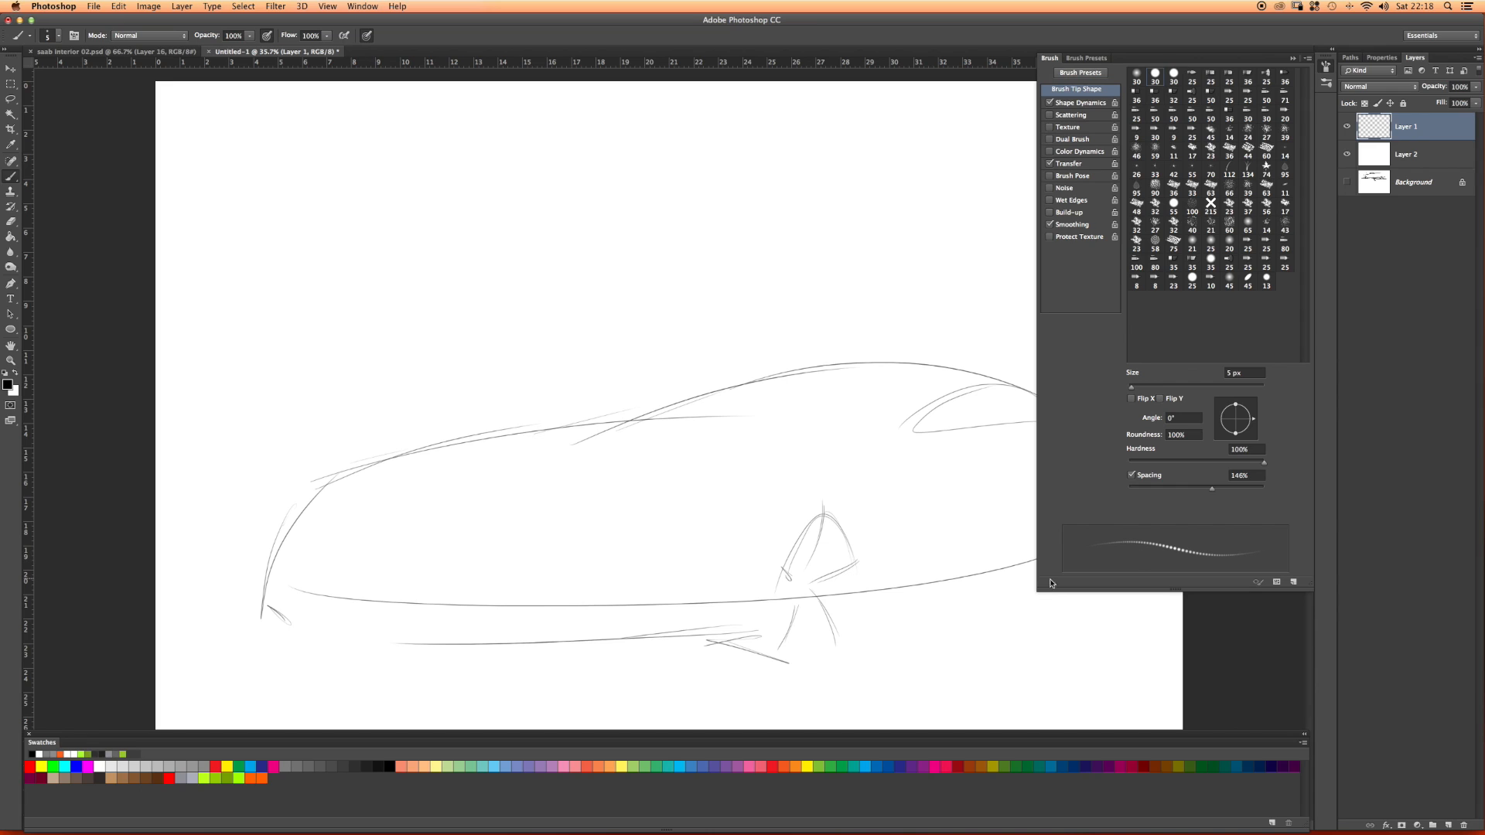
Step: Set the round tip to 1000% spacing, 24% roundness and a 55° angle, and enlarge it to 34 px
{"action": "left_click_drag", "start_coordinate": [1211, 489], "coordinate": [1243, 495]}
{"action": "mouse_move", "coordinate": [1228, 404]}
{"action": "left_mouse_down"}
{"action": "mouse_move", "coordinate": [1234, 422]}
{"action": "mouse_move", "coordinate": [1247, 405]}
{"action": "left_mouse_up"}
{"action": "left_click_drag", "start_coordinate": [1242, 492], "coordinate": [1268, 501]}
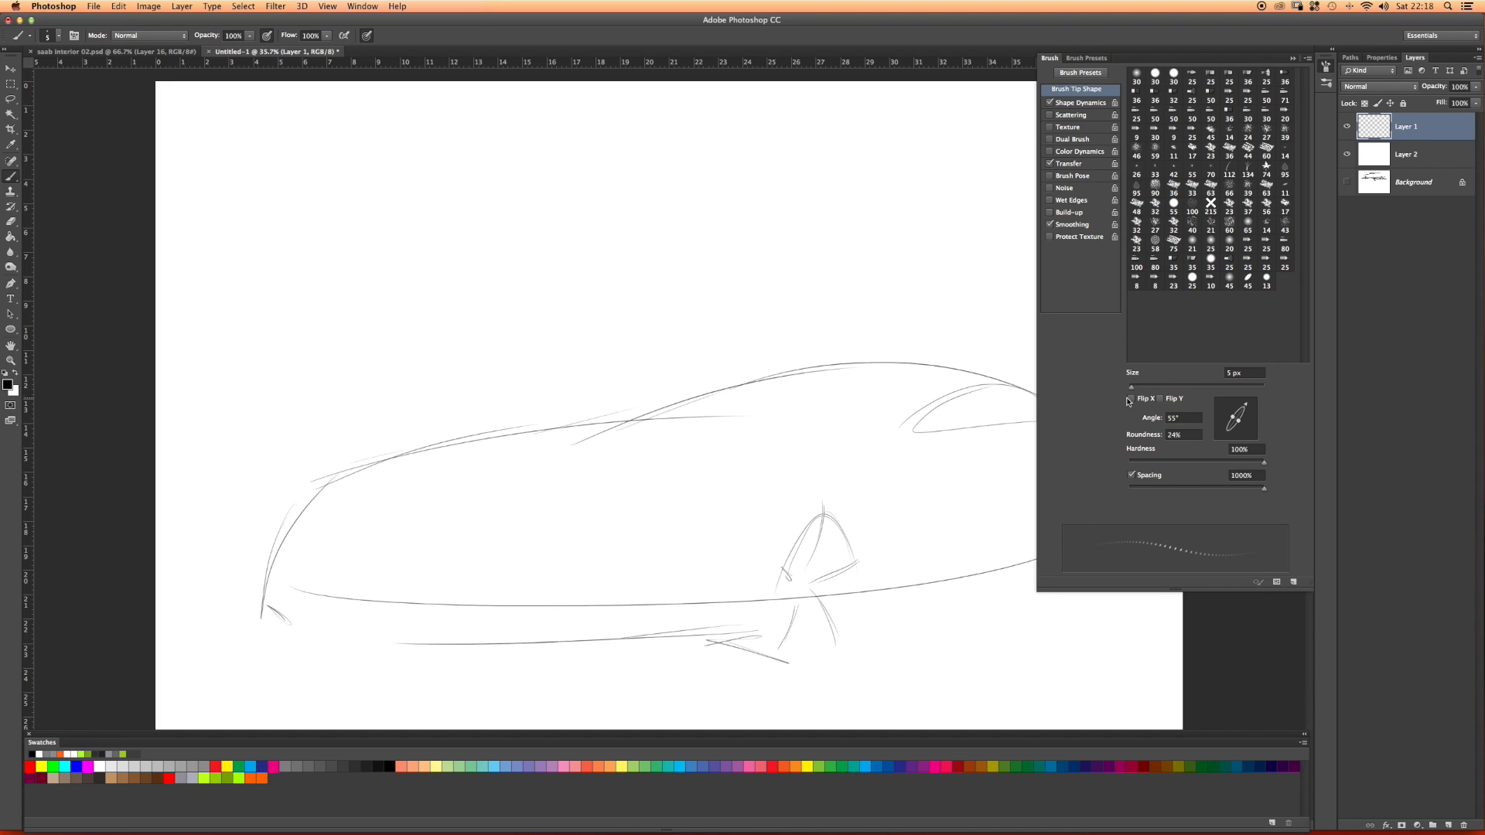
{"action": "left_click_drag", "start_coordinate": [1134, 389], "coordinate": [1152, 390]}
{"action": "mouse_move", "coordinate": [1245, 406]}
{"action": "left_mouse_down"}
{"action": "mouse_move", "coordinate": [1250, 423]}
{"action": "mouse_move", "coordinate": [1243, 407]}
{"action": "left_mouse_up"}
Step: Choose the 23 px sampled brush tip and adjust its spacing
{"action": "left_click", "coordinate": [1087, 58]}
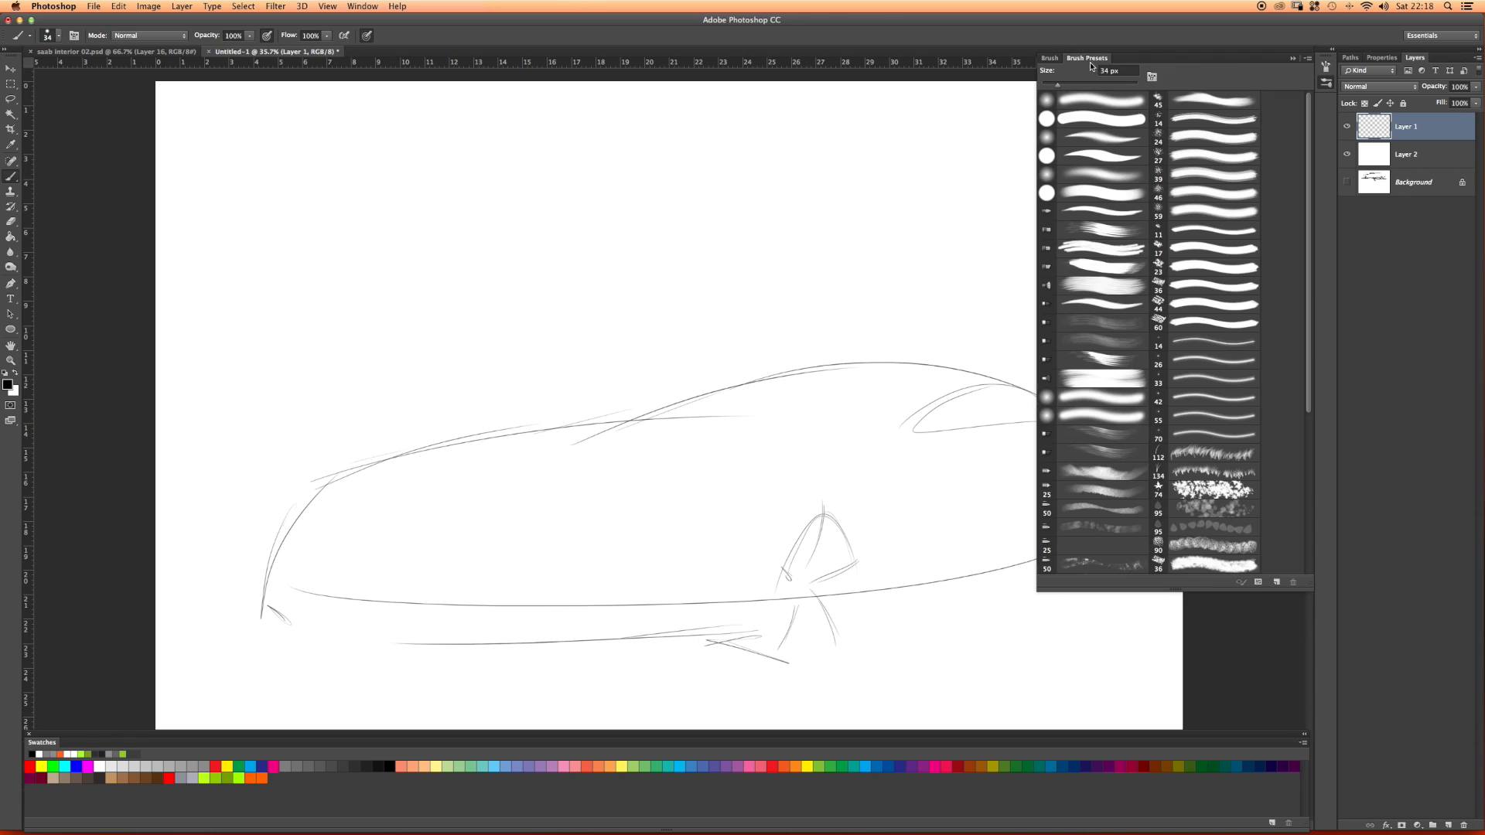
{"action": "left_click", "coordinate": [1050, 59]}
{"action": "left_click", "coordinate": [1210, 160]}
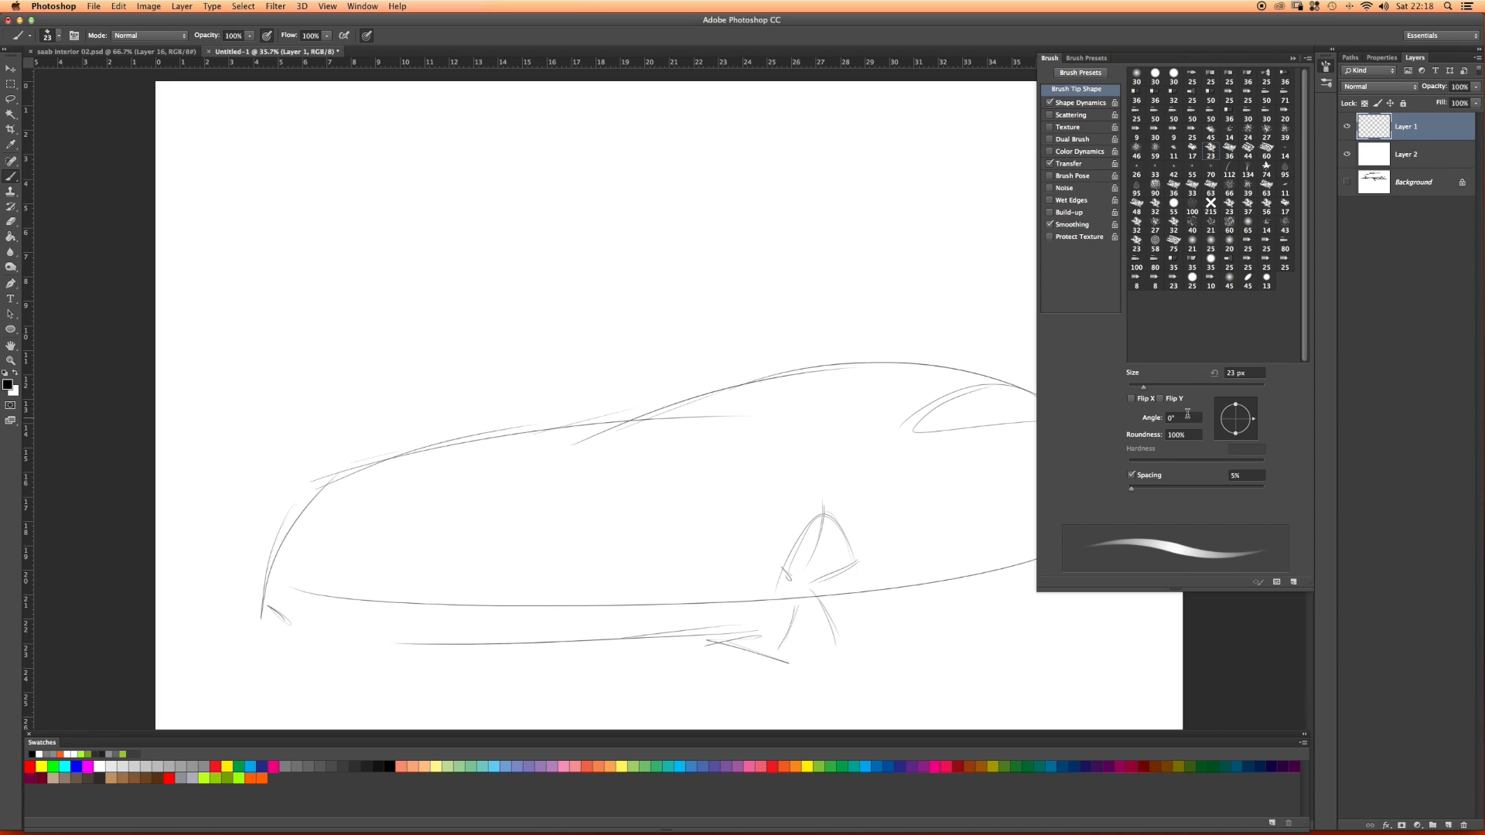
{"action": "mouse_move", "coordinate": [1131, 492]}
{"action": "left_mouse_down"}
{"action": "mouse_move", "coordinate": [1231, 492]}
{"action": "mouse_move", "coordinate": [1128, 489]}
{"action": "left_mouse_up"}
Step: In Shape Dynamics, set the size jitter to 41% and the minimum diameter to 43%, keeping the angle jitter at 0%
{"action": "left_click", "coordinate": [1071, 103]}
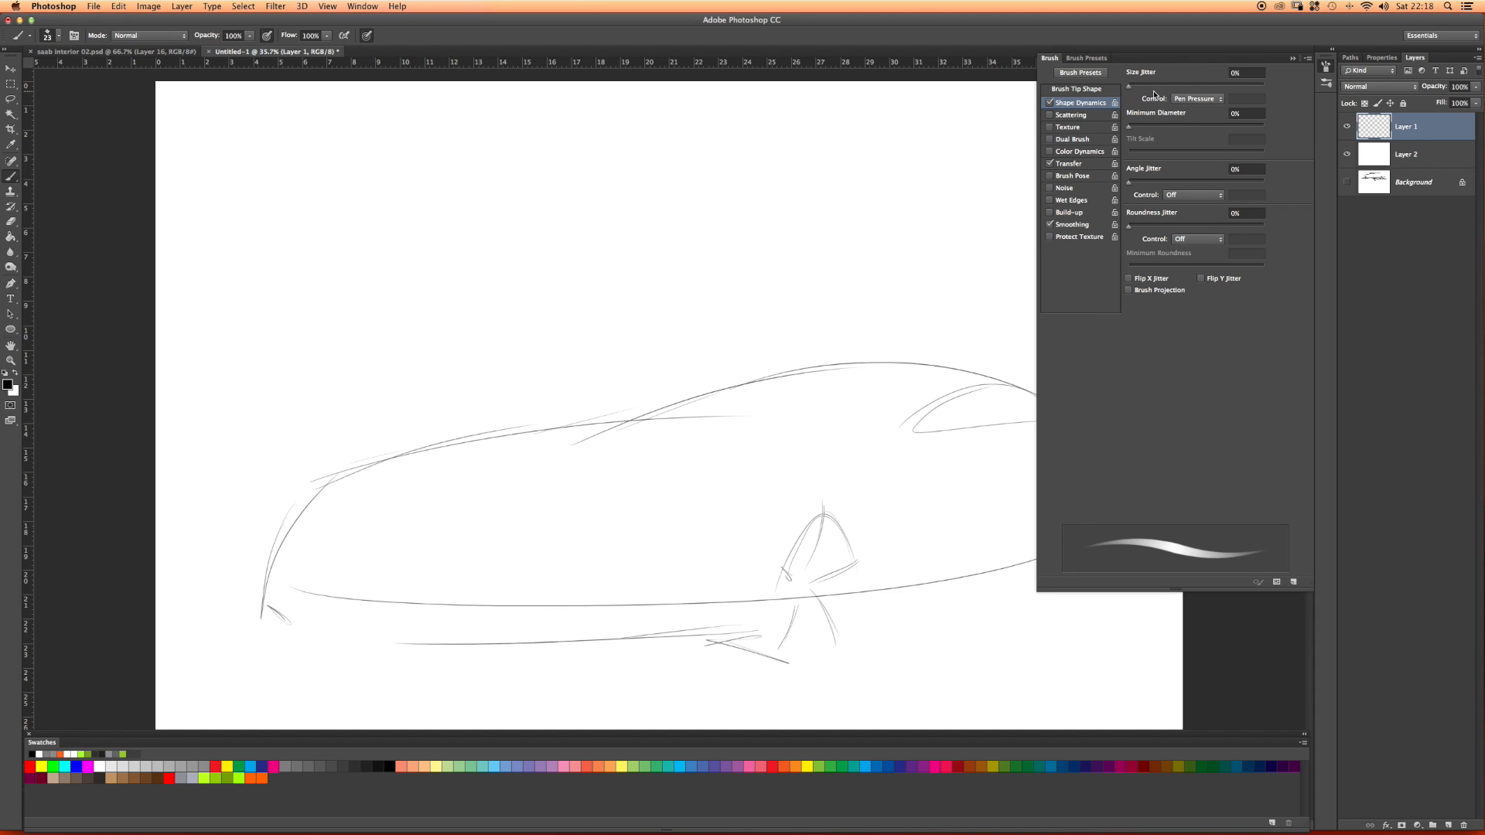
{"action": "left_click_drag", "start_coordinate": [1128, 90], "coordinate": [1183, 89]}
{"action": "left_click_drag", "start_coordinate": [1141, 130], "coordinate": [1137, 130]}
{"action": "left_click_drag", "start_coordinate": [1146, 133], "coordinate": [1187, 139]}
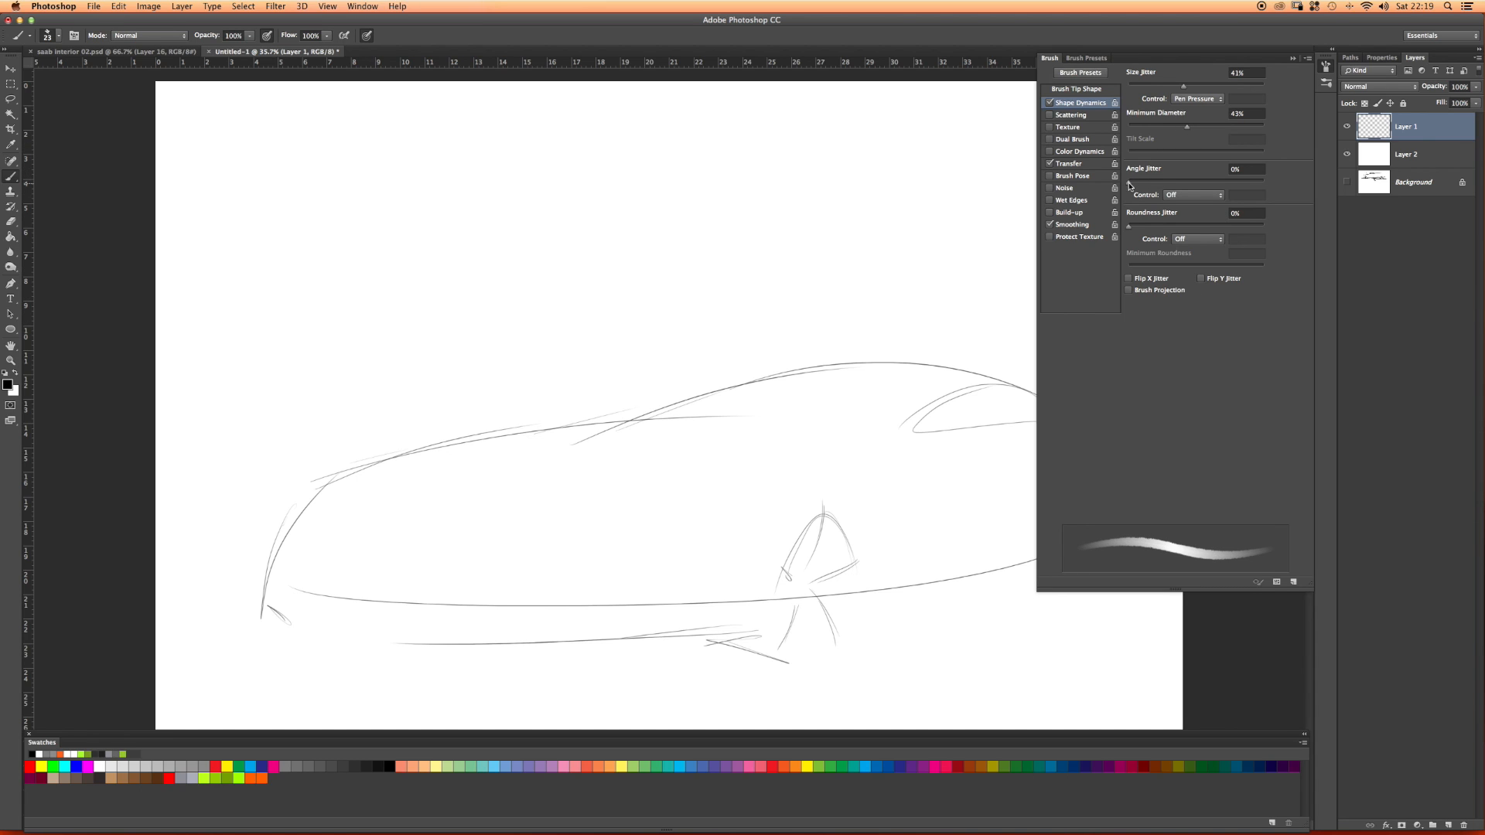
{"action": "mouse_move", "coordinate": [1129, 185]}
{"action": "left_mouse_down"}
{"action": "mouse_move", "coordinate": [1171, 193]}
{"action": "mouse_move", "coordinate": [1131, 191]}
{"action": "mouse_move", "coordinate": [1135, 229]}
{"action": "mouse_move", "coordinate": [1203, 235]}
{"action": "mouse_move", "coordinate": [1114, 221]}
{"action": "left_mouse_up"}
Step: Set the roundness jitter control to Pen Tilt with a 10% minimum roundness, leaving the angle control off
{"action": "left_click", "coordinate": [1191, 239]}
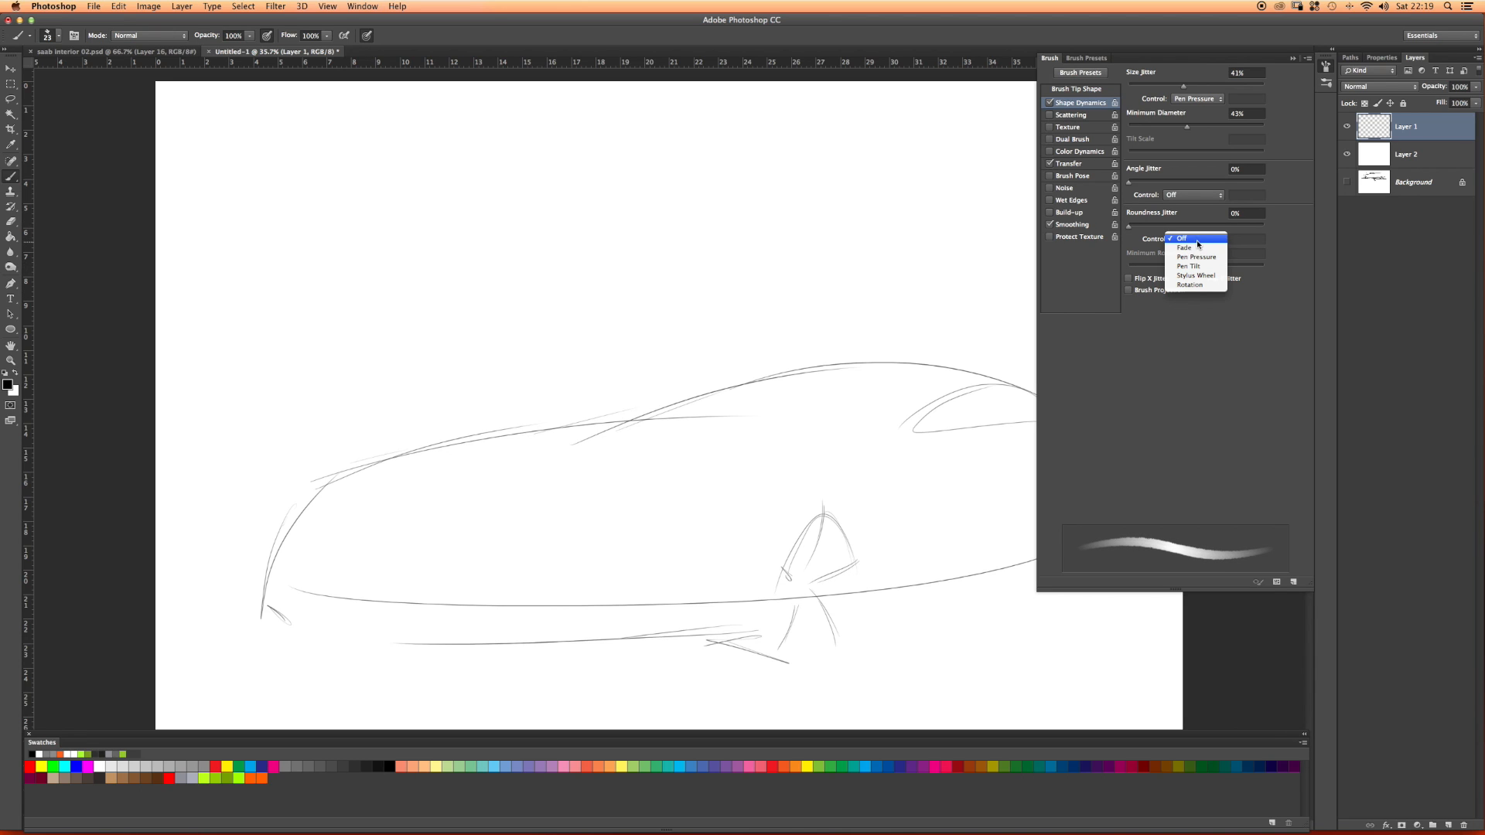
{"action": "left_click", "coordinate": [1210, 264]}
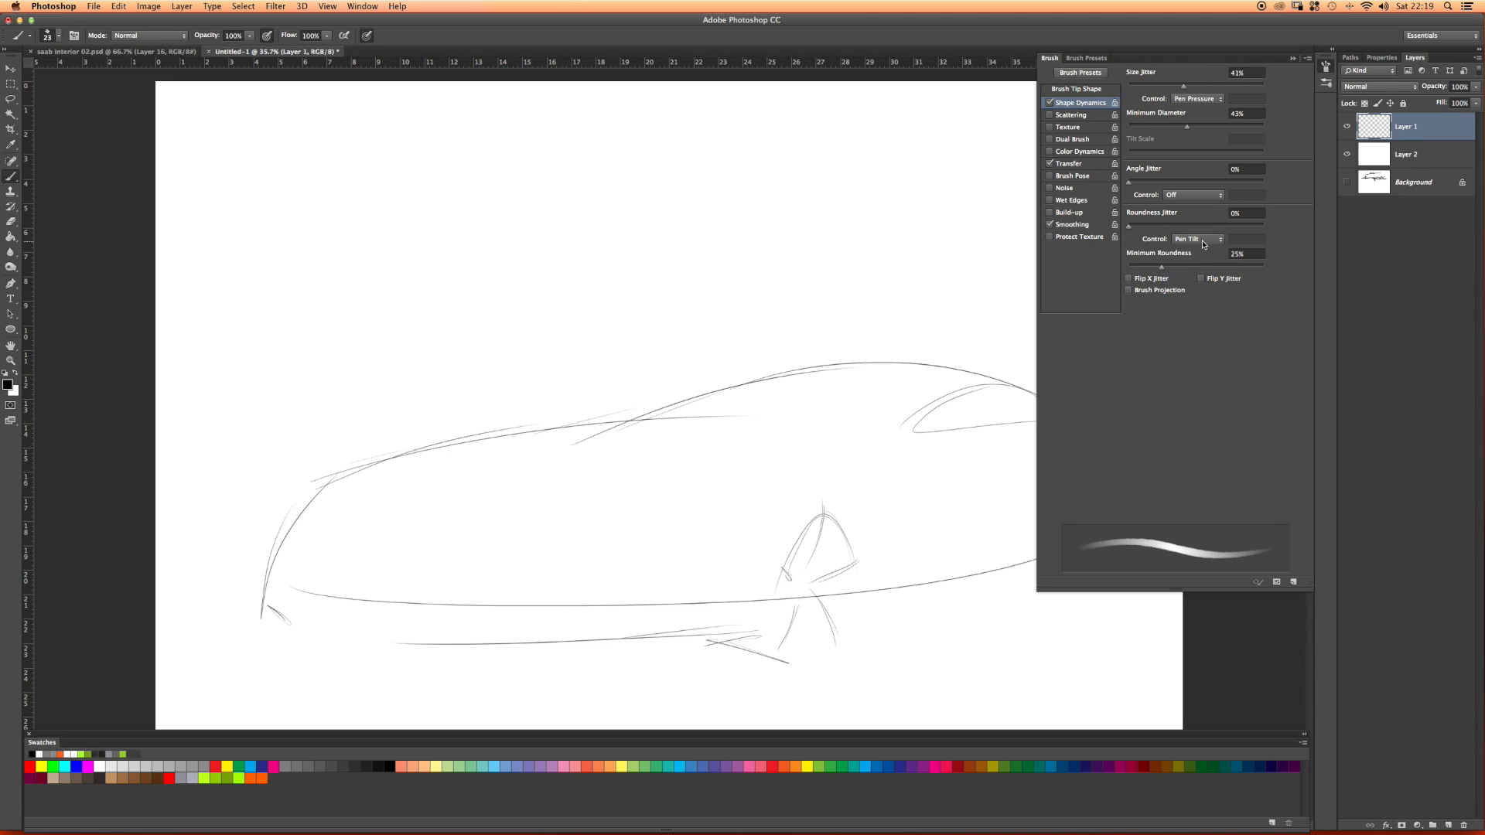
{"action": "left_click", "coordinate": [1200, 241]}
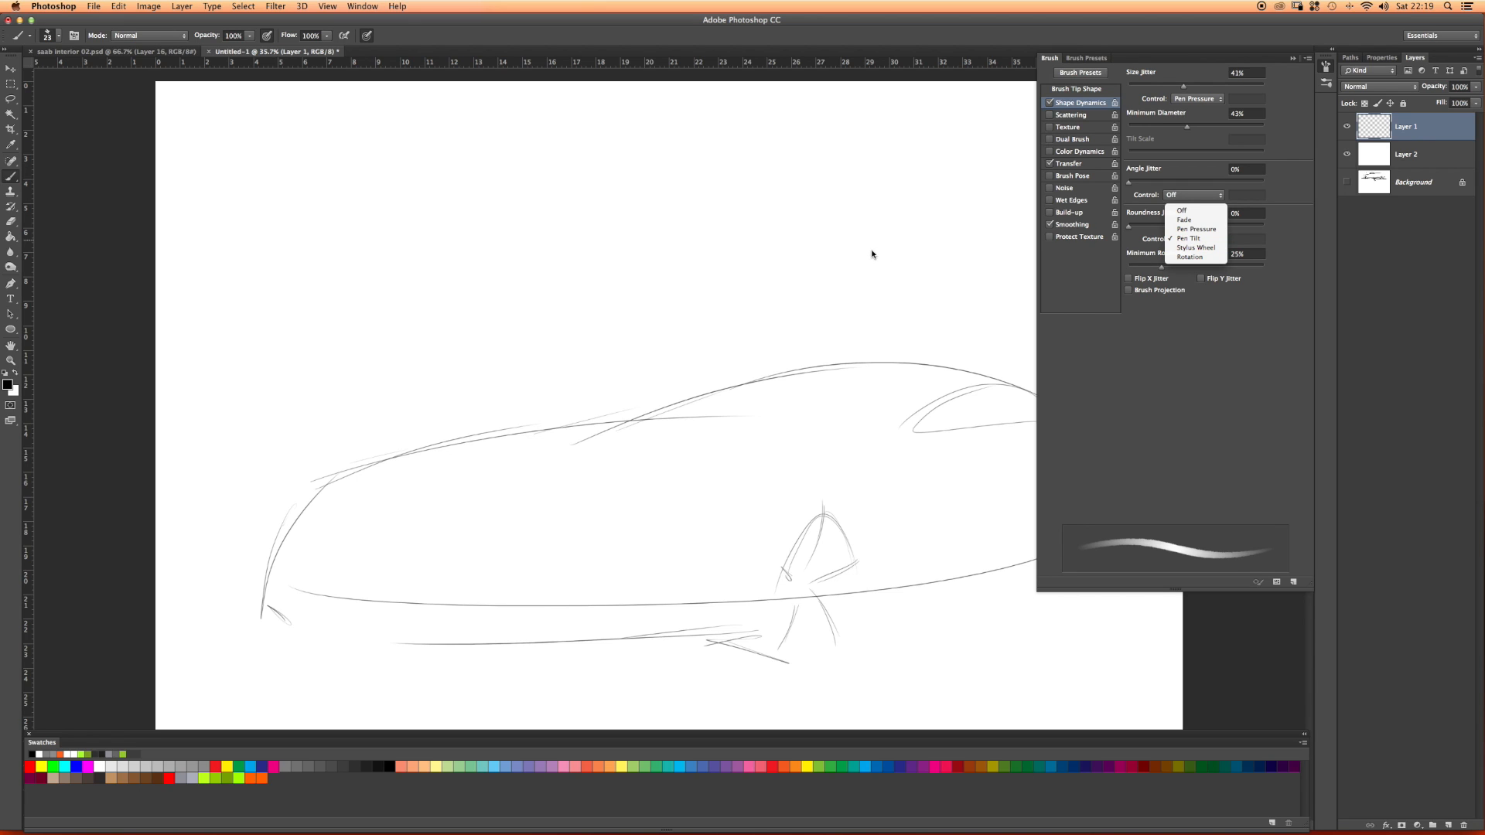
{"action": "left_click", "coordinate": [1204, 345]}
{"action": "left_click_drag", "start_coordinate": [1161, 265], "coordinate": [1141, 265]}
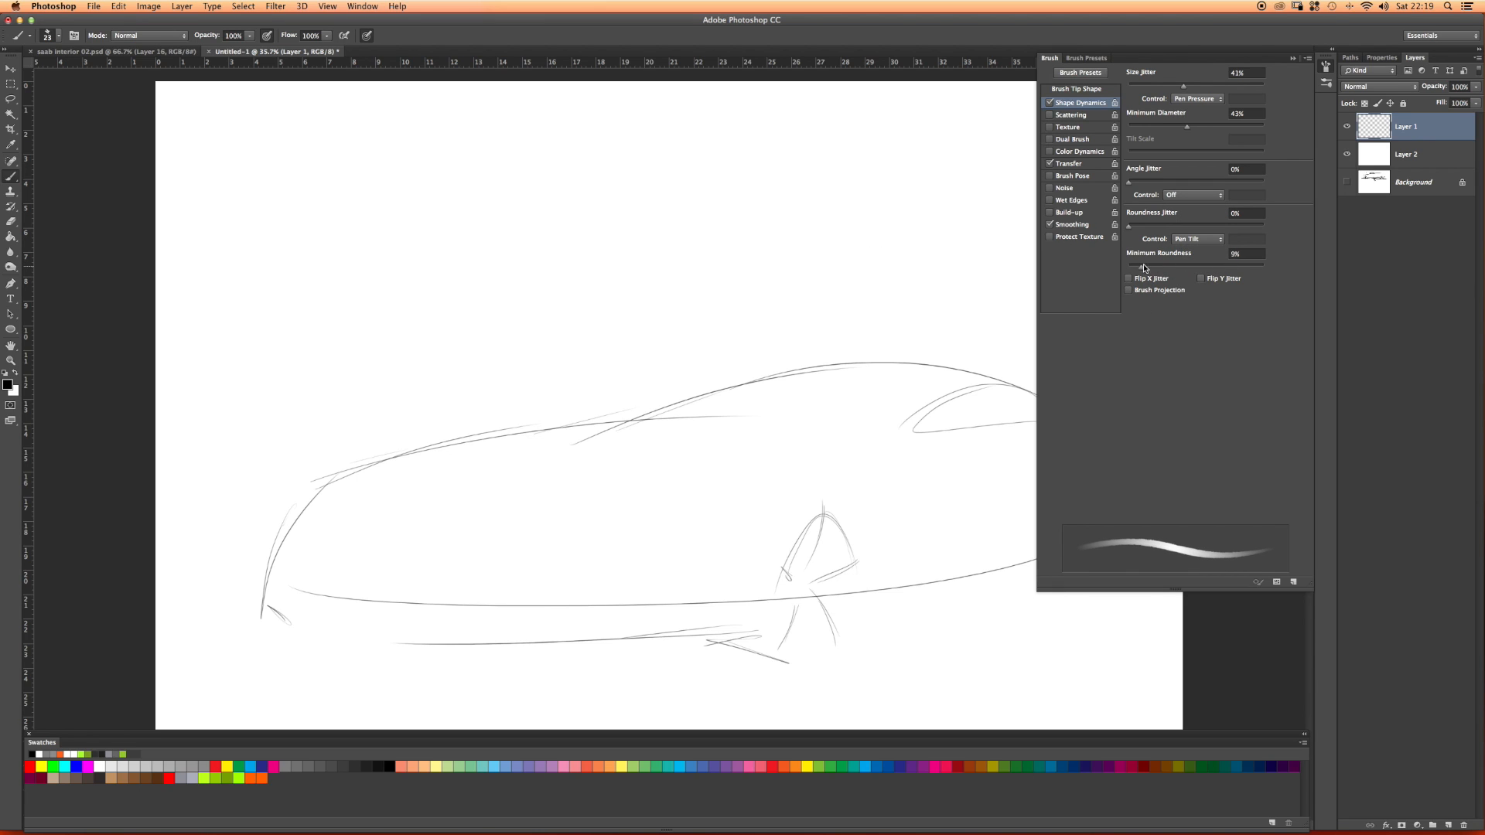
{"action": "left_click", "coordinate": [1181, 194]}
{"action": "left_click", "coordinate": [1153, 199]}
{"action": "left_click", "coordinate": [1174, 198]}
{"action": "left_click", "coordinate": [1130, 198]}
Step: Try Pen Tilt as the size jitter control and scribble a diagonal run of test strokes above the car's hood
{"action": "left_click", "coordinate": [1186, 100]}
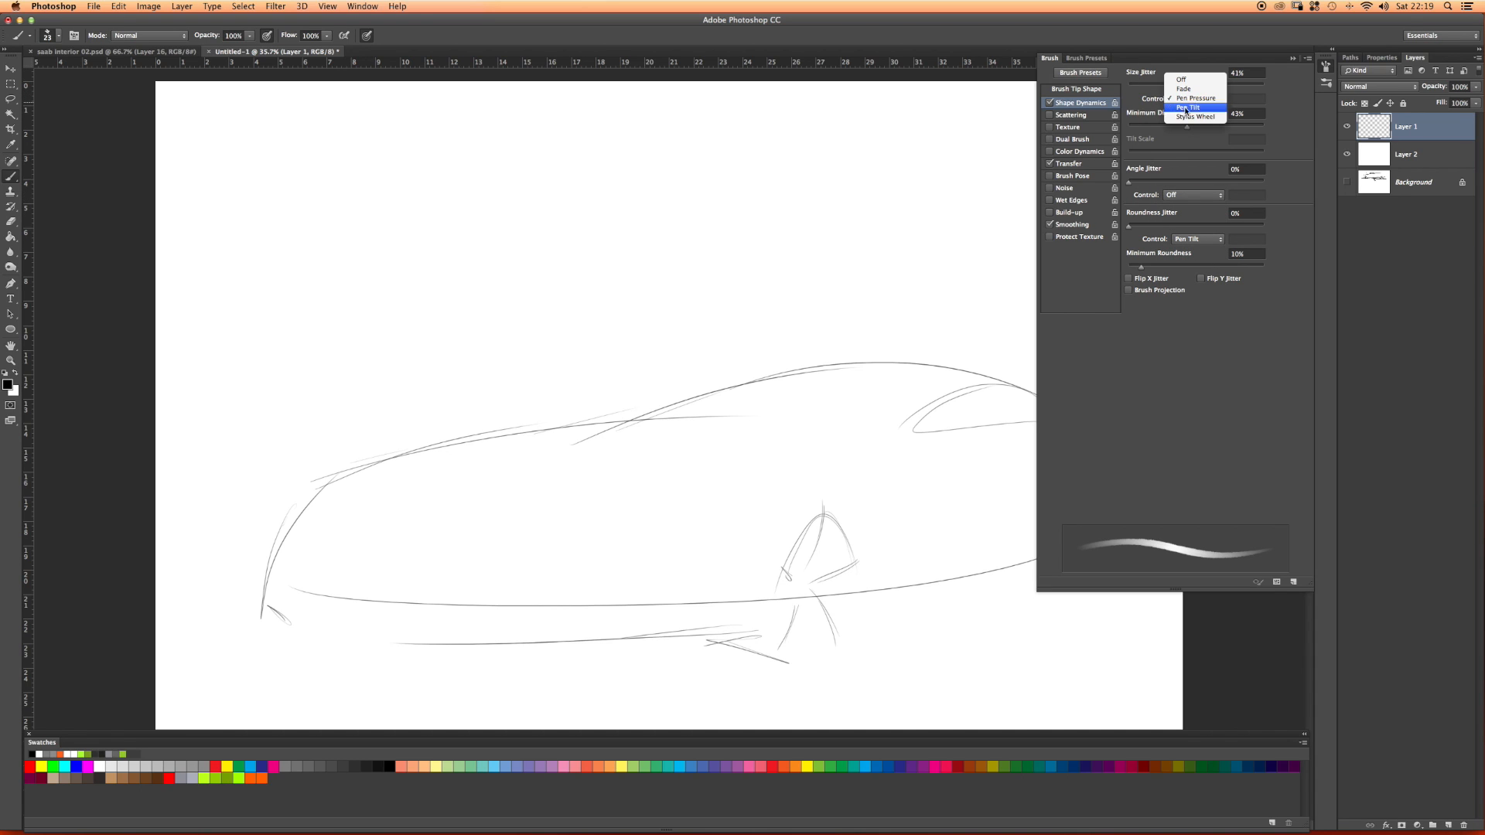
{"action": "left_click", "coordinate": [1196, 108]}
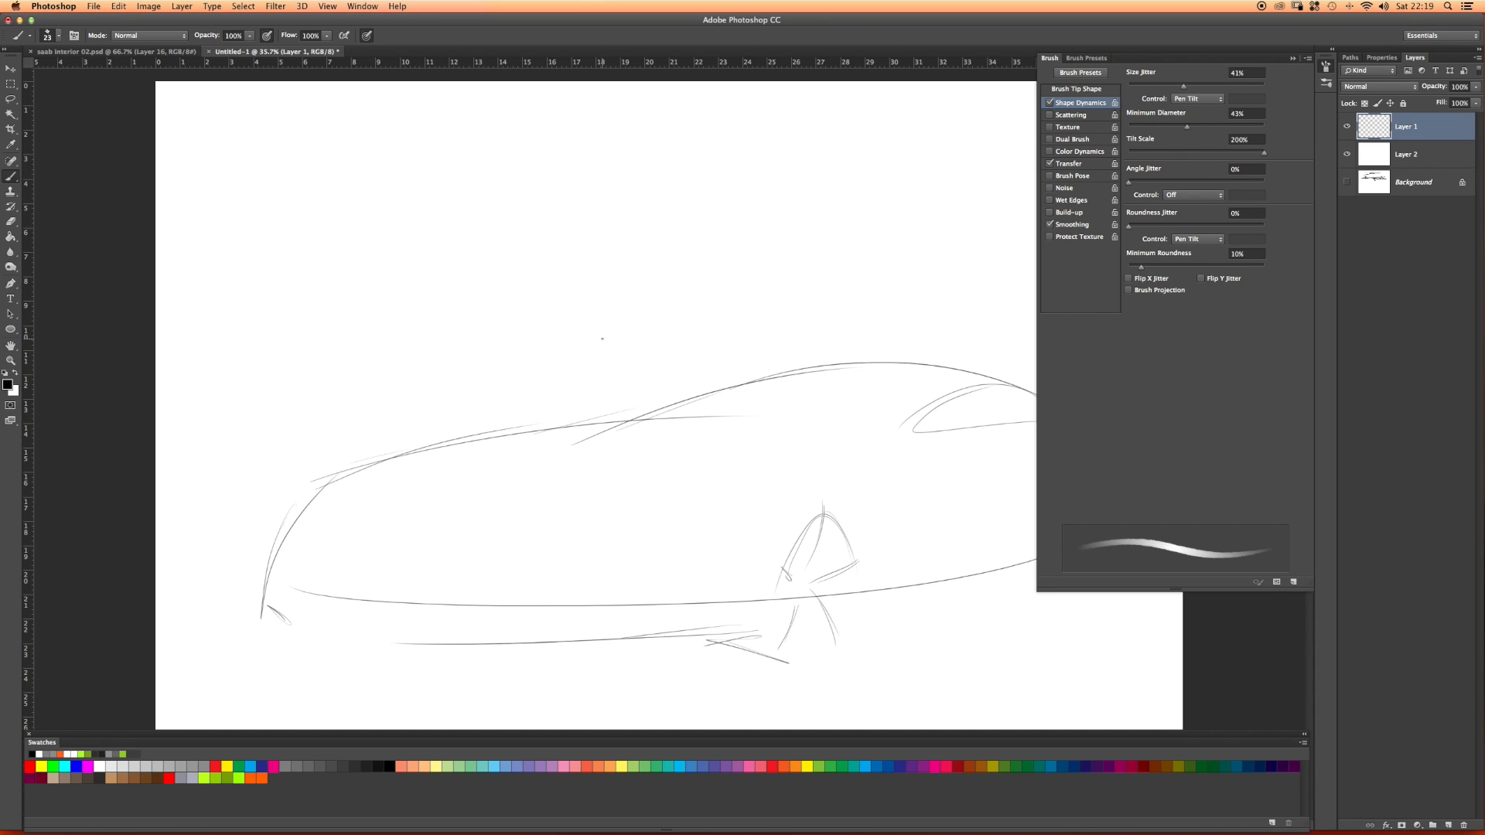
{"action": "mouse_move", "coordinate": [553, 225]}
{"action": "left_mouse_down"}
{"action": "mouse_move", "coordinate": [583, 249]}
{"action": "mouse_move", "coordinate": [544, 209]}
{"action": "mouse_move", "coordinate": [611, 264]}
{"action": "left_mouse_up"}
{"action": "mouse_move", "coordinate": [565, 217]}
{"action": "left_mouse_down"}
{"action": "mouse_move", "coordinate": [560, 195]}
{"action": "mouse_move", "coordinate": [638, 248]}
{"action": "mouse_move", "coordinate": [588, 211]}
{"action": "mouse_move", "coordinate": [633, 236]}
{"action": "left_mouse_up"}
{"action": "mouse_move", "coordinate": [612, 215]}
{"action": "left_mouse_down"}
{"action": "mouse_move", "coordinate": [584, 193]}
{"action": "mouse_move", "coordinate": [611, 232]}
{"action": "mouse_move", "coordinate": [587, 256]}
{"action": "mouse_move", "coordinate": [529, 272]}
{"action": "mouse_move", "coordinate": [442, 350]}
{"action": "mouse_move", "coordinate": [403, 323]}
{"action": "mouse_move", "coordinate": [373, 352]}
{"action": "left_mouse_up"}
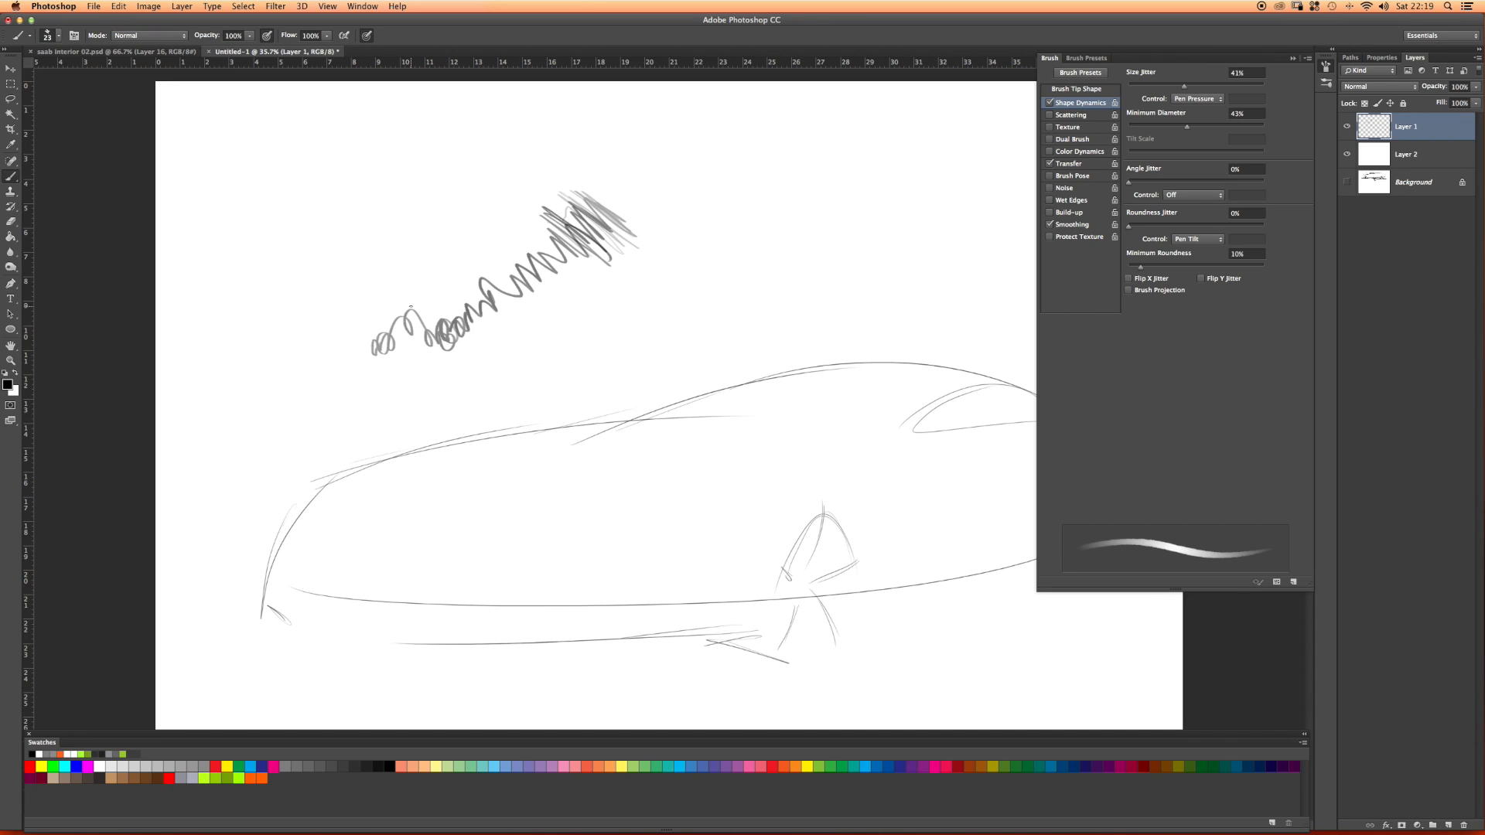
Step: Test a 100% size jitter with a scribbled patch above the roof, and reduce the minimum diameter to its lowest value
{"action": "left_click_drag", "start_coordinate": [1185, 85], "coordinate": [1263, 85]}
{"action": "mouse_move", "coordinate": [730, 186]}
{"action": "left_mouse_down"}
{"action": "mouse_move", "coordinate": [741, 229]}
{"action": "mouse_move", "coordinate": [726, 185]}
{"action": "mouse_move", "coordinate": [769, 227]}
{"action": "mouse_move", "coordinate": [751, 187]}
{"action": "mouse_move", "coordinate": [782, 233]}
{"action": "mouse_move", "coordinate": [767, 185]}
{"action": "mouse_move", "coordinate": [789, 232]}
{"action": "mouse_move", "coordinate": [771, 173]}
{"action": "mouse_move", "coordinate": [818, 248]}
{"action": "left_mouse_up"}
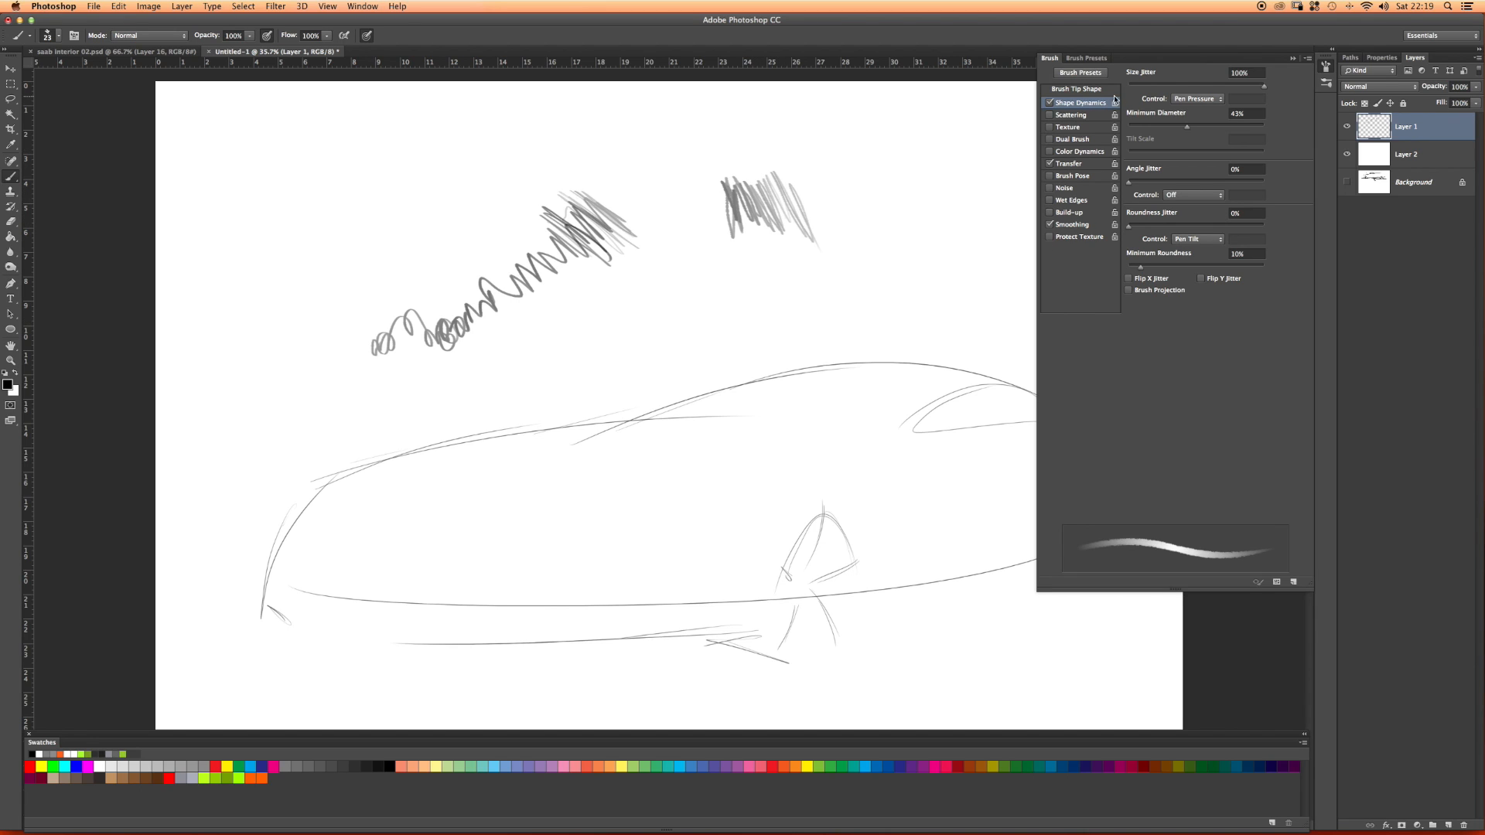
{"action": "left_click_drag", "start_coordinate": [1187, 127], "coordinate": [1125, 129]}
Step: Try the brush's Scattering option with scatter at 286%, and switch it off again
{"action": "left_click", "coordinate": [1050, 115]}
{"action": "left_click", "coordinate": [1071, 115]}
{"action": "mouse_move", "coordinate": [1133, 86]}
{"action": "left_mouse_down"}
{"action": "mouse_move", "coordinate": [1171, 92]}
{"action": "mouse_move", "coordinate": [1129, 151]}
{"action": "left_mouse_up"}
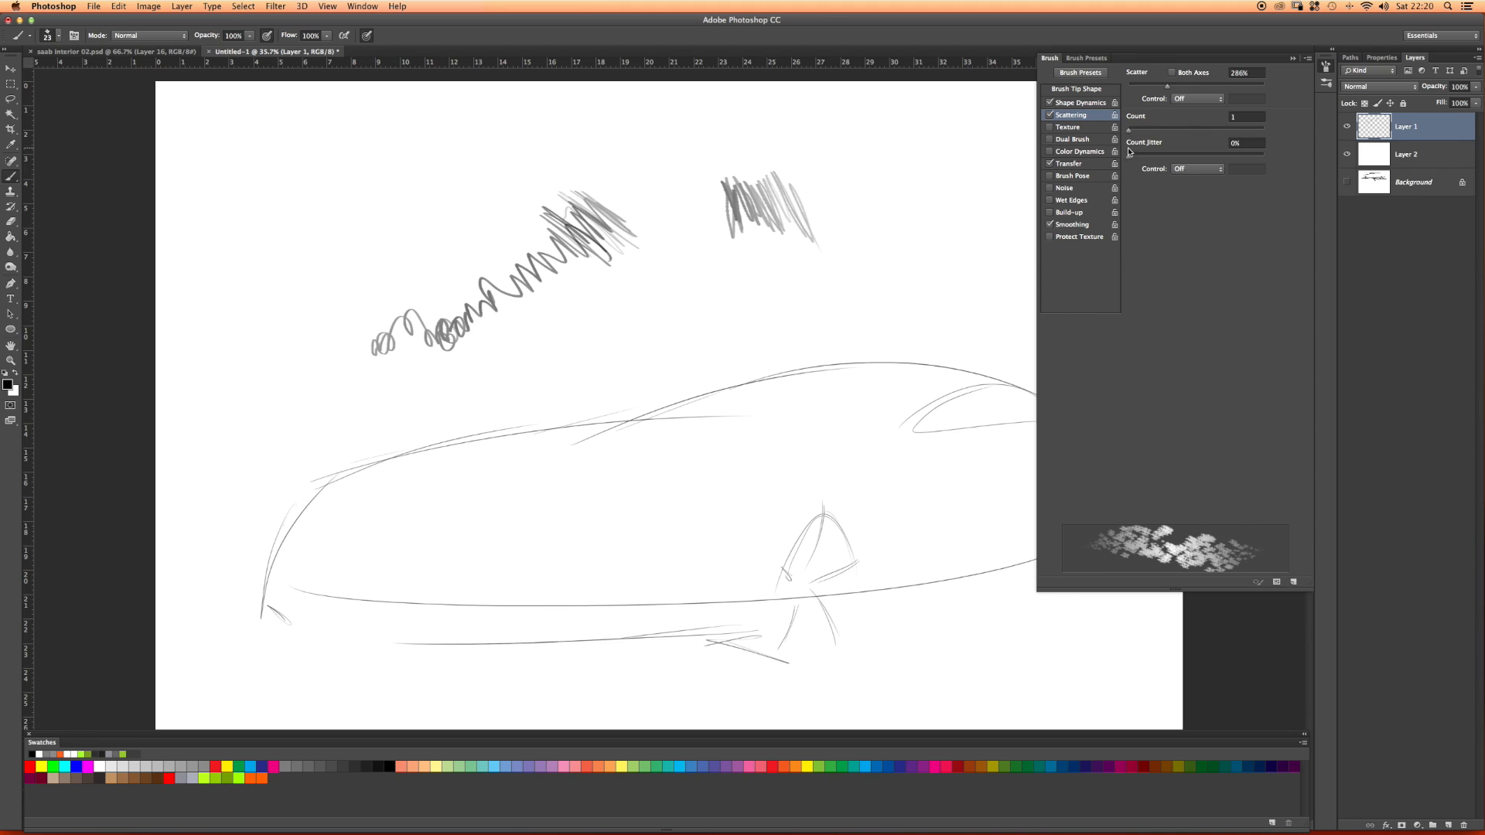
{"action": "left_click", "coordinate": [1050, 115]}
Step: Switch on the brush's Texture and Dual Brush options in turn to inspect their settings, turning each off again
{"action": "left_click", "coordinate": [1050, 128]}
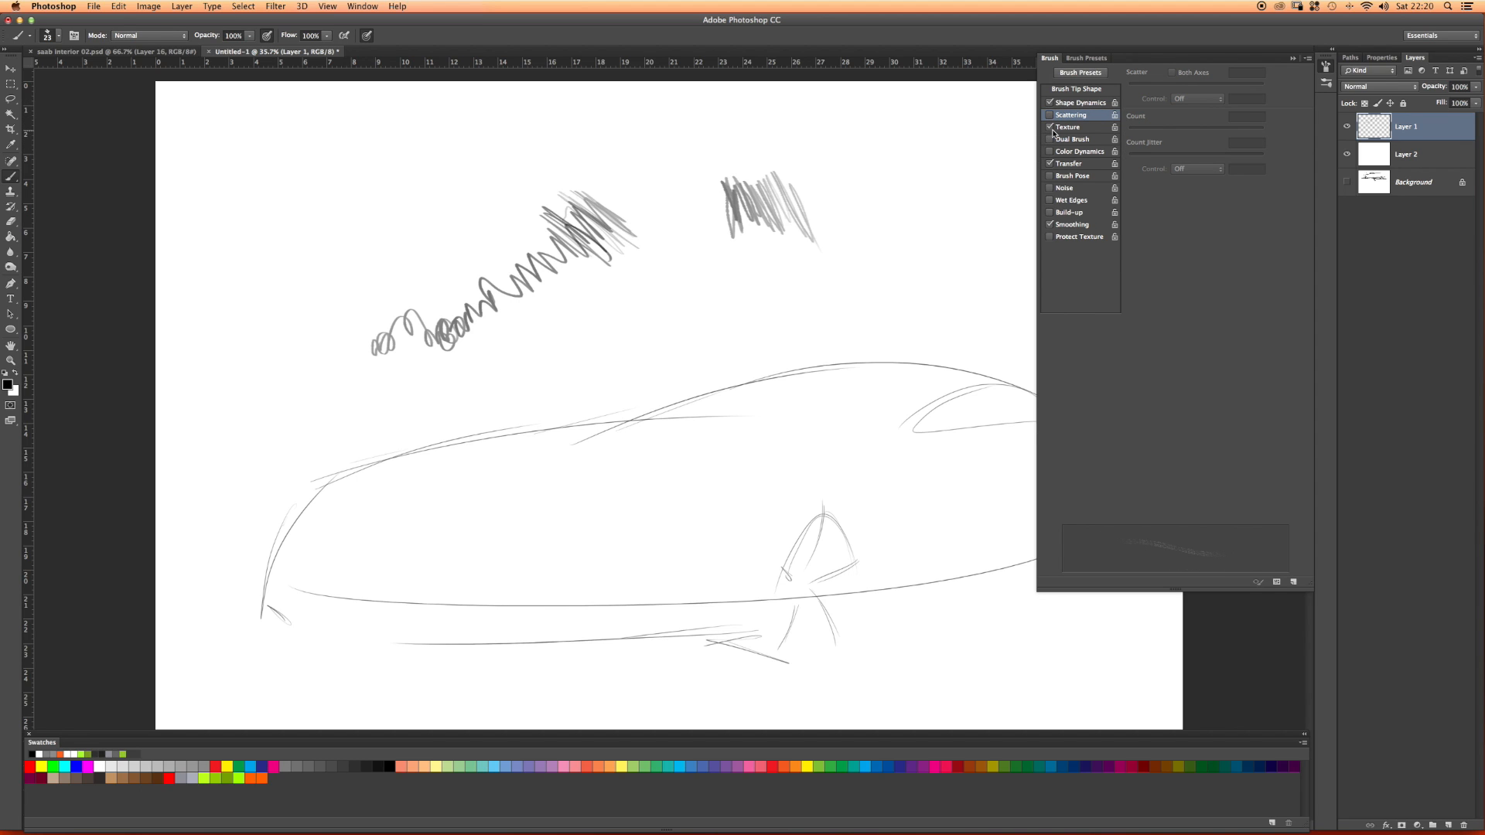
{"action": "left_click", "coordinate": [1068, 129]}
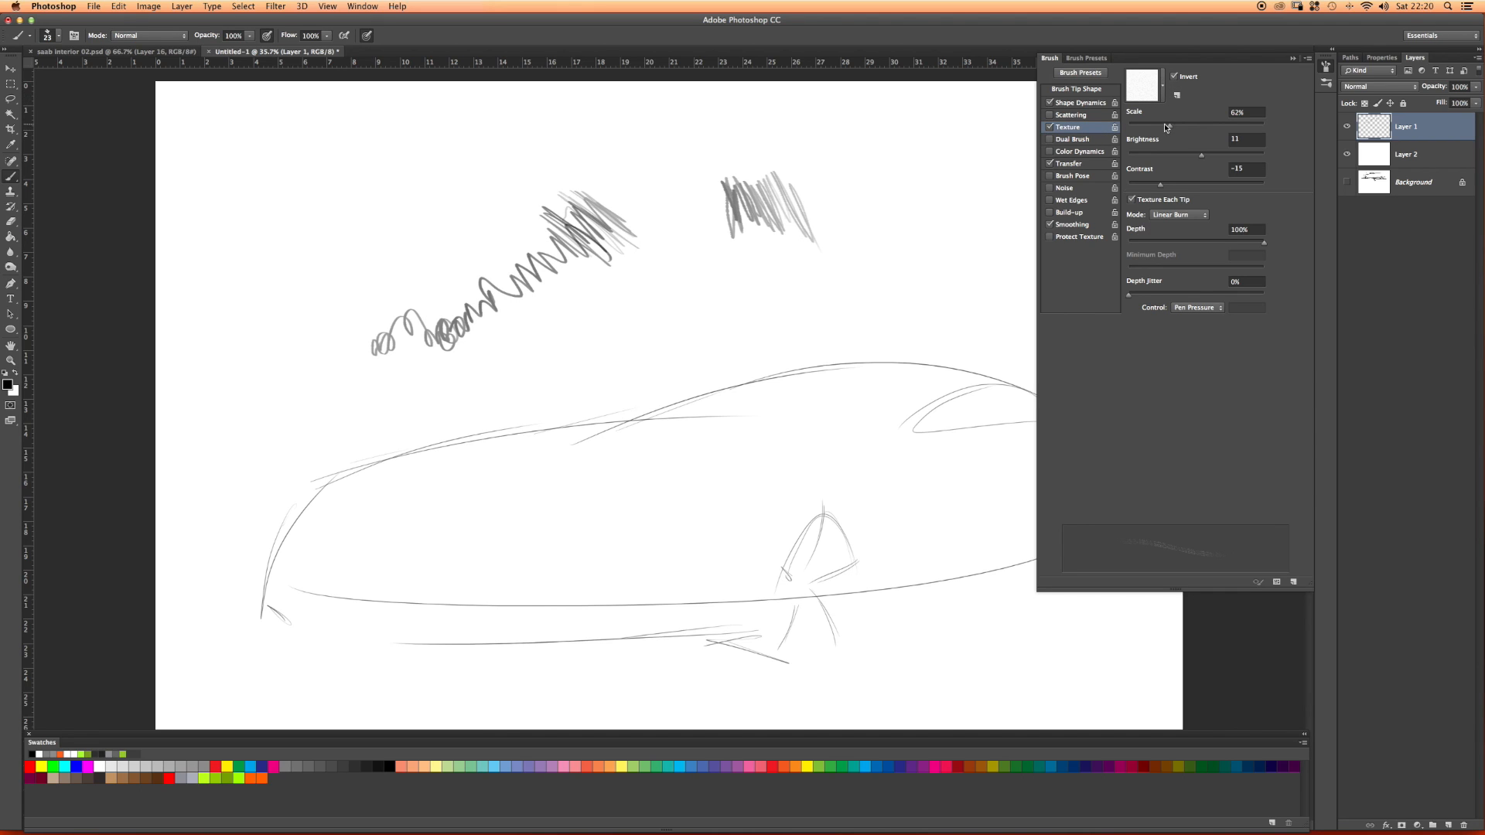
{"action": "left_click", "coordinate": [1049, 128]}
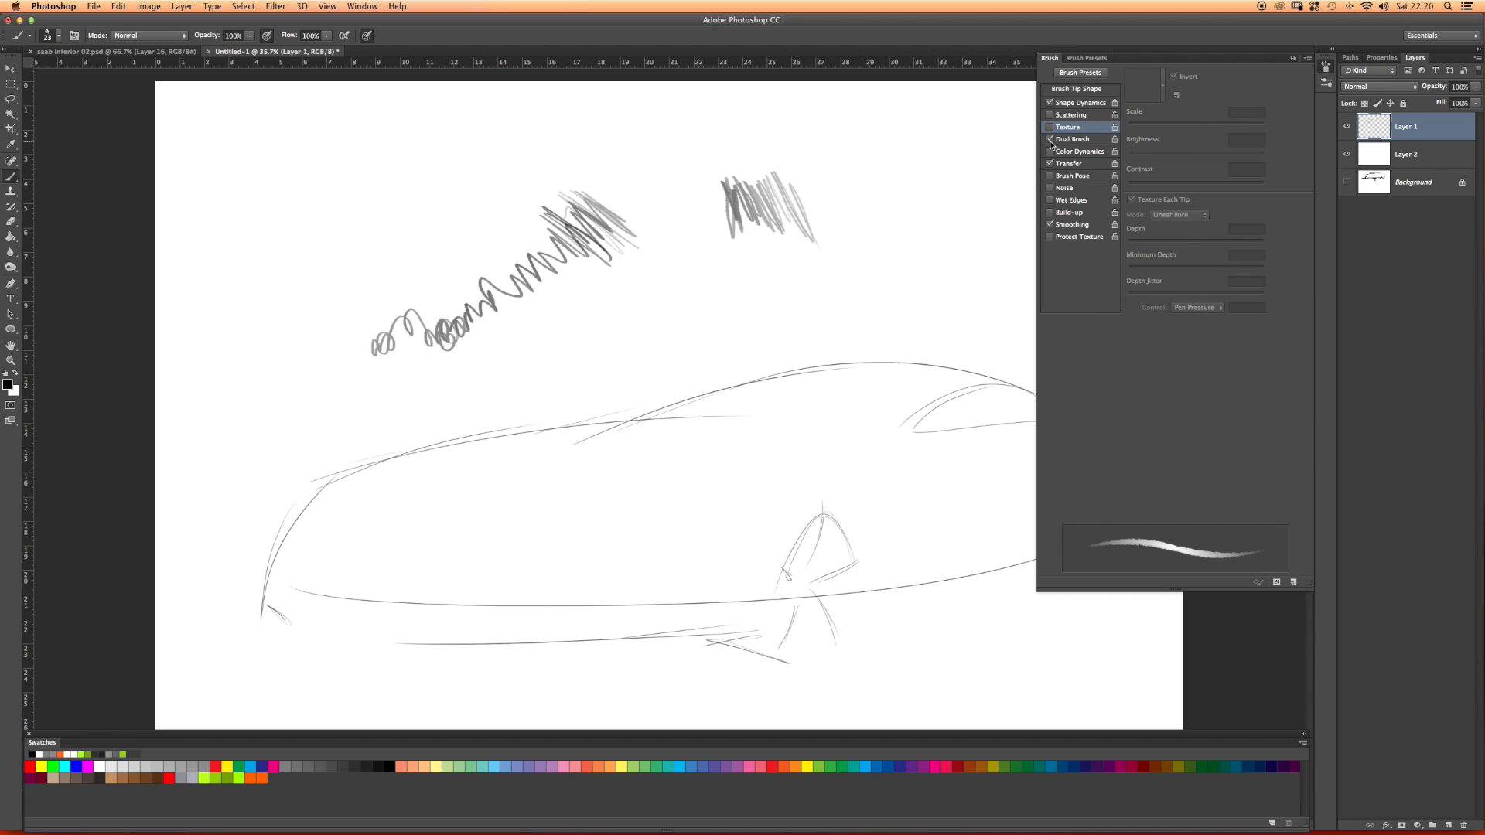
{"action": "left_click", "coordinate": [1079, 142]}
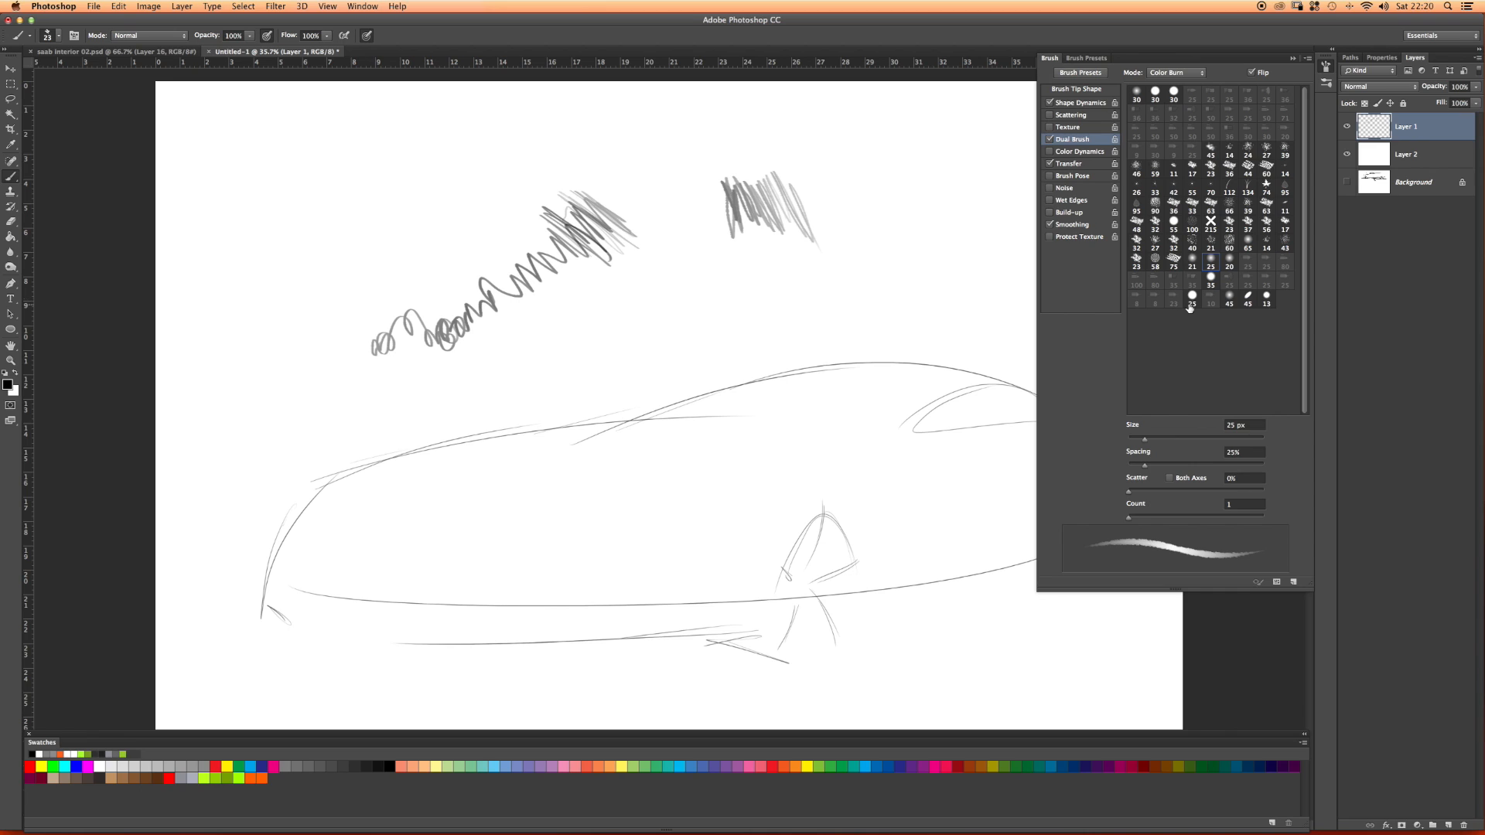
{"action": "left_click", "coordinate": [1050, 140]}
Step: Enable Color Dynamics and Brush Pose in turn to inspect their settings, disabling each again
{"action": "left_click", "coordinate": [1079, 152]}
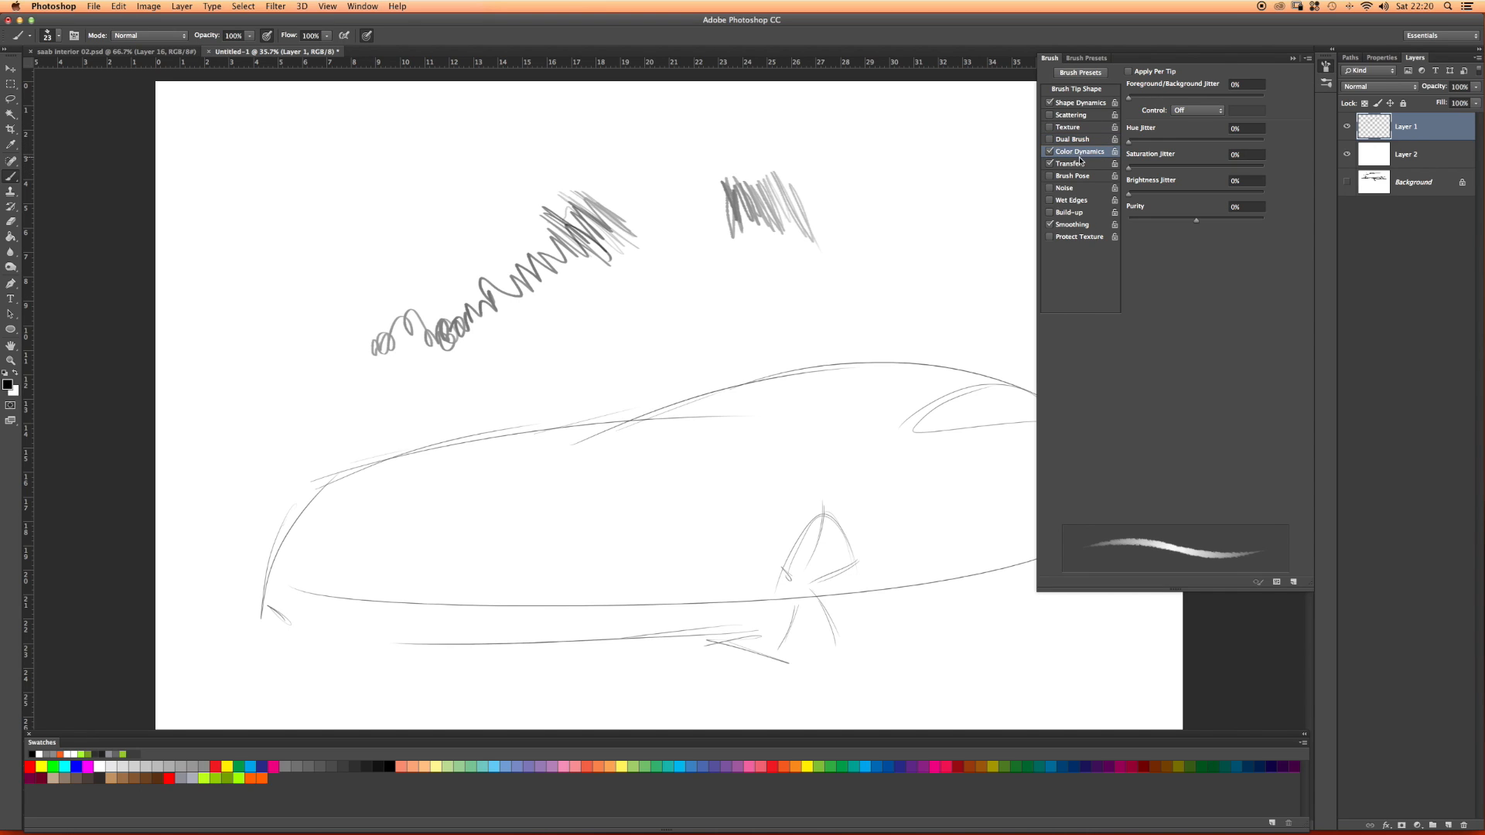
{"action": "left_click", "coordinate": [1049, 152]}
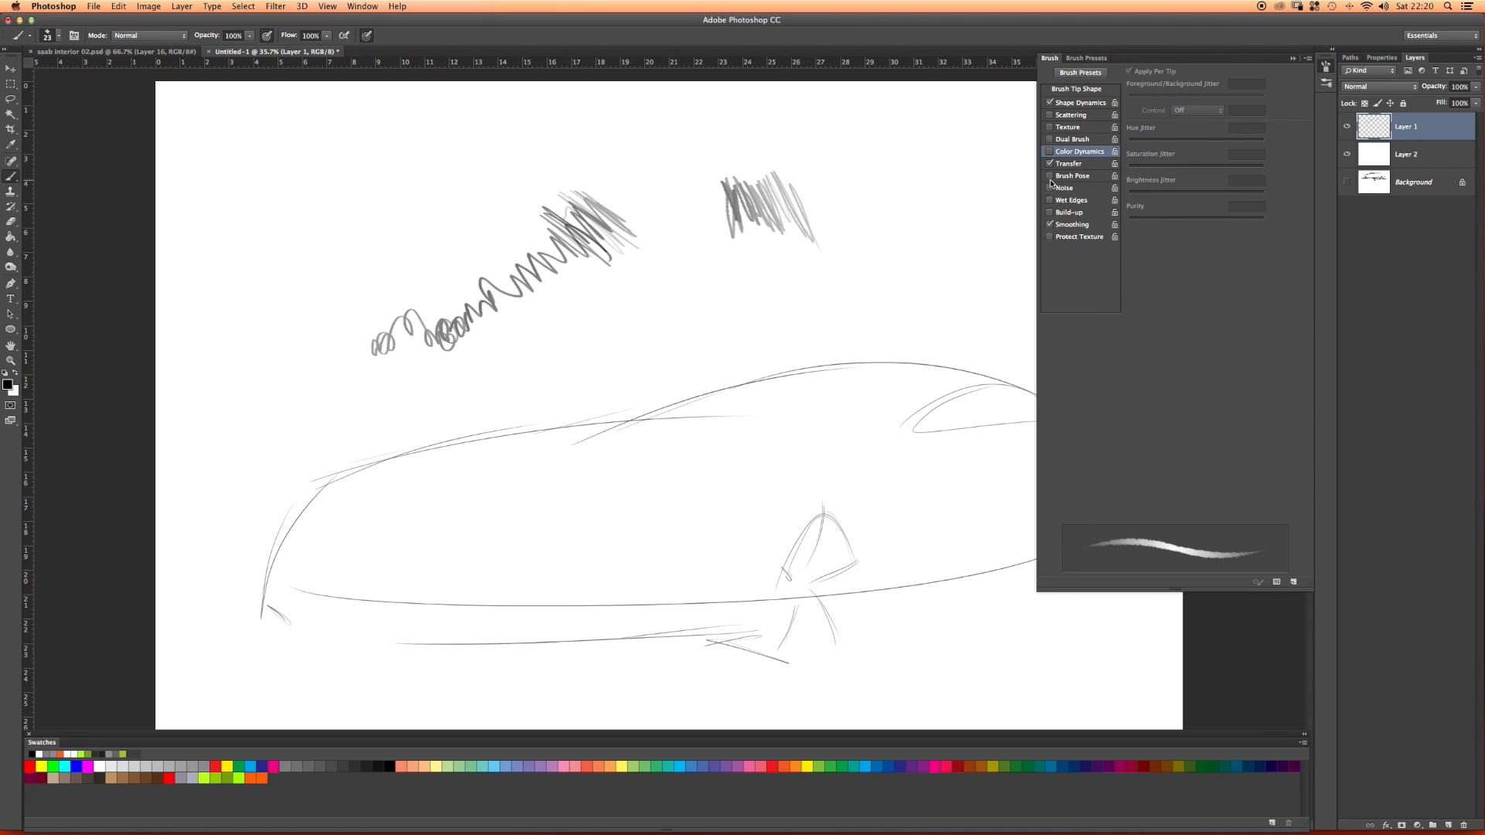
{"action": "left_click", "coordinate": [1059, 178]}
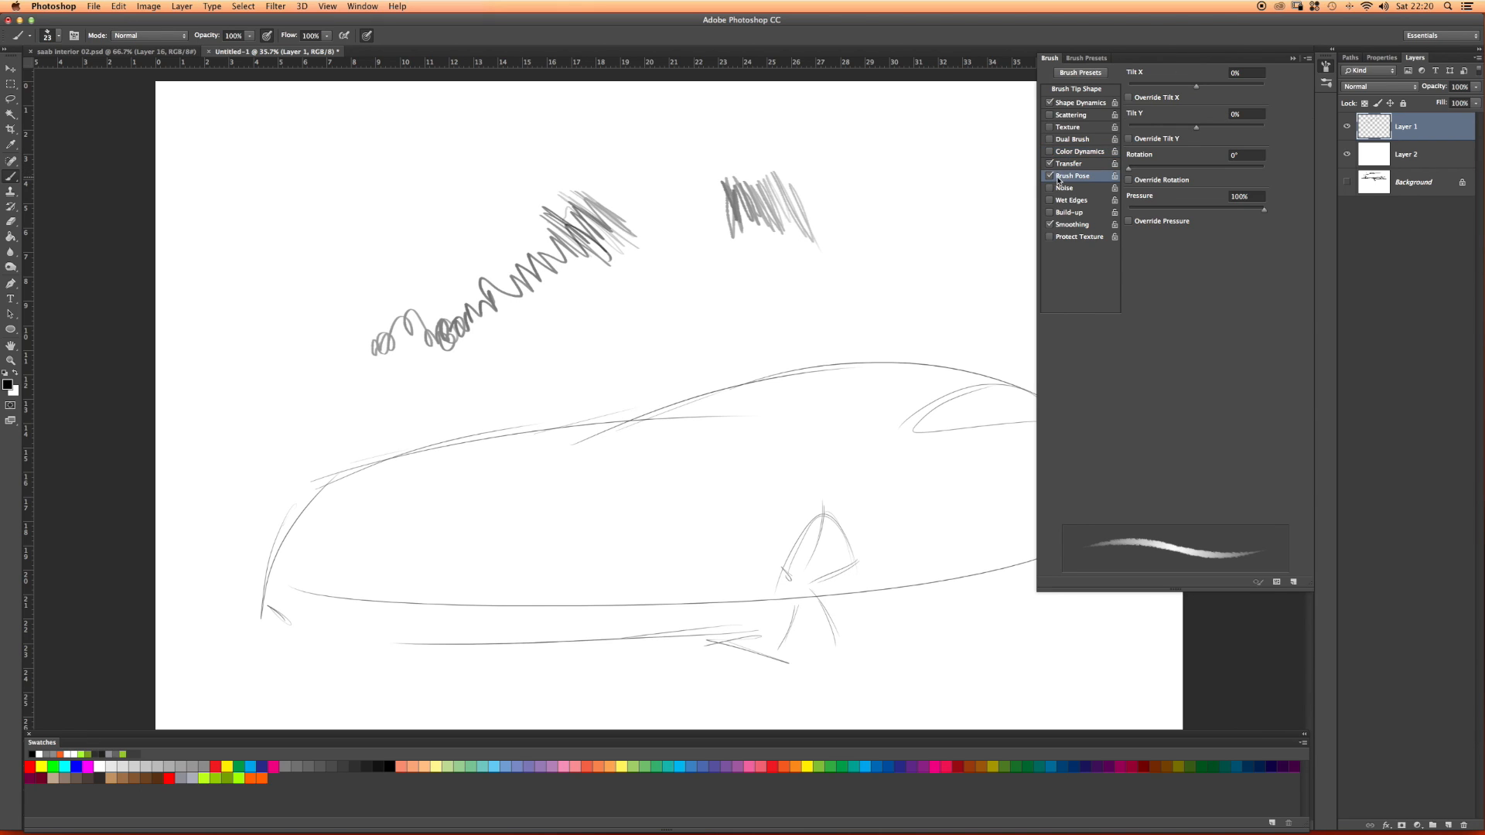
{"action": "left_click", "coordinate": [1046, 176]}
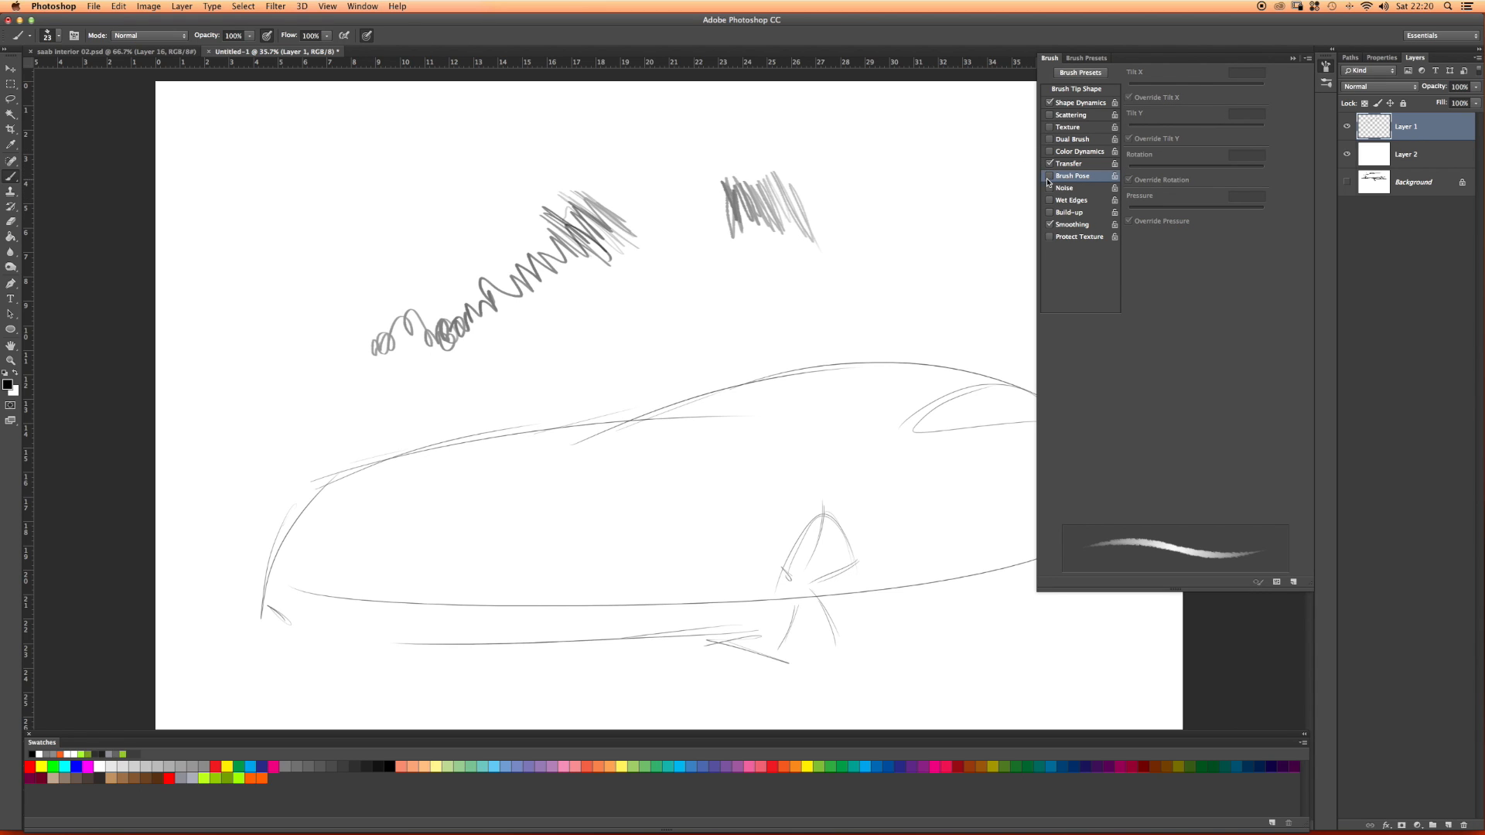
Step: Toggle Brush Pose, Noise, Wet Edges, Build-up and Scattering on and off in turn to review the remaining brush options
{"action": "left_click", "coordinate": [1049, 177]}
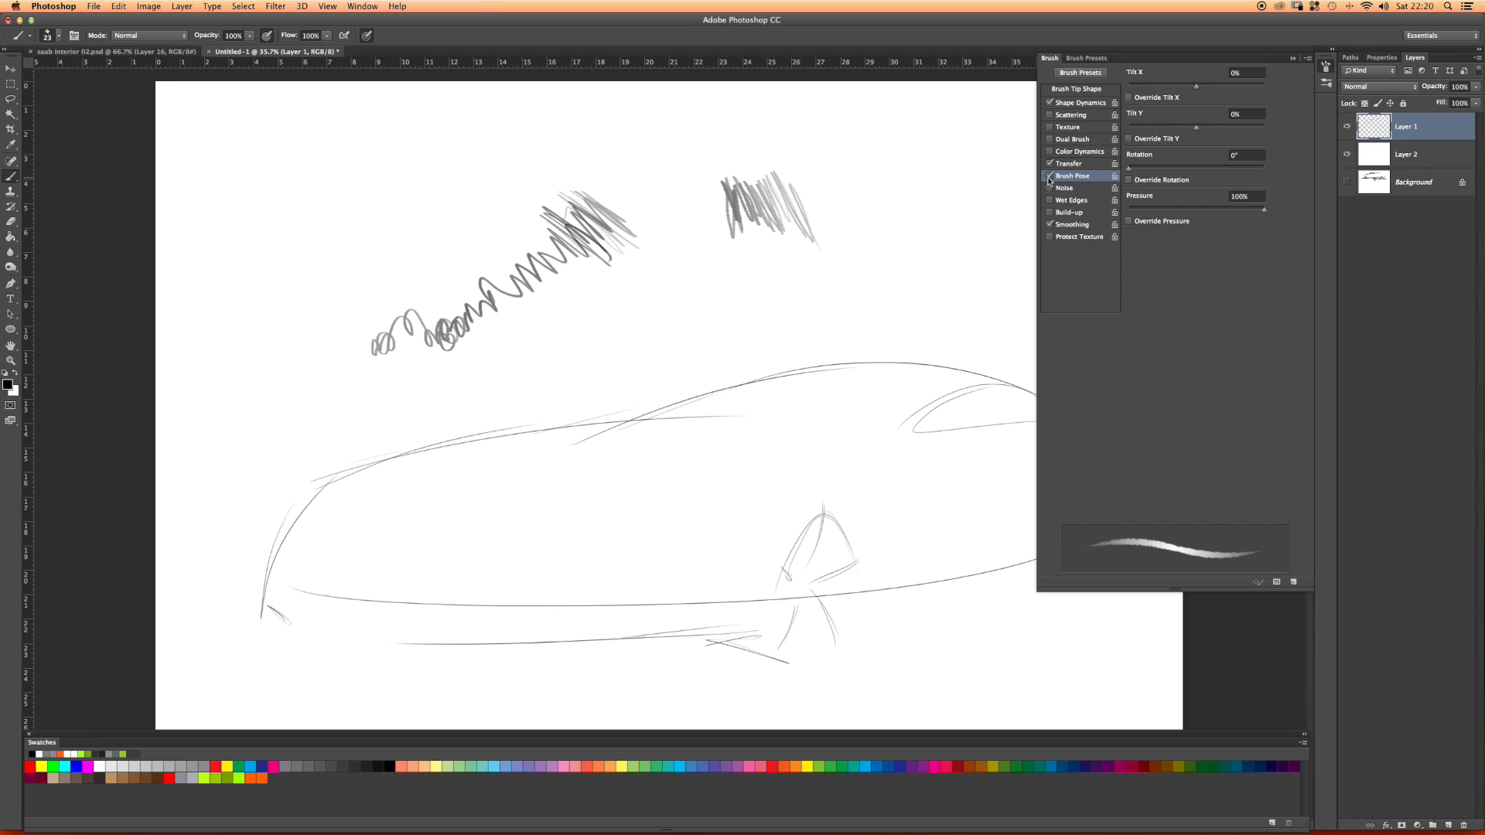
{"action": "left_click", "coordinate": [1050, 177]}
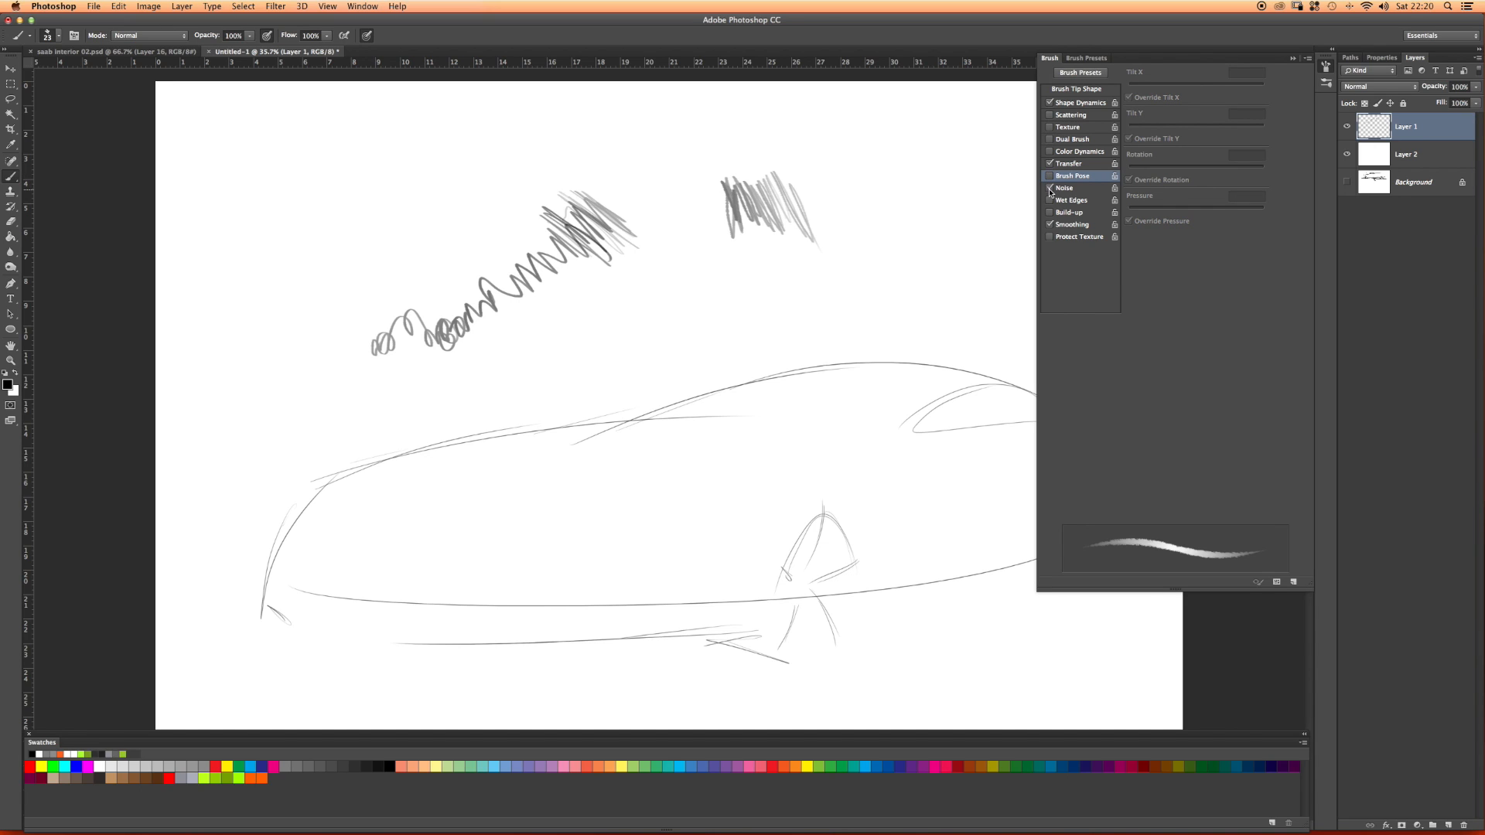
{"action": "left_click", "coordinate": [1050, 201]}
{"action": "left_click", "coordinate": [1050, 201]}
{"action": "left_click", "coordinate": [1050, 213]}
{"action": "left_click", "coordinate": [1050, 212]}
{"action": "left_click", "coordinate": [1050, 115]}
{"action": "left_click", "coordinate": [1049, 116]}
{"action": "left_click", "coordinate": [1049, 164]}
Step: Try a neighbouring preset in the brush presets, then choose the 25 px erodible-tip brush
{"action": "left_click", "coordinate": [1089, 58]}
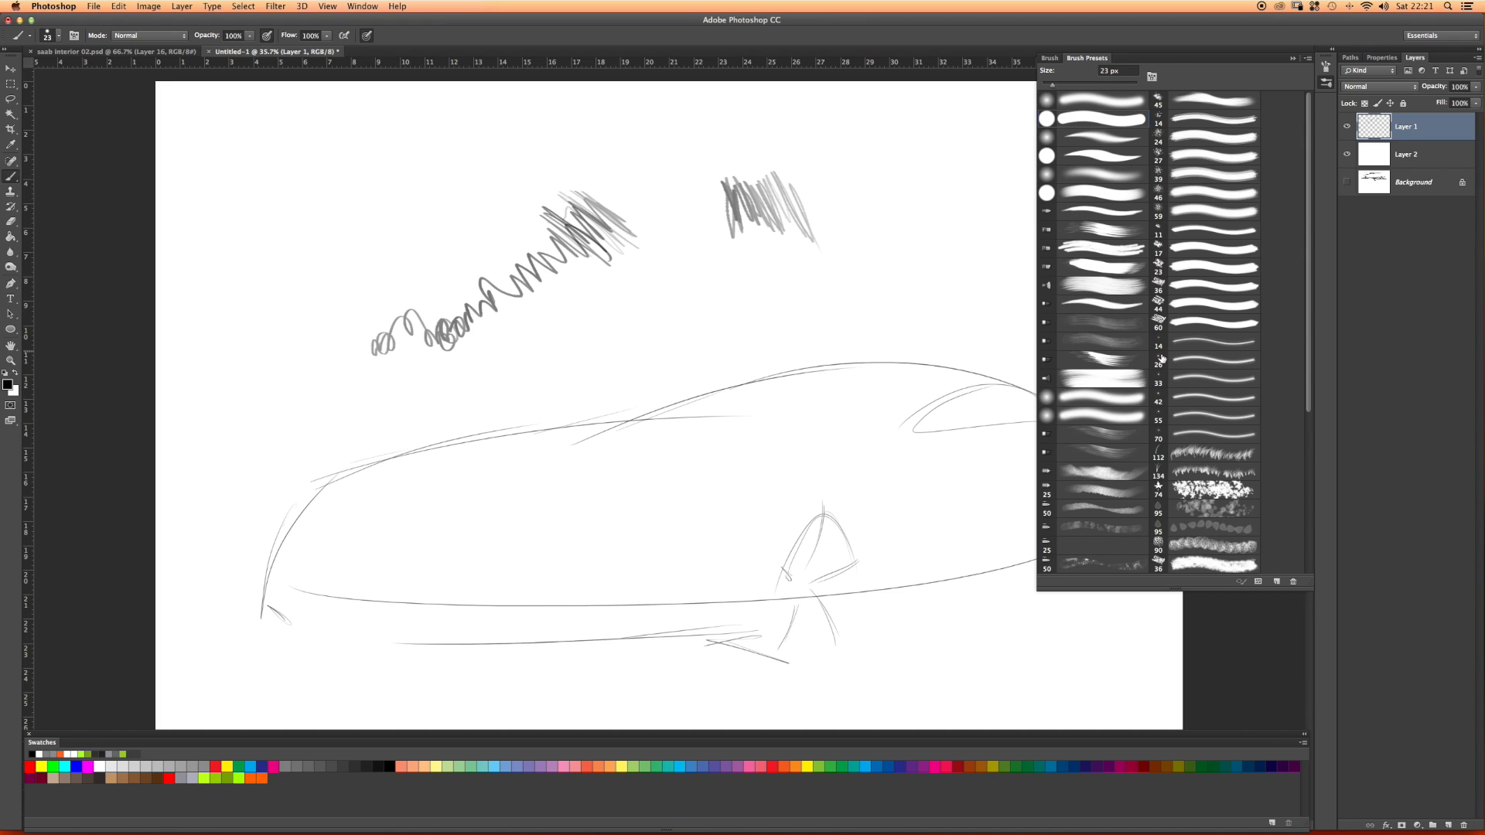
{"action": "left_click", "coordinate": [1100, 475]}
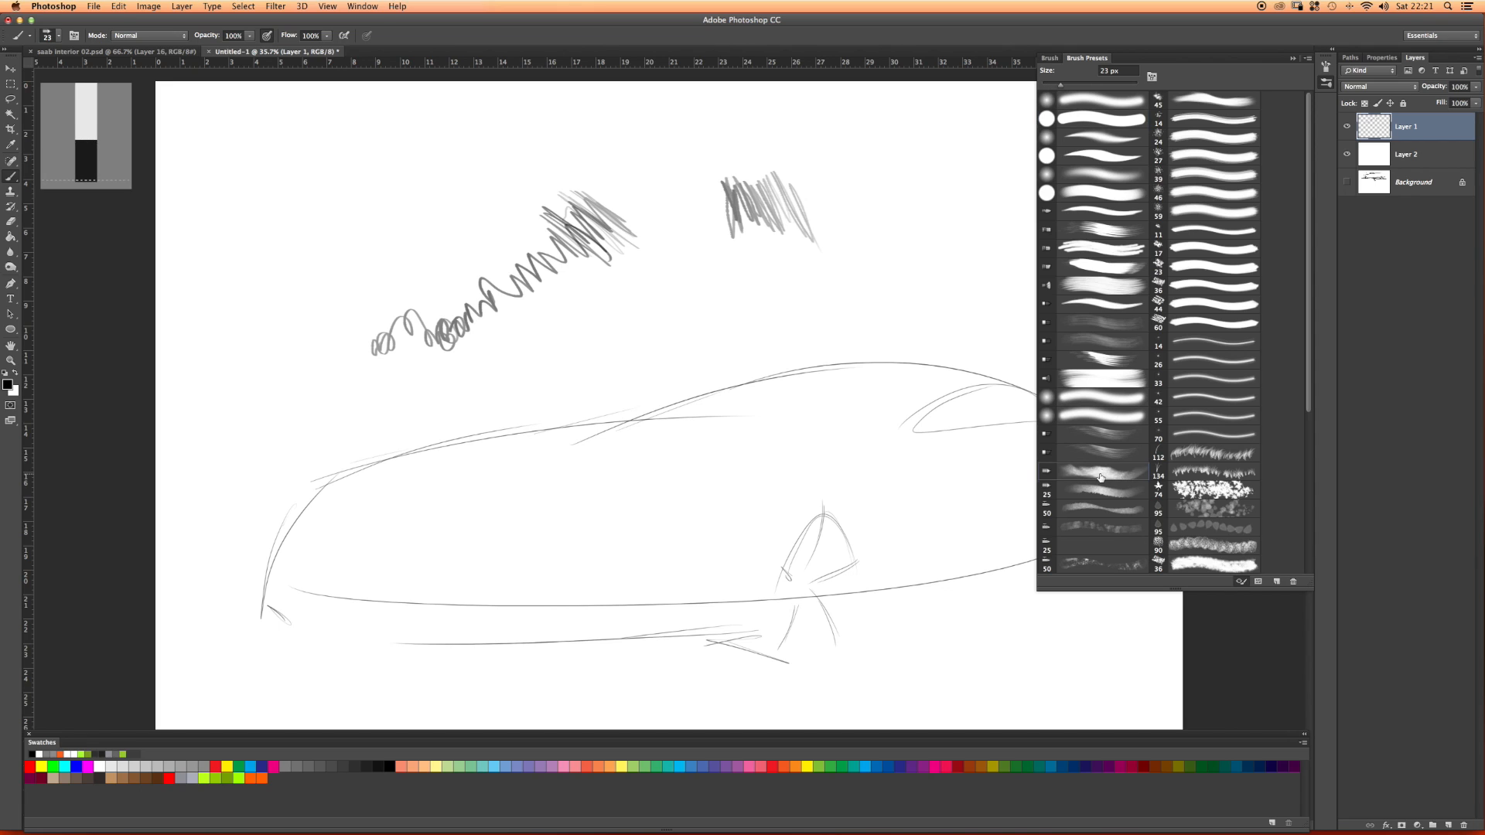
{"action": "left_click", "coordinate": [1098, 490]}
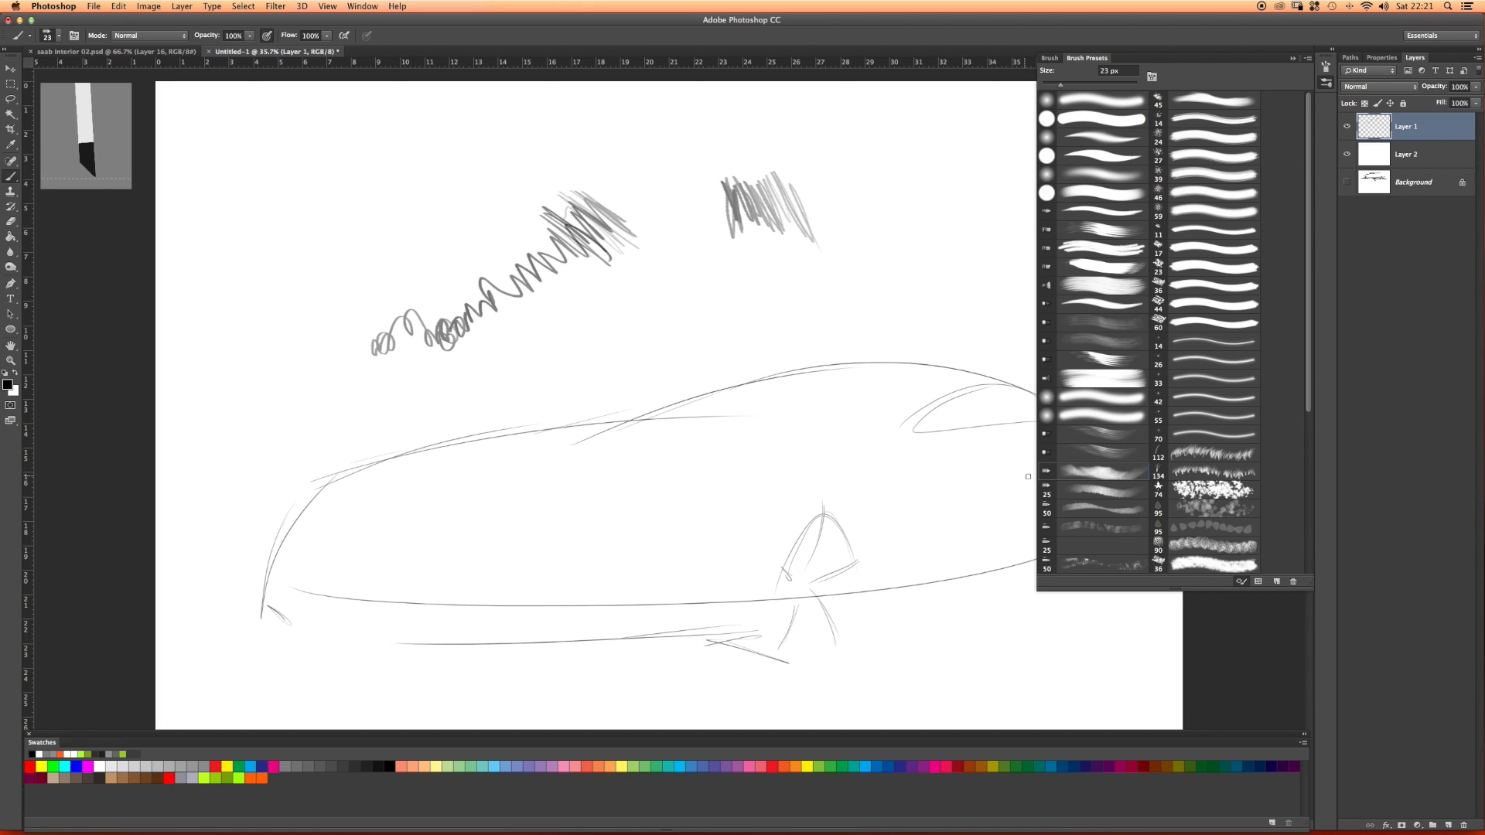
{"action": "left_click", "coordinate": [1098, 493]}
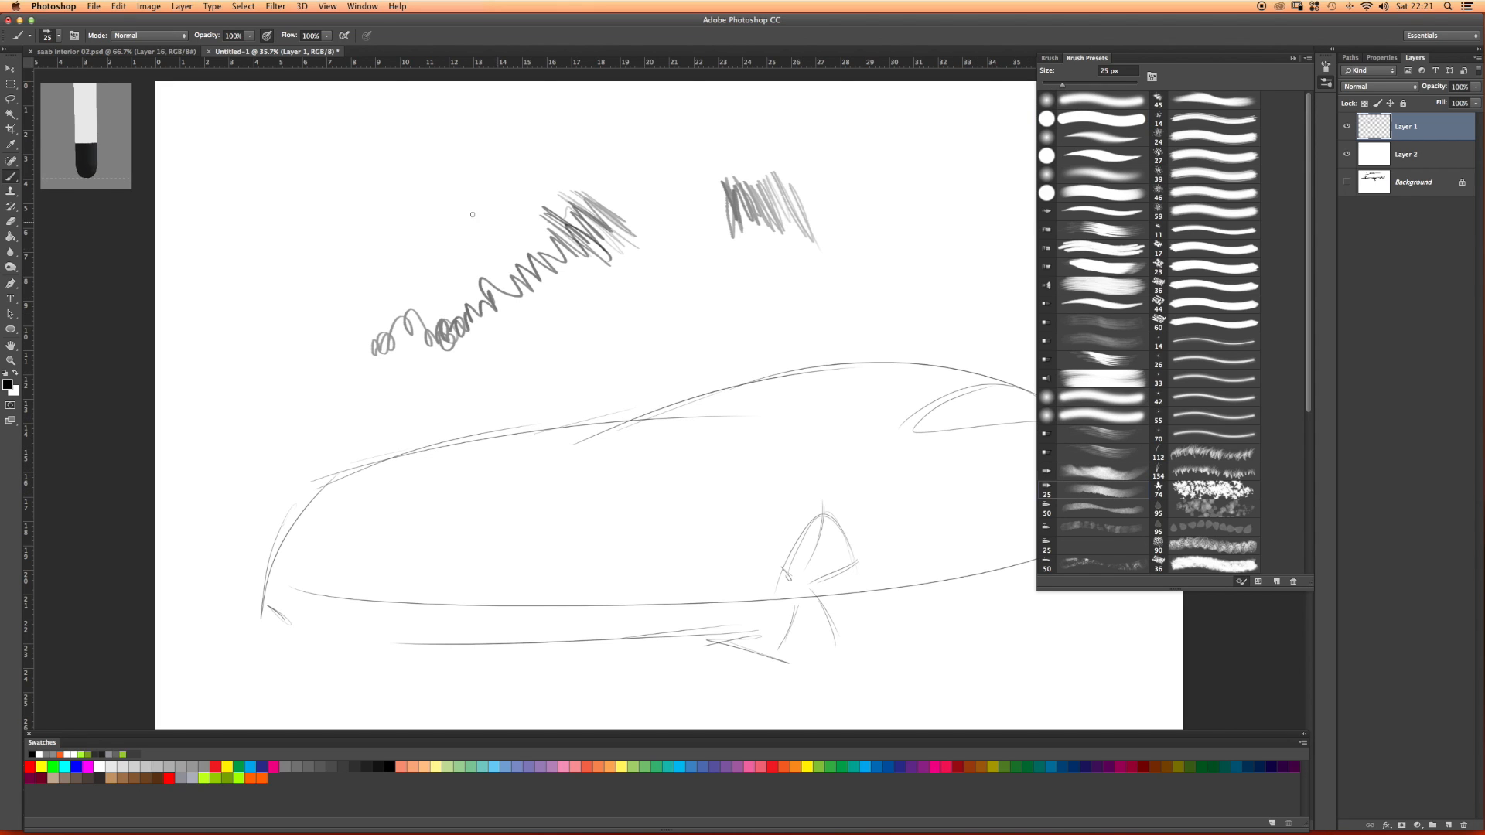
Step: Test the 25 px brush with overlapping light and dark strokes above the scribbles, inspecting them up close
{"action": "mouse_move", "coordinate": [426, 170]}
{"action": "left_mouse_down"}
{"action": "mouse_move", "coordinate": [480, 193]}
{"action": "mouse_move", "coordinate": [406, 166]}
{"action": "mouse_move", "coordinate": [487, 208]}
{"action": "mouse_move", "coordinate": [436, 191]}
{"action": "mouse_move", "coordinate": [303, 197]}
{"action": "mouse_move", "coordinate": [385, 195]}
{"action": "left_mouse_up"}
{"action": "key", "text": "z"}
{"action": "key", "text": "b"}
{"action": "mouse_move", "coordinate": [866, 172]}
{"action": "left_mouse_down"}
{"action": "mouse_move", "coordinate": [430, 196]}
{"action": "mouse_move", "coordinate": [800, 177]}
{"action": "mouse_move", "coordinate": [236, 173]}
{"action": "mouse_move", "coordinate": [283, 158]}
{"action": "mouse_move", "coordinate": [274, 181]}
{"action": "mouse_move", "coordinate": [262, 169]}
{"action": "mouse_move", "coordinate": [531, 166]}
{"action": "mouse_move", "coordinate": [297, 174]}
{"action": "mouse_move", "coordinate": [421, 147]}
{"action": "mouse_move", "coordinate": [253, 159]}
{"action": "mouse_move", "coordinate": [306, 135]}
{"action": "mouse_move", "coordinate": [271, 150]}
{"action": "mouse_move", "coordinate": [282, 163]}
{"action": "mouse_move", "coordinate": [316, 133]}
{"action": "mouse_move", "coordinate": [306, 166]}
{"action": "mouse_move", "coordinate": [286, 158]}
{"action": "mouse_move", "coordinate": [313, 143]}
{"action": "left_mouse_up"}
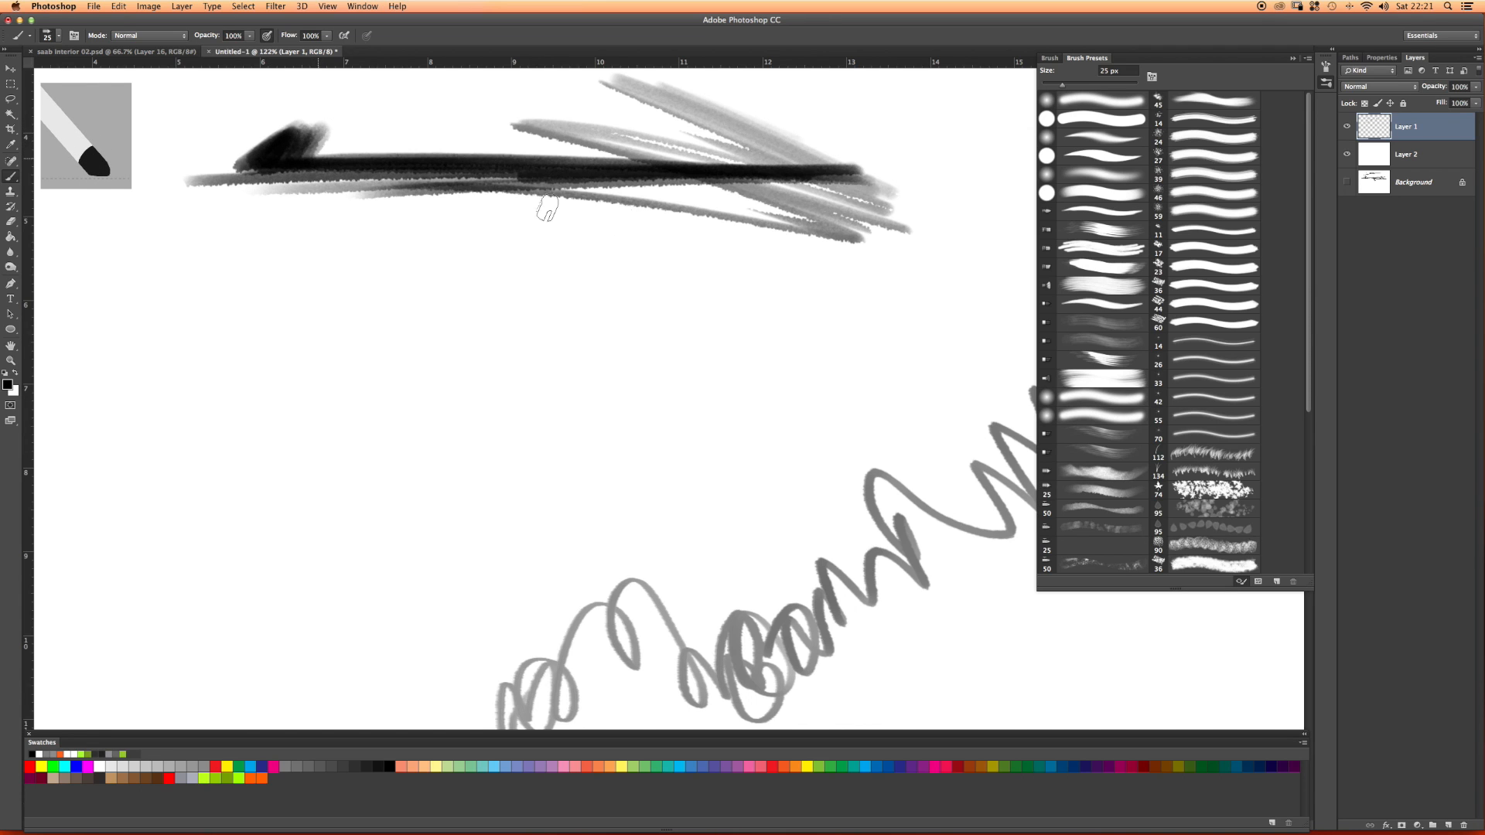
{"action": "key", "text": "z"}
{"action": "left_click_drag", "start_coordinate": [767, 191], "coordinate": [665, 186]}
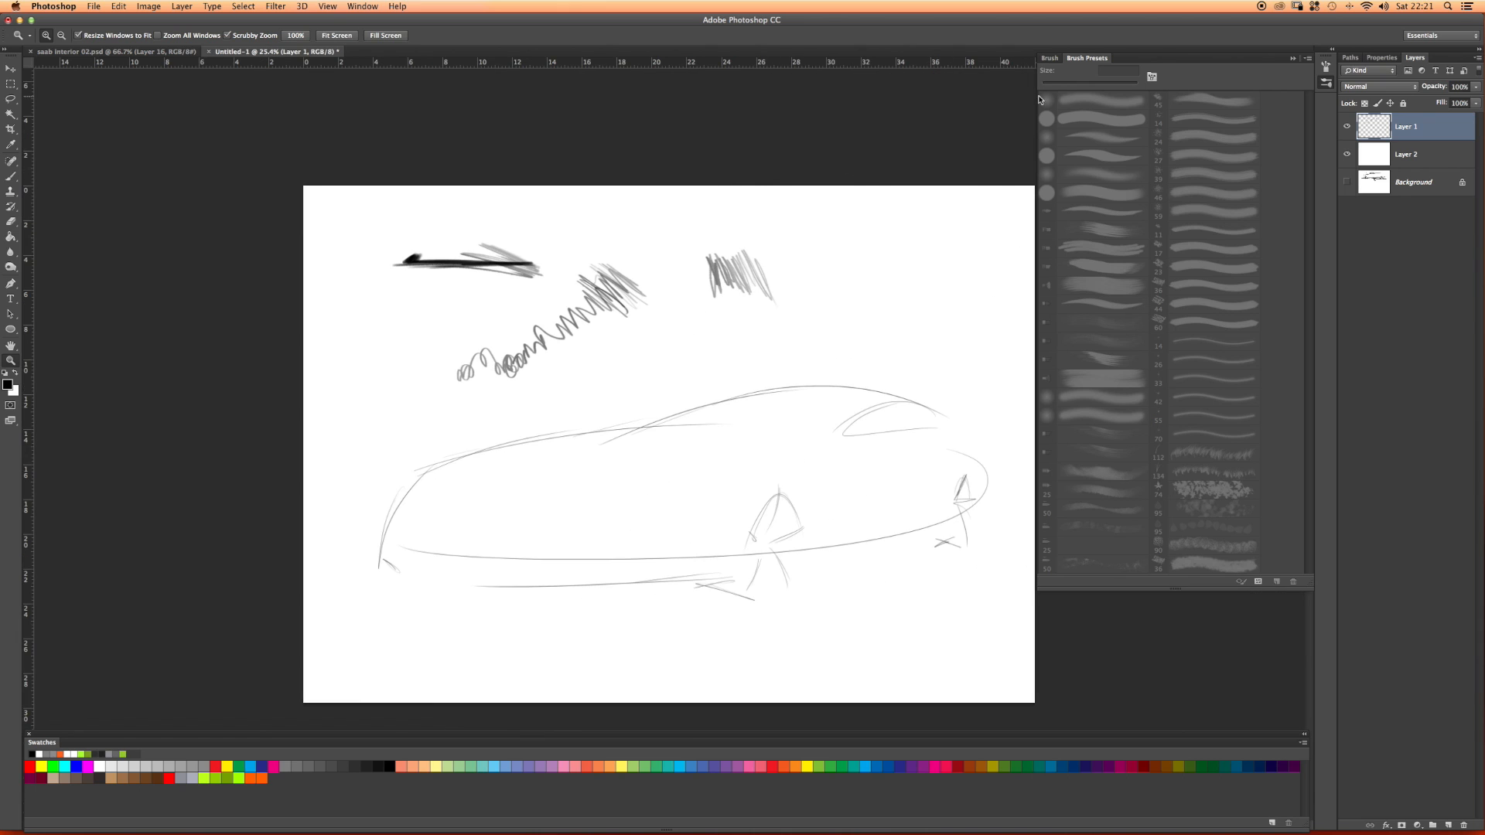
Step: Close the brush presets, hide Layer 1 and add a new empty layer above it for a fresh sketch
{"action": "left_click", "coordinate": [1325, 80]}
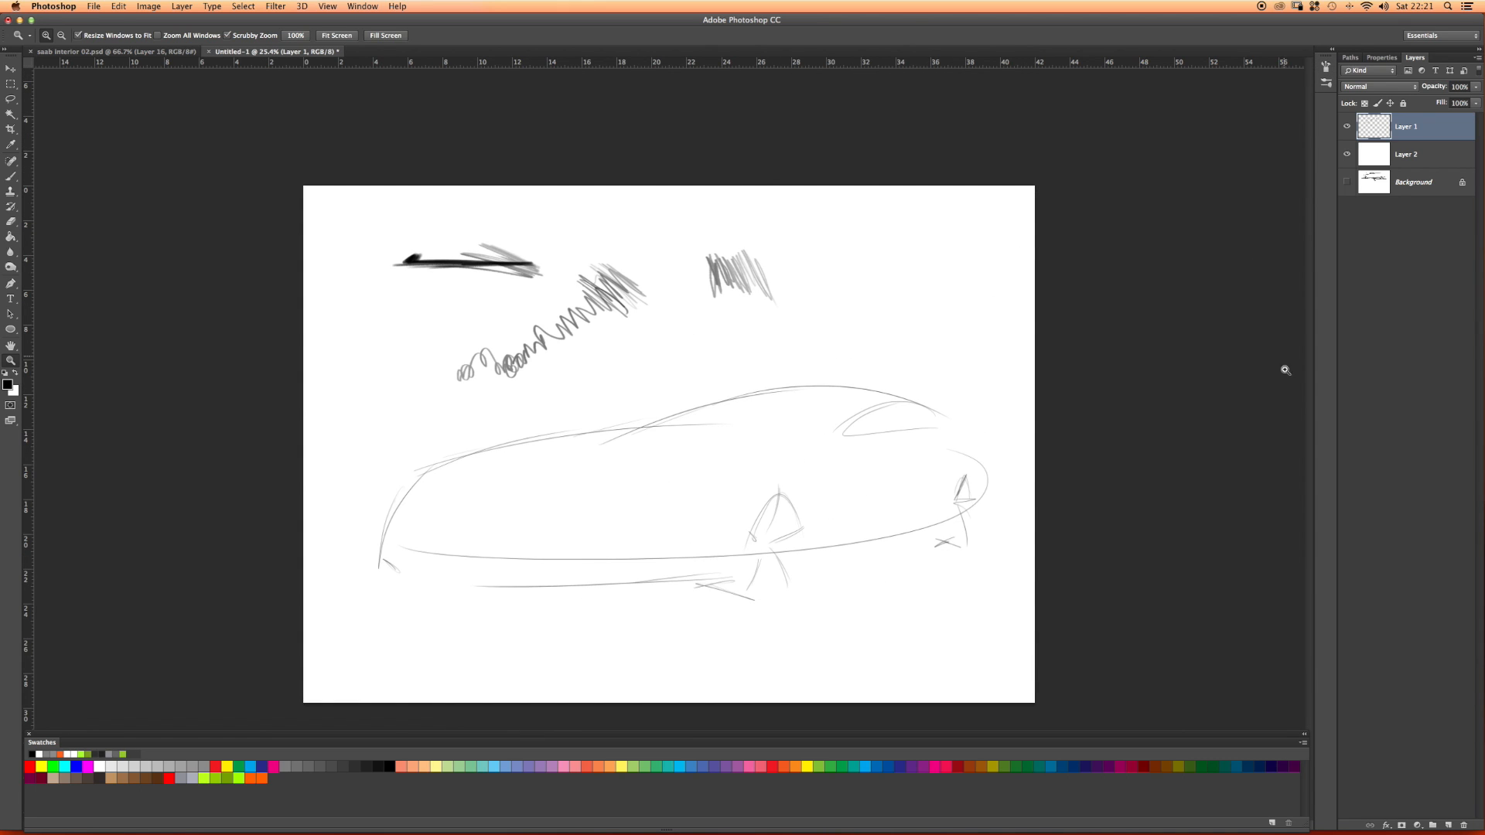
{"action": "left_click", "coordinate": [1347, 126]}
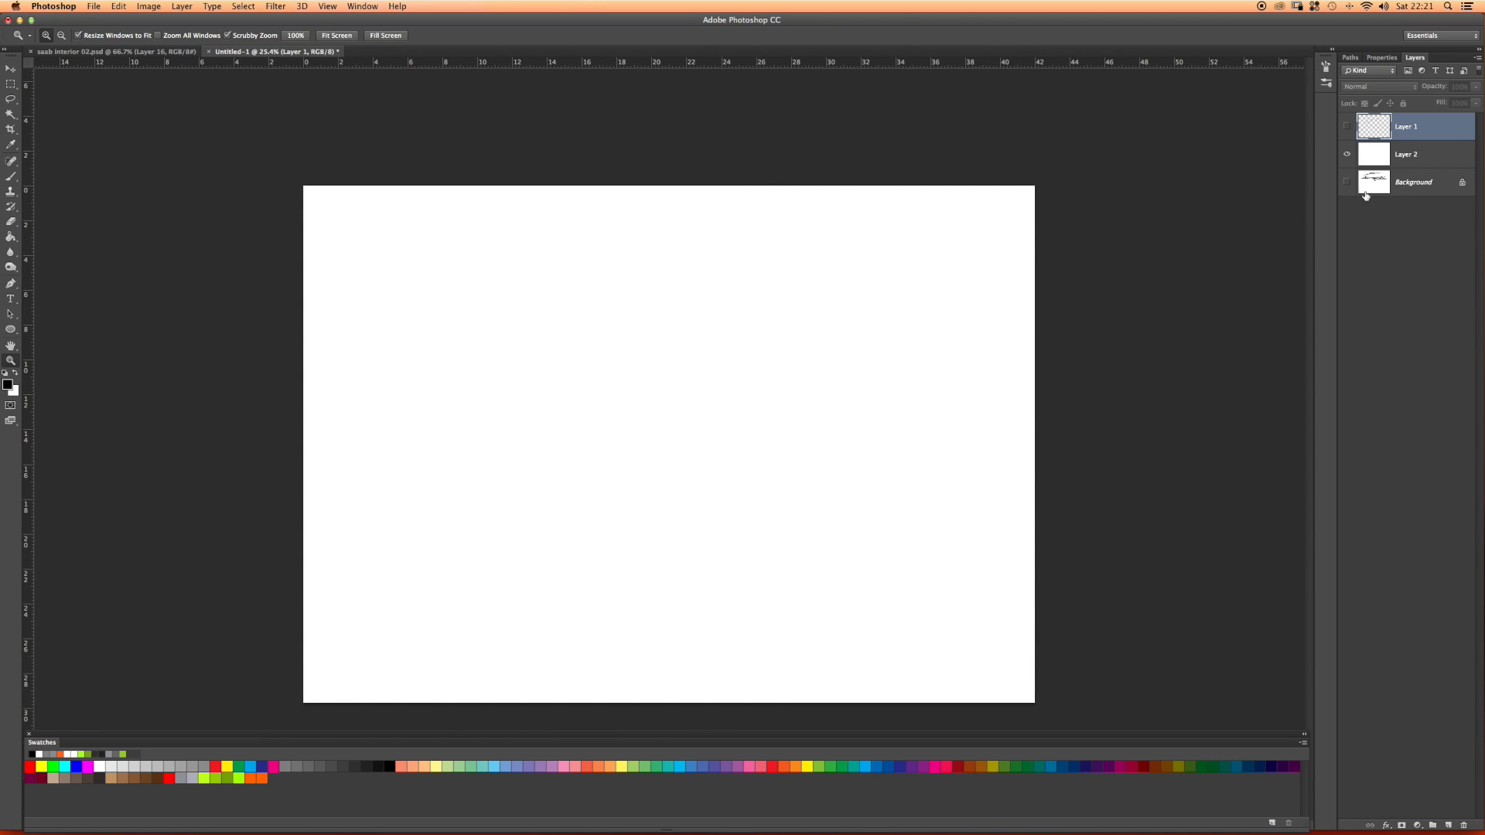
{"action": "left_click", "coordinate": [1443, 825]}
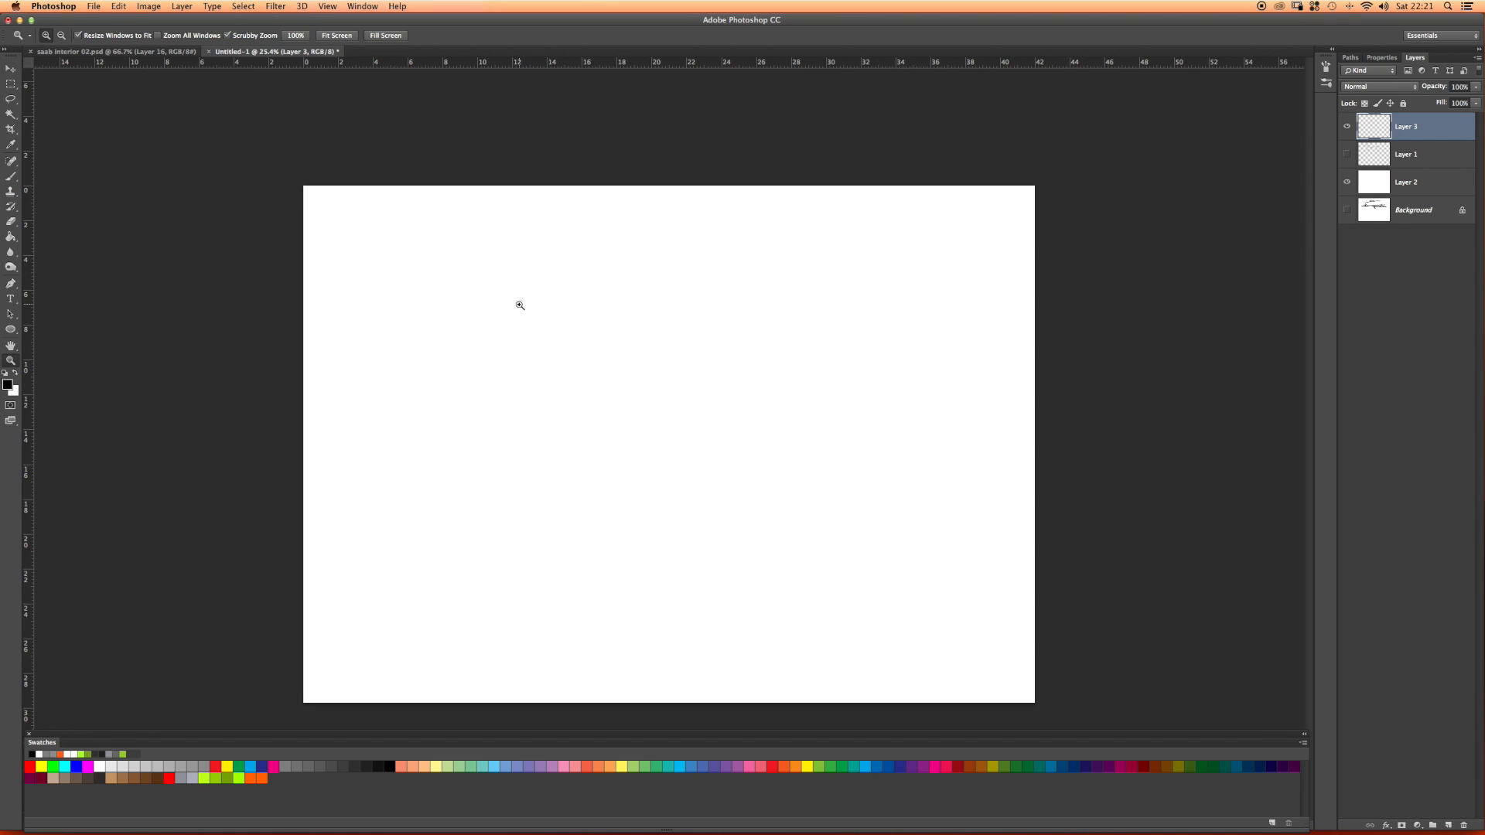
Step: With a smaller brush, sketch long sweeping curves for the car's lower body, rounding them upward at the rear
{"action": "key", "text": "b"}
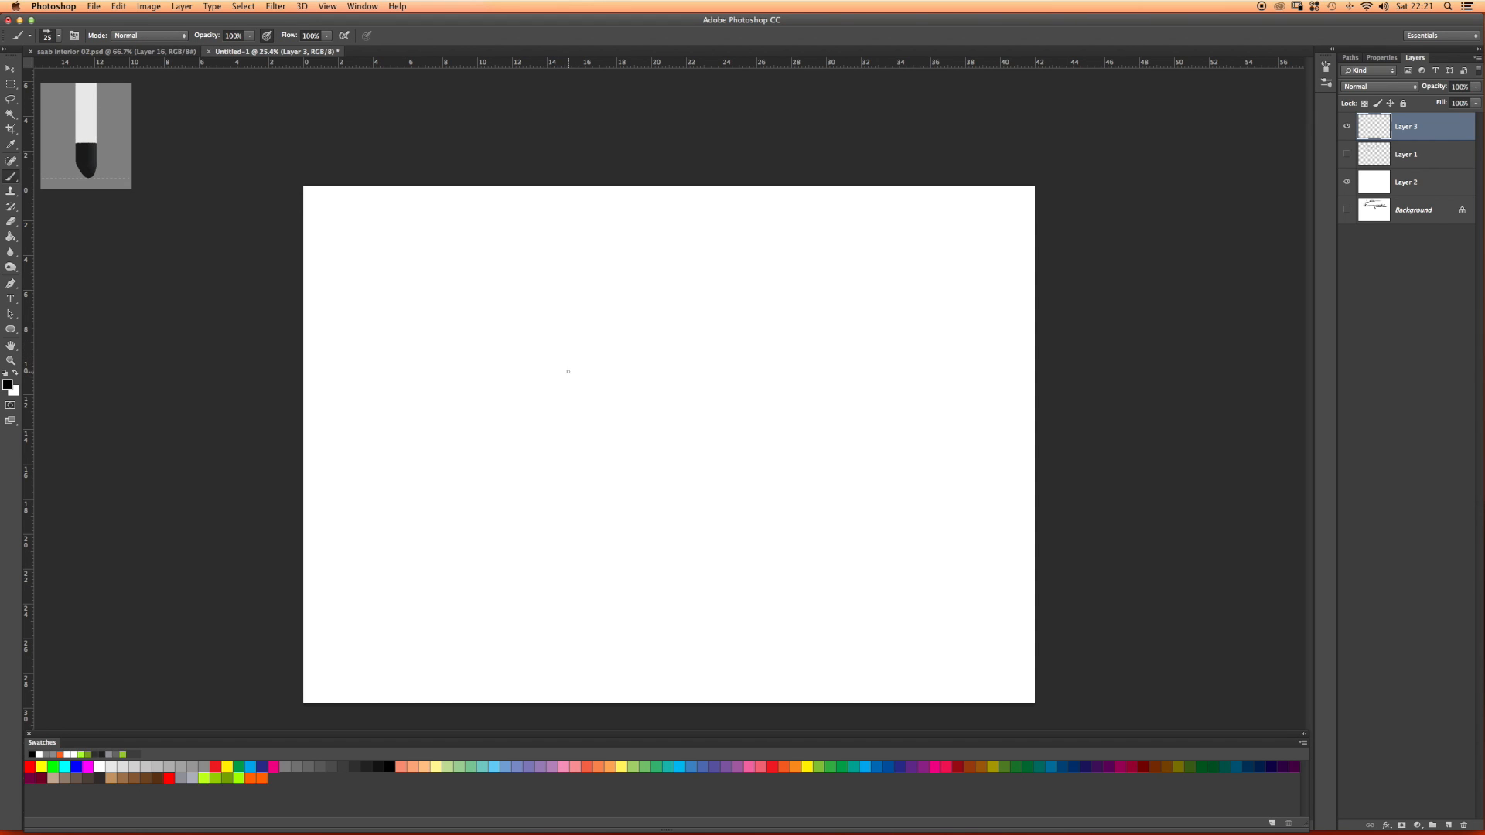
{"action": "key", "text": "bracketleft"}
{"action": "left_click_drag", "start_coordinate": [639, 483], "coordinate": [658, 485]}
{"action": "mouse_move", "coordinate": [609, 524]}
{"action": "left_mouse_down"}
{"action": "mouse_move", "coordinate": [631, 524]}
{"action": "mouse_move", "coordinate": [616, 456]}
{"action": "mouse_move", "coordinate": [640, 437]}
{"action": "left_mouse_up"}
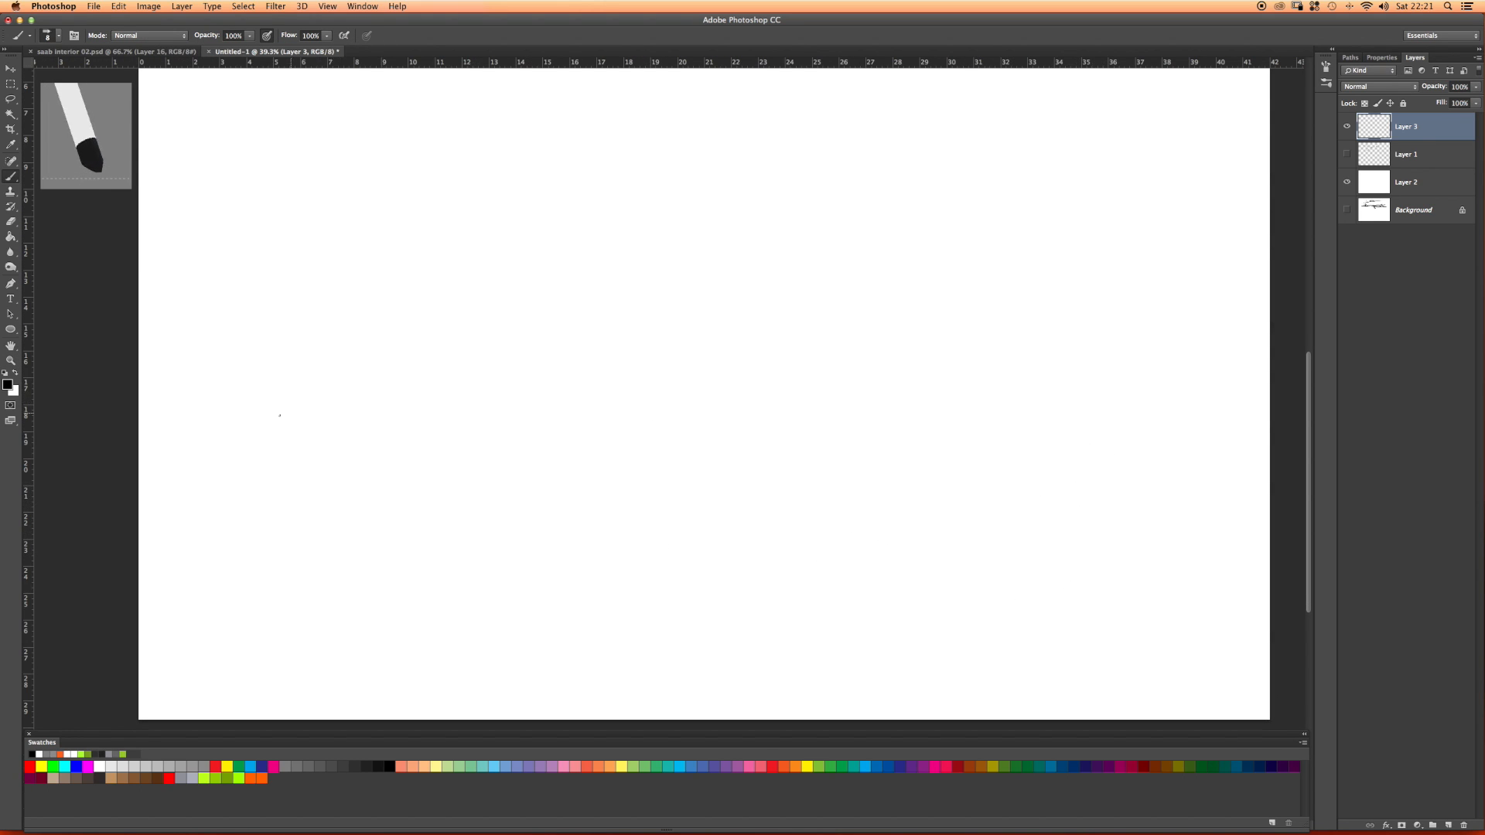
{"action": "mouse_move", "coordinate": [215, 421]}
{"action": "left_mouse_down"}
{"action": "mouse_move", "coordinate": [435, 498]}
{"action": "mouse_move", "coordinate": [1096, 467]}
{"action": "left_mouse_up"}
{"action": "mouse_move", "coordinate": [982, 384]}
{"action": "left_mouse_down"}
{"action": "mouse_move", "coordinate": [240, 416]}
{"action": "mouse_move", "coordinate": [991, 479]}
{"action": "mouse_move", "coordinate": [1075, 470]}
{"action": "mouse_move", "coordinate": [1125, 402]}
{"action": "left_mouse_up"}
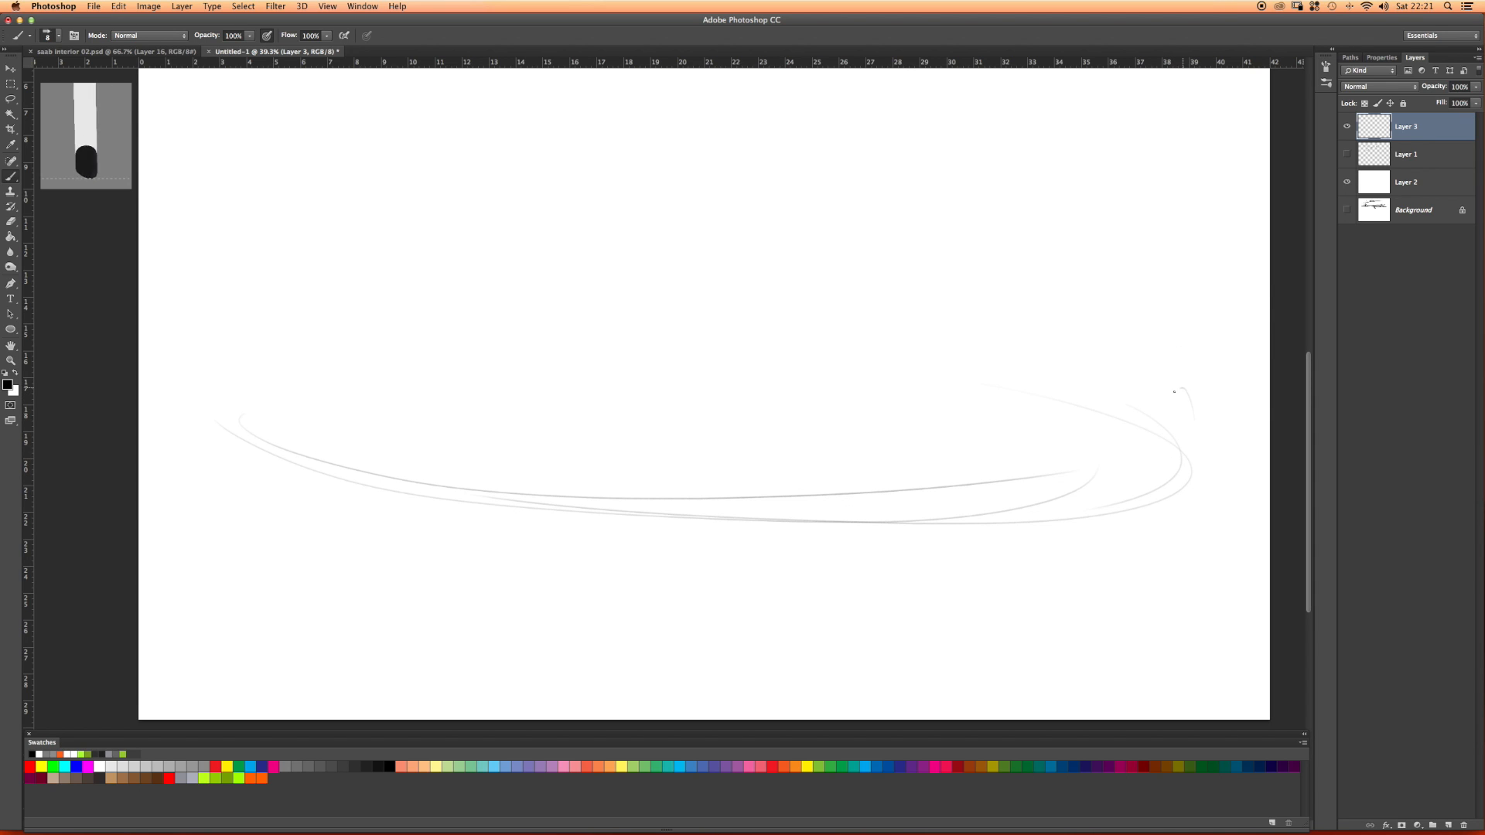
Step: Sketch the rear wheel marks at the body's far end and the front wheel arch with loose spoke lines
{"action": "mouse_move", "coordinate": [1167, 431]}
{"action": "left_mouse_down"}
{"action": "mouse_move", "coordinate": [1199, 450]}
{"action": "mouse_move", "coordinate": [1168, 506]}
{"action": "mouse_move", "coordinate": [1178, 496]}
{"action": "mouse_move", "coordinate": [1178, 536]}
{"action": "left_mouse_up"}
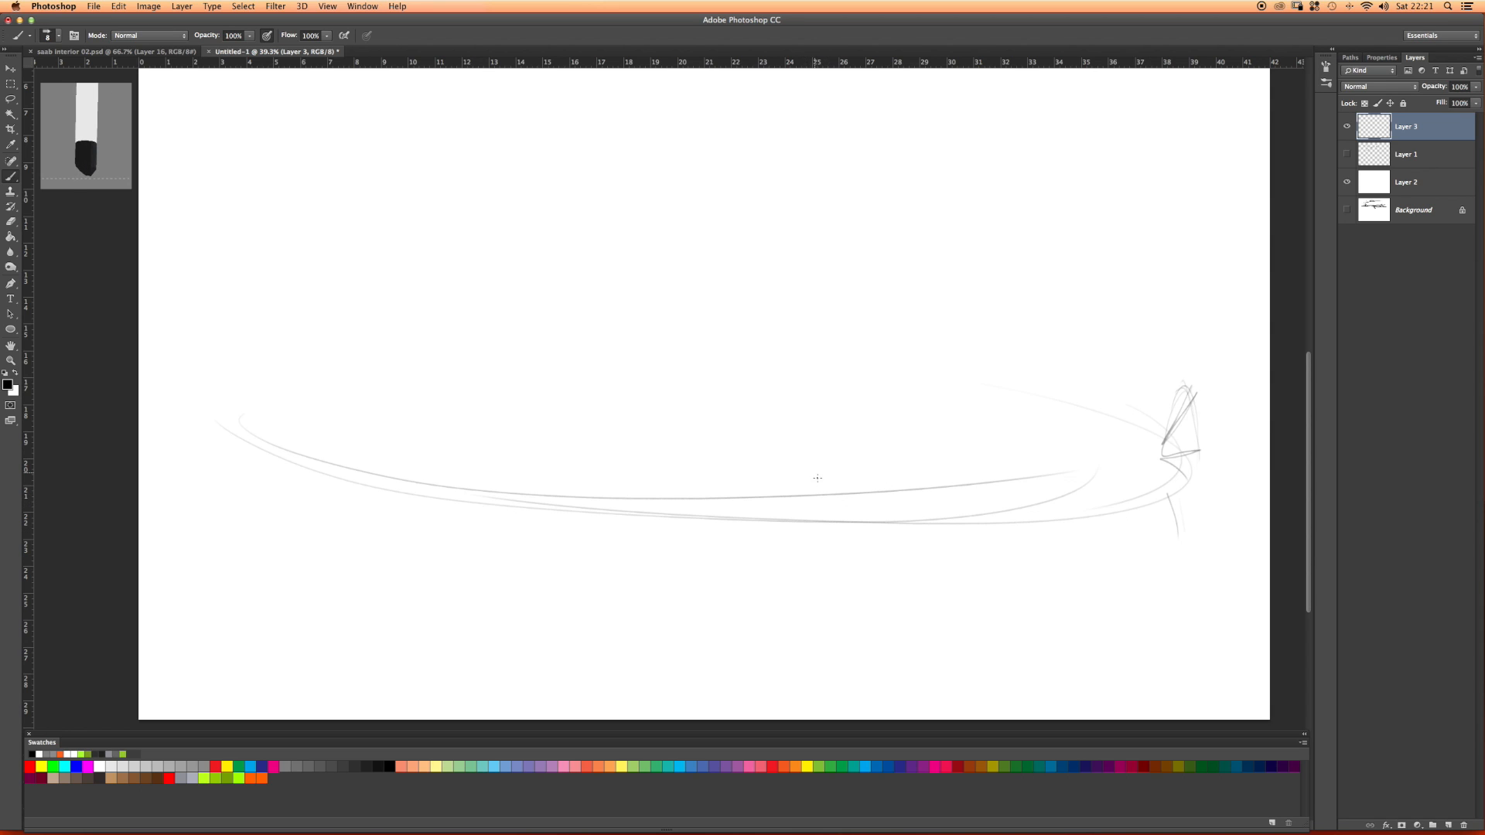
{"action": "mouse_move", "coordinate": [852, 477]}
{"action": "left_mouse_down"}
{"action": "mouse_move", "coordinate": [800, 418]}
{"action": "mouse_move", "coordinate": [843, 437]}
{"action": "left_mouse_up"}
{"action": "mouse_move", "coordinate": [758, 468]}
{"action": "left_mouse_down"}
{"action": "mouse_move", "coordinate": [835, 429]}
{"action": "mouse_move", "coordinate": [746, 538]}
{"action": "left_mouse_up"}
{"action": "left_click_drag", "start_coordinate": [819, 419], "coordinate": [778, 499]}
{"action": "mouse_move", "coordinate": [873, 487]}
{"action": "left_mouse_down"}
{"action": "mouse_move", "coordinate": [804, 553]}
{"action": "mouse_move", "coordinate": [841, 623]}
{"action": "left_mouse_up"}
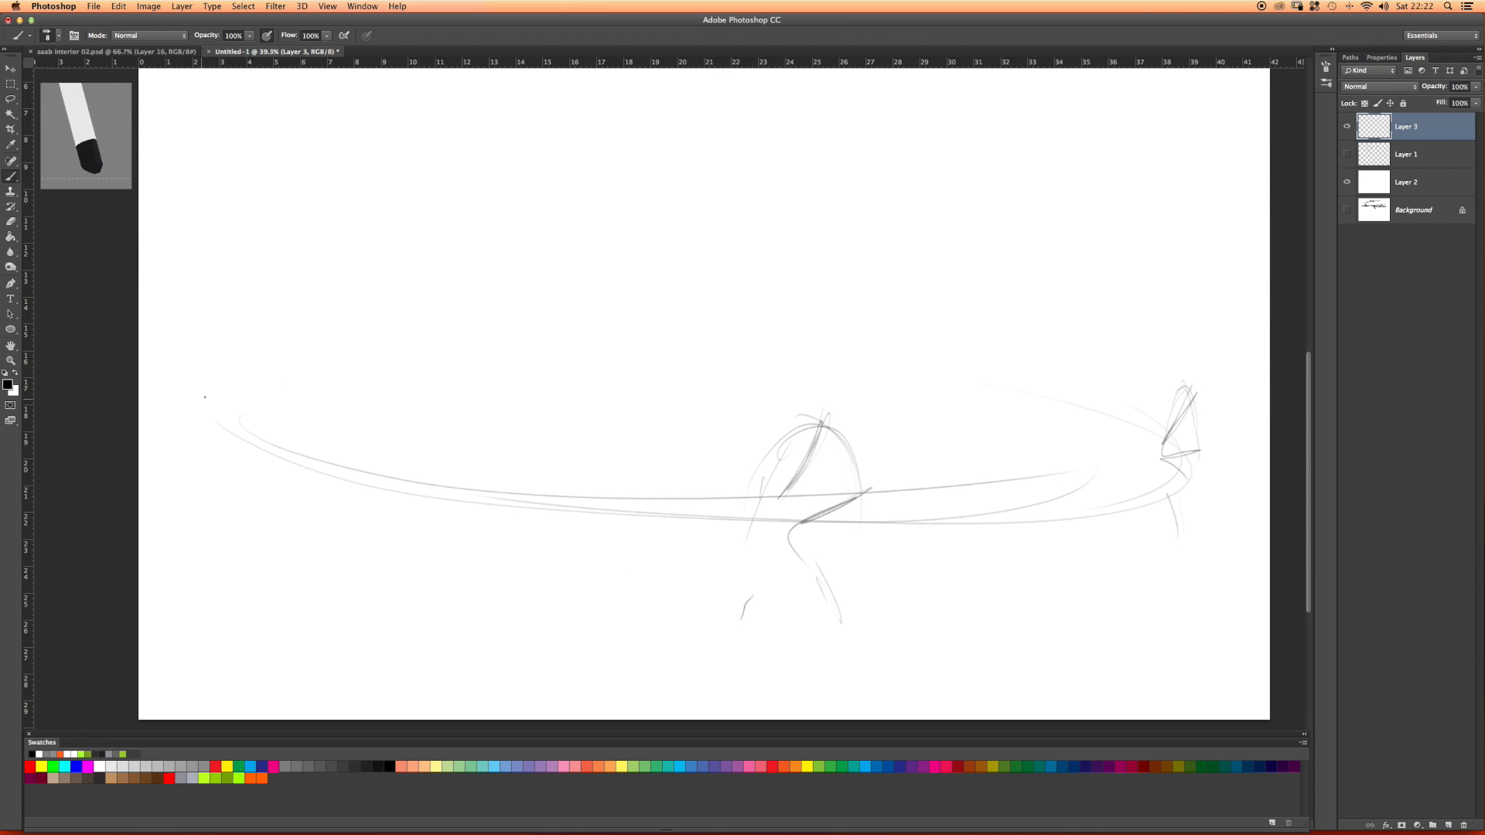
Step: Sketch the curved outer edge of the car's nose and the long shoulder line running back from the bonnet
{"action": "left_click_drag", "start_coordinate": [223, 391], "coordinate": [176, 493]}
{"action": "left_click_drag", "start_coordinate": [232, 392], "coordinate": [178, 485]}
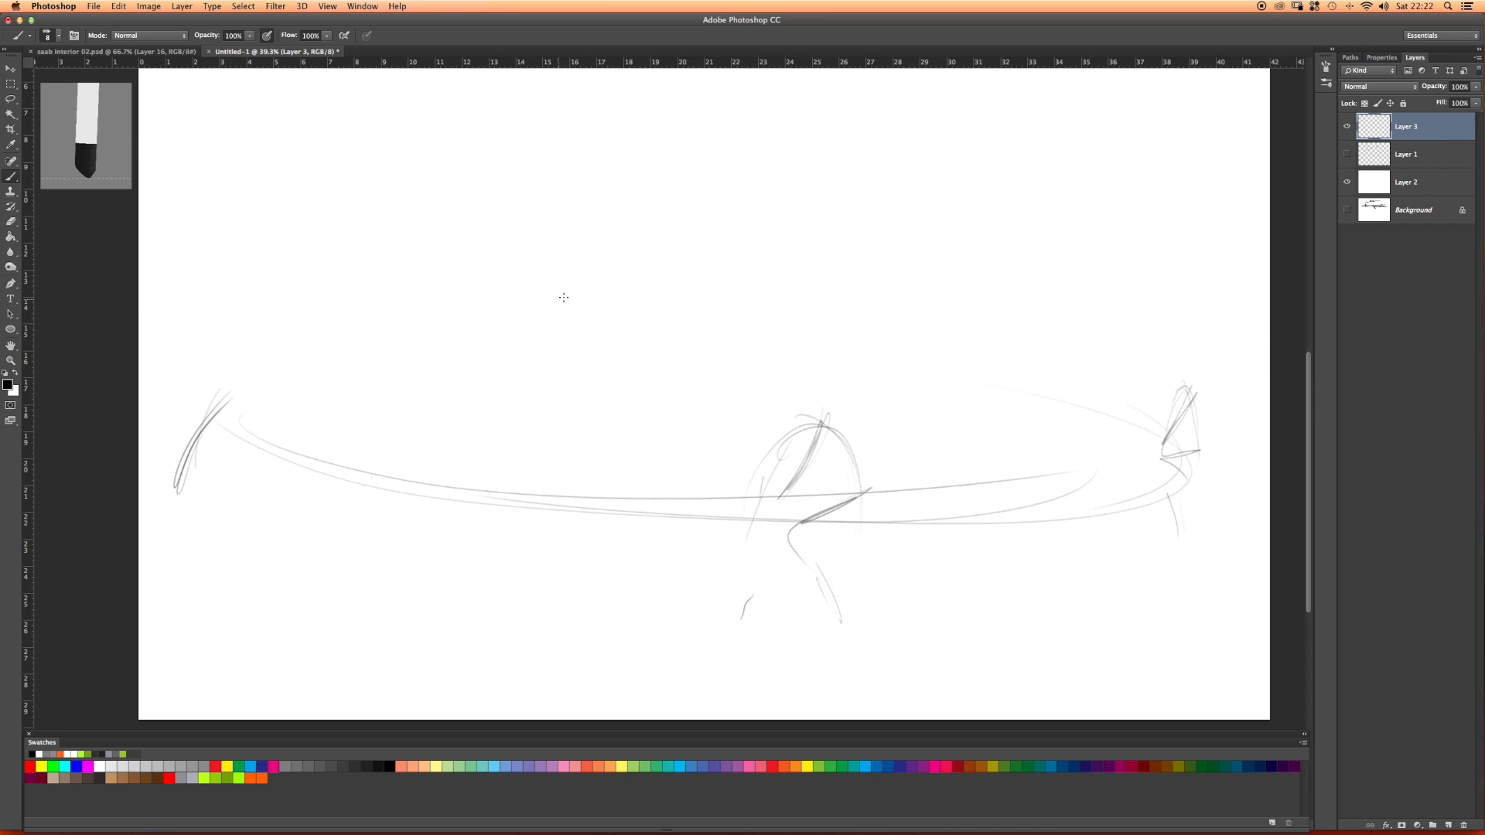
{"action": "left_click_drag", "start_coordinate": [326, 375], "coordinate": [969, 333]}
{"action": "mouse_move", "coordinate": [394, 365]}
{"action": "left_mouse_down"}
{"action": "mouse_move", "coordinate": [1061, 328]}
{"action": "mouse_move", "coordinate": [458, 362]}
{"action": "left_mouse_up"}
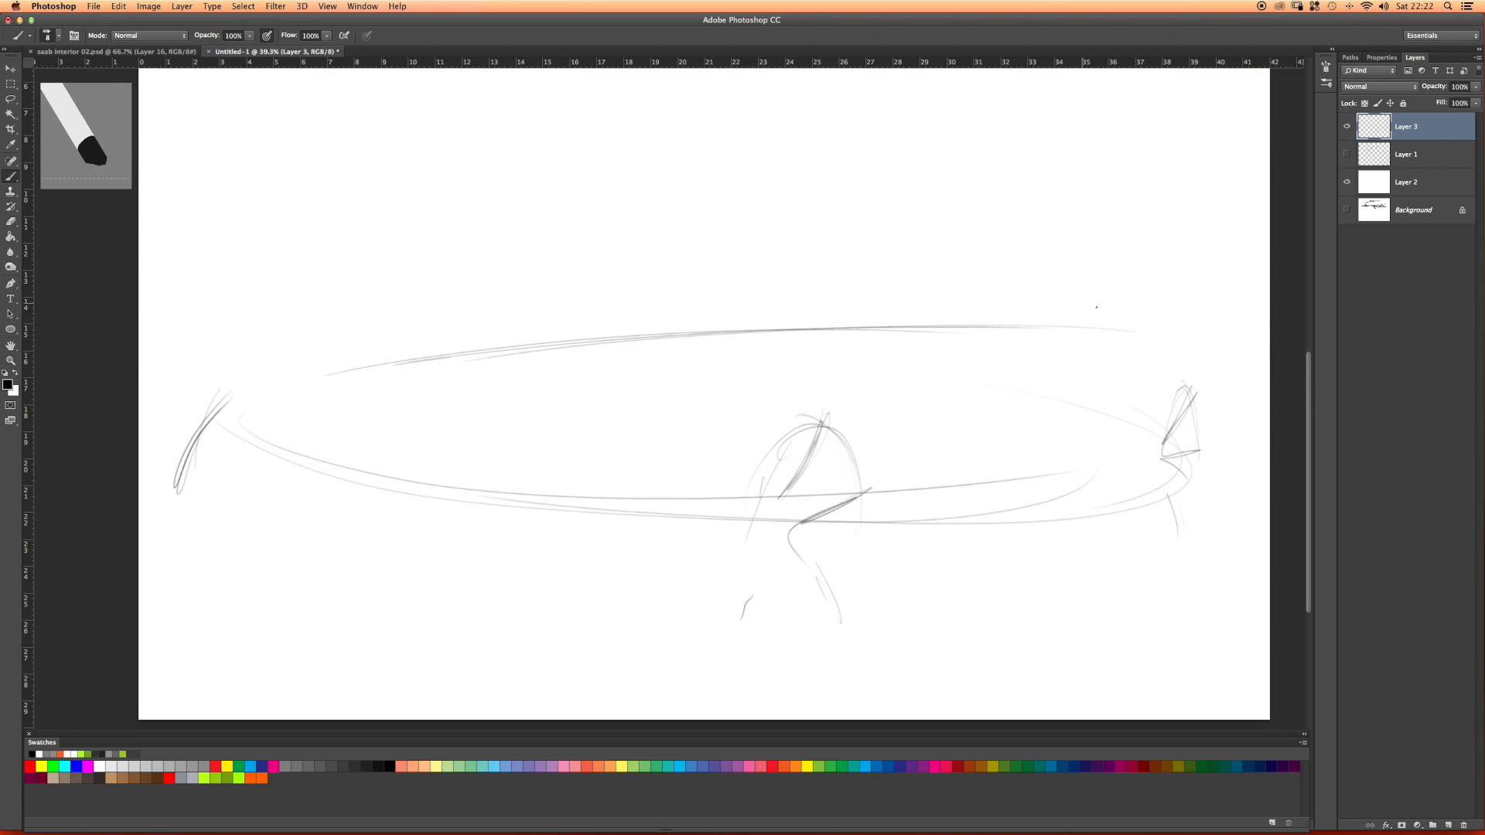
Step: Sketch the arched roofline over the rear half of the shoulder line with several overlapping strokes
{"action": "left_click_drag", "start_coordinate": [1022, 286], "coordinate": [893, 276]}
{"action": "left_click_drag", "start_coordinate": [1112, 316], "coordinate": [750, 321]}
{"action": "mouse_move", "coordinate": [1075, 300]}
{"action": "left_mouse_down"}
{"action": "mouse_move", "coordinate": [755, 310]}
{"action": "mouse_move", "coordinate": [648, 355]}
{"action": "left_mouse_up"}
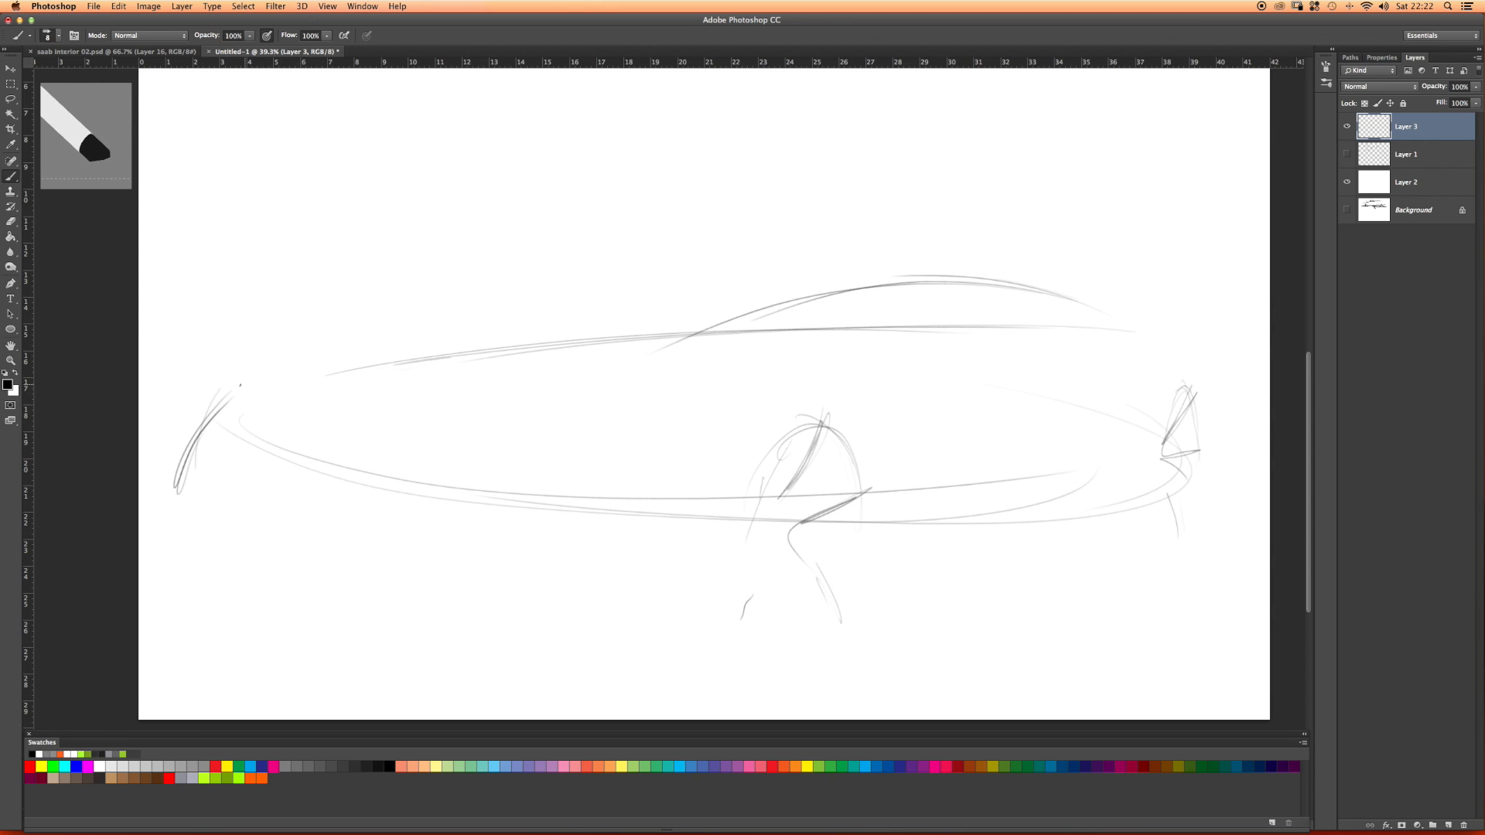
Step: Sketch the front face with a doubled bonnet edge, outlines for both headlights and a small badge on the bonnet
{"action": "left_click_drag", "start_coordinate": [253, 382], "coordinate": [700, 408]}
{"action": "left_click_drag", "start_coordinate": [254, 384], "coordinate": [762, 399]}
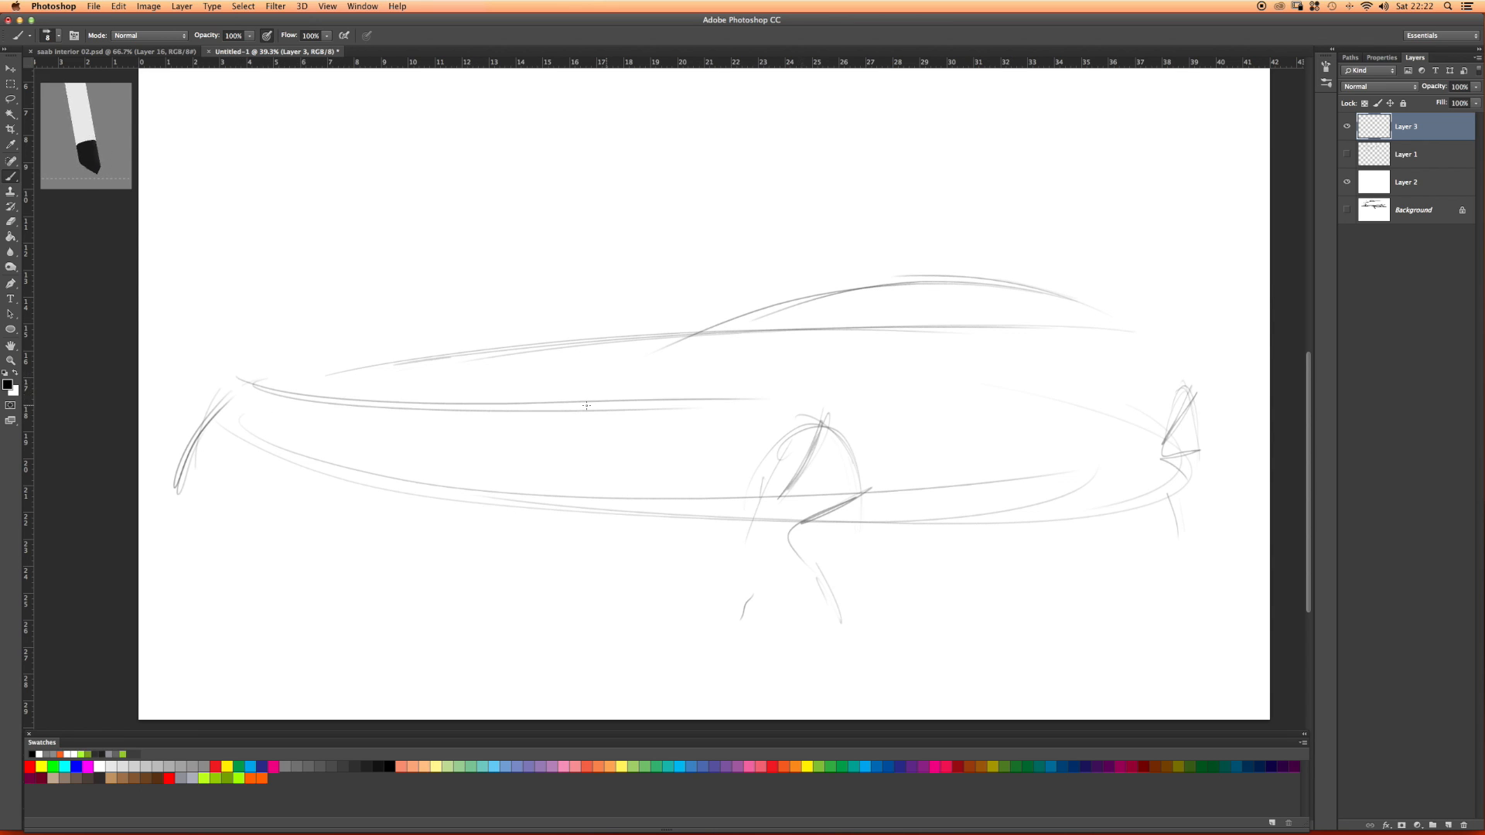
{"action": "mouse_move", "coordinate": [328, 449]}
{"action": "left_mouse_down"}
{"action": "mouse_move", "coordinate": [423, 459]}
{"action": "mouse_move", "coordinate": [517, 427]}
{"action": "mouse_move", "coordinate": [633, 427]}
{"action": "left_mouse_up"}
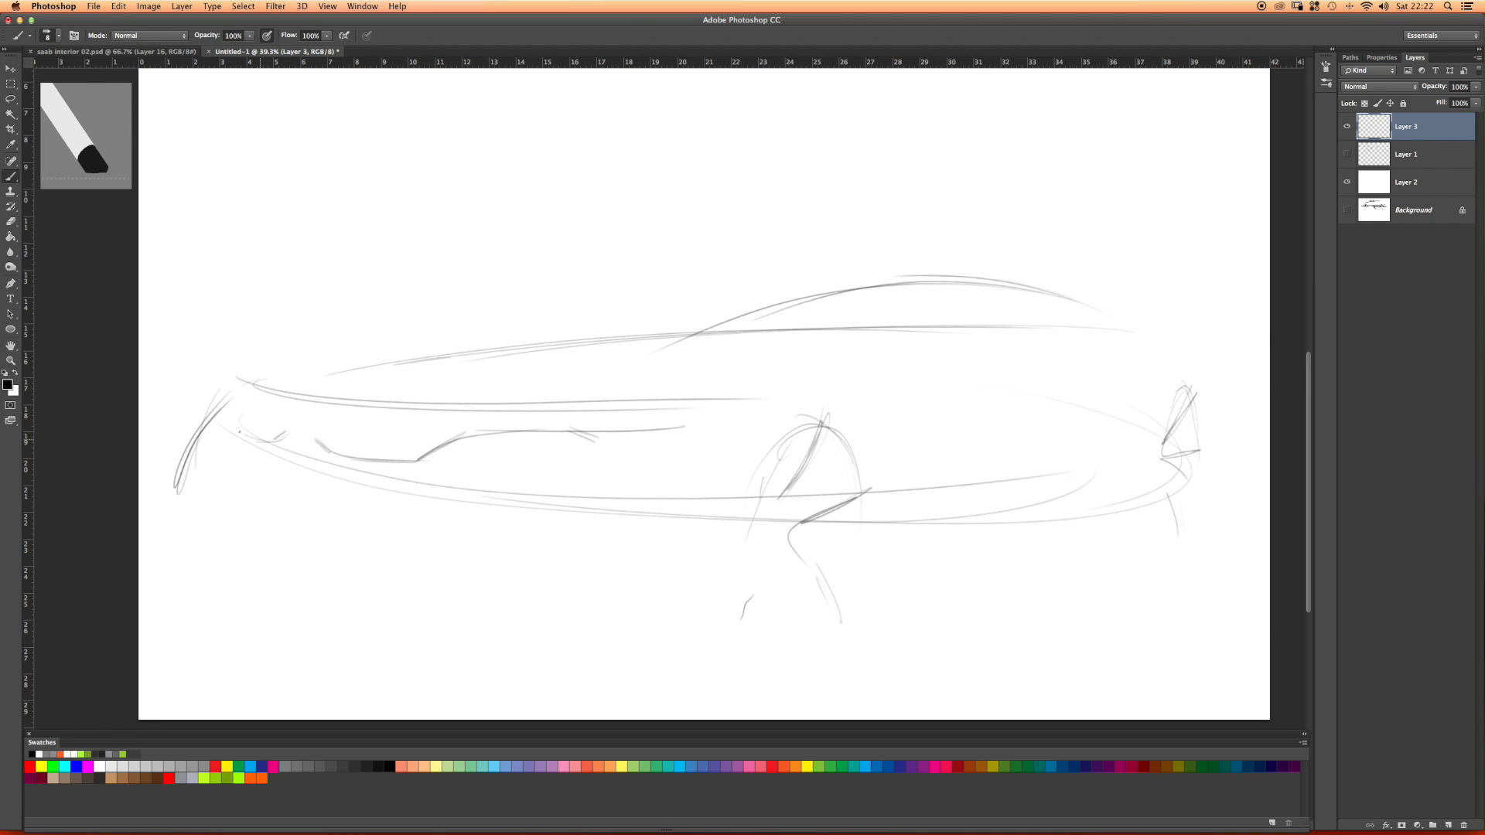
{"action": "mouse_move", "coordinate": [256, 442]}
{"action": "left_mouse_down"}
{"action": "mouse_move", "coordinate": [227, 409]}
{"action": "mouse_move", "coordinate": [262, 444]}
{"action": "left_mouse_up"}
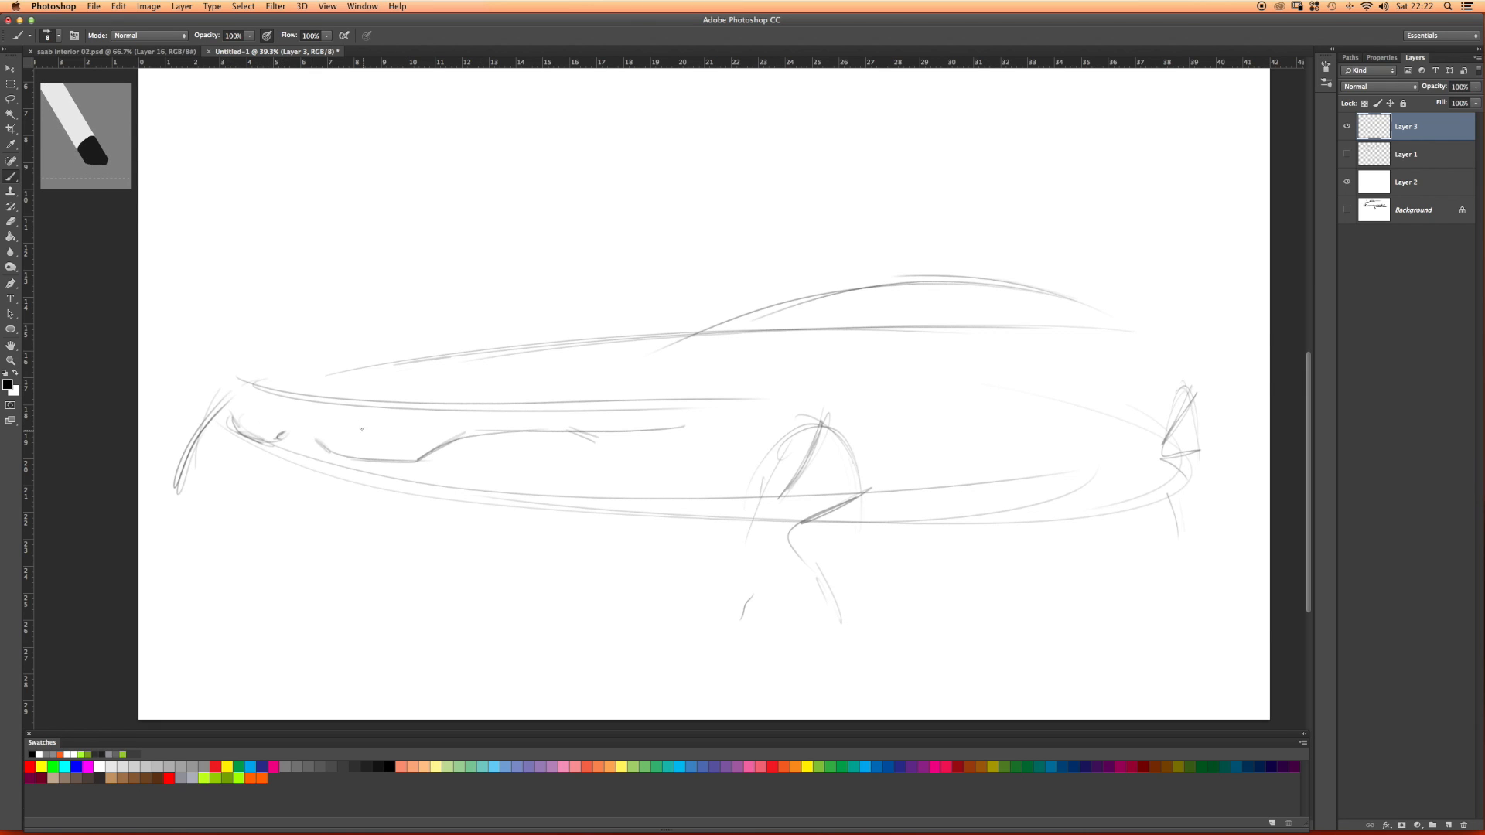
{"action": "left_click_drag", "start_coordinate": [324, 380], "coordinate": [332, 384]}
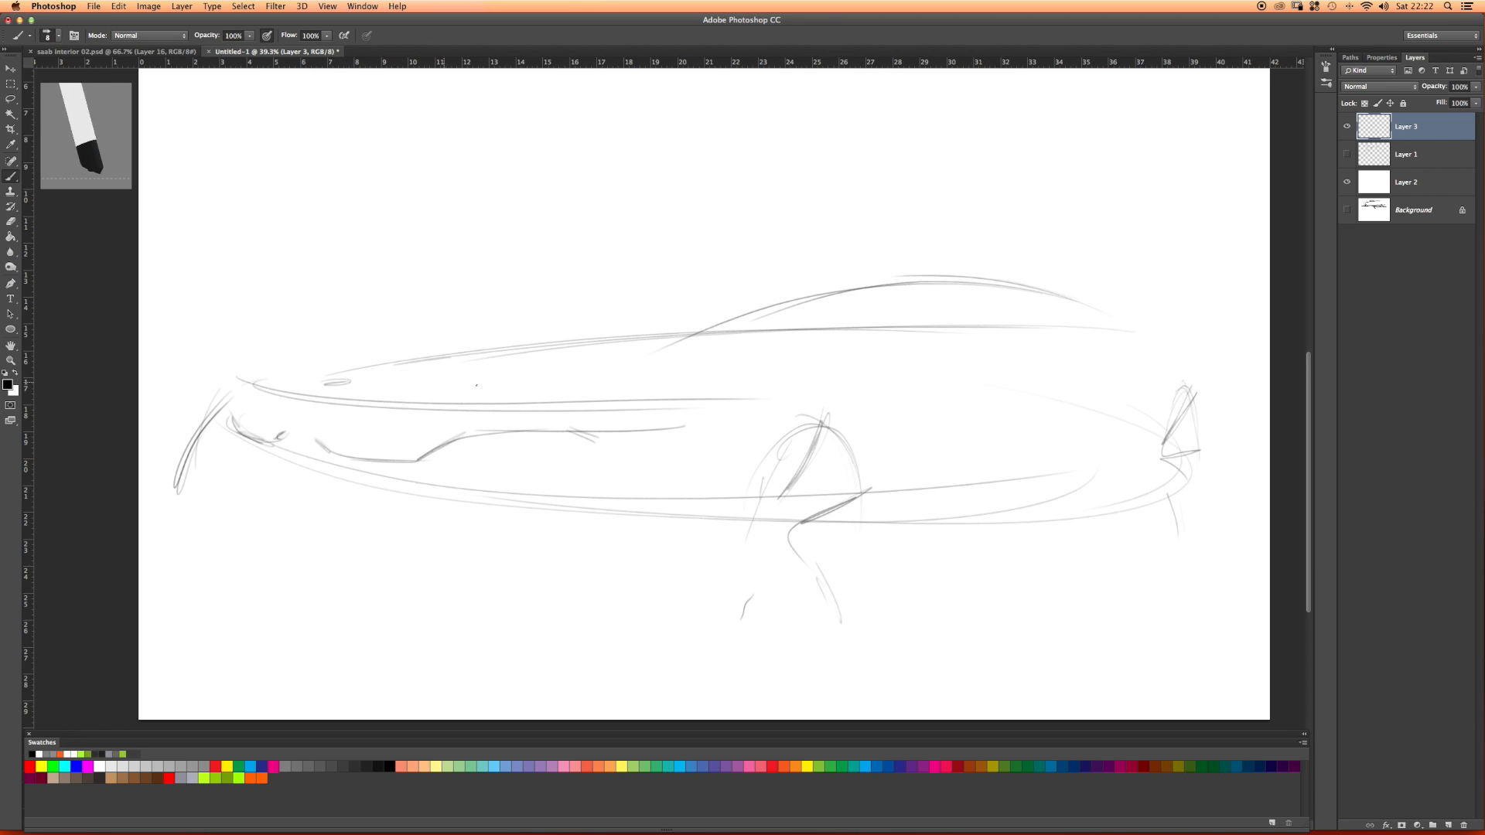
Step: Sketch the front bumper with its side intake, far corner, lower intake edge and bottom lip line
{"action": "mouse_move", "coordinate": [567, 484]}
{"action": "left_mouse_down"}
{"action": "mouse_move", "coordinate": [670, 457]}
{"action": "mouse_move", "coordinate": [571, 557]}
{"action": "mouse_move", "coordinate": [514, 566]}
{"action": "mouse_move", "coordinate": [681, 457]}
{"action": "mouse_move", "coordinate": [514, 566]}
{"action": "left_mouse_up"}
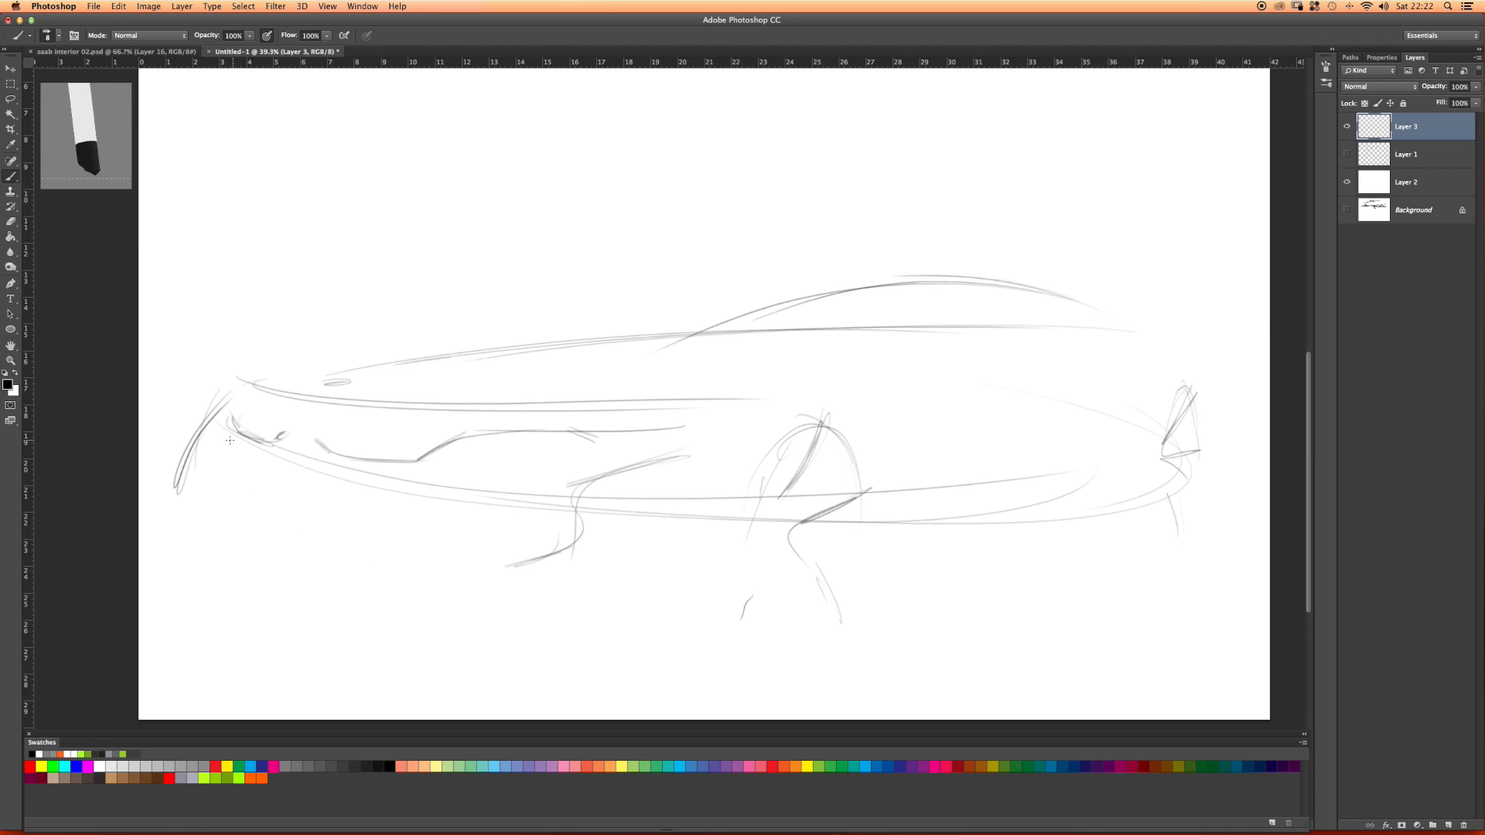
{"action": "left_click_drag", "start_coordinate": [210, 481], "coordinate": [216, 510]}
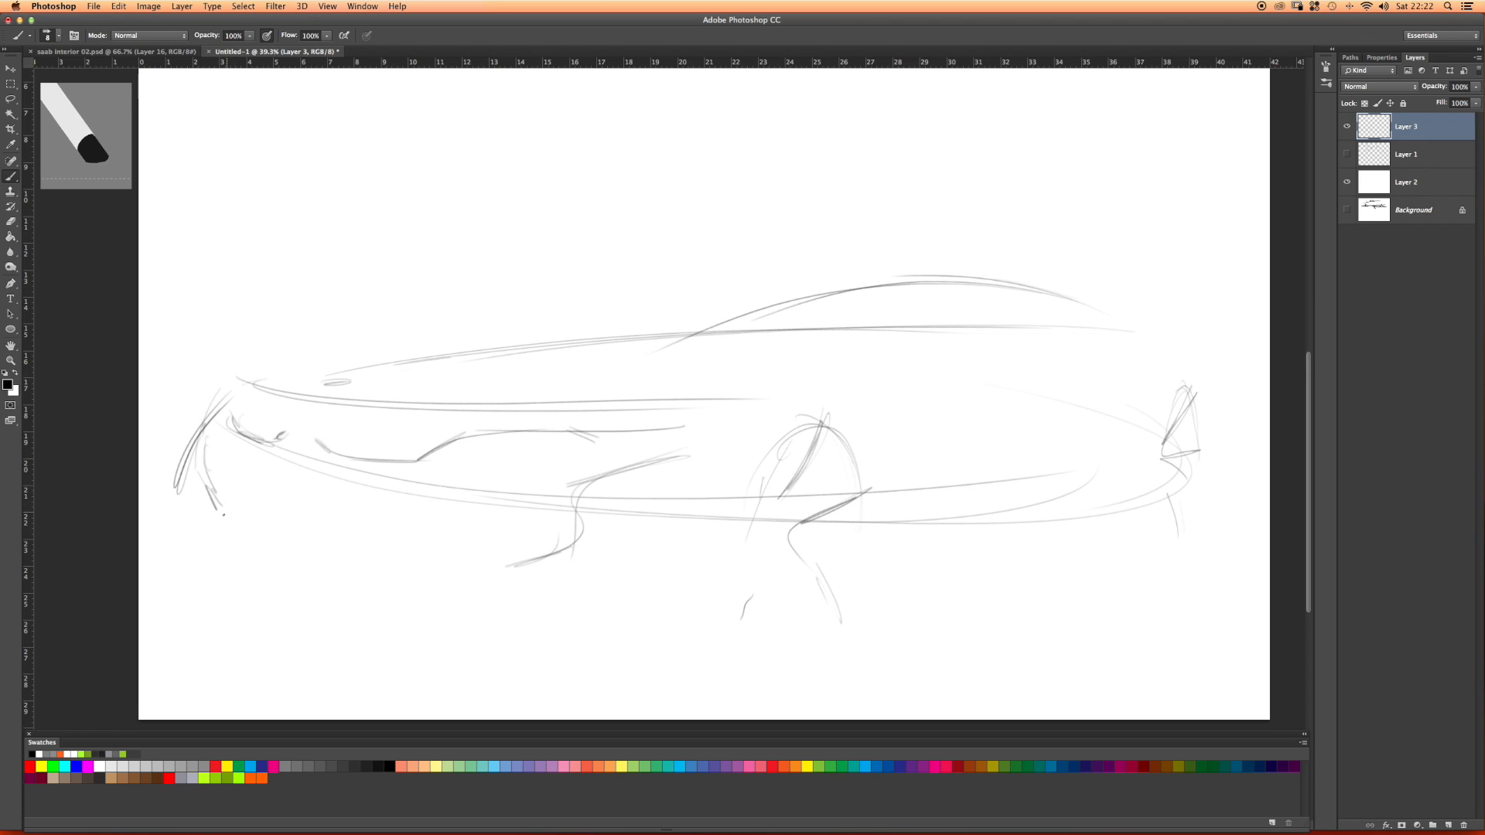
{"action": "mouse_move", "coordinate": [217, 504]}
{"action": "left_mouse_down"}
{"action": "mouse_move", "coordinate": [414, 555]}
{"action": "mouse_move", "coordinate": [426, 578]}
{"action": "left_mouse_up"}
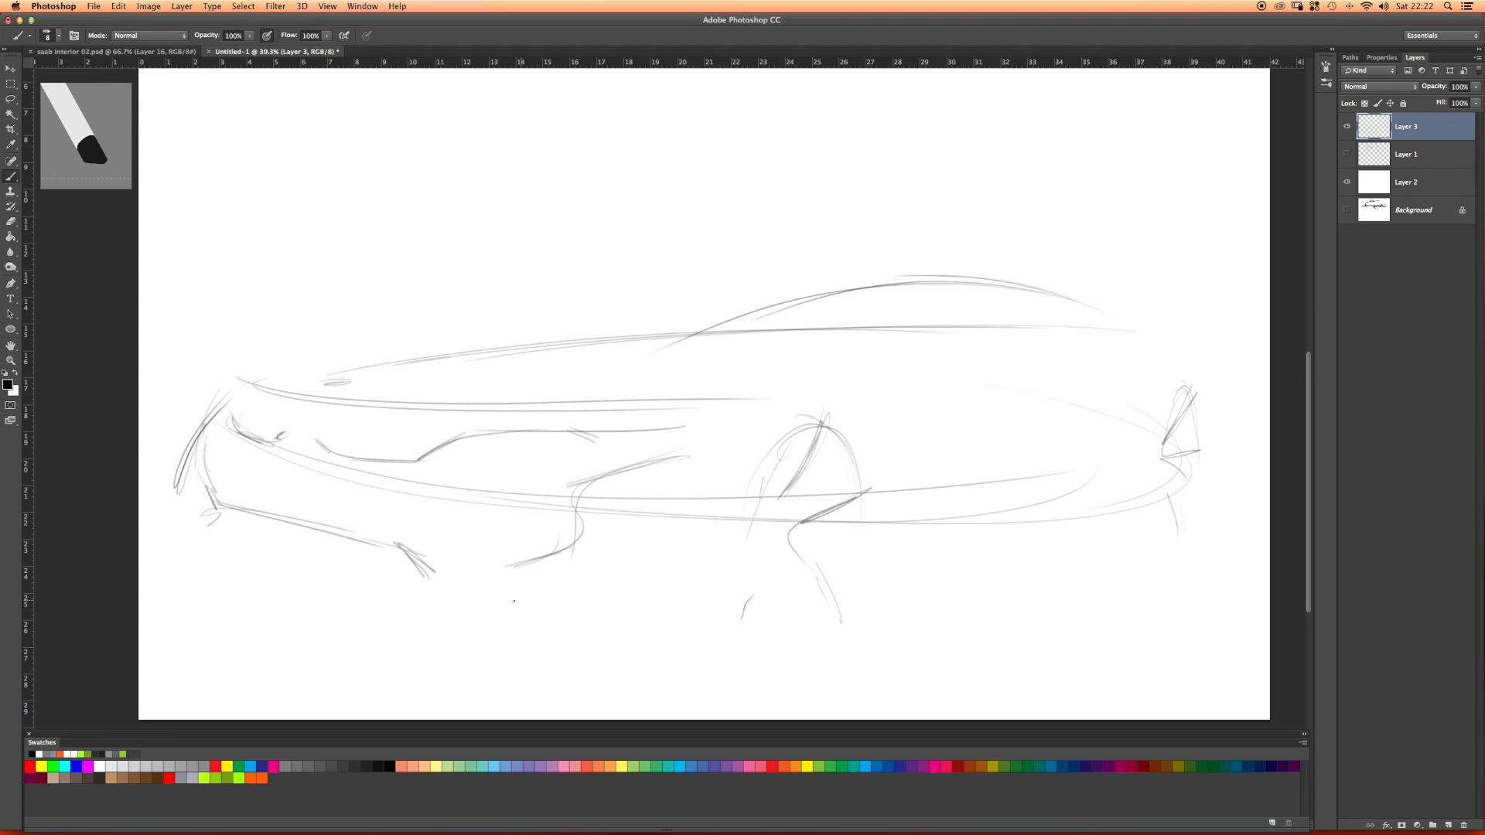
{"action": "mouse_move", "coordinate": [464, 589]}
{"action": "left_mouse_down"}
{"action": "mouse_move", "coordinate": [773, 600]}
{"action": "mouse_move", "coordinate": [367, 576]}
{"action": "left_mouse_up"}
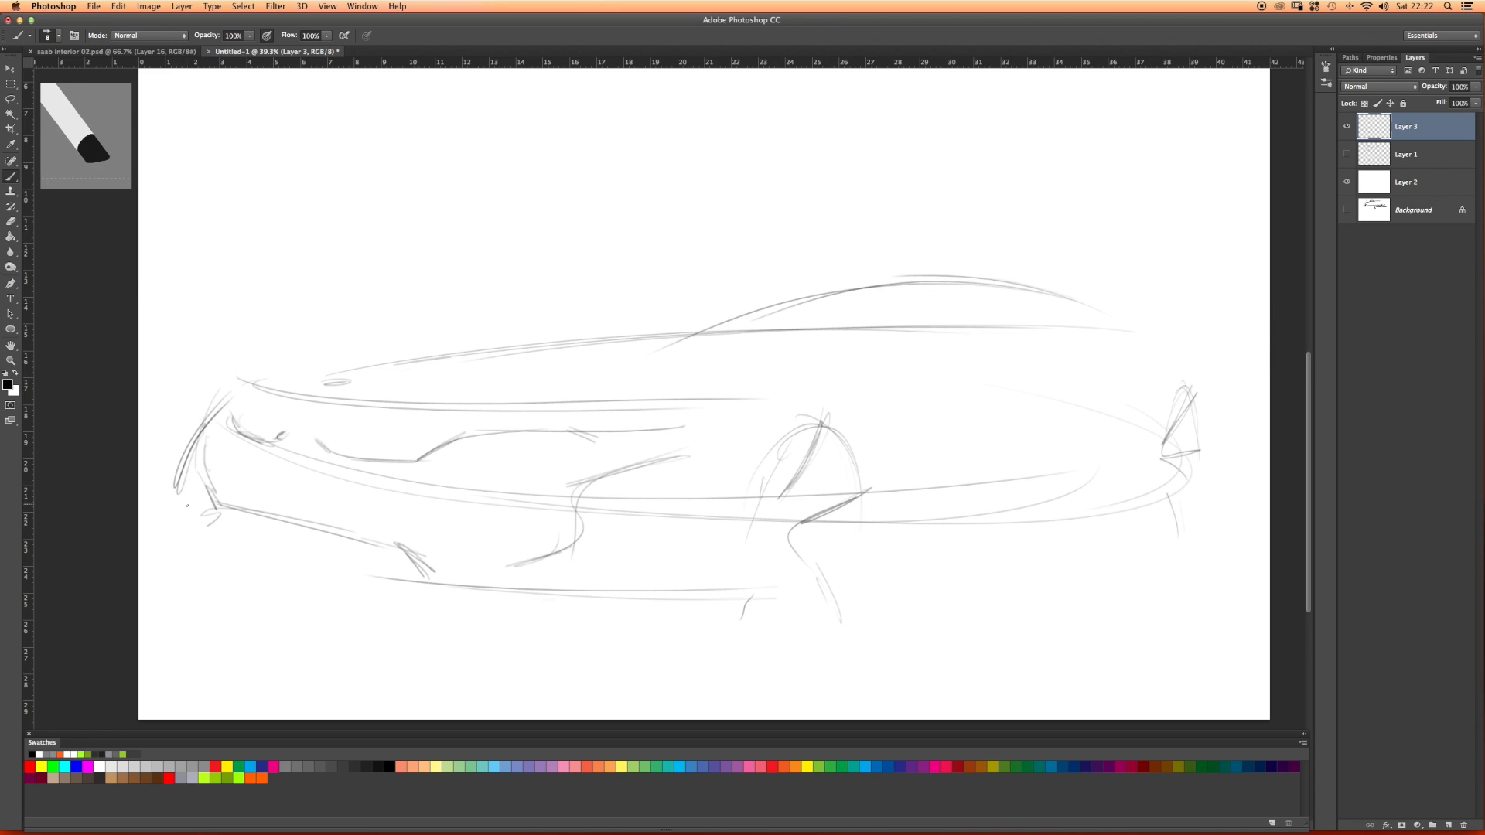
{"action": "left_click_drag", "start_coordinate": [189, 514], "coordinate": [296, 528]}
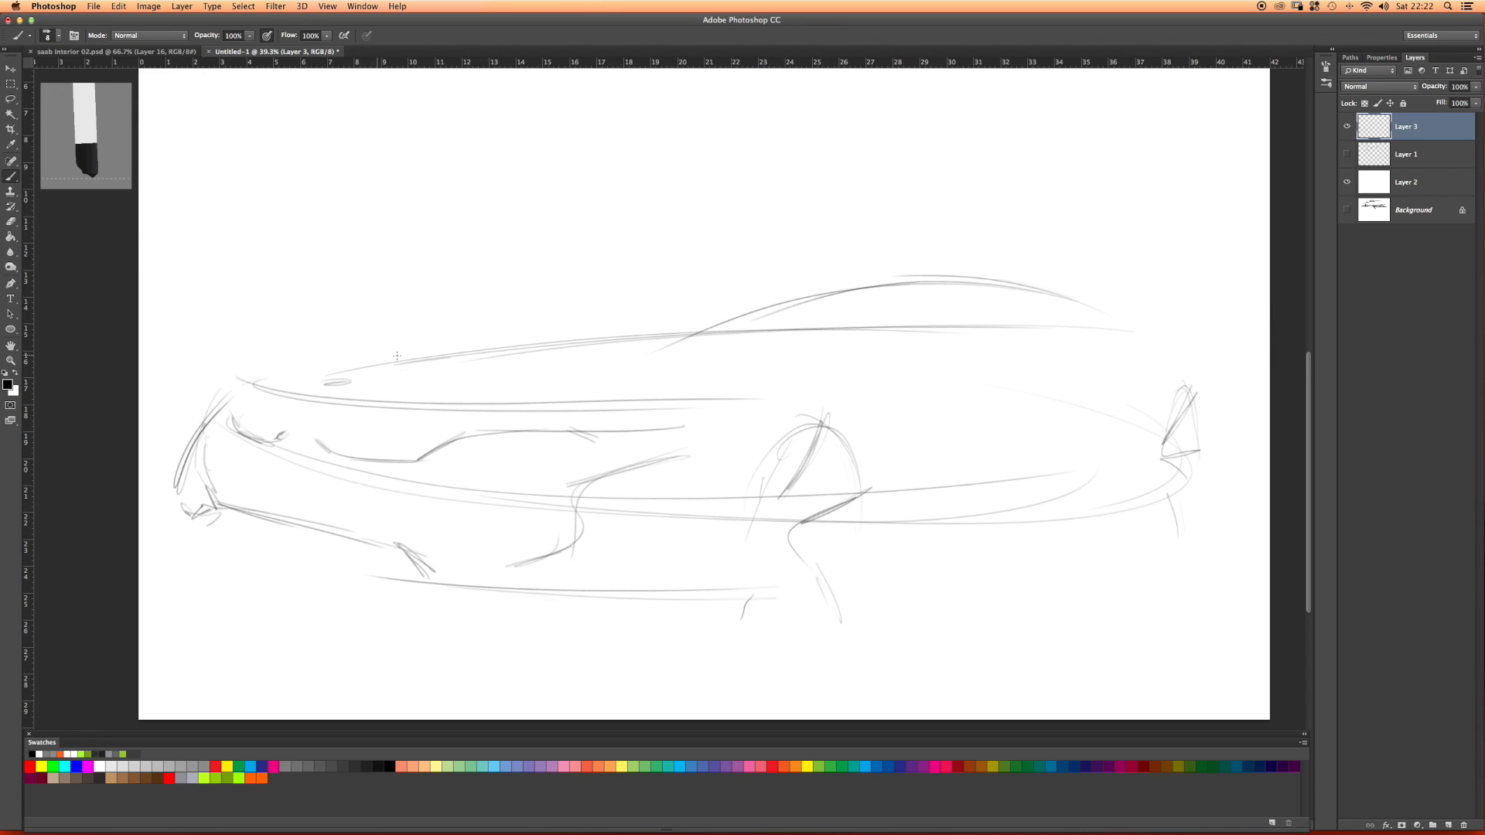
Step: Sketch the bonnet's upper contour, the side window line, the rear window arc, the outer roofline, the windscreen base and a small mirror
{"action": "left_click_drag", "start_coordinate": [251, 381], "coordinate": [563, 318]}
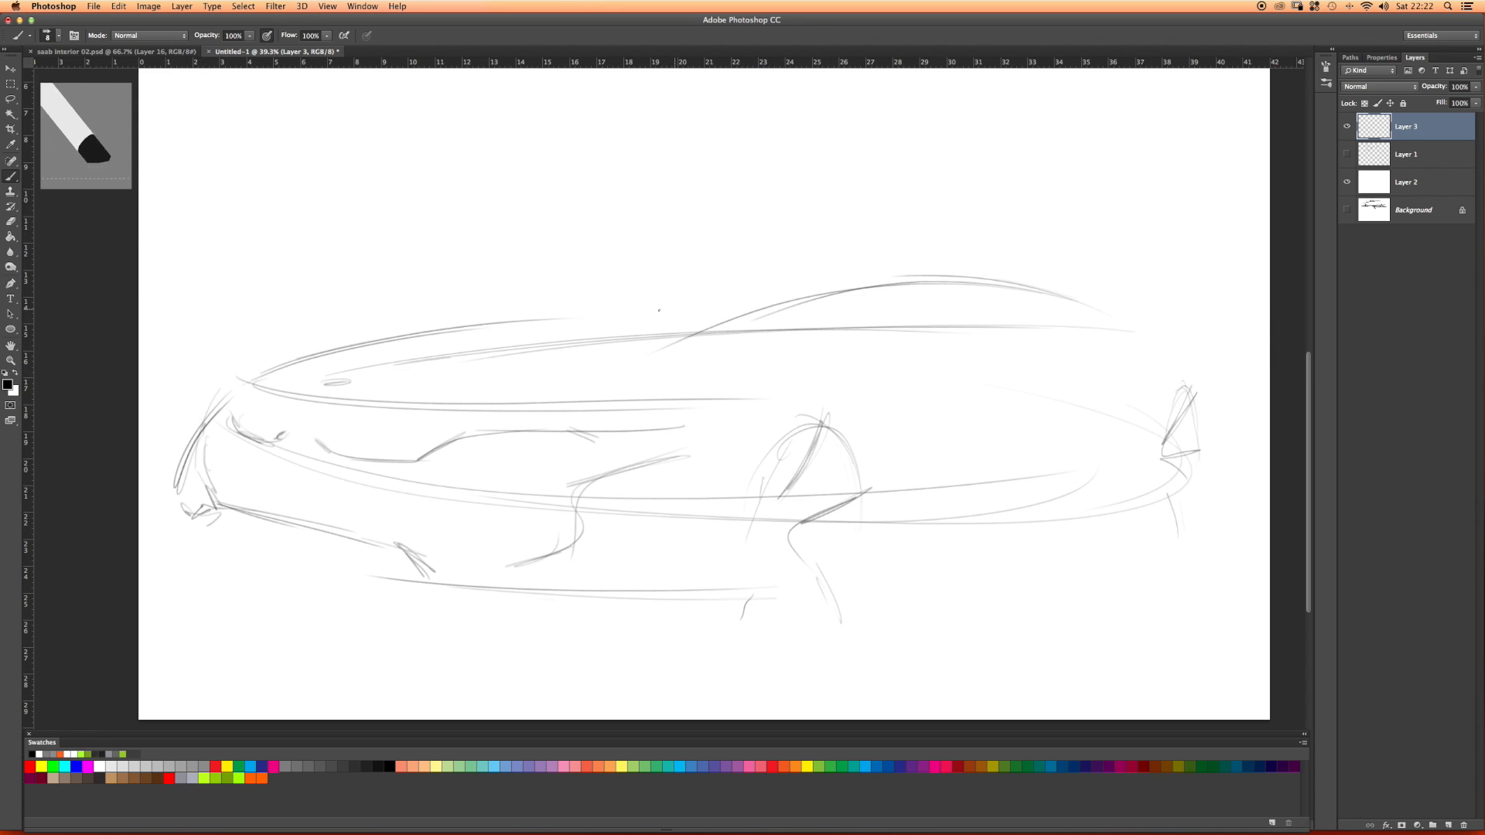
{"action": "left_click_drag", "start_coordinate": [663, 365], "coordinate": [956, 327]}
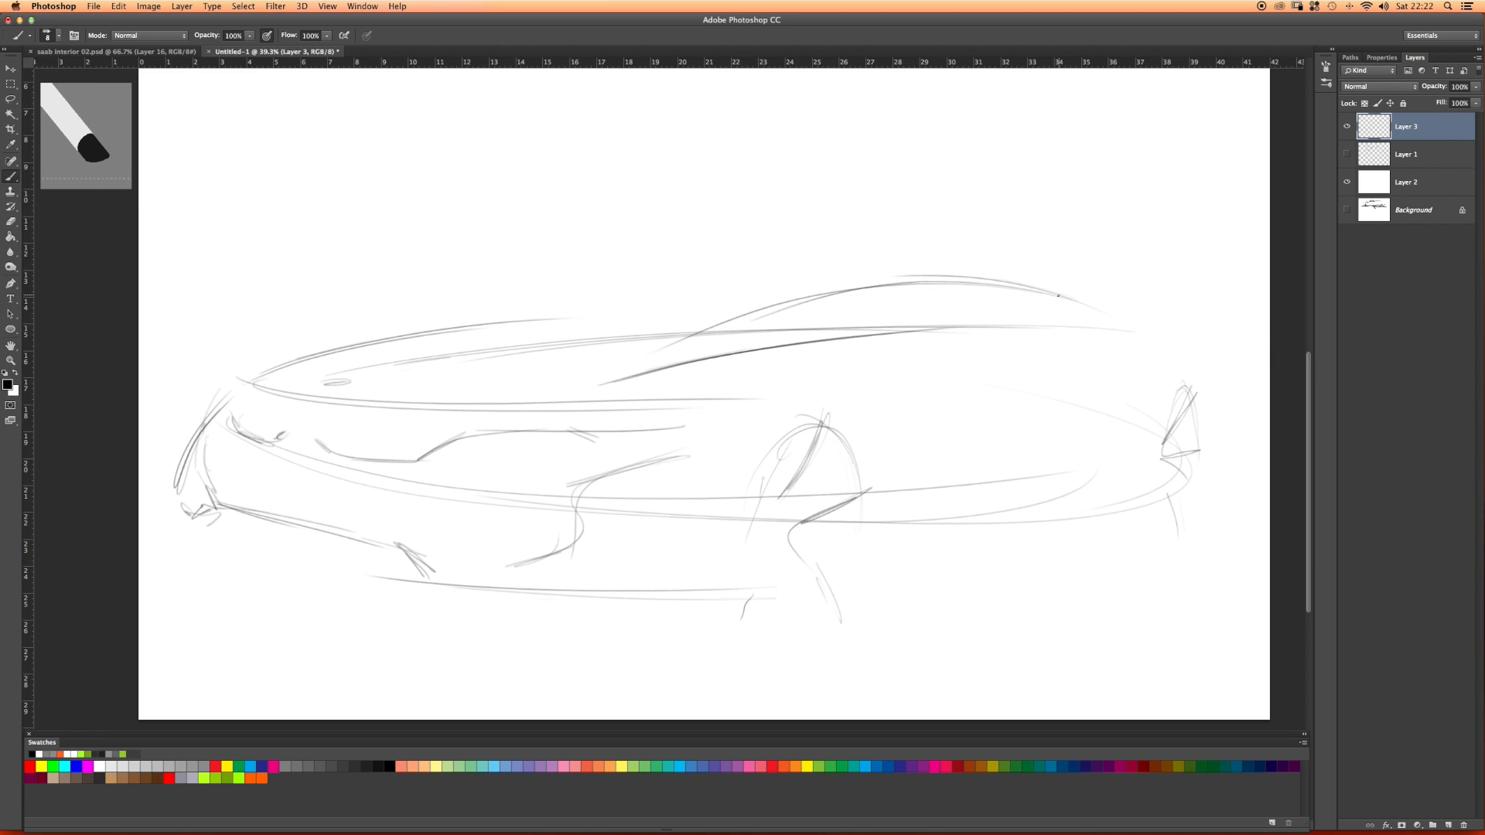
{"action": "mouse_move", "coordinate": [946, 313]}
{"action": "left_mouse_down"}
{"action": "mouse_move", "coordinate": [975, 286]}
{"action": "mouse_move", "coordinate": [979, 303]}
{"action": "mouse_move", "coordinate": [1120, 315]}
{"action": "left_mouse_up"}
{"action": "mouse_move", "coordinate": [986, 272]}
{"action": "left_mouse_down"}
{"action": "mouse_move", "coordinate": [851, 270]}
{"action": "mouse_move", "coordinate": [580, 332]}
{"action": "left_mouse_up"}
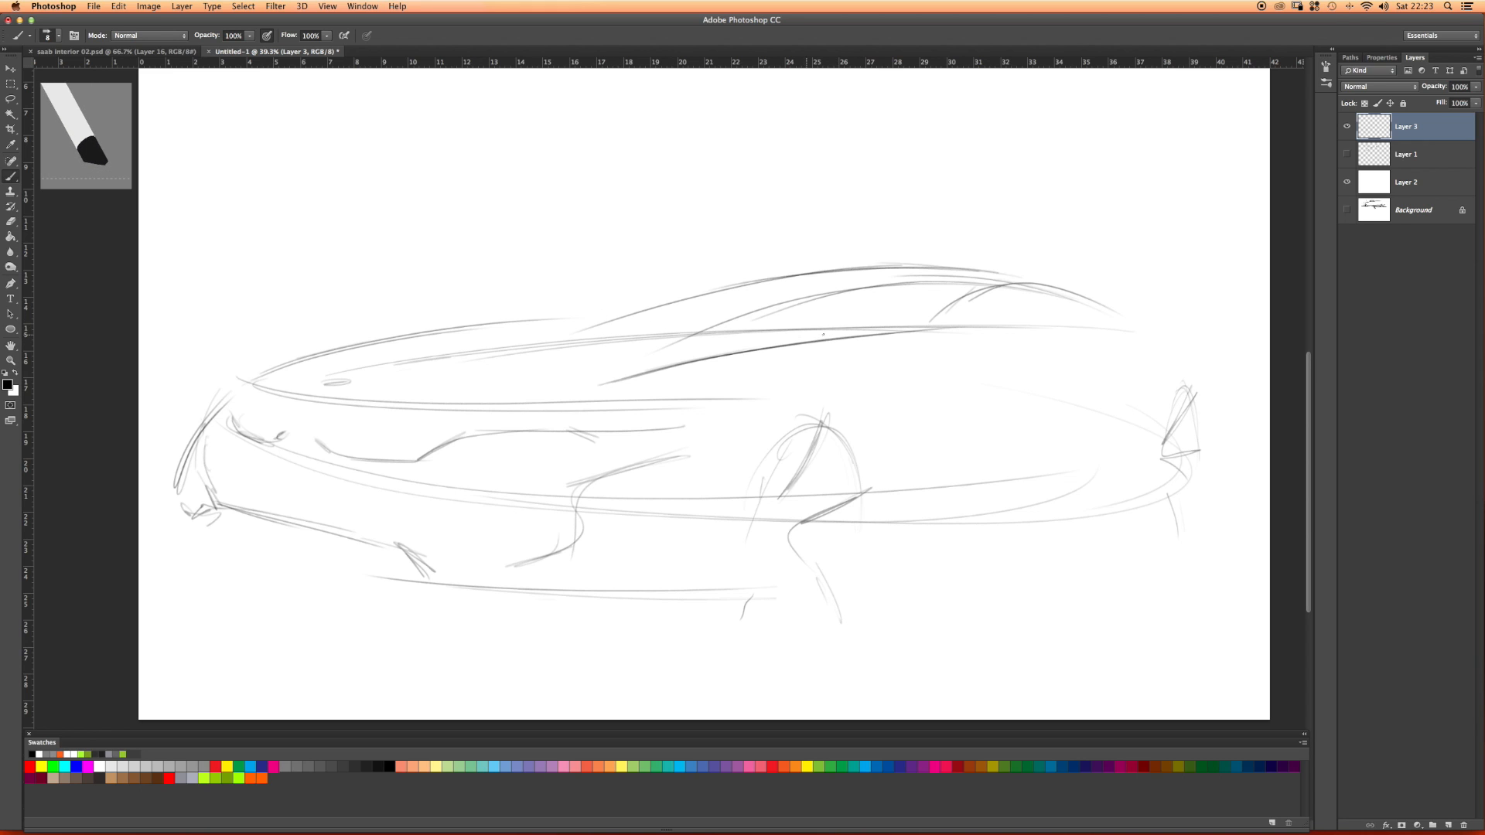
{"action": "left_click_drag", "start_coordinate": [915, 317], "coordinate": [553, 318]}
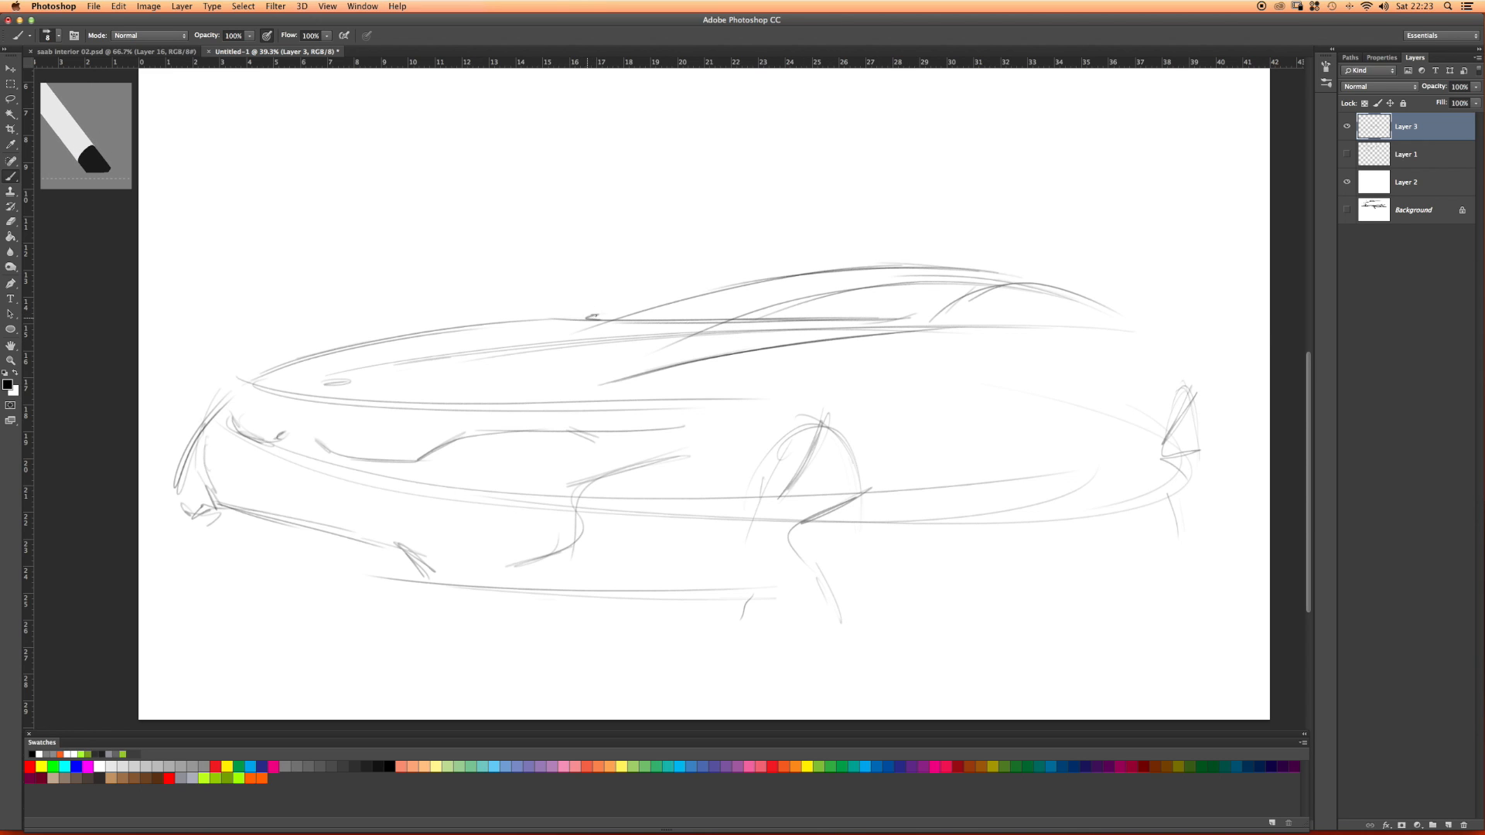
{"action": "left_click_drag", "start_coordinate": [593, 318], "coordinate": [621, 321]}
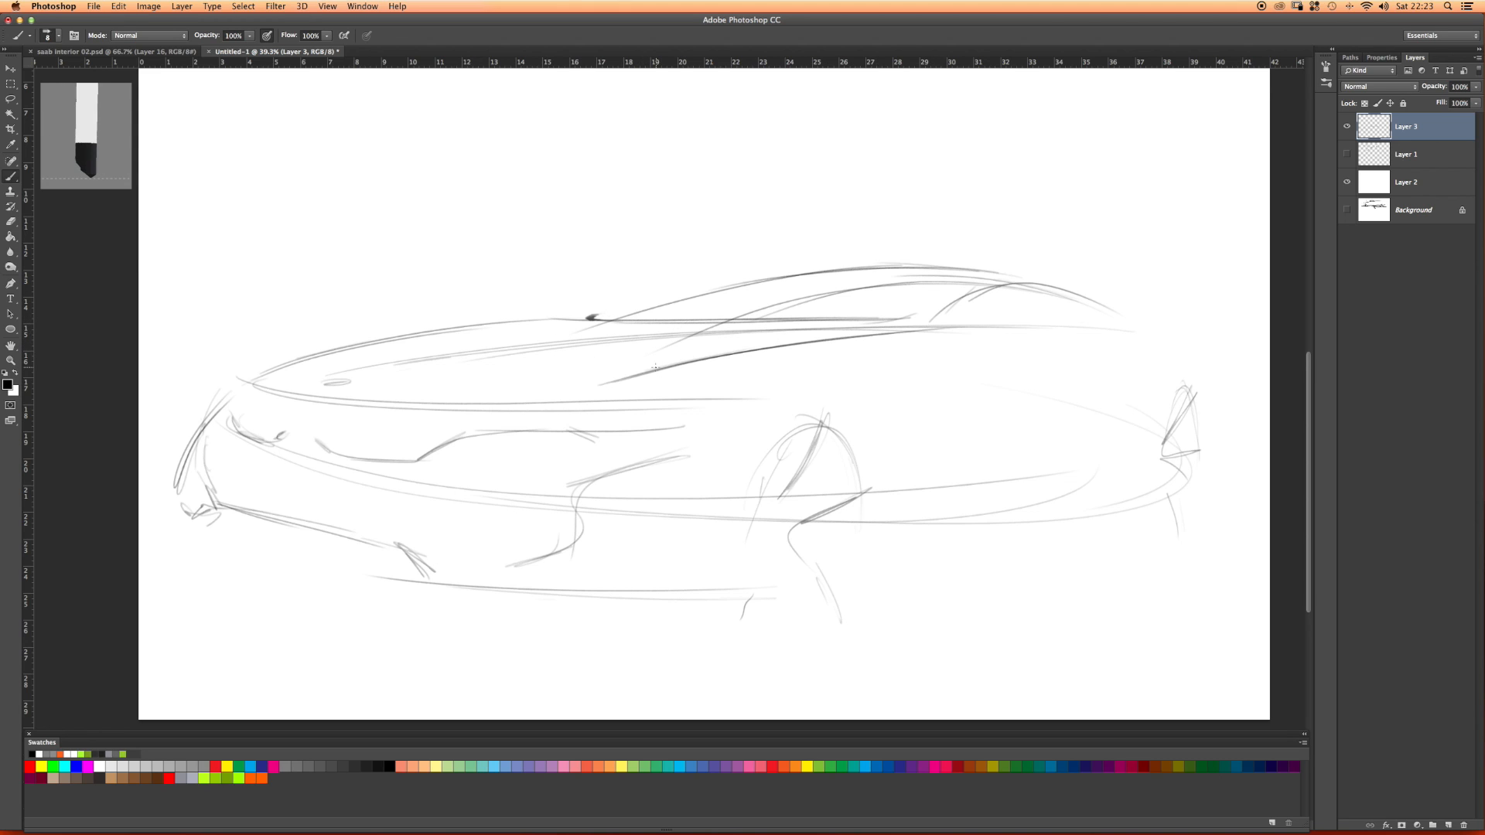
Step: Sketch the side sill lines between the wheels and strengthen the front lip up to the front wheel
{"action": "left_click_drag", "start_coordinate": [854, 596], "coordinate": [866, 577]}
{"action": "left_click_drag", "start_coordinate": [1108, 499], "coordinate": [865, 578]}
{"action": "left_click_drag", "start_coordinate": [1111, 489], "coordinate": [761, 578]}
{"action": "left_click_drag", "start_coordinate": [854, 594], "coordinate": [874, 563]}
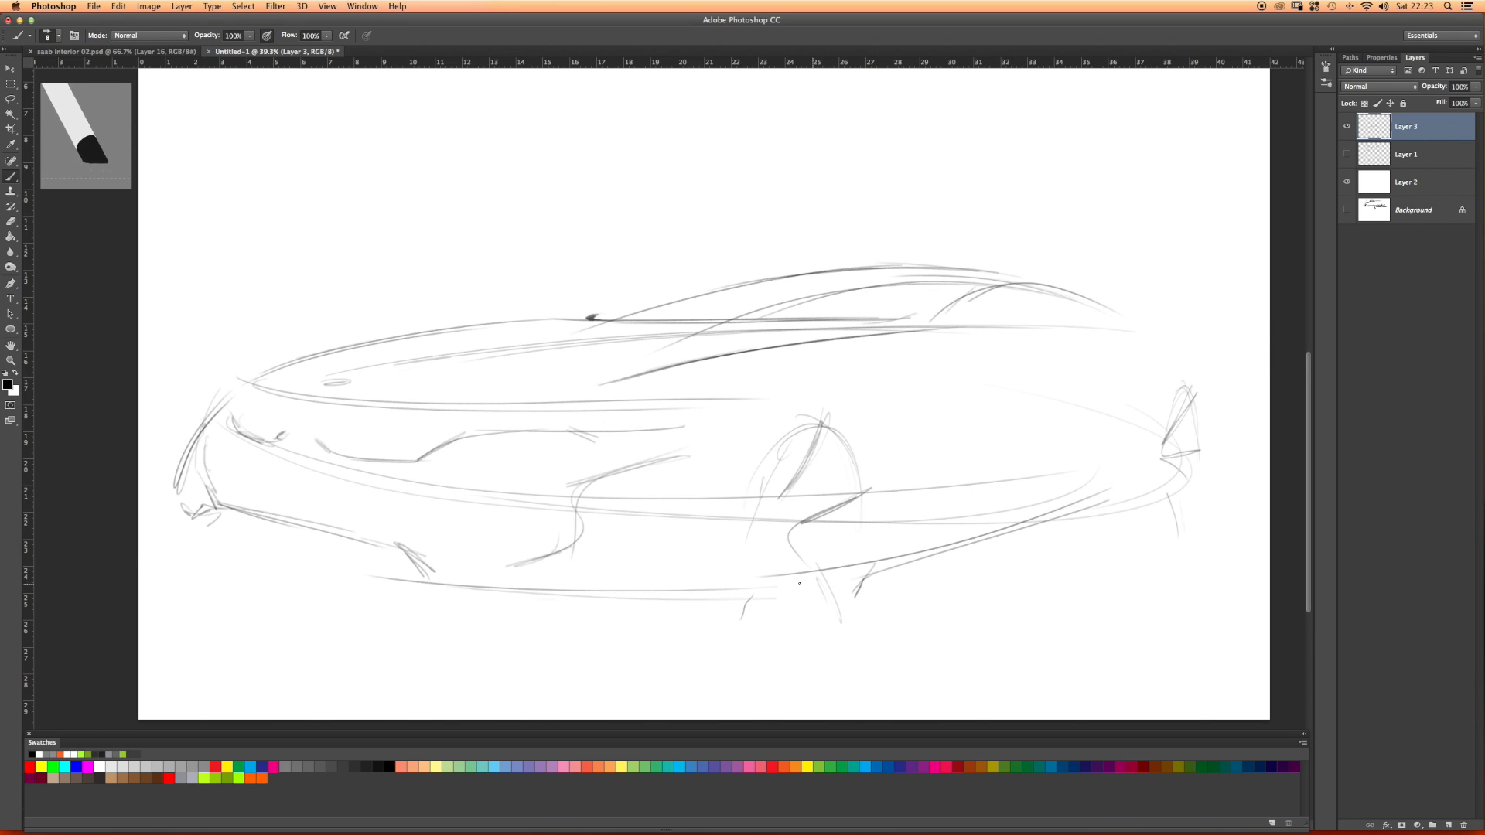
{"action": "mouse_move", "coordinate": [740, 618]}
{"action": "left_mouse_down"}
{"action": "mouse_move", "coordinate": [673, 582]}
{"action": "mouse_move", "coordinate": [431, 583]}
{"action": "left_mouse_up"}
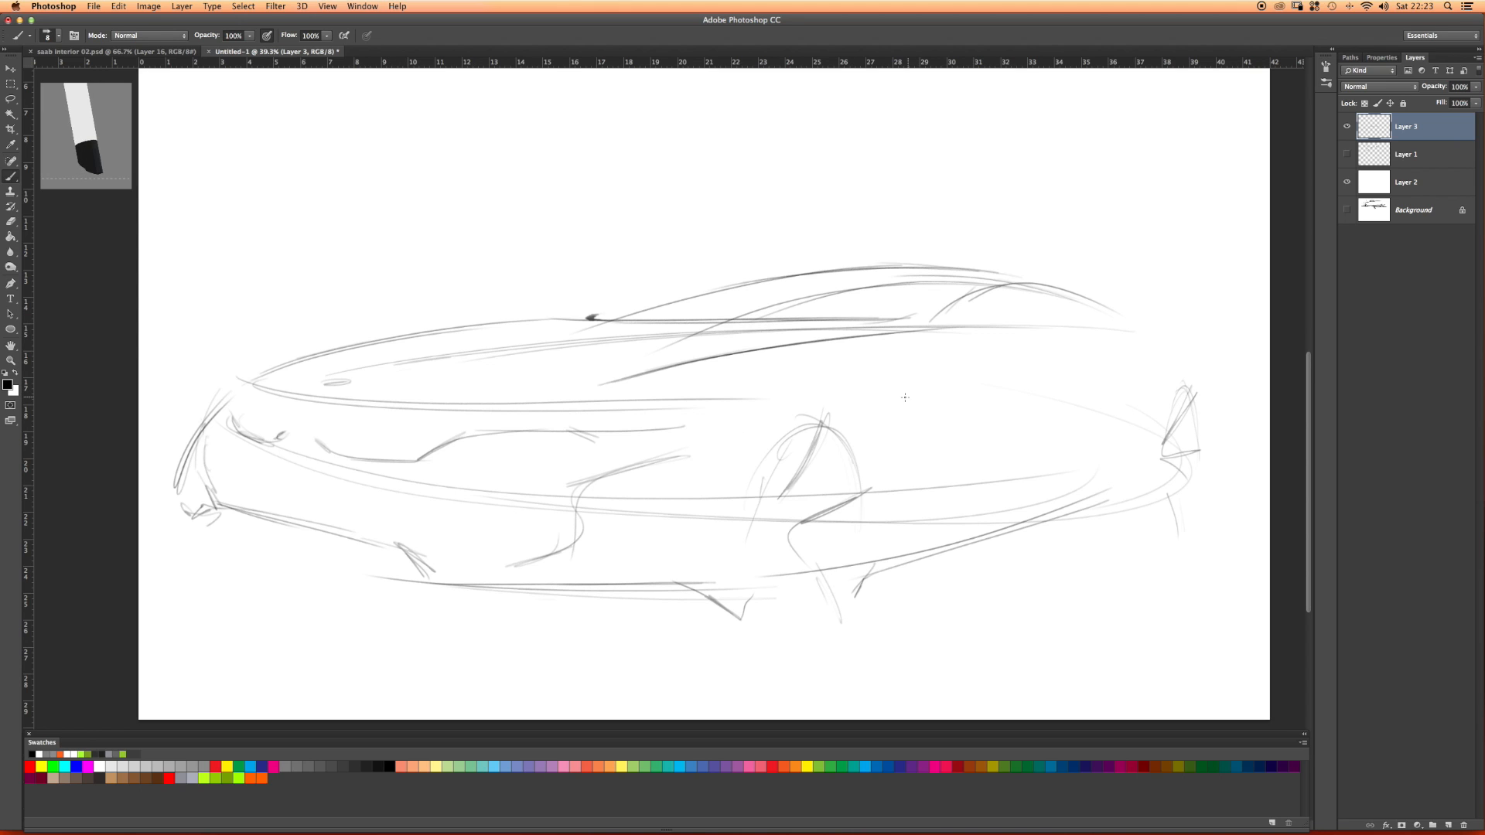
Step: Sketch the side shoulder line, a light outline on the rear end, the roofline's tail and small wedge shapes at both wheel bases
{"action": "left_click_drag", "start_coordinate": [710, 403], "coordinate": [1056, 385]}
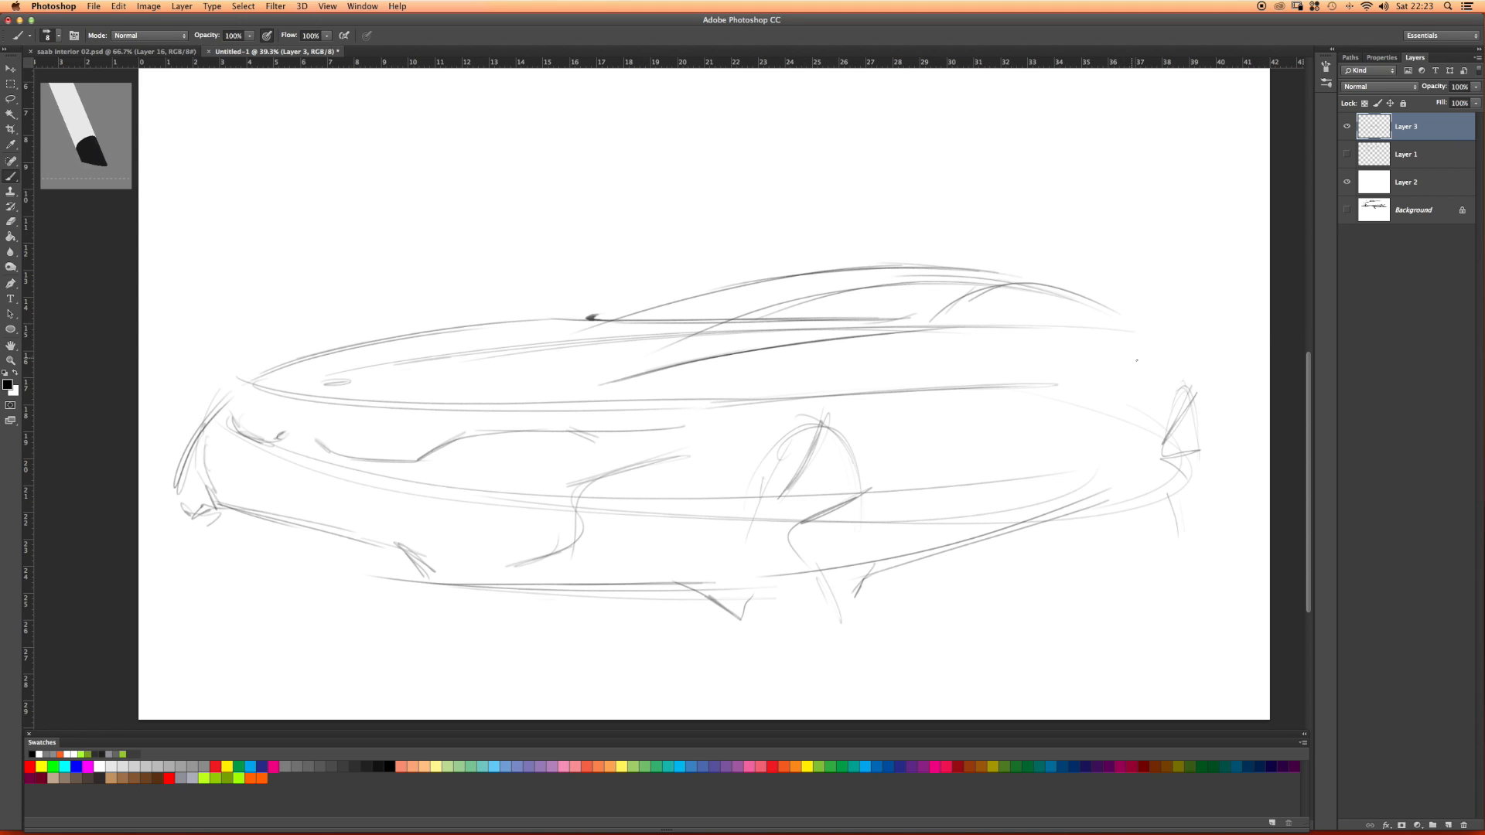
{"action": "mouse_move", "coordinate": [1167, 370]}
{"action": "left_mouse_down"}
{"action": "mouse_move", "coordinate": [1166, 339]}
{"action": "mouse_move", "coordinate": [1179, 367]}
{"action": "mouse_move", "coordinate": [1111, 356]}
{"action": "left_mouse_up"}
{"action": "mouse_move", "coordinate": [1099, 306]}
{"action": "left_mouse_down"}
{"action": "mouse_move", "coordinate": [1139, 318]}
{"action": "mouse_move", "coordinate": [1093, 306]}
{"action": "left_mouse_up"}
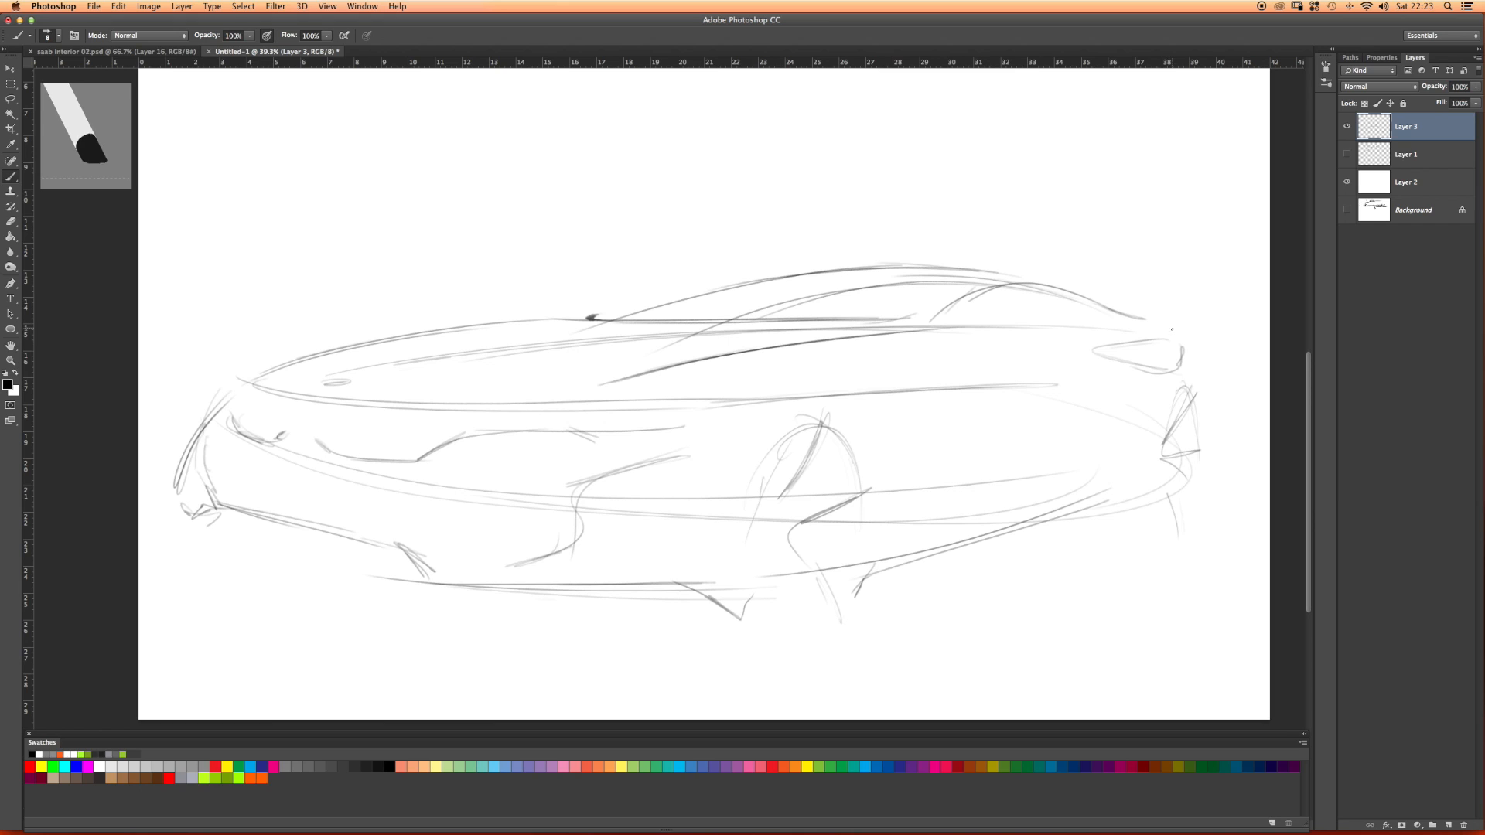
{"action": "left_click_drag", "start_coordinate": [1143, 519], "coordinate": [1174, 535]}
{"action": "mouse_move", "coordinate": [705, 594]}
{"action": "left_mouse_down"}
{"action": "mouse_move", "coordinate": [724, 615]}
{"action": "mouse_move", "coordinate": [706, 589]}
{"action": "left_mouse_up"}
Step: Strengthen the far front corner, the lower bumper edge, both headlight outlines and the bonnet's front edge
{"action": "mouse_move", "coordinate": [234, 377]}
{"action": "left_mouse_down"}
{"action": "mouse_move", "coordinate": [192, 532]}
{"action": "mouse_move", "coordinate": [231, 509]}
{"action": "mouse_move", "coordinate": [441, 546]}
{"action": "mouse_move", "coordinate": [571, 590]}
{"action": "left_mouse_up"}
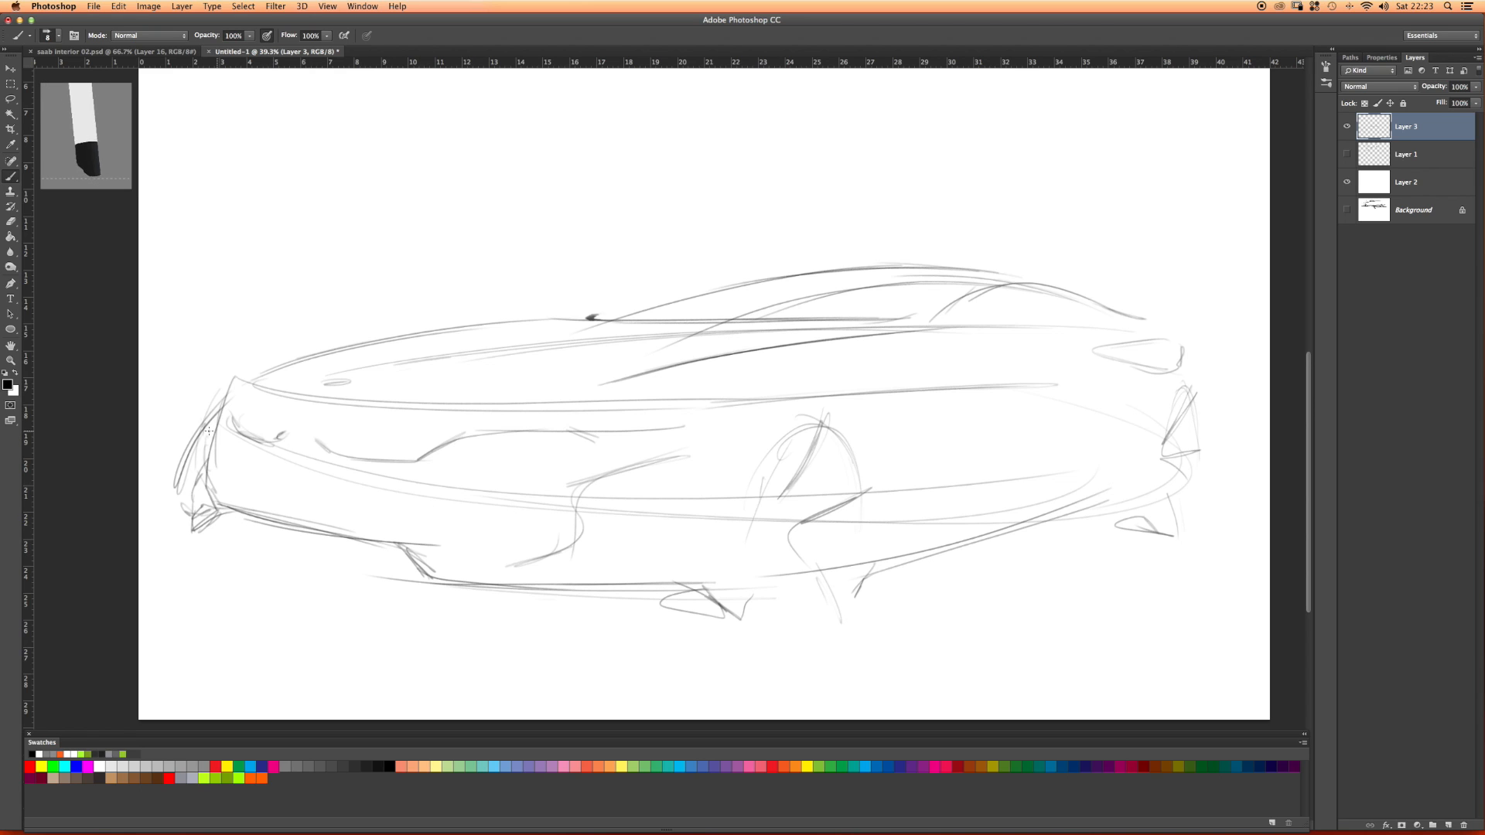
{"action": "mouse_move", "coordinate": [276, 432]}
{"action": "left_mouse_down"}
{"action": "mouse_move", "coordinate": [230, 419]}
{"action": "mouse_move", "coordinate": [258, 442]}
{"action": "mouse_move", "coordinate": [354, 462]}
{"action": "mouse_move", "coordinate": [319, 456]}
{"action": "mouse_move", "coordinate": [418, 461]}
{"action": "mouse_move", "coordinate": [456, 436]}
{"action": "left_mouse_up"}
{"action": "mouse_move", "coordinate": [246, 378]}
{"action": "left_mouse_down"}
{"action": "mouse_move", "coordinate": [308, 401]}
{"action": "mouse_move", "coordinate": [663, 403]}
{"action": "left_mouse_up"}
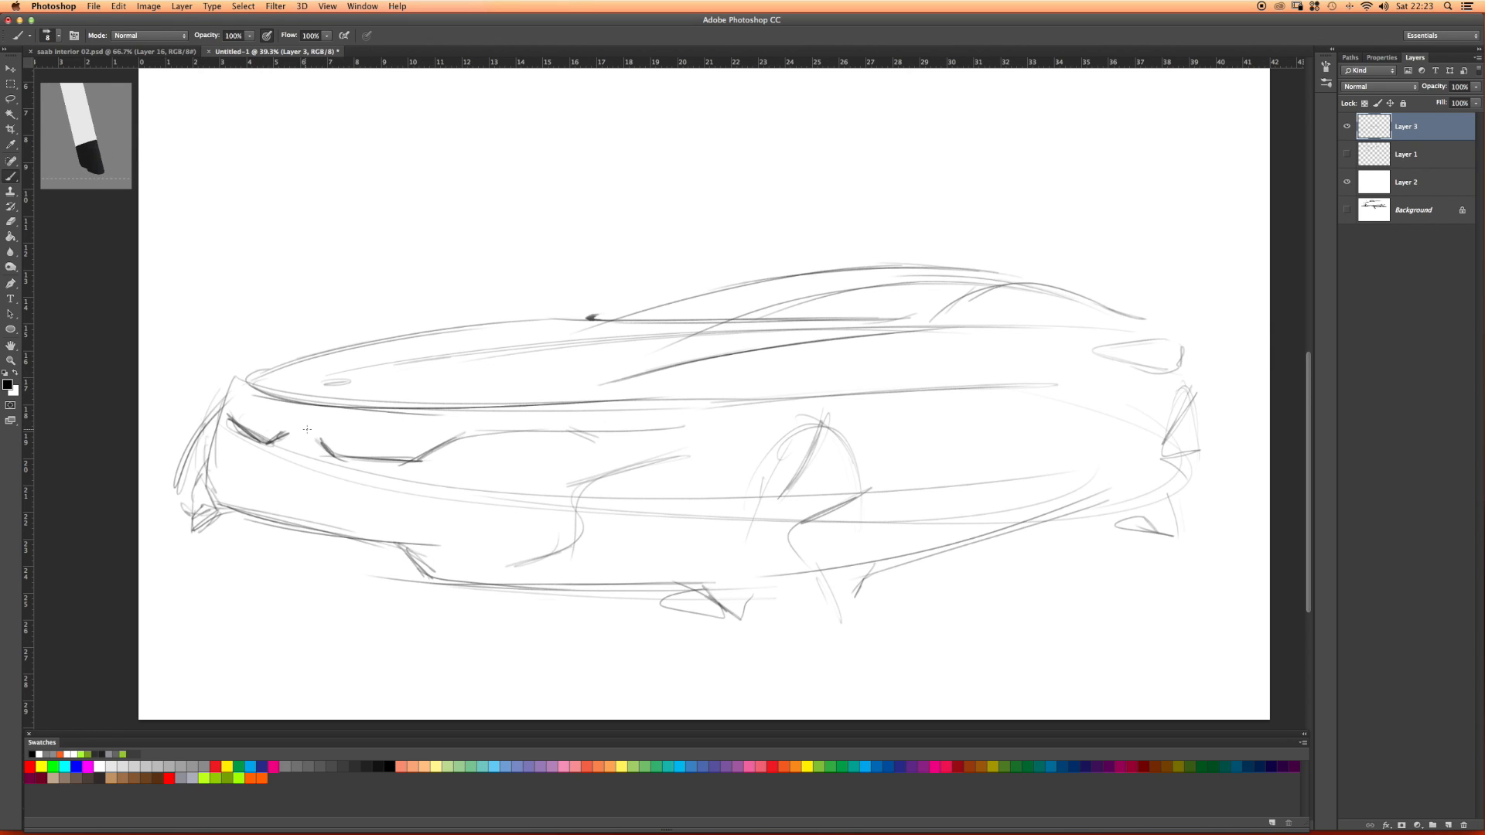
Step: Sketch windscreen and bonnet creases sweeping from the roof to the nose and continue with a centre line down the front face
{"action": "mouse_move", "coordinate": [812, 278]}
{"action": "left_mouse_down"}
{"action": "mouse_move", "coordinate": [952, 268]}
{"action": "mouse_move", "coordinate": [541, 338]}
{"action": "left_mouse_up"}
{"action": "left_click_drag", "start_coordinate": [631, 320], "coordinate": [293, 401]}
{"action": "mouse_move", "coordinate": [369, 374]}
{"action": "left_mouse_down"}
{"action": "mouse_move", "coordinate": [295, 407]}
{"action": "mouse_move", "coordinate": [301, 426]}
{"action": "mouse_move", "coordinate": [310, 410]}
{"action": "mouse_move", "coordinate": [271, 539]}
{"action": "left_mouse_up"}
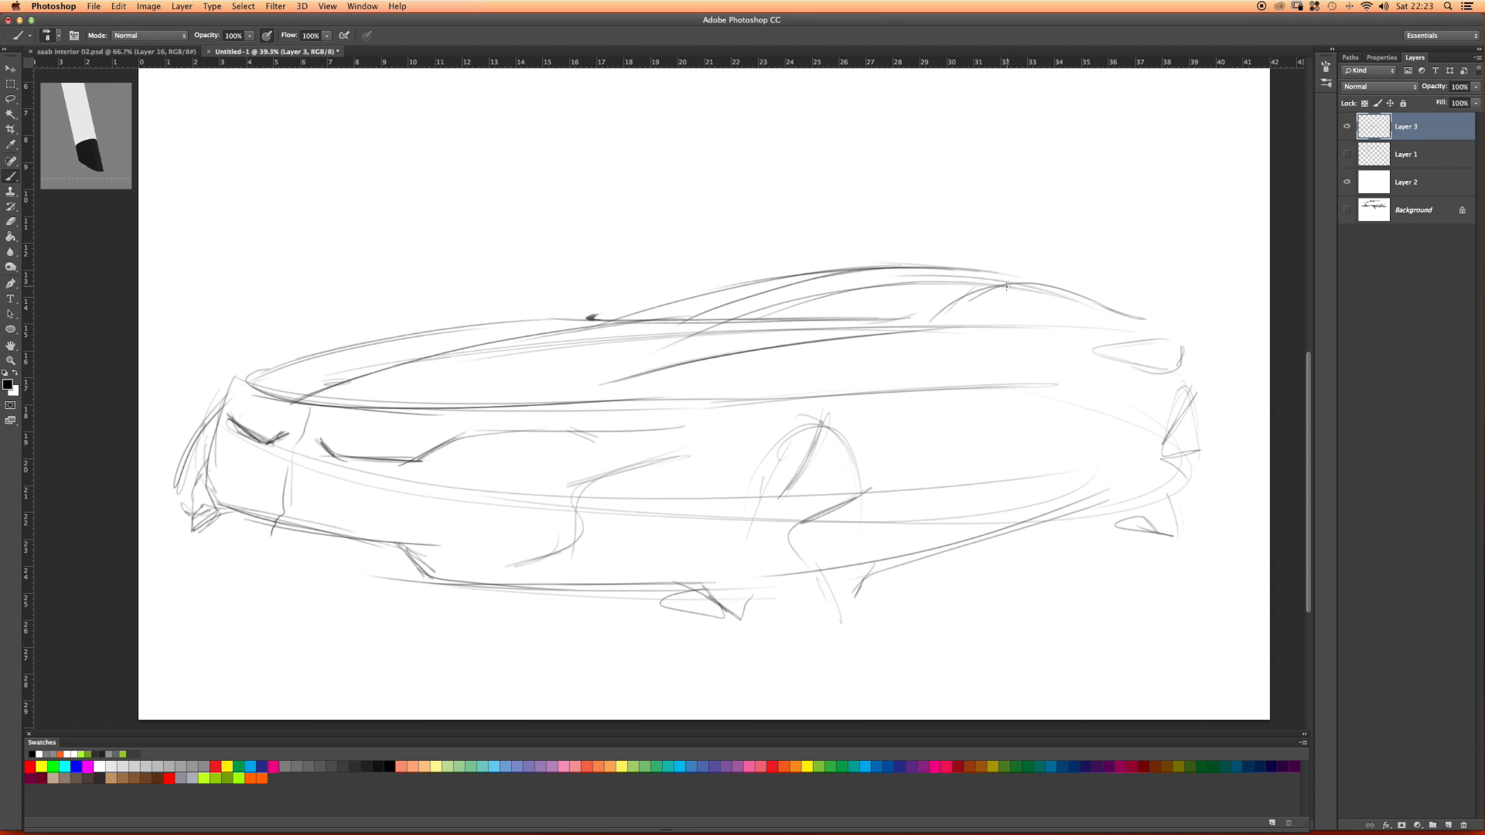
Step: Outline the side window and close the near headlight's outer corner beneath the bonnet edge
{"action": "mouse_move", "coordinate": [971, 313]}
{"action": "left_mouse_down"}
{"action": "mouse_move", "coordinate": [1006, 296]}
{"action": "mouse_move", "coordinate": [1101, 312]}
{"action": "mouse_move", "coordinate": [959, 325]}
{"action": "mouse_move", "coordinate": [988, 298]}
{"action": "left_mouse_up"}
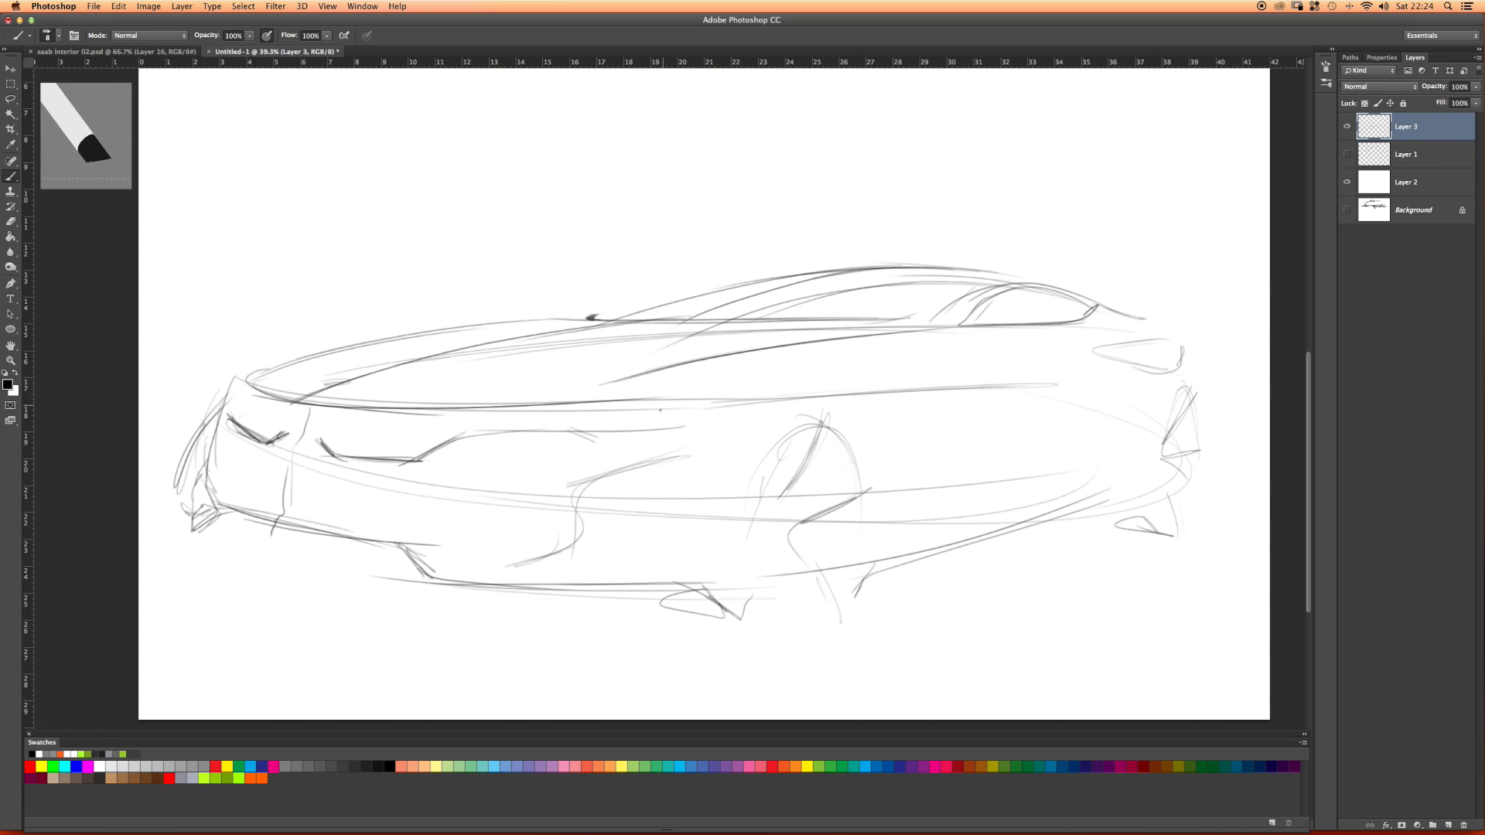
{"action": "mouse_move", "coordinate": [676, 404]}
{"action": "left_mouse_down"}
{"action": "mouse_move", "coordinate": [627, 434]}
{"action": "mouse_move", "coordinate": [480, 437]}
{"action": "mouse_move", "coordinate": [539, 404]}
{"action": "mouse_move", "coordinate": [401, 404]}
{"action": "left_mouse_up"}
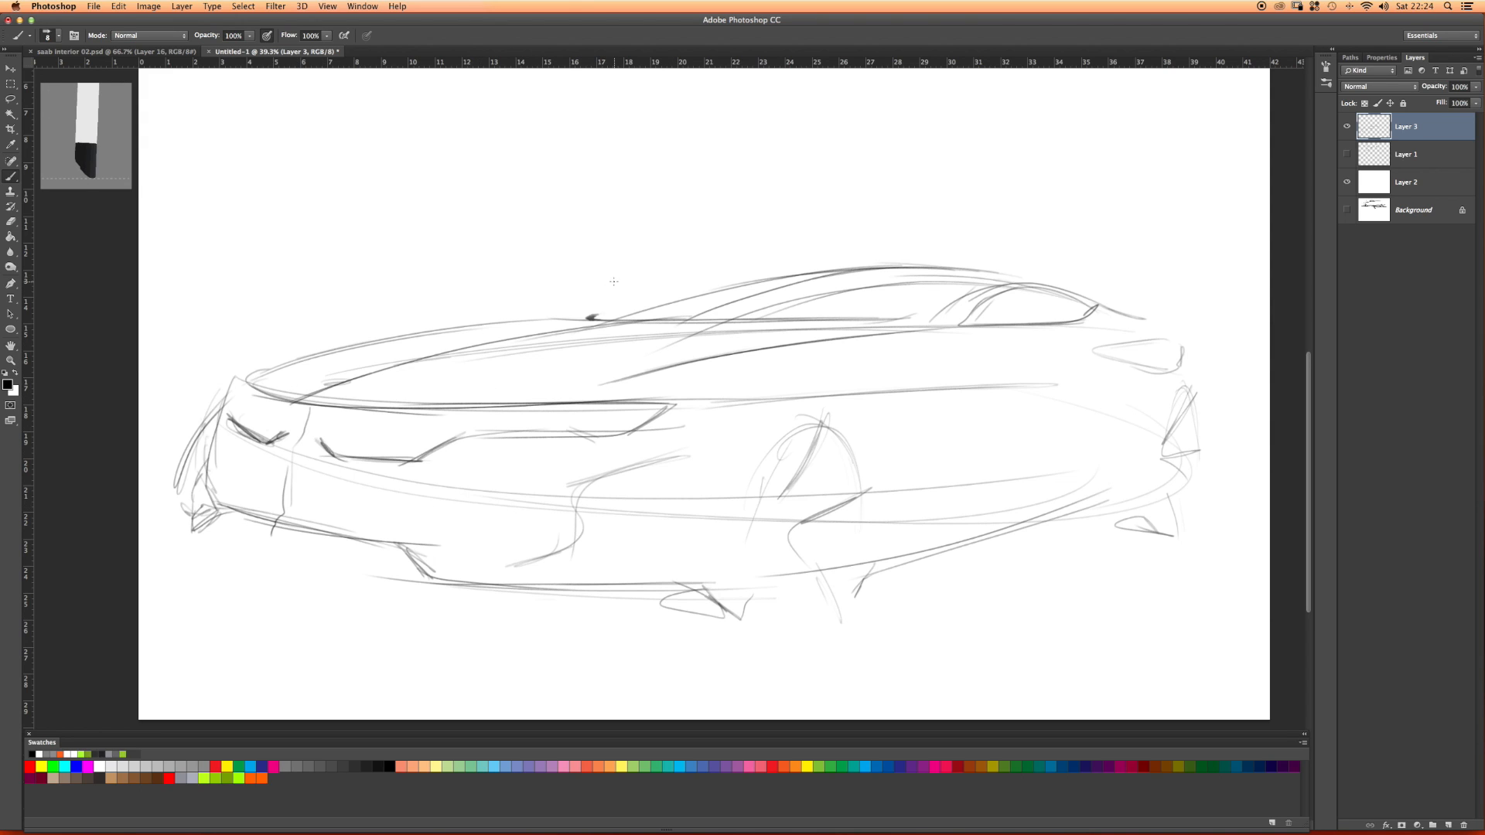
Step: Strengthen the far windscreen pillar, the front roofline, the bonnet's upper contour and the windscreen base
{"action": "mouse_move", "coordinate": [571, 325]}
{"action": "left_mouse_down"}
{"action": "mouse_move", "coordinate": [770, 275]}
{"action": "mouse_move", "coordinate": [909, 264]}
{"action": "left_mouse_up"}
{"action": "left_click_drag", "start_coordinate": [597, 312], "coordinate": [536, 322]}
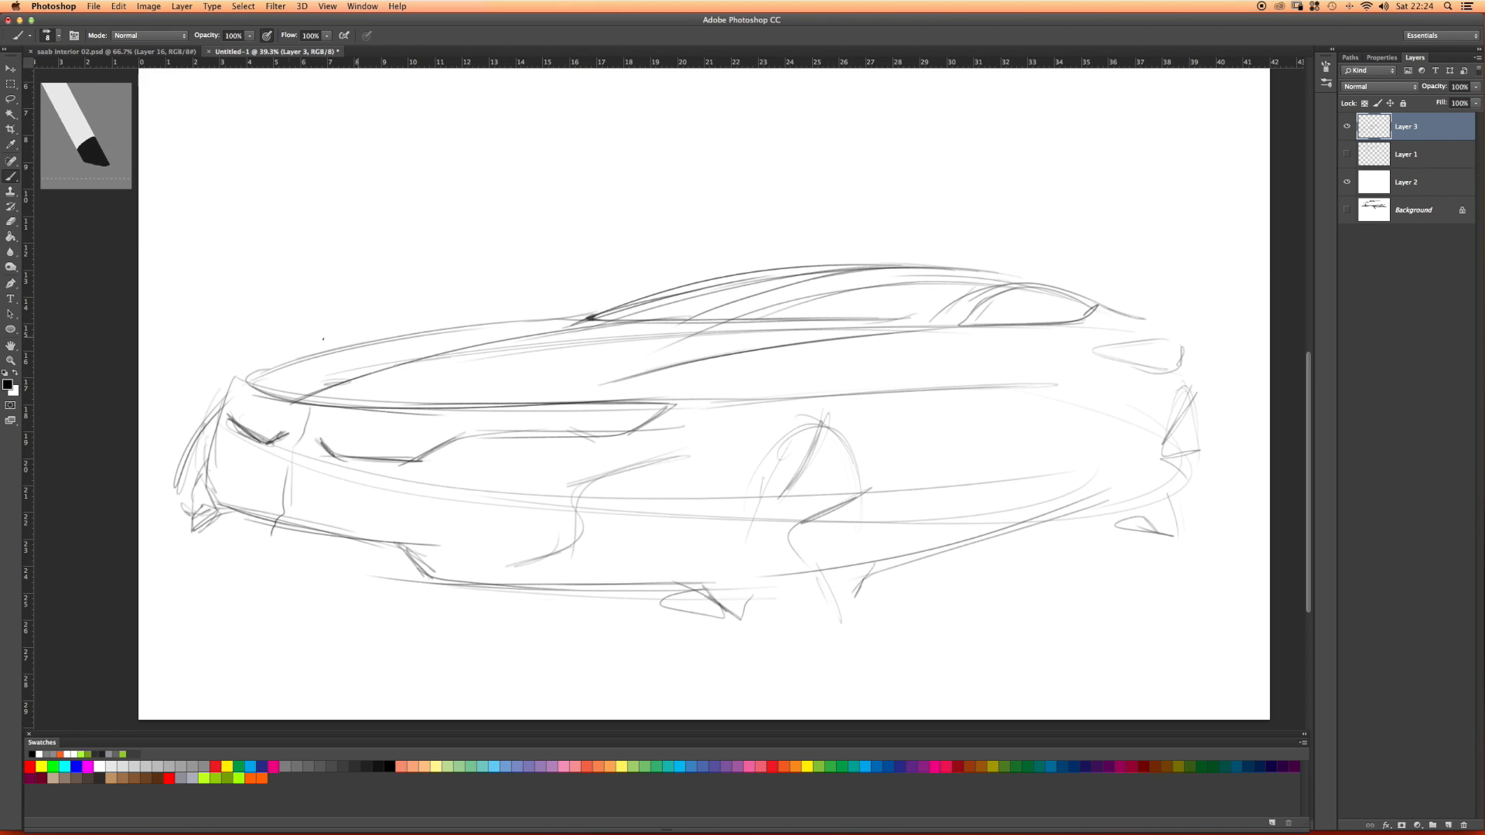
{"action": "mouse_move", "coordinate": [266, 370]}
{"action": "left_mouse_down"}
{"action": "mouse_move", "coordinate": [373, 339]}
{"action": "mouse_move", "coordinate": [544, 322]}
{"action": "left_mouse_up"}
{"action": "left_click_drag", "start_coordinate": [314, 352], "coordinate": [751, 283]}
{"action": "mouse_move", "coordinate": [588, 316]}
{"action": "left_mouse_down"}
{"action": "mouse_move", "coordinate": [921, 310]}
{"action": "mouse_move", "coordinate": [735, 320]}
{"action": "left_mouse_up"}
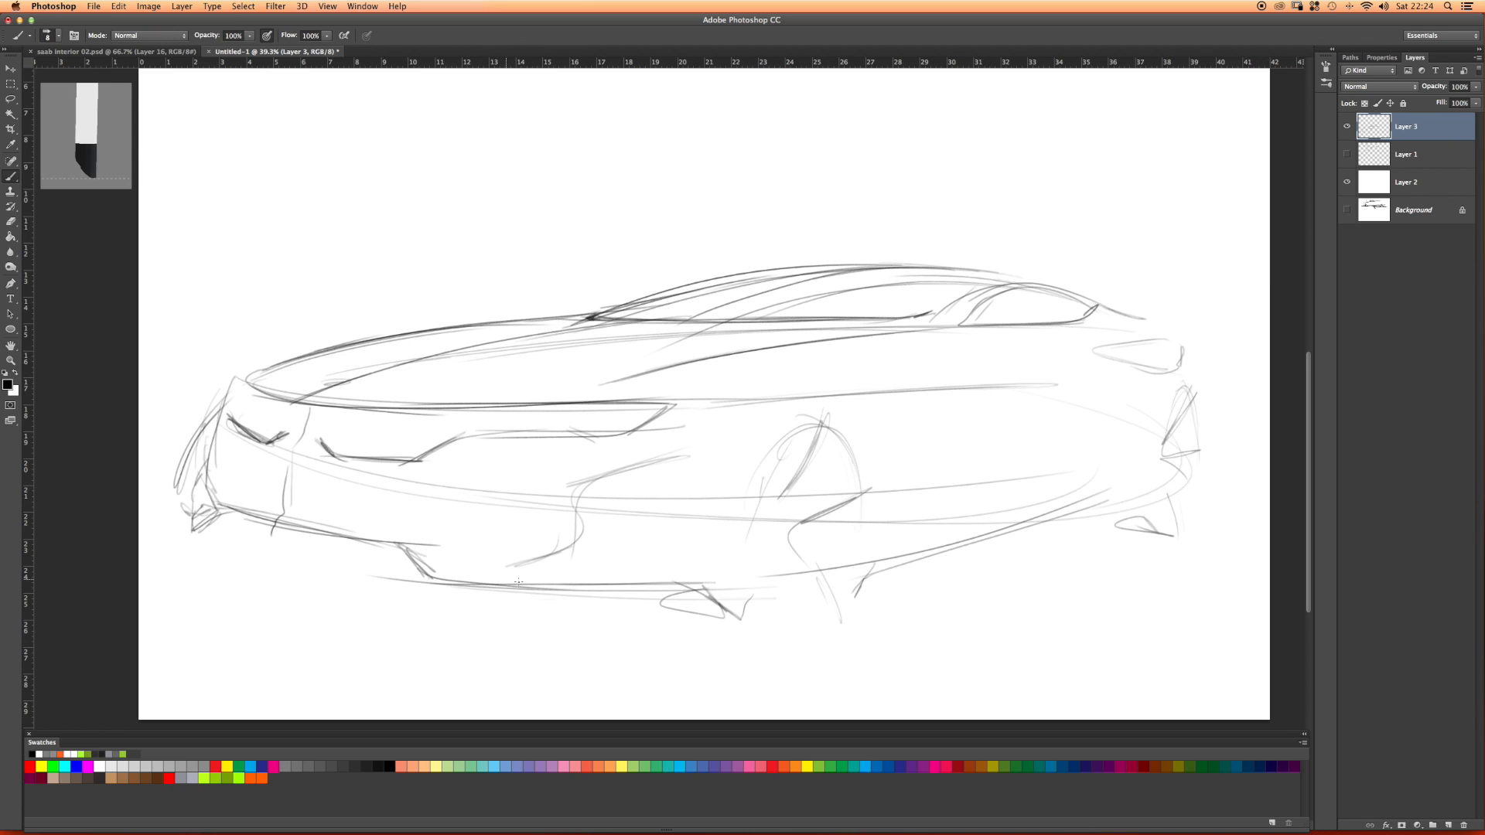
Step: Darken the side sill lines behind the front wheel and the front lip along the bottom of the bumper
{"action": "left_click_drag", "start_coordinate": [1126, 500], "coordinate": [1054, 516]}
{"action": "left_click_drag", "start_coordinate": [1123, 487], "coordinate": [906, 576]}
{"action": "left_click_drag", "start_coordinate": [1071, 510], "coordinate": [764, 572]}
{"action": "mouse_move", "coordinate": [1005, 523]}
{"action": "left_mouse_down"}
{"action": "mouse_move", "coordinate": [801, 577]}
{"action": "mouse_move", "coordinate": [857, 581]}
{"action": "mouse_move", "coordinate": [872, 564]}
{"action": "left_mouse_up"}
{"action": "mouse_move", "coordinate": [681, 583]}
{"action": "left_mouse_down"}
{"action": "mouse_move", "coordinate": [729, 607]}
{"action": "mouse_move", "coordinate": [622, 590]}
{"action": "left_mouse_up"}
{"action": "left_click_drag", "start_coordinate": [674, 588], "coordinate": [729, 619]}
{"action": "mouse_move", "coordinate": [415, 573]}
{"action": "left_mouse_down"}
{"action": "mouse_move", "coordinate": [740, 584]}
{"action": "mouse_move", "coordinate": [416, 578]}
{"action": "mouse_move", "coordinate": [710, 589]}
{"action": "left_mouse_up"}
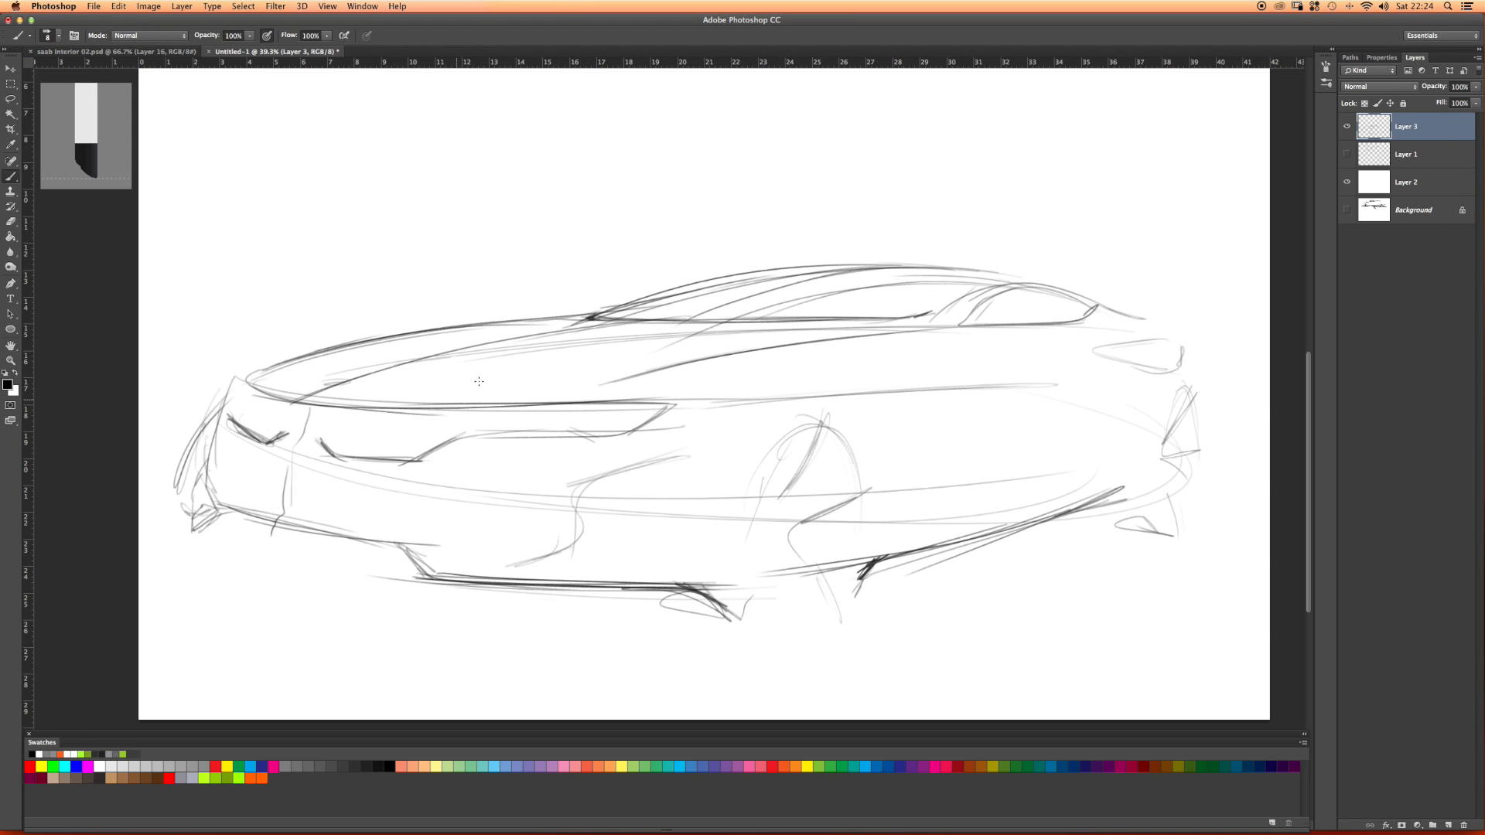
Step: Darken the near headlight's upper edge and outer corner, and strengthen its stepped lower outline
{"action": "left_click_drag", "start_coordinate": [613, 402], "coordinate": [674, 404]}
{"action": "left_click_drag", "start_coordinate": [546, 405], "coordinate": [669, 402]}
{"action": "left_click_drag", "start_coordinate": [437, 405], "coordinate": [666, 402]}
{"action": "mouse_move", "coordinate": [363, 415]}
{"action": "left_mouse_down"}
{"action": "mouse_move", "coordinate": [635, 409]}
{"action": "mouse_move", "coordinate": [631, 433]}
{"action": "mouse_move", "coordinate": [311, 467]}
{"action": "left_mouse_up"}
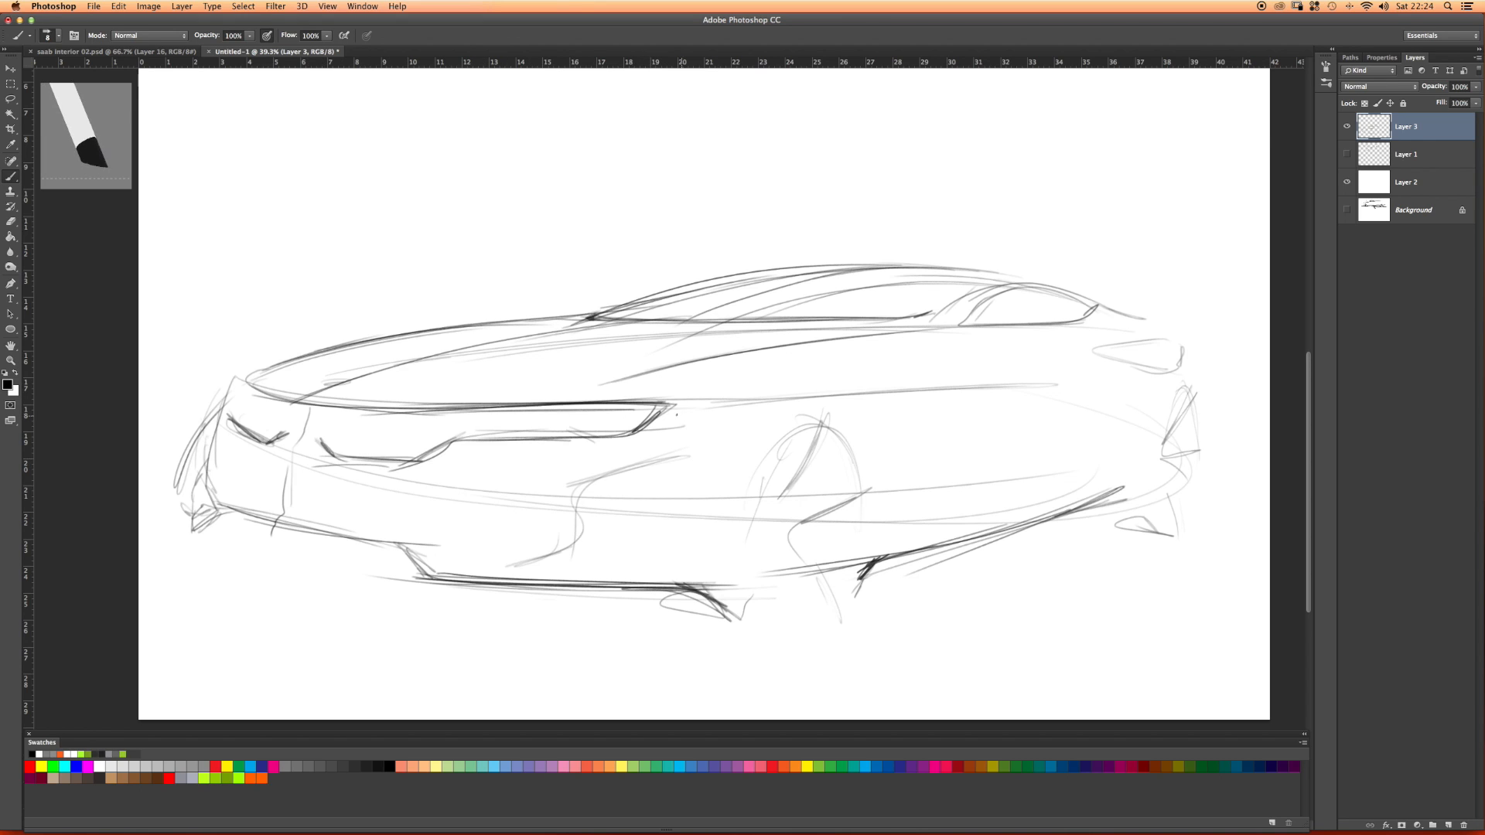
Step: Darken the windscreen base and near pillar, and draw an oval side mirror over the side window
{"action": "left_click_drag", "start_coordinate": [596, 318], "coordinate": [867, 319]}
{"action": "mouse_move", "coordinate": [650, 321]}
{"action": "left_mouse_down"}
{"action": "mouse_move", "coordinate": [958, 311]}
{"action": "mouse_move", "coordinate": [945, 309]}
{"action": "left_mouse_up"}
{"action": "mouse_move", "coordinate": [1045, 288]}
{"action": "left_mouse_down"}
{"action": "mouse_move", "coordinate": [937, 312]}
{"action": "mouse_move", "coordinate": [1058, 313]}
{"action": "mouse_move", "coordinate": [977, 319]}
{"action": "mouse_move", "coordinate": [996, 311]}
{"action": "mouse_move", "coordinate": [1036, 399]}
{"action": "left_mouse_up"}
Step: Sketch a curved, tapering vent on the body side below the mirror and fill its upper part with hatching
{"action": "mouse_move", "coordinate": [989, 325]}
{"action": "left_mouse_down"}
{"action": "mouse_move", "coordinate": [1030, 345]}
{"action": "mouse_move", "coordinate": [1063, 391]}
{"action": "left_mouse_up"}
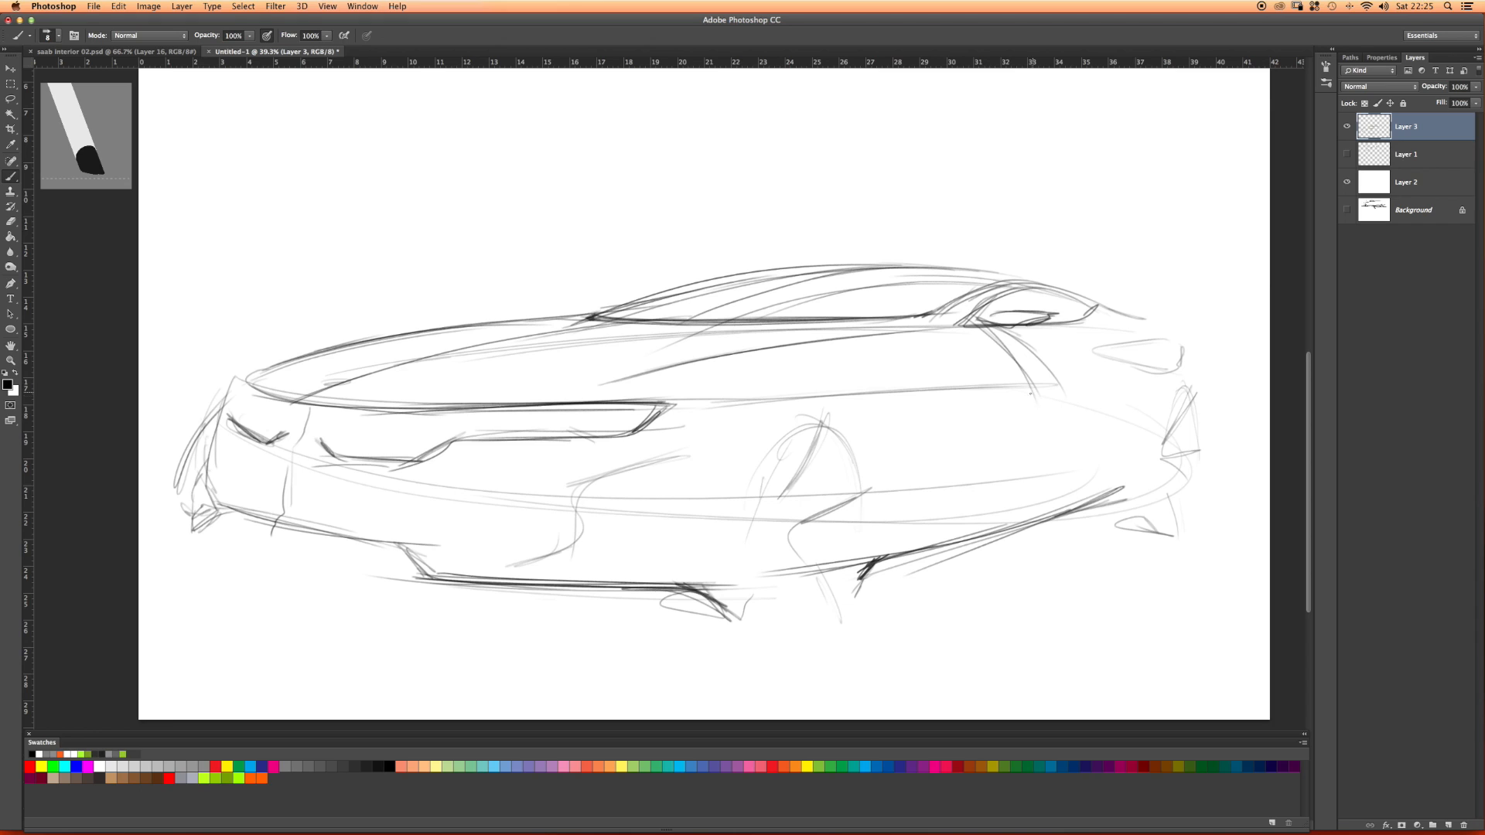
{"action": "mouse_move", "coordinate": [1034, 387]}
{"action": "left_mouse_down"}
{"action": "mouse_move", "coordinate": [1058, 464]}
{"action": "mouse_move", "coordinate": [1053, 417]}
{"action": "left_mouse_up"}
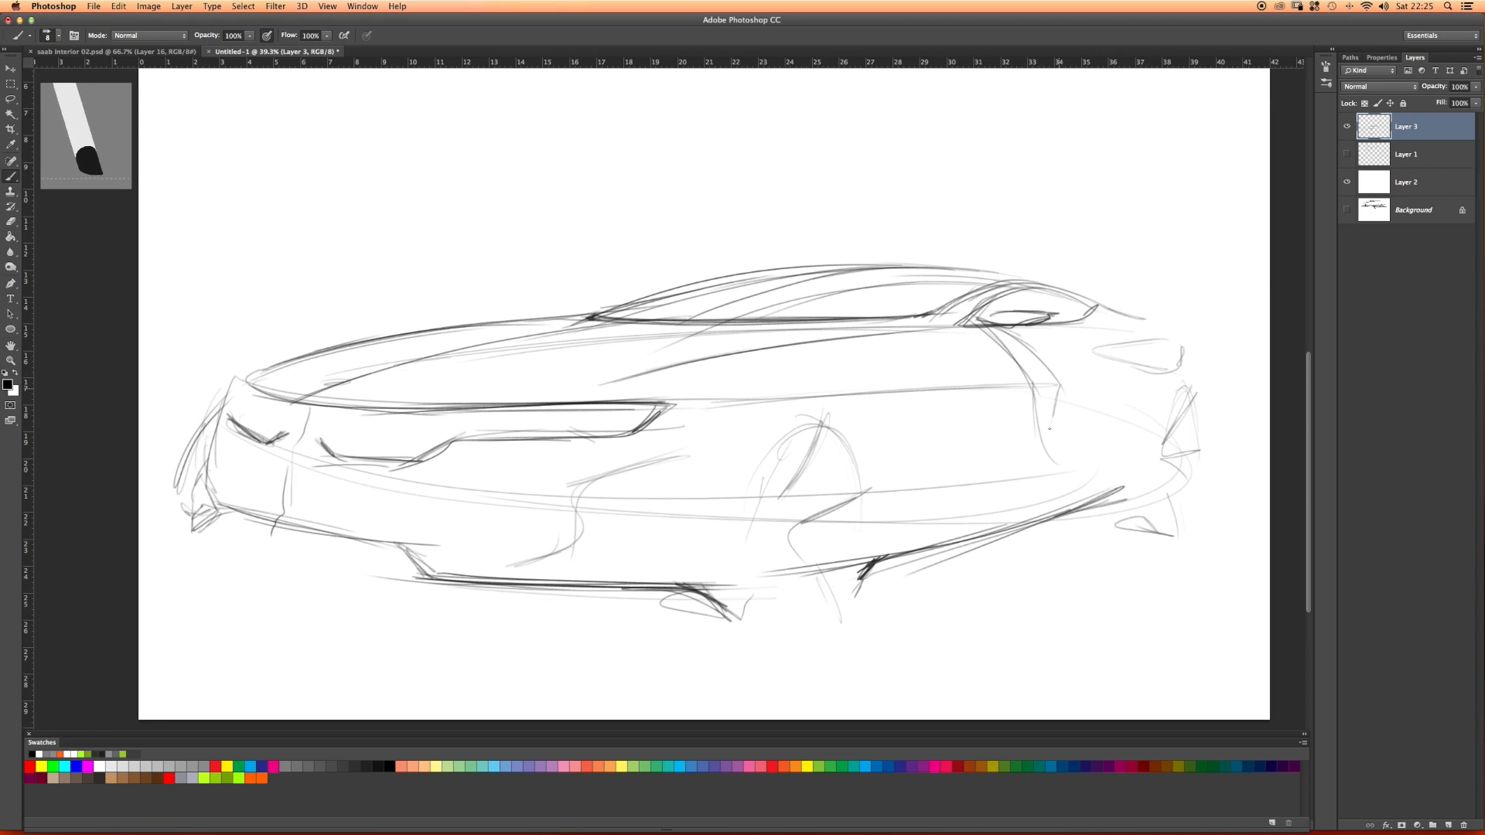
{"action": "mouse_move", "coordinate": [1008, 334]}
{"action": "left_mouse_down"}
{"action": "mouse_move", "coordinate": [1035, 362]}
{"action": "mouse_move", "coordinate": [1037, 401]}
{"action": "left_mouse_up"}
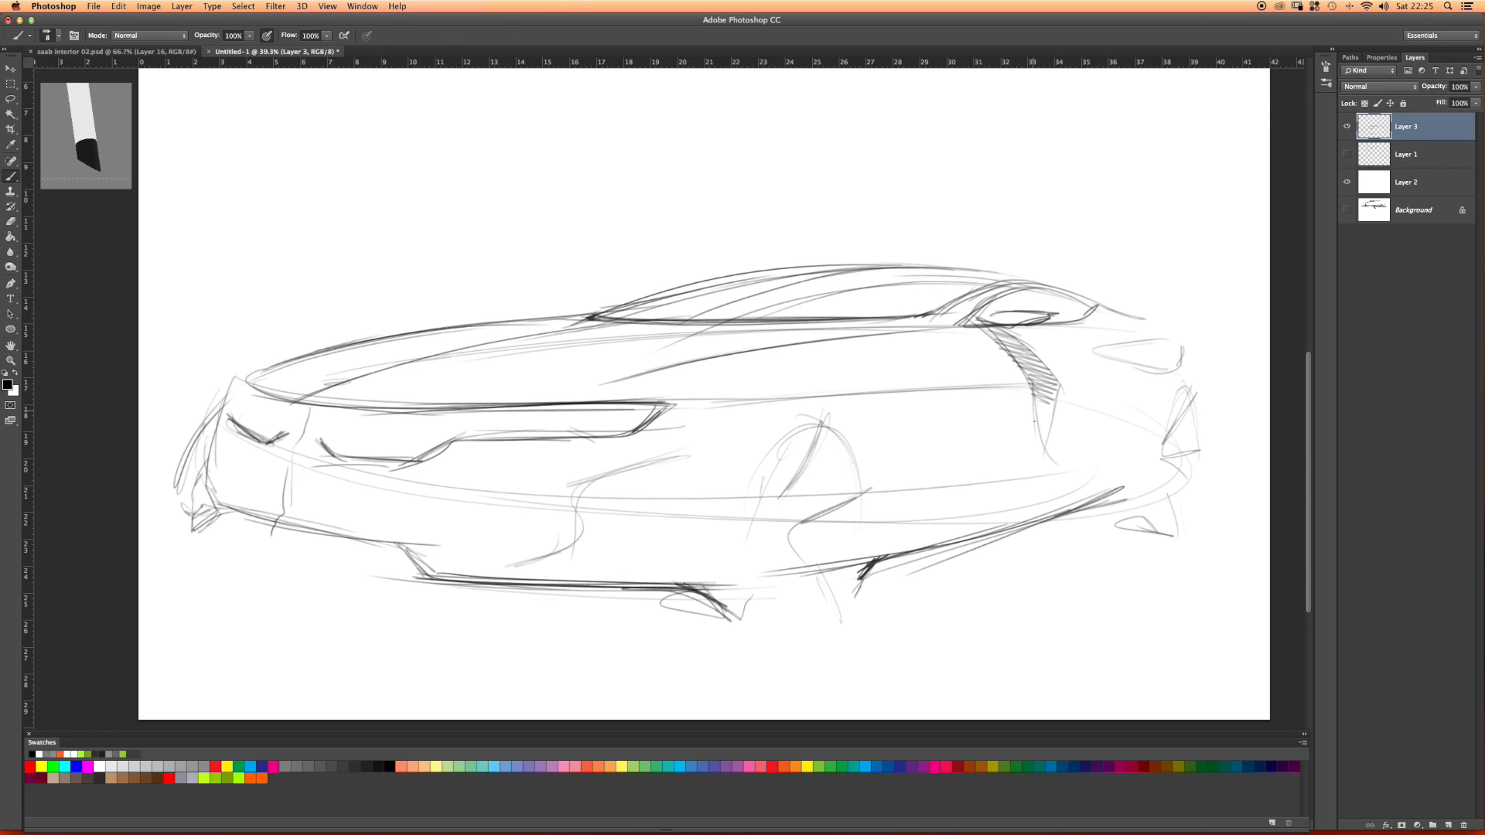
Step: Strengthen the shoulder line across the body side and add a lower side line that kicks up towards the rear wheel
{"action": "left_click_drag", "start_coordinate": [963, 387], "coordinate": [1081, 384]}
{"action": "left_click_drag", "start_coordinate": [781, 394], "coordinate": [1106, 383]}
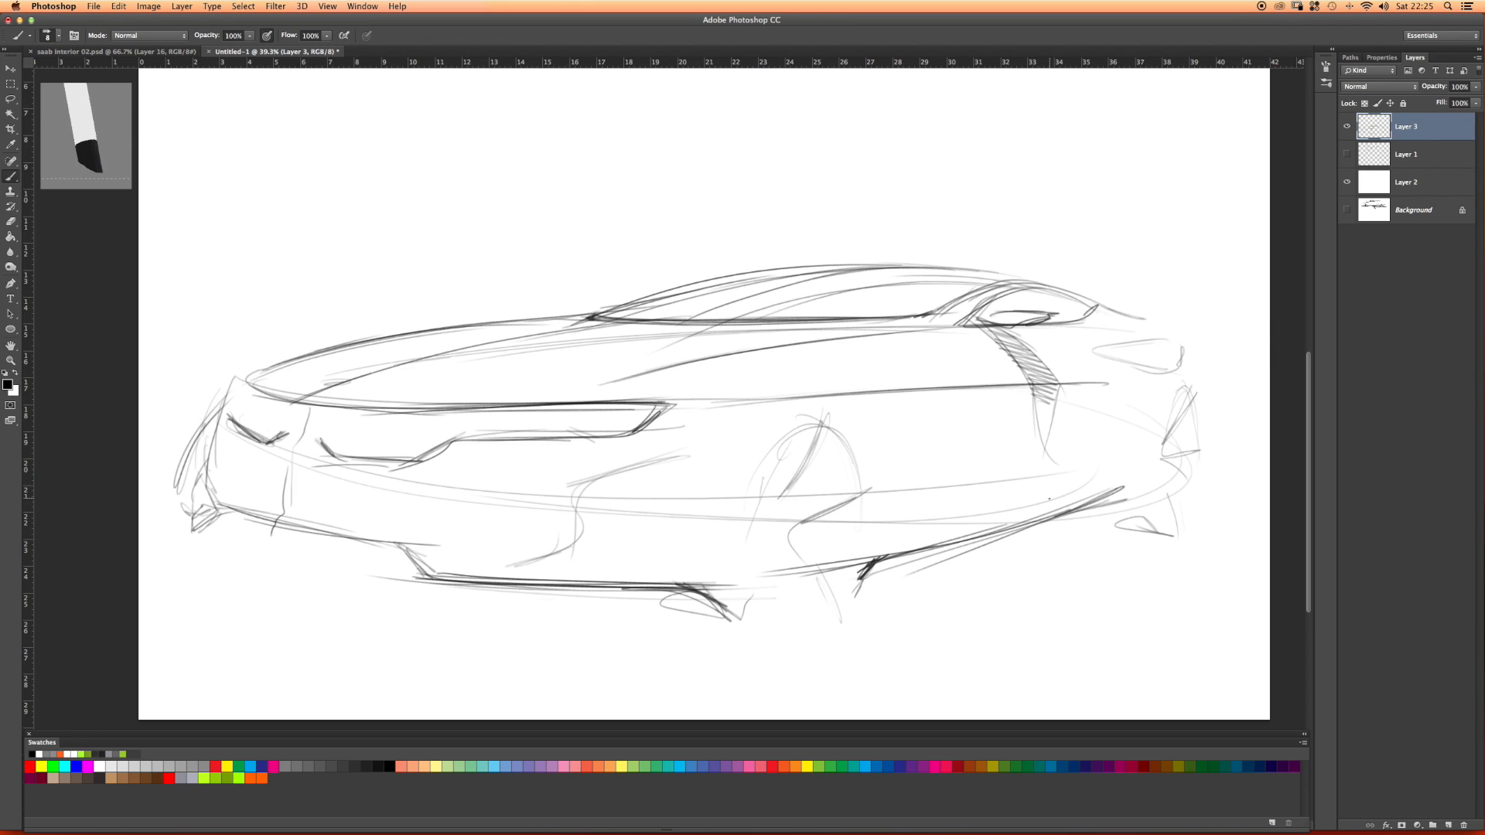
{"action": "mouse_move", "coordinate": [1037, 500]}
{"action": "left_mouse_down"}
{"action": "mouse_move", "coordinate": [1093, 457]}
{"action": "mouse_move", "coordinate": [986, 520]}
{"action": "mouse_move", "coordinate": [750, 559]}
{"action": "left_mouse_up"}
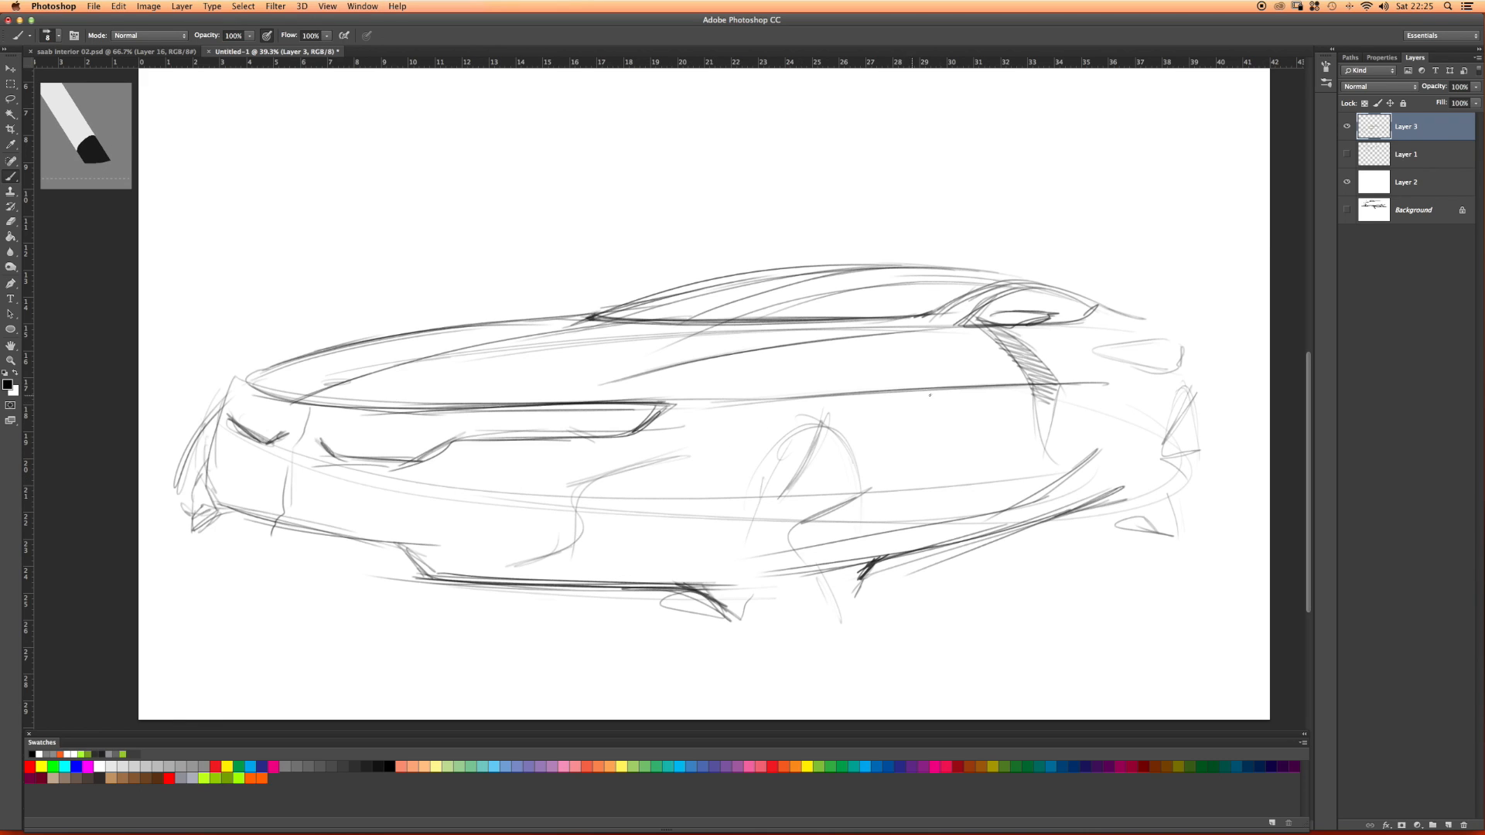
Step: Sketch a long crease from the side vent forward to the bumper and reinforce the bumper's near-side edge down to the lip
{"action": "left_click_drag", "start_coordinate": [1096, 385], "coordinate": [620, 460]}
{"action": "mouse_move", "coordinate": [1044, 391]}
{"action": "left_mouse_down"}
{"action": "mouse_move", "coordinate": [794, 425]}
{"action": "mouse_move", "coordinate": [527, 491]}
{"action": "mouse_move", "coordinate": [563, 546]}
{"action": "mouse_move", "coordinate": [456, 583]}
{"action": "left_mouse_up"}
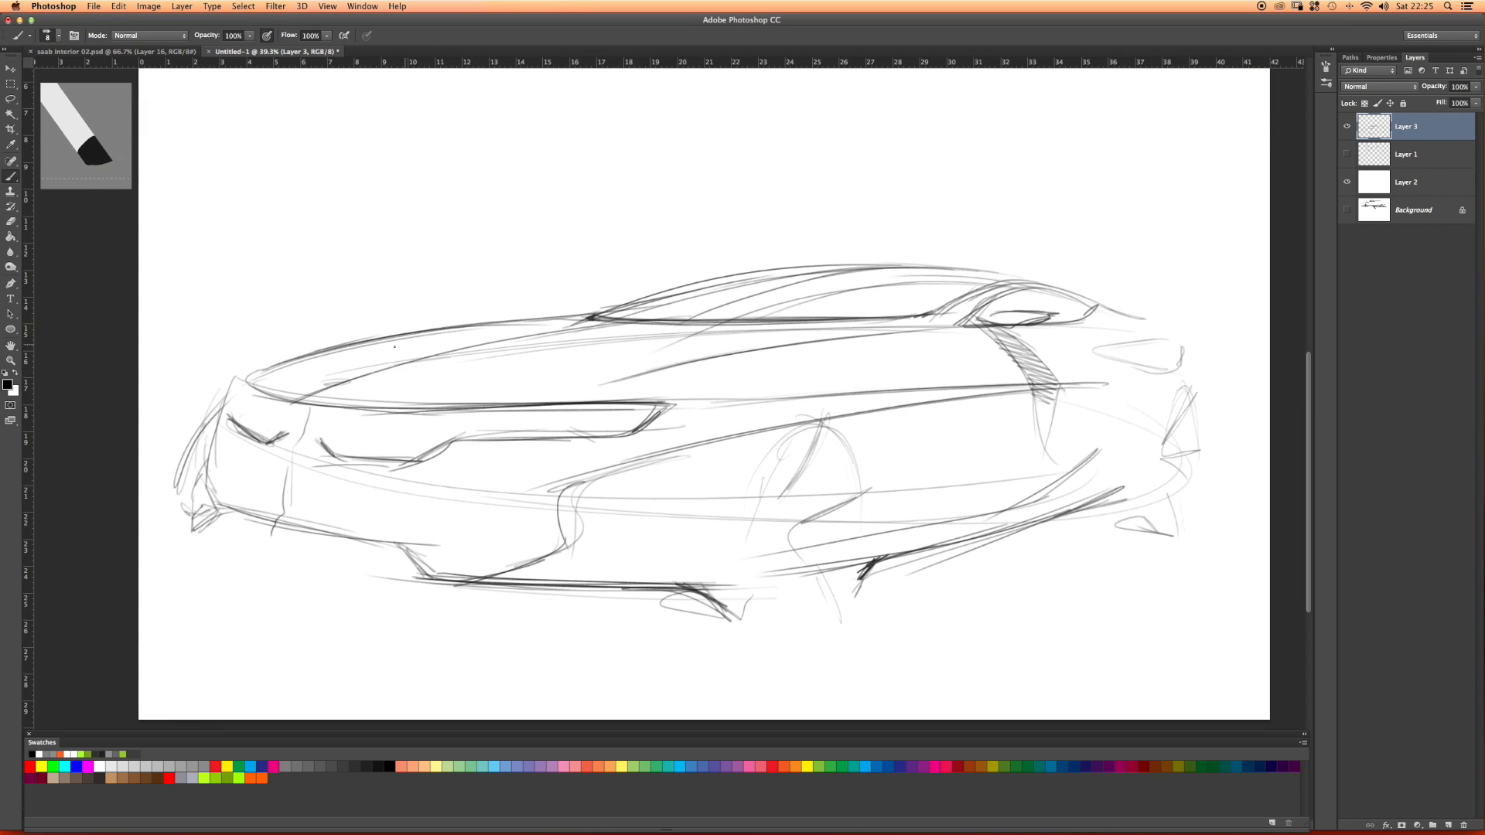
Step: Add strokes along the bonnet's upper contour and reinforce the near end of the windscreen base and the bonnet crease
{"action": "mouse_move", "coordinate": [374, 352]}
{"action": "left_mouse_down"}
{"action": "mouse_move", "coordinate": [519, 317]}
{"action": "mouse_move", "coordinate": [665, 316]}
{"action": "left_mouse_up"}
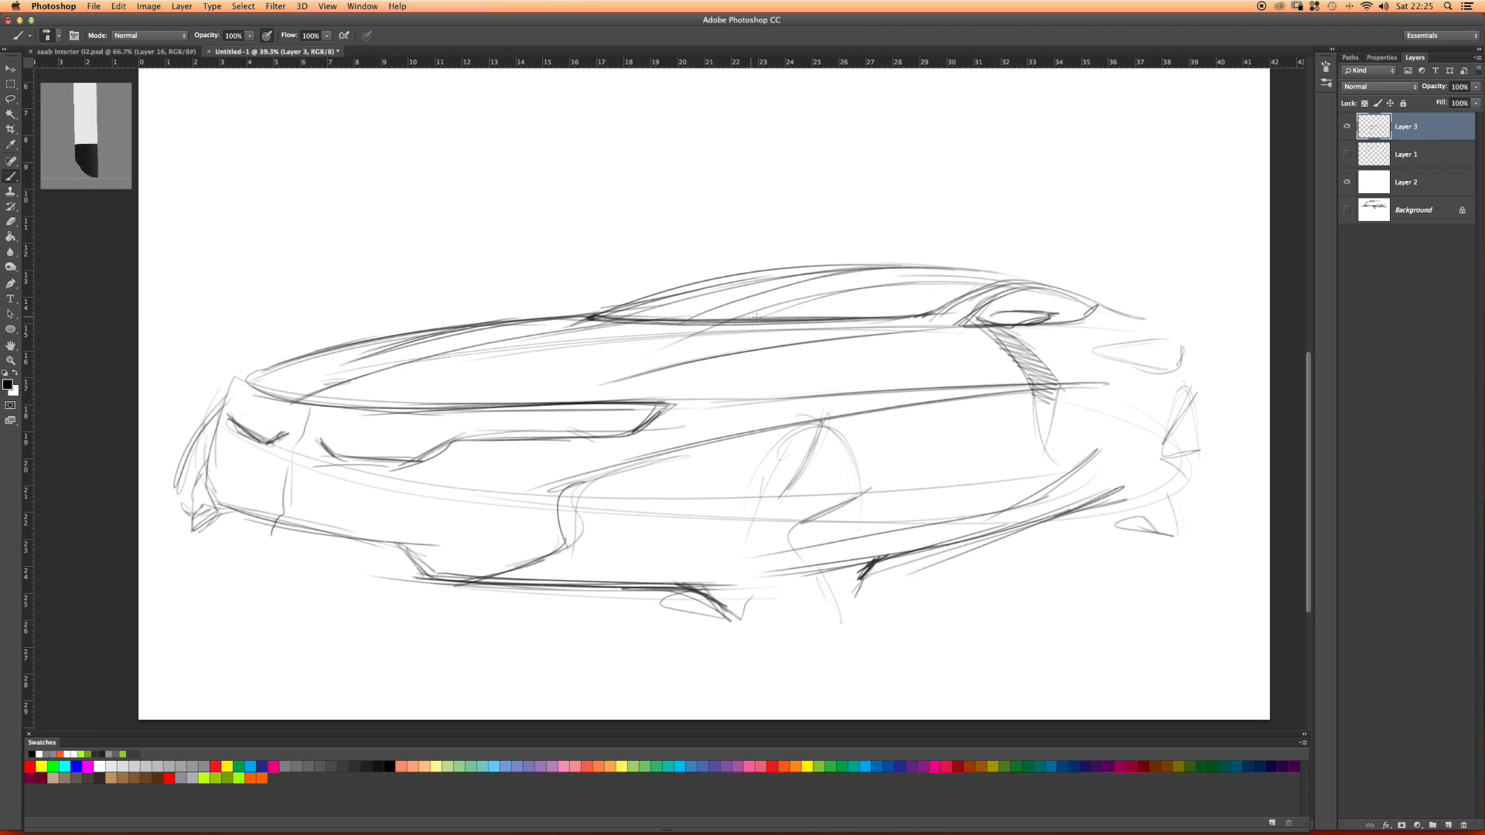
{"action": "left_click_drag", "start_coordinate": [938, 311], "coordinate": [563, 374]}
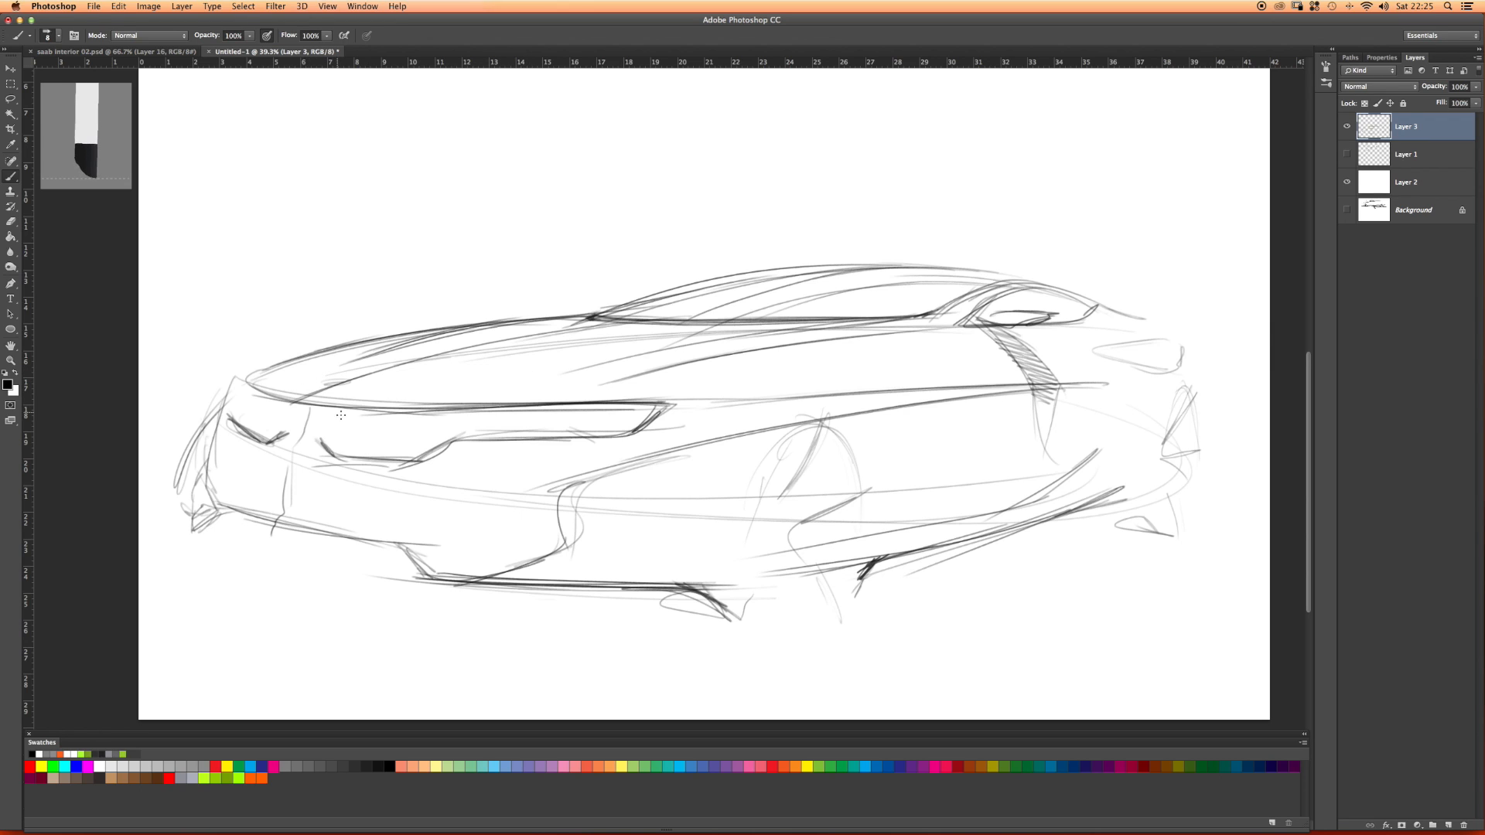
Step: Darken the stepped lower outlines of both headlights, add the near headlight's inner contour and link the lights at the nose
{"action": "mouse_move", "coordinate": [317, 441]}
{"action": "left_mouse_down"}
{"action": "mouse_move", "coordinate": [406, 460]}
{"action": "mouse_move", "coordinate": [436, 458]}
{"action": "mouse_move", "coordinate": [365, 461]}
{"action": "mouse_move", "coordinate": [608, 430]}
{"action": "left_mouse_up"}
{"action": "left_click_drag", "start_coordinate": [443, 447], "coordinate": [639, 425]}
{"action": "mouse_move", "coordinate": [498, 423]}
{"action": "left_mouse_down"}
{"action": "mouse_move", "coordinate": [594, 444]}
{"action": "mouse_move", "coordinate": [646, 435]}
{"action": "left_mouse_up"}
{"action": "mouse_move", "coordinate": [559, 433]}
{"action": "left_mouse_down"}
{"action": "mouse_move", "coordinate": [489, 422]}
{"action": "mouse_move", "coordinate": [582, 445]}
{"action": "mouse_move", "coordinate": [646, 429]}
{"action": "mouse_move", "coordinate": [471, 406]}
{"action": "left_mouse_up"}
{"action": "mouse_move", "coordinate": [235, 407]}
{"action": "left_mouse_down"}
{"action": "mouse_move", "coordinate": [249, 408]}
{"action": "mouse_move", "coordinate": [226, 399]}
{"action": "mouse_move", "coordinate": [223, 411]}
{"action": "mouse_move", "coordinate": [278, 445]}
{"action": "left_mouse_up"}
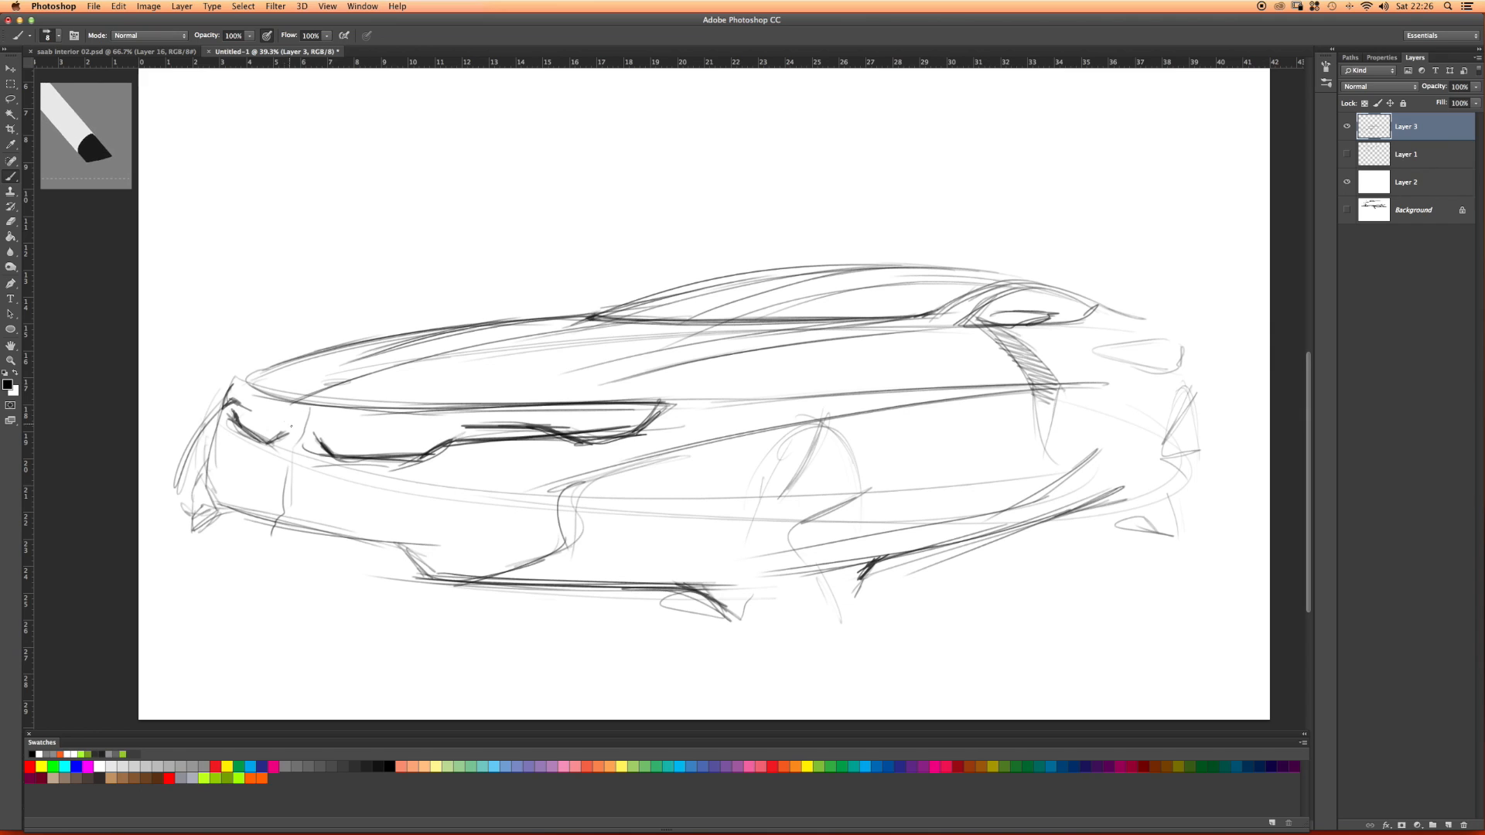
{"action": "left_click_drag", "start_coordinate": [294, 432], "coordinate": [313, 426]}
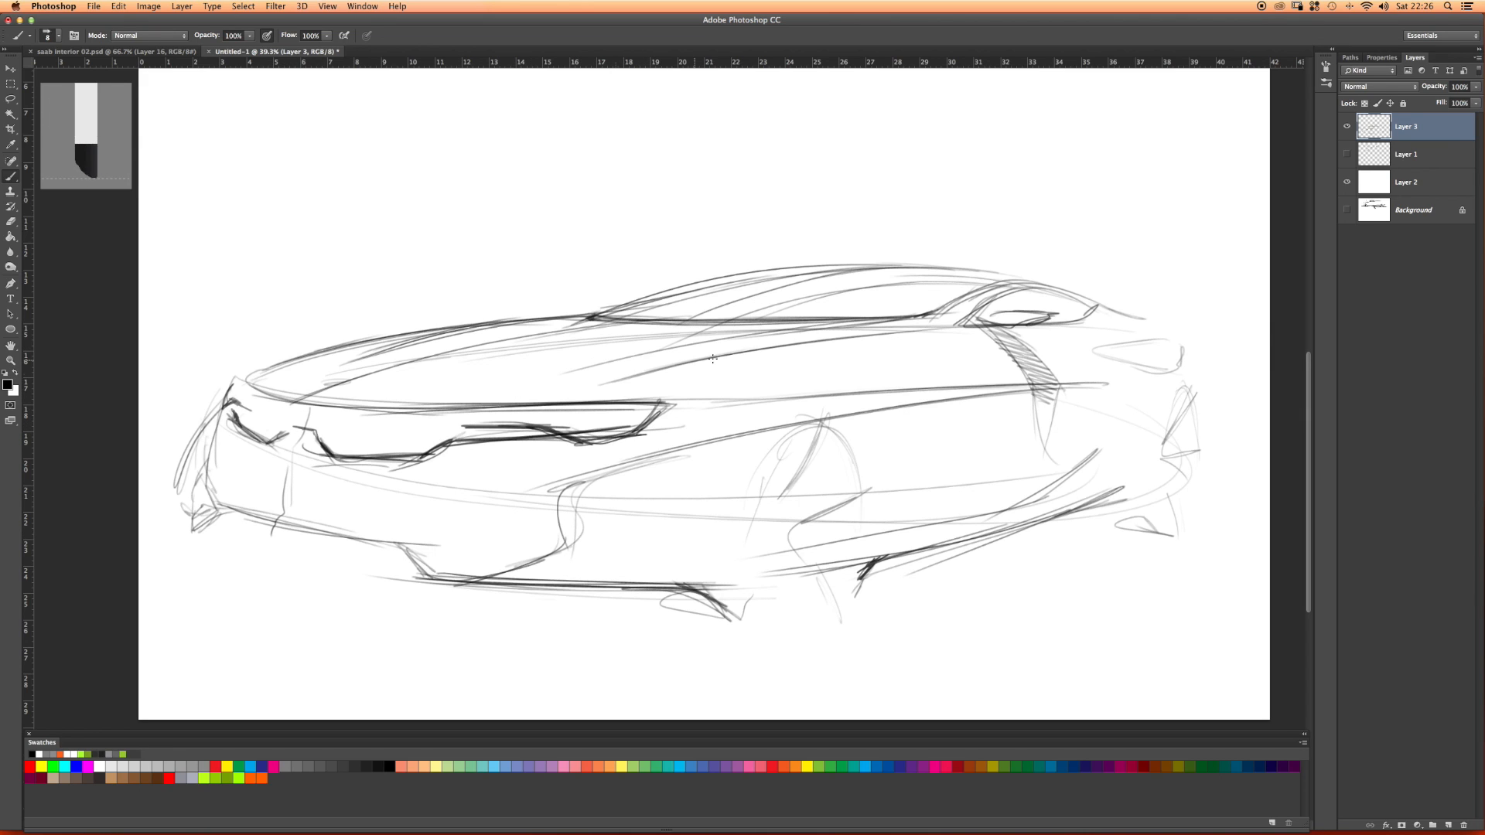
Step: Darken the side window's arched outline and the near-side vertical edge of the front bumper
{"action": "mouse_move", "coordinate": [1088, 304]}
{"action": "left_mouse_down"}
{"action": "mouse_move", "coordinate": [1052, 292]}
{"action": "mouse_move", "coordinate": [956, 327]}
{"action": "left_mouse_up"}
{"action": "mouse_move", "coordinate": [956, 325]}
{"action": "left_mouse_down"}
{"action": "mouse_move", "coordinate": [1050, 291]}
{"action": "mouse_move", "coordinate": [1084, 334]}
{"action": "left_mouse_up"}
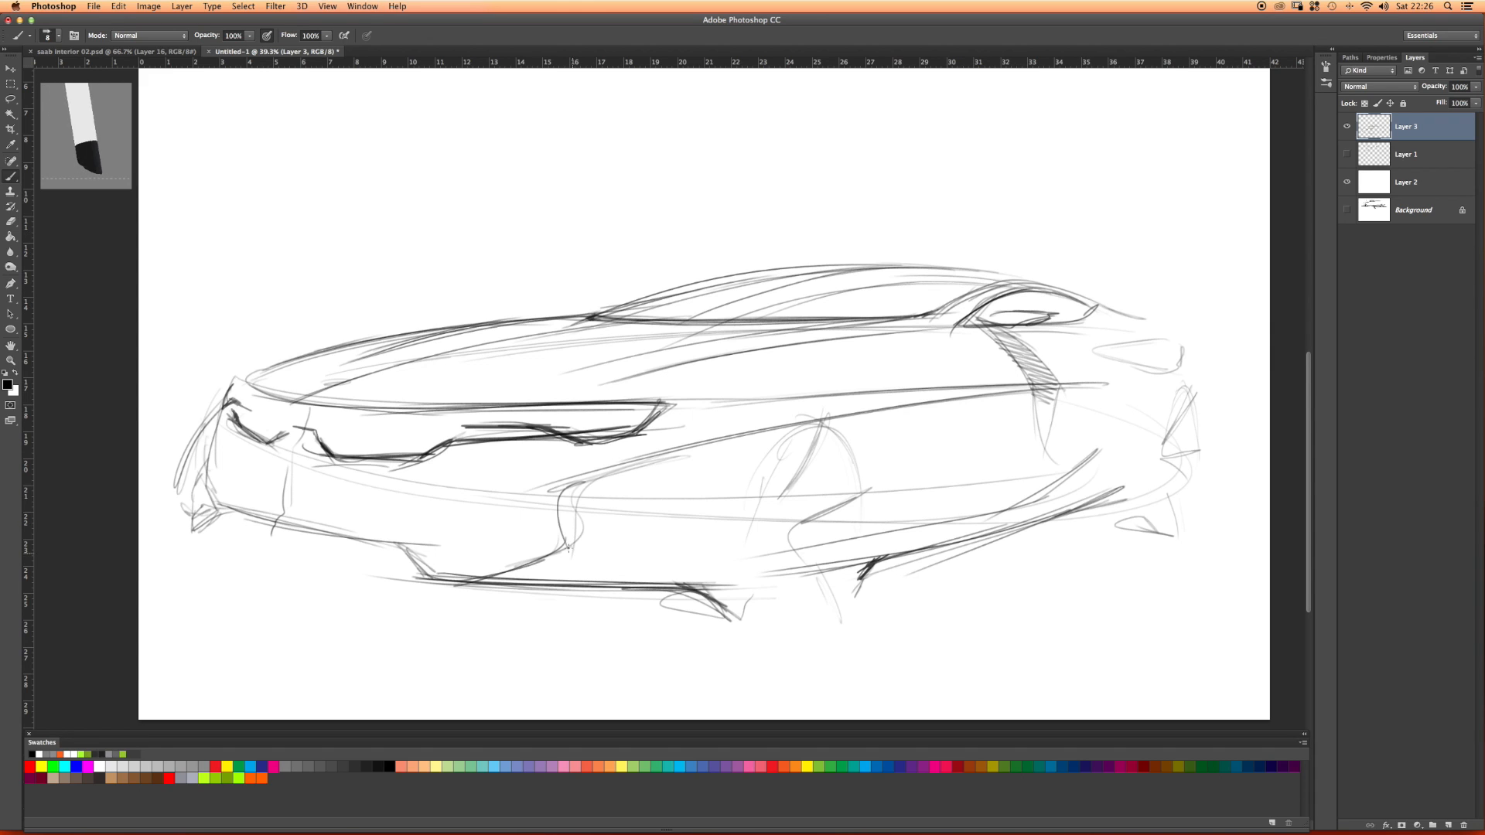
{"action": "left_click_drag", "start_coordinate": [571, 484], "coordinate": [562, 539]}
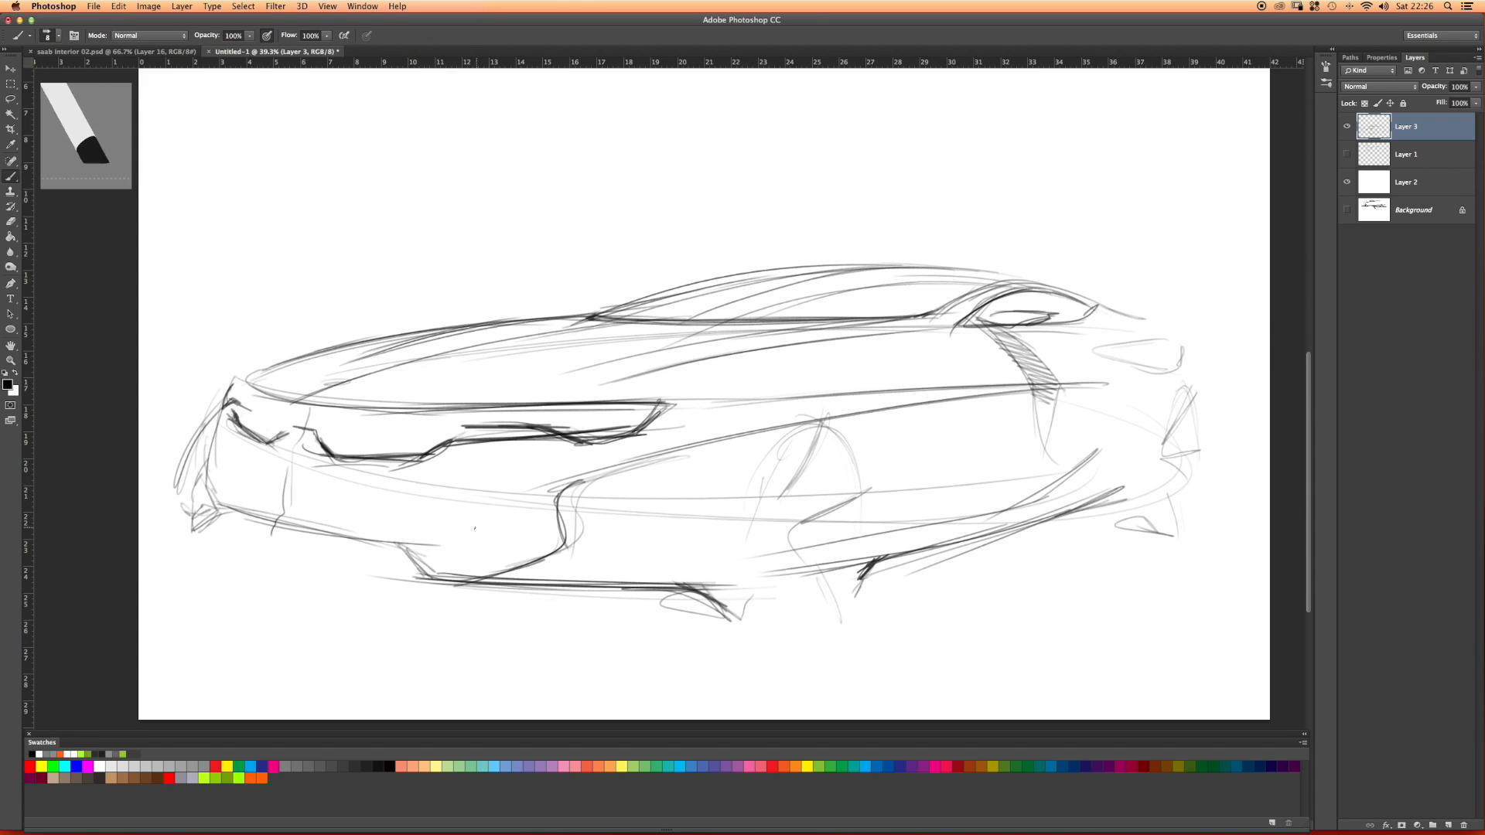
Step: Sketch the lower bumper line with a hatched side intake, and strengthen the crease running back from the bumper corner
{"action": "mouse_move", "coordinate": [276, 490]}
{"action": "left_mouse_down"}
{"action": "mouse_move", "coordinate": [562, 526]}
{"action": "mouse_move", "coordinate": [520, 523]}
{"action": "left_mouse_up"}
{"action": "mouse_move", "coordinate": [432, 513]}
{"action": "left_mouse_down"}
{"action": "mouse_move", "coordinate": [476, 551]}
{"action": "mouse_move", "coordinate": [545, 541]}
{"action": "mouse_move", "coordinate": [550, 554]}
{"action": "left_mouse_up"}
{"action": "left_click_drag", "start_coordinate": [549, 554], "coordinate": [441, 513]}
{"action": "mouse_move", "coordinate": [469, 515]}
{"action": "left_mouse_down"}
{"action": "mouse_move", "coordinate": [564, 523]}
{"action": "mouse_move", "coordinate": [384, 511]}
{"action": "left_mouse_up"}
{"action": "mouse_move", "coordinate": [541, 521]}
{"action": "left_mouse_down"}
{"action": "mouse_move", "coordinate": [211, 479]}
{"action": "mouse_move", "coordinate": [236, 488]}
{"action": "mouse_move", "coordinate": [239, 517]}
{"action": "mouse_move", "coordinate": [394, 547]}
{"action": "mouse_move", "coordinate": [437, 578]}
{"action": "left_mouse_up"}
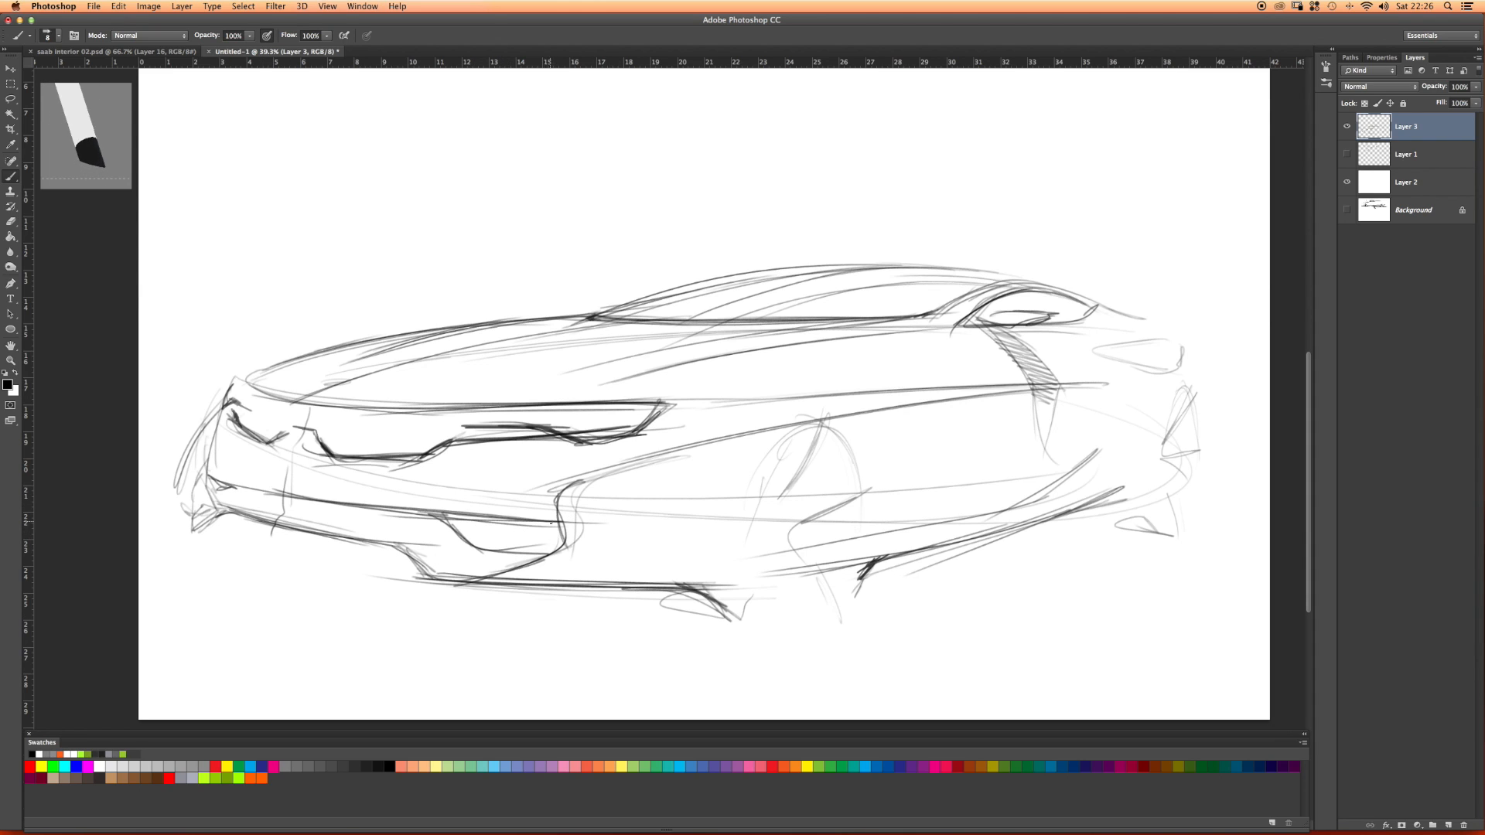
{"action": "mouse_move", "coordinate": [566, 525]}
{"action": "left_mouse_down"}
{"action": "mouse_move", "coordinate": [537, 545]}
{"action": "mouse_move", "coordinate": [444, 520]}
{"action": "mouse_move", "coordinate": [473, 554]}
{"action": "left_mouse_up"}
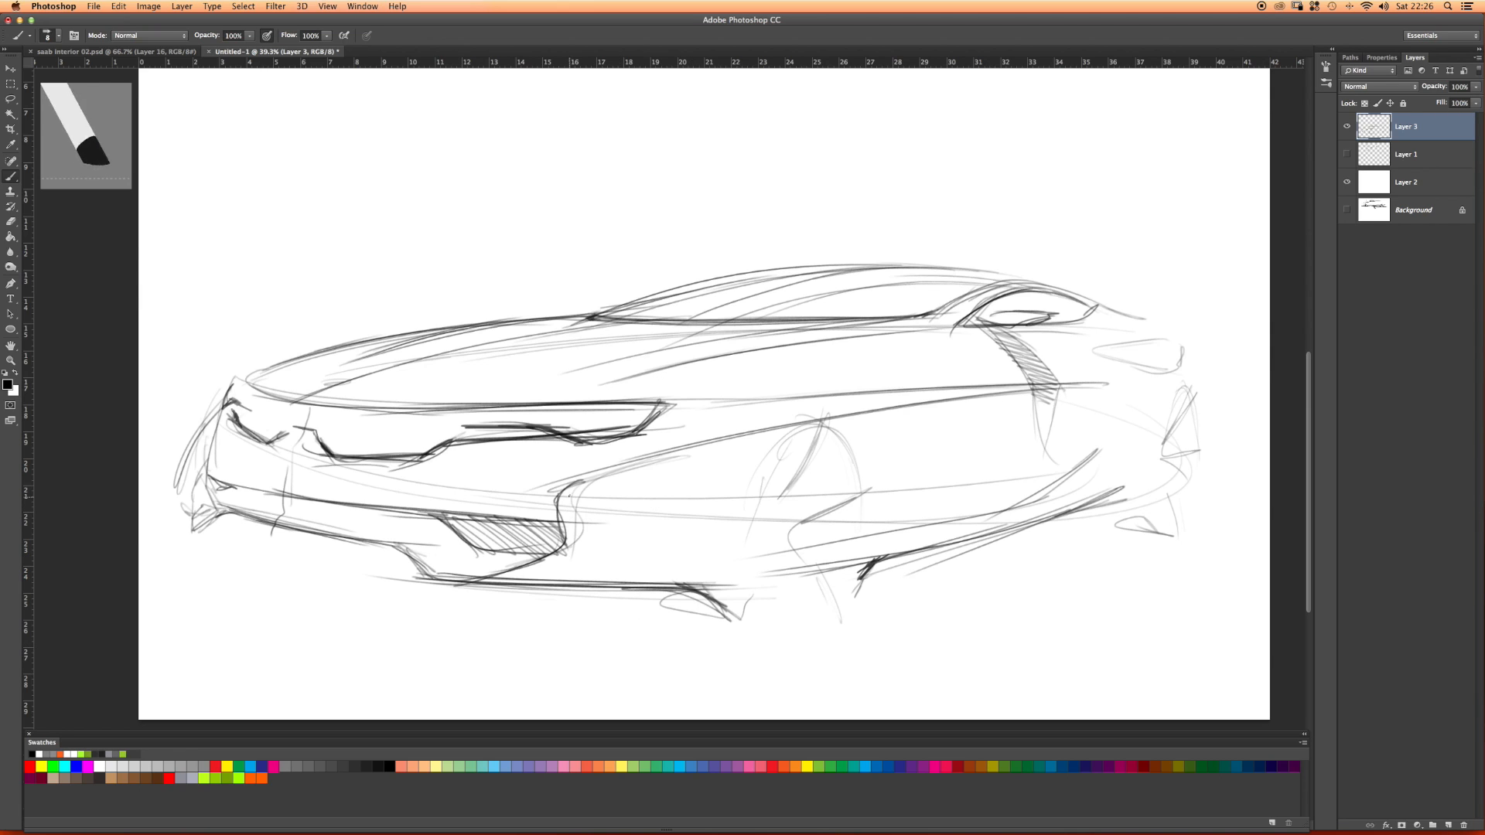
{"action": "left_click_drag", "start_coordinate": [550, 492], "coordinate": [733, 443]}
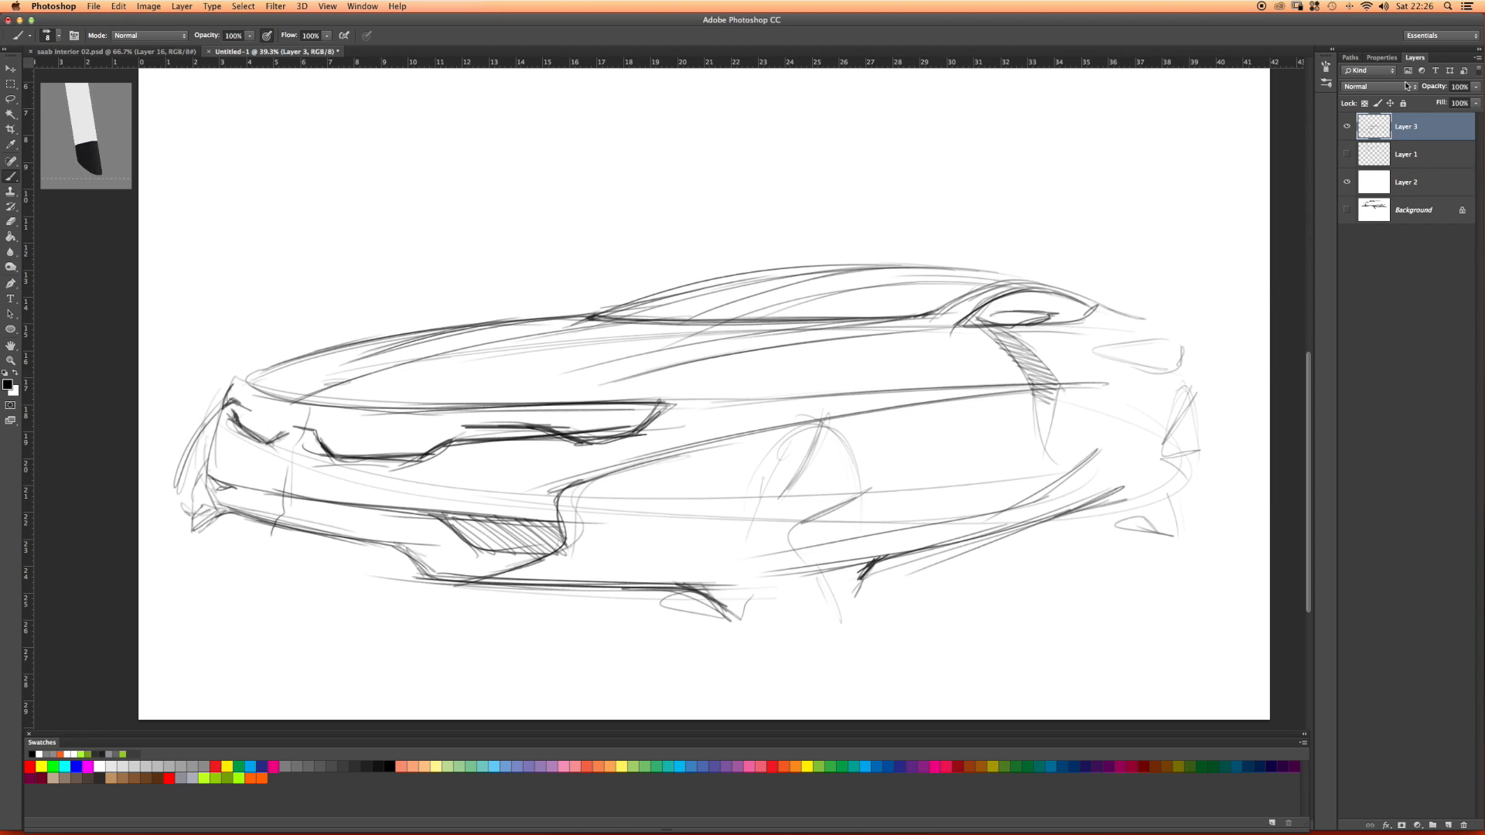
Step: Lower the opacity of Layer 3 to 46% and add a new layer above it
{"action": "left_click", "coordinate": [1475, 87]}
{"action": "left_click_drag", "start_coordinate": [1451, 104], "coordinate": [1453, 103]}
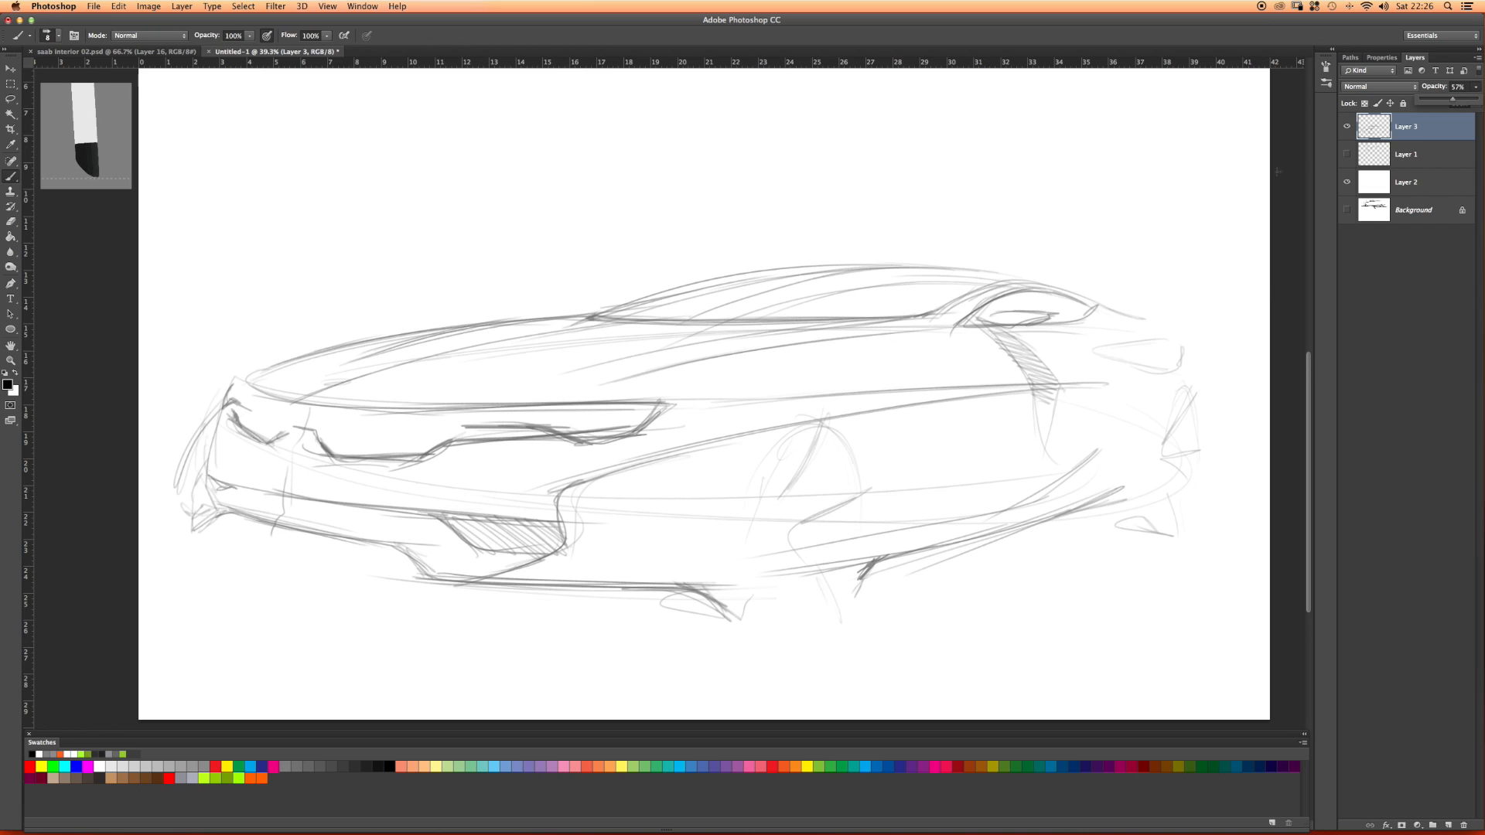
{"action": "left_click_drag", "start_coordinate": [1452, 103], "coordinate": [1447, 105]}
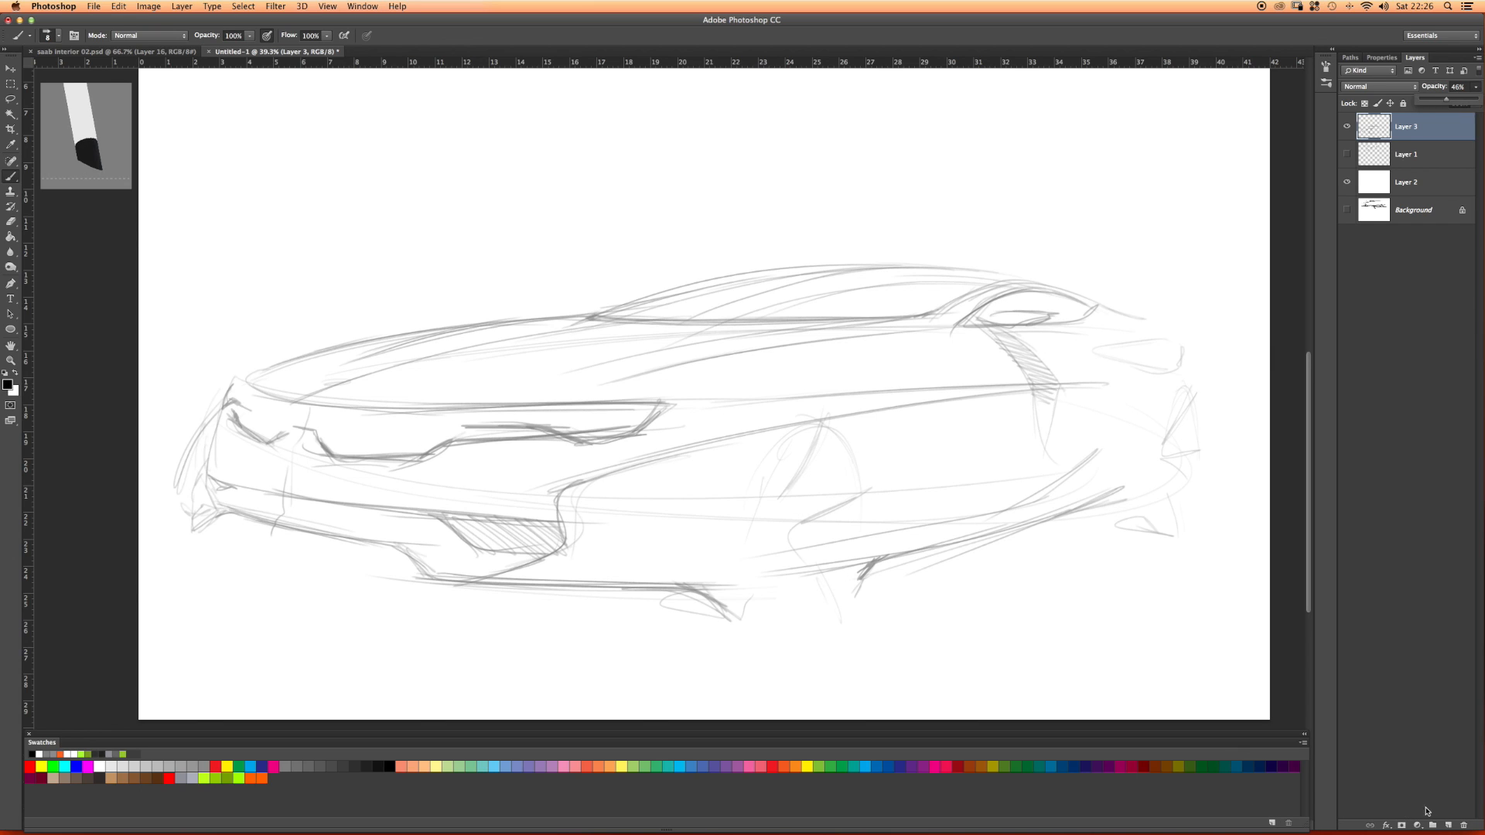
{"action": "left_click", "coordinate": [1448, 825]}
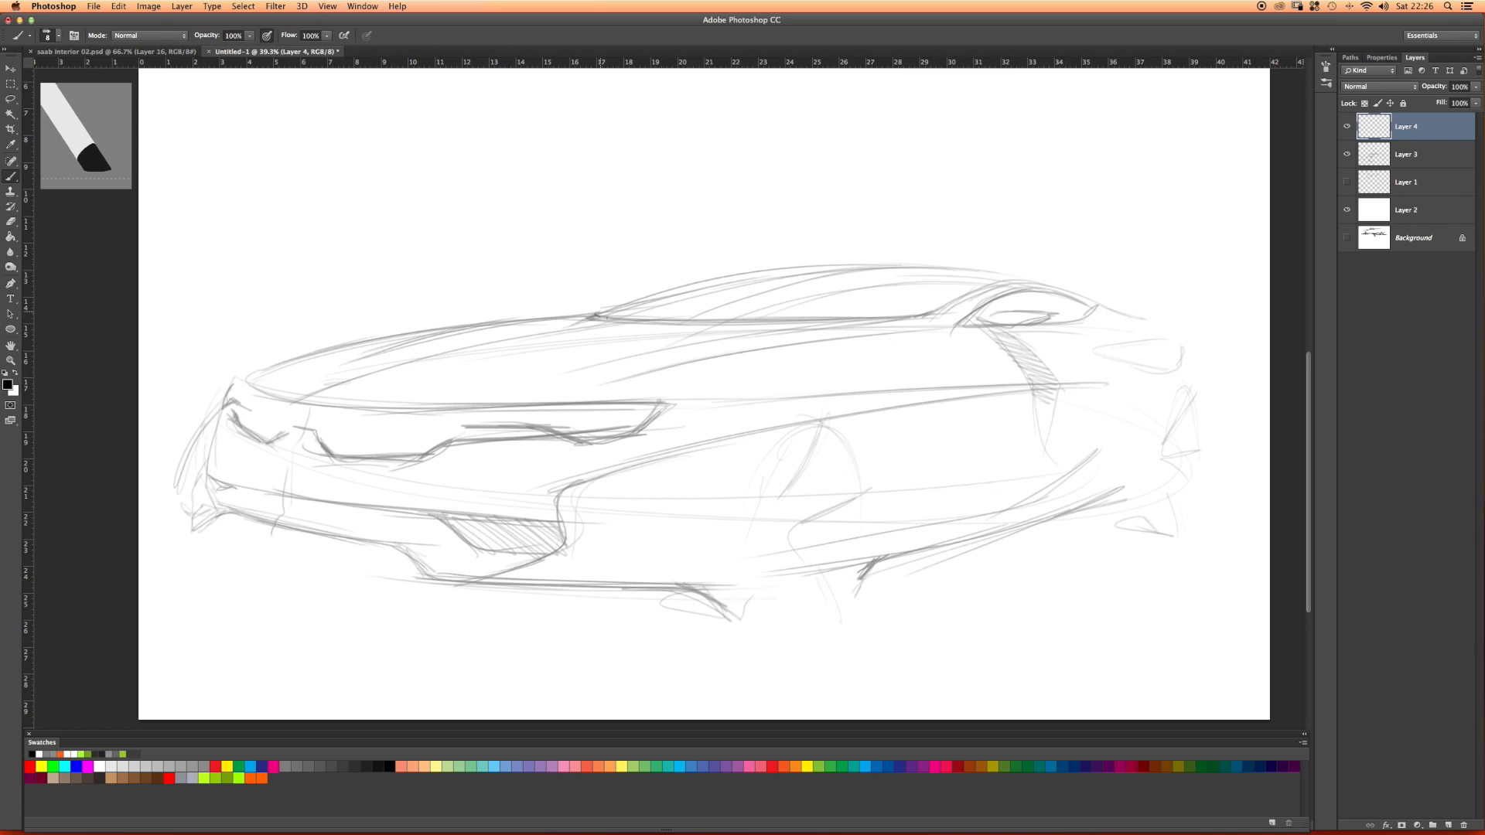
Step: Trace the windscreen base with a clean dark curve on the new layer
{"action": "left_click_drag", "start_coordinate": [597, 315], "coordinate": [909, 317]}
{"action": "key", "text": "super+z"}
{"action": "left_click_drag", "start_coordinate": [588, 316], "coordinate": [955, 317]}
{"action": "mouse_move", "coordinate": [594, 314]}
{"action": "left_mouse_down"}
{"action": "mouse_move", "coordinate": [968, 319]}
{"action": "mouse_move", "coordinate": [880, 319]}
{"action": "left_mouse_up"}
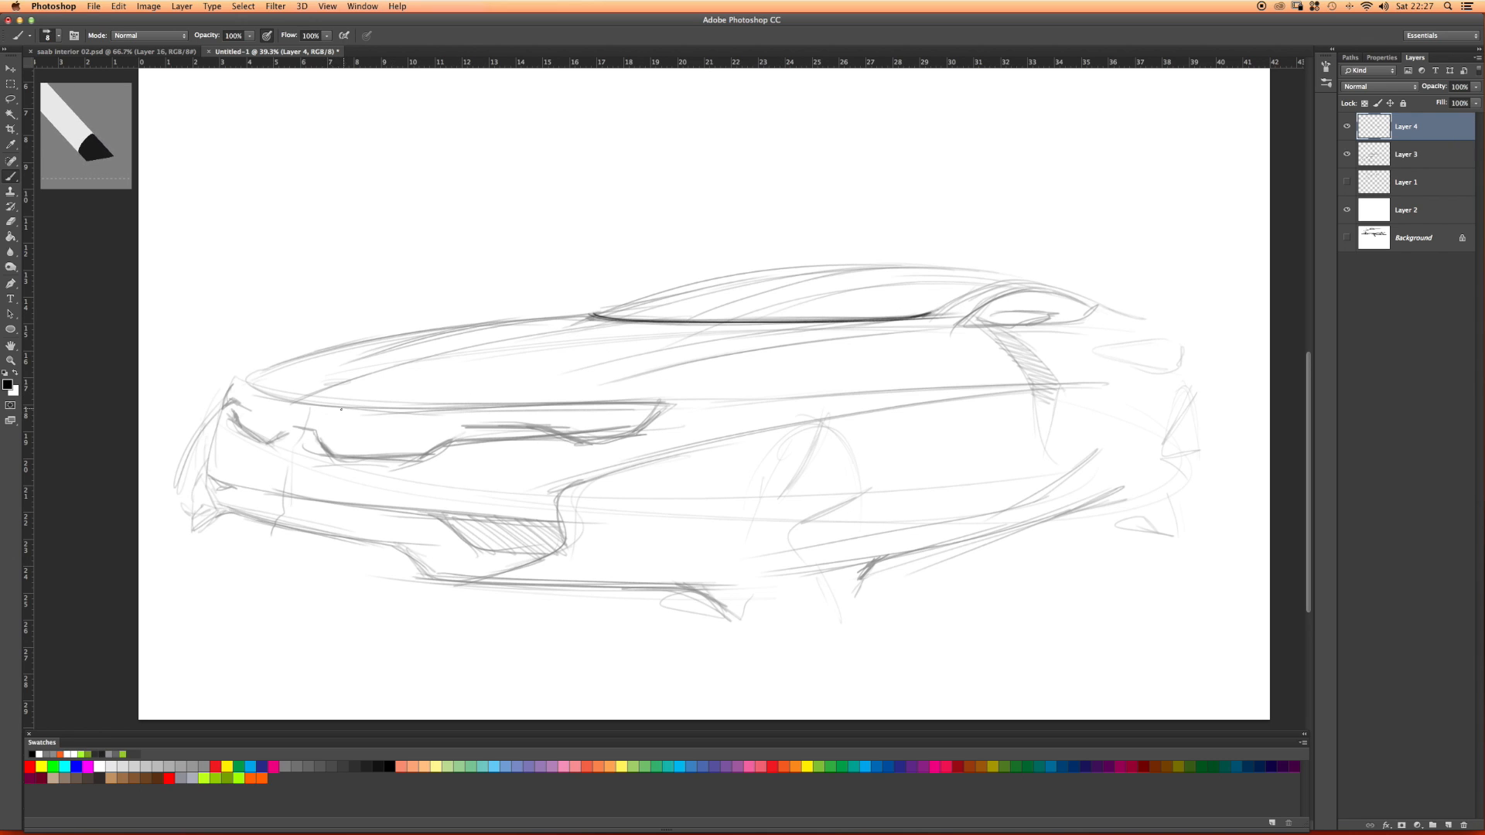
{"action": "mouse_move", "coordinate": [244, 374]}
{"action": "left_mouse_down"}
{"action": "mouse_move", "coordinate": [364, 408]}
{"action": "mouse_move", "coordinate": [734, 414]}
{"action": "left_mouse_up"}
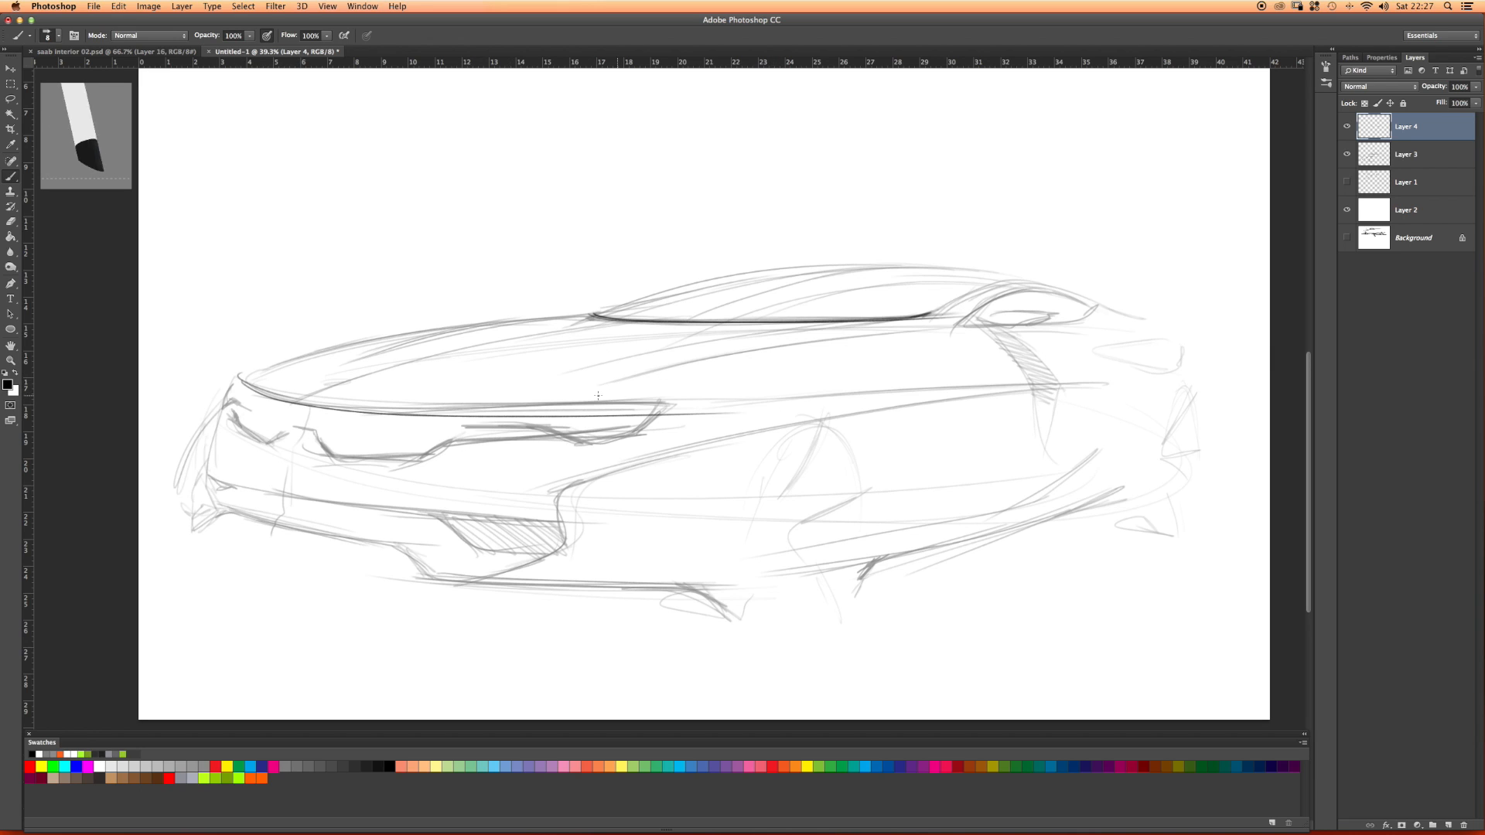
{"action": "key", "text": "super+z"}
{"action": "left_click_drag", "start_coordinate": [240, 380], "coordinate": [692, 397]}
{"action": "key", "text": "super+z"}
Step: Trace the bonnet's front edge as one dark curve from the far corner past the near headlight
{"action": "left_click_drag", "start_coordinate": [238, 375], "coordinate": [740, 400]}
{"action": "mouse_move", "coordinate": [237, 376]}
{"action": "left_mouse_down"}
{"action": "mouse_move", "coordinate": [743, 399]}
{"action": "mouse_move", "coordinate": [601, 442]}
{"action": "left_mouse_up"}
{"action": "key", "text": "super+z"}
Step: Trace the near headlight's outer corner and inner contour, and the short upper edge of the far headlight
{"action": "left_click_drag", "start_coordinate": [666, 405], "coordinate": [644, 426]}
{"action": "mouse_move", "coordinate": [669, 401]}
{"action": "left_mouse_down"}
{"action": "mouse_move", "coordinate": [605, 442]}
{"action": "mouse_move", "coordinate": [409, 427]}
{"action": "left_mouse_up"}
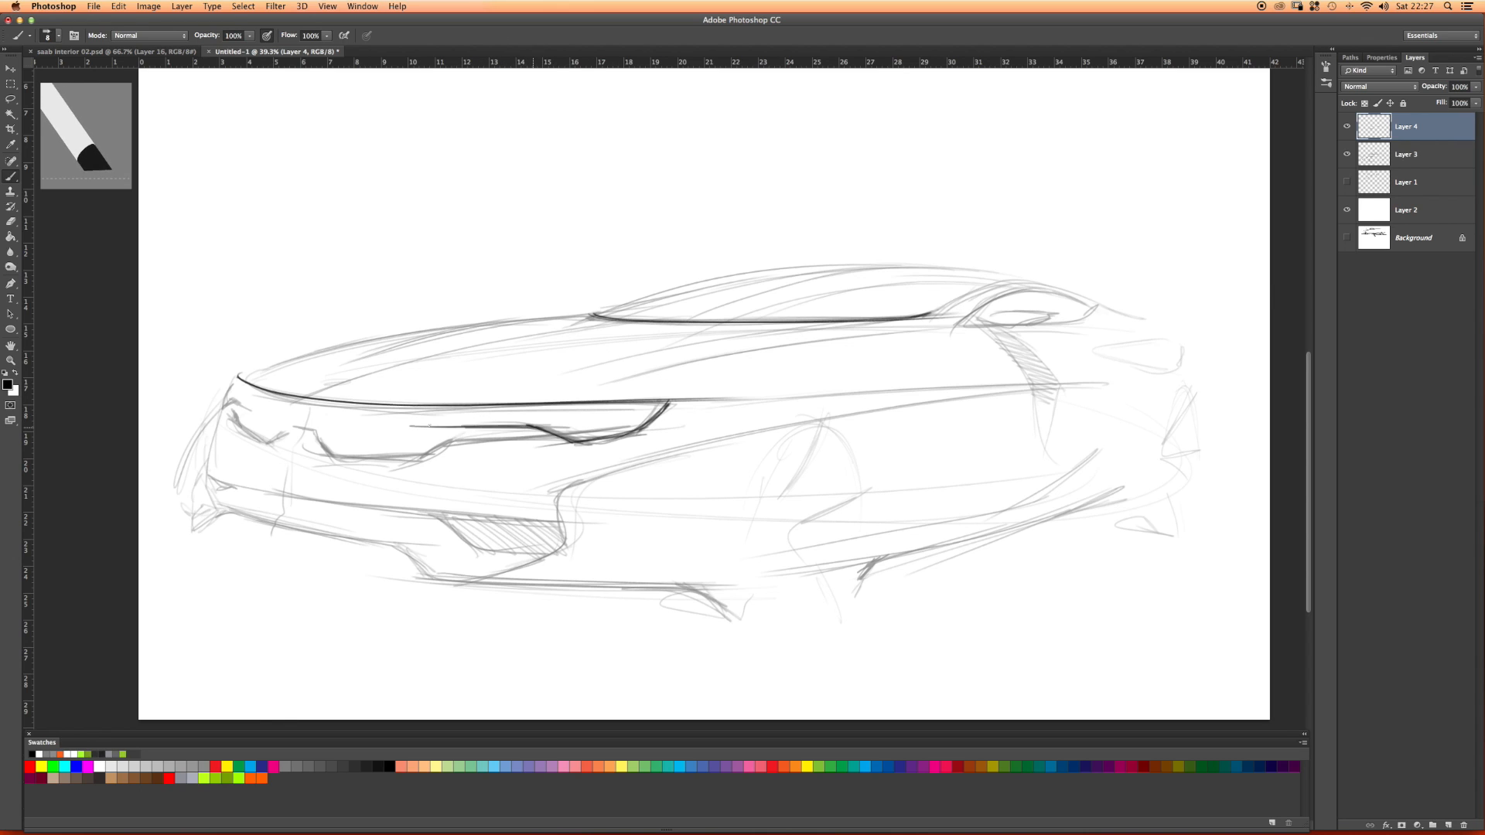
{"action": "left_click_drag", "start_coordinate": [508, 426], "coordinate": [411, 427]}
{"action": "left_click_drag", "start_coordinate": [232, 398], "coordinate": [264, 407]}
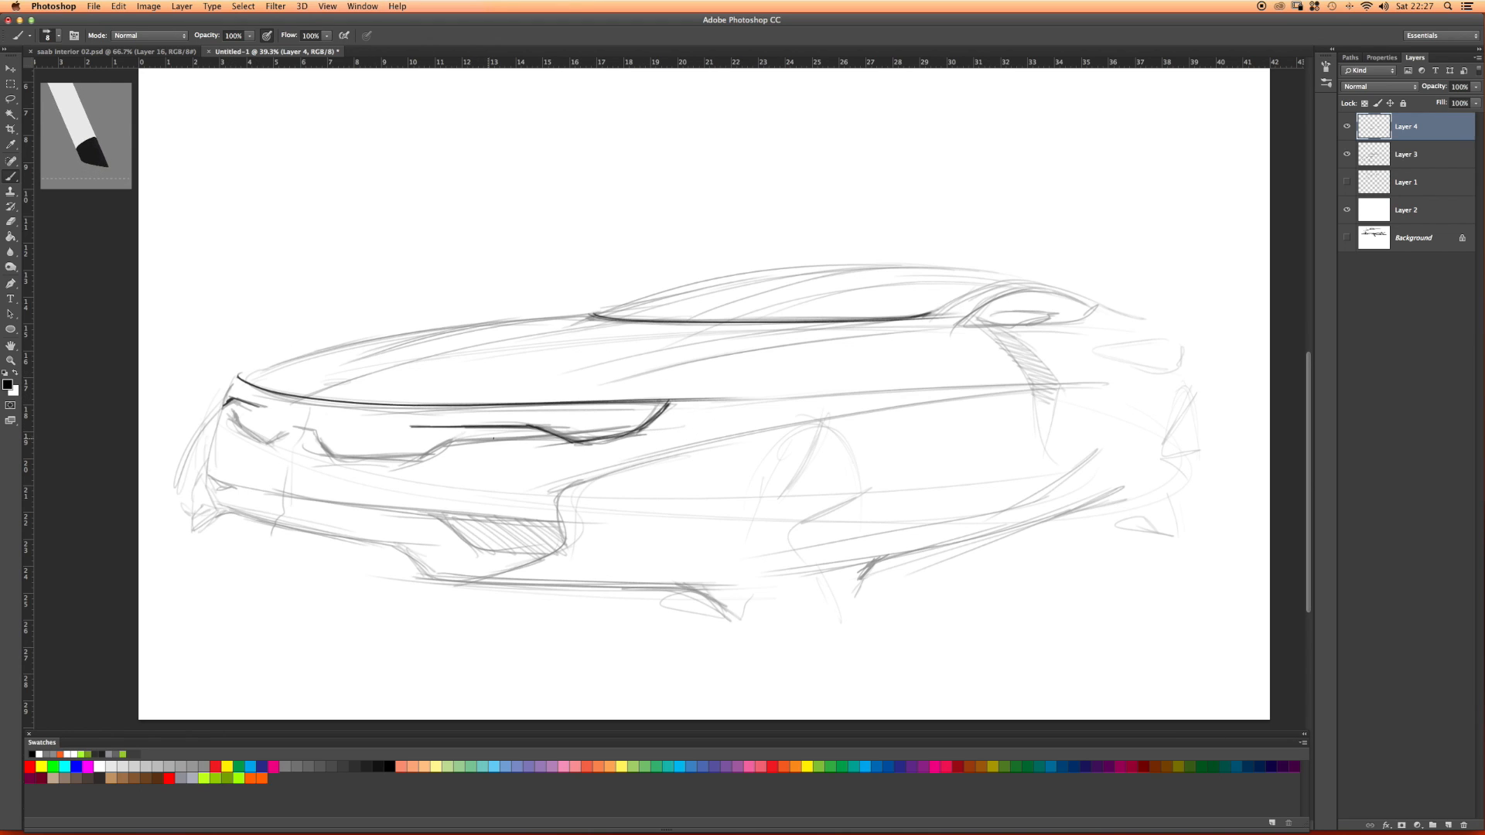
Step: Trace the near headlight's stepped lower outline towards the nose and the far headlight's angular lower outline
{"action": "left_click_drag", "start_coordinate": [545, 437], "coordinate": [467, 441]}
{"action": "left_click_drag", "start_coordinate": [547, 438], "coordinate": [452, 445]}
{"action": "left_click_drag", "start_coordinate": [452, 444], "coordinate": [422, 461]}
{"action": "left_click_drag", "start_coordinate": [449, 449], "coordinate": [423, 461]}
{"action": "mouse_move", "coordinate": [539, 439]}
{"action": "left_mouse_down"}
{"action": "mouse_move", "coordinate": [374, 463]}
{"action": "mouse_move", "coordinate": [333, 460]}
{"action": "mouse_move", "coordinate": [312, 431]}
{"action": "mouse_move", "coordinate": [351, 459]}
{"action": "left_mouse_up"}
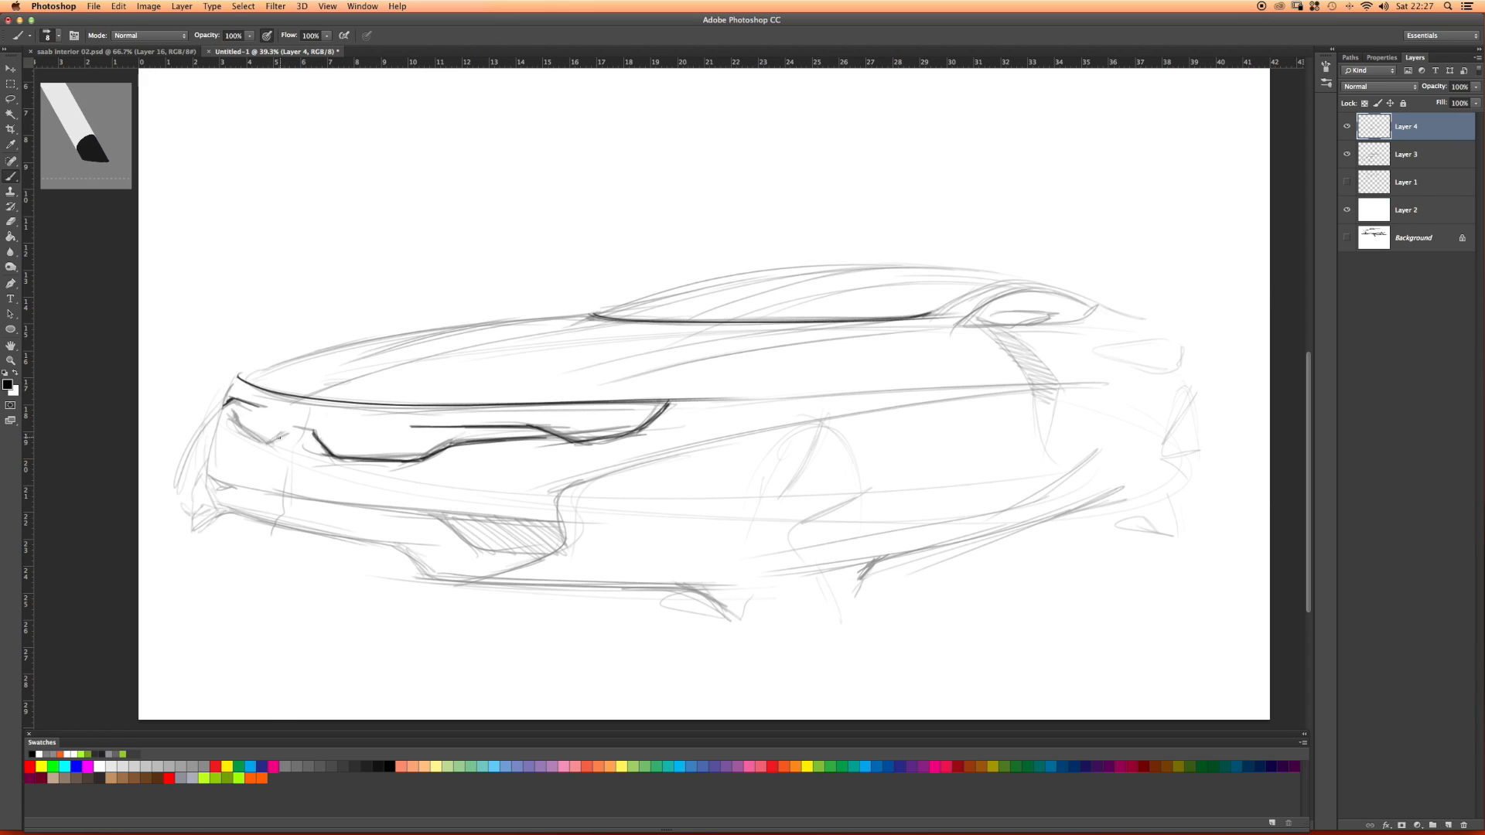
{"action": "left_click_drag", "start_coordinate": [287, 429], "coordinate": [268, 445]}
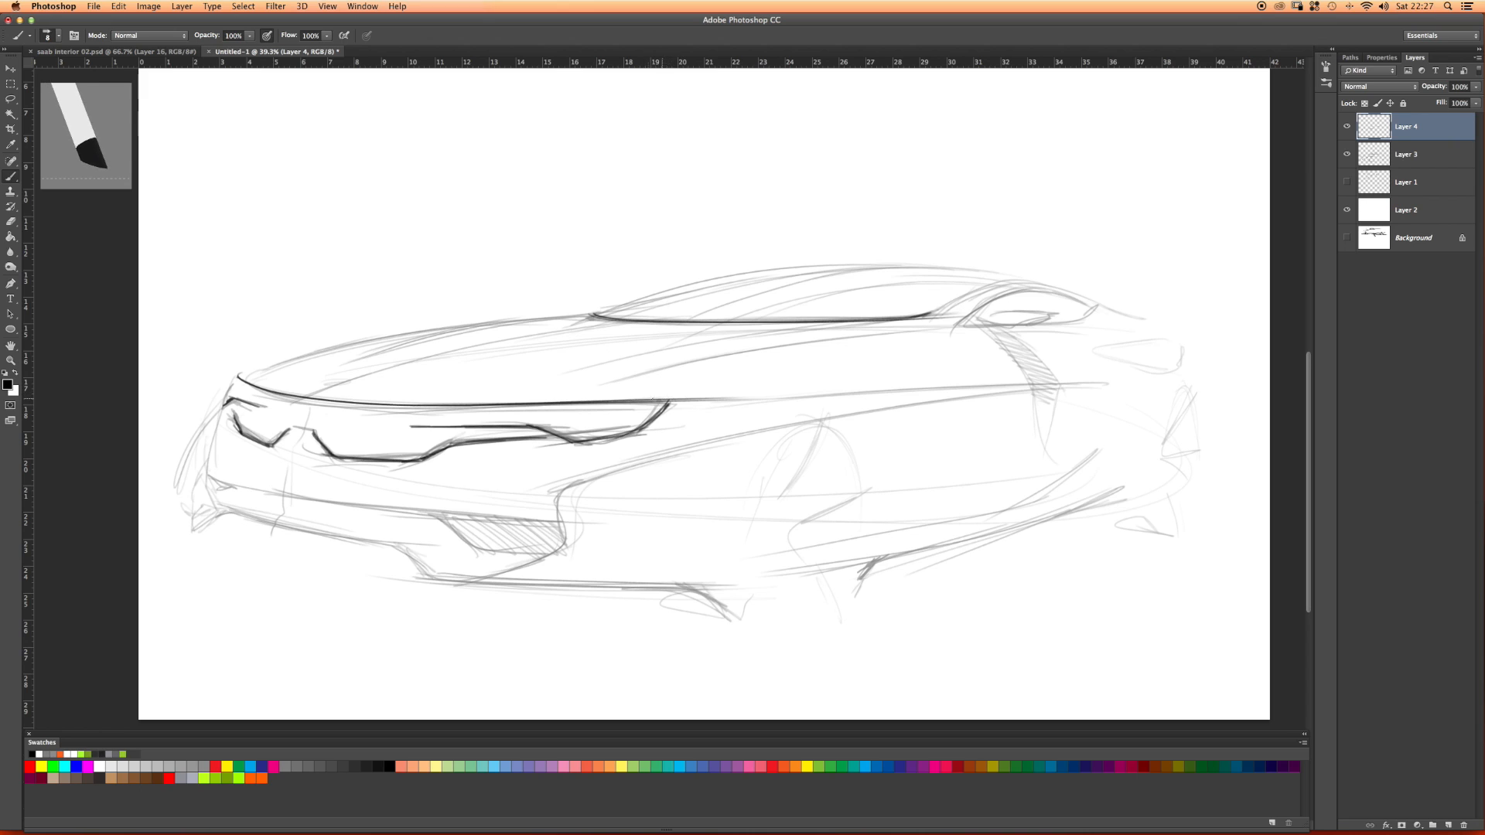
Step: Extend the bonnet's dark front edge past the near headlight and trace the long side crease from the door to the front bumper corner
{"action": "mouse_move", "coordinate": [648, 401]}
{"action": "left_mouse_down"}
{"action": "mouse_move", "coordinate": [754, 402]}
{"action": "mouse_move", "coordinate": [697, 407]}
{"action": "left_mouse_up"}
{"action": "mouse_move", "coordinate": [671, 400]}
{"action": "left_mouse_down"}
{"action": "mouse_move", "coordinate": [757, 402]}
{"action": "mouse_move", "coordinate": [742, 402]}
{"action": "left_mouse_up"}
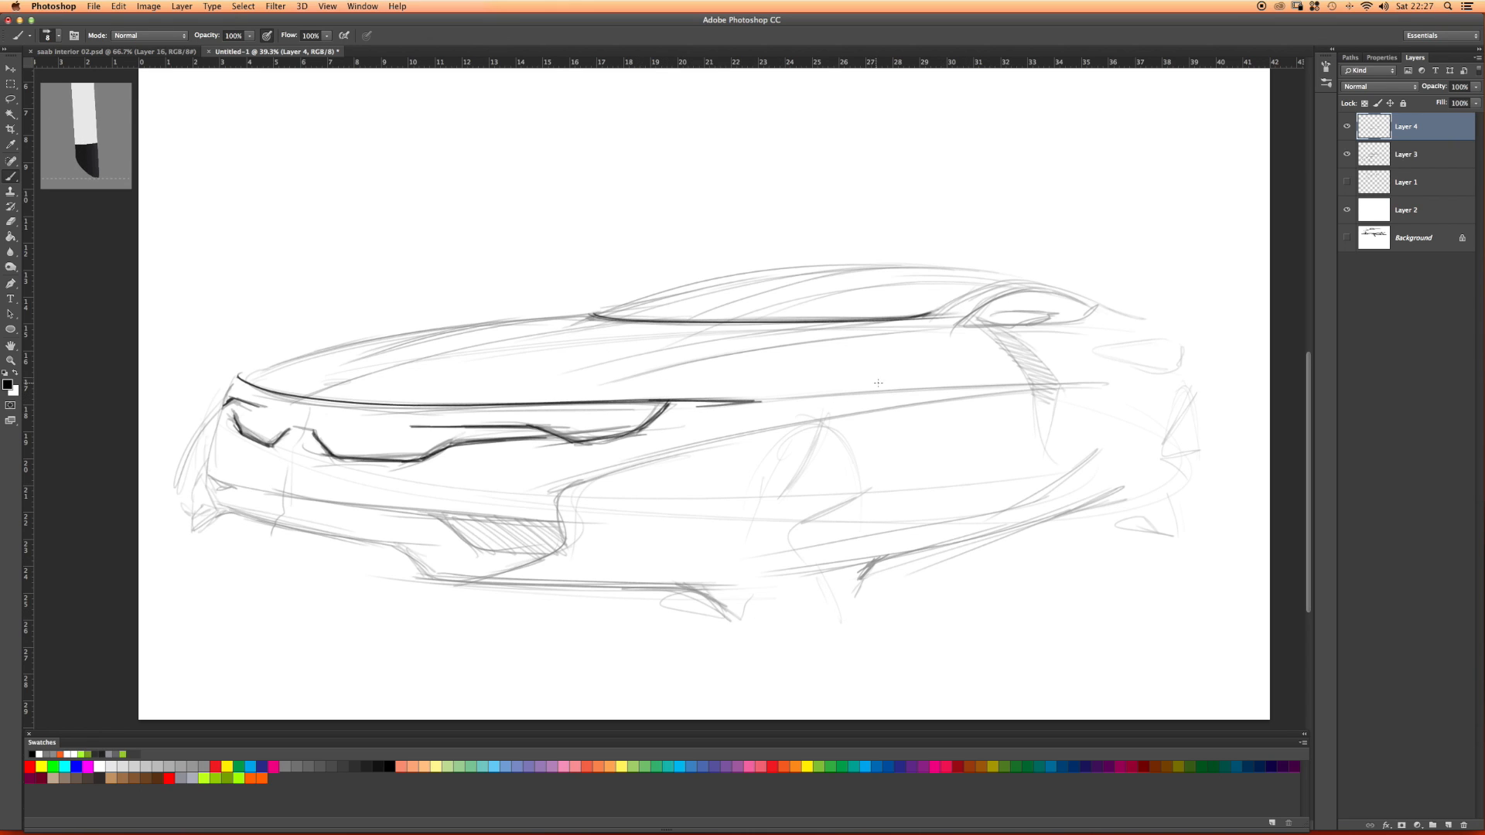
{"action": "key", "text": "r"}
{"action": "left_click_drag", "start_coordinate": [881, 363], "coordinate": [918, 398]}
{"action": "scroll", "coordinate": [918, 399], "scroll_direction": "down", "scroll_amount": 5}
{"action": "key", "text": "b"}
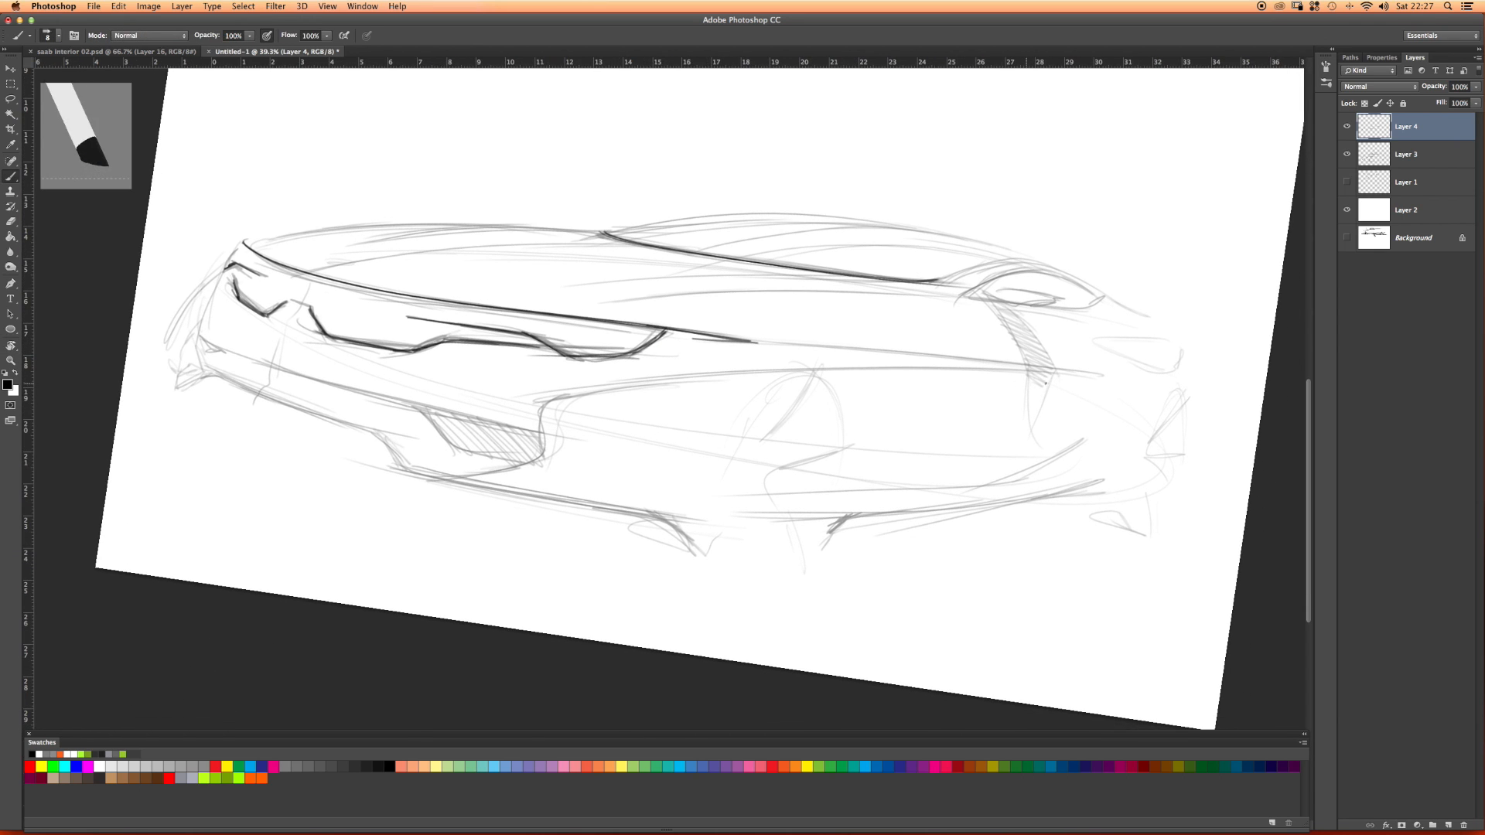
{"action": "mouse_move", "coordinate": [1086, 373]}
{"action": "left_mouse_down"}
{"action": "mouse_move", "coordinate": [805, 366]}
{"action": "mouse_move", "coordinate": [529, 398]}
{"action": "left_mouse_up"}
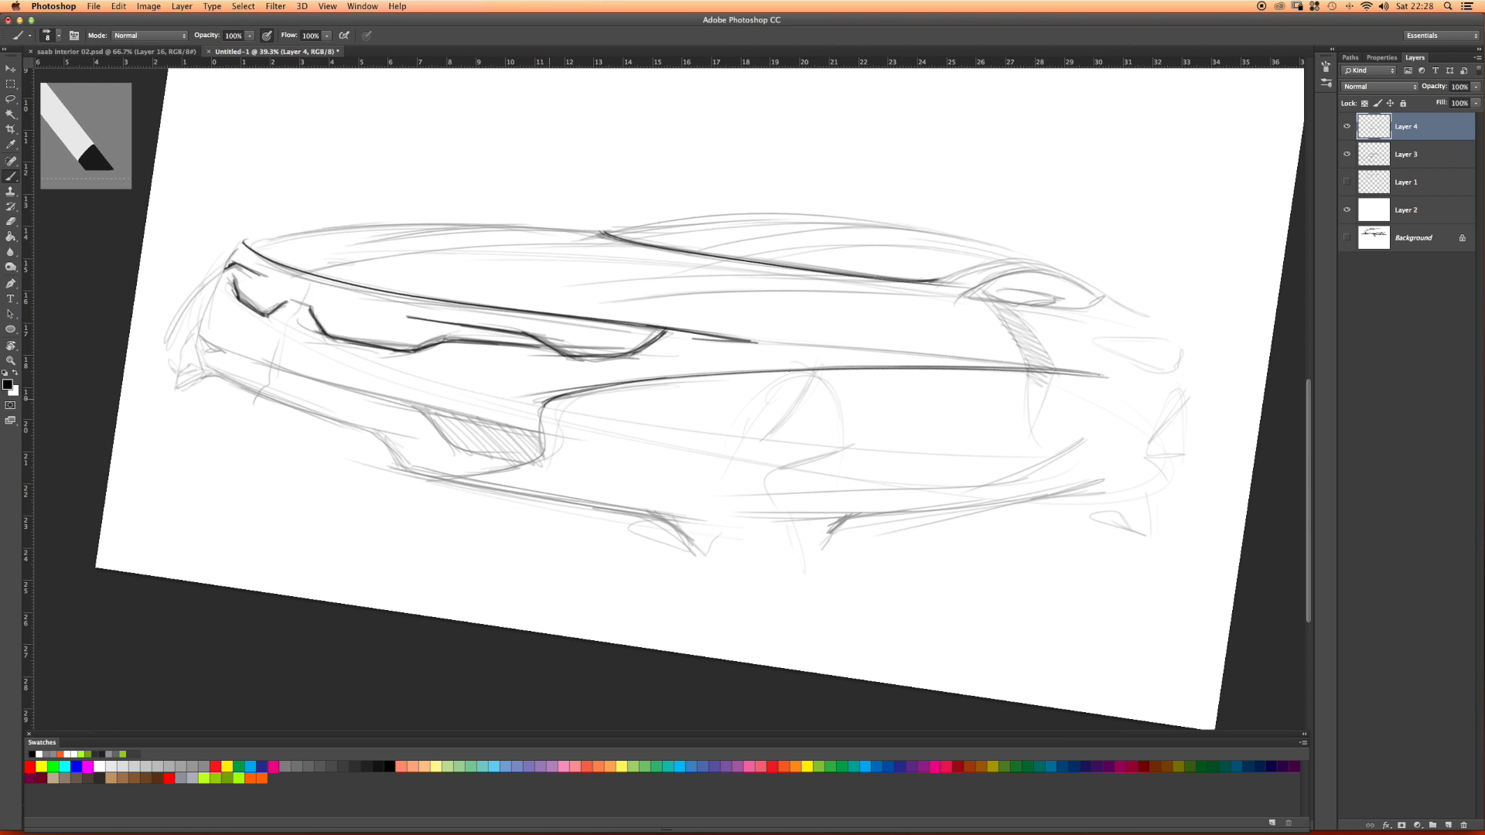
Step: Trace the bumper corner downward from the side crease and sweep it around to the bumper's underside as one dark contour
{"action": "key", "text": "r"}
{"action": "mouse_move", "coordinate": [485, 310]}
{"action": "left_mouse_down"}
{"action": "mouse_move", "coordinate": [541, 255]}
{"action": "mouse_move", "coordinate": [620, 347]}
{"action": "left_mouse_up"}
{"action": "mouse_move", "coordinate": [716, 319]}
{"action": "left_mouse_down"}
{"action": "mouse_move", "coordinate": [652, 306]}
{"action": "mouse_move", "coordinate": [684, 319]}
{"action": "mouse_move", "coordinate": [658, 316]}
{"action": "left_mouse_up"}
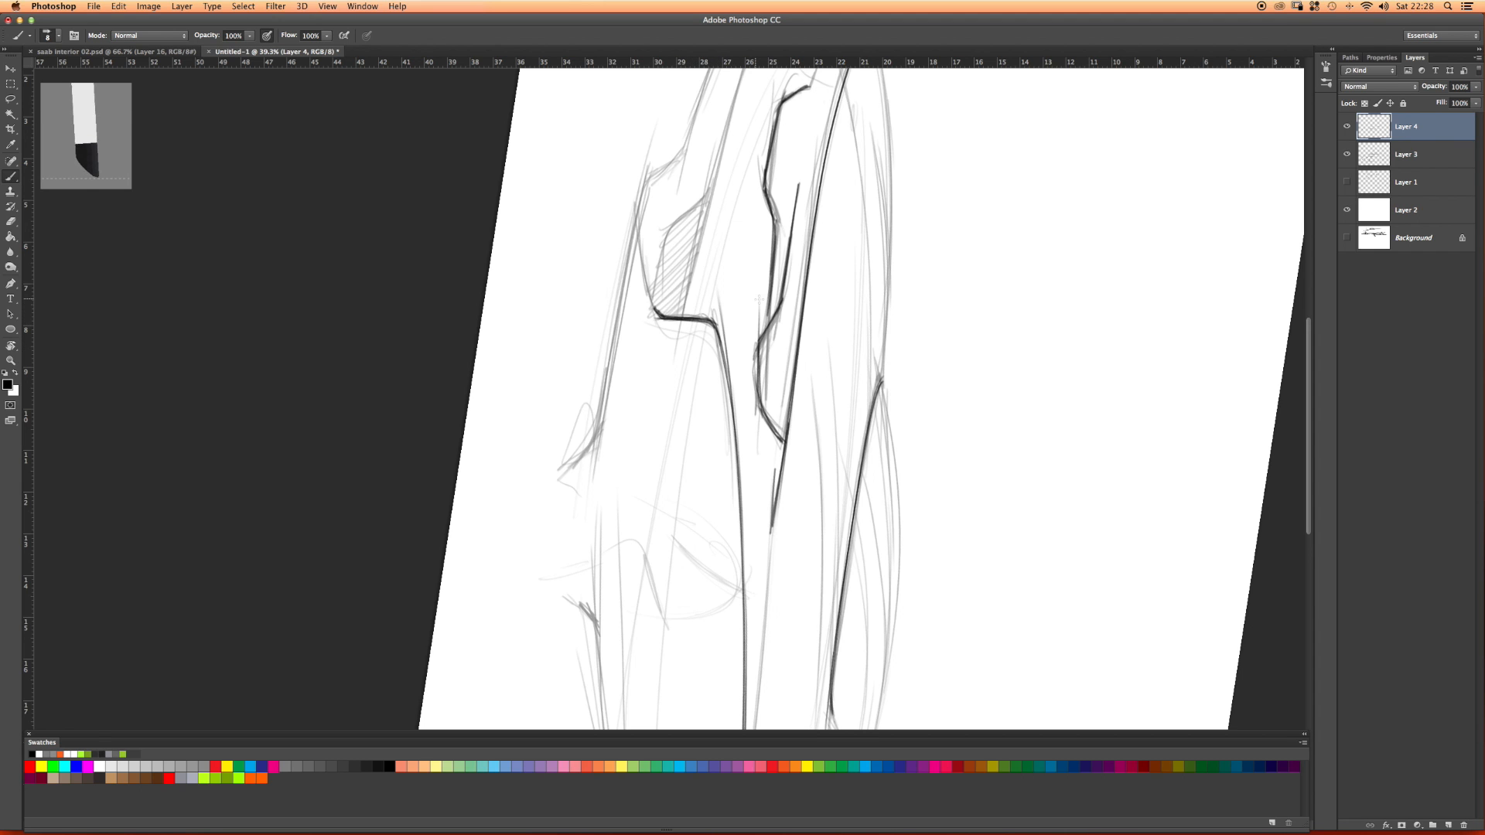
{"action": "key", "text": "r"}
{"action": "mouse_move", "coordinate": [825, 303]}
{"action": "left_mouse_down"}
{"action": "mouse_move", "coordinate": [580, 259]}
{"action": "mouse_move", "coordinate": [514, 306]}
{"action": "left_mouse_up"}
{"action": "key", "text": "z"}
{"action": "mouse_move", "coordinate": [481, 475]}
{"action": "left_mouse_down"}
{"action": "mouse_move", "coordinate": [555, 476]}
{"action": "mouse_move", "coordinate": [490, 487]}
{"action": "left_mouse_up"}
{"action": "key", "text": "b"}
{"action": "left_click_drag", "start_coordinate": [572, 464], "coordinate": [403, 509]}
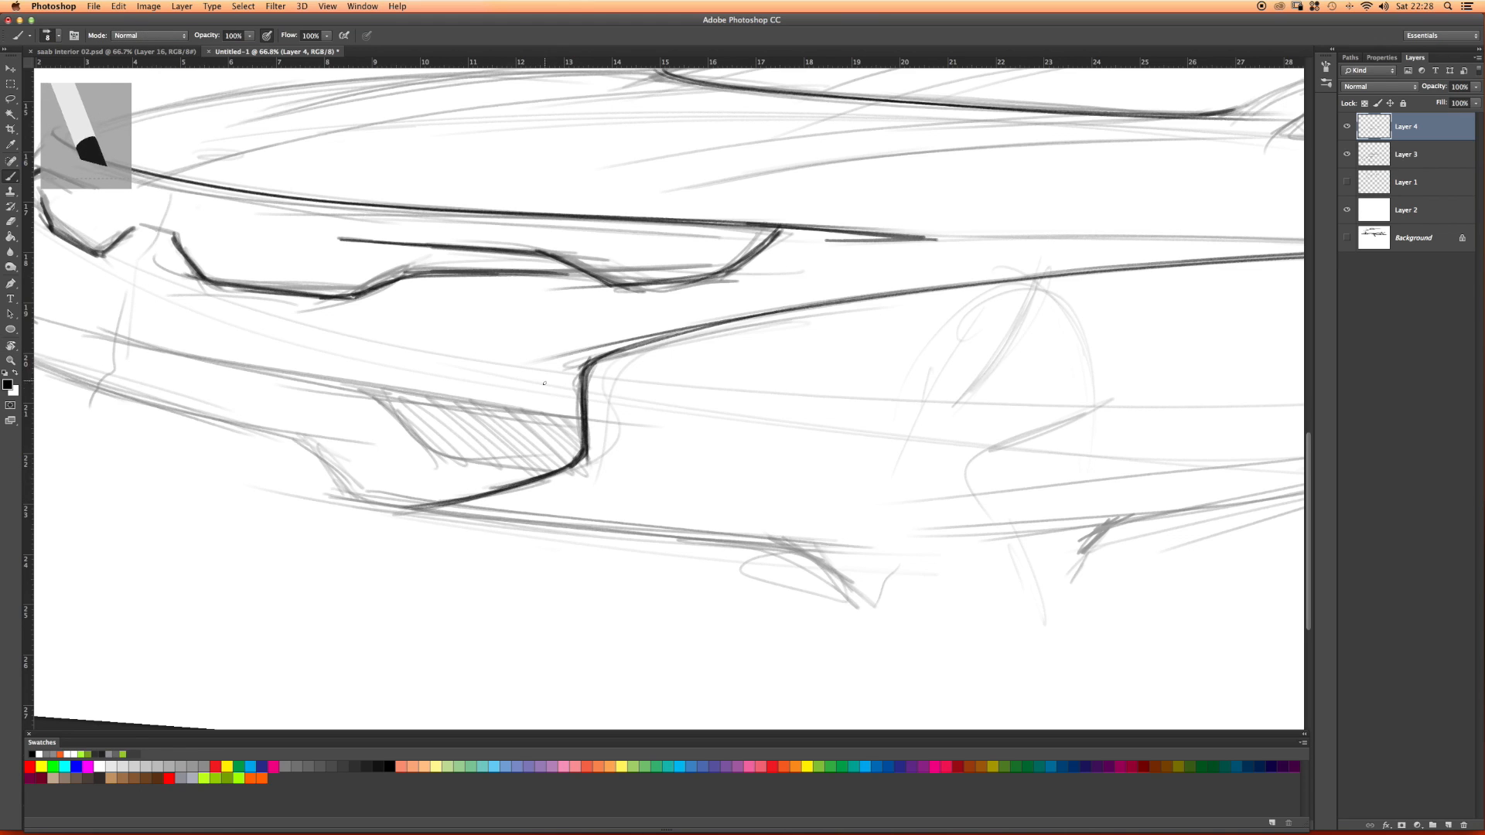
Step: Add a new layer above Layer 4 with the whole canvas in view
{"action": "key", "text": "r"}
{"action": "left_click_drag", "start_coordinate": [510, 370], "coordinate": [573, 391]}
{"action": "left_click_drag", "start_coordinate": [734, 406], "coordinate": [786, 387]}
{"action": "key", "text": "z"}
{"action": "left_click_drag", "start_coordinate": [790, 389], "coordinate": [693, 368]}
{"action": "key", "text": "r"}
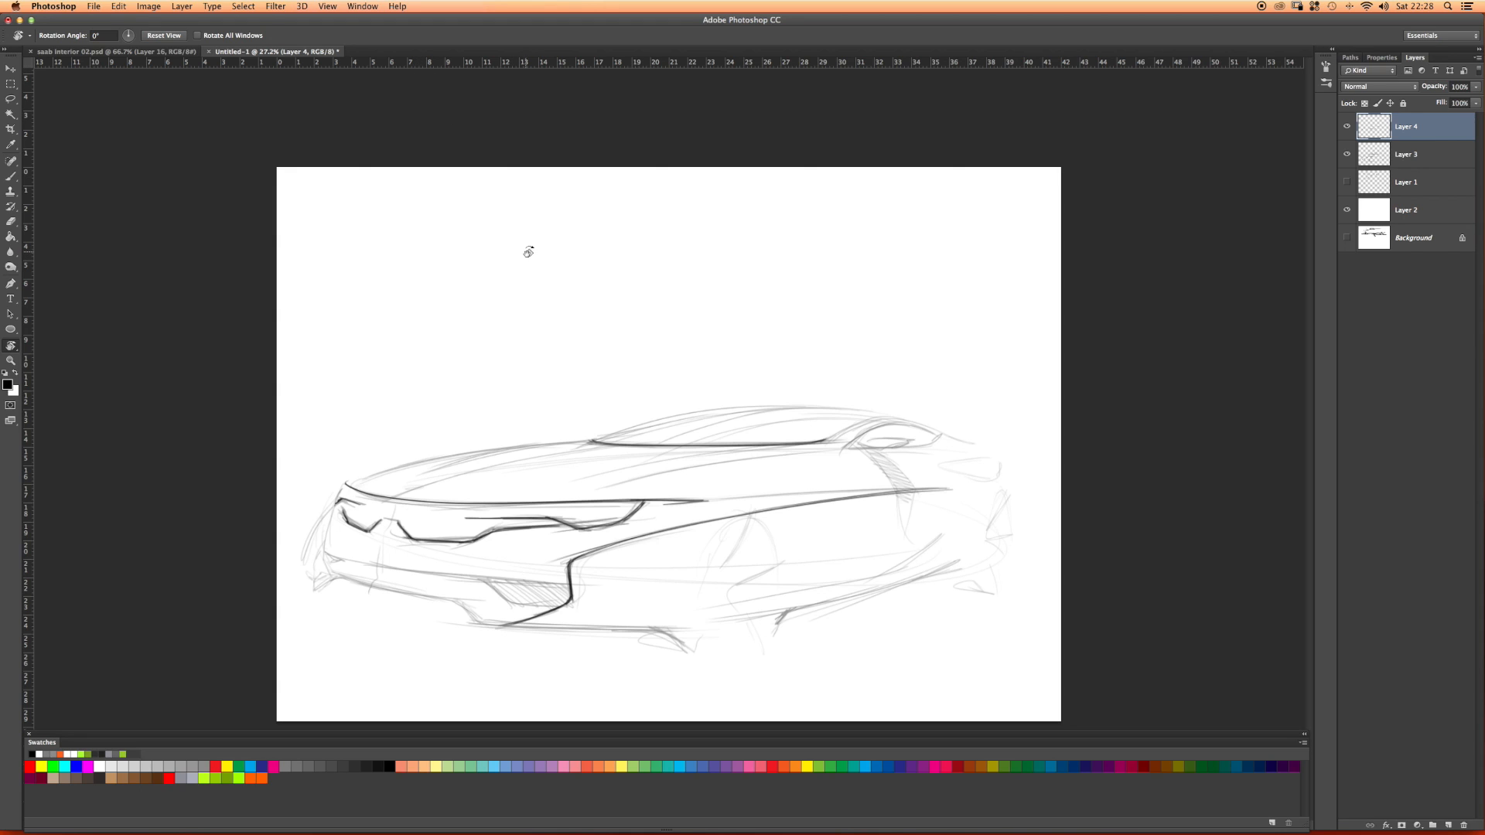
{"action": "left_click", "coordinate": [1448, 825]}
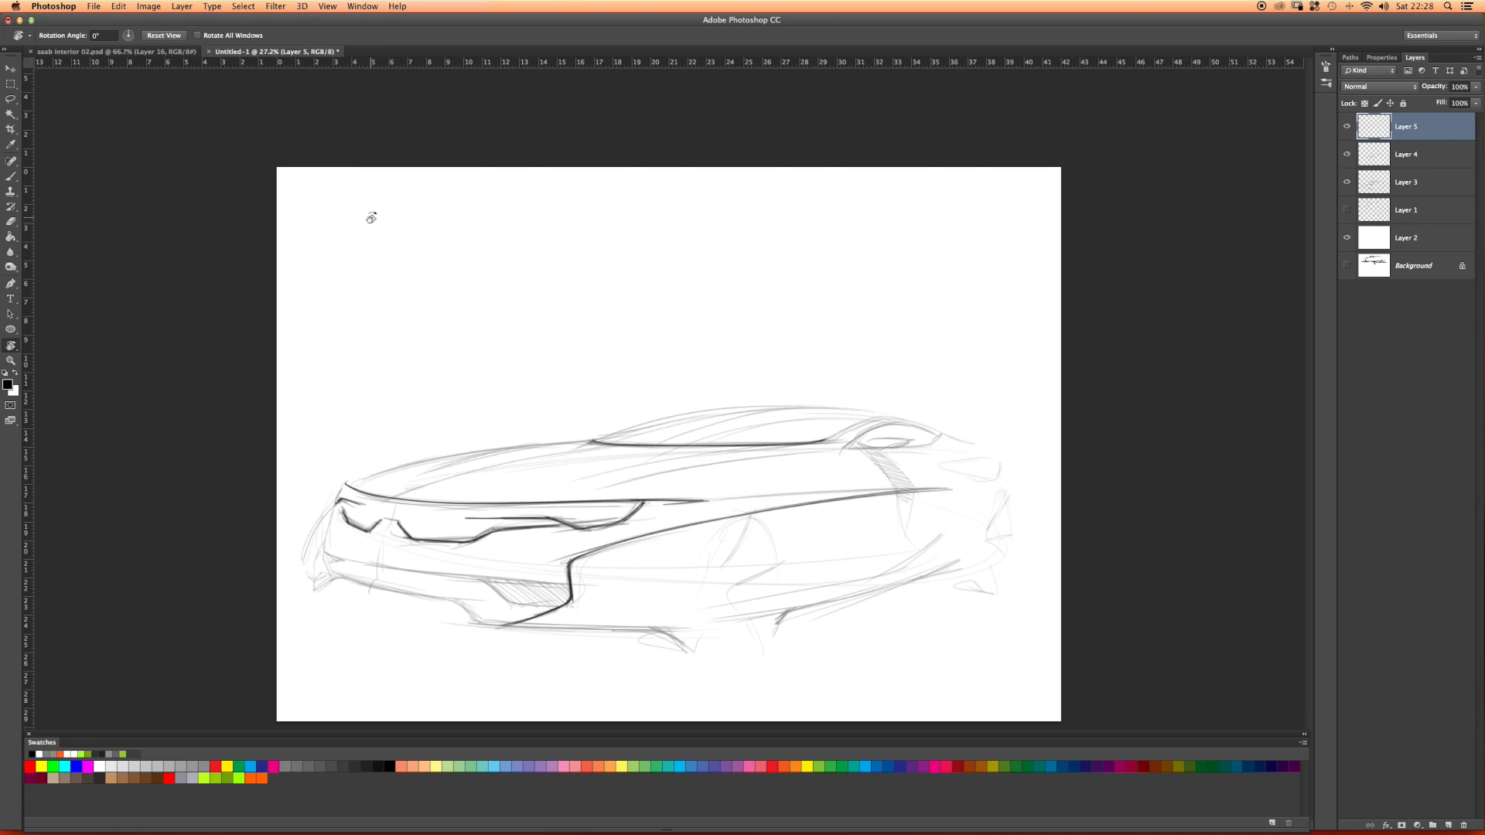
Step: Sketch two short curved demonstration lines with darkened turning ends in the empty area above the car
{"action": "key", "text": "b"}
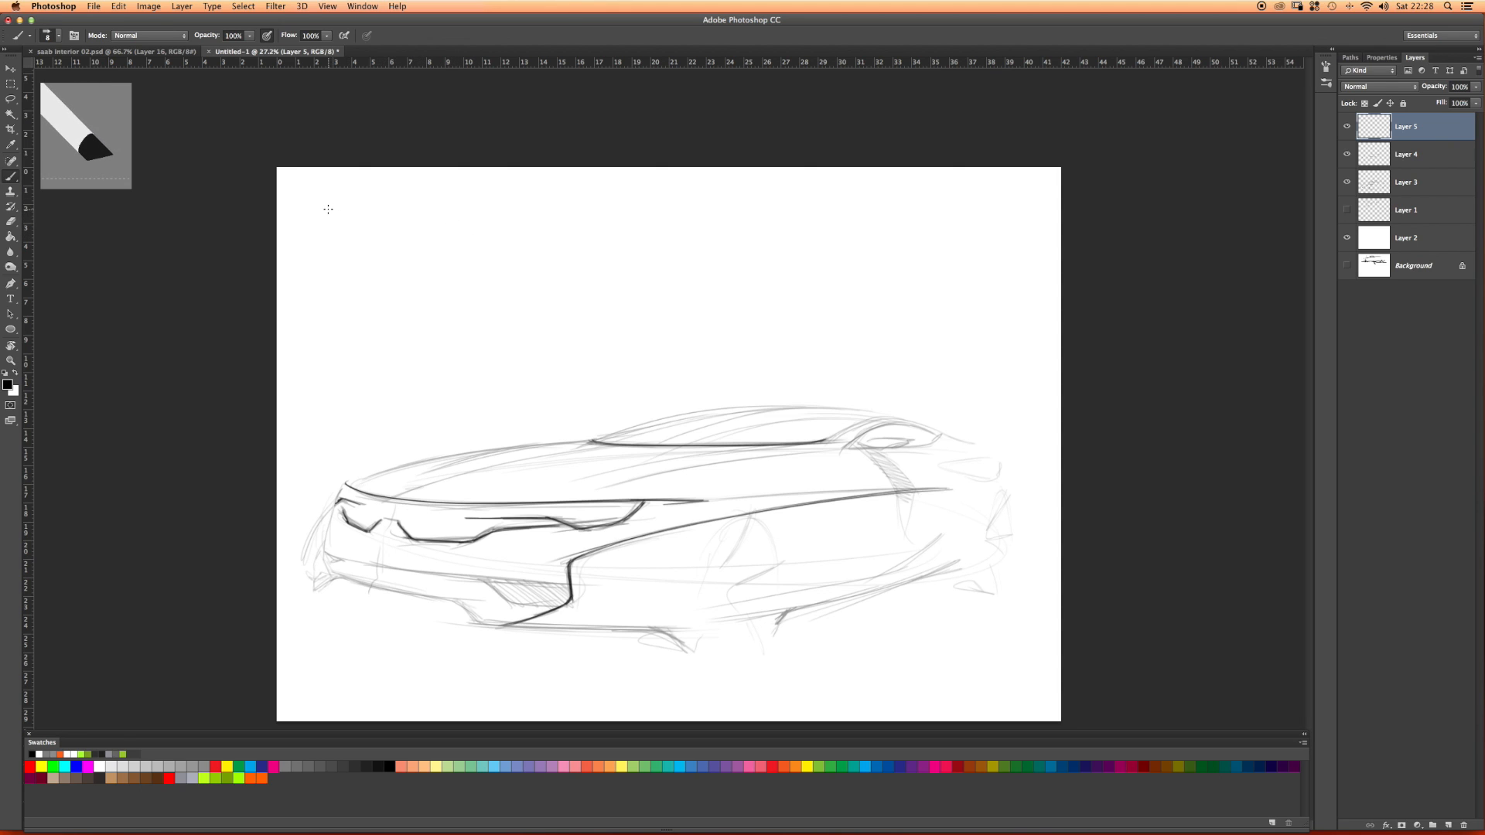
{"action": "left_click_drag", "start_coordinate": [331, 211], "coordinate": [474, 225]}
{"action": "left_click_drag", "start_coordinate": [332, 209], "coordinate": [474, 225]}
{"action": "left_click_drag", "start_coordinate": [340, 206], "coordinate": [474, 225]}
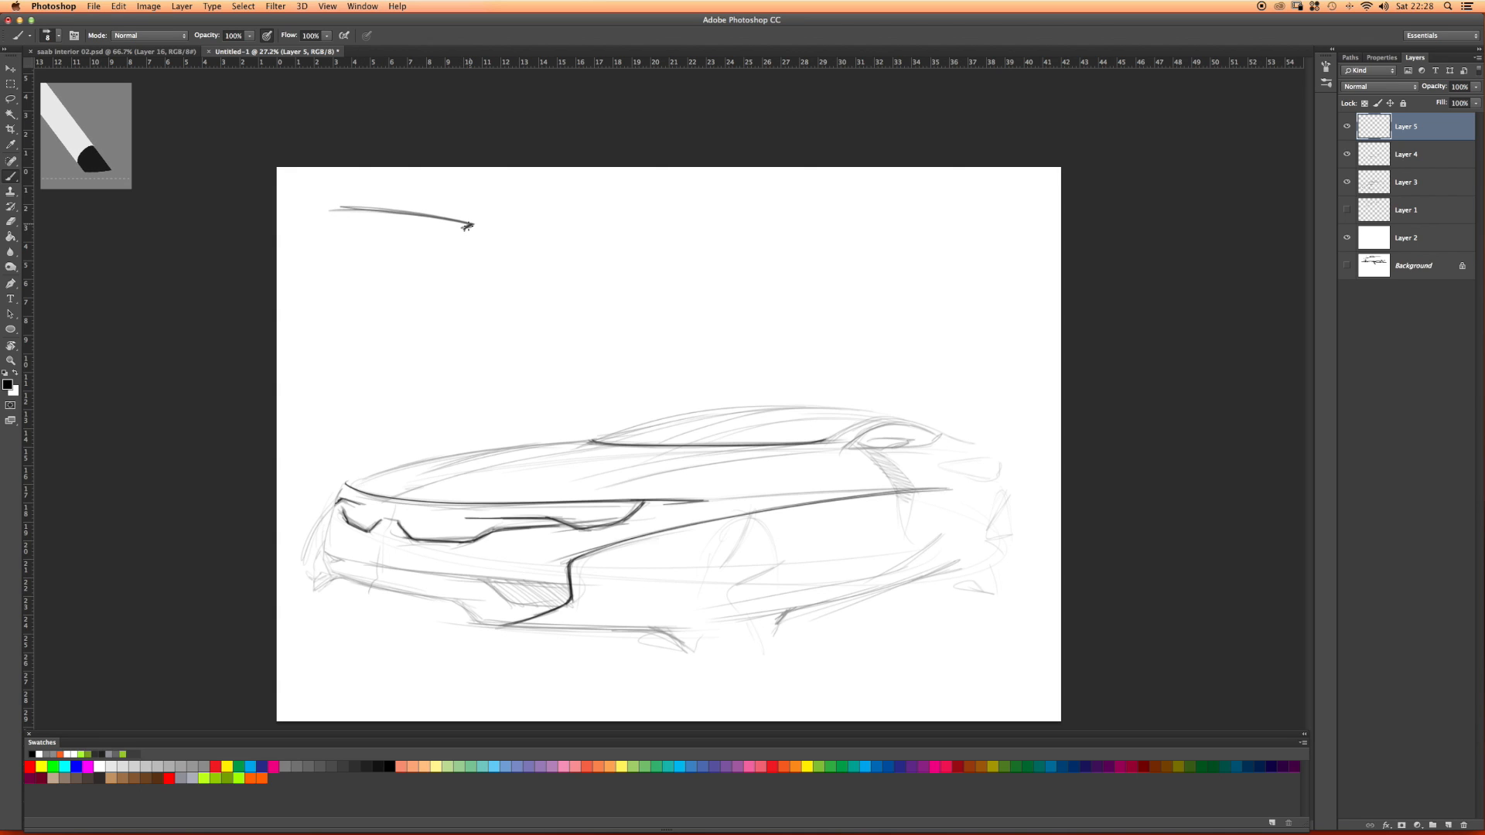
{"action": "left_click_drag", "start_coordinate": [436, 239], "coordinate": [572, 249]}
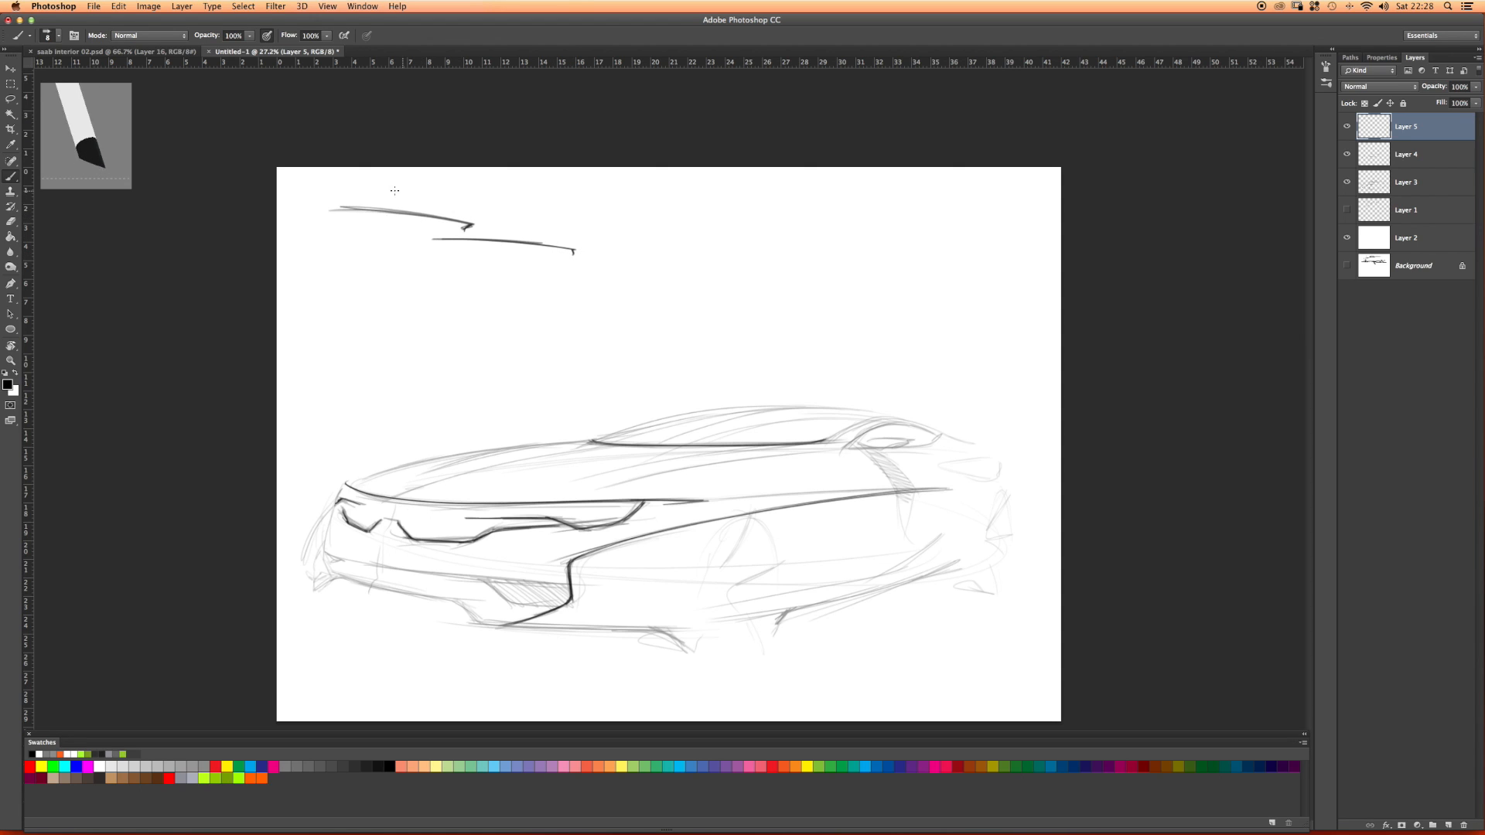
{"action": "left_click_drag", "start_coordinate": [450, 241], "coordinate": [563, 261]}
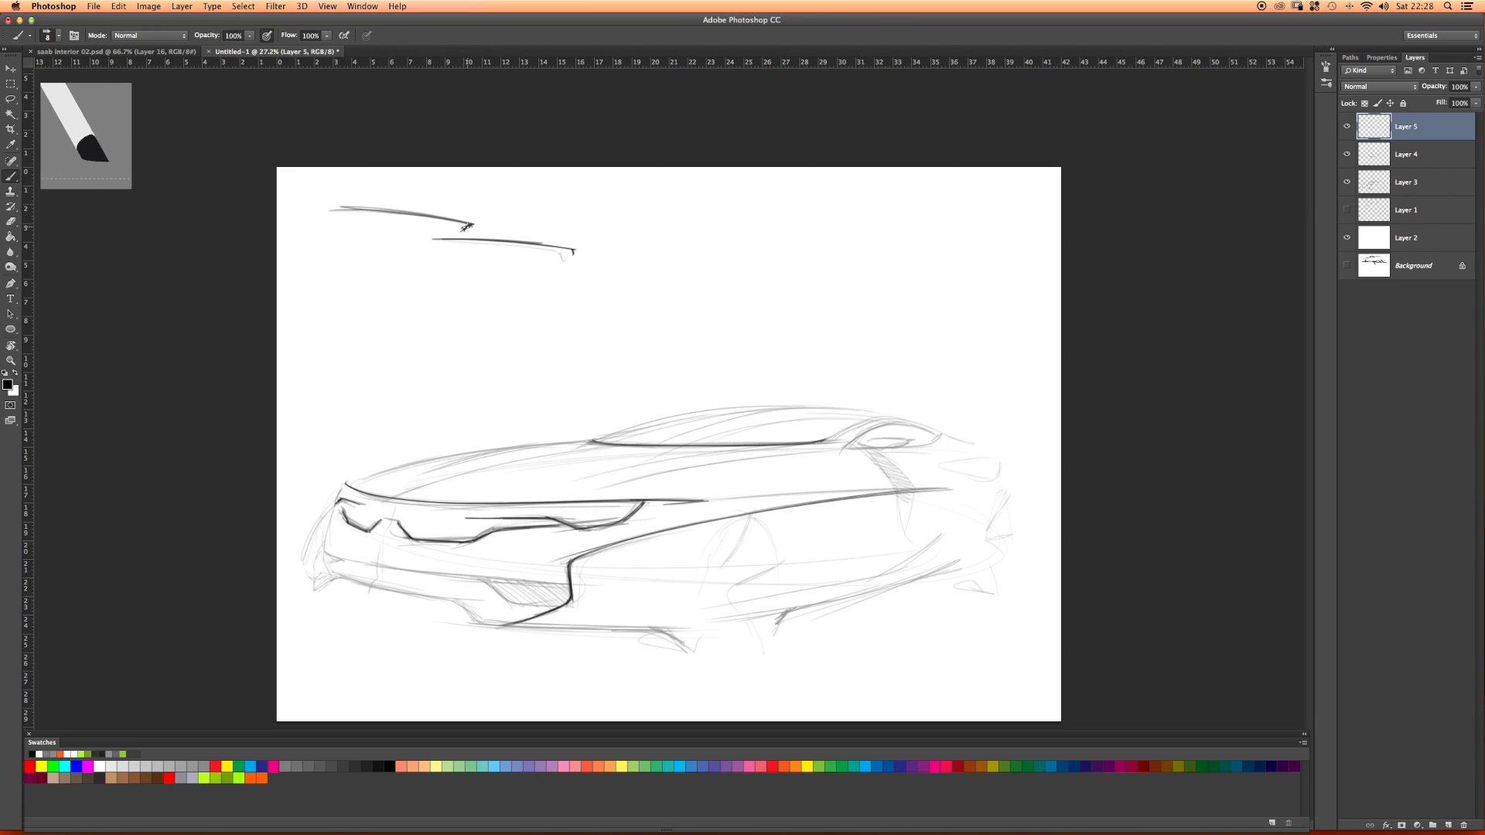
{"action": "left_click_drag", "start_coordinate": [472, 225], "coordinate": [474, 225]}
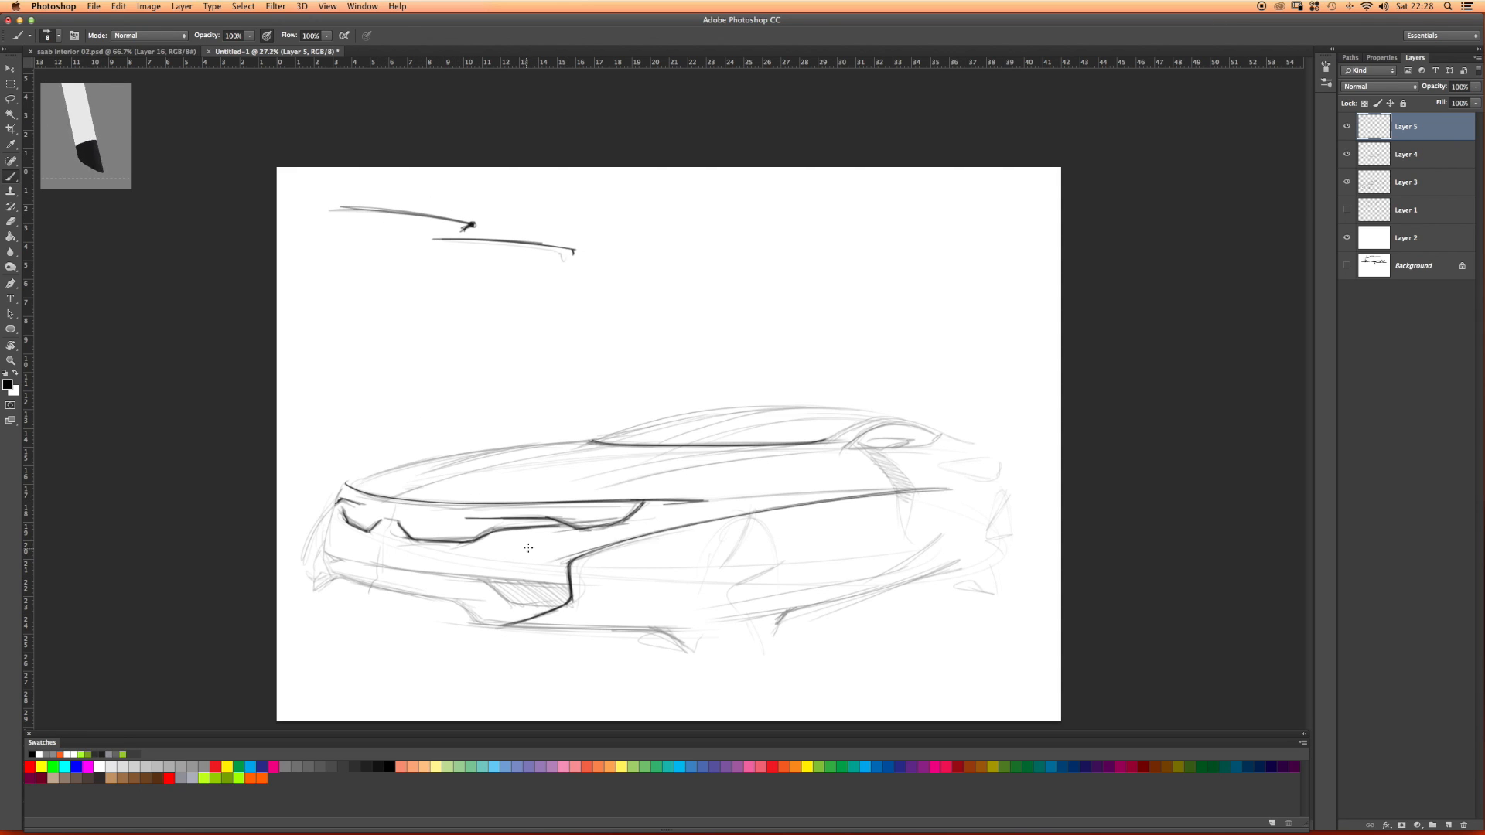
Step: Thicken the vertical bumper corner line and its sweep towards the underside to add line weight
{"action": "key", "text": "z"}
{"action": "left_click", "coordinate": [600, 574]}
{"action": "left_click_drag", "start_coordinate": [599, 573], "coordinate": [644, 574]}
{"action": "key", "text": "b"}
{"action": "left_click_drag", "start_coordinate": [530, 625], "coordinate": [450, 548]}
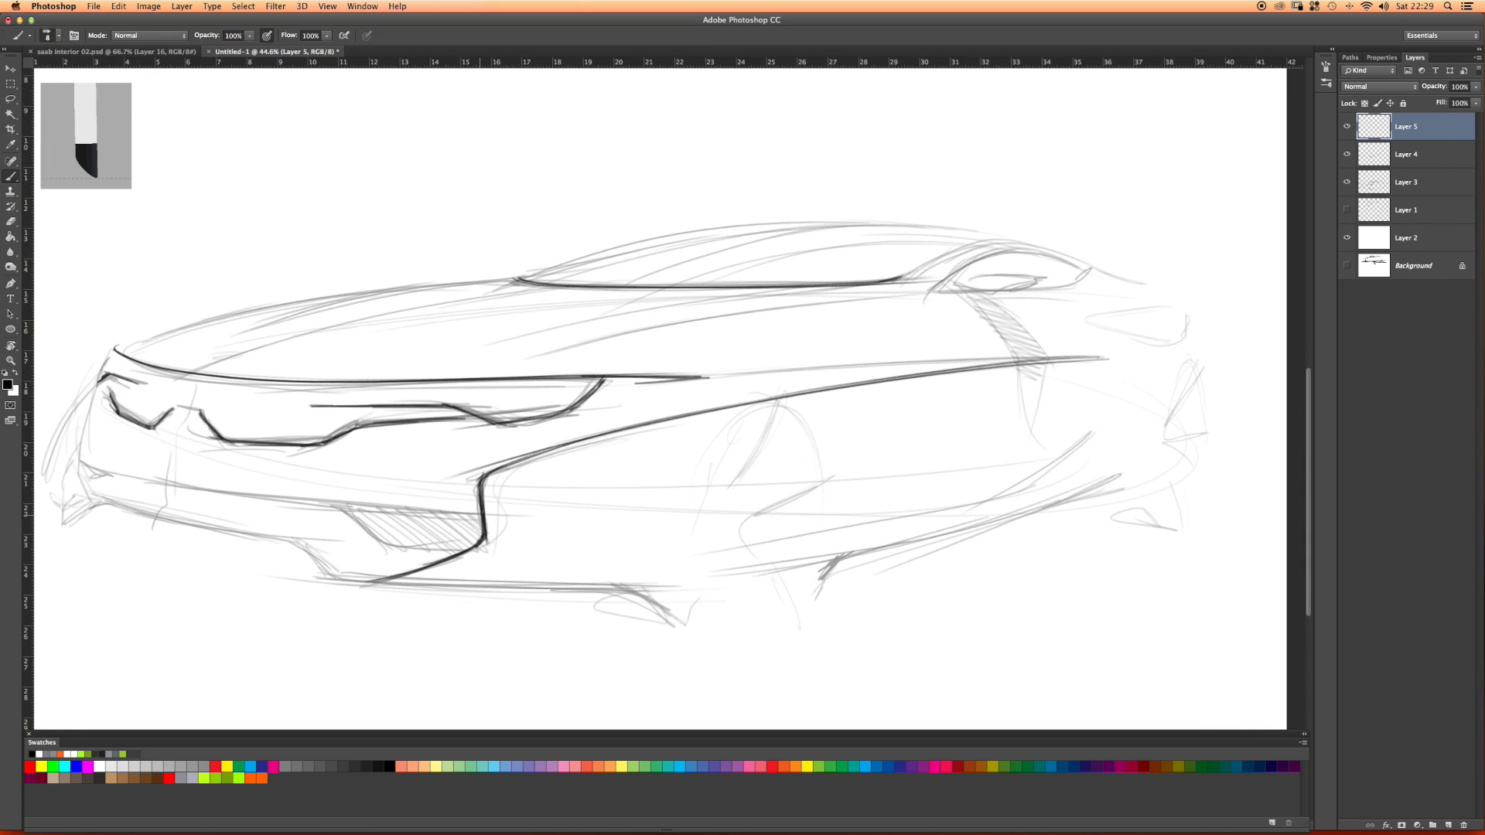
{"action": "left_click_drag", "start_coordinate": [482, 484], "coordinate": [487, 516]}
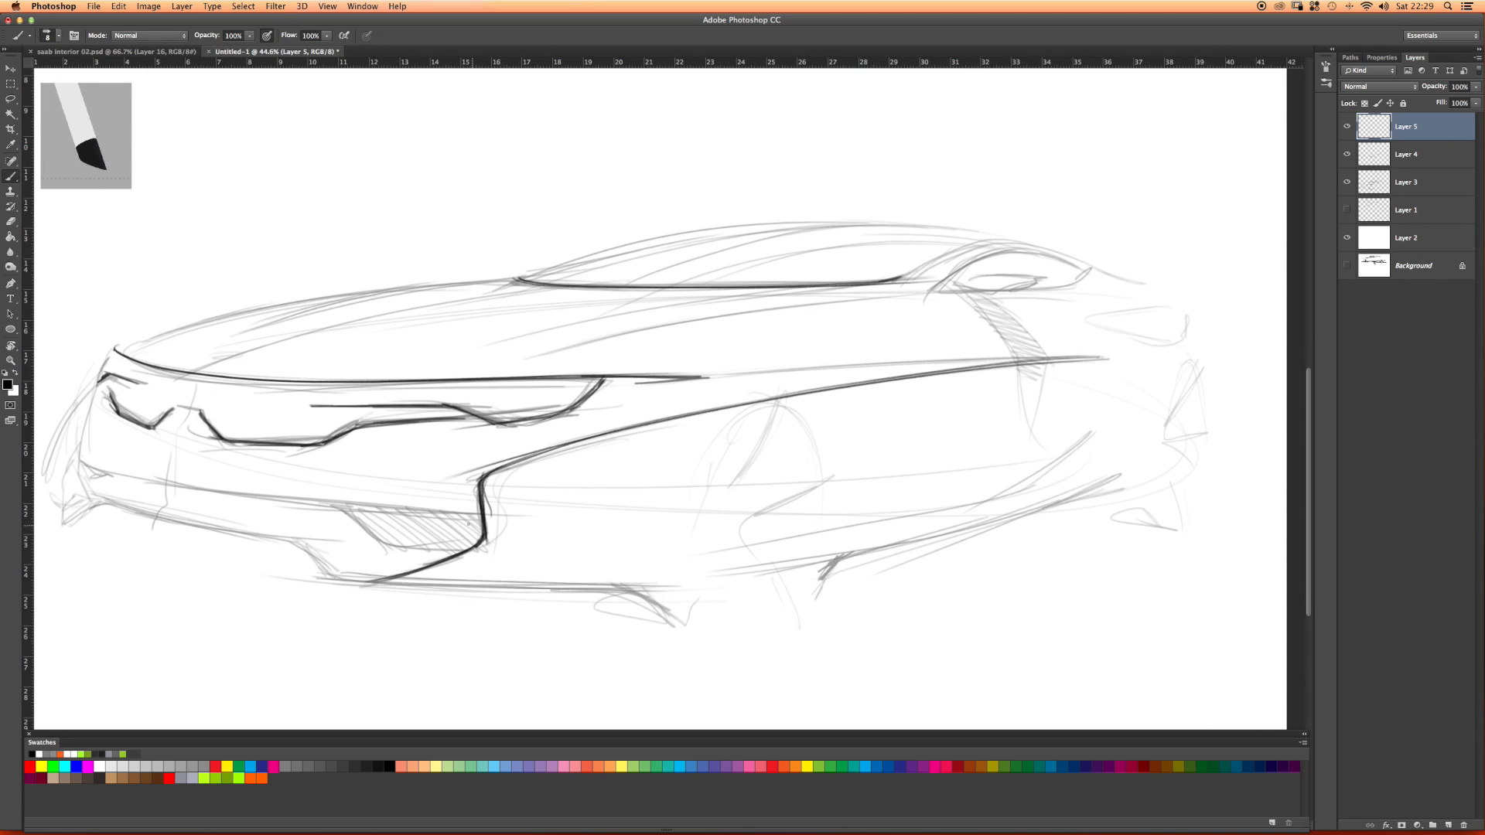
{"action": "left_click_drag", "start_coordinate": [464, 548], "coordinate": [402, 573]}
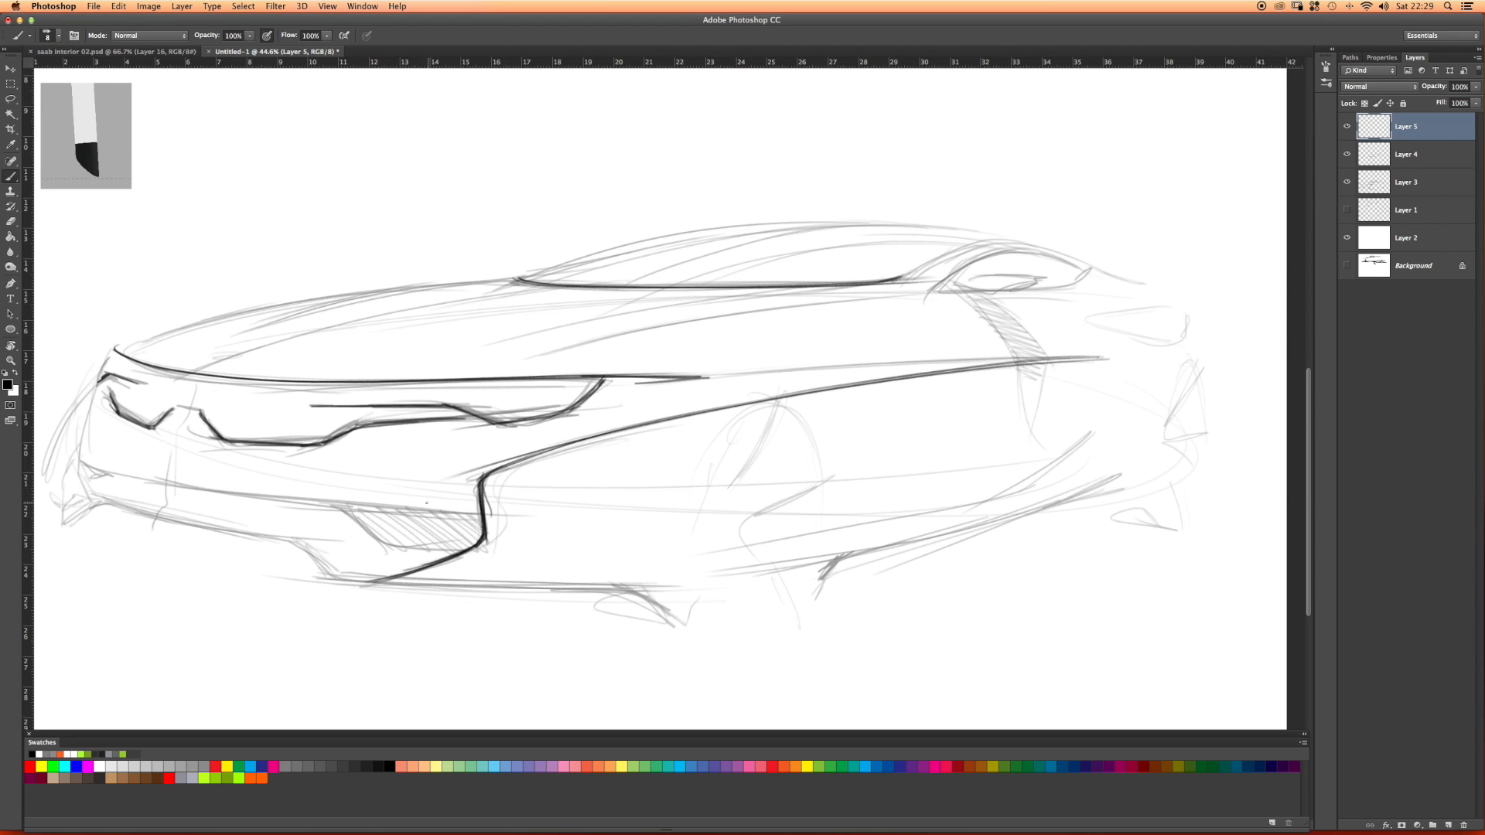
Step: Darken the turning end of the first demonstration line and reinforce the bumper corner's vertical contour
{"action": "scroll", "coordinate": [500, 438], "scroll_direction": "up", "scroll_amount": 10}
{"action": "scroll", "coordinate": [500, 438], "scroll_direction": "left", "scroll_amount": 8}
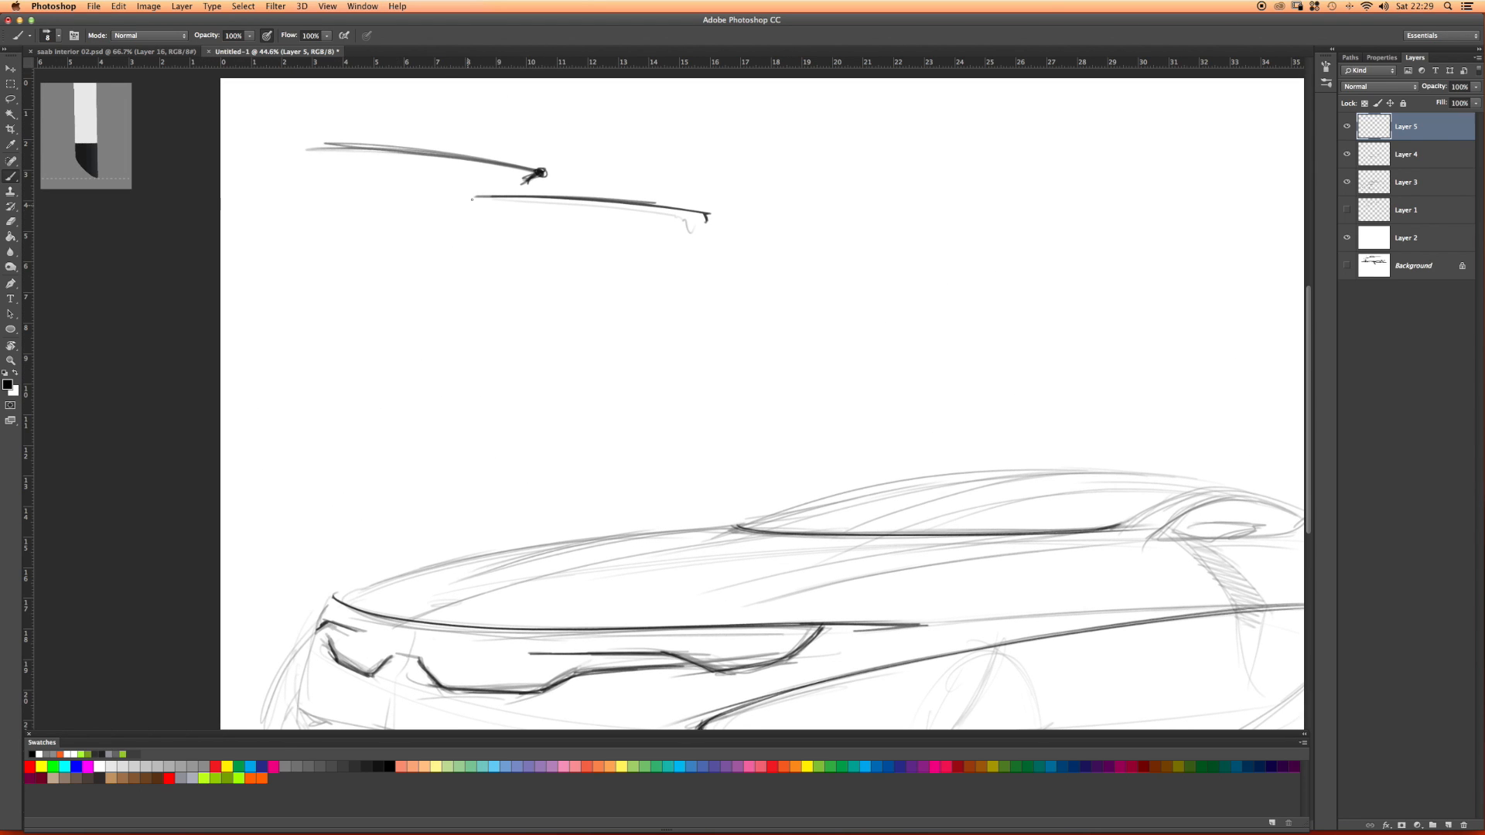
{"action": "left_click_drag", "start_coordinate": [536, 175], "coordinate": [531, 180]}
{"action": "scroll", "coordinate": [619, 606], "scroll_direction": "down", "scroll_amount": 10}
{"action": "scroll", "coordinate": [620, 606], "scroll_direction": "right", "scroll_amount": 4}
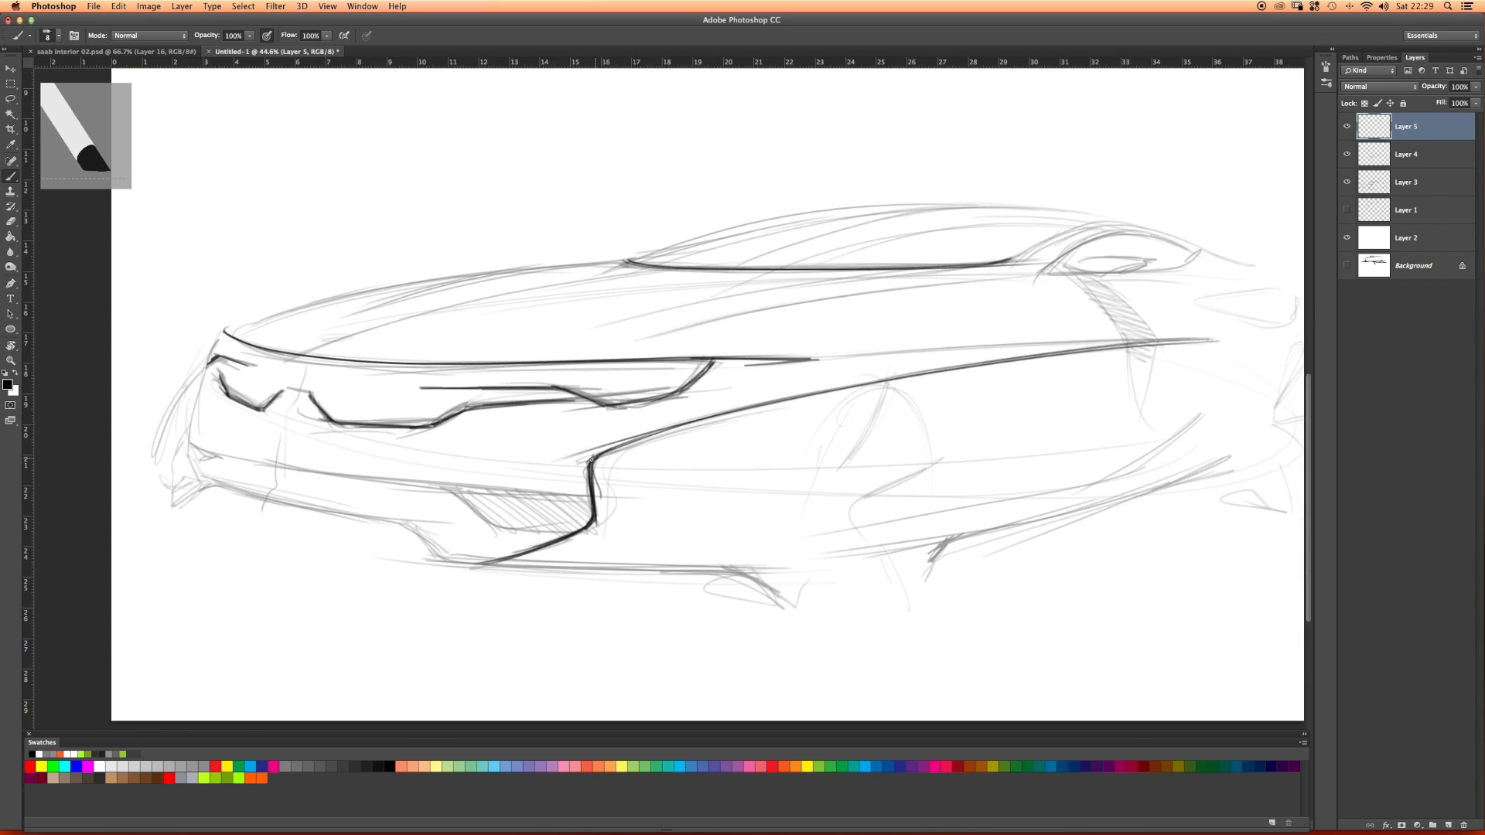
{"action": "left_click_drag", "start_coordinate": [589, 482], "coordinate": [566, 534]}
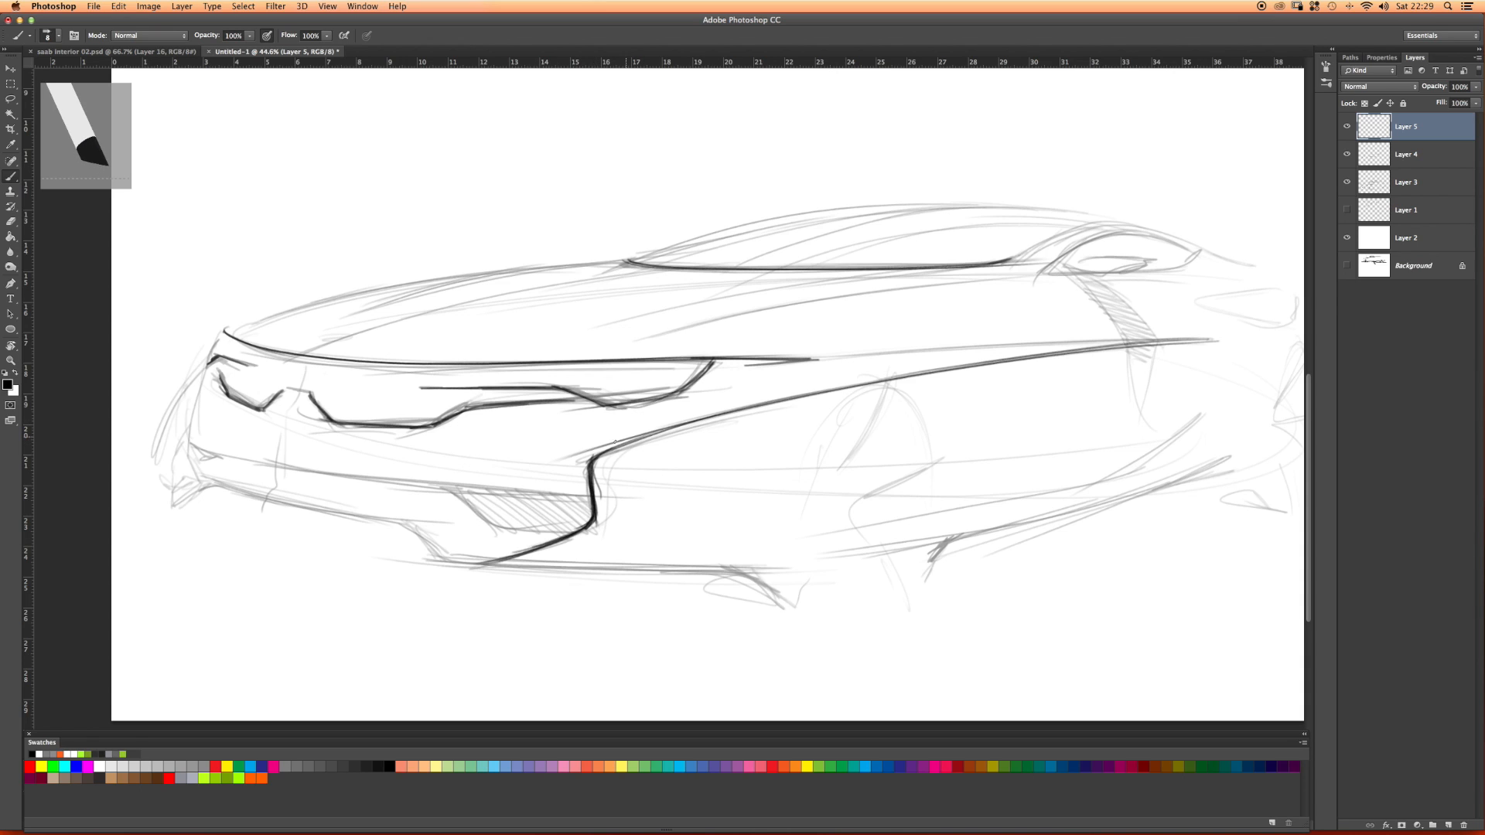
Step: Hatch the side surface behind the bumper corner with parallel diagonal strokes running down towards the front wheel
{"action": "left_click_drag", "start_coordinate": [756, 419], "coordinate": [816, 434]}
{"action": "mouse_move", "coordinate": [705, 418]}
{"action": "left_mouse_down"}
{"action": "mouse_move", "coordinate": [831, 452]}
{"action": "mouse_move", "coordinate": [829, 464]}
{"action": "left_mouse_up"}
{"action": "mouse_move", "coordinate": [654, 433]}
{"action": "left_mouse_down"}
{"action": "mouse_move", "coordinate": [804, 474]}
{"action": "mouse_move", "coordinate": [795, 495]}
{"action": "left_mouse_up"}
{"action": "mouse_move", "coordinate": [606, 451]}
{"action": "left_mouse_down"}
{"action": "mouse_move", "coordinate": [781, 510]}
{"action": "mouse_move", "coordinate": [753, 525]}
{"action": "left_mouse_up"}
{"action": "mouse_move", "coordinate": [595, 481]}
{"action": "left_mouse_down"}
{"action": "mouse_move", "coordinate": [767, 551]}
{"action": "mouse_move", "coordinate": [736, 566]}
{"action": "left_mouse_up"}
{"action": "mouse_move", "coordinate": [600, 525]}
{"action": "left_mouse_down"}
{"action": "mouse_move", "coordinate": [682, 562]}
{"action": "mouse_move", "coordinate": [627, 561]}
{"action": "left_mouse_up"}
{"action": "left_click_drag", "start_coordinate": [549, 548], "coordinate": [600, 568]}
Step: Hatch the front surface between the near headlight and the air intake with diagonal strokes in the opposite direction
{"action": "mouse_move", "coordinate": [593, 495]}
{"action": "left_mouse_down"}
{"action": "mouse_move", "coordinate": [456, 490]}
{"action": "mouse_move", "coordinate": [553, 492]}
{"action": "left_mouse_up"}
{"action": "left_click_drag", "start_coordinate": [589, 463], "coordinate": [517, 493]}
{"action": "mouse_move", "coordinate": [628, 429]}
{"action": "left_mouse_down"}
{"action": "mouse_move", "coordinate": [479, 496]}
{"action": "mouse_move", "coordinate": [457, 484]}
{"action": "left_mouse_up"}
{"action": "left_click_drag", "start_coordinate": [592, 412], "coordinate": [464, 481]}
{"action": "mouse_move", "coordinate": [556, 418]}
{"action": "left_mouse_down"}
{"action": "mouse_move", "coordinate": [403, 483]}
{"action": "mouse_move", "coordinate": [417, 473]}
{"action": "left_mouse_up"}
{"action": "left_click_drag", "start_coordinate": [534, 407], "coordinate": [376, 475]}
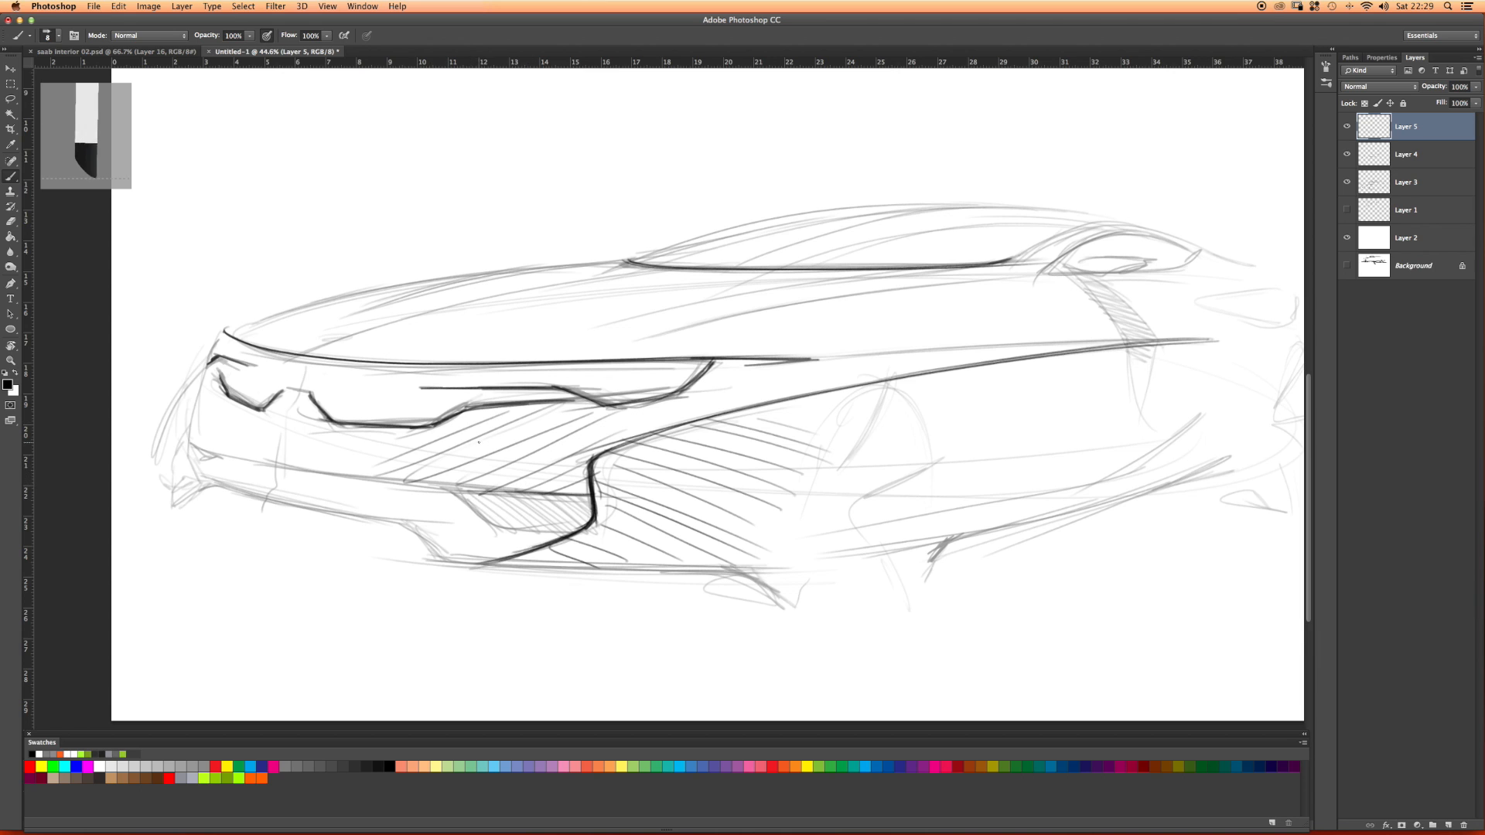
Step: Thicken the front corner contour from the side crease through the bend and along its lower sweep
{"action": "scroll", "coordinate": [591, 458], "scroll_direction": "up", "scroll_amount": 5}
{"action": "mouse_move", "coordinate": [588, 485]}
{"action": "left_mouse_down"}
{"action": "mouse_move", "coordinate": [653, 439]}
{"action": "mouse_move", "coordinate": [636, 397]}
{"action": "mouse_move", "coordinate": [617, 396]}
{"action": "mouse_move", "coordinate": [666, 430]}
{"action": "mouse_move", "coordinate": [763, 421]}
{"action": "left_mouse_up"}
{"action": "key", "text": "r"}
{"action": "mouse_move", "coordinate": [650, 433]}
{"action": "left_mouse_down"}
{"action": "mouse_move", "coordinate": [924, 424]}
{"action": "mouse_move", "coordinate": [761, 425]}
{"action": "left_mouse_up"}
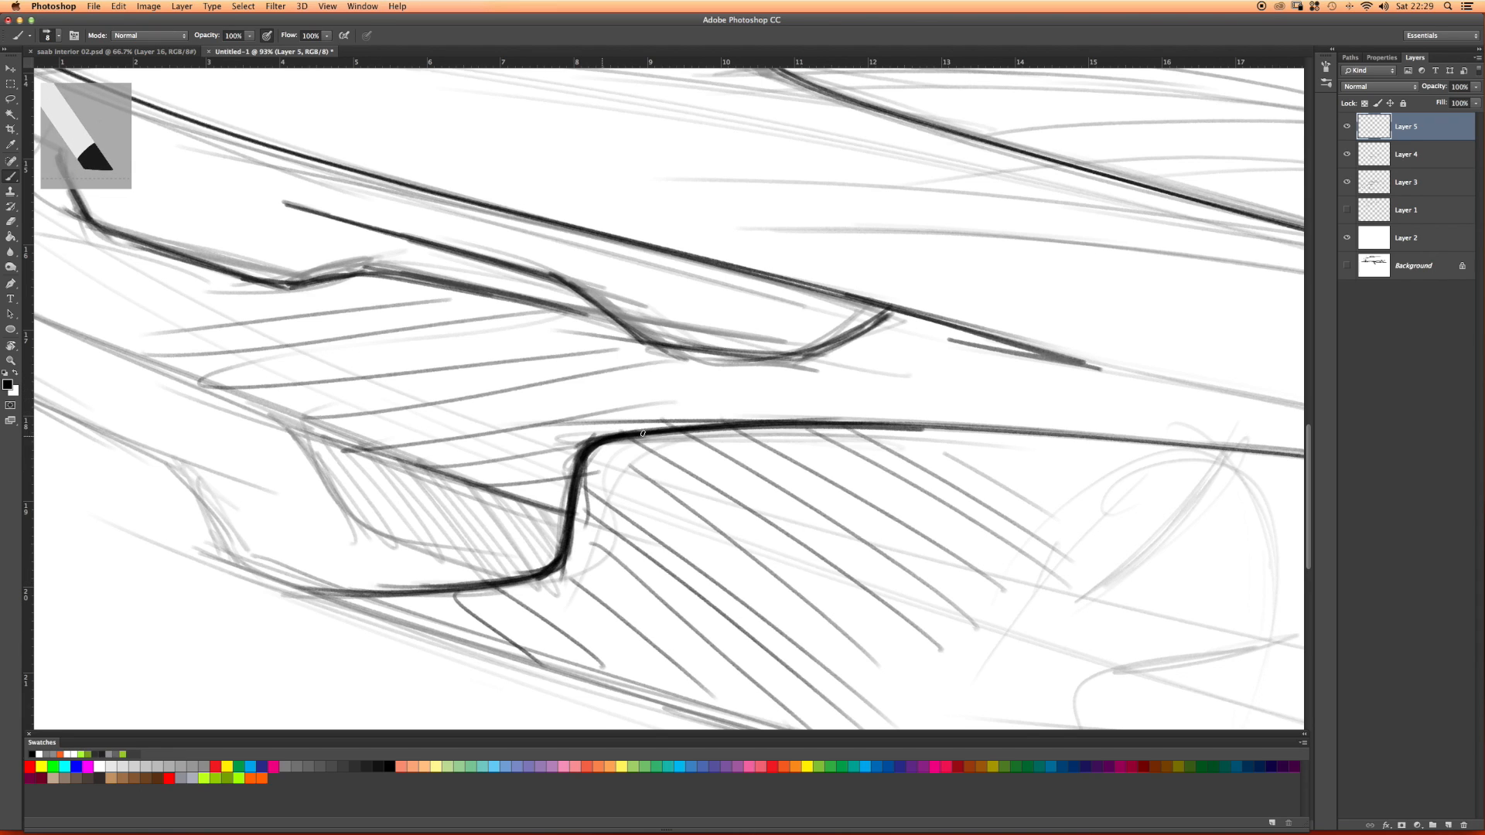
{"action": "key", "text": "r"}
{"action": "left_click_drag", "start_coordinate": [605, 379], "coordinate": [818, 367]}
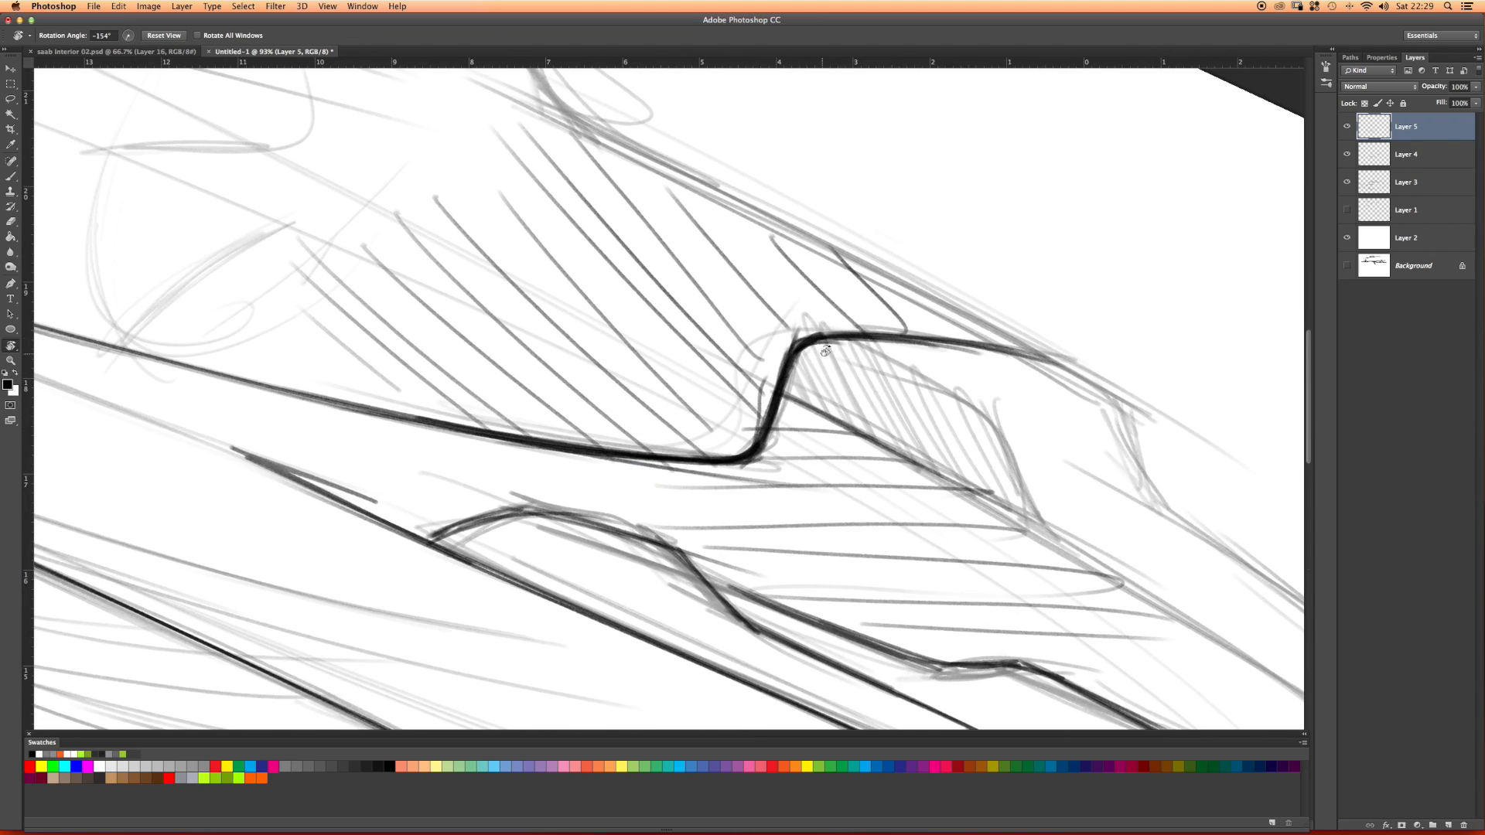
{"action": "key", "text": "b"}
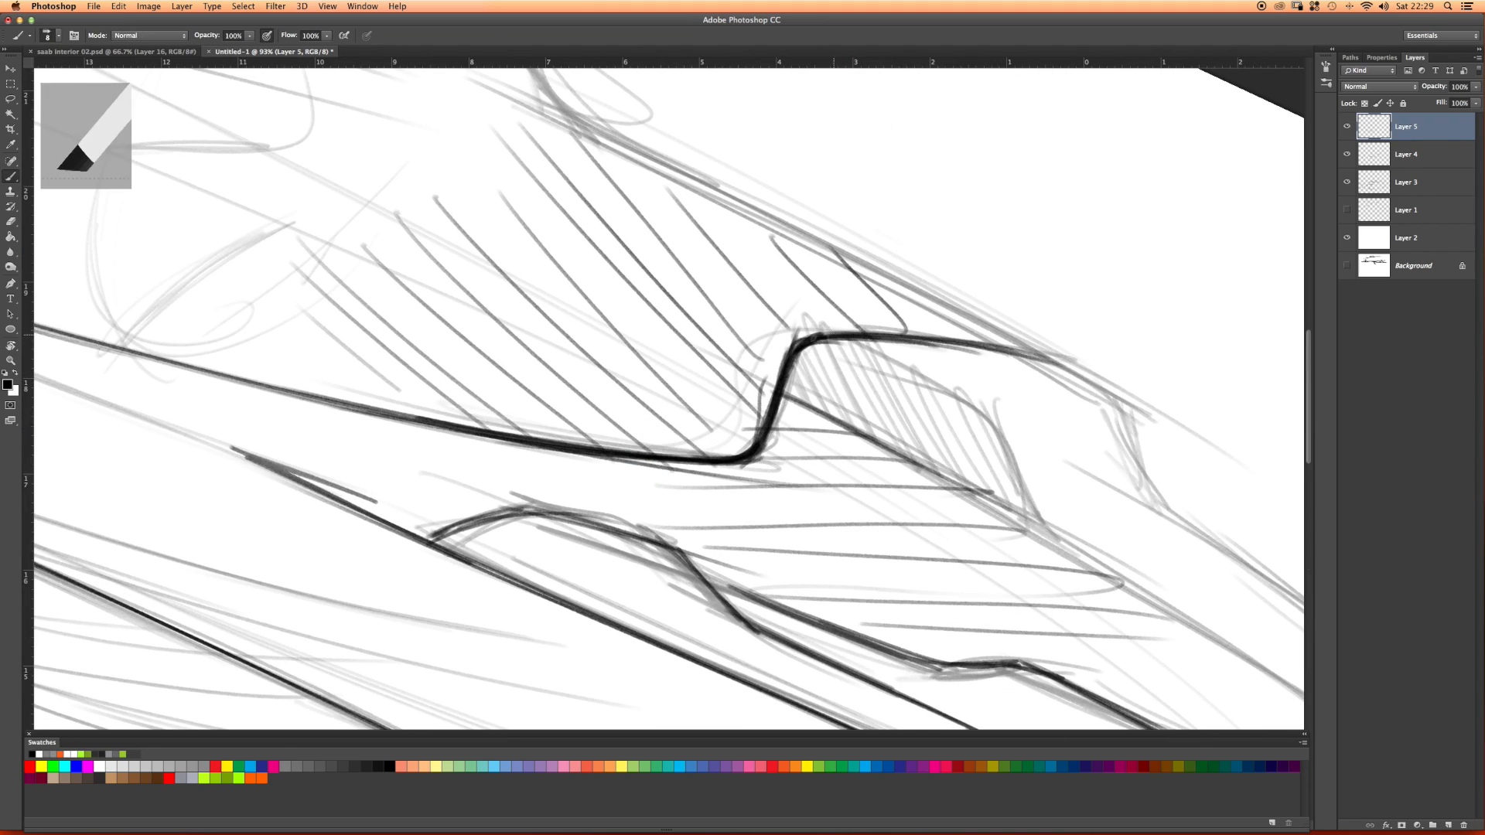
{"action": "left_click_drag", "start_coordinate": [832, 335], "coordinate": [1046, 357]}
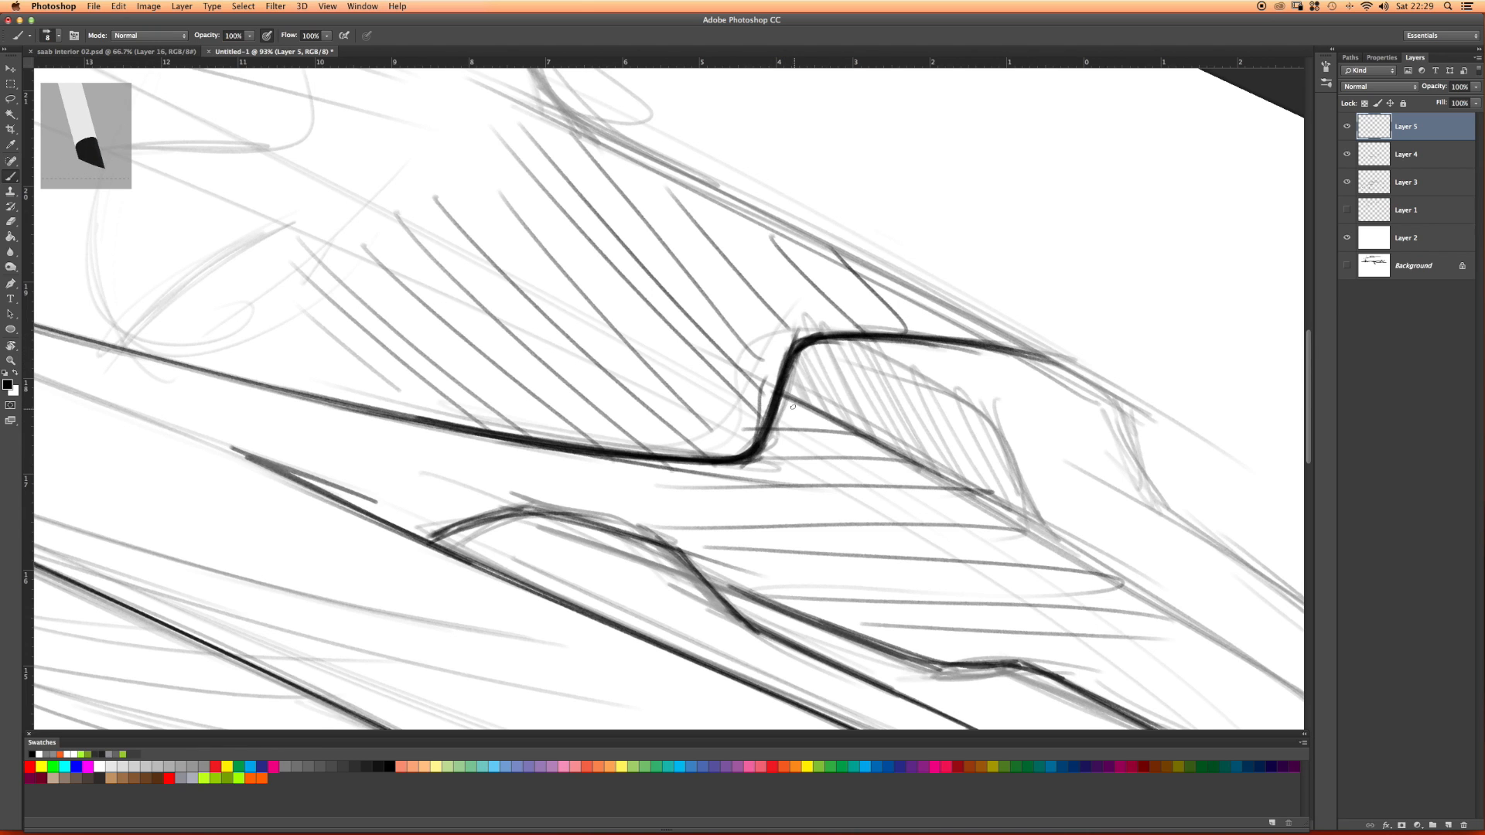
Step: Trace the near air intake's upper edge as a dark line running inward from the bumper corner
{"action": "left_click_drag", "start_coordinate": [783, 394], "coordinate": [901, 455]}
{"action": "left_click_drag", "start_coordinate": [782, 395], "coordinate": [1071, 551]}
{"action": "key", "text": "r"}
{"action": "left_click_drag", "start_coordinate": [586, 244], "coordinate": [794, 520]}
{"action": "key", "text": "z"}
{"action": "mouse_move", "coordinate": [580, 453]}
{"action": "left_mouse_down"}
{"action": "mouse_move", "coordinate": [507, 456]}
{"action": "mouse_move", "coordinate": [558, 456]}
{"action": "left_mouse_up"}
{"action": "key", "text": "r"}
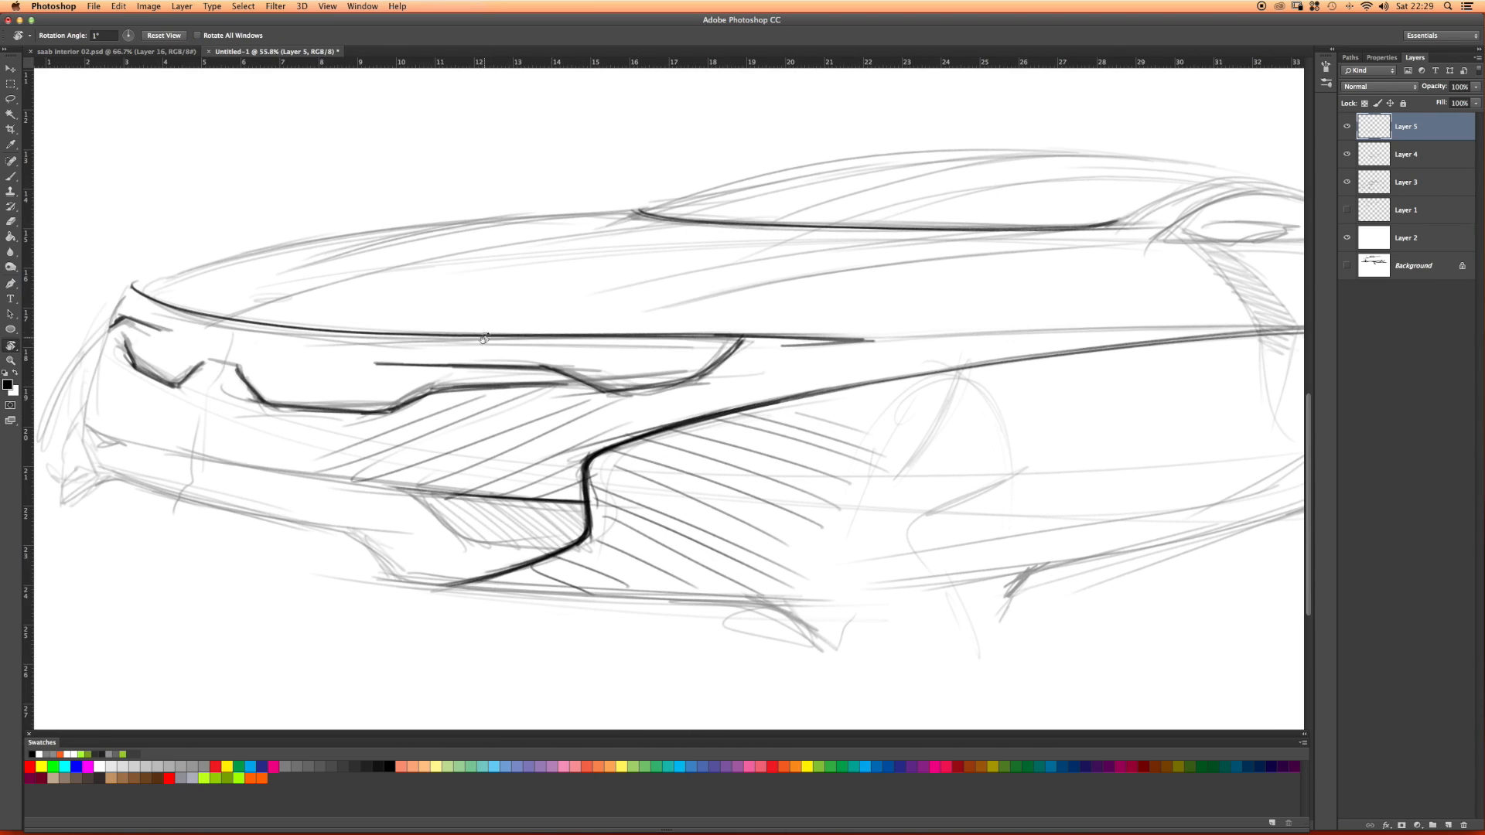
Step: Outline the air intake's slanted inner and lower edges and hatch its interior, darkest at the outer corner
{"action": "key", "text": "b"}
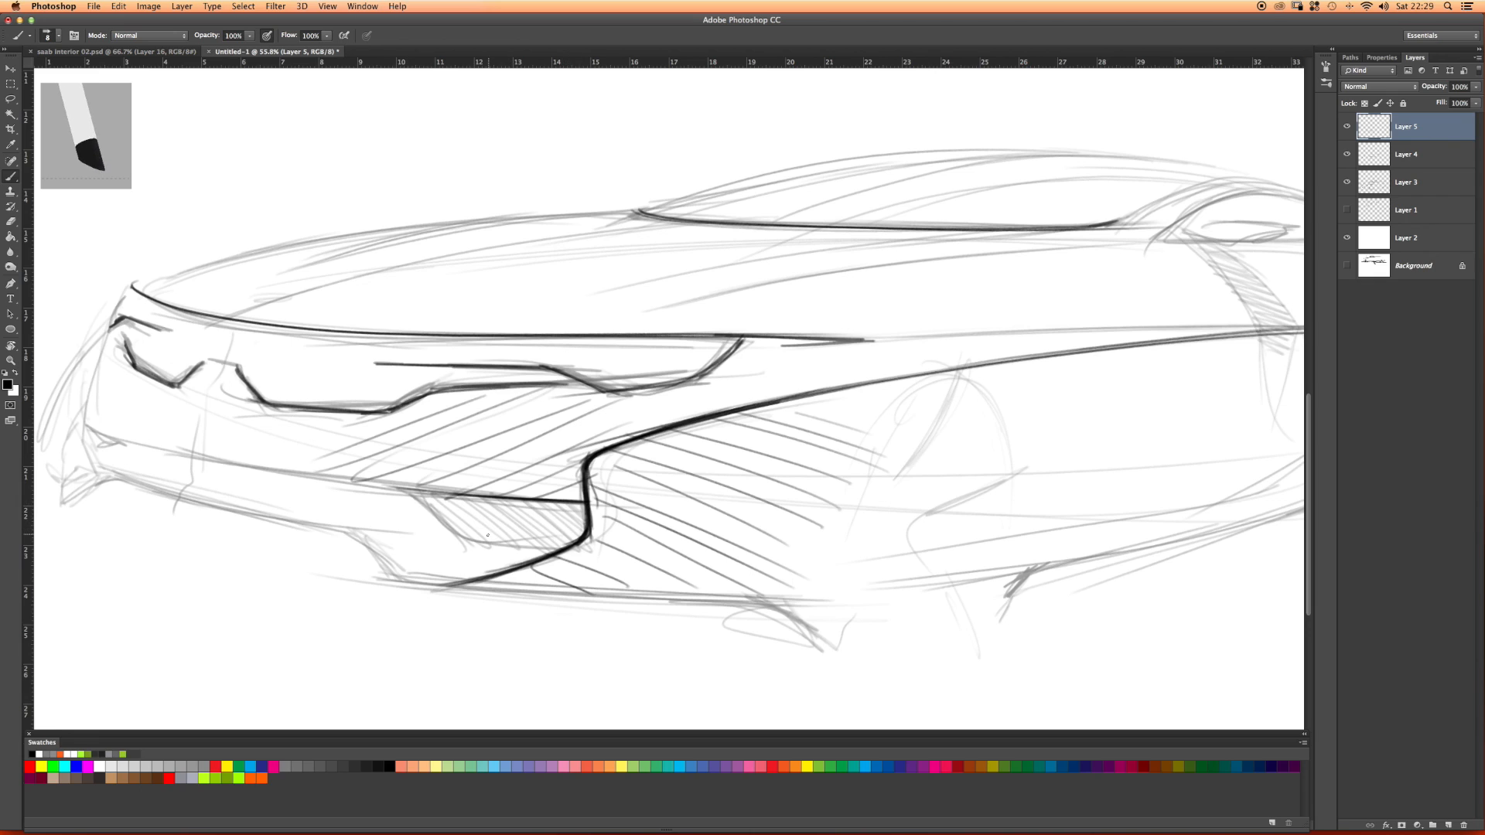
{"action": "mouse_move", "coordinate": [468, 540]}
{"action": "left_mouse_down"}
{"action": "mouse_move", "coordinate": [565, 550]}
{"action": "mouse_move", "coordinate": [457, 533]}
{"action": "mouse_move", "coordinate": [563, 549]}
{"action": "left_mouse_up"}
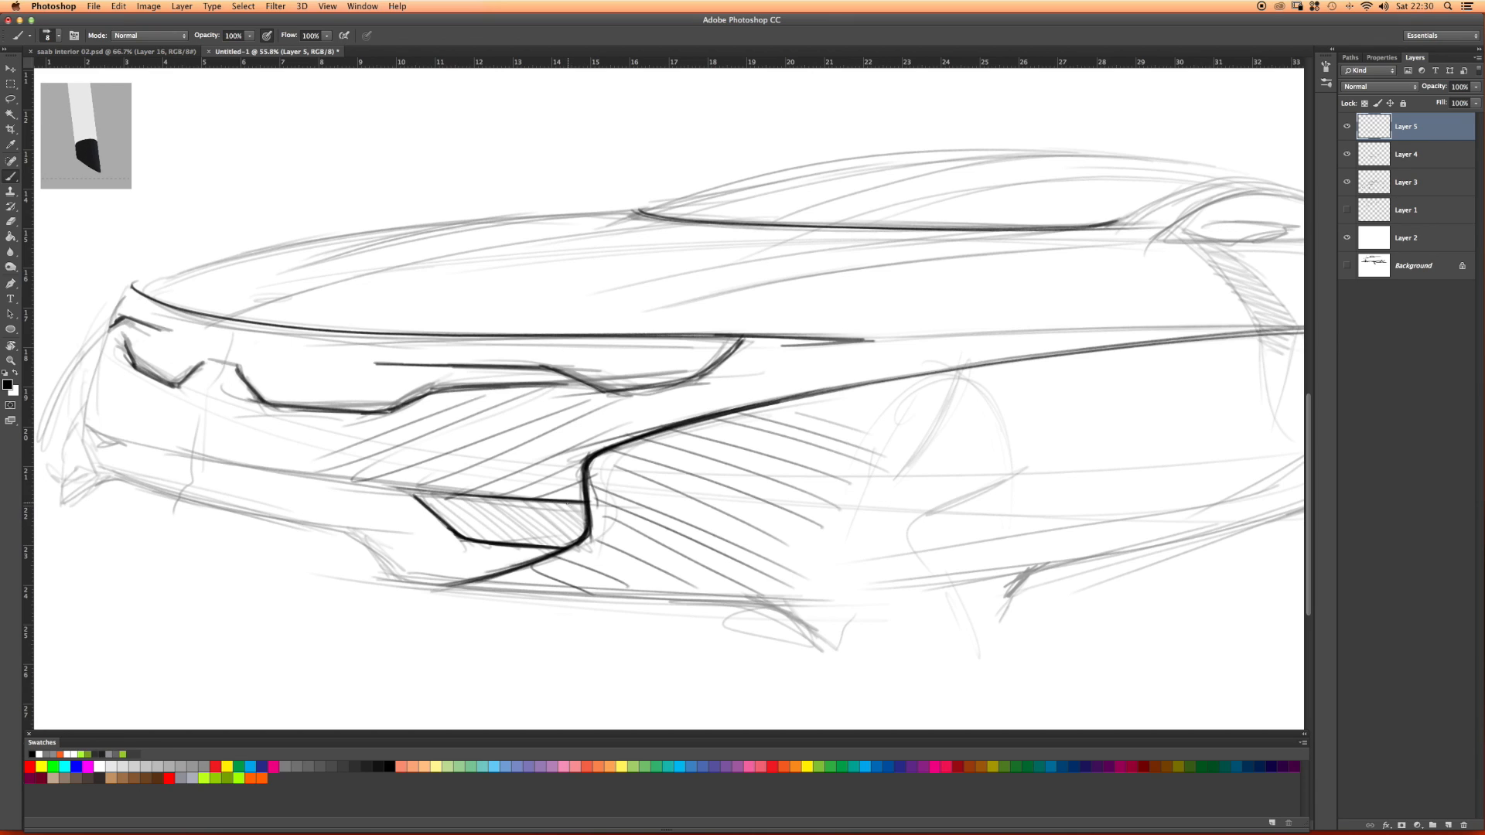
{"action": "mouse_move", "coordinate": [576, 516]}
{"action": "left_mouse_down"}
{"action": "mouse_move", "coordinate": [547, 528]}
{"action": "mouse_move", "coordinate": [563, 552]}
{"action": "mouse_move", "coordinate": [448, 486]}
{"action": "left_mouse_up"}
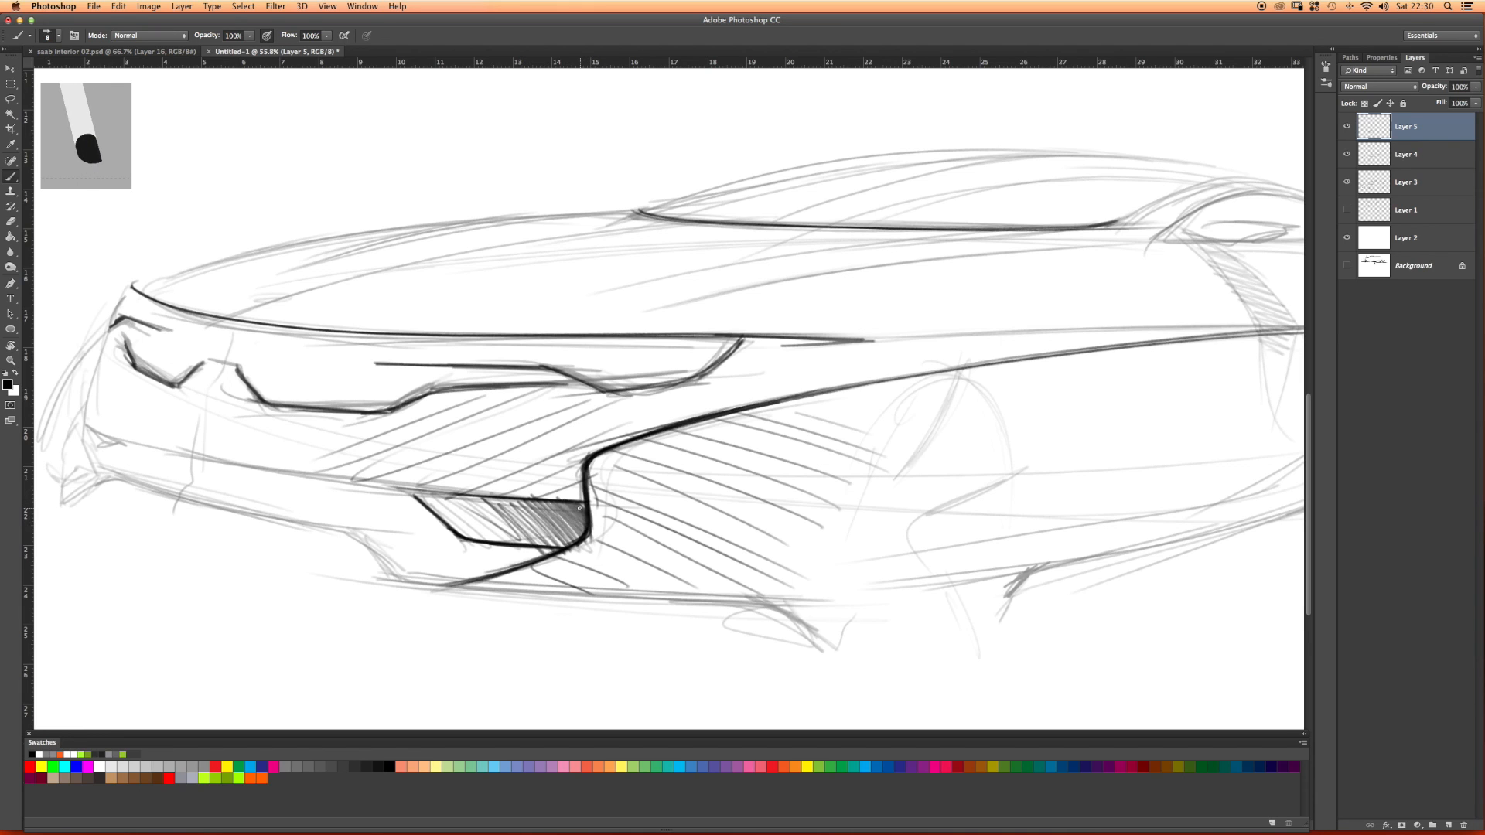
{"action": "left_click_drag", "start_coordinate": [572, 511], "coordinate": [539, 508]}
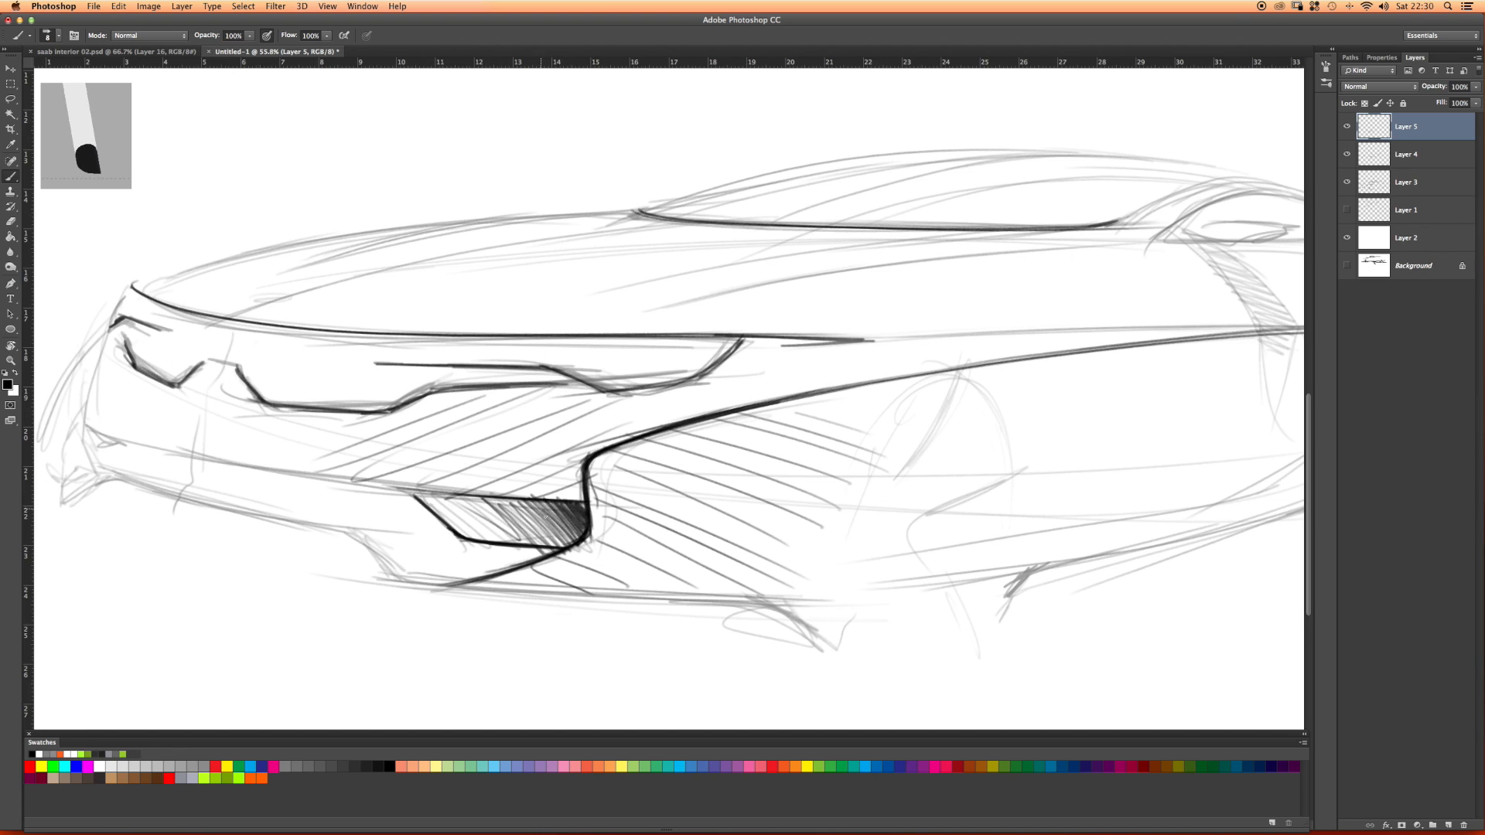
Step: Trace the bumper's bottom edge with repeated dark strokes from below the air intake to the front wheel arch
{"action": "left_click_drag", "start_coordinate": [447, 516], "coordinate": [491, 426]}
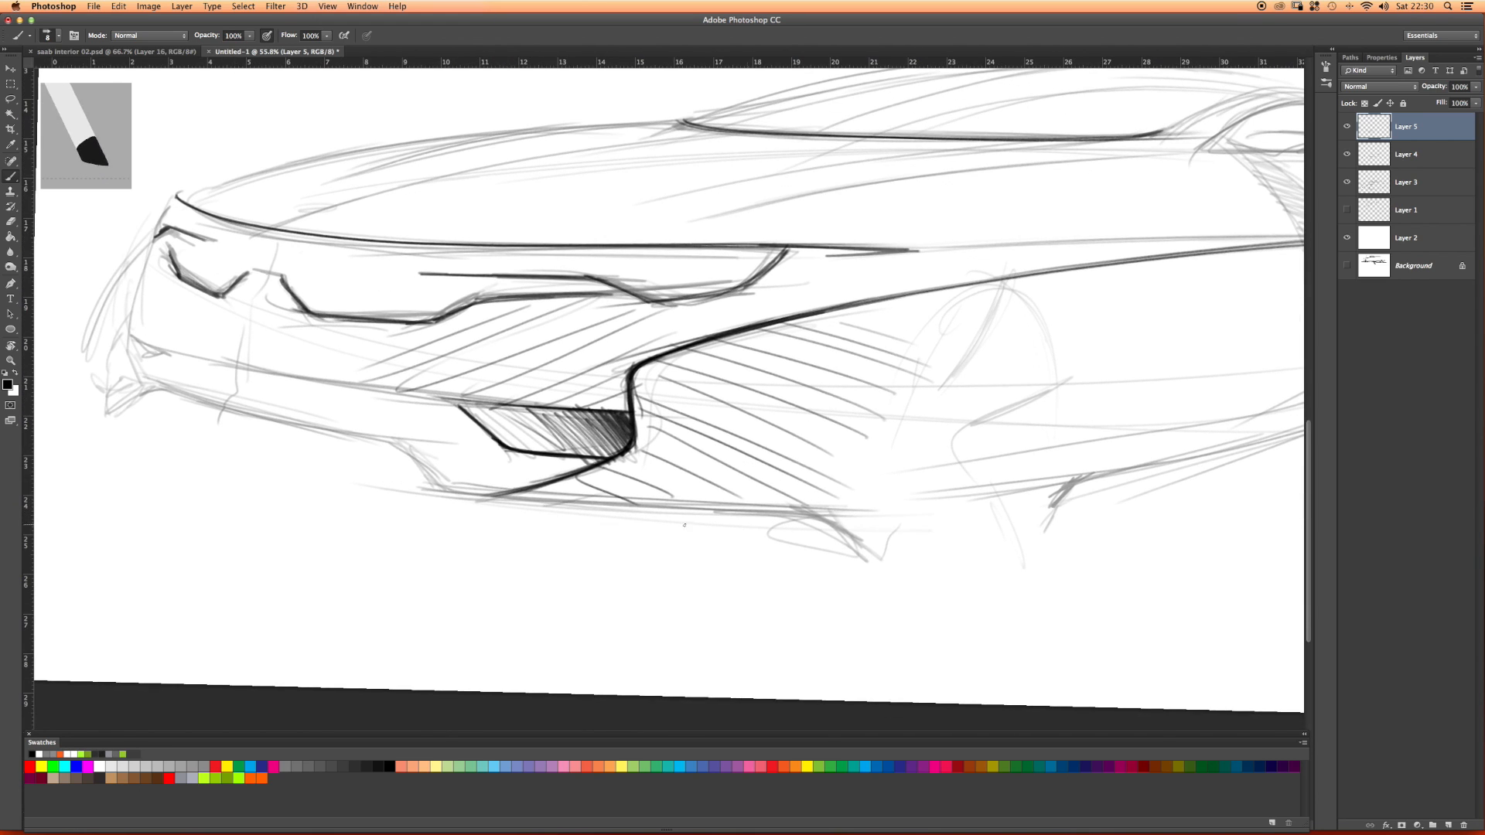
{"action": "left_click_drag", "start_coordinate": [826, 522], "coordinate": [856, 541]}
{"action": "mouse_move", "coordinate": [858, 546]}
{"action": "left_mouse_down"}
{"action": "mouse_move", "coordinate": [807, 520]}
{"action": "mouse_move", "coordinate": [729, 513]}
{"action": "left_mouse_up"}
{"action": "left_click_drag", "start_coordinate": [839, 513], "coordinate": [623, 517]}
{"action": "left_click_drag", "start_coordinate": [805, 517], "coordinate": [507, 511]}
{"action": "left_click_drag", "start_coordinate": [851, 512], "coordinate": [537, 510]}
{"action": "left_click_drag", "start_coordinate": [652, 512], "coordinate": [507, 510]}
{"action": "left_click_drag", "start_coordinate": [843, 512], "coordinate": [651, 514]}
{"action": "mouse_move", "coordinate": [807, 521]}
{"action": "left_mouse_down"}
{"action": "mouse_move", "coordinate": [843, 536]}
{"action": "mouse_move", "coordinate": [703, 520]}
{"action": "left_mouse_up"}
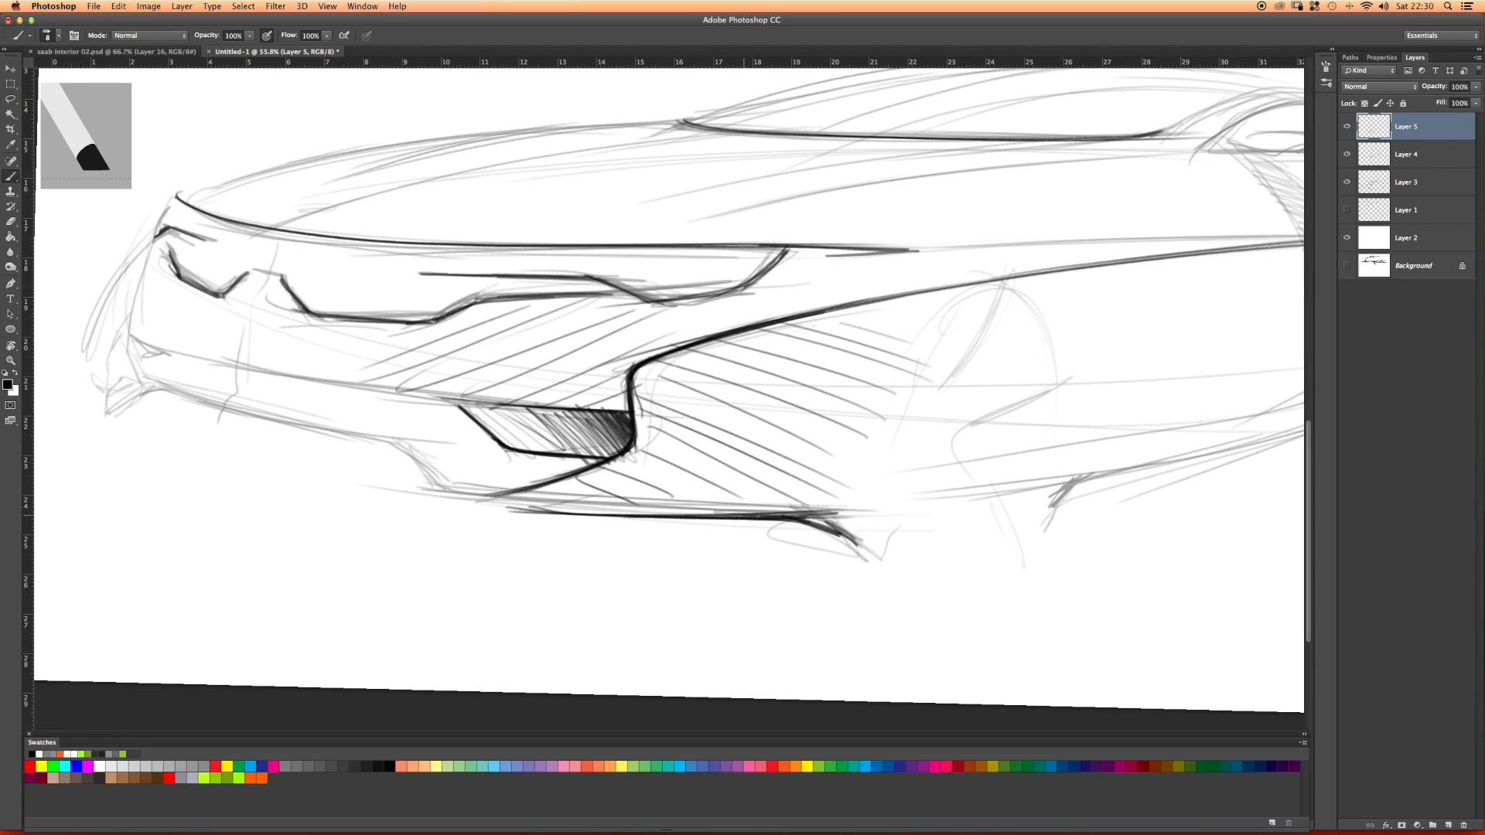
{"action": "left_click_drag", "start_coordinate": [700, 519], "coordinate": [556, 514]}
{"action": "mouse_move", "coordinate": [792, 518]}
{"action": "left_mouse_down"}
{"action": "mouse_move", "coordinate": [839, 535]}
{"action": "mouse_move", "coordinate": [758, 521]}
{"action": "left_mouse_up"}
{"action": "key", "text": "z"}
{"action": "mouse_move", "coordinate": [726, 440]}
{"action": "left_mouse_down"}
{"action": "mouse_move", "coordinate": [600, 441]}
{"action": "mouse_move", "coordinate": [724, 439]}
{"action": "left_mouse_up"}
{"action": "key", "text": "b"}
{"action": "left_click_drag", "start_coordinate": [333, 489], "coordinate": [506, 513]}
{"action": "left_click_drag", "start_coordinate": [719, 290], "coordinate": [478, 285]}
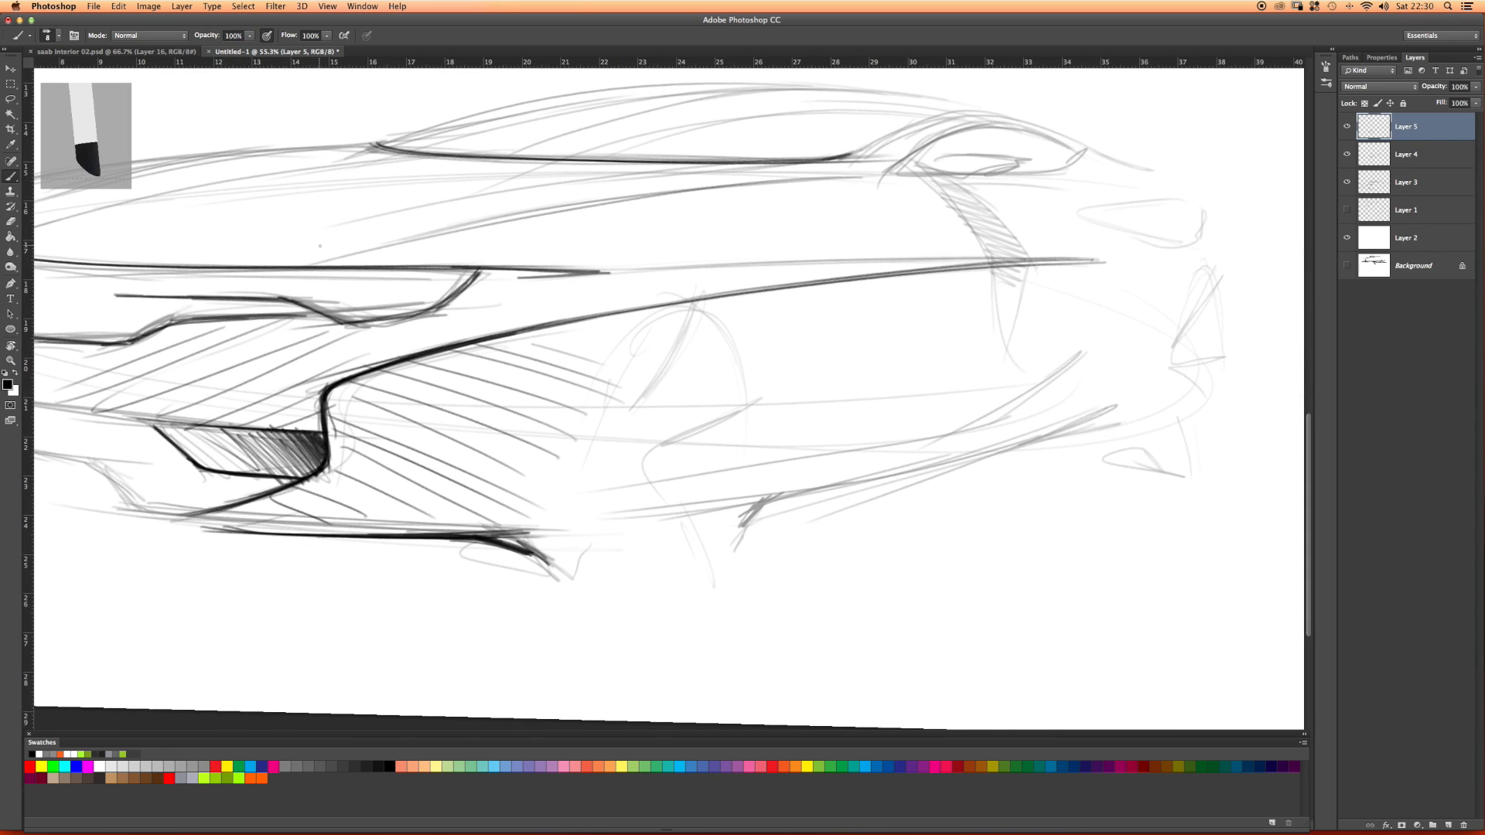
{"action": "key", "text": "super+z"}
Step: Trace the front bumper's horizontal crease as a dark line from the far corner to the near air intake's upper edge
{"action": "mouse_move", "coordinate": [422, 411]}
{"action": "left_mouse_down"}
{"action": "mouse_move", "coordinate": [417, 440]}
{"action": "mouse_move", "coordinate": [458, 388]}
{"action": "left_mouse_up"}
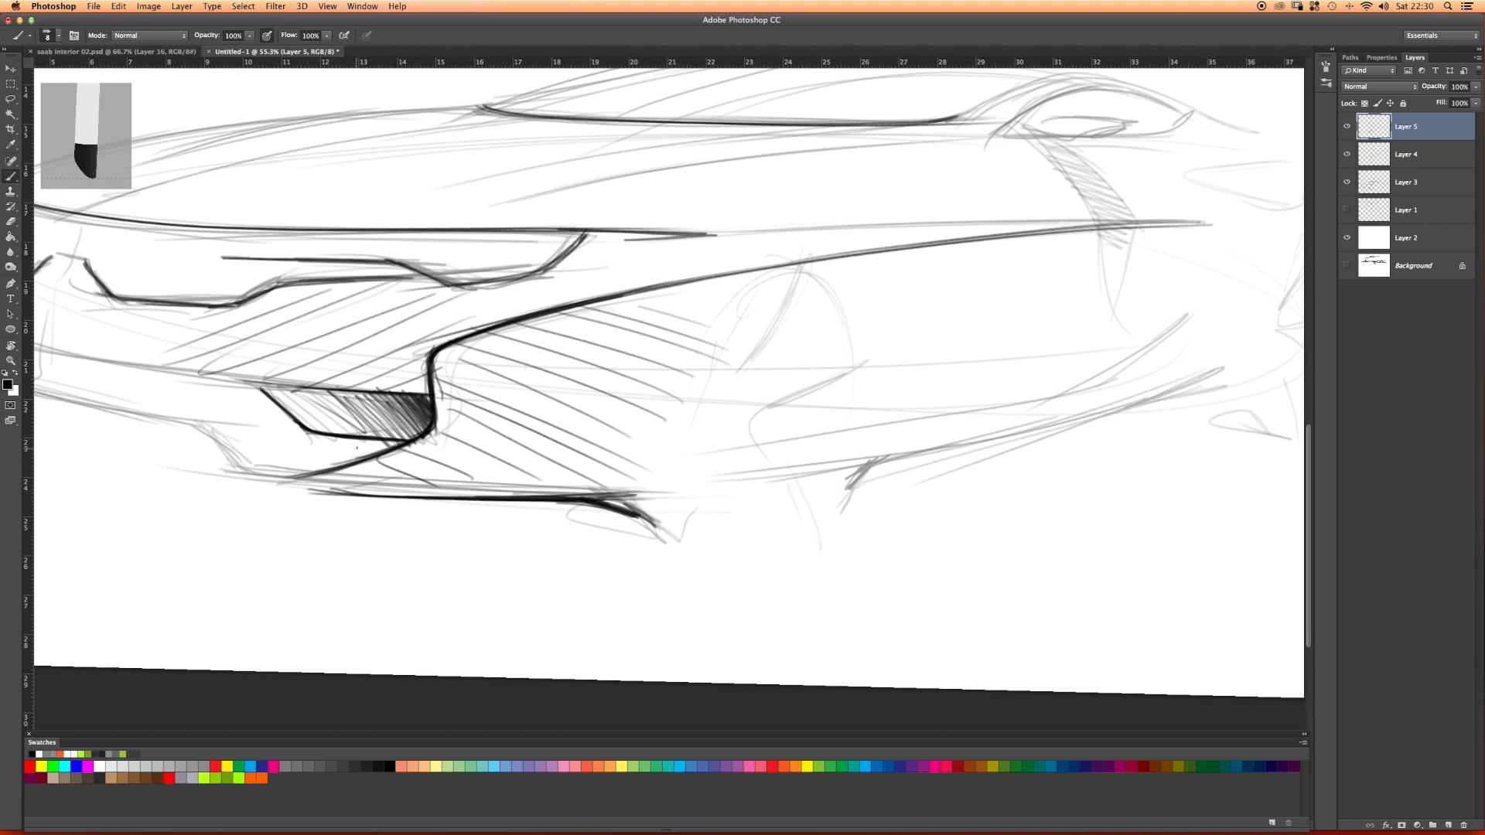
{"action": "left_click_drag", "start_coordinate": [490, 398], "coordinate": [616, 420]}
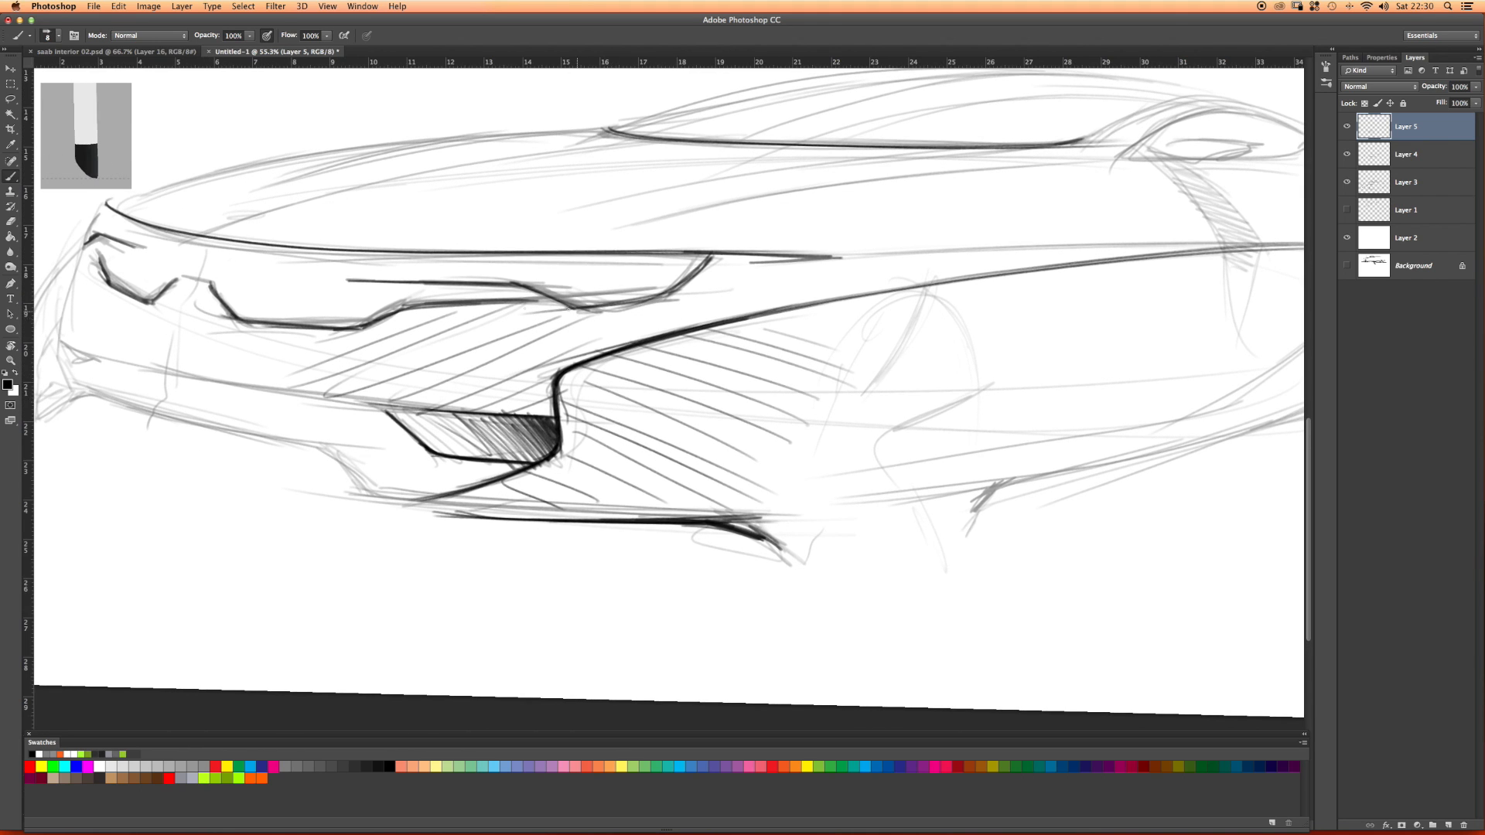
{"action": "mouse_move", "coordinate": [471, 332]}
{"action": "left_mouse_down"}
{"action": "mouse_move", "coordinate": [836, 341]}
{"action": "mouse_move", "coordinate": [819, 330]}
{"action": "left_mouse_up"}
{"action": "left_click_drag", "start_coordinate": [425, 378], "coordinate": [438, 397]}
{"action": "left_click_drag", "start_coordinate": [464, 341], "coordinate": [690, 387]}
{"action": "left_click_drag", "start_coordinate": [468, 340], "coordinate": [708, 380]}
{"action": "left_click_drag", "start_coordinate": [466, 344], "coordinate": [872, 411]}
{"action": "left_click_drag", "start_coordinate": [653, 386], "coordinate": [940, 417]}
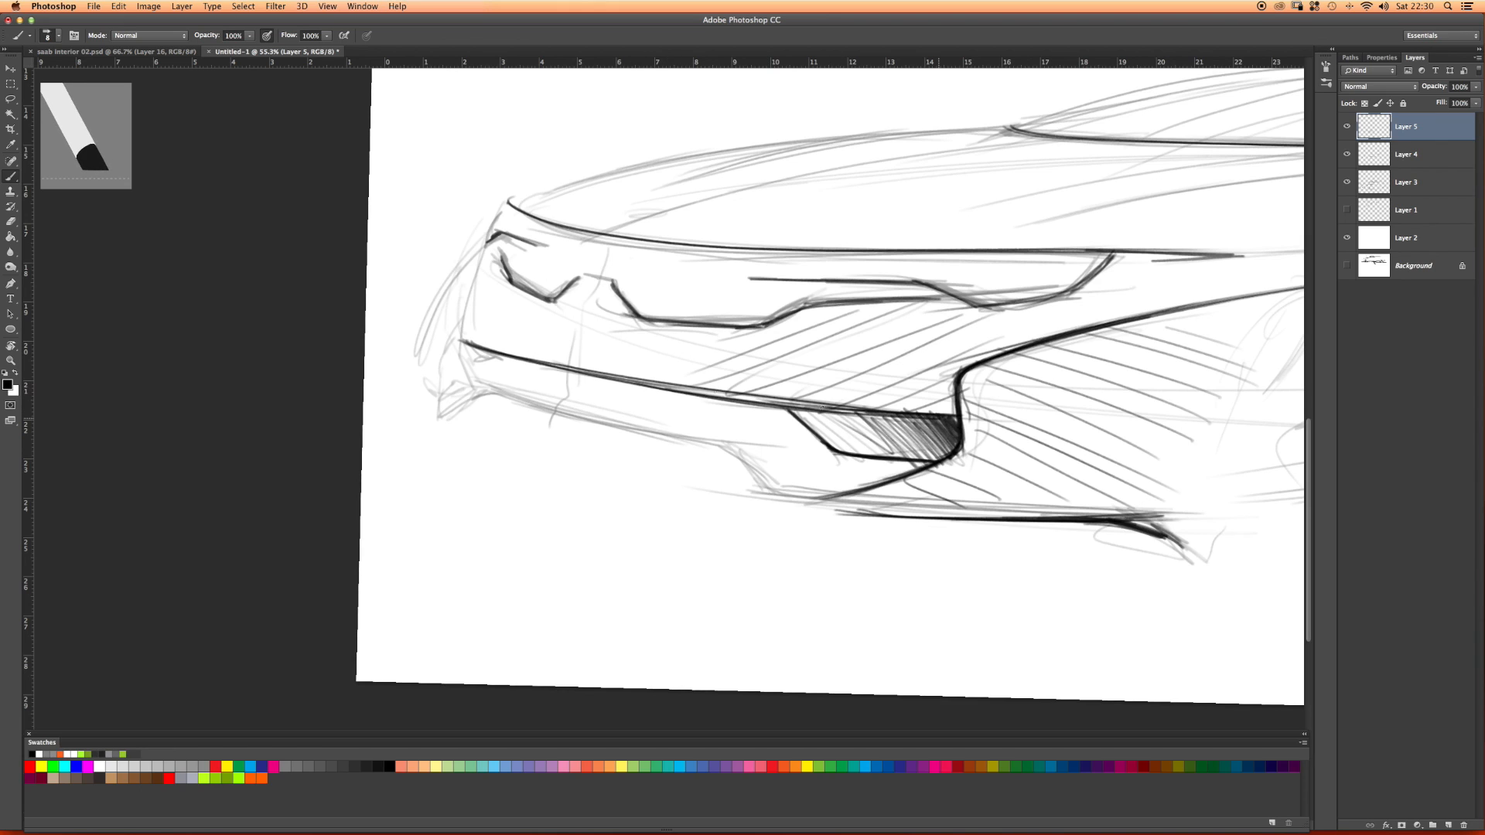
{"action": "key", "text": "super+z"}
{"action": "key", "text": "super+z"}
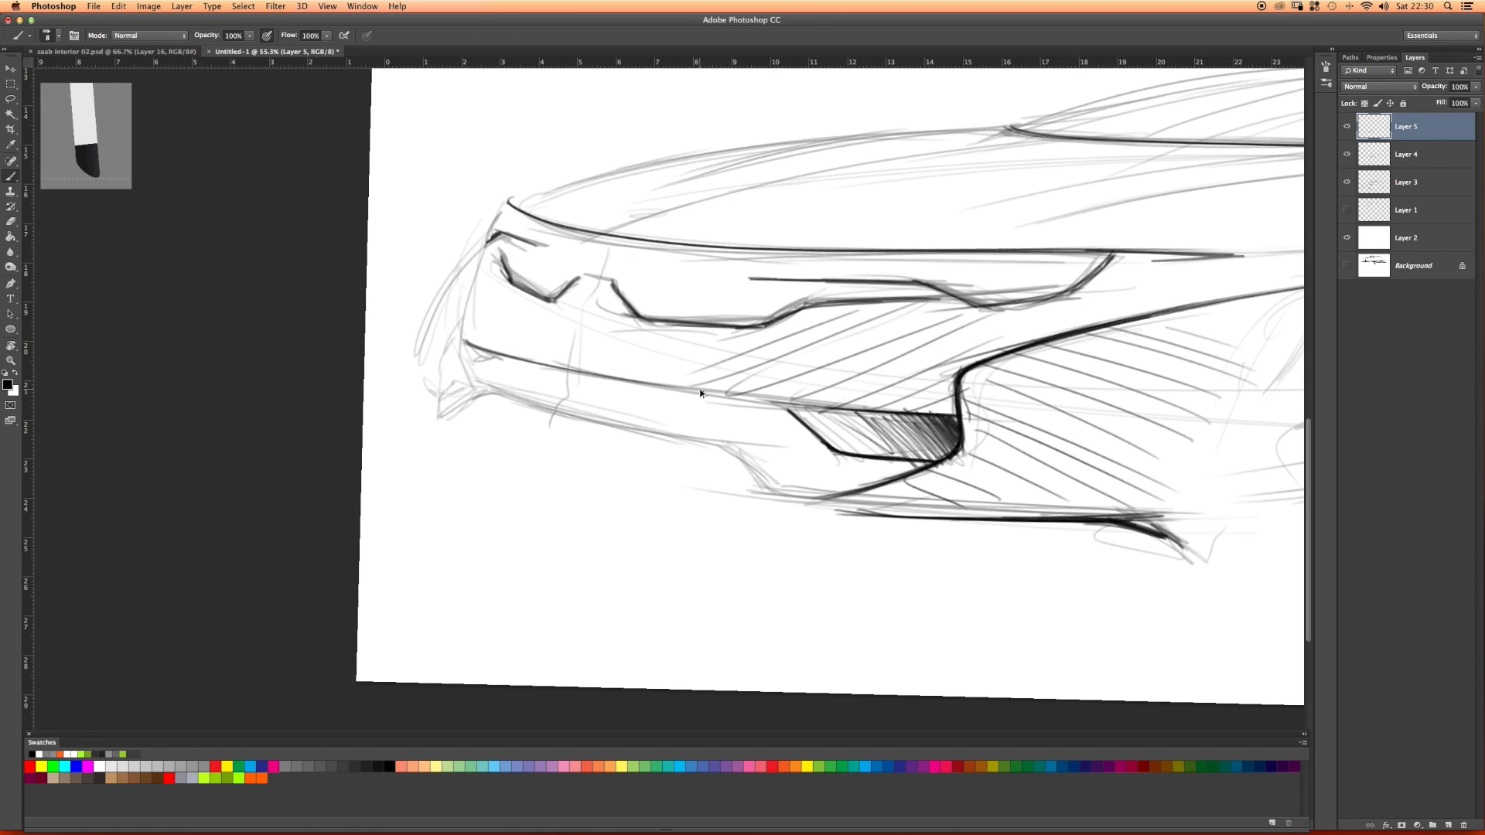
{"action": "left_click_drag", "start_coordinate": [487, 354], "coordinate": [865, 410]}
{"action": "left_click_drag", "start_coordinate": [462, 348], "coordinate": [956, 416]}
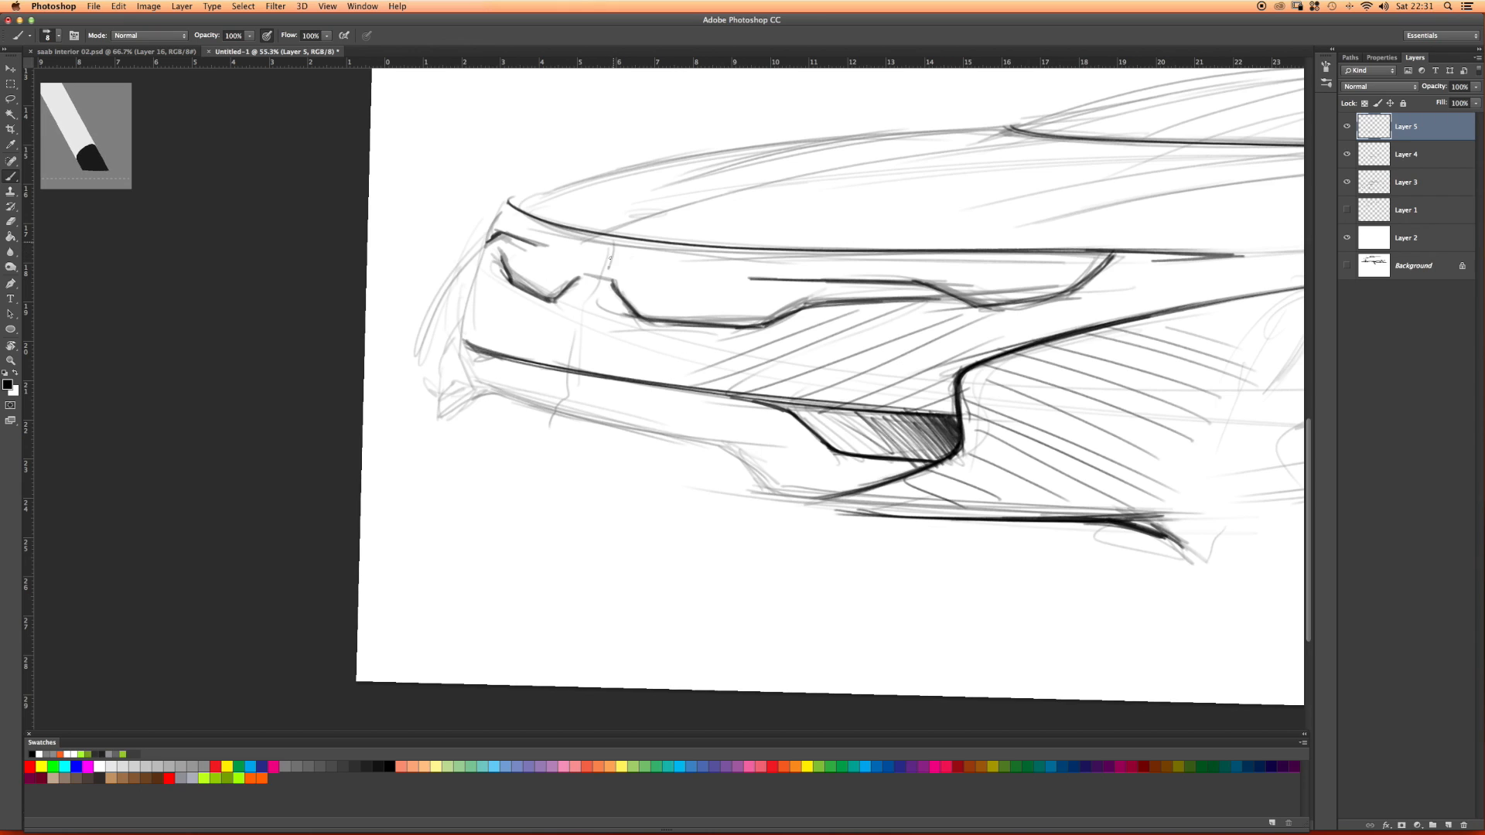
Step: Trace the vertical centre line down through the grille and bumper, and darken the horizontal bumper crease where they cross
{"action": "left_click_drag", "start_coordinate": [591, 280], "coordinate": [564, 382]}
{"action": "left_click_drag", "start_coordinate": [580, 318], "coordinate": [562, 416]}
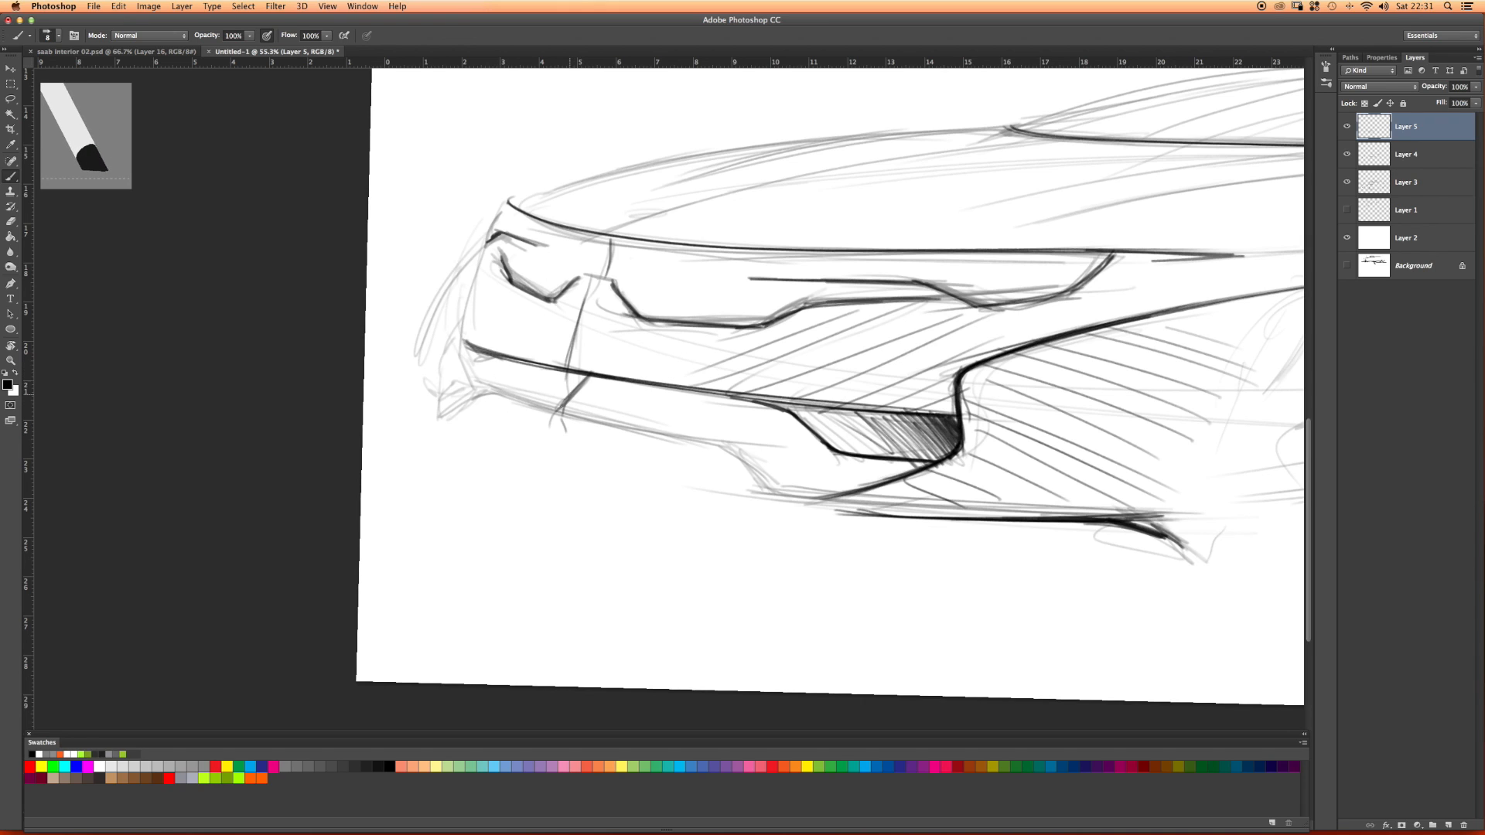
{"action": "left_click_drag", "start_coordinate": [484, 353], "coordinate": [681, 392]}
{"action": "left_click_drag", "start_coordinate": [545, 370], "coordinate": [725, 396]}
{"action": "left_click_drag", "start_coordinate": [564, 374], "coordinate": [761, 403]}
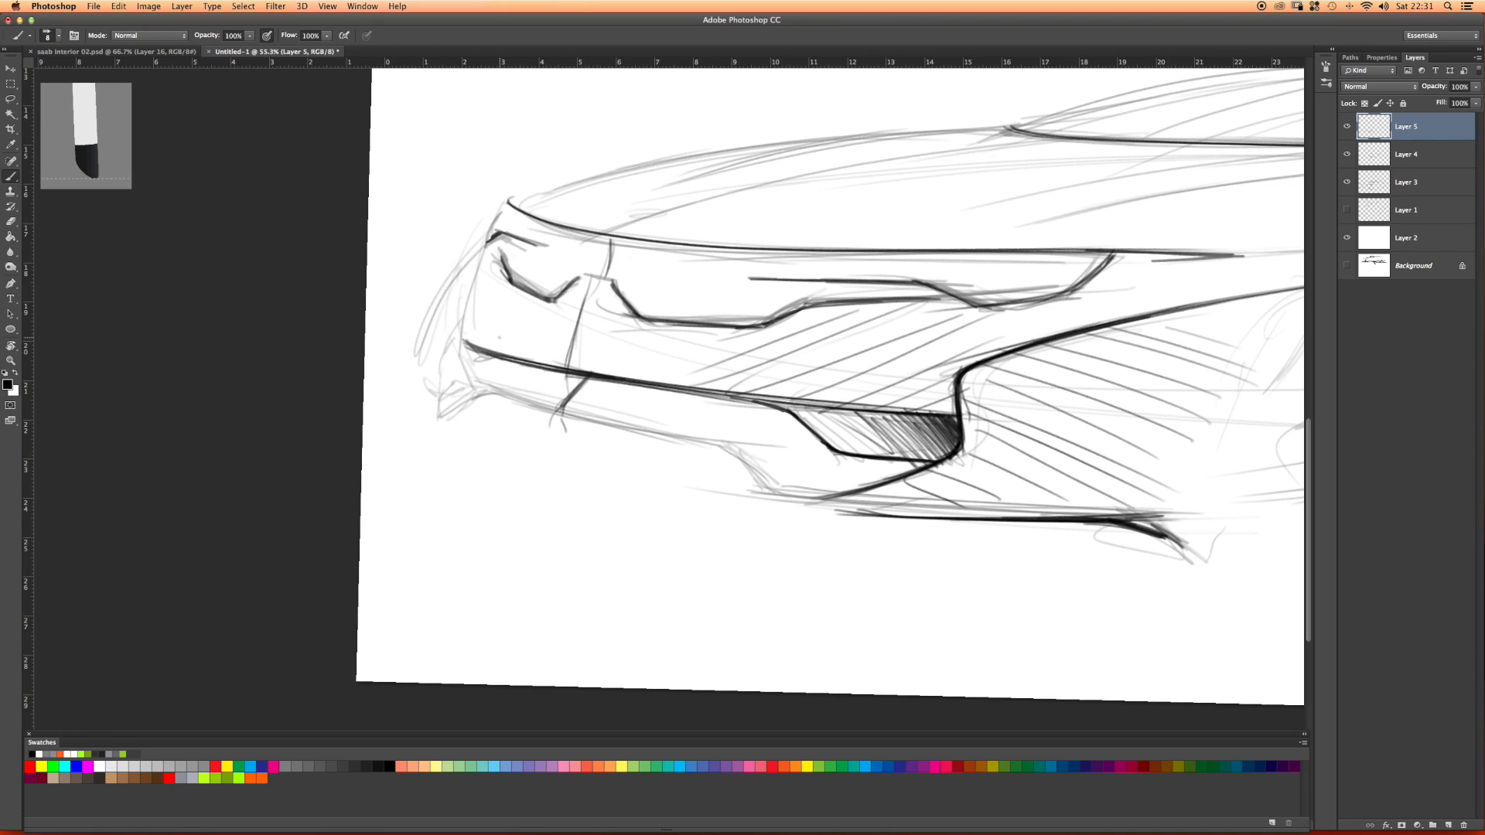
{"action": "key", "text": "super+alt+z"}
{"action": "key", "text": "super+alt+z"}
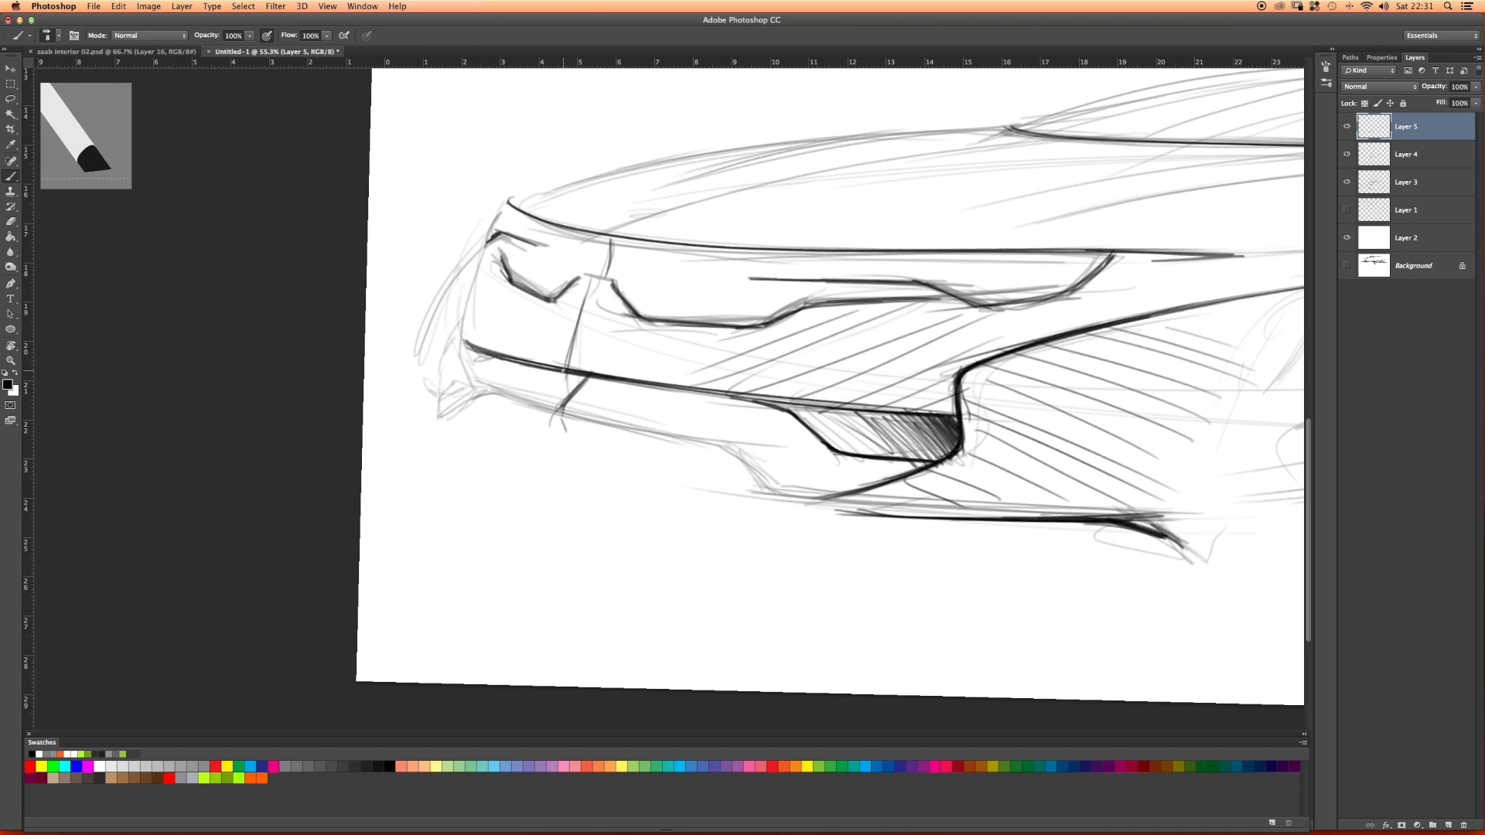
Step: Thicken the bumper crease from the centre line to the air intake, blending it into the intake's slanted corner
{"action": "left_click_drag", "start_coordinate": [566, 374], "coordinate": [772, 397]}
{"action": "left_click_drag", "start_coordinate": [640, 383], "coordinate": [835, 403]}
{"action": "mouse_move", "coordinate": [680, 386]}
{"action": "left_mouse_down"}
{"action": "mouse_move", "coordinate": [931, 418]}
{"action": "mouse_move", "coordinate": [635, 385]}
{"action": "left_mouse_up"}
{"action": "mouse_move", "coordinate": [793, 412]}
{"action": "left_mouse_down"}
{"action": "mouse_move", "coordinate": [626, 383]}
{"action": "mouse_move", "coordinate": [751, 401]}
{"action": "mouse_move", "coordinate": [647, 382]}
{"action": "left_mouse_up"}
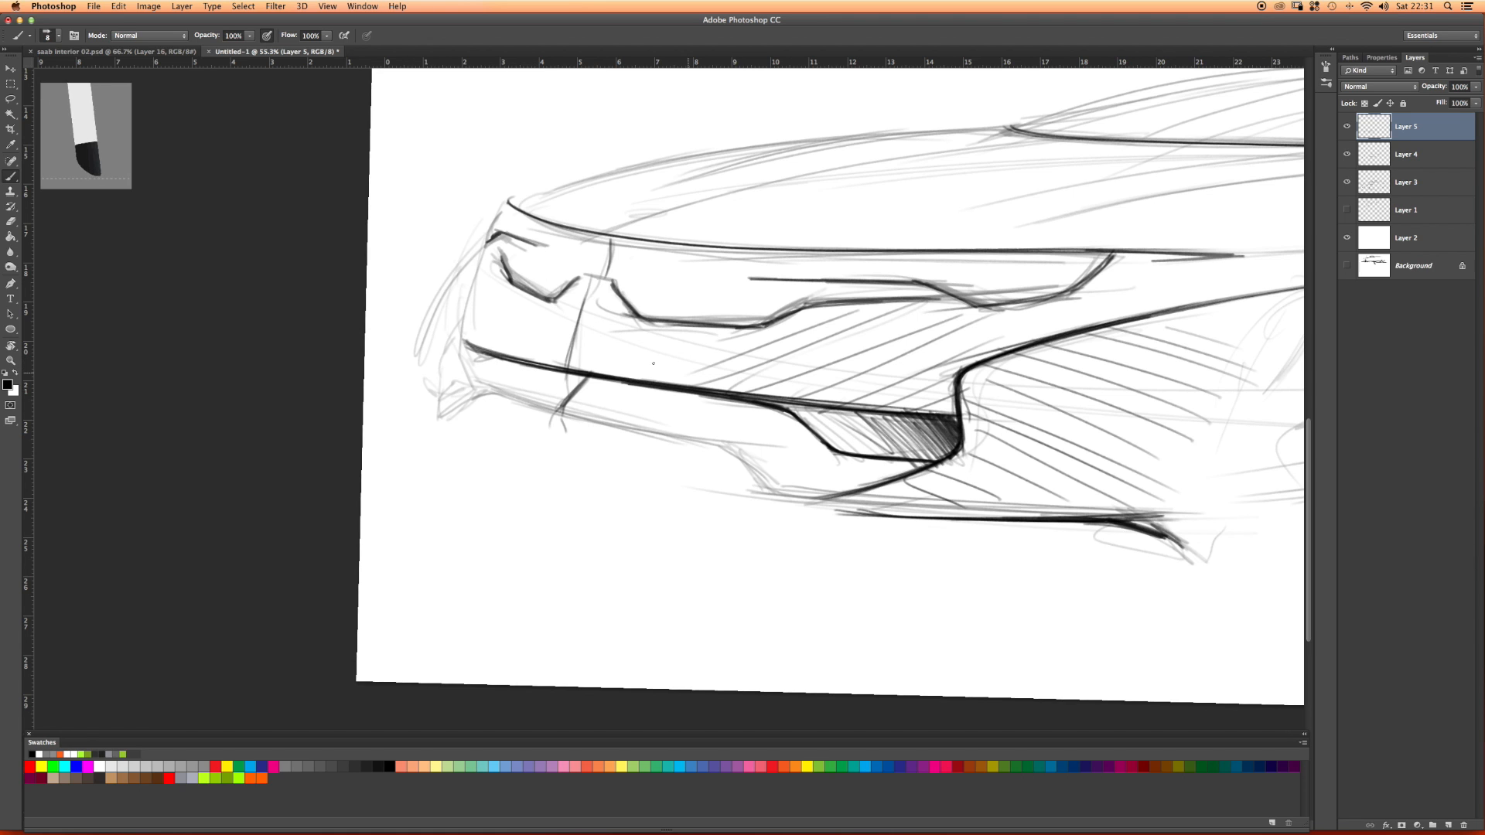
Step: Trace the lower bumper edge from the far corner along the front and down its curved drop below the air intake
{"action": "mouse_move", "coordinate": [725, 390]}
{"action": "left_mouse_down"}
{"action": "mouse_move", "coordinate": [595, 403]}
{"action": "mouse_move", "coordinate": [776, 388]}
{"action": "mouse_move", "coordinate": [761, 402]}
{"action": "mouse_move", "coordinate": [633, 397]}
{"action": "mouse_move", "coordinate": [634, 417]}
{"action": "left_mouse_up"}
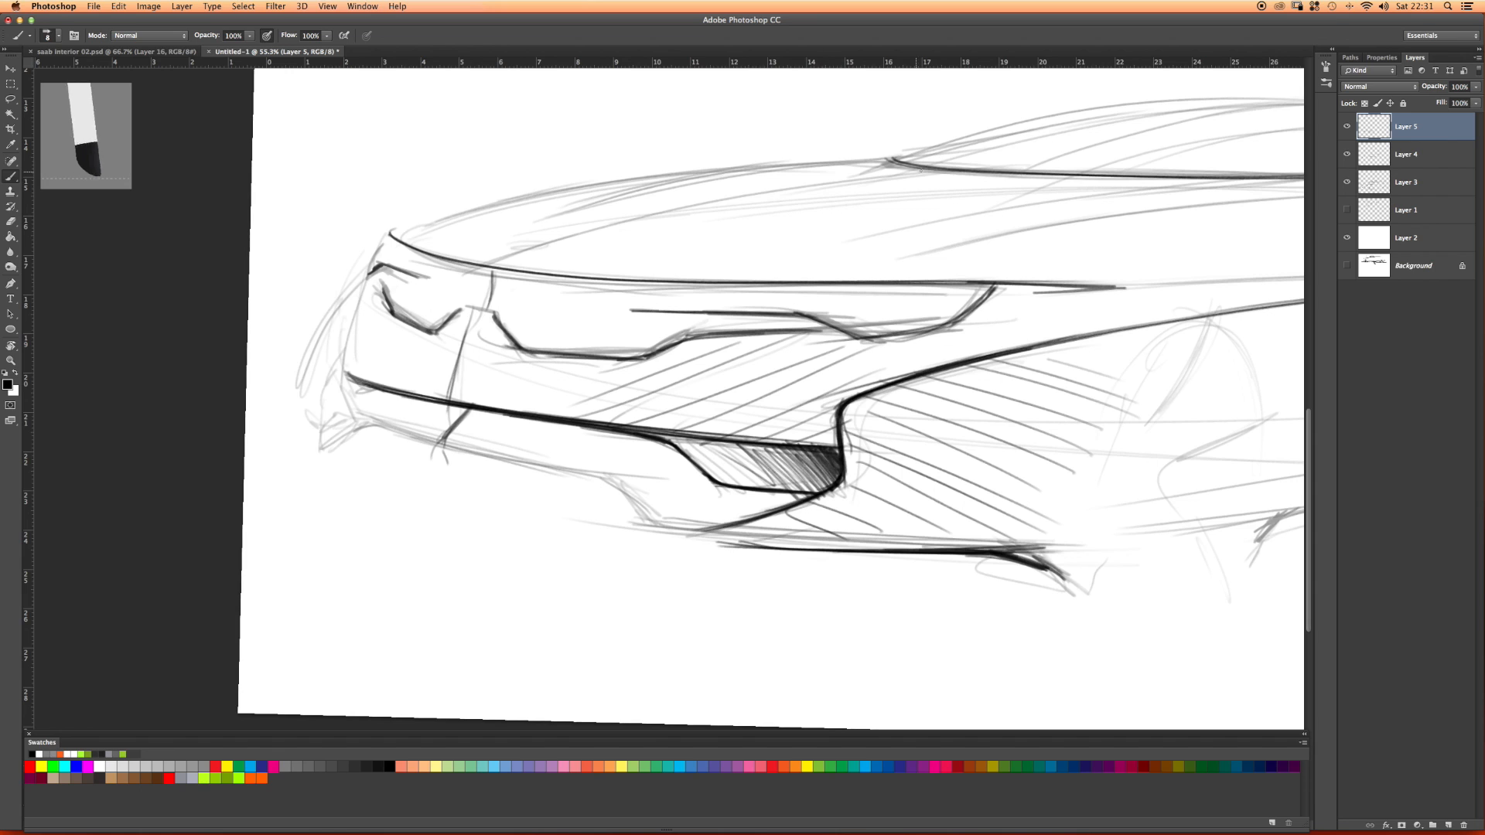
{"action": "left_click_drag", "start_coordinate": [1096, 264], "coordinate": [683, 259]}
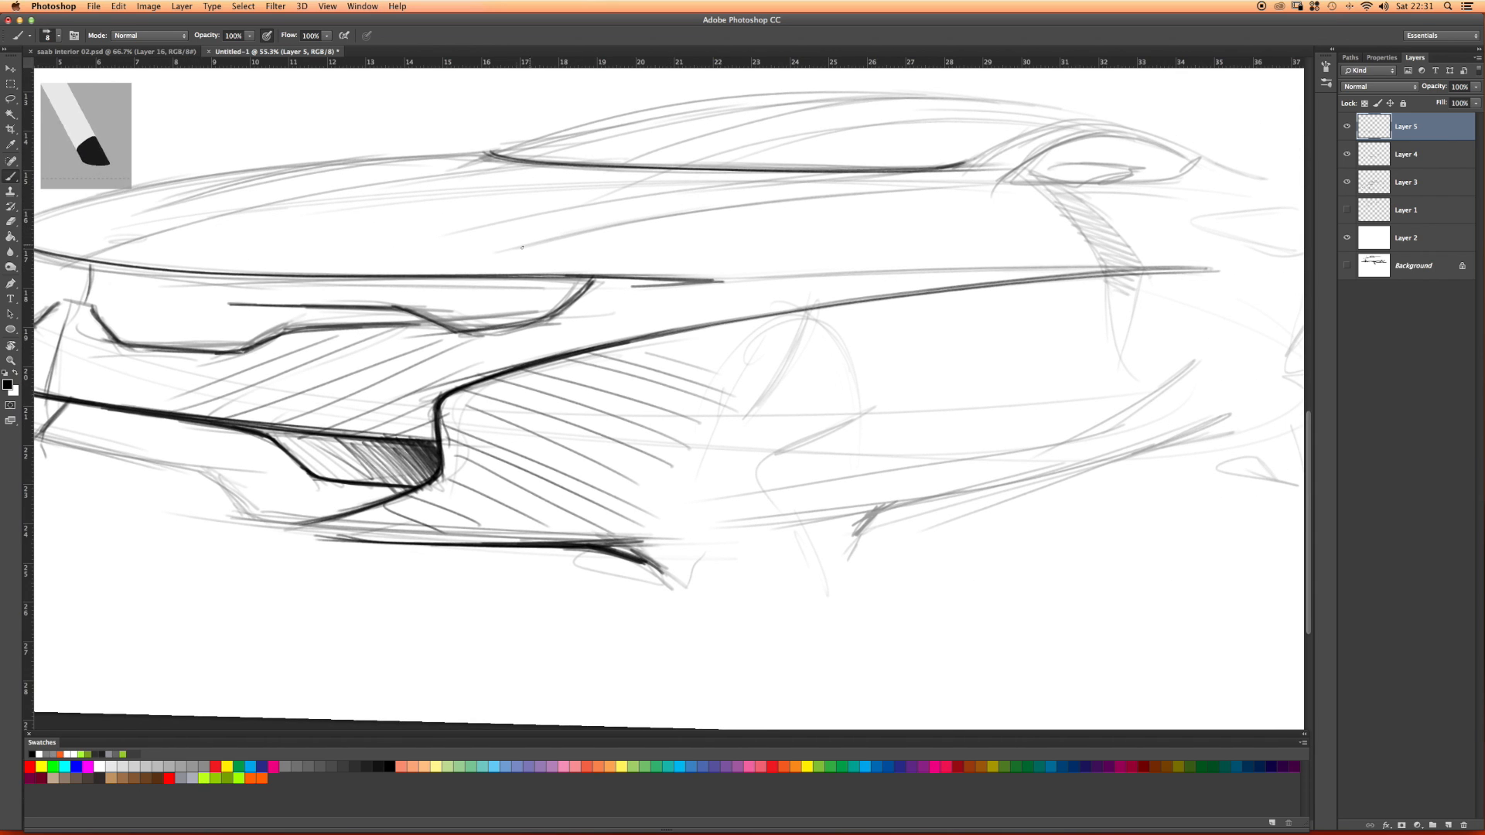
{"action": "left_click_drag", "start_coordinate": [336, 501], "coordinate": [650, 483]}
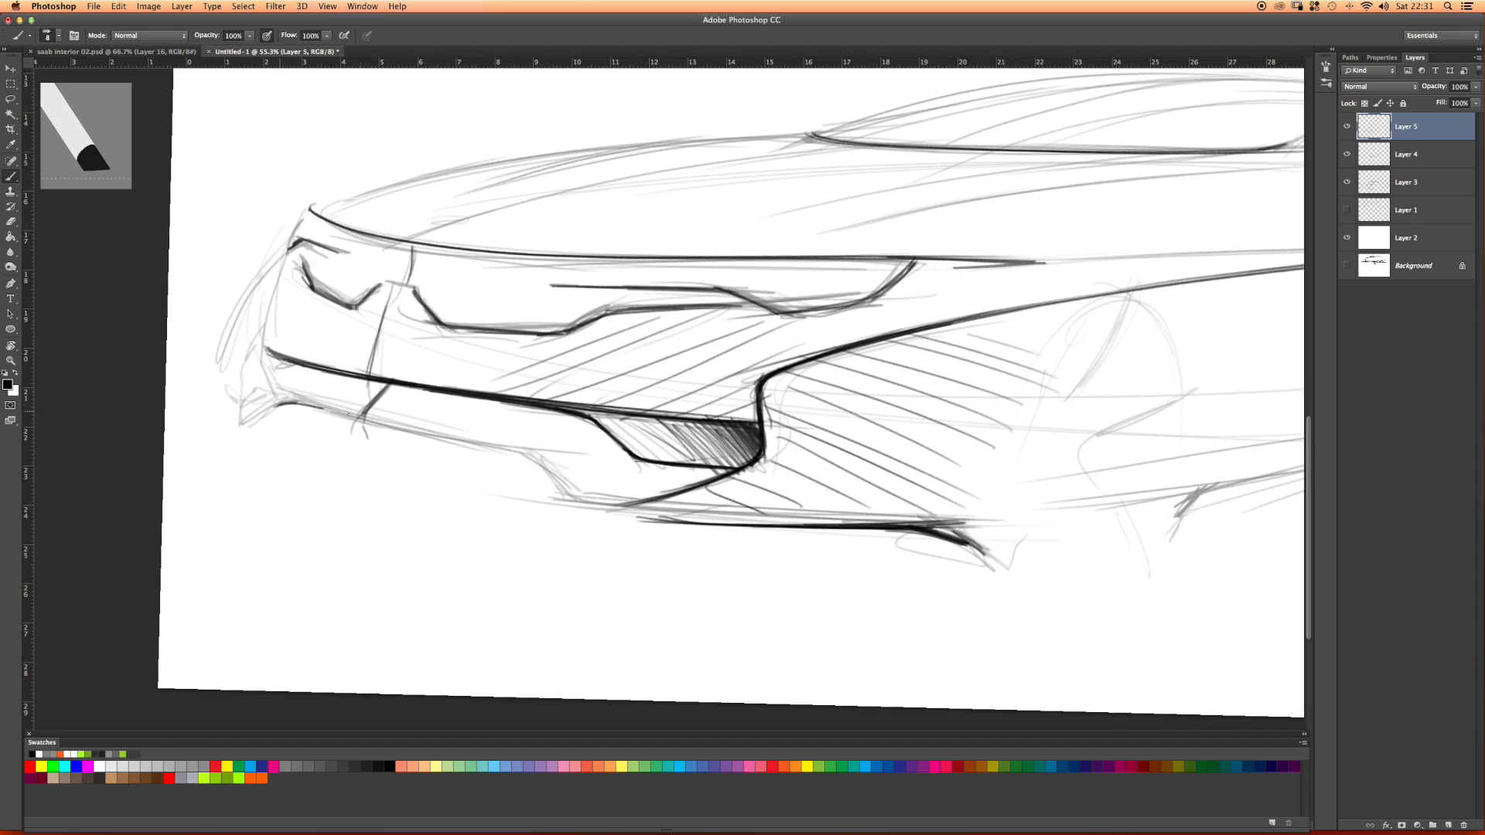
{"action": "left_click_drag", "start_coordinate": [361, 420], "coordinate": [445, 439]}
{"action": "left_click_drag", "start_coordinate": [298, 402], "coordinate": [524, 452]}
{"action": "left_click_drag", "start_coordinate": [304, 403], "coordinate": [540, 457]}
{"action": "mouse_move", "coordinate": [405, 423]}
{"action": "left_mouse_down"}
{"action": "mouse_move", "coordinate": [559, 470]}
{"action": "mouse_move", "coordinate": [531, 460]}
{"action": "mouse_move", "coordinate": [581, 502]}
{"action": "left_mouse_up"}
{"action": "left_click_drag", "start_coordinate": [540, 465], "coordinate": [583, 505]}
{"action": "mouse_move", "coordinate": [510, 447]}
{"action": "left_mouse_down"}
{"action": "mouse_move", "coordinate": [582, 504]}
{"action": "mouse_move", "coordinate": [454, 438]}
{"action": "mouse_move", "coordinate": [391, 430]}
{"action": "left_mouse_up"}
{"action": "left_click_drag", "start_coordinate": [299, 402], "coordinate": [497, 450]}
{"action": "mouse_move", "coordinate": [297, 401]}
{"action": "left_mouse_down"}
{"action": "mouse_move", "coordinate": [520, 459]}
{"action": "mouse_move", "coordinate": [585, 506]}
{"action": "left_mouse_up"}
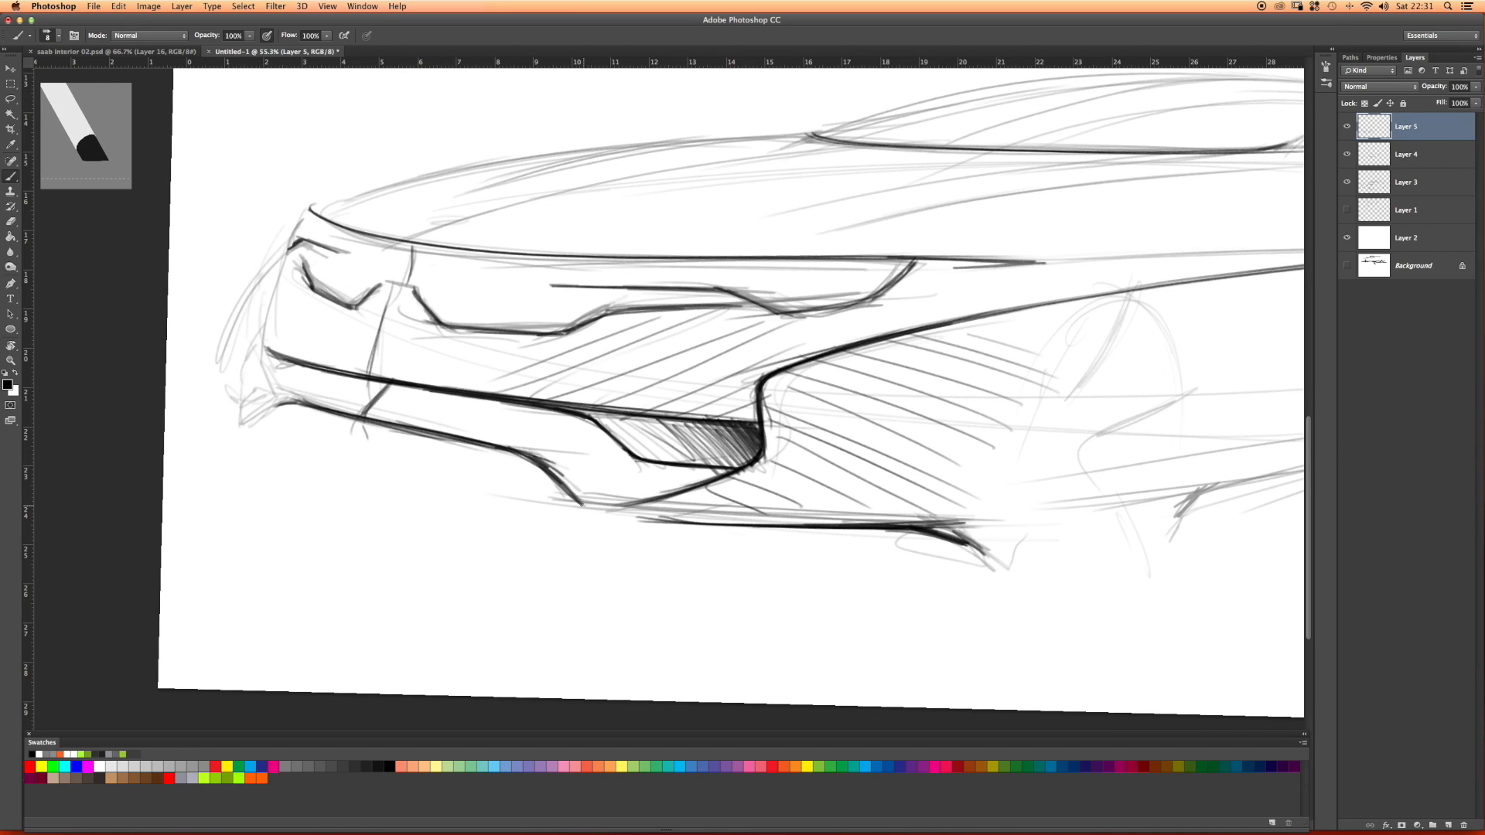
{"action": "mouse_move", "coordinate": [585, 504]}
{"action": "left_mouse_down"}
{"action": "mouse_move", "coordinate": [634, 507]}
{"action": "mouse_move", "coordinate": [615, 508]}
{"action": "left_mouse_up"}
{"action": "mouse_move", "coordinate": [721, 428]}
{"action": "left_mouse_down"}
{"action": "mouse_move", "coordinate": [580, 426]}
{"action": "mouse_move", "coordinate": [653, 418]}
{"action": "left_mouse_up"}
{"action": "left_click_drag", "start_coordinate": [733, 329], "coordinate": [630, 320]}
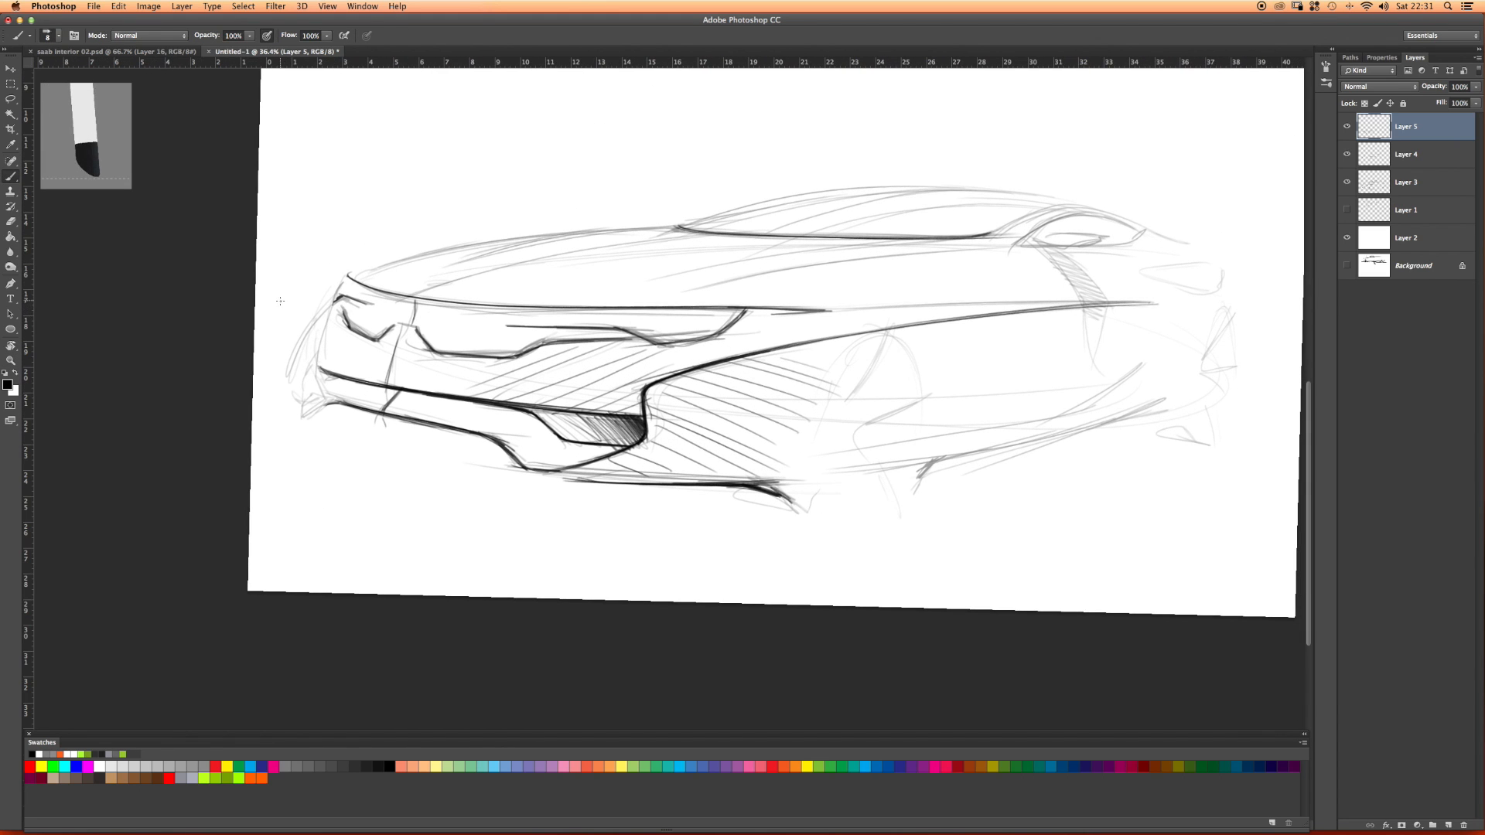
Step: Set up the Eraser with a much larger brush, 45% opacity and 56% flow
{"action": "key", "text": "e"}
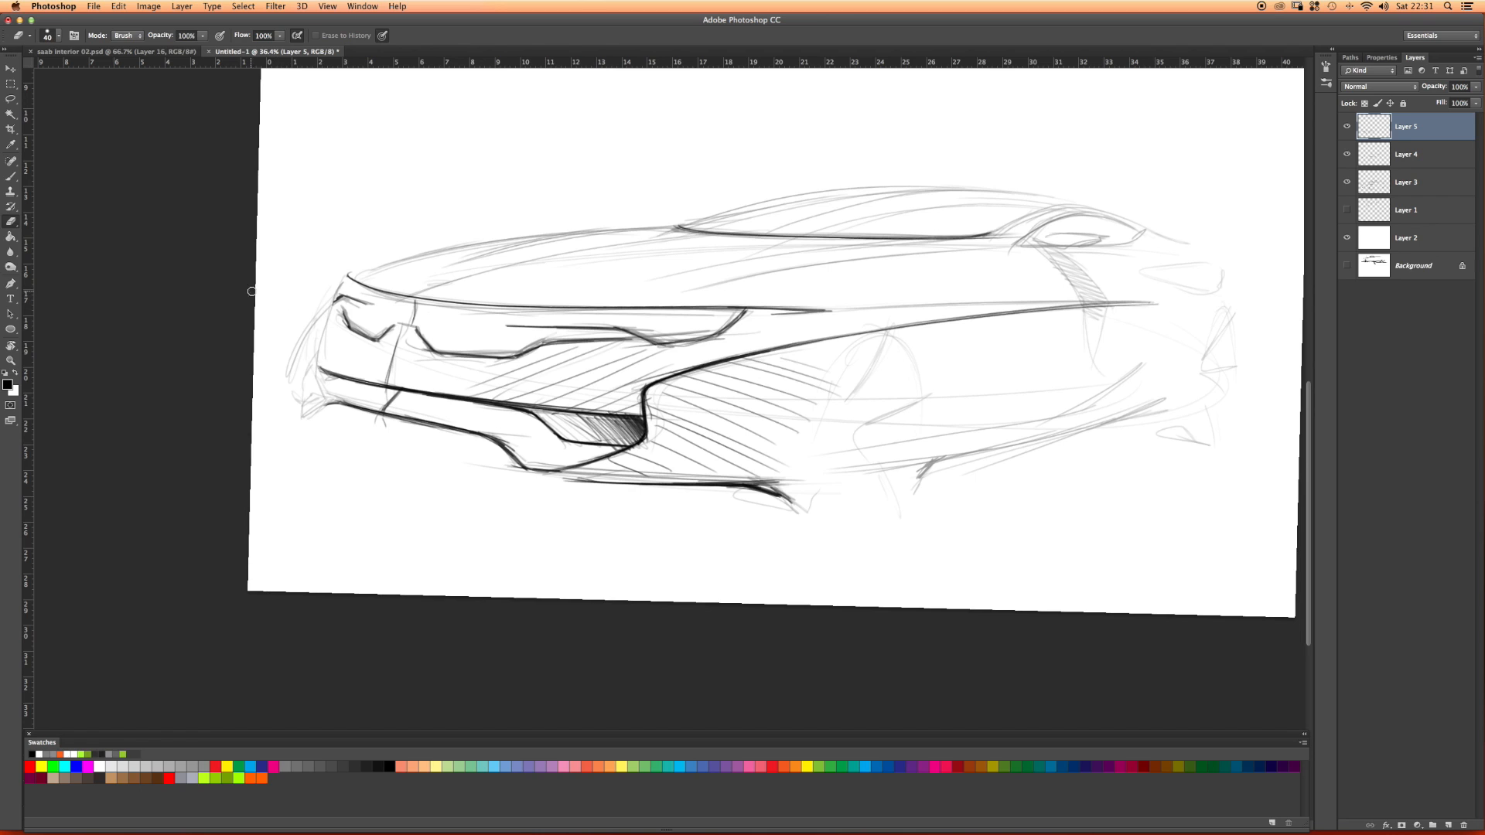
{"action": "key", "text": "]"}
{"action": "key", "text": "]"}
{"action": "key", "text": "]"}
{"action": "key", "text": "]"}
{"action": "key", "text": "]"}
{"action": "key", "text": "]"}
{"action": "key", "text": "]"}
{"action": "key", "text": "]"}
{"action": "key", "text": "]"}
{"action": "key", "text": "]"}
{"action": "key", "text": "]"}
{"action": "key", "text": "]"}
{"action": "key", "text": "]"}
{"action": "right_click", "coordinate": [295, 321]}
{"action": "left_click", "coordinate": [185, 364]}
{"action": "key", "text": "]"}
{"action": "key", "text": "]"}
{"action": "key", "text": "]"}
{"action": "key", "text": "]"}
{"action": "left_click", "coordinate": [279, 36]}
{"action": "left_click", "coordinate": [203, 36]}
{"action": "left_click_drag", "start_coordinate": [203, 48], "coordinate": [173, 48]}
Step: Lightly fade the dark bumper lines at the car's far front corner with the enlarged Eraser
{"action": "left_click", "coordinate": [146, 350]}
{"action": "key", "text": "]"}
{"action": "key", "text": "]"}
{"action": "key", "text": "]"}
{"action": "key", "text": "]"}
{"action": "key", "text": "]"}
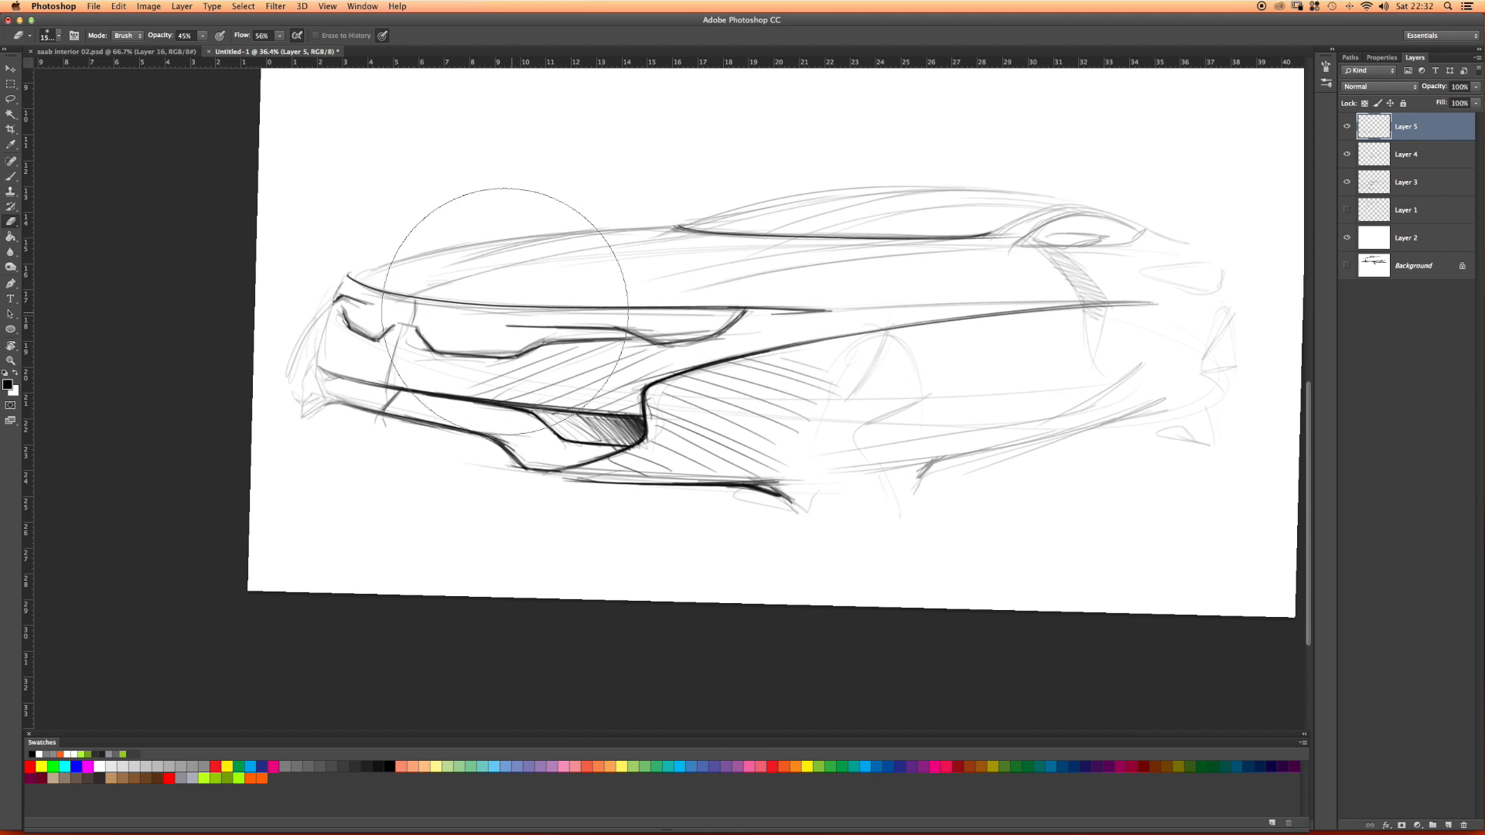
Step: Trace the near windshield pillar as a thick dark curve from the windshield base up toward the roof
{"action": "key", "text": "b"}
{"action": "key", "text": "r"}
{"action": "left_click_drag", "start_coordinate": [959, 226], "coordinate": [557, 303]}
{"action": "key", "text": "z"}
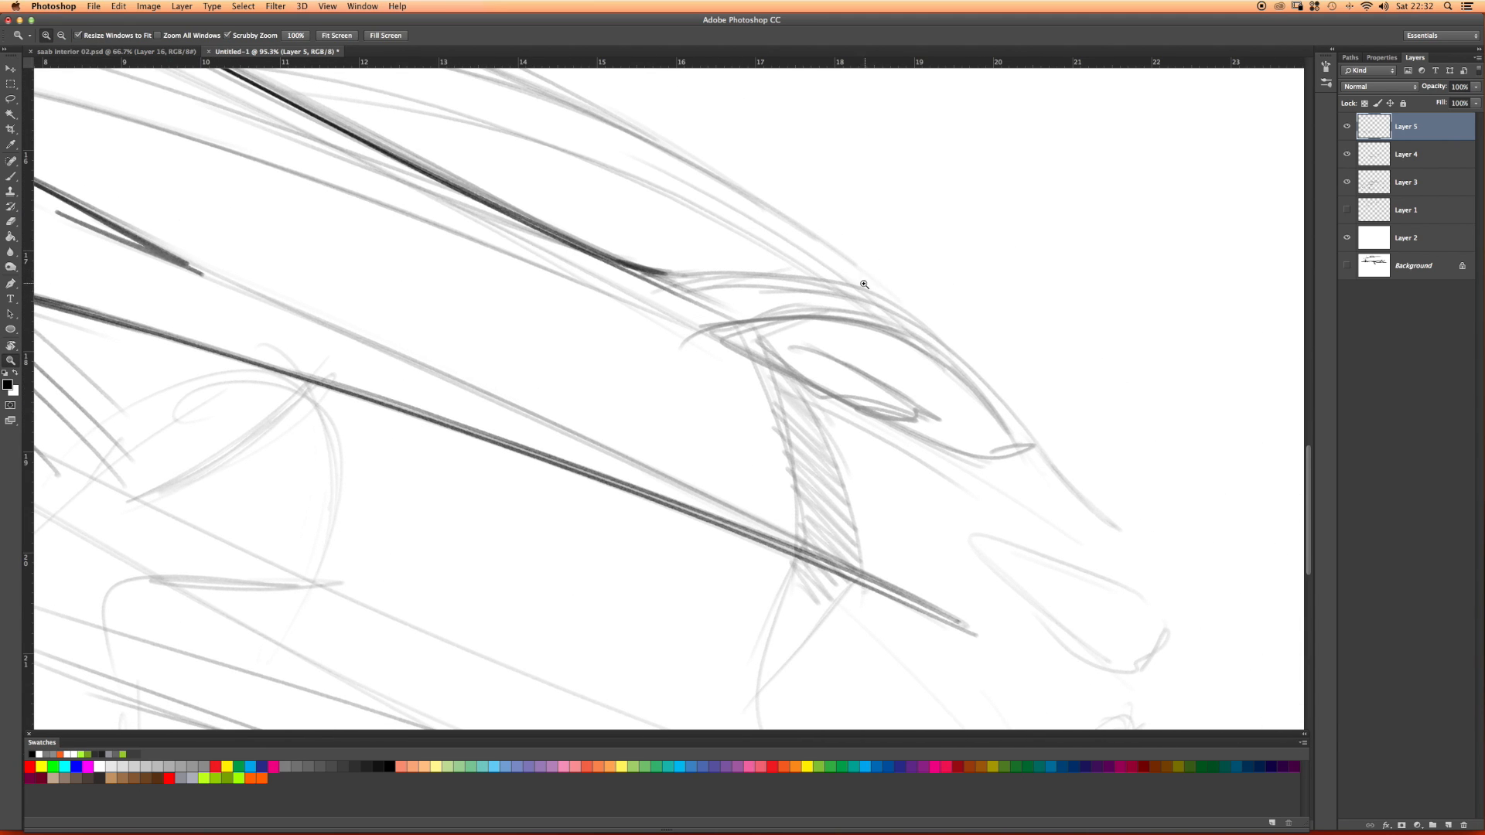
{"action": "key", "text": "b"}
{"action": "left_click_drag", "start_coordinate": [896, 302], "coordinate": [770, 273]}
{"action": "left_click_drag", "start_coordinate": [876, 293], "coordinate": [710, 272]}
{"action": "mouse_move", "coordinate": [897, 303]}
{"action": "left_mouse_down"}
{"action": "mouse_move", "coordinate": [796, 275]}
{"action": "mouse_move", "coordinate": [683, 272]}
{"action": "left_mouse_up"}
{"action": "left_click_drag", "start_coordinate": [896, 302], "coordinate": [663, 270]}
{"action": "mouse_move", "coordinate": [766, 271]}
{"action": "left_mouse_down"}
{"action": "mouse_move", "coordinate": [652, 269]}
{"action": "mouse_move", "coordinate": [710, 273]}
{"action": "left_mouse_up"}
{"action": "left_click_drag", "start_coordinate": [621, 261], "coordinate": [776, 272]}
{"action": "mouse_move", "coordinate": [673, 270]}
{"action": "left_mouse_down"}
{"action": "mouse_move", "coordinate": [851, 286]}
{"action": "mouse_move", "coordinate": [661, 271]}
{"action": "left_mouse_up"}
Step: Trace the side window's arched upper edge and its lower edge, meeting in a dark point at the front corner
{"action": "key", "text": "r"}
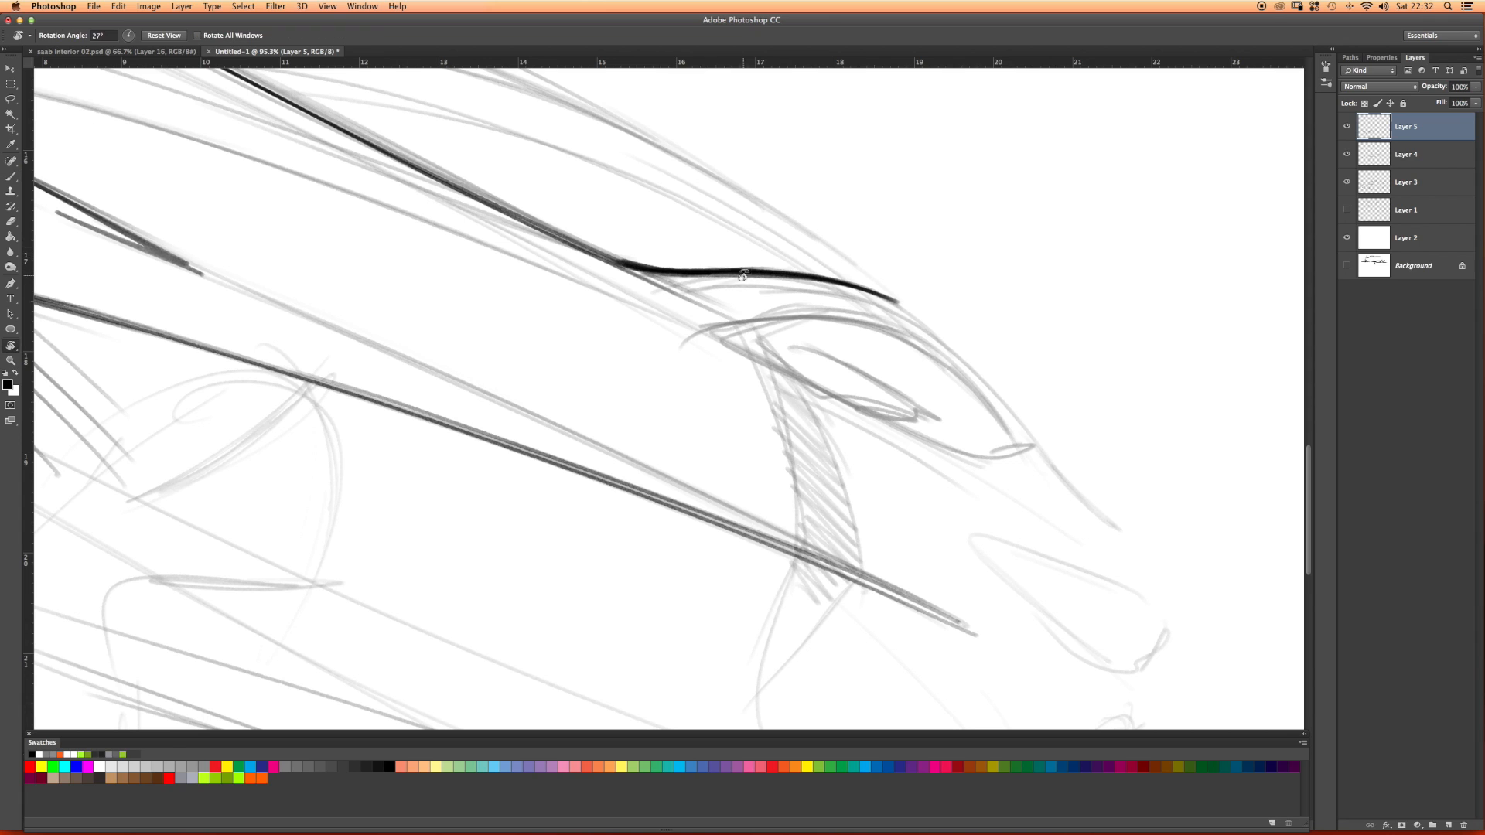
{"action": "key", "text": "b"}
{"action": "mouse_move", "coordinate": [889, 334]}
{"action": "left_mouse_down"}
{"action": "mouse_move", "coordinate": [791, 318]}
{"action": "mouse_move", "coordinate": [708, 335]}
{"action": "left_mouse_up"}
{"action": "left_click_drag", "start_coordinate": [854, 320], "coordinate": [707, 334]}
{"action": "mouse_move", "coordinate": [877, 327]}
{"action": "left_mouse_down"}
{"action": "mouse_move", "coordinate": [707, 335]}
{"action": "mouse_move", "coordinate": [890, 328]}
{"action": "mouse_move", "coordinate": [708, 335]}
{"action": "mouse_move", "coordinate": [806, 320]}
{"action": "left_mouse_up"}
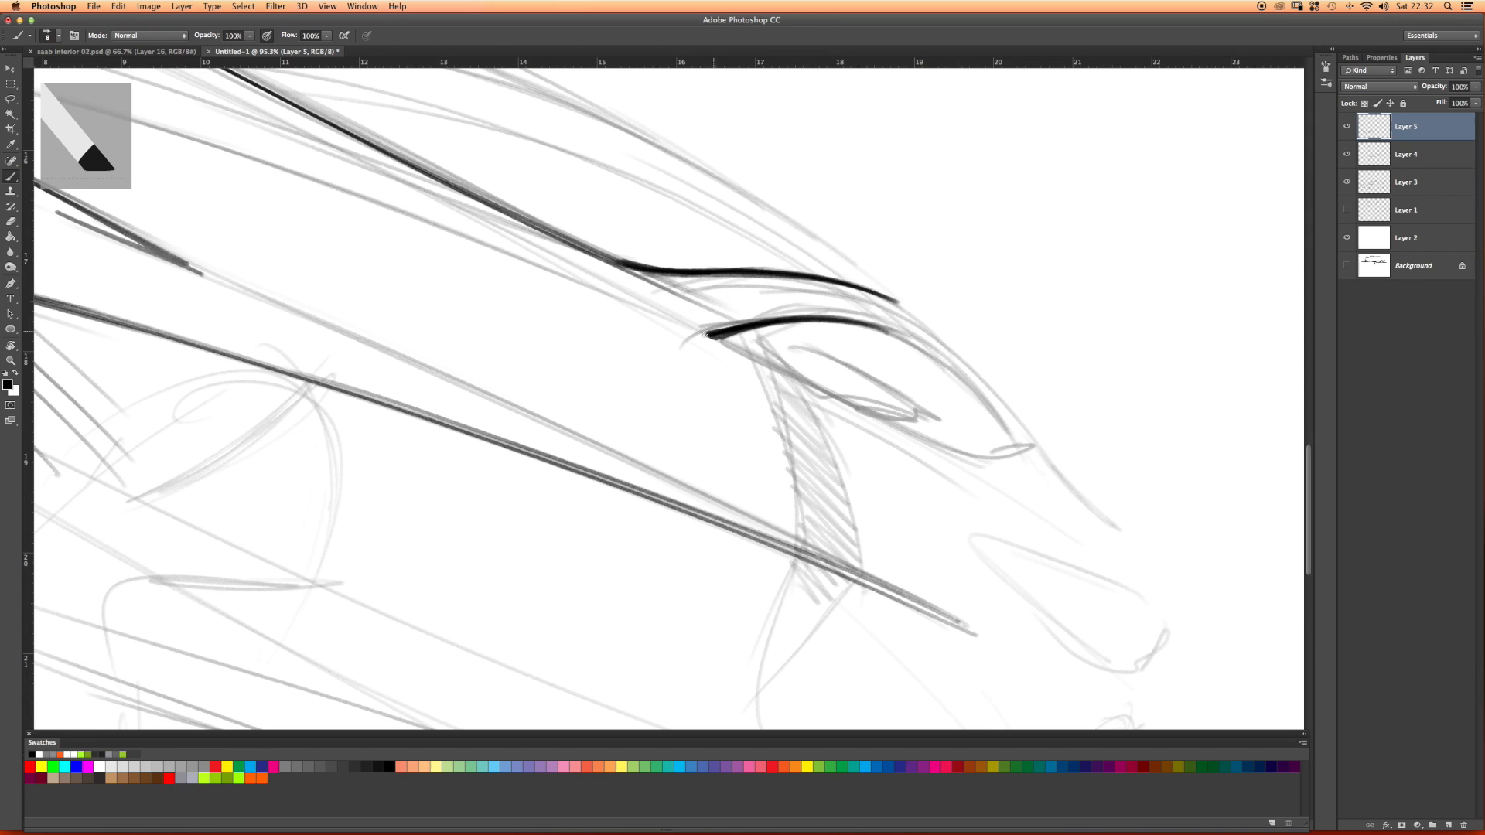
{"action": "mouse_move", "coordinate": [878, 328]}
{"action": "left_mouse_down"}
{"action": "mouse_move", "coordinate": [917, 340]}
{"action": "mouse_move", "coordinate": [746, 325]}
{"action": "mouse_move", "coordinate": [800, 385]}
{"action": "left_mouse_up"}
{"action": "mouse_move", "coordinate": [752, 357]}
{"action": "left_mouse_down"}
{"action": "mouse_move", "coordinate": [702, 333]}
{"action": "mouse_move", "coordinate": [847, 399]}
{"action": "left_mouse_up"}
Step: Trace the windshield's far edge with one stroke from the back of the hood up to the roof
{"action": "key", "text": "z"}
{"action": "left_click_drag", "start_coordinate": [705, 334], "coordinate": [656, 307]}
{"action": "key", "text": "r"}
{"action": "mouse_move", "coordinate": [672, 242]}
{"action": "left_mouse_down"}
{"action": "mouse_move", "coordinate": [600, 202]}
{"action": "mouse_move", "coordinate": [517, 221]}
{"action": "left_mouse_up"}
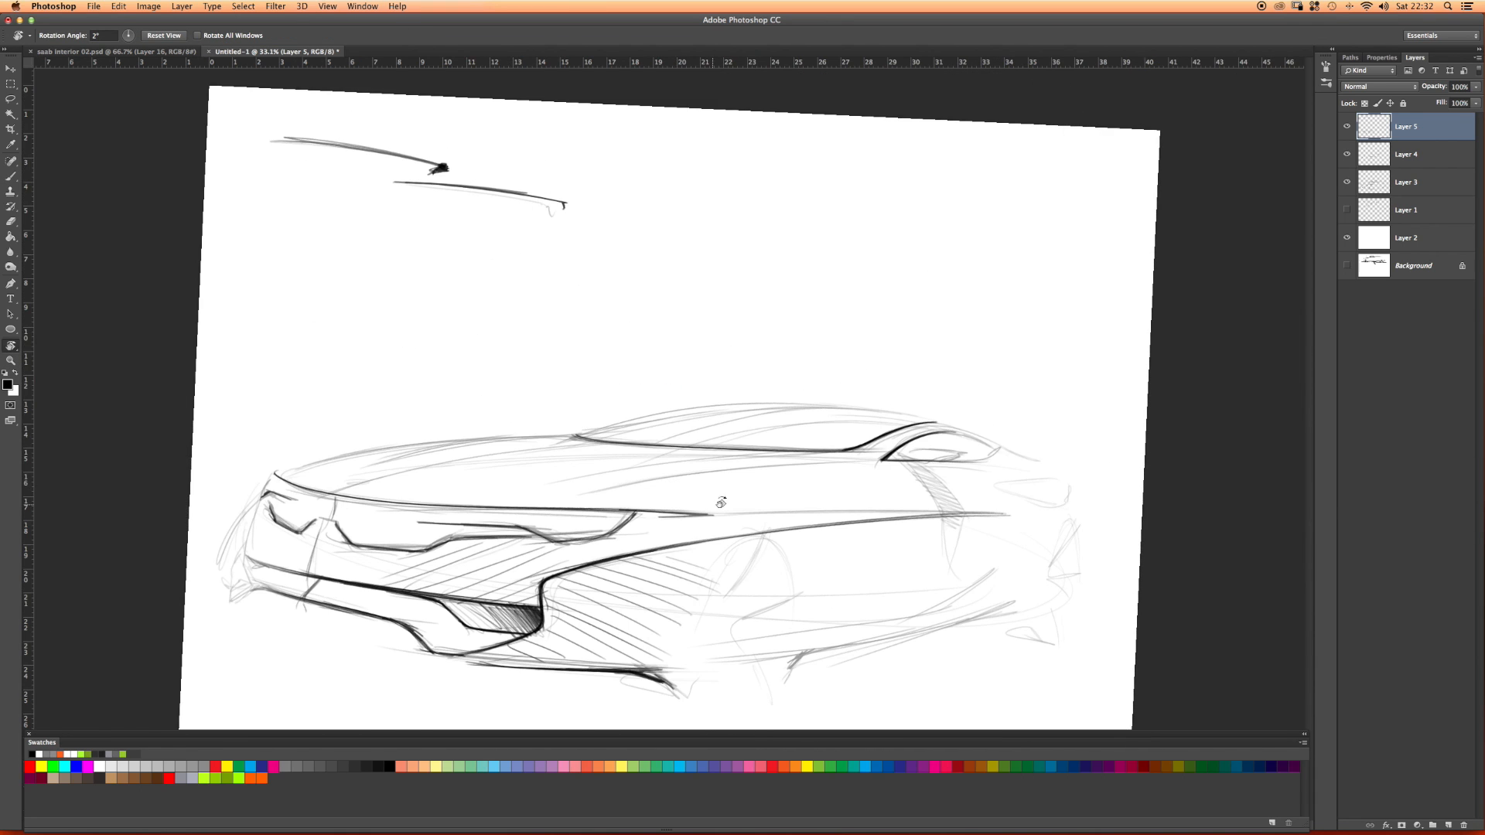
{"action": "key", "text": "z"}
{"action": "left_click_drag", "start_coordinate": [715, 464], "coordinate": [740, 452]}
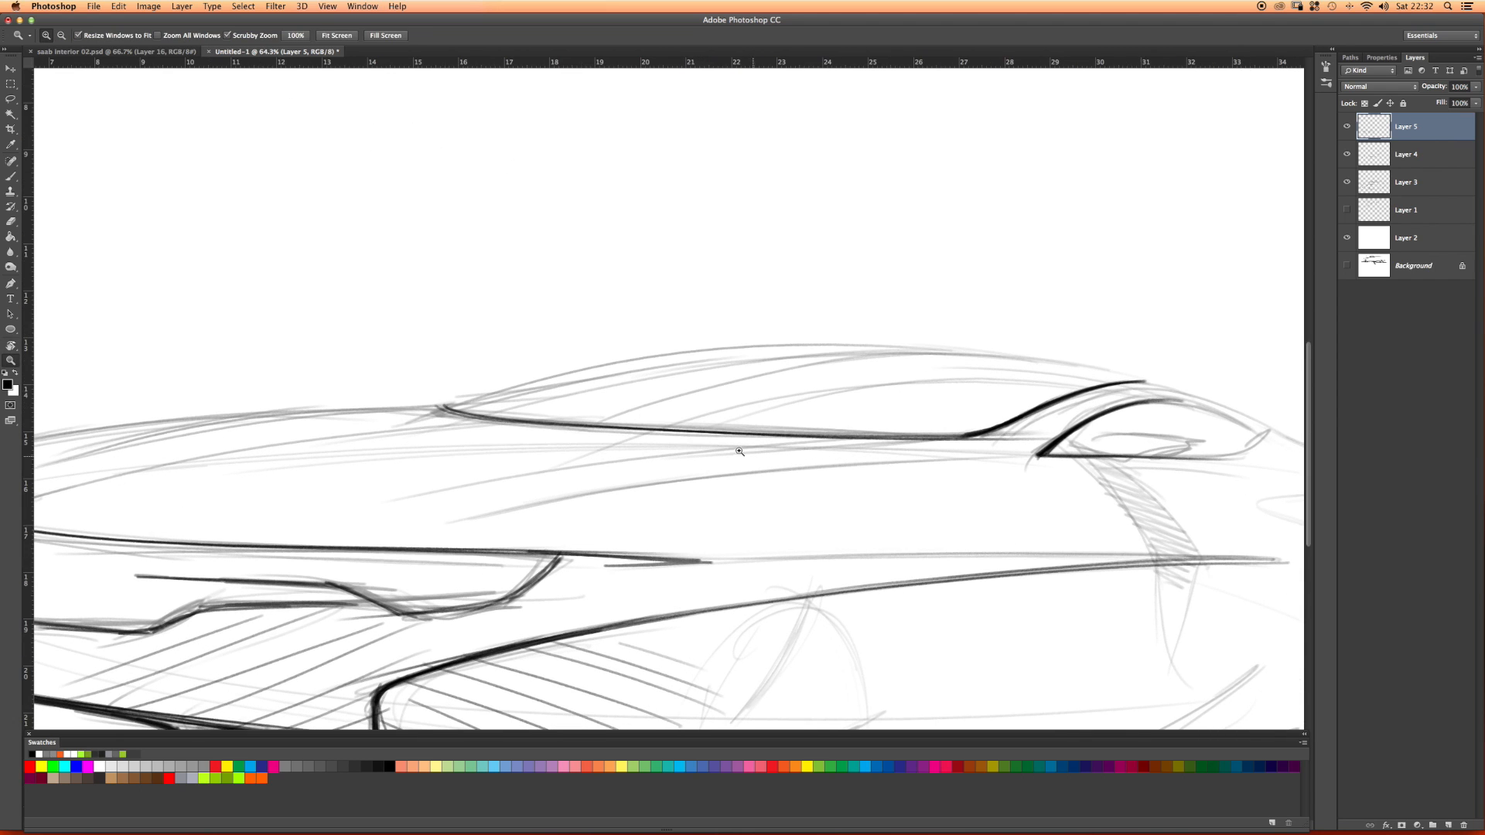
{"action": "key", "text": "r"}
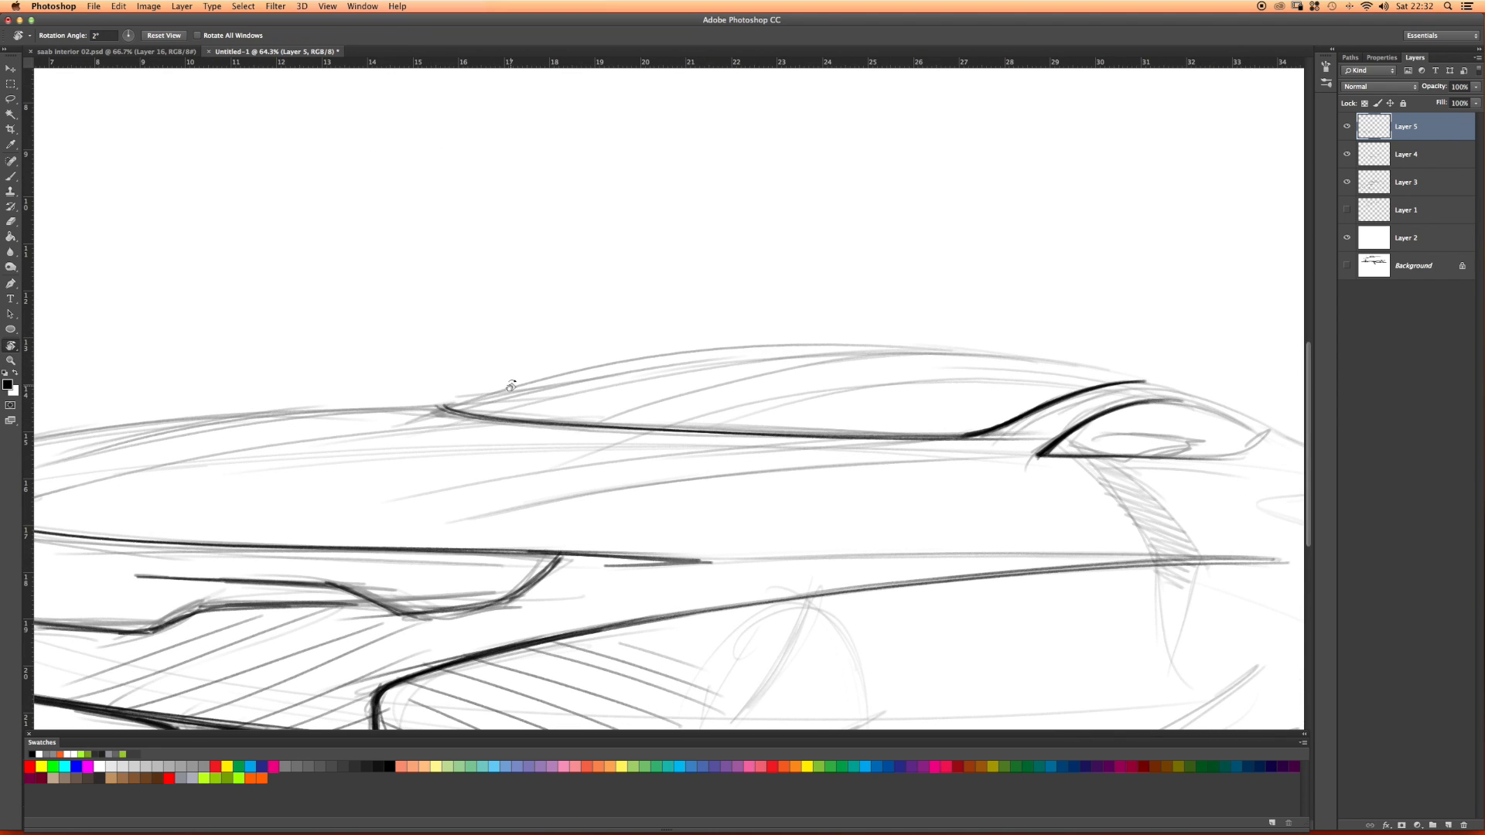
{"action": "key", "text": "b"}
{"action": "mouse_move", "coordinate": [437, 408]}
{"action": "left_mouse_down"}
{"action": "mouse_move", "coordinate": [645, 354]}
{"action": "mouse_move", "coordinate": [820, 336]}
{"action": "left_mouse_up"}
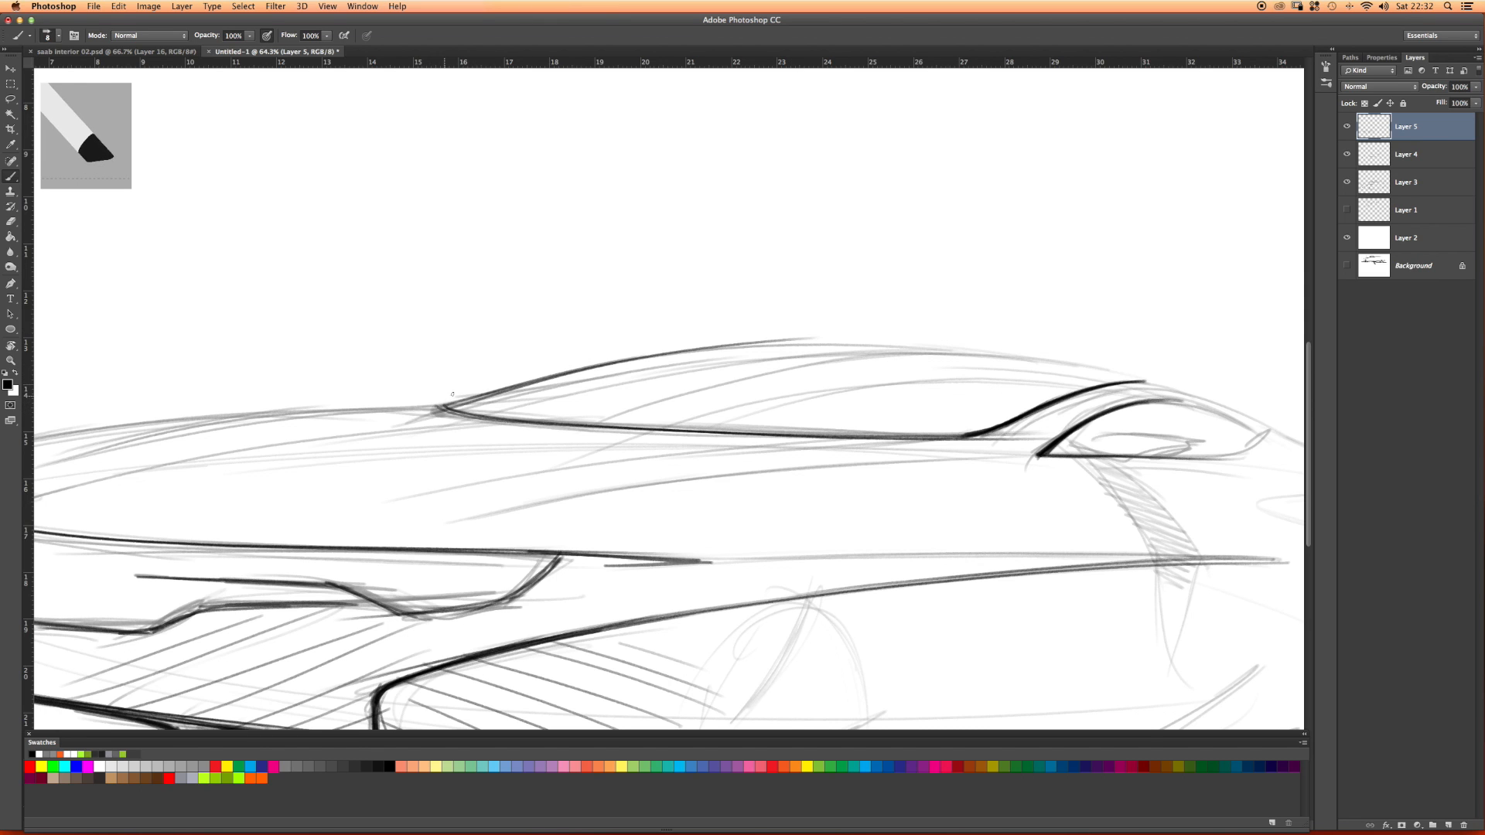
Step: Darken the windshield's far edge with repeated strokes from its base toward the roof
{"action": "key", "text": "r"}
{"action": "left_click_drag", "start_coordinate": [533, 287], "coordinate": [557, 280]}
{"action": "left_click_drag", "start_coordinate": [531, 345], "coordinate": [549, 346]}
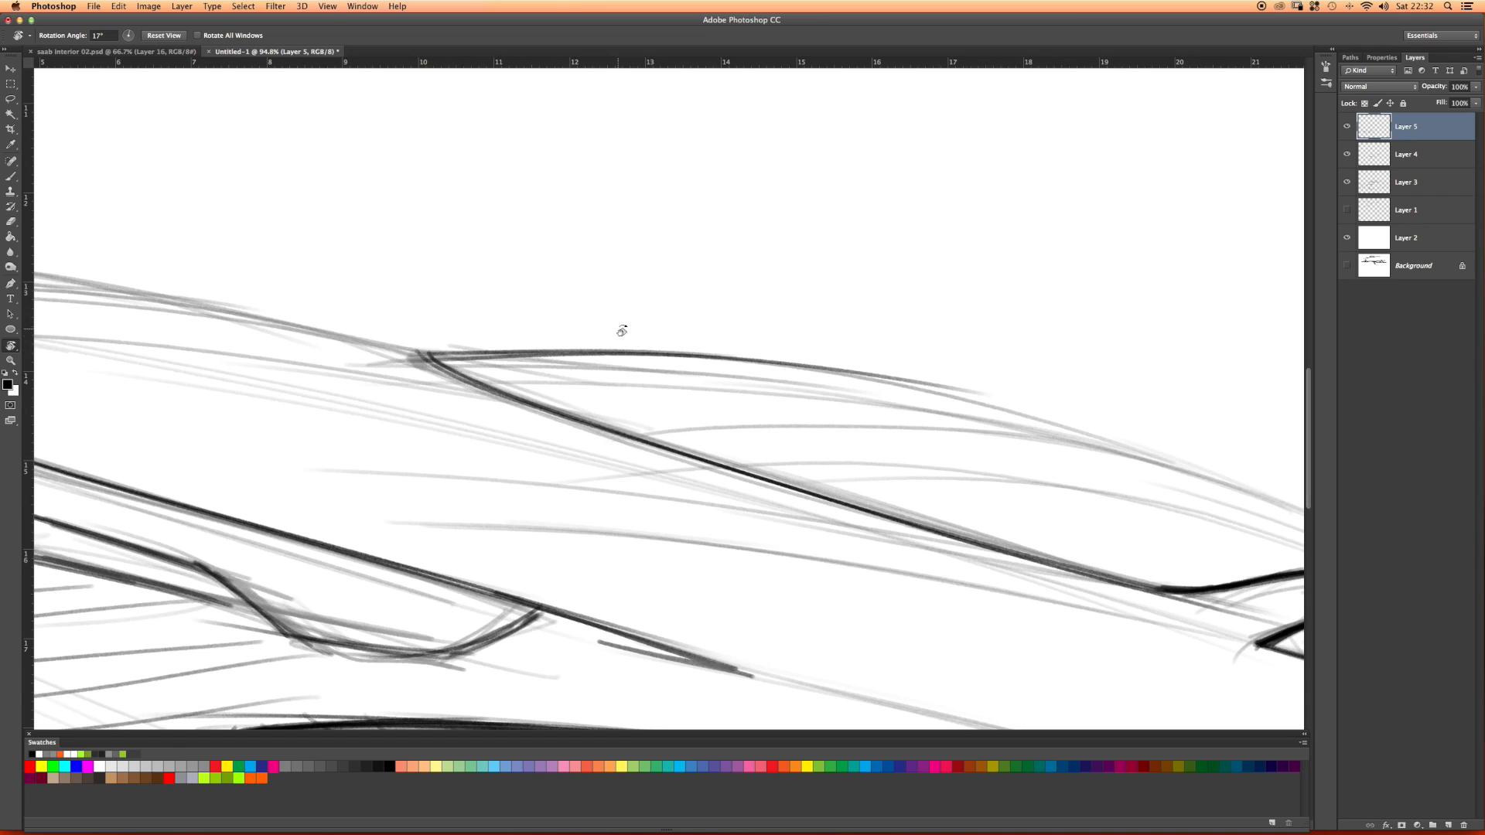
{"action": "key", "text": "b"}
{"action": "left_click_drag", "start_coordinate": [428, 356], "coordinate": [577, 352]}
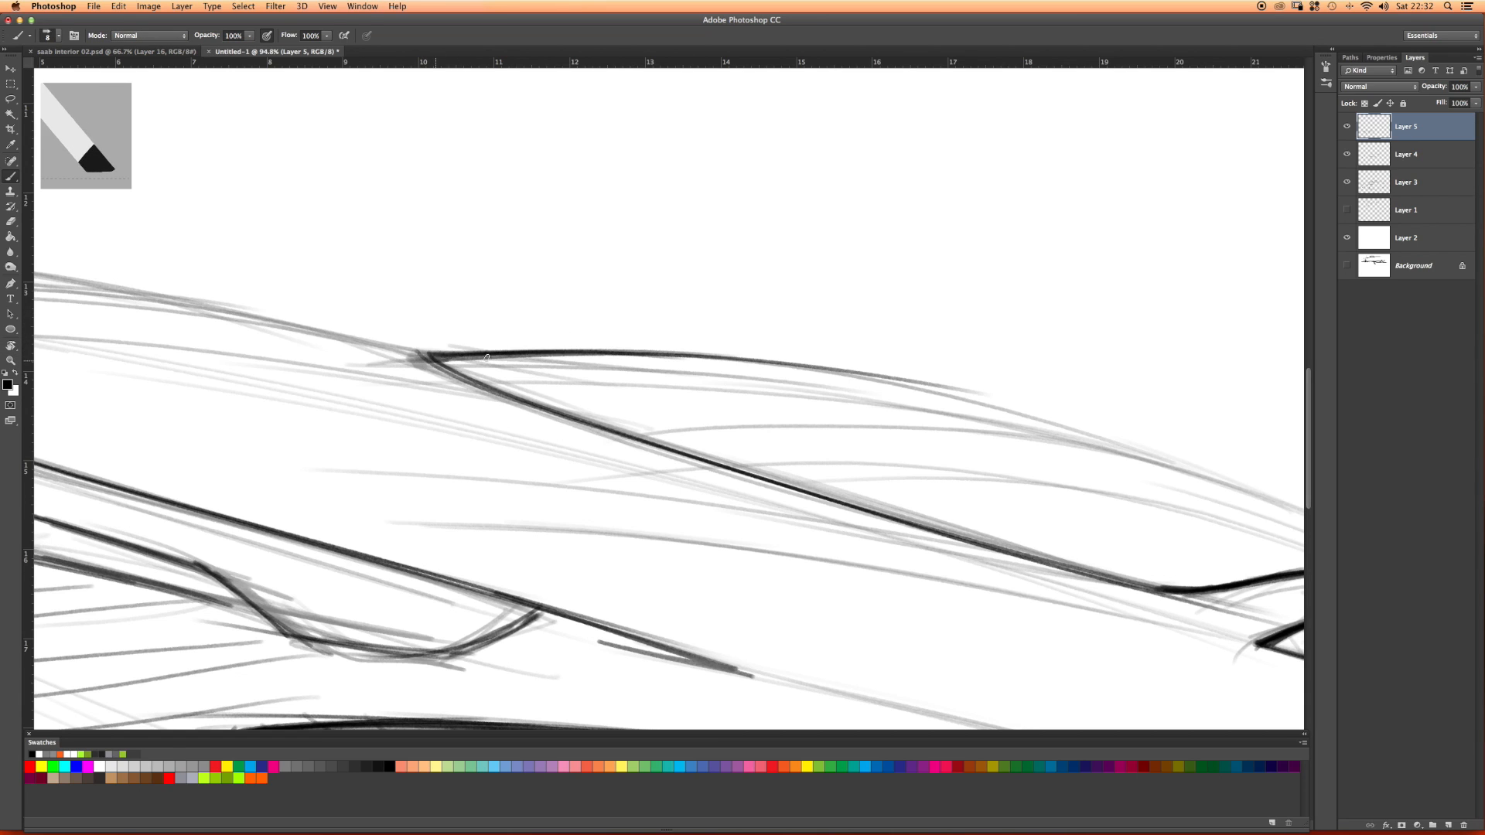
{"action": "left_click_drag", "start_coordinate": [486, 357], "coordinate": [749, 357]}
{"action": "left_click_drag", "start_coordinate": [435, 358], "coordinate": [748, 358]}
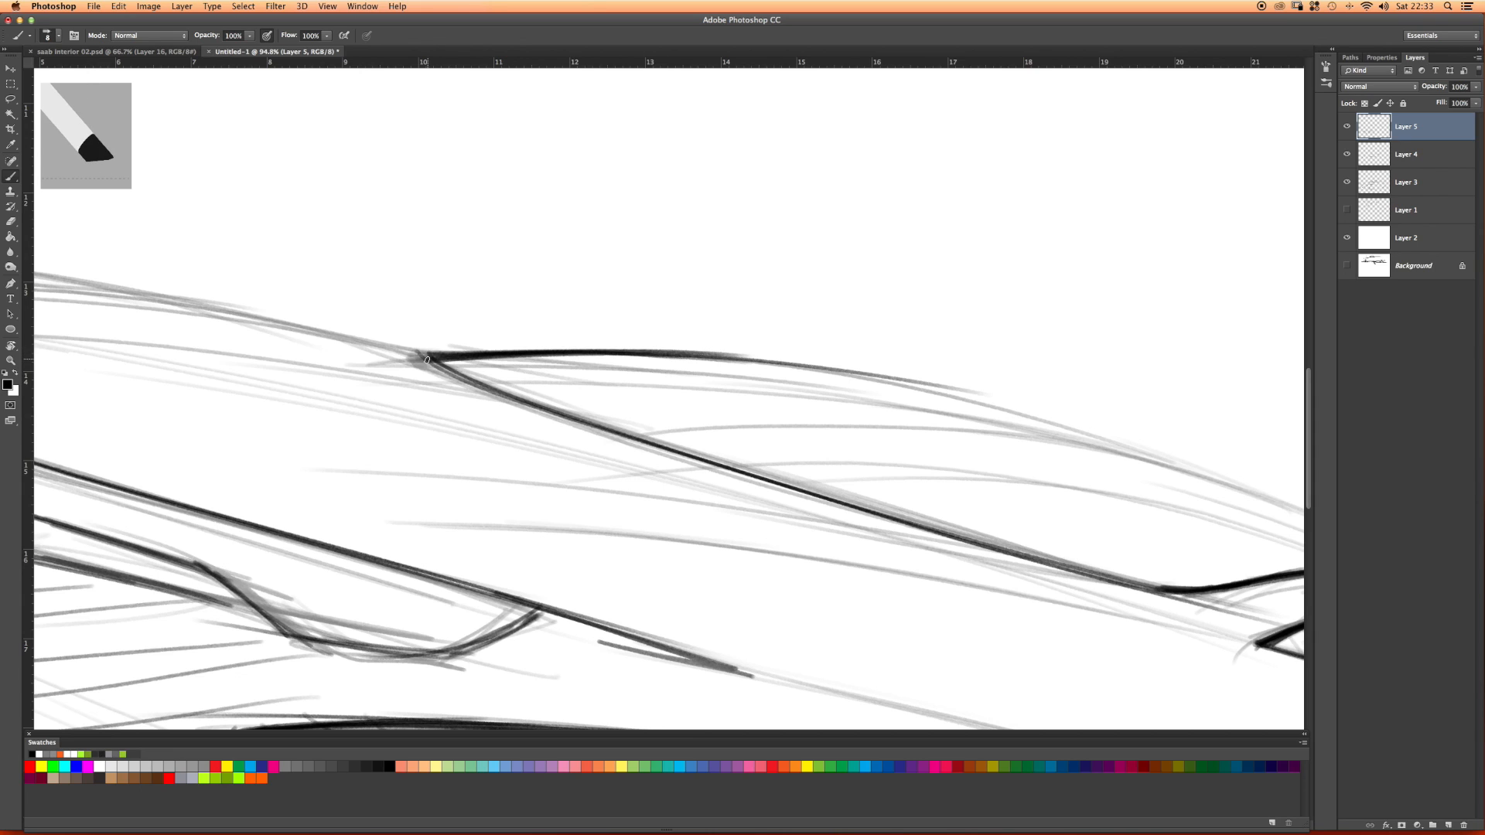
{"action": "left_click_drag", "start_coordinate": [425, 356], "coordinate": [805, 368]}
{"action": "left_click_drag", "start_coordinate": [668, 354], "coordinate": [872, 377]}
Step: Widen the base of the windshield's far edge into a heavy stroke that tapers toward the roof
{"action": "key", "text": "slash"}
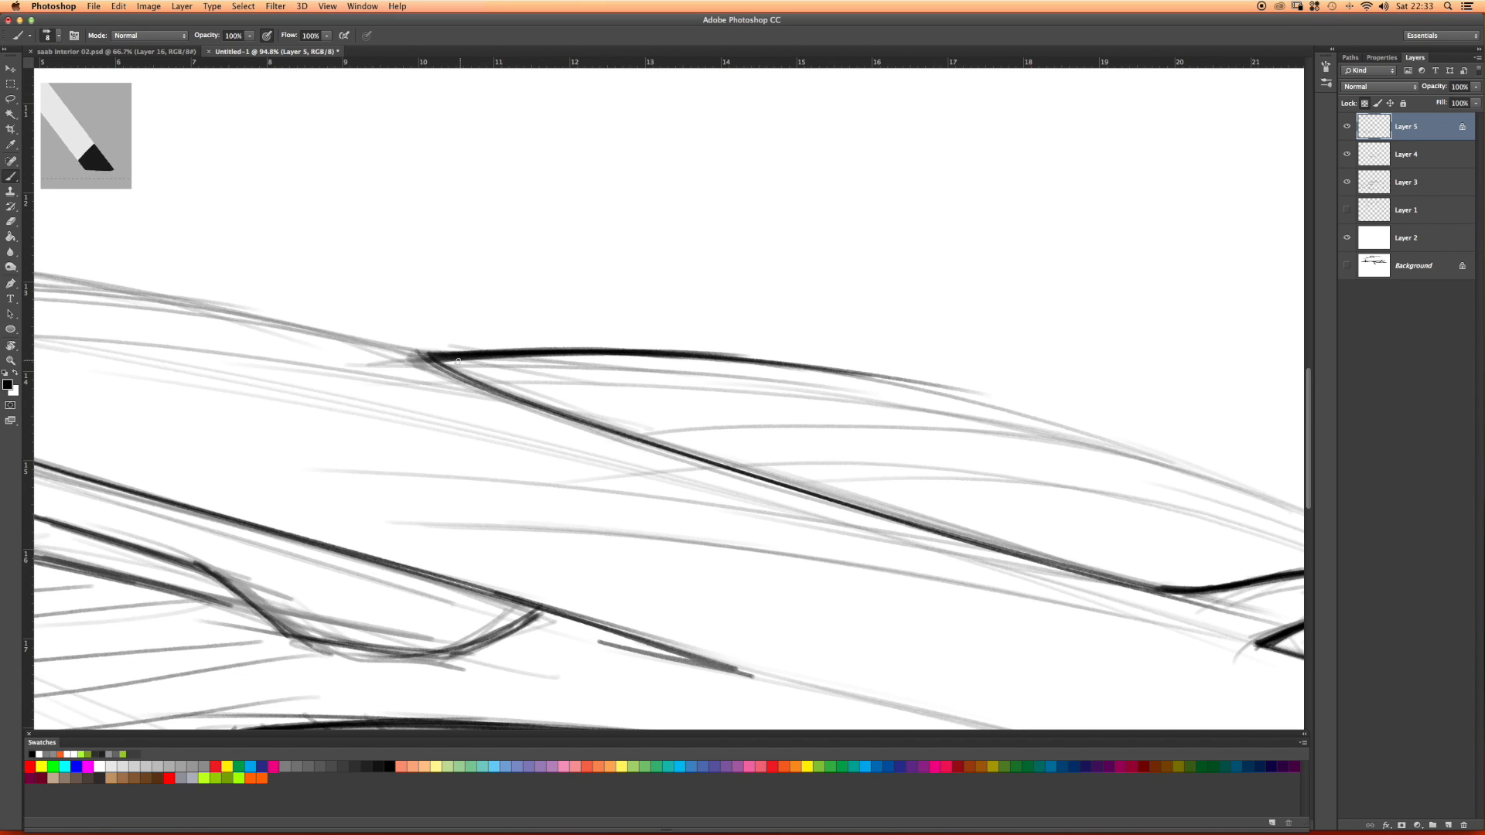
{"action": "scroll", "coordinate": [444, 309], "scroll_direction": "up", "scroll_amount": 1}
{"action": "scroll", "coordinate": [445, 311], "scroll_direction": "down", "scroll_amount": 1}
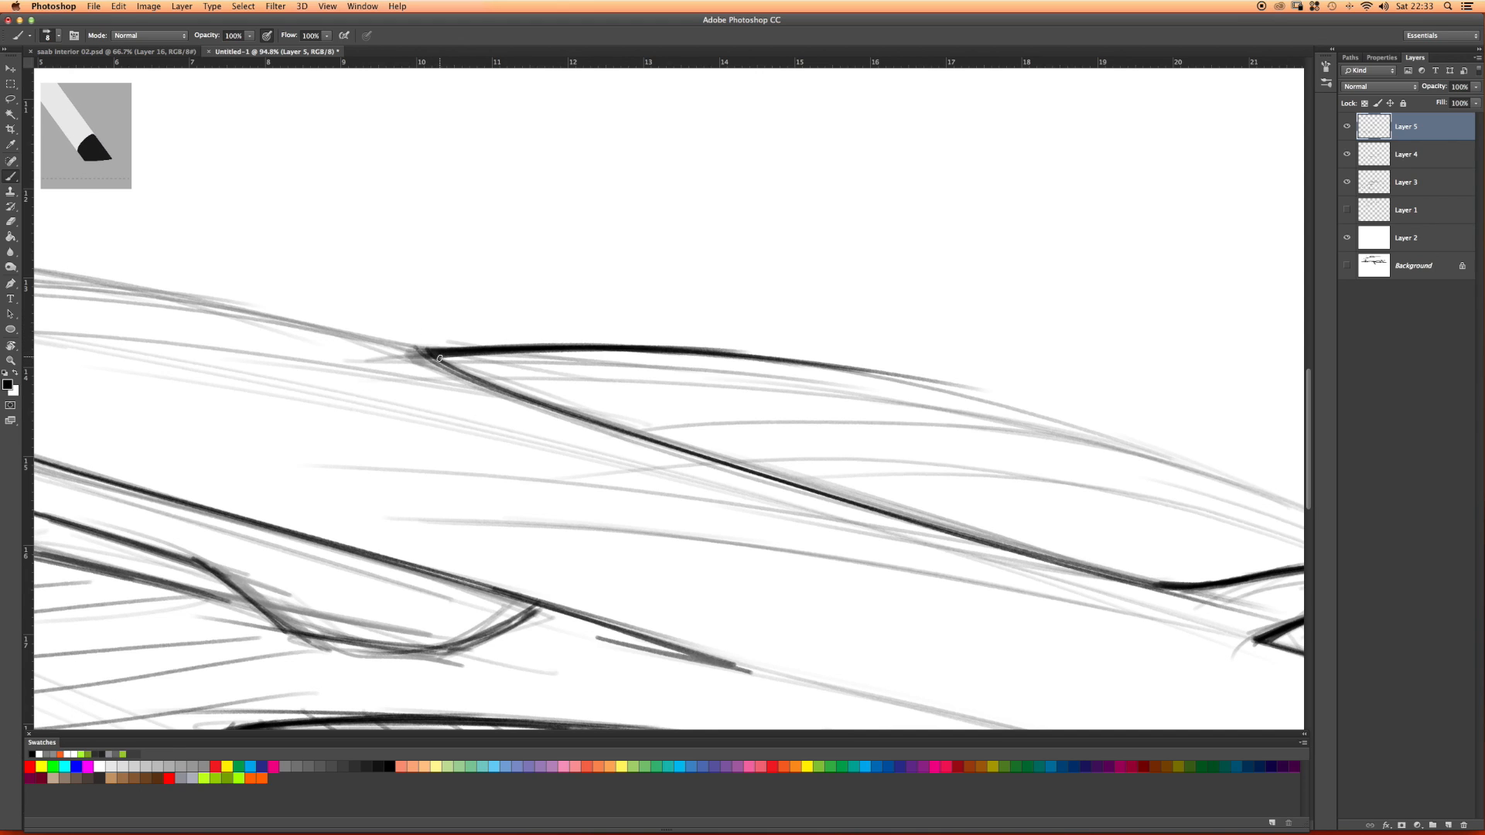
{"action": "left_click_drag", "start_coordinate": [444, 362], "coordinate": [493, 356]}
{"action": "left_click_drag", "start_coordinate": [444, 364], "coordinate": [630, 351]}
{"action": "left_click_drag", "start_coordinate": [444, 365], "coordinate": [781, 355]}
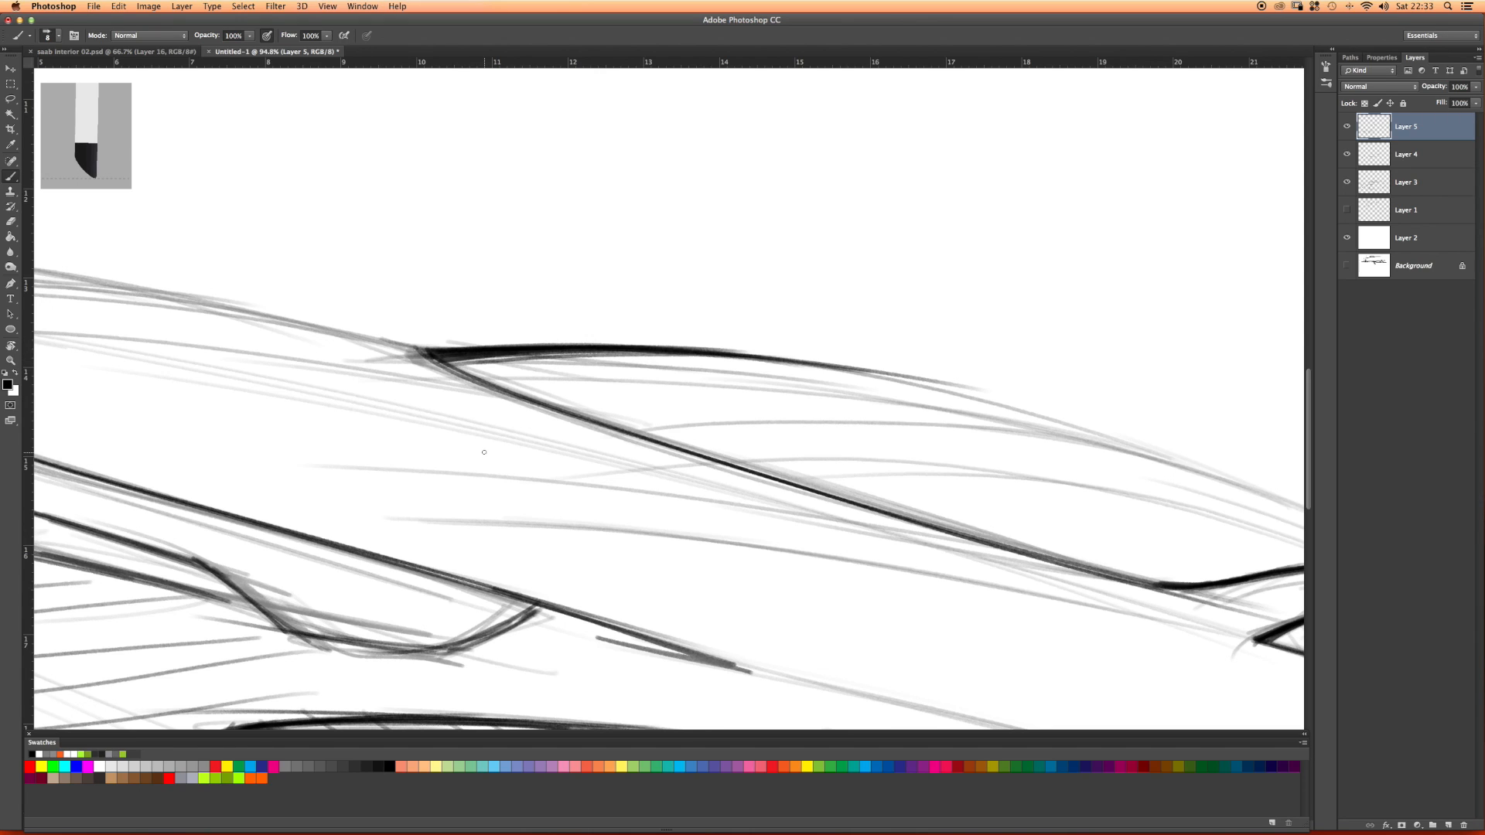
Step: Trace the hood's upper contour forward from the windshield base with light dark strokes
{"action": "key", "text": "r"}
{"action": "left_click_drag", "start_coordinate": [545, 344], "coordinate": [462, 383]}
{"action": "key", "text": "z"}
{"action": "left_click_drag", "start_coordinate": [566, 434], "coordinate": [718, 409]}
{"action": "key", "text": "r"}
{"action": "key", "text": "z"}
{"action": "key", "text": "r"}
{"action": "key", "text": "z"}
{"action": "key", "text": "r"}
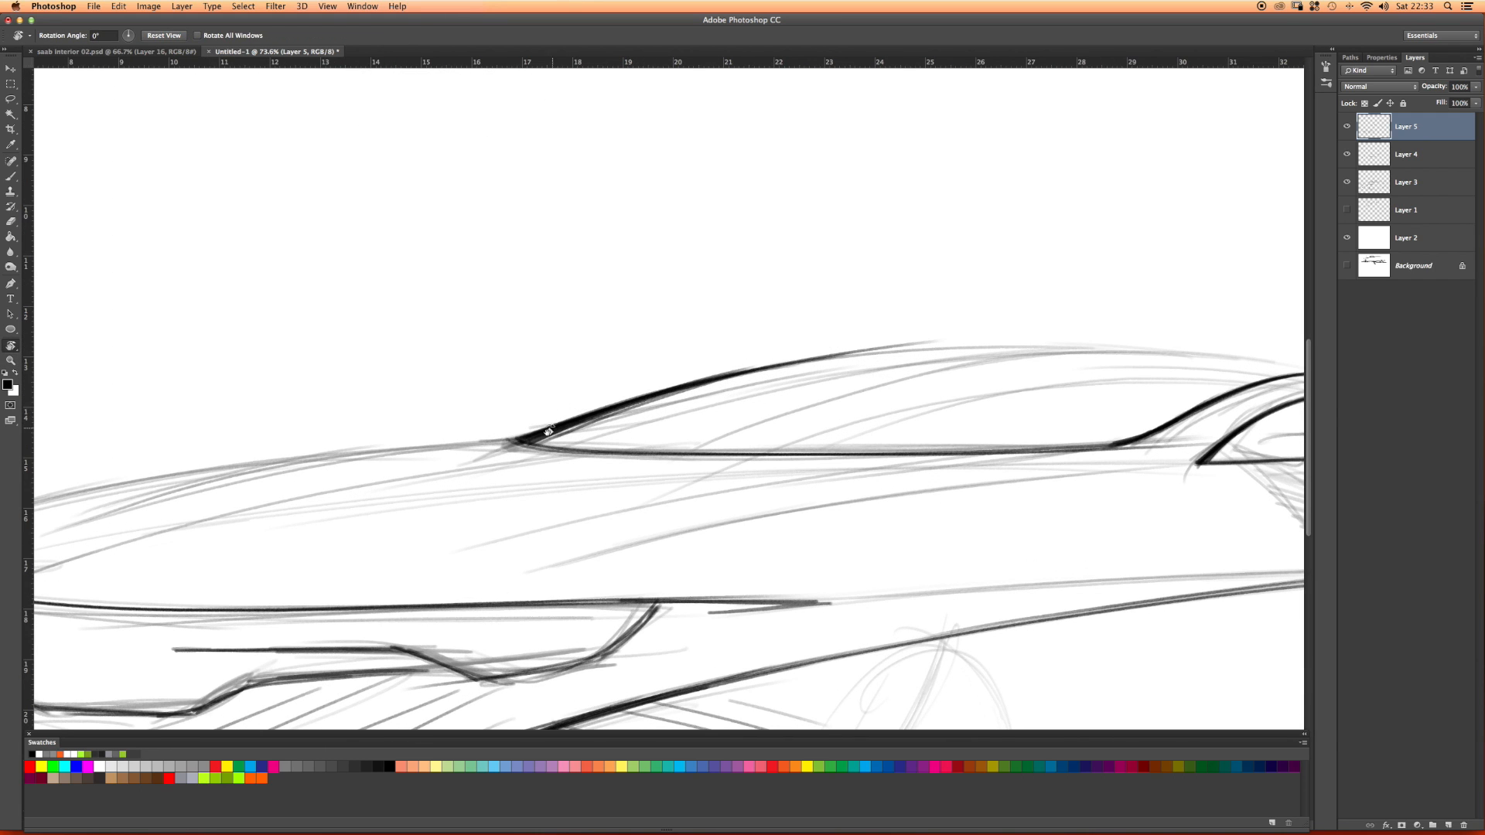
{"action": "key", "text": "b"}
{"action": "left_click_drag", "start_coordinate": [544, 426], "coordinate": [356, 455]}
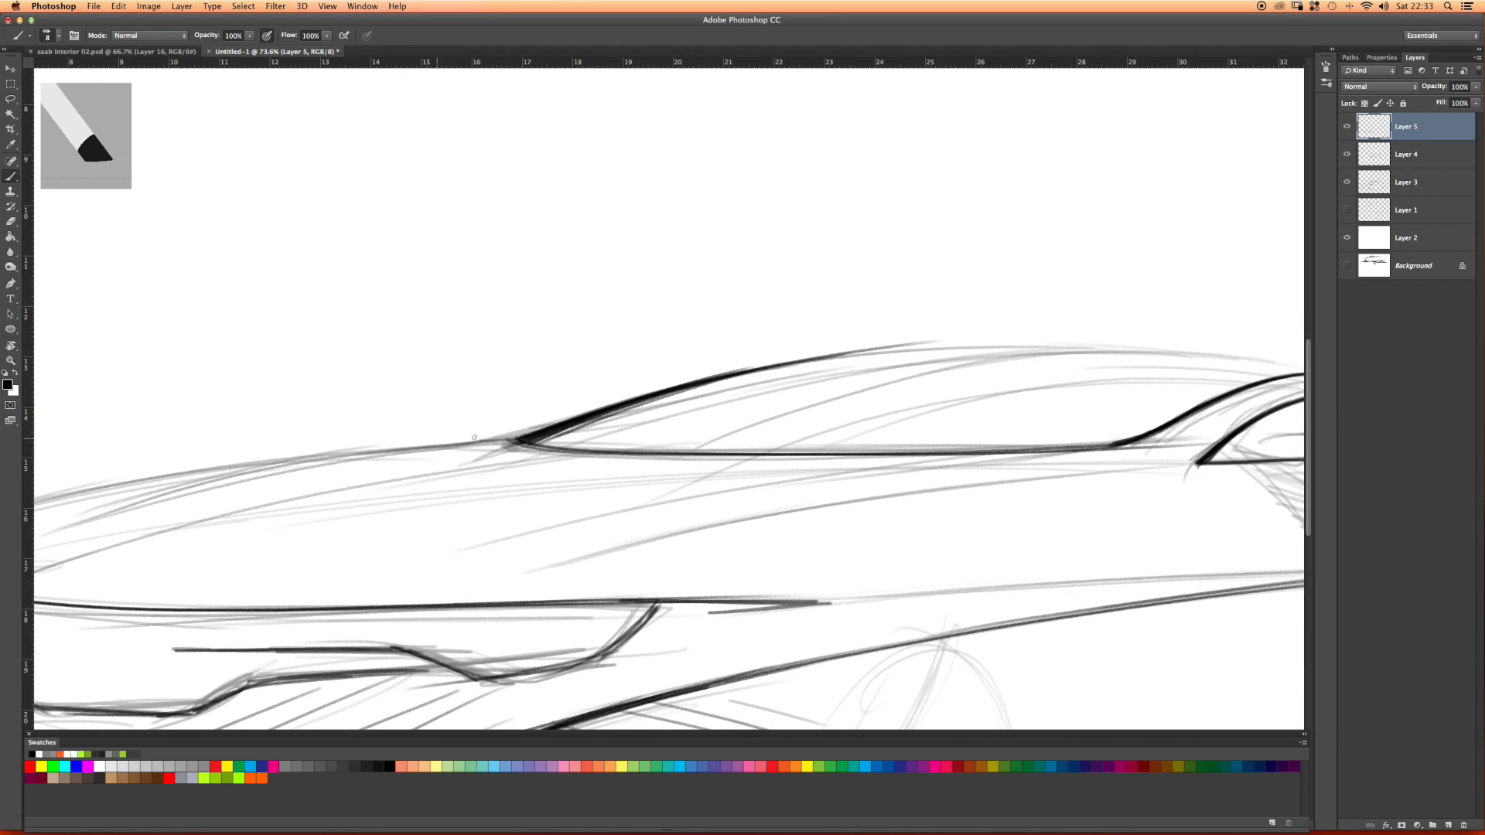
{"action": "left_click_drag", "start_coordinate": [528, 430], "coordinate": [271, 467]}
Step: Review the traced linework on the whole car and up close around the hood and front end
{"action": "key", "text": "z"}
{"action": "left_click_drag", "start_coordinate": [562, 455], "coordinate": [516, 455]}
{"action": "key", "text": "b"}
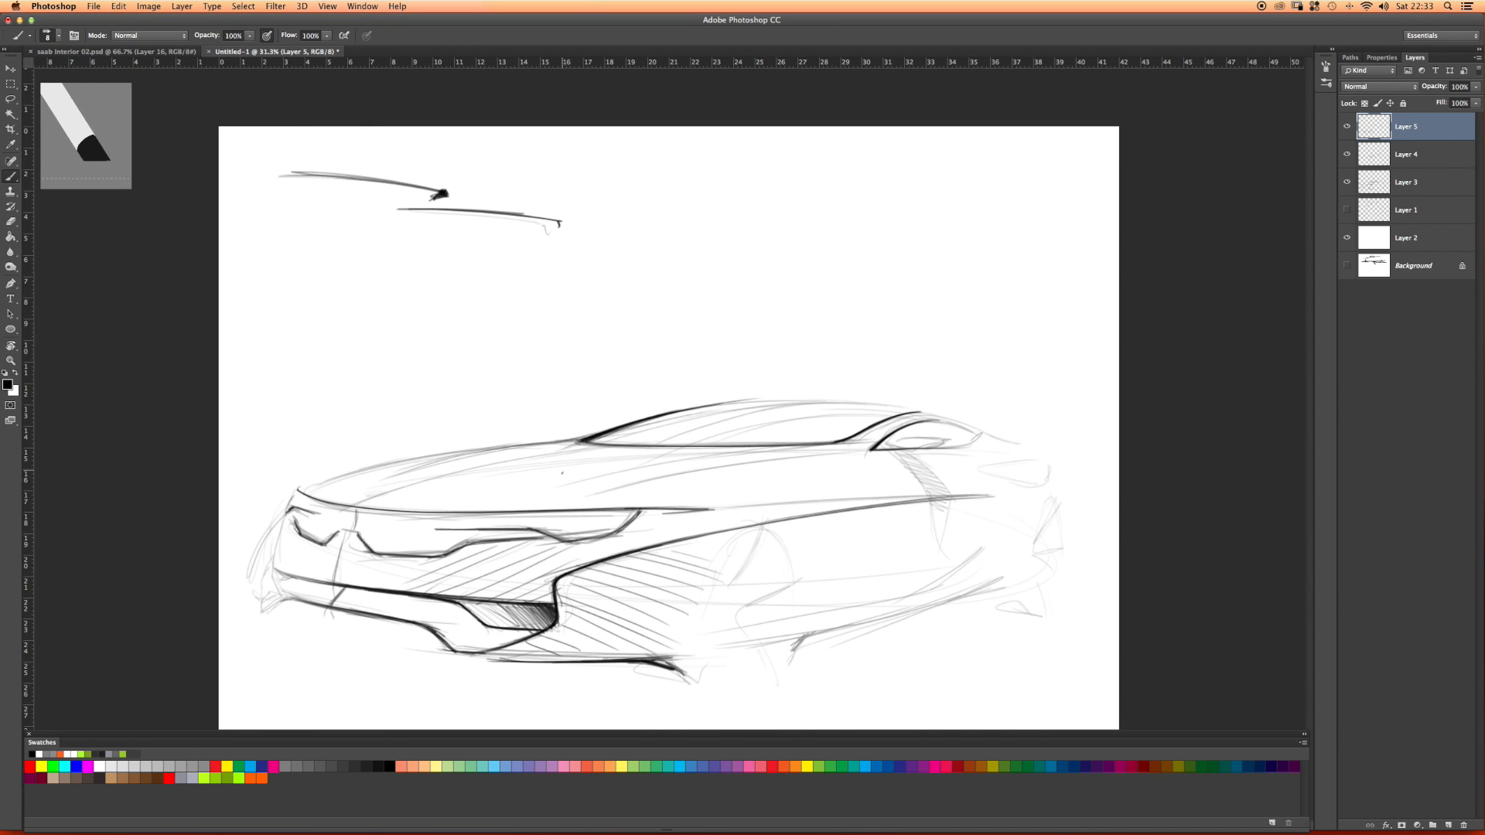
{"action": "key", "text": "z"}
{"action": "left_click_drag", "start_coordinate": [571, 538], "coordinate": [610, 522]}
{"action": "key", "text": "b"}
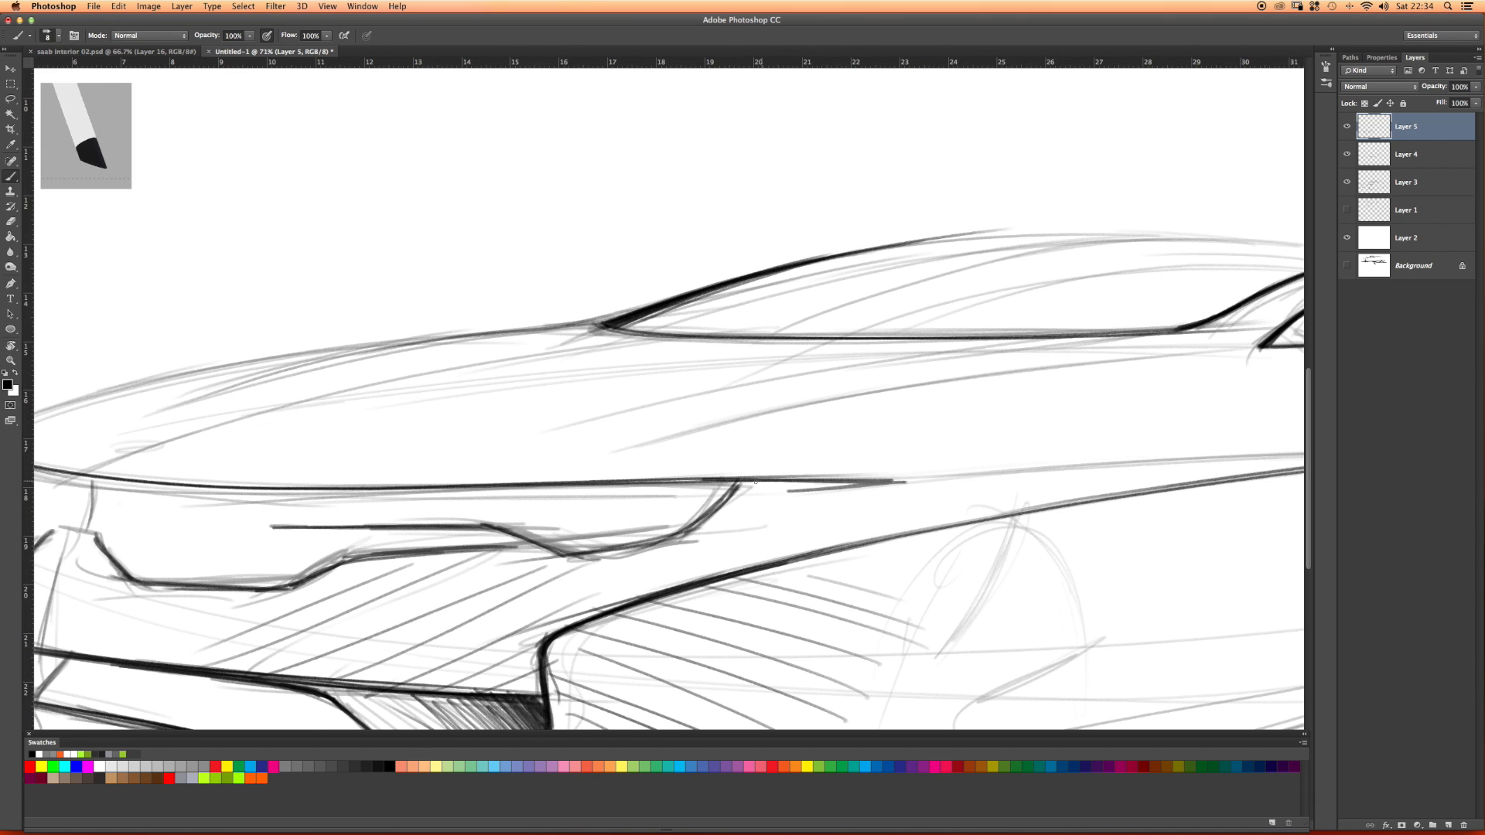
{"action": "key", "text": "z"}
{"action": "mouse_move", "coordinate": [831, 485]}
{"action": "left_mouse_down"}
{"action": "mouse_move", "coordinate": [781, 492]}
{"action": "mouse_move", "coordinate": [806, 502]}
{"action": "left_mouse_up"}
{"action": "mouse_move", "coordinate": [891, 544]}
{"action": "left_mouse_down"}
{"action": "mouse_move", "coordinate": [697, 490]}
{"action": "mouse_move", "coordinate": [808, 590]}
{"action": "left_mouse_up"}
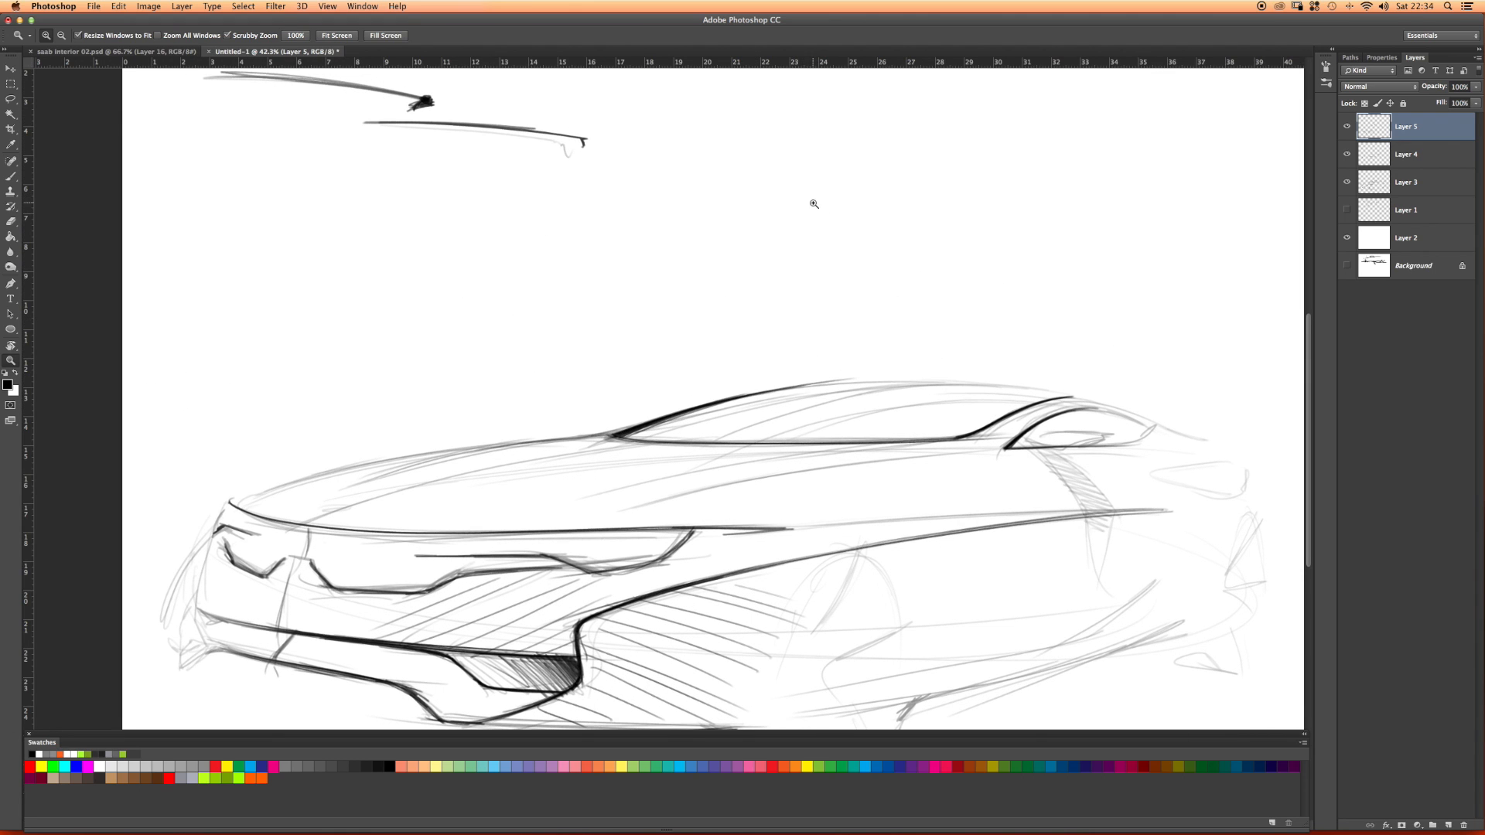
{"action": "key", "text": "b"}
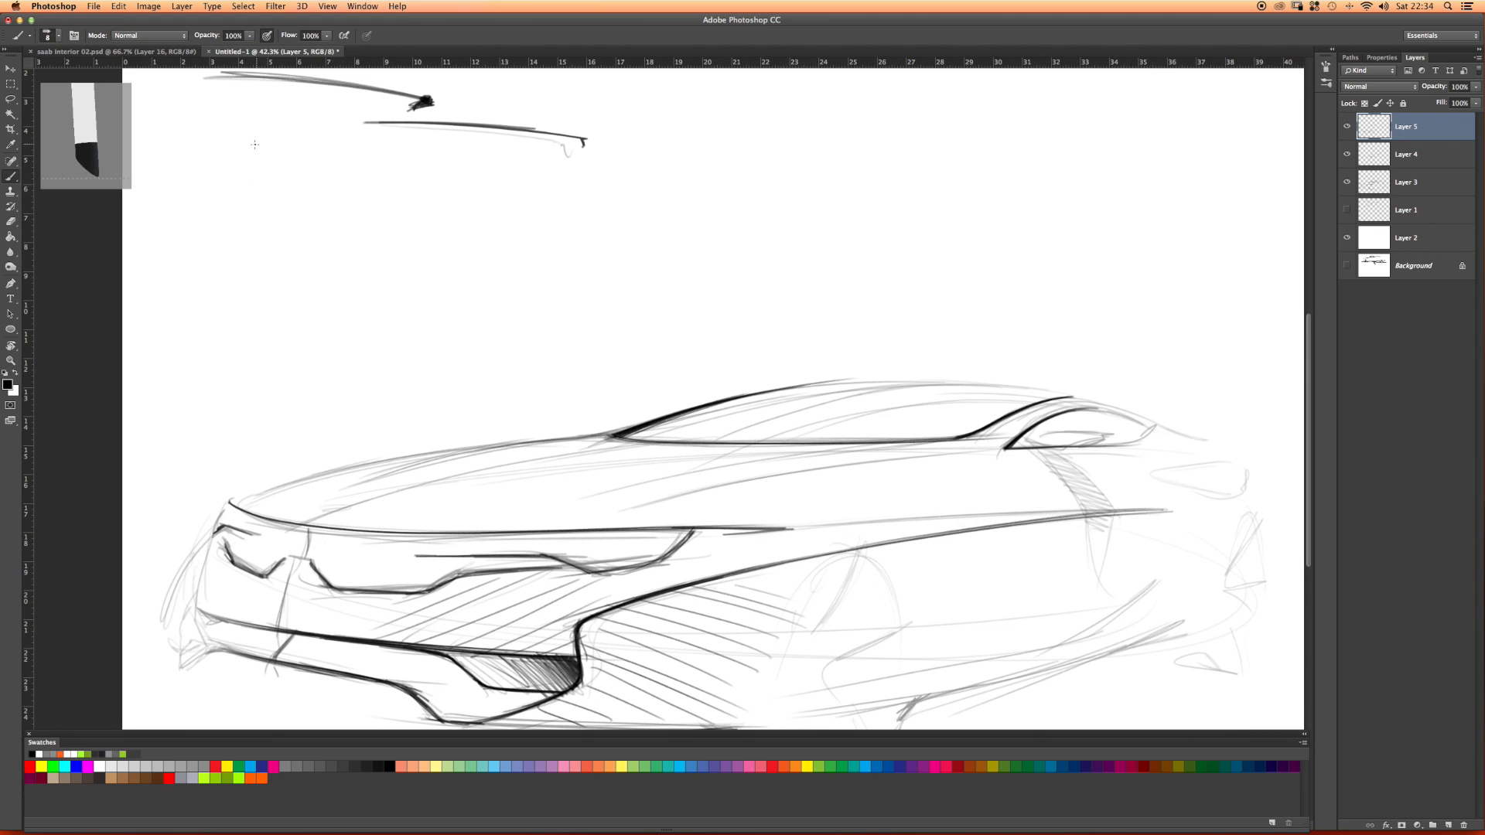
Step: Draw a steep practice curve that kinks outward and hooks at its lower end, in the blank area above the car
{"action": "left_click_drag", "start_coordinate": [246, 124], "coordinate": [259, 242]}
{"action": "mouse_move", "coordinate": [235, 106]}
{"action": "left_mouse_down"}
{"action": "mouse_move", "coordinate": [258, 249]}
{"action": "mouse_move", "coordinate": [291, 292]}
{"action": "left_mouse_up"}
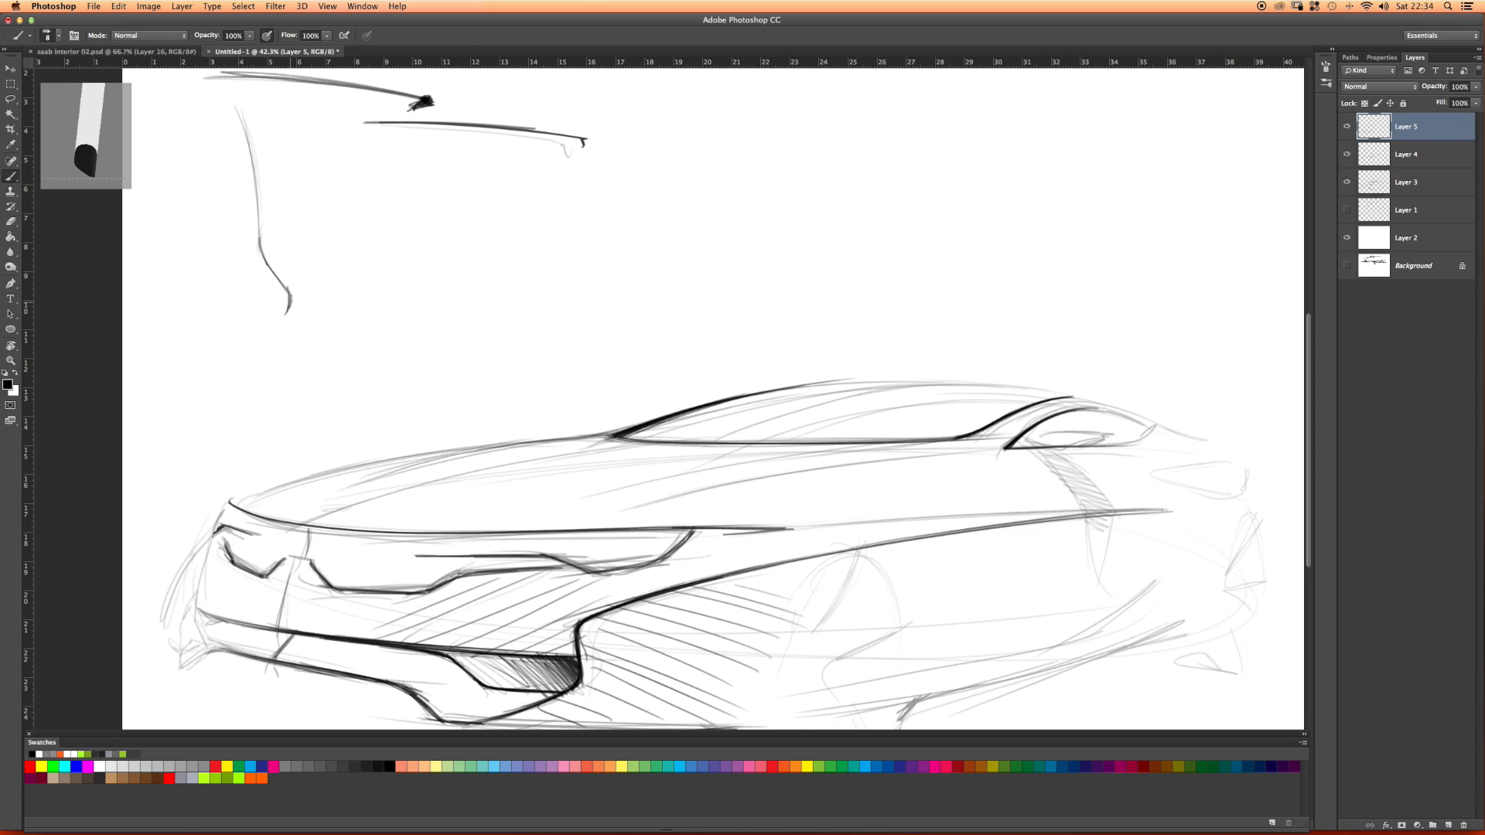
{"action": "left_click_drag", "start_coordinate": [866, 590], "coordinate": [647, 413]}
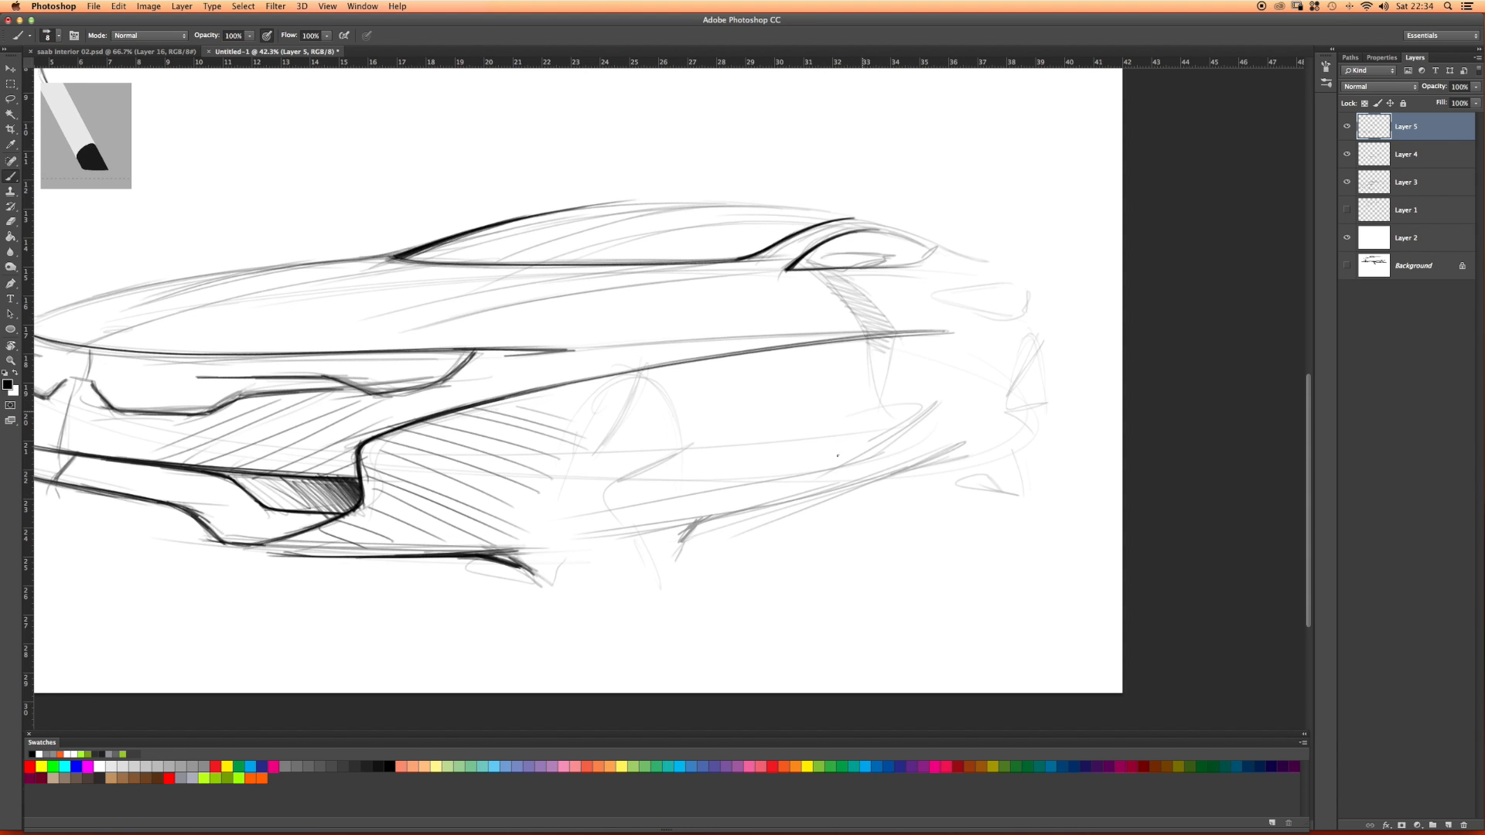
{"action": "left_click_drag", "start_coordinate": [330, 291], "coordinate": [710, 525]}
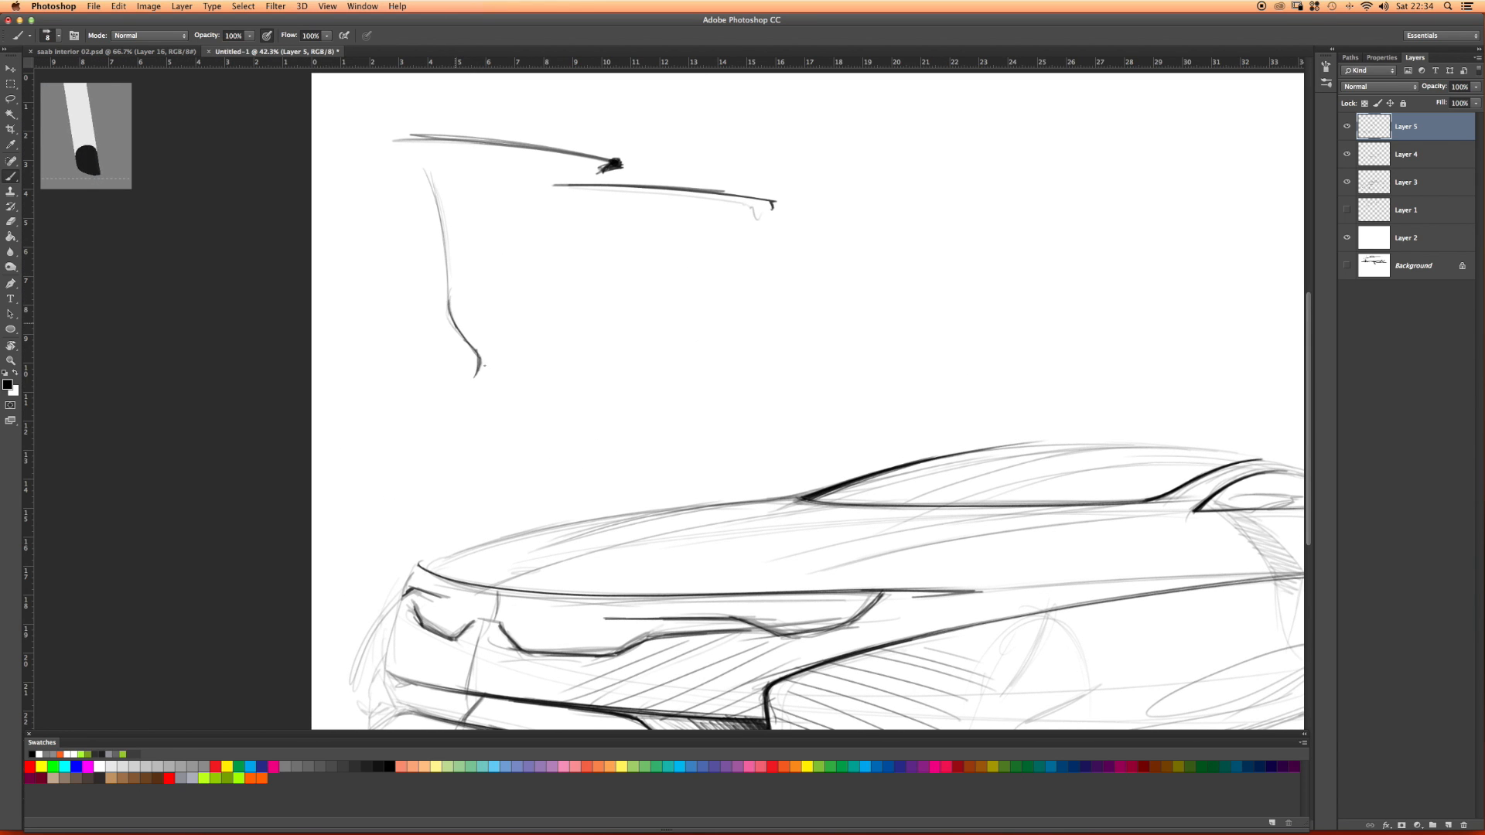
Step: Sketch the closed outline of a long rounded shape above the hood, wide at one end and tapering to the other
{"action": "left_click_drag", "start_coordinate": [702, 344], "coordinate": [620, 375]}
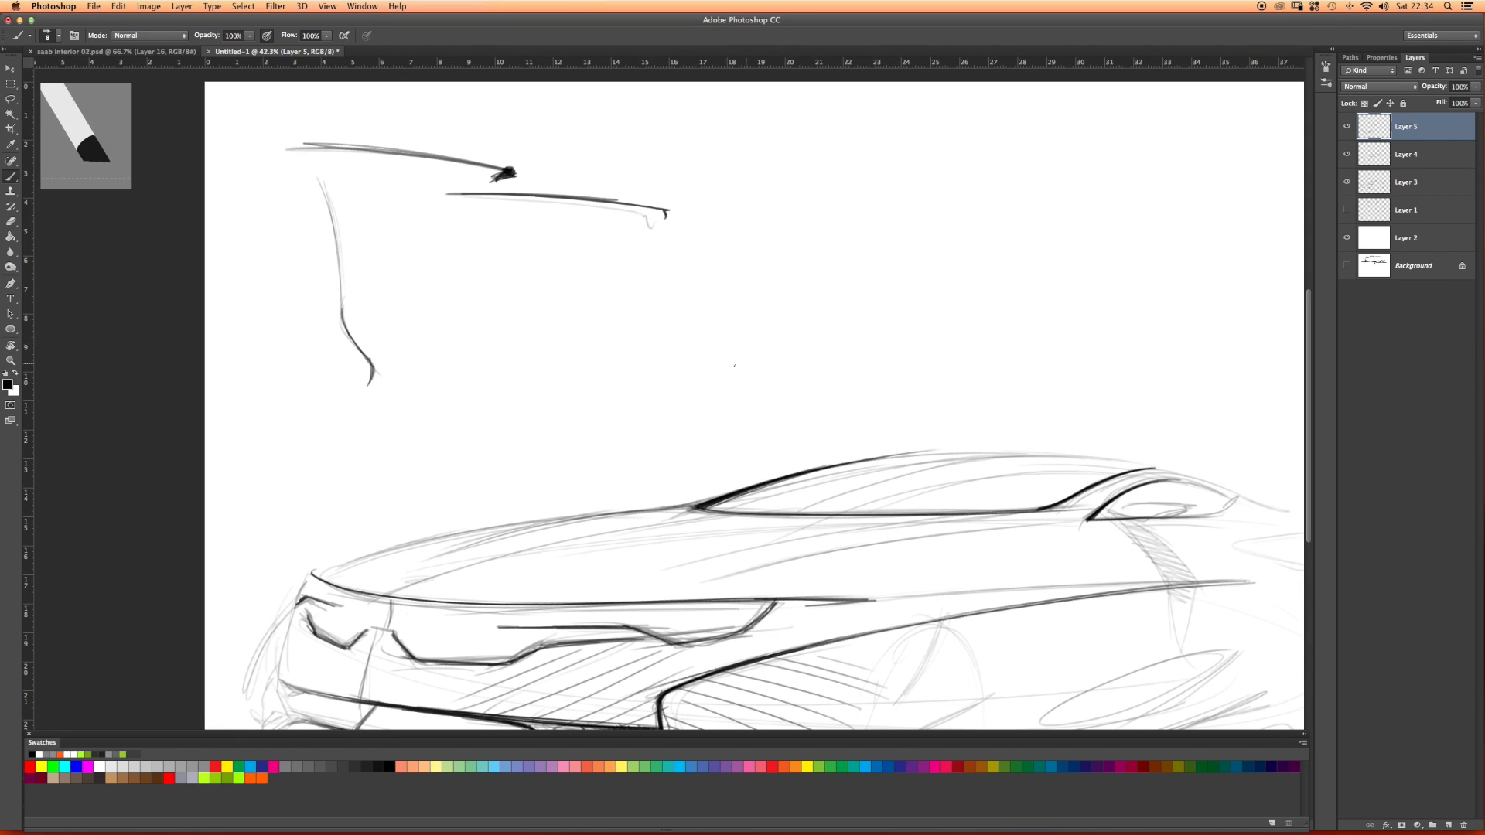
{"action": "mouse_move", "coordinate": [866, 324]}
{"action": "left_mouse_down"}
{"action": "mouse_move", "coordinate": [580, 387]}
{"action": "mouse_move", "coordinate": [497, 391]}
{"action": "mouse_move", "coordinate": [481, 363]}
{"action": "mouse_move", "coordinate": [493, 340]}
{"action": "mouse_move", "coordinate": [567, 318]}
{"action": "mouse_move", "coordinate": [861, 318]}
{"action": "left_mouse_up"}
{"action": "left_click_drag", "start_coordinate": [572, 317], "coordinate": [837, 310]}
{"action": "left_click_drag", "start_coordinate": [494, 340], "coordinate": [610, 316]}
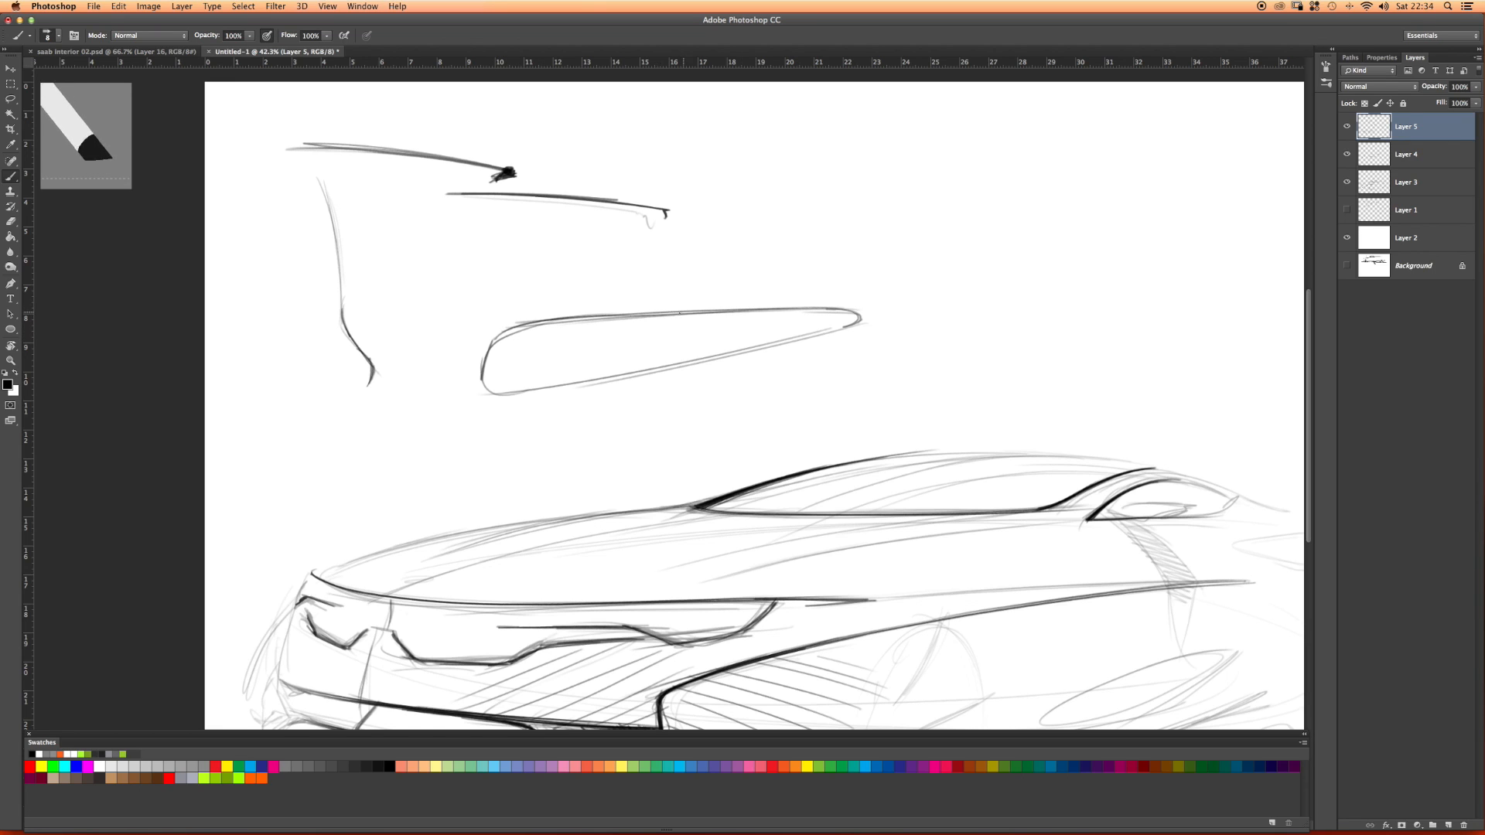
{"action": "left_click_drag", "start_coordinate": [856, 320], "coordinate": [495, 389]}
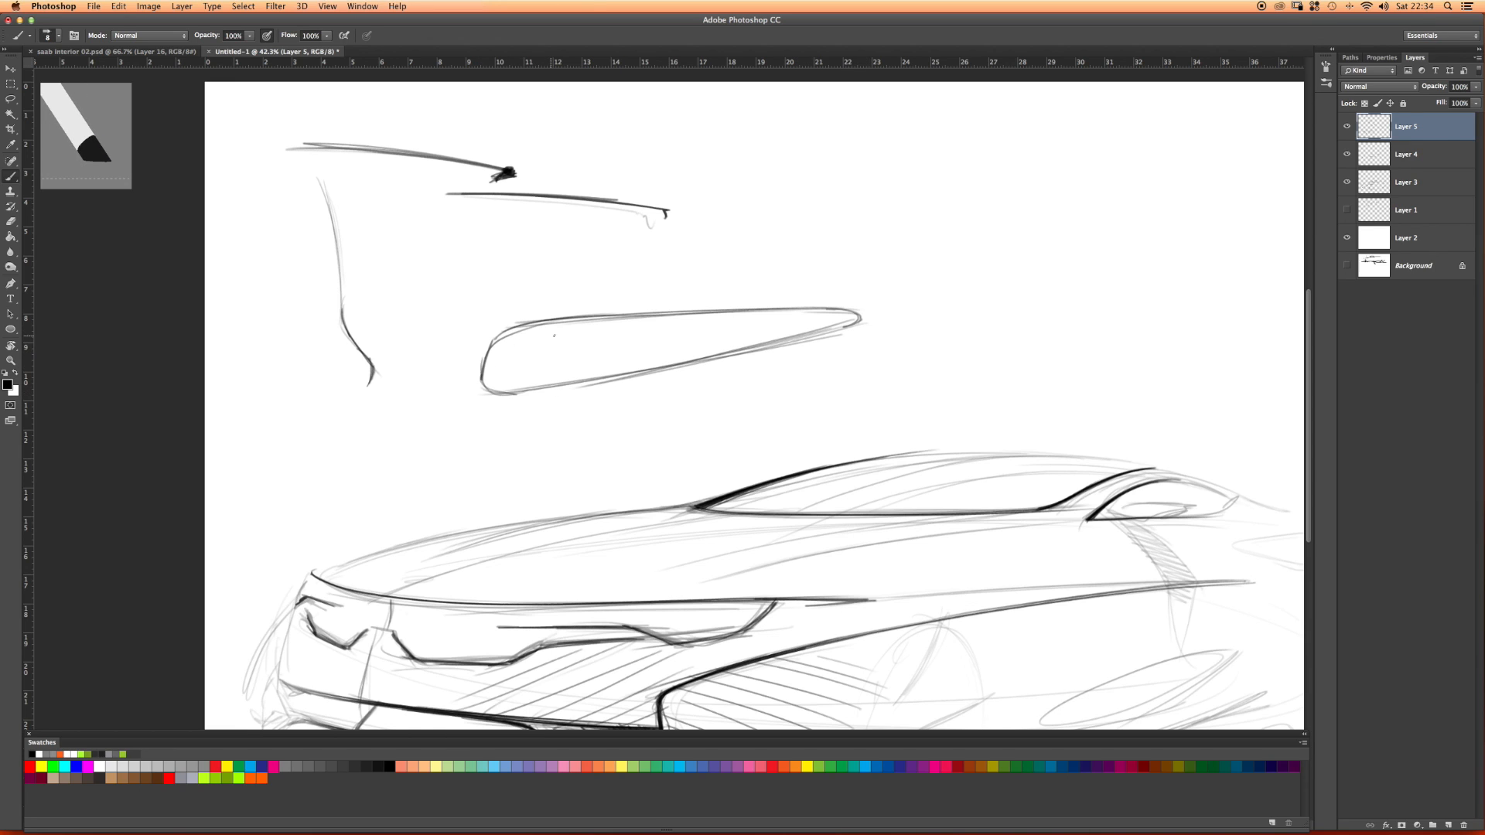
Step: Sketch a smaller tapered outline inside the long rounded shape, with repeated strokes along its edges
{"action": "left_click_drag", "start_coordinate": [558, 333], "coordinate": [753, 318]}
{"action": "left_click_drag", "start_coordinate": [596, 329], "coordinate": [789, 316]}
{"action": "left_click_drag", "start_coordinate": [760, 318], "coordinate": [802, 330]}
{"action": "mouse_move", "coordinate": [573, 330]}
{"action": "left_mouse_down"}
{"action": "mouse_move", "coordinate": [800, 316]}
{"action": "mouse_move", "coordinate": [702, 321]}
{"action": "left_mouse_up"}
{"action": "left_click_drag", "start_coordinate": [805, 329], "coordinate": [688, 358]}
{"action": "left_click_drag", "start_coordinate": [810, 328], "coordinate": [614, 363]}
{"action": "left_click_drag", "start_coordinate": [812, 326], "coordinate": [525, 389]}
{"action": "left_click_drag", "start_coordinate": [790, 331], "coordinate": [507, 379]}
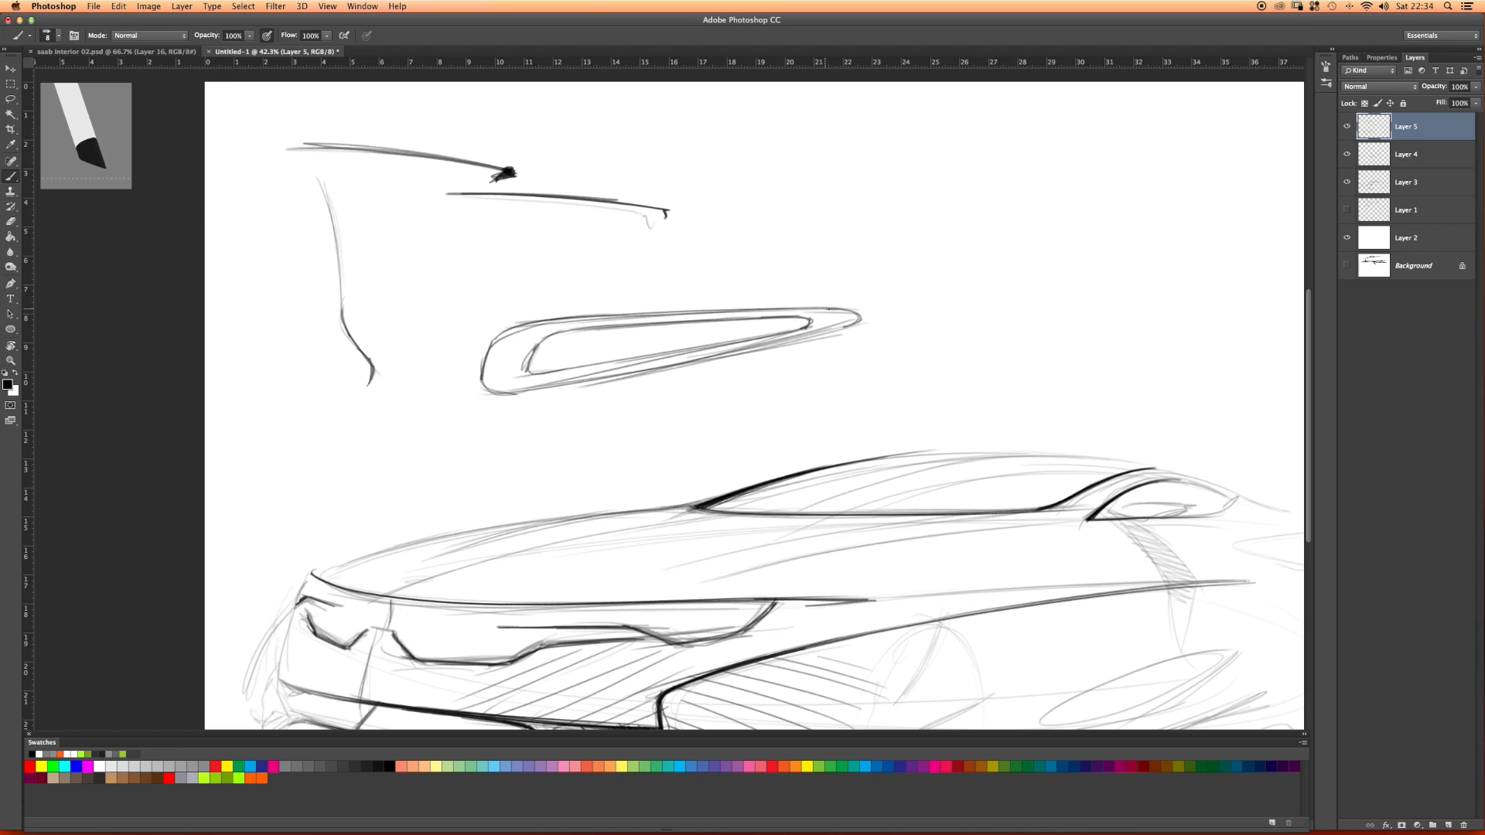
{"action": "mouse_move", "coordinate": [789, 316]}
{"action": "left_mouse_down"}
{"action": "mouse_move", "coordinate": [548, 337]}
{"action": "mouse_move", "coordinate": [805, 324]}
{"action": "left_mouse_up"}
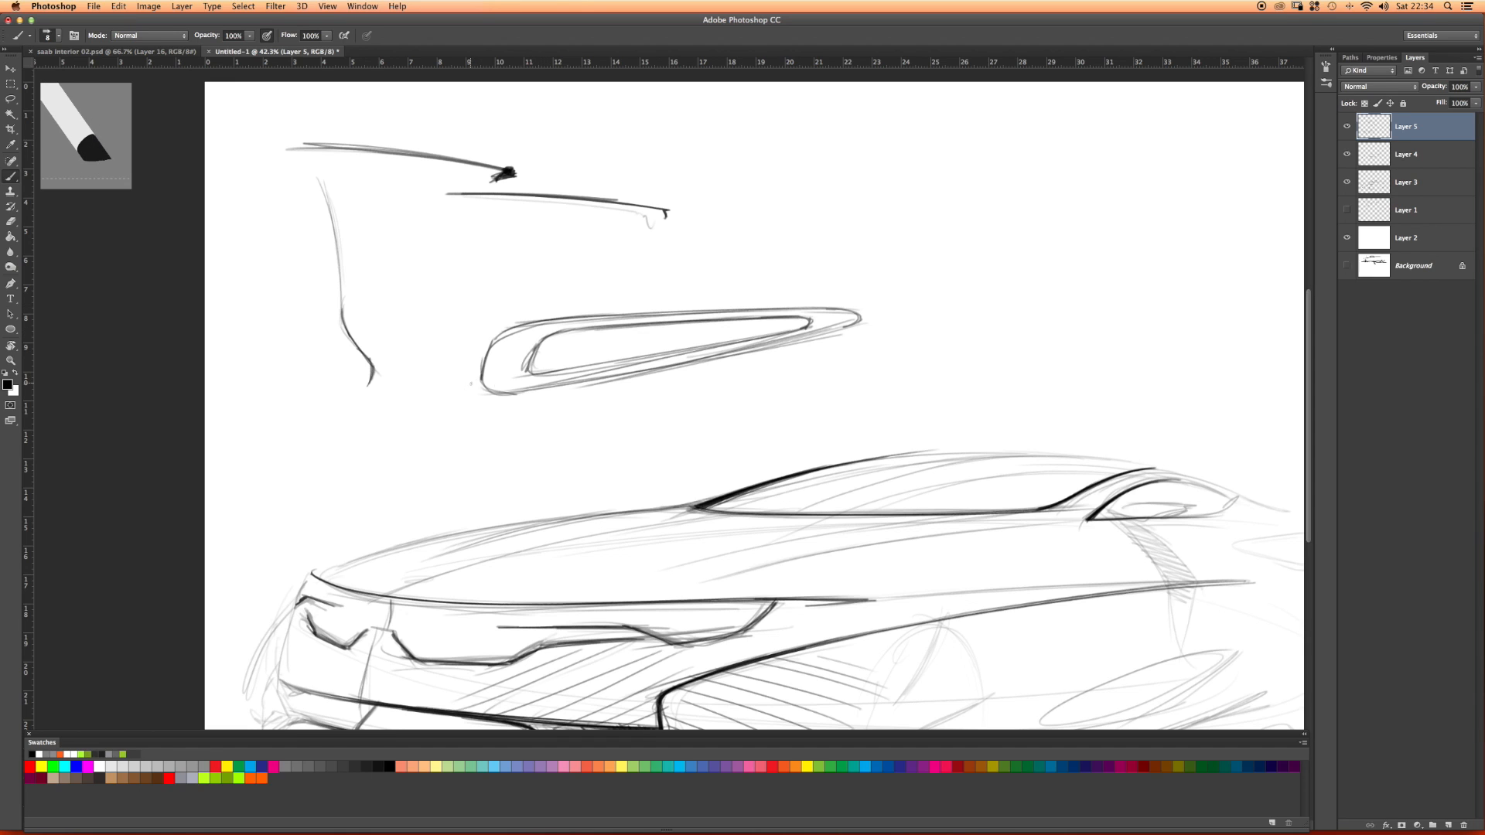
Step: Hatch the band between the inner and outer outlines of the tapered shape with short parallel strokes
{"action": "left_click_drag", "start_coordinate": [490, 387], "coordinate": [522, 387]}
{"action": "left_click_drag", "start_coordinate": [478, 377], "coordinate": [526, 371]}
{"action": "left_click_drag", "start_coordinate": [477, 365], "coordinate": [538, 355]}
{"action": "left_click_drag", "start_coordinate": [477, 346], "coordinate": [548, 342]}
{"action": "left_click_drag", "start_coordinate": [499, 336], "coordinate": [550, 328]}
{"action": "left_click_drag", "start_coordinate": [515, 329], "coordinate": [569, 323]}
{"action": "left_click_drag", "start_coordinate": [851, 310], "coordinate": [594, 319]}
{"action": "left_click_drag", "start_coordinate": [804, 322], "coordinate": [839, 326]}
{"action": "mouse_move", "coordinate": [795, 329]}
{"action": "left_mouse_down"}
{"action": "mouse_move", "coordinate": [828, 330]}
{"action": "mouse_move", "coordinate": [774, 335]}
{"action": "left_mouse_up"}
{"action": "left_click_drag", "start_coordinate": [795, 336], "coordinate": [528, 387]}
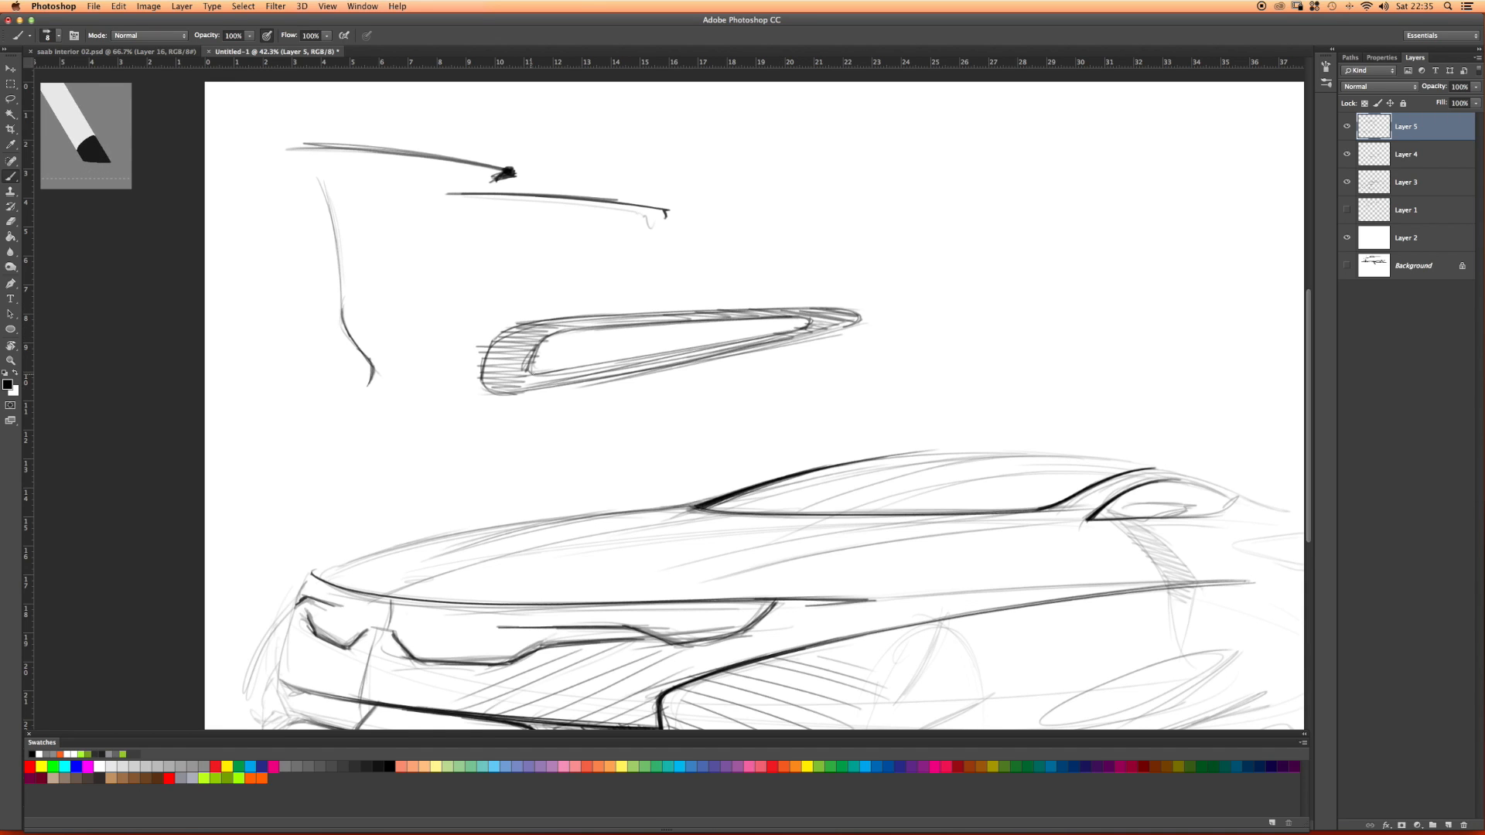
Step: Hide Layer 5 with its practice strokes and add a new layer above it
{"action": "mouse_move", "coordinate": [706, 448]}
{"action": "left_mouse_down"}
{"action": "mouse_move", "coordinate": [616, 345]}
{"action": "mouse_move", "coordinate": [417, 235]}
{"action": "left_mouse_up"}
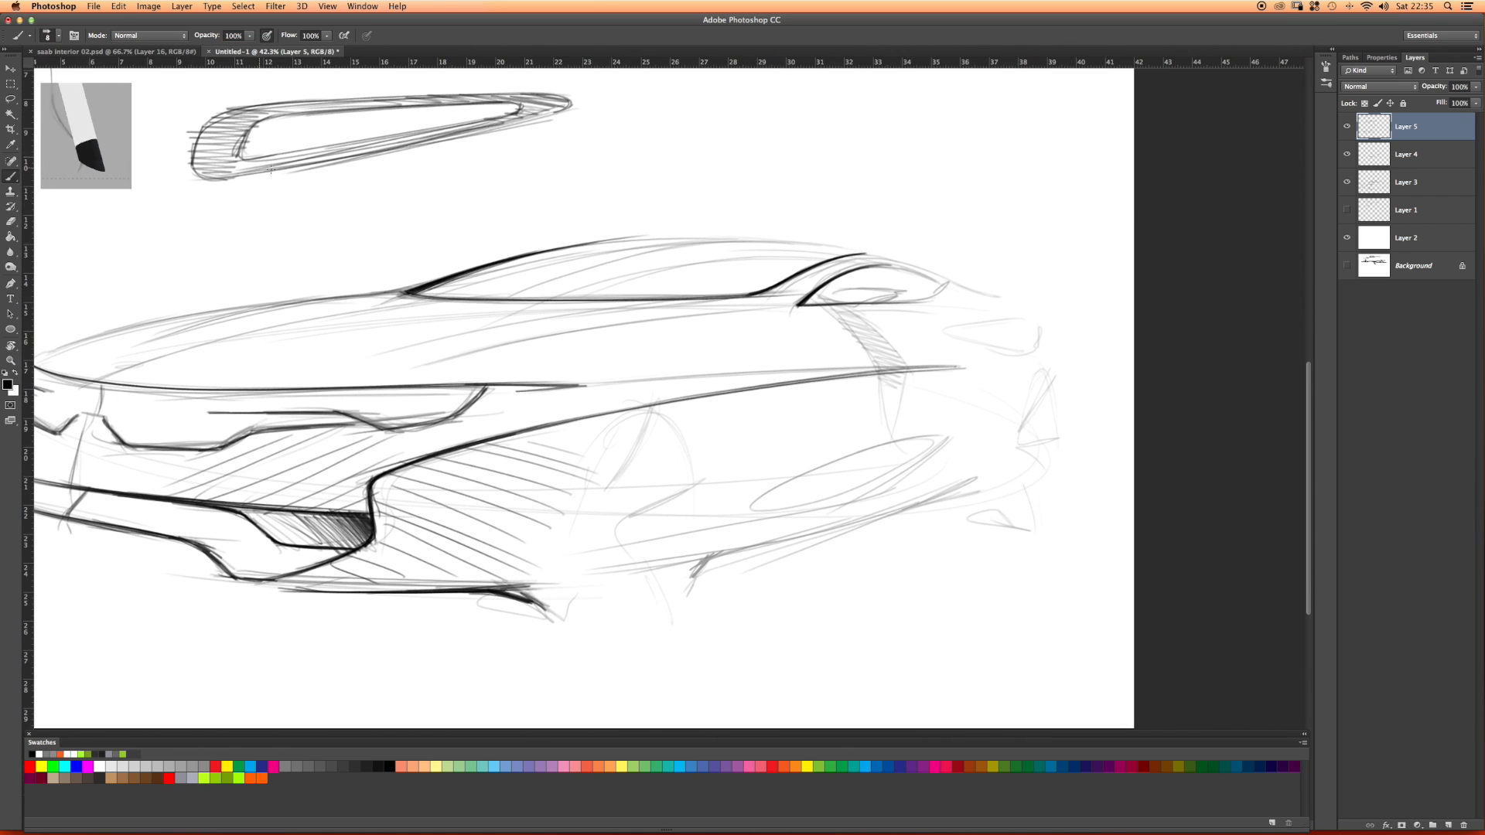
{"action": "left_click", "coordinate": [1347, 126]}
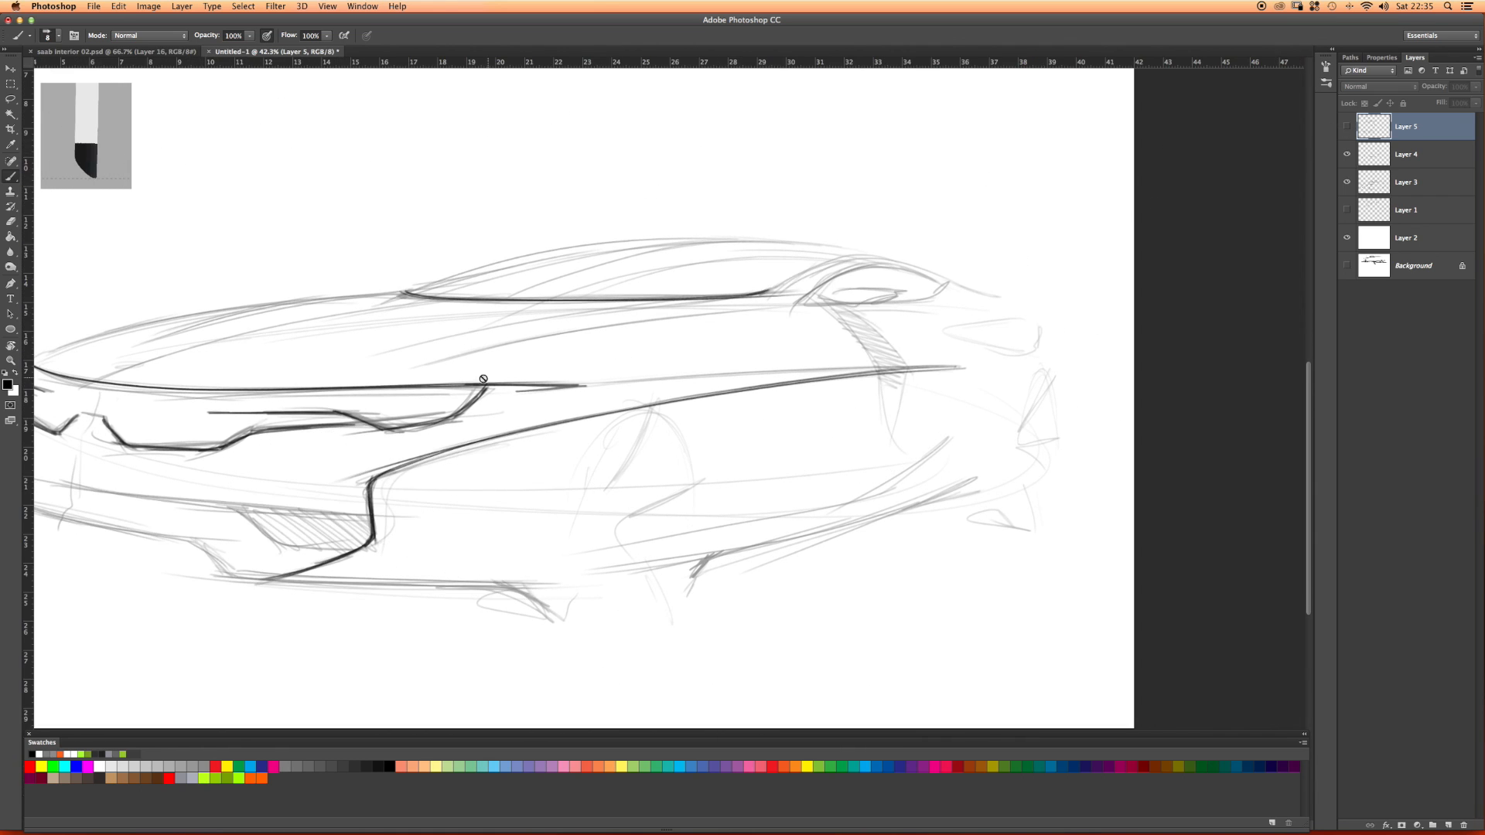
{"action": "key", "text": "z"}
{"action": "left_click_drag", "start_coordinate": [761, 517], "coordinate": [747, 510]}
{"action": "left_click_drag", "start_coordinate": [791, 394], "coordinate": [871, 480]}
{"action": "key", "text": "b"}
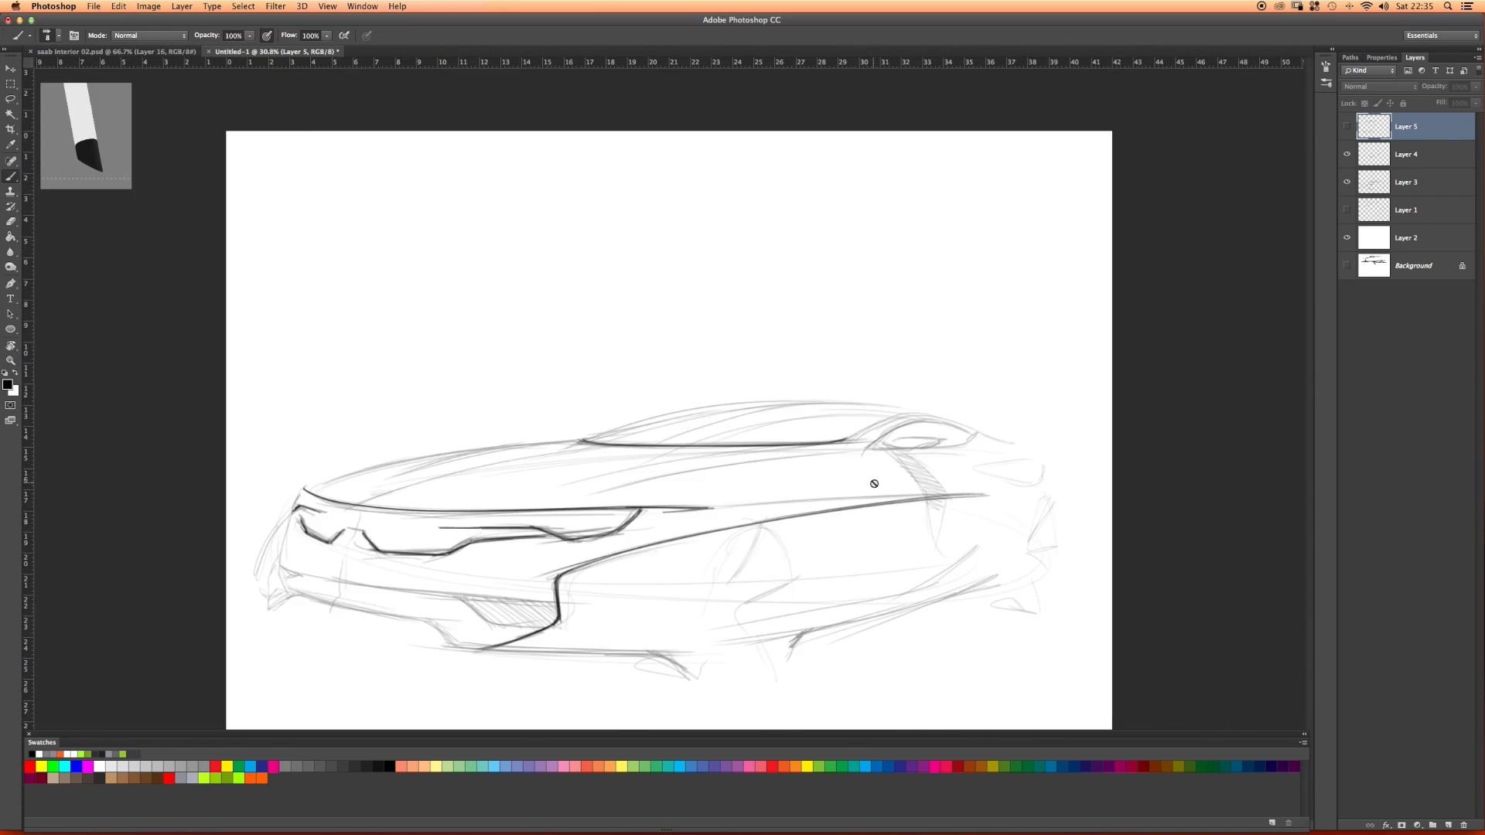
{"action": "left_click", "coordinate": [1449, 825]}
Step: Sketch a long pointed recess with a double outline along the car's lower side, behind the front wheel, using a rotated canvas
{"action": "key", "text": "r"}
{"action": "mouse_move", "coordinate": [639, 381]}
{"action": "left_mouse_down"}
{"action": "mouse_move", "coordinate": [693, 398]}
{"action": "mouse_move", "coordinate": [814, 335]}
{"action": "mouse_move", "coordinate": [817, 316]}
{"action": "left_mouse_up"}
{"action": "left_click_drag", "start_coordinate": [817, 329], "coordinate": [775, 285]}
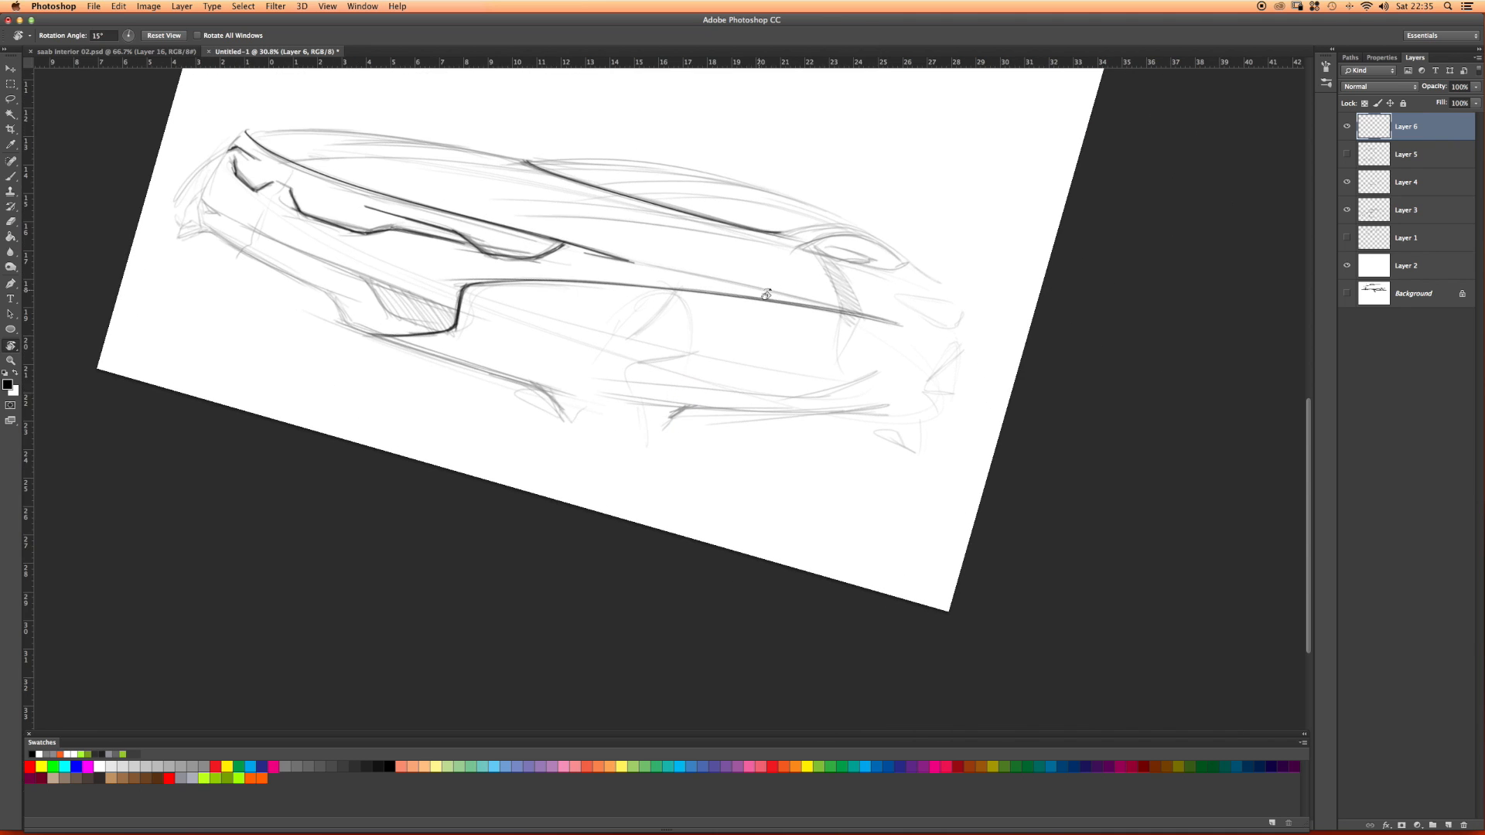
{"action": "key", "text": "z"}
{"action": "left_click_drag", "start_coordinate": [761, 403], "coordinate": [793, 399]}
{"action": "key", "text": "b"}
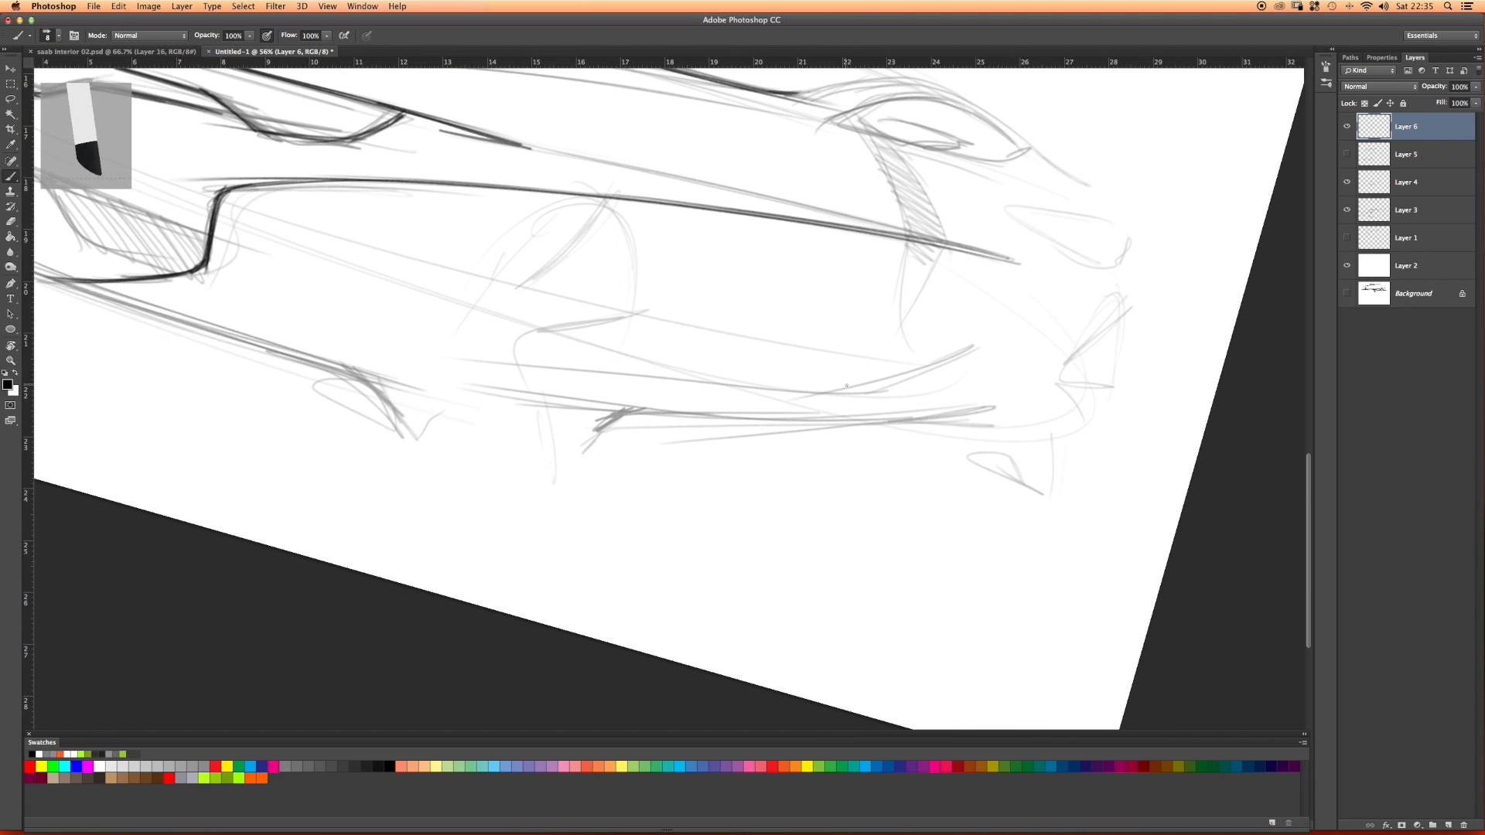
{"action": "mouse_move", "coordinate": [915, 373]}
{"action": "left_mouse_down"}
{"action": "mouse_move", "coordinate": [897, 346]}
{"action": "mouse_move", "coordinate": [638, 348]}
{"action": "left_mouse_up"}
{"action": "mouse_move", "coordinate": [839, 345]}
{"action": "left_mouse_down"}
{"action": "mouse_move", "coordinate": [619, 372]}
{"action": "mouse_move", "coordinate": [769, 392]}
{"action": "left_mouse_up"}
{"action": "left_click_drag", "start_coordinate": [653, 380], "coordinate": [834, 388]}
{"action": "mouse_move", "coordinate": [963, 352]}
{"action": "left_mouse_down"}
{"action": "mouse_move", "coordinate": [863, 385]}
{"action": "mouse_move", "coordinate": [772, 392]}
{"action": "left_mouse_up"}
{"action": "mouse_move", "coordinate": [923, 359]}
{"action": "left_mouse_down"}
{"action": "mouse_move", "coordinate": [672, 355]}
{"action": "mouse_move", "coordinate": [688, 379]}
{"action": "mouse_move", "coordinate": [874, 396]}
{"action": "left_mouse_up"}
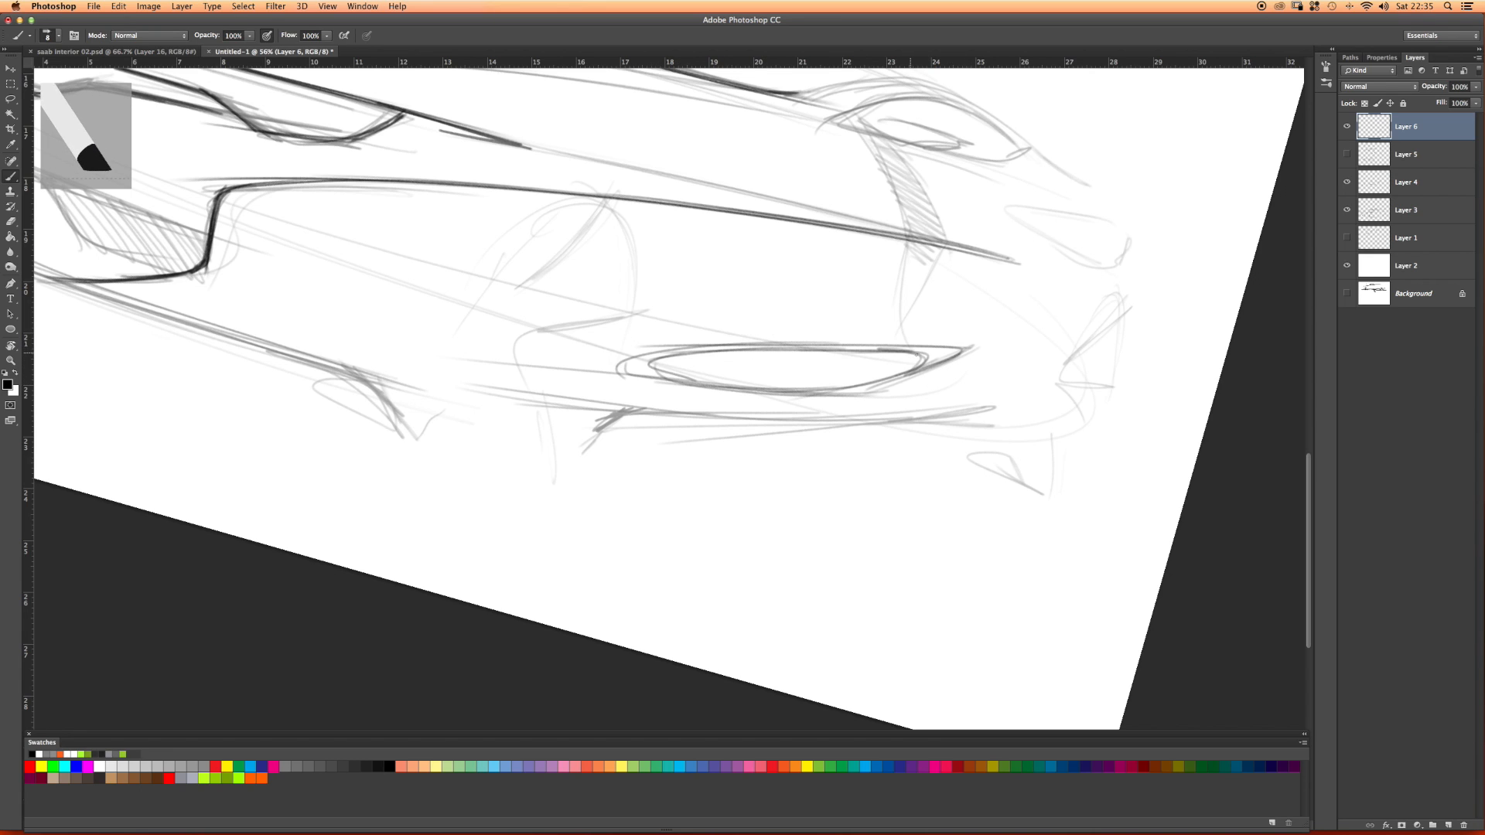
Step: Examine the side recess and the car's front end with the canvas turned back to nearly level
{"action": "key", "text": "r"}
{"action": "mouse_move", "coordinate": [774, 246]}
{"action": "left_mouse_down"}
{"action": "mouse_move", "coordinate": [716, 229]}
{"action": "mouse_move", "coordinate": [753, 229]}
{"action": "left_mouse_up"}
{"action": "key", "text": "z"}
{"action": "left_click_drag", "start_coordinate": [736, 281], "coordinate": [709, 421]}
{"action": "key", "text": "r"}
{"action": "key", "text": "z"}
{"action": "left_click_drag", "start_coordinate": [809, 547], "coordinate": [854, 548]}
{"action": "left_click_drag", "start_coordinate": [855, 541], "coordinate": [838, 390]}
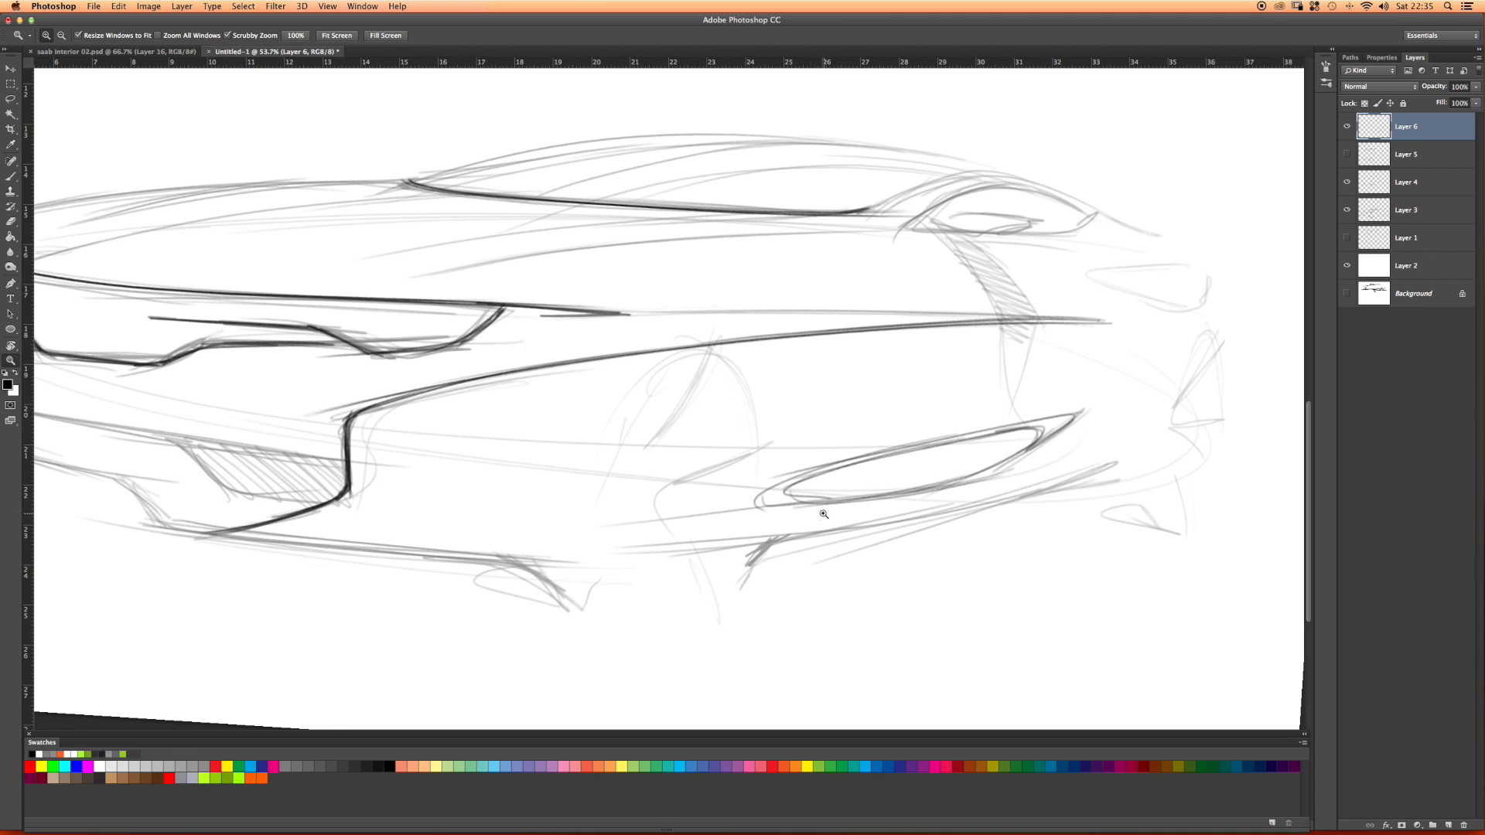
{"action": "left_click_drag", "start_coordinate": [545, 444], "coordinate": [686, 430]}
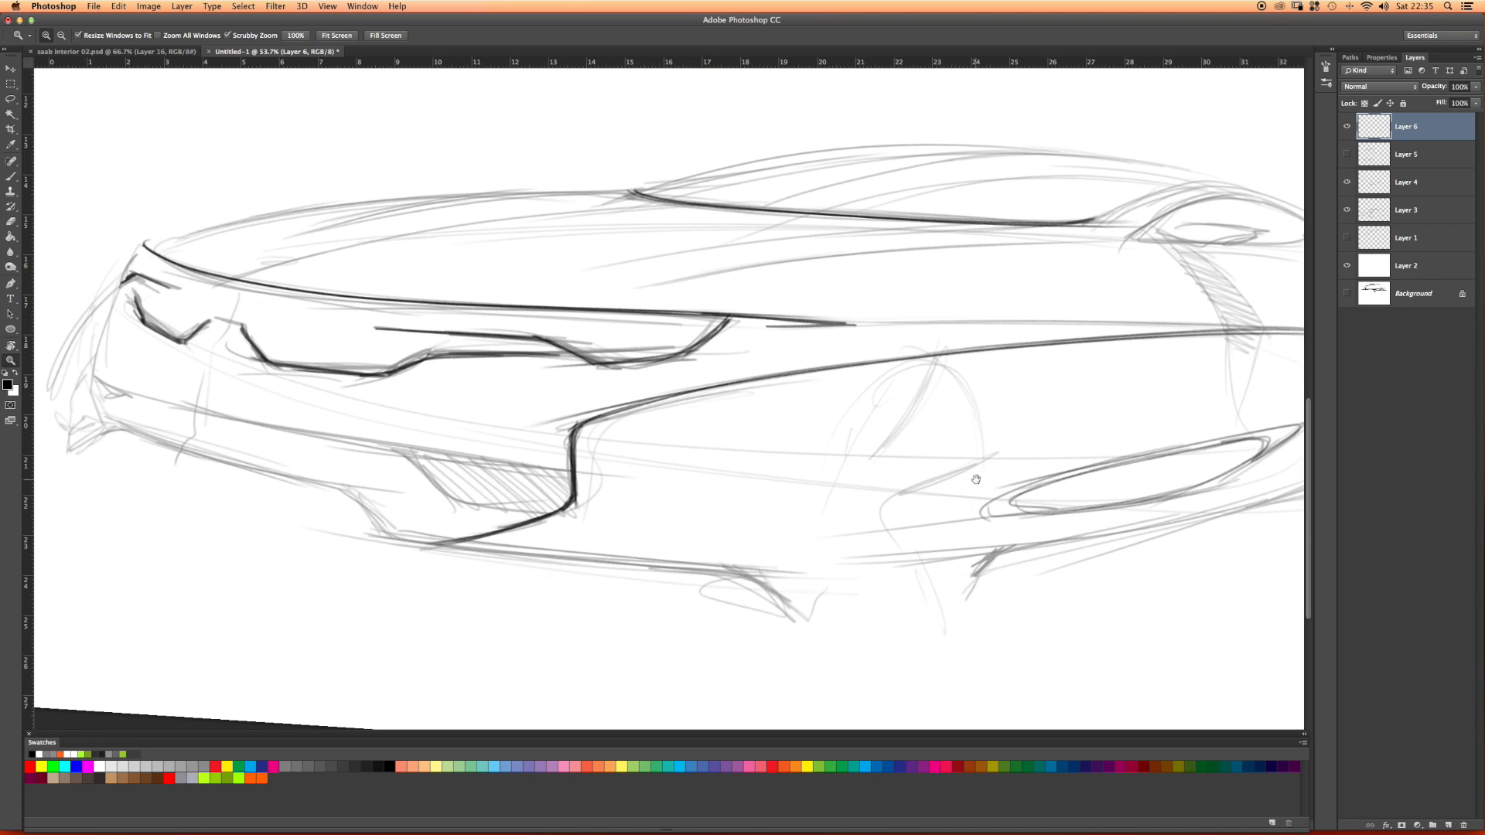
{"action": "scroll", "coordinate": [967, 480], "scroll_direction": "right", "scroll_amount": 3}
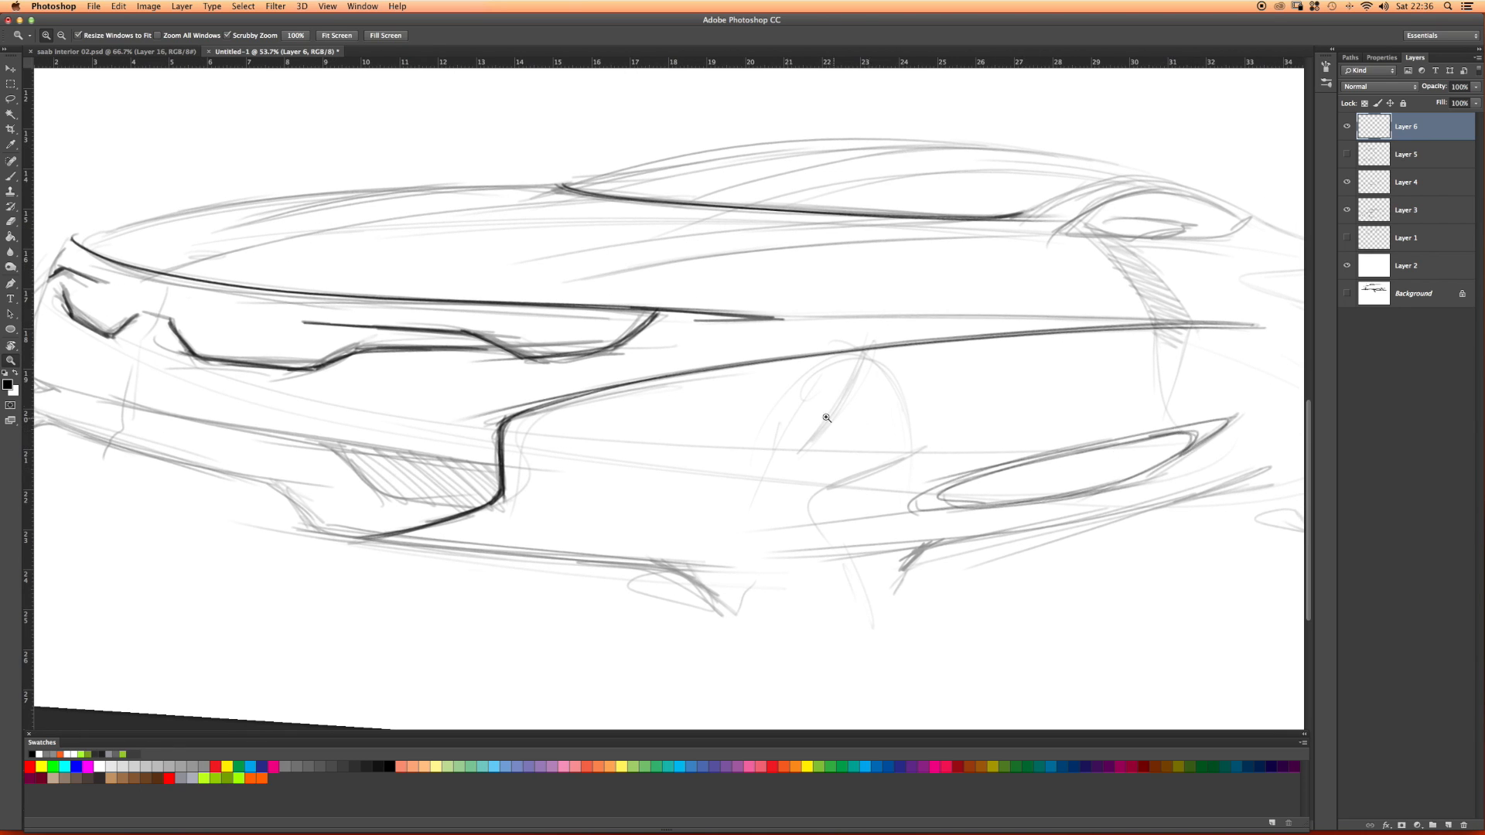
Step: Switch to Safari, search for Pinterest in a new window and open its site
{"action": "key", "text": "super+Tab"}
{"action": "key", "text": "super+Tab"}
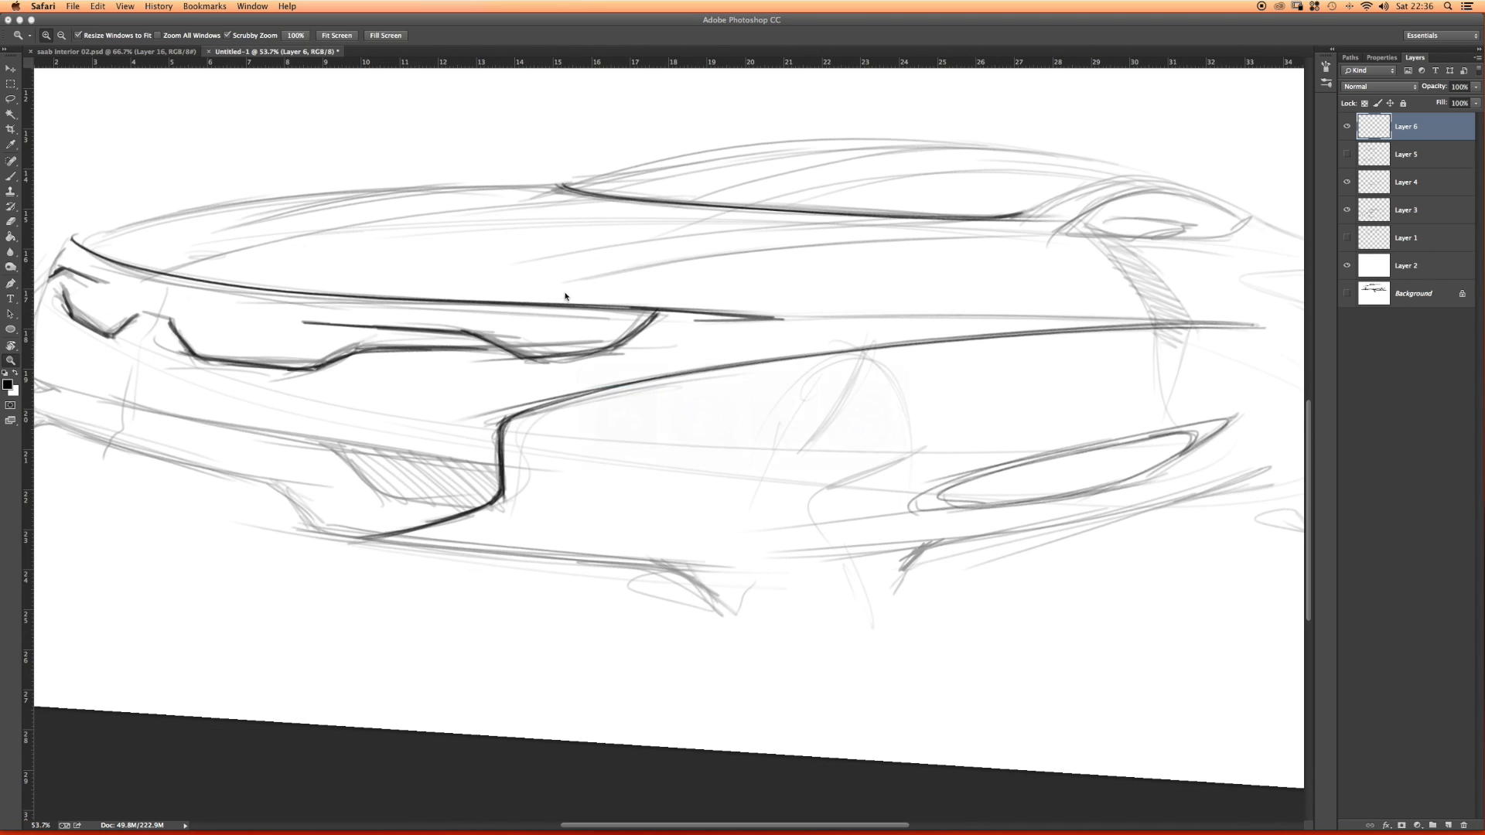
{"action": "key", "text": "super+n"}
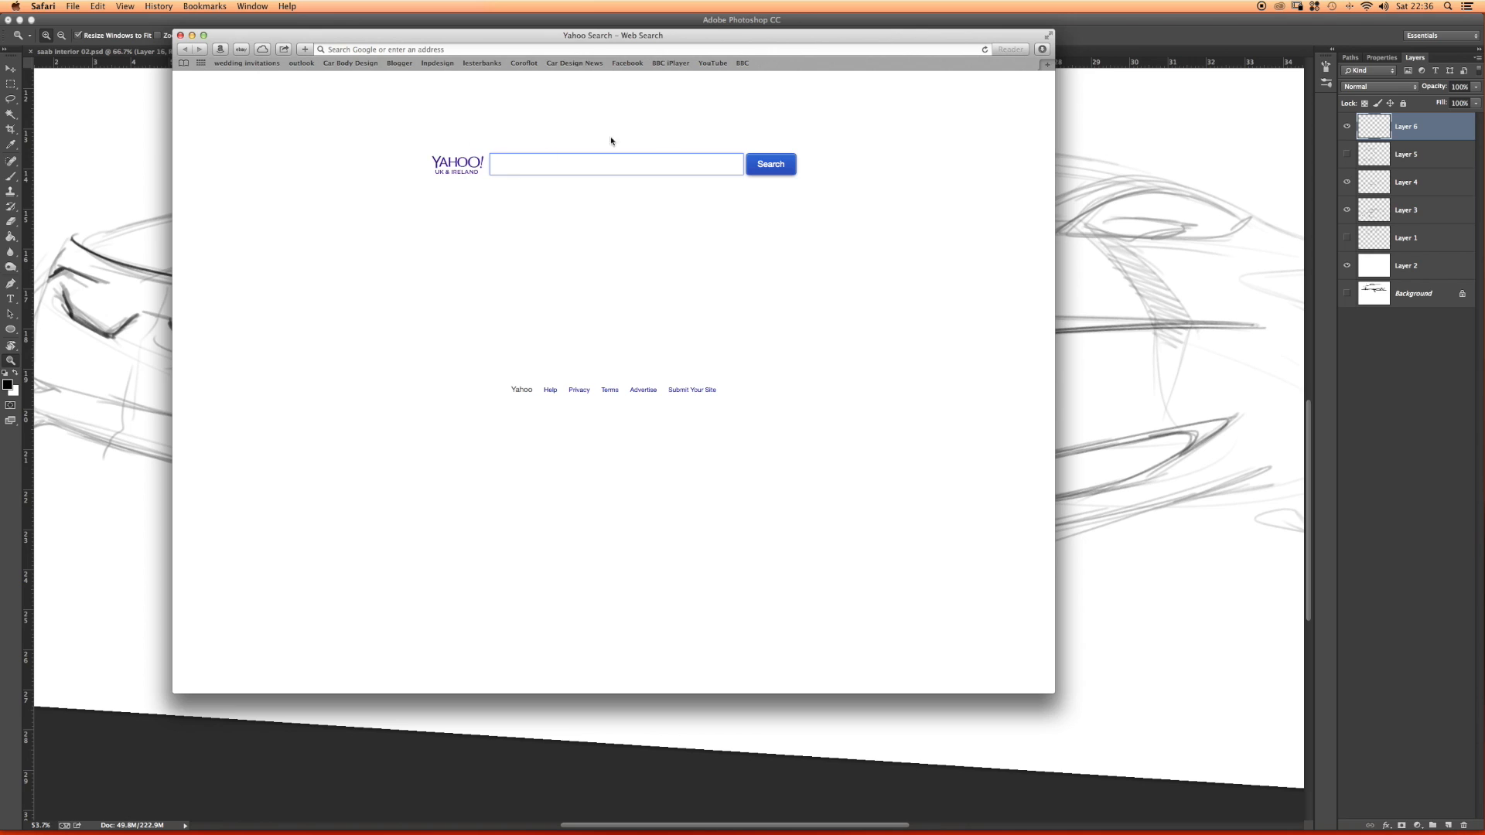
{"action": "type", "text": "pin"}
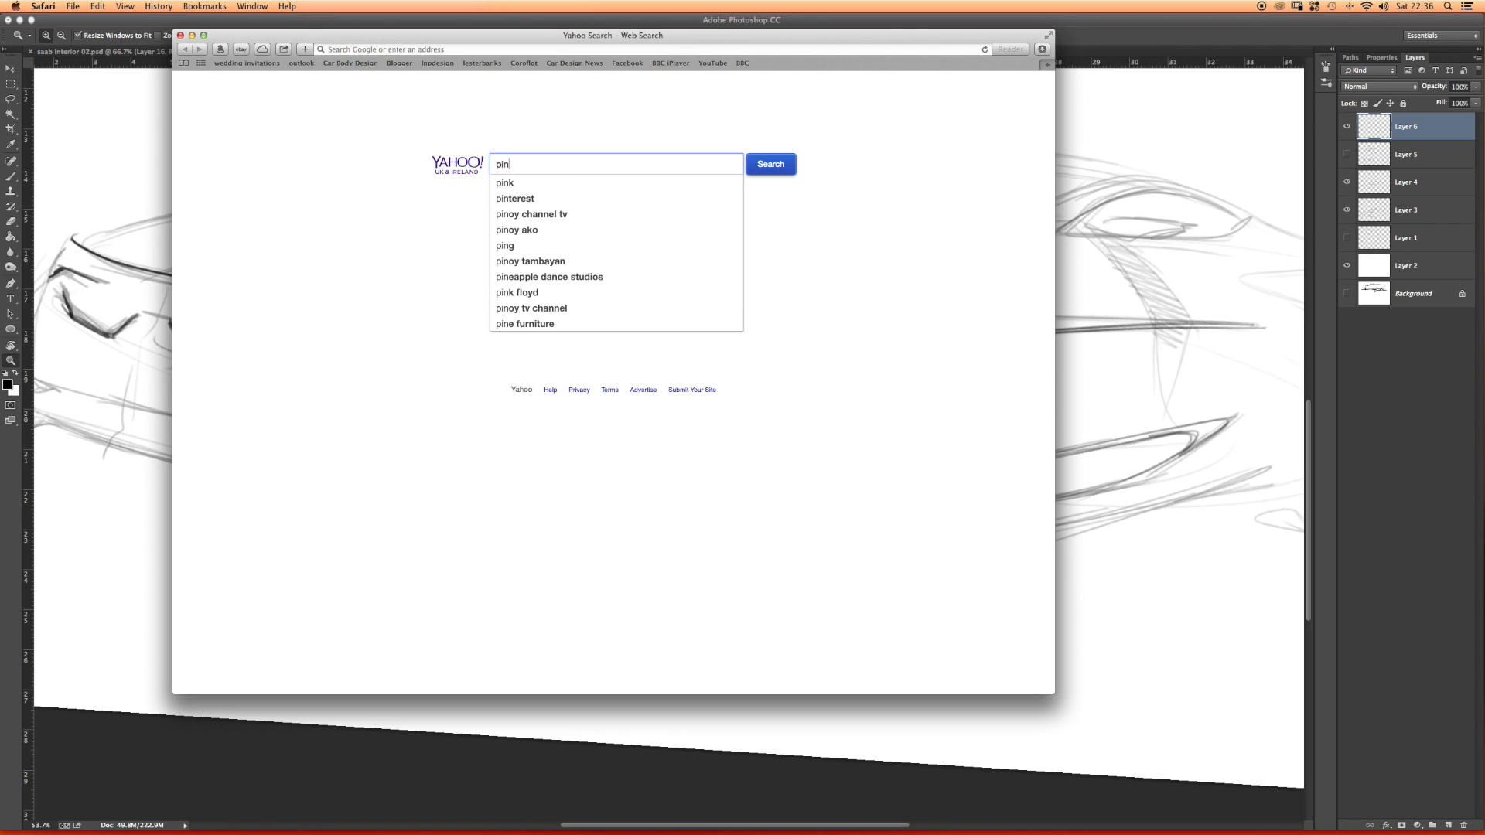
{"action": "type", "text": "tere"}
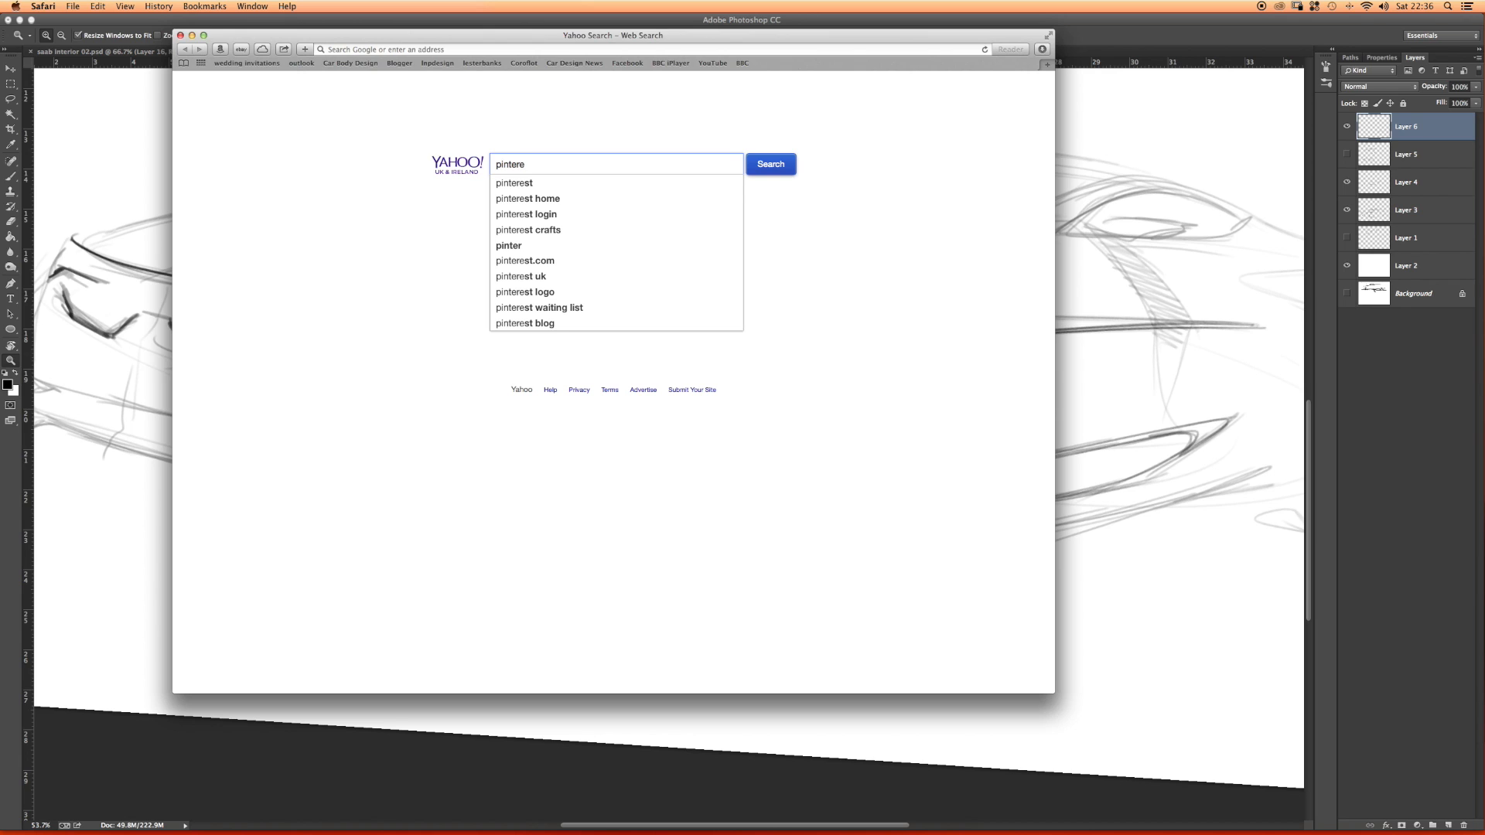
{"action": "left_click", "coordinate": [510, 185]}
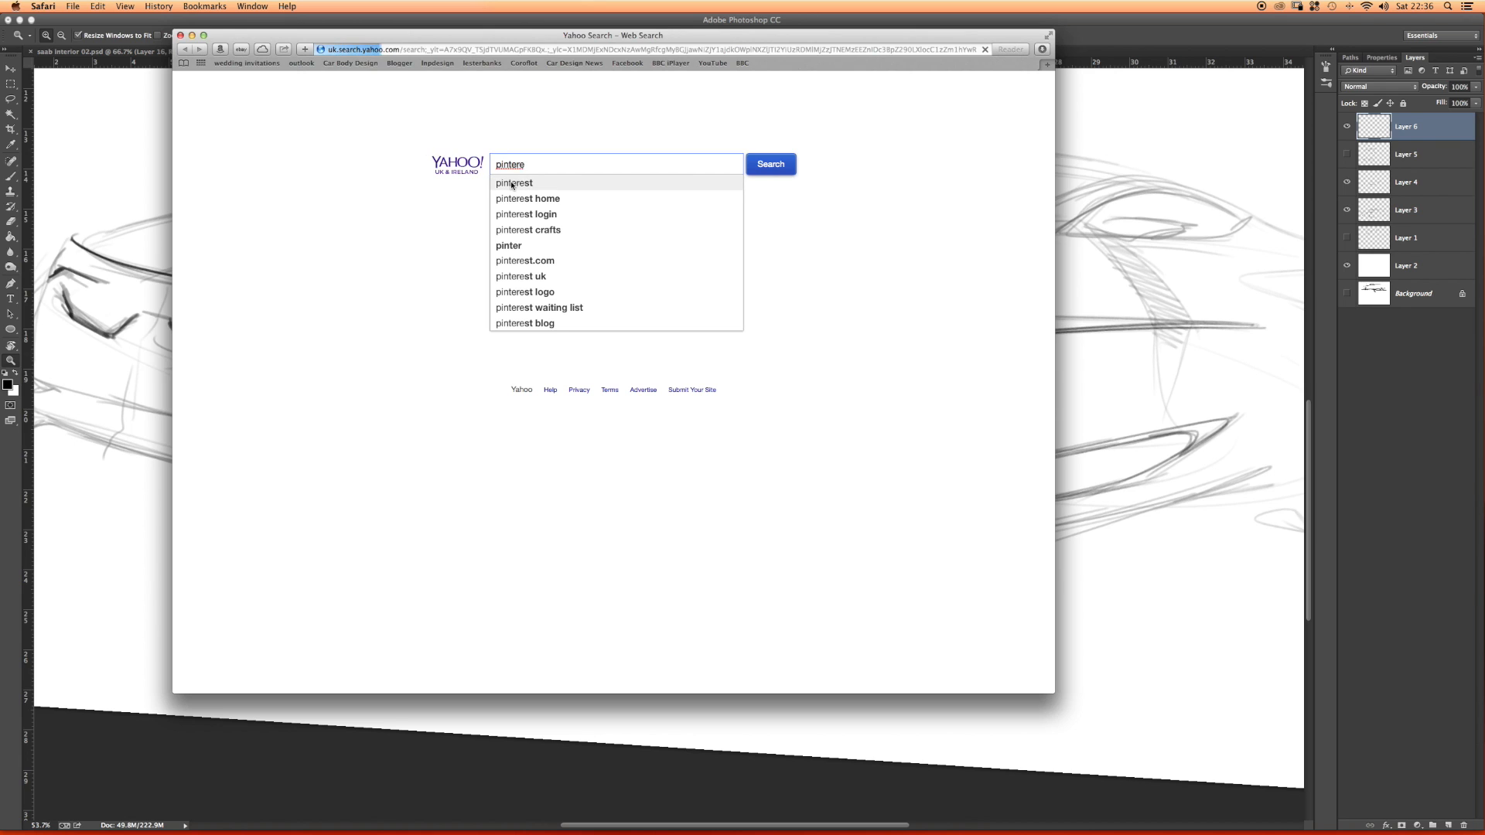
{"action": "left_click", "coordinate": [294, 152]}
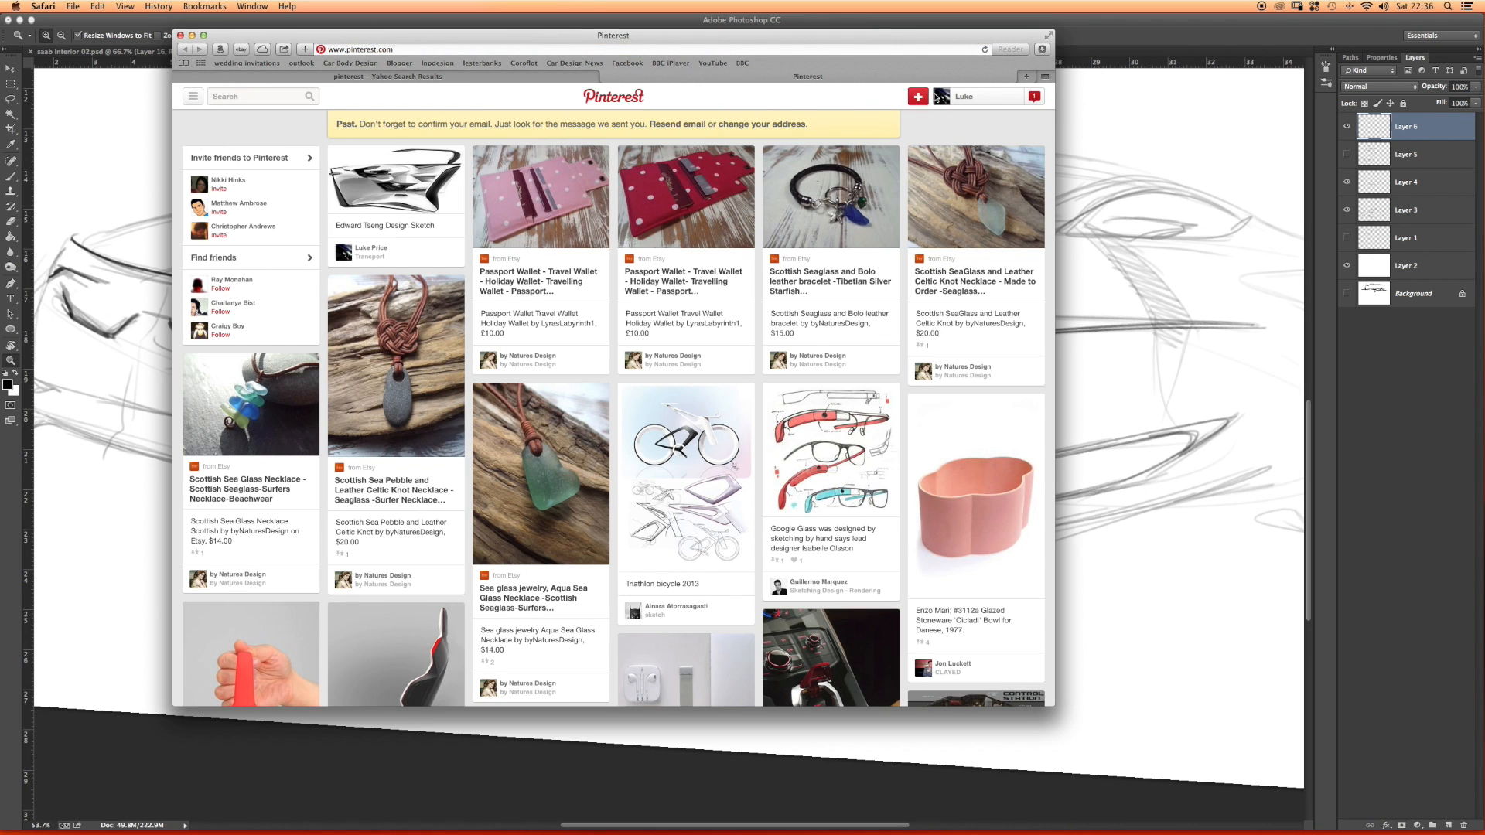
Step: Open the profile's Transport board and enlarge the side-front view of the Volvo Estate Concept 2014 sketch to study its surfaces
{"action": "left_click", "coordinate": [953, 119]}
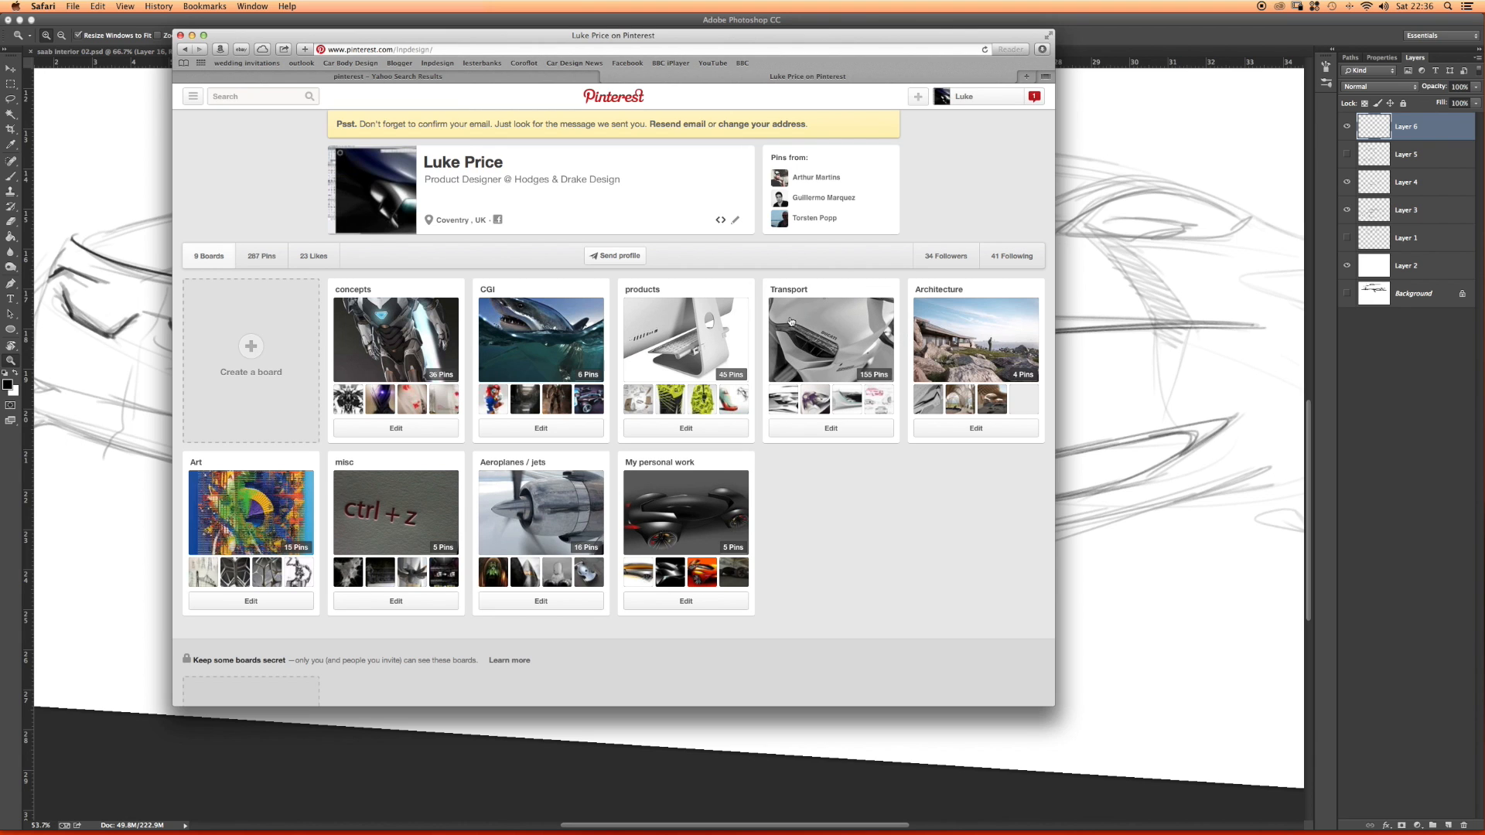
{"action": "left_click", "coordinate": [803, 344]}
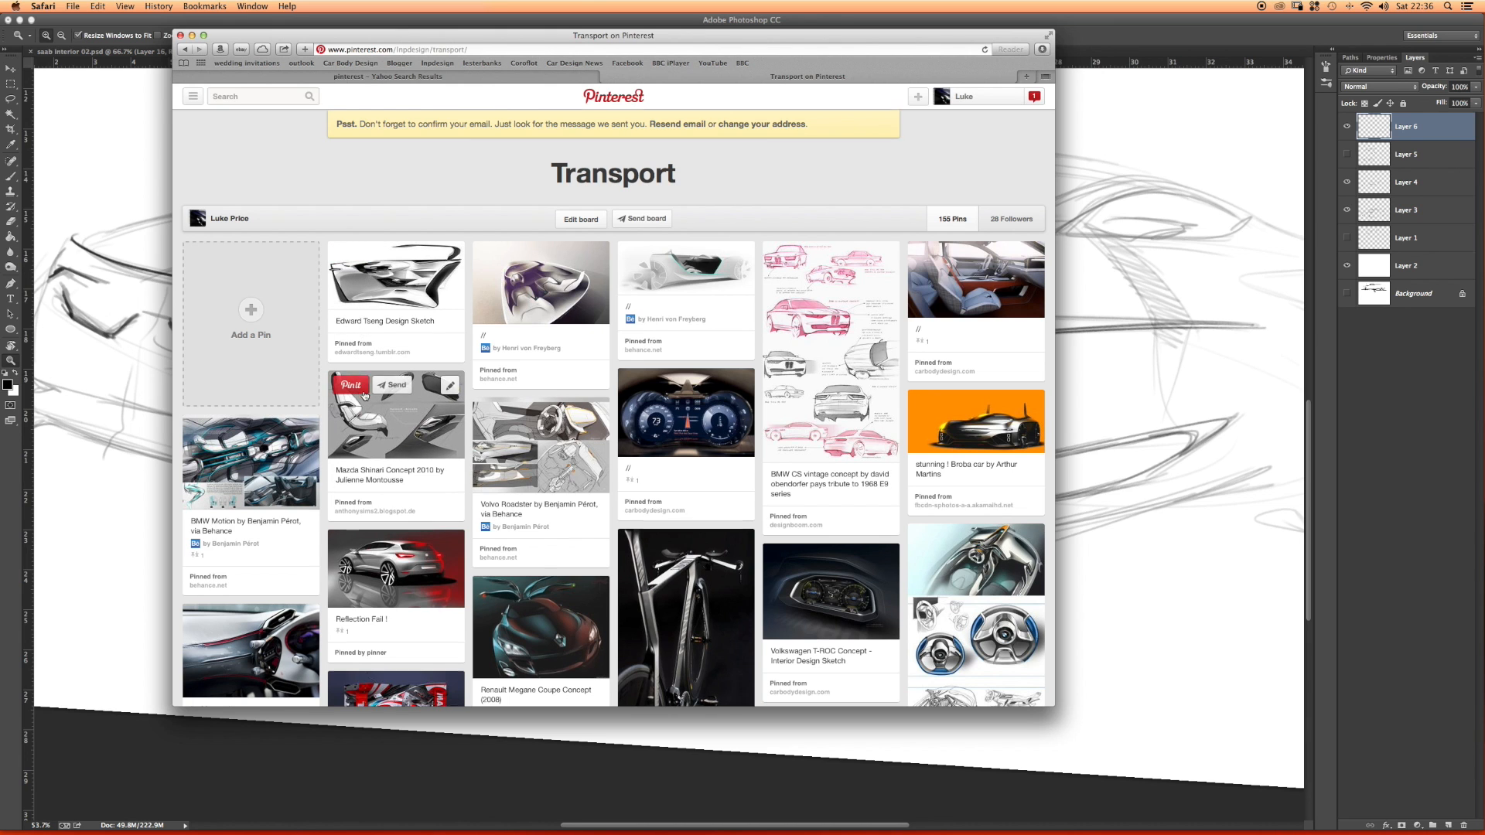
{"action": "scroll", "coordinate": [372, 381], "scroll_direction": "down", "scroll_amount": 3}
{"action": "scroll", "coordinate": [368, 386], "scroll_direction": "down", "scroll_amount": 8}
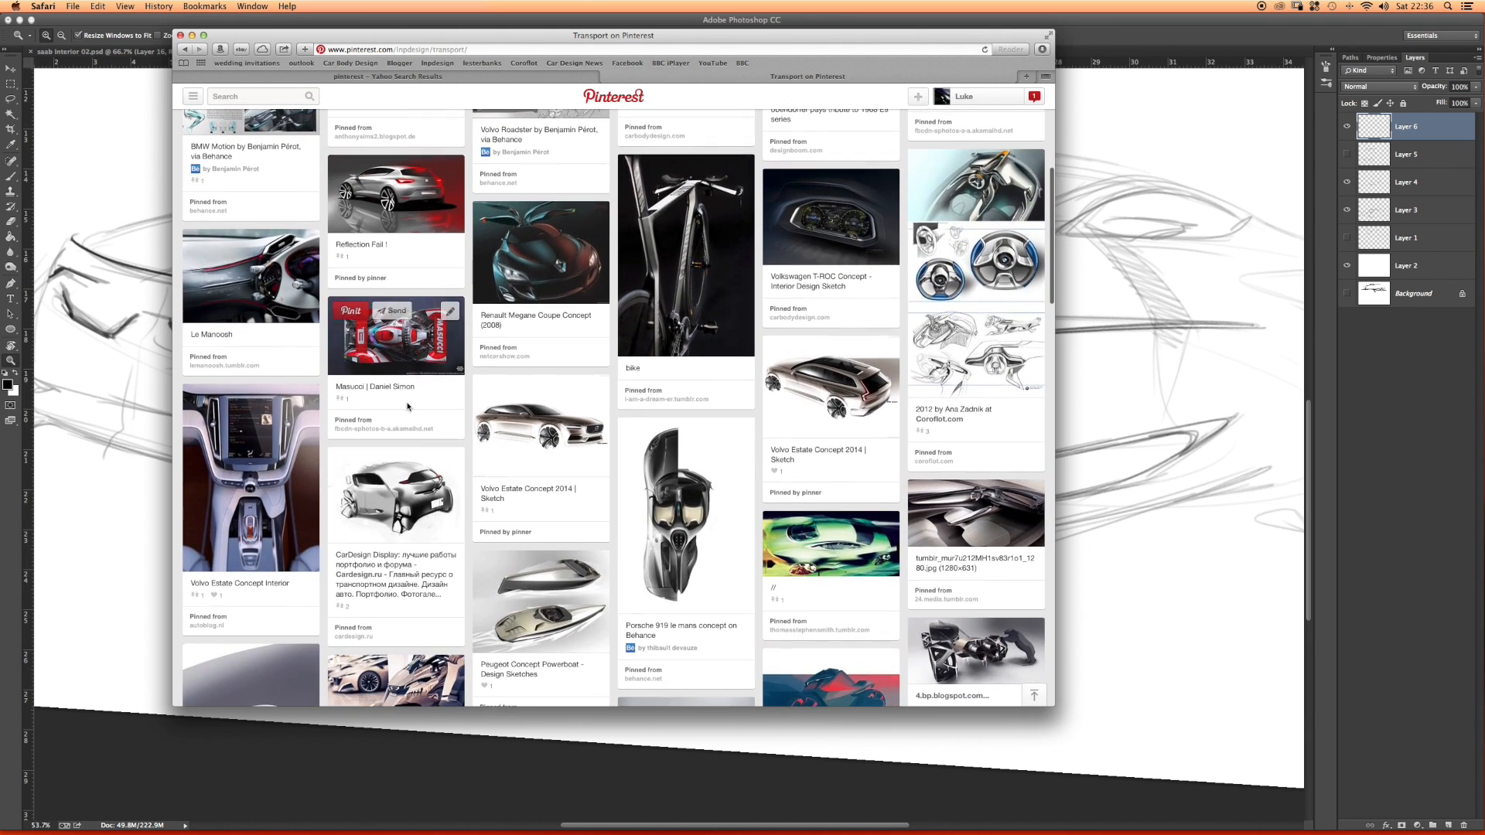
{"action": "left_click", "coordinate": [511, 430]}
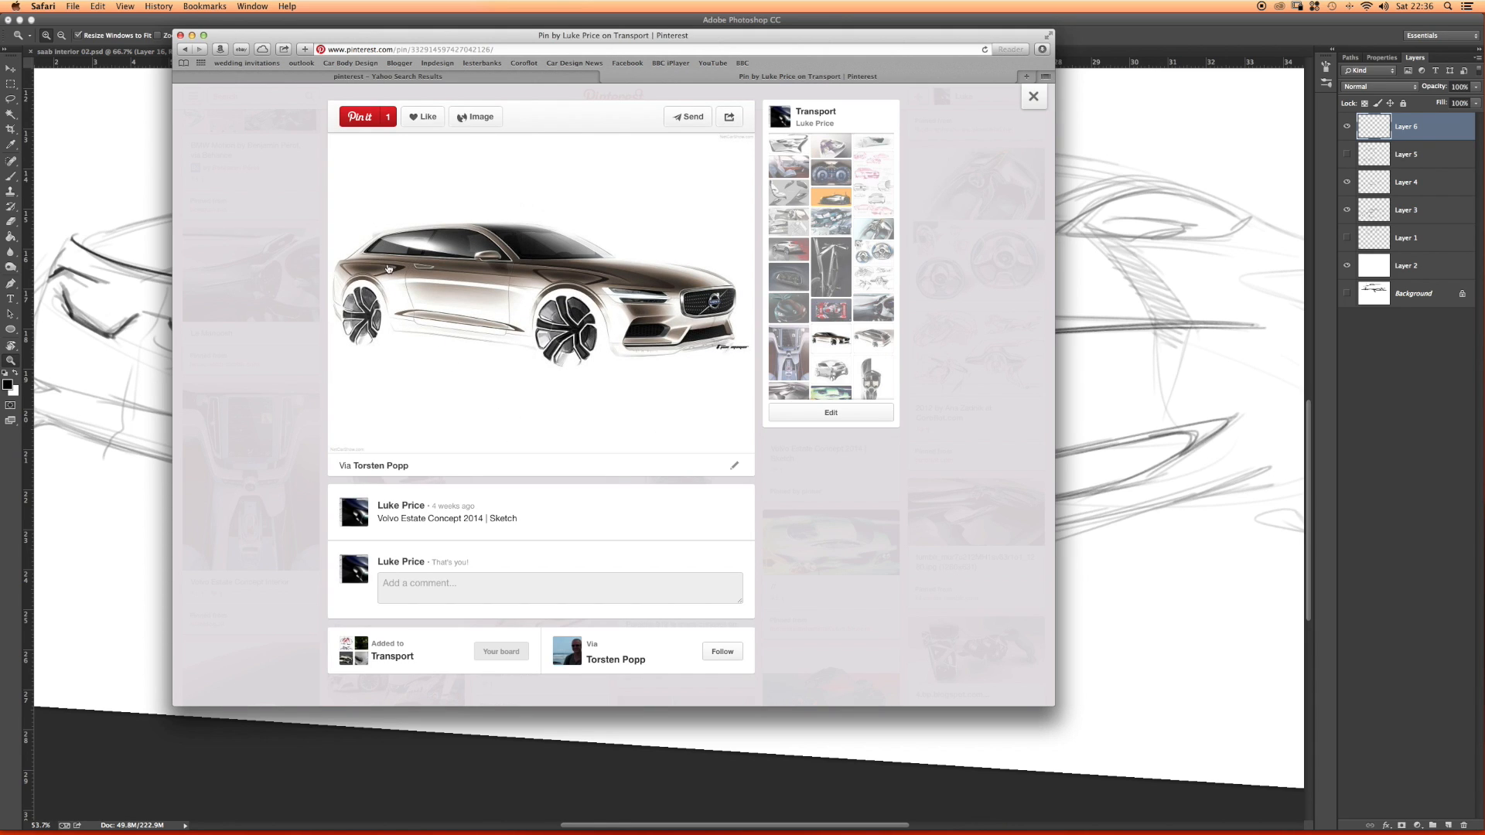
{"action": "left_click", "coordinate": [386, 271]}
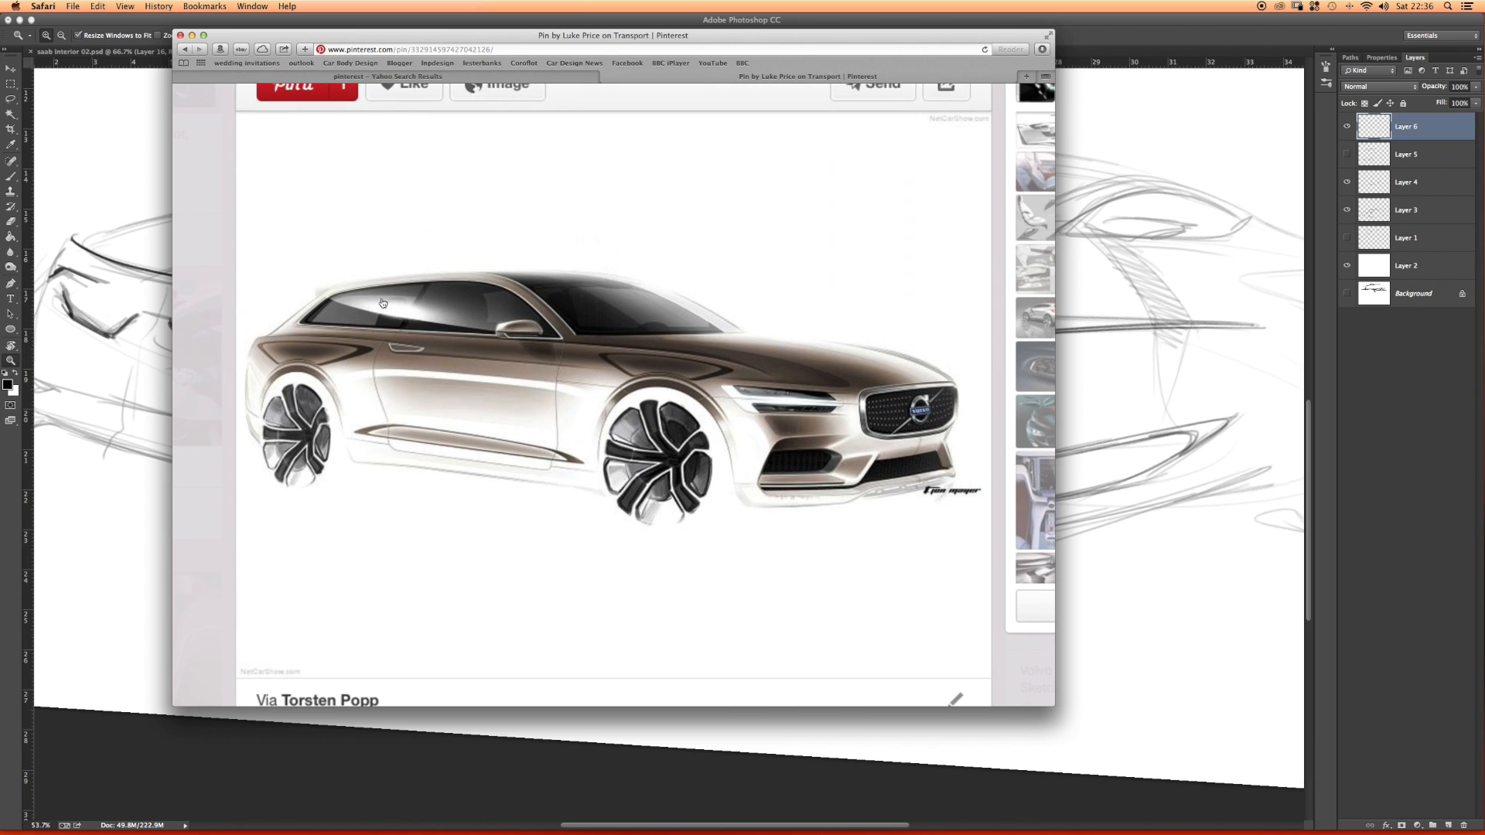
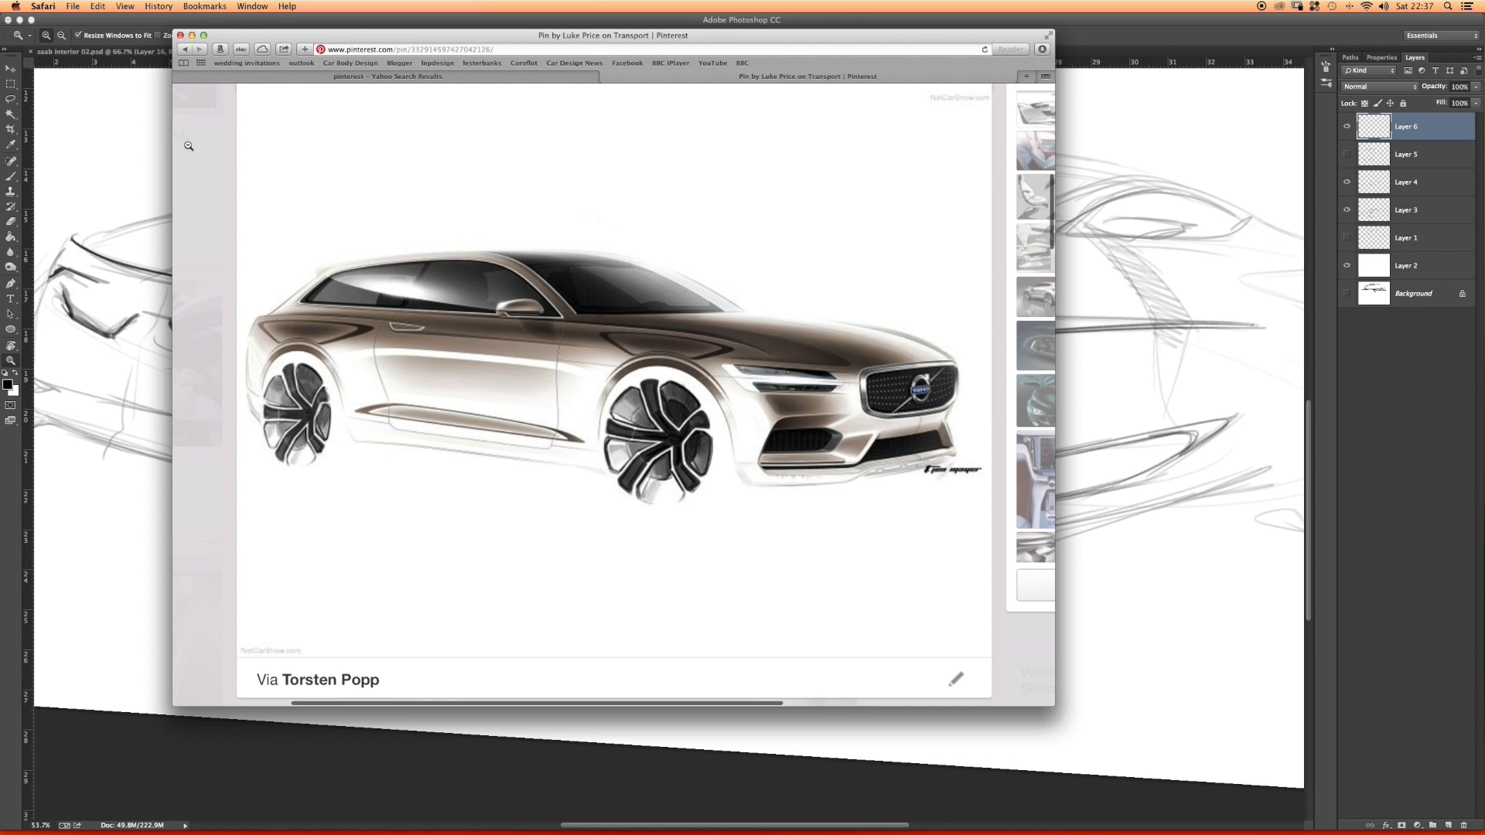
Step: Return to Photoshop and paint dark shading over the lower front intake on Layer 14 with the brush enlarged to size 300
{"action": "left_click", "coordinate": [116, 118]}
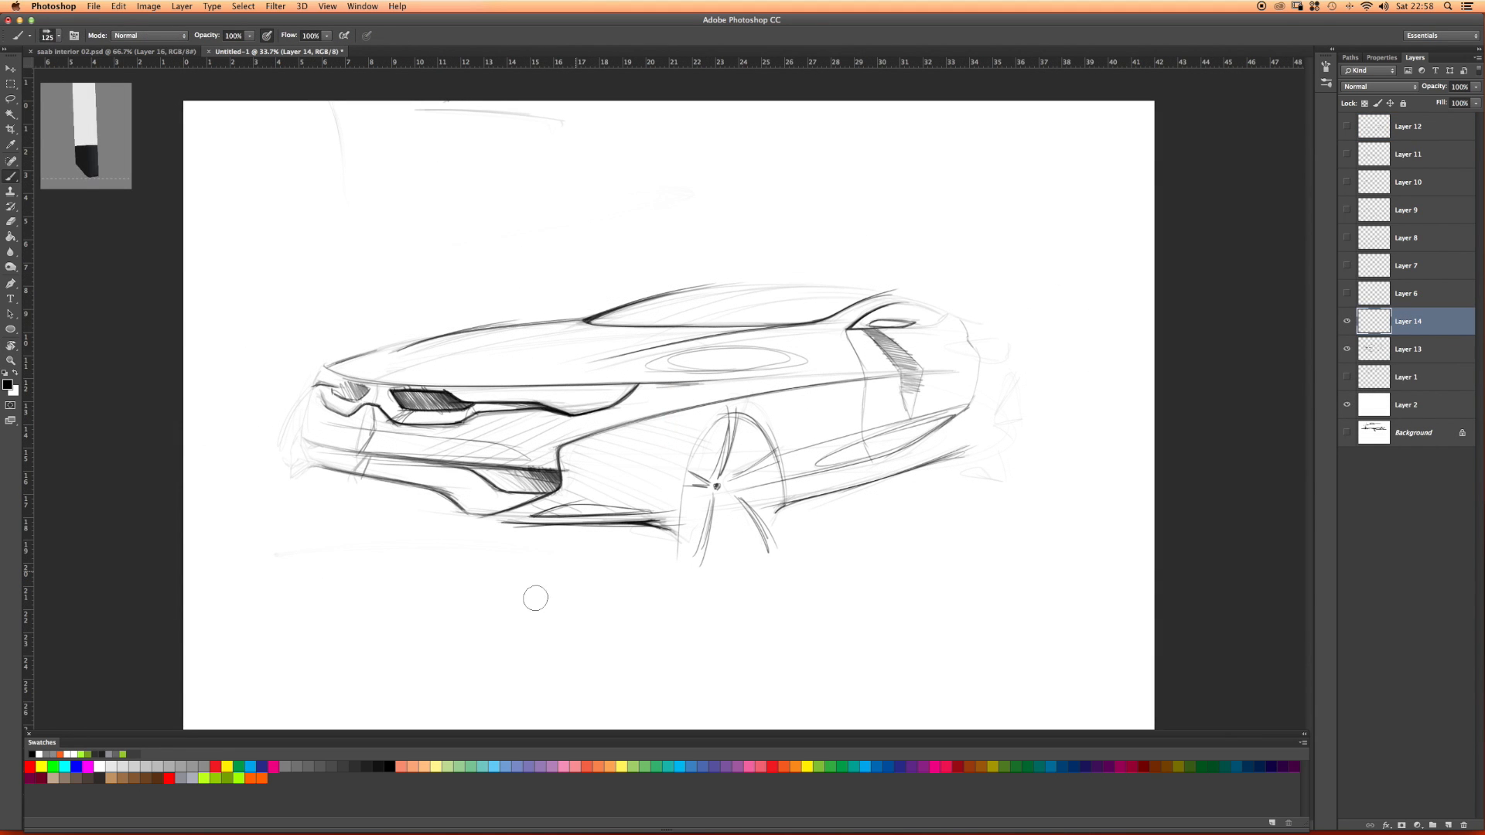
{"action": "key", "text": "bracketright"}
{"action": "key", "text": "bracketright"}
{"action": "key", "text": "bracketright"}
{"action": "key", "text": "bracketright"}
{"action": "key", "text": "bracketright"}
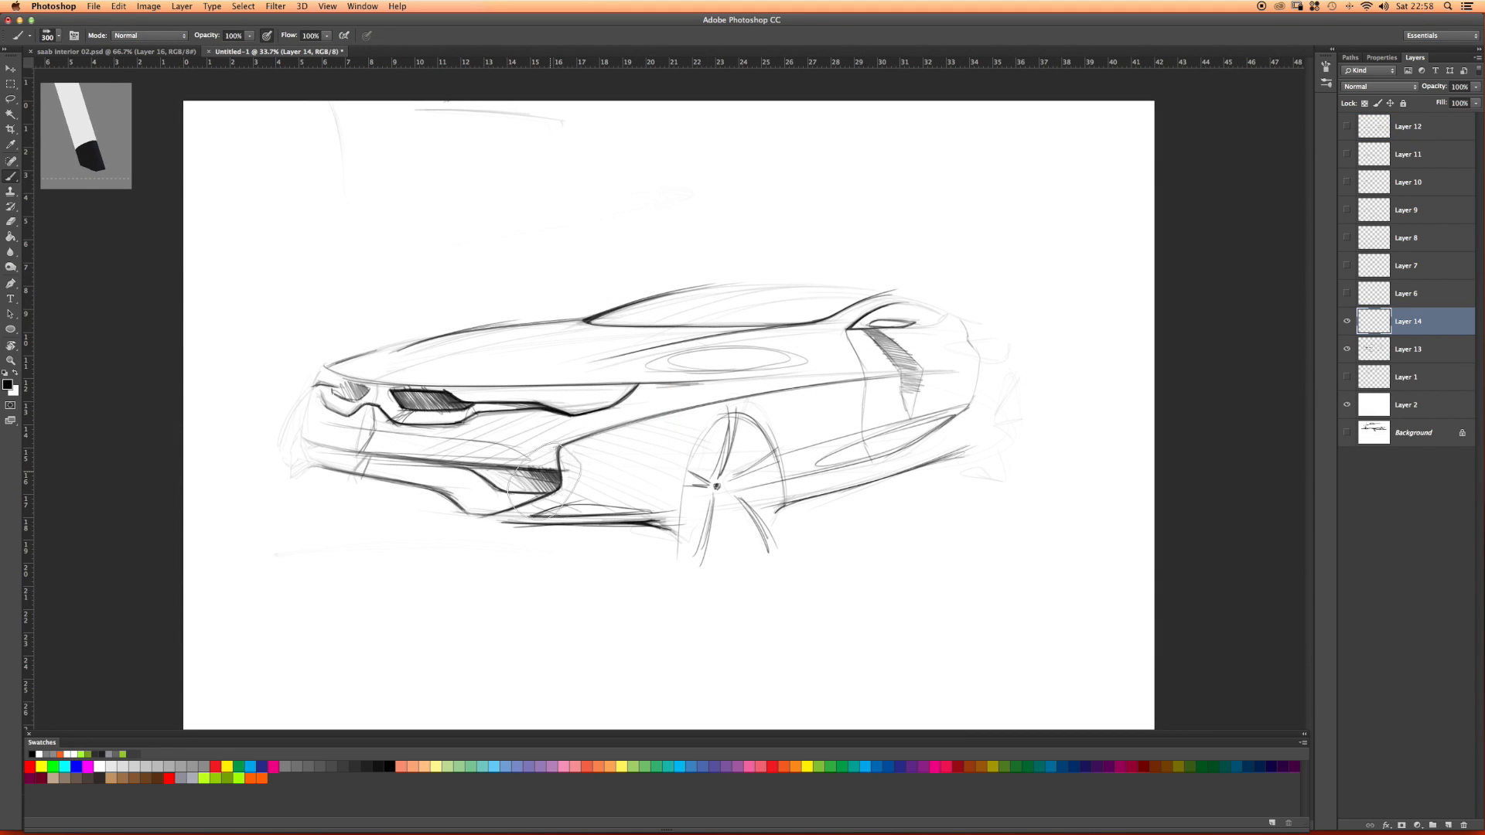
{"action": "mouse_move", "coordinate": [557, 471]}
{"action": "left_mouse_down"}
{"action": "mouse_move", "coordinate": [526, 472]}
{"action": "mouse_move", "coordinate": [574, 515]}
{"action": "mouse_move", "coordinate": [495, 472]}
{"action": "mouse_move", "coordinate": [552, 481]}
{"action": "left_mouse_up"}
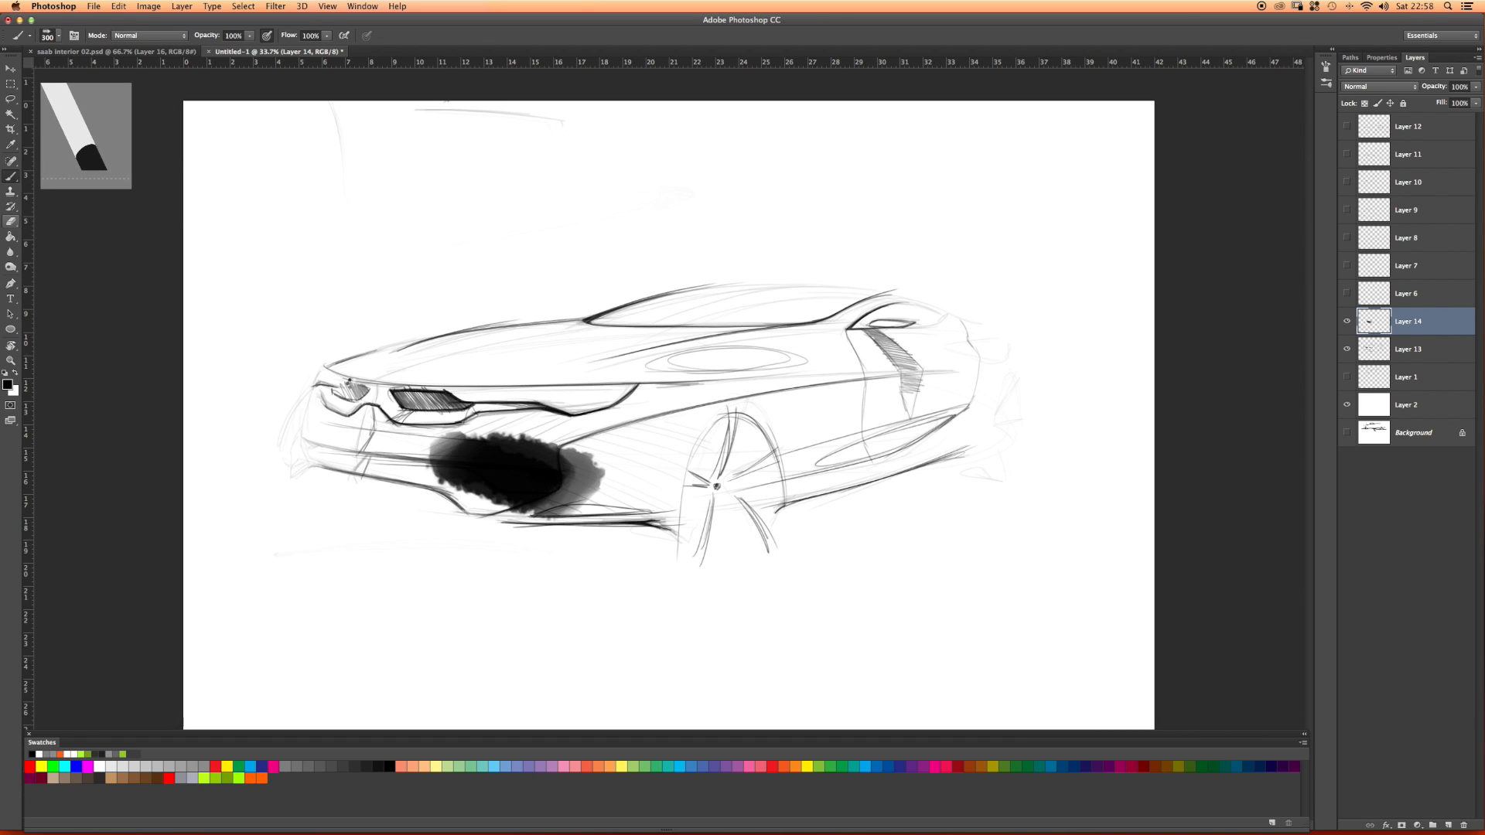
Step: Lower the shading layer's opacity to 50% and select the Eraser at size 150
{"action": "key", "text": "e"}
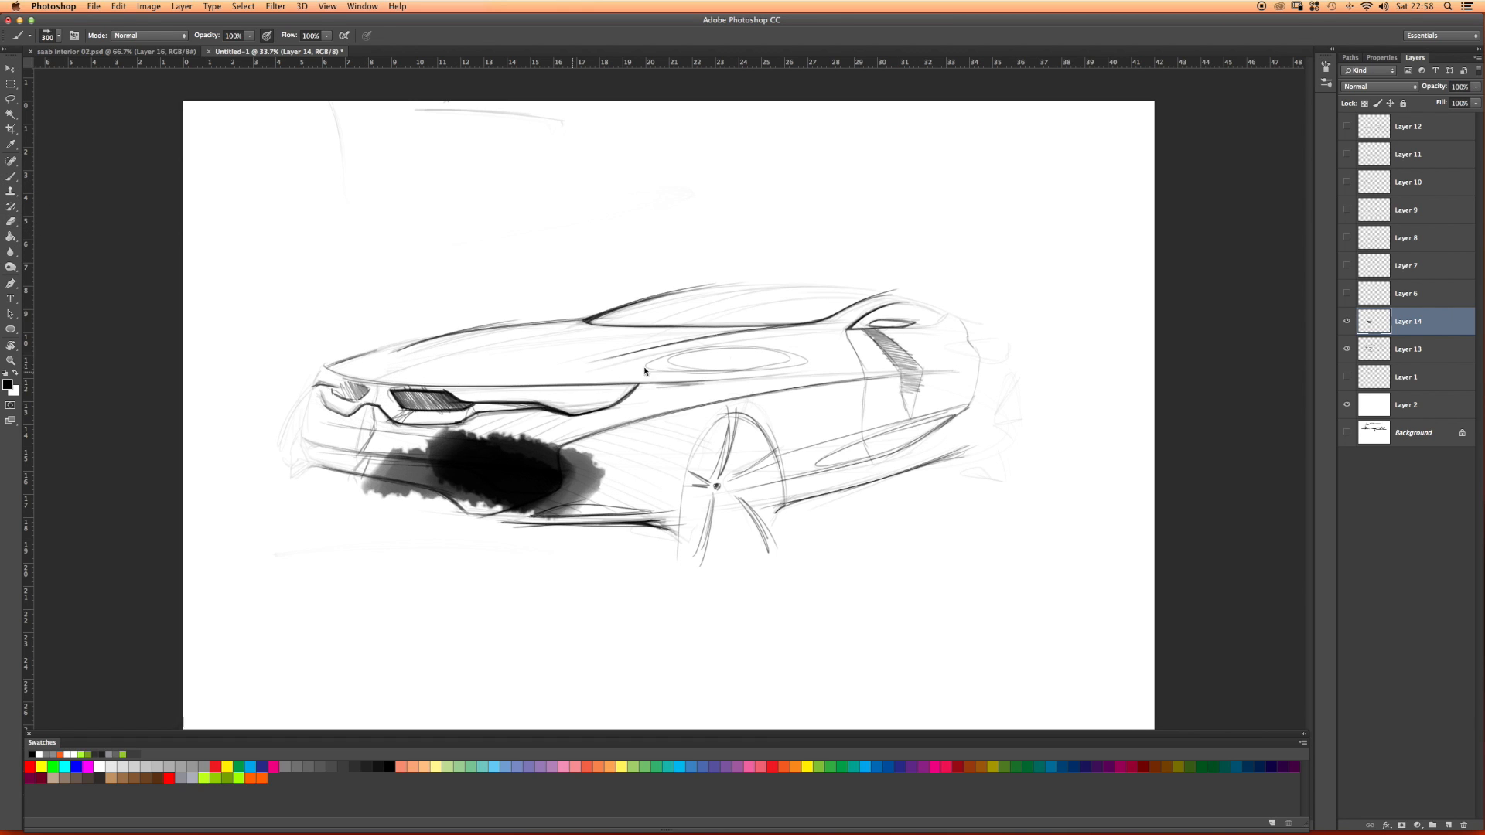
{"action": "key", "text": "bracketleft"}
{"action": "key", "text": "bracketleft"}
{"action": "key", "text": "bracketleft"}
{"action": "left_click", "coordinate": [1475, 86]}
{"action": "left_click_drag", "start_coordinate": [1474, 99], "coordinate": [1449, 102]}
{"action": "left_click_drag", "start_coordinate": [418, 525], "coordinate": [468, 521]}
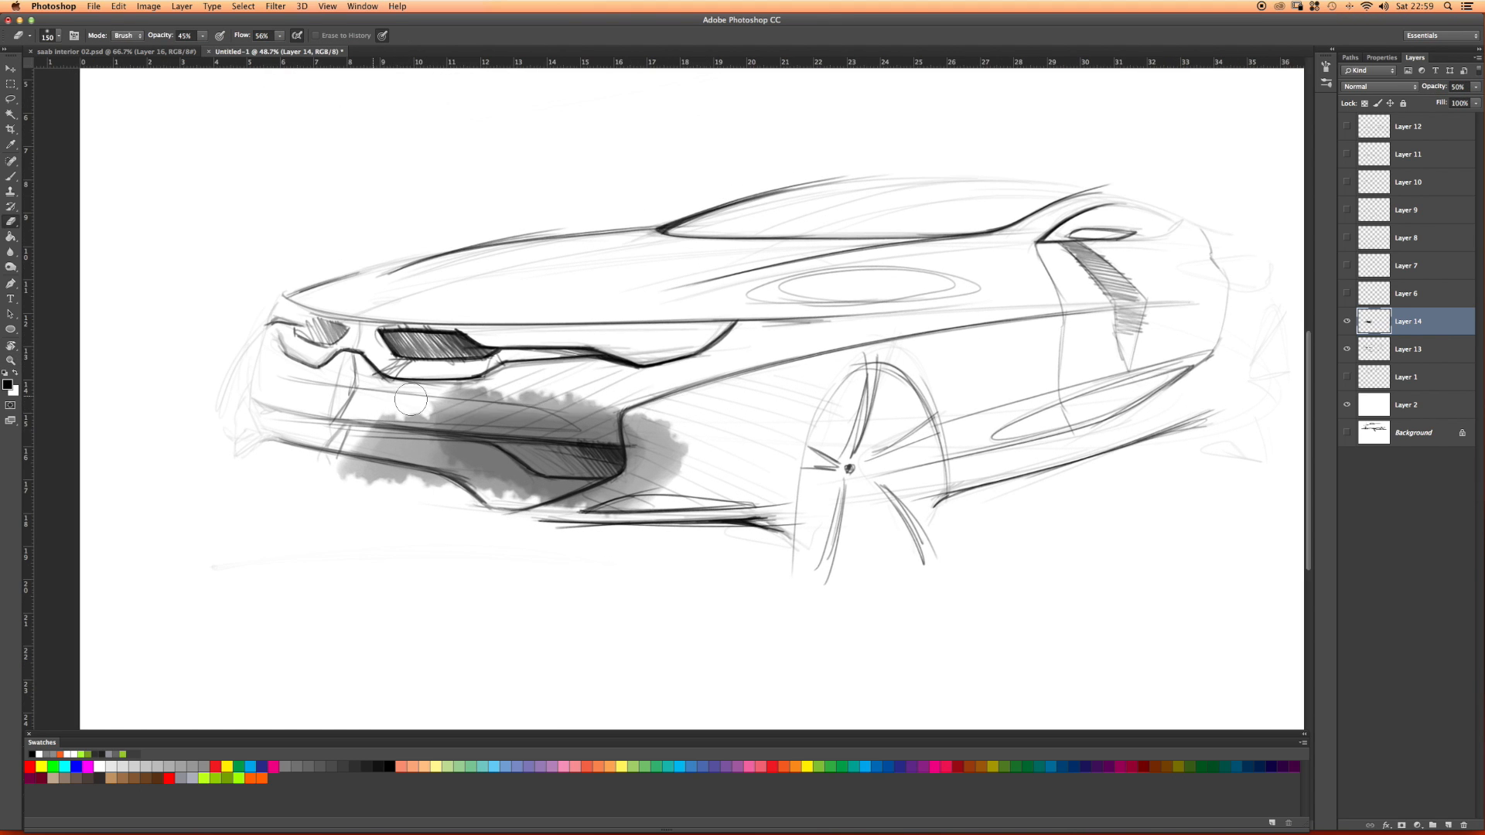
Step: Set the Eraser's opacity and flow to 100% and erase the shading spilling outside the lower front intake on Layer 14
{"action": "left_click", "coordinate": [203, 36]}
{"action": "left_click", "coordinate": [279, 36]}
{"action": "left_click", "coordinate": [504, 161]}
{"action": "left_click_drag", "start_coordinate": [370, 407], "coordinate": [657, 424]}
{"action": "mouse_move", "coordinate": [510, 414]}
{"action": "left_mouse_down"}
{"action": "mouse_move", "coordinate": [395, 406]}
{"action": "mouse_move", "coordinate": [590, 407]}
{"action": "left_mouse_up"}
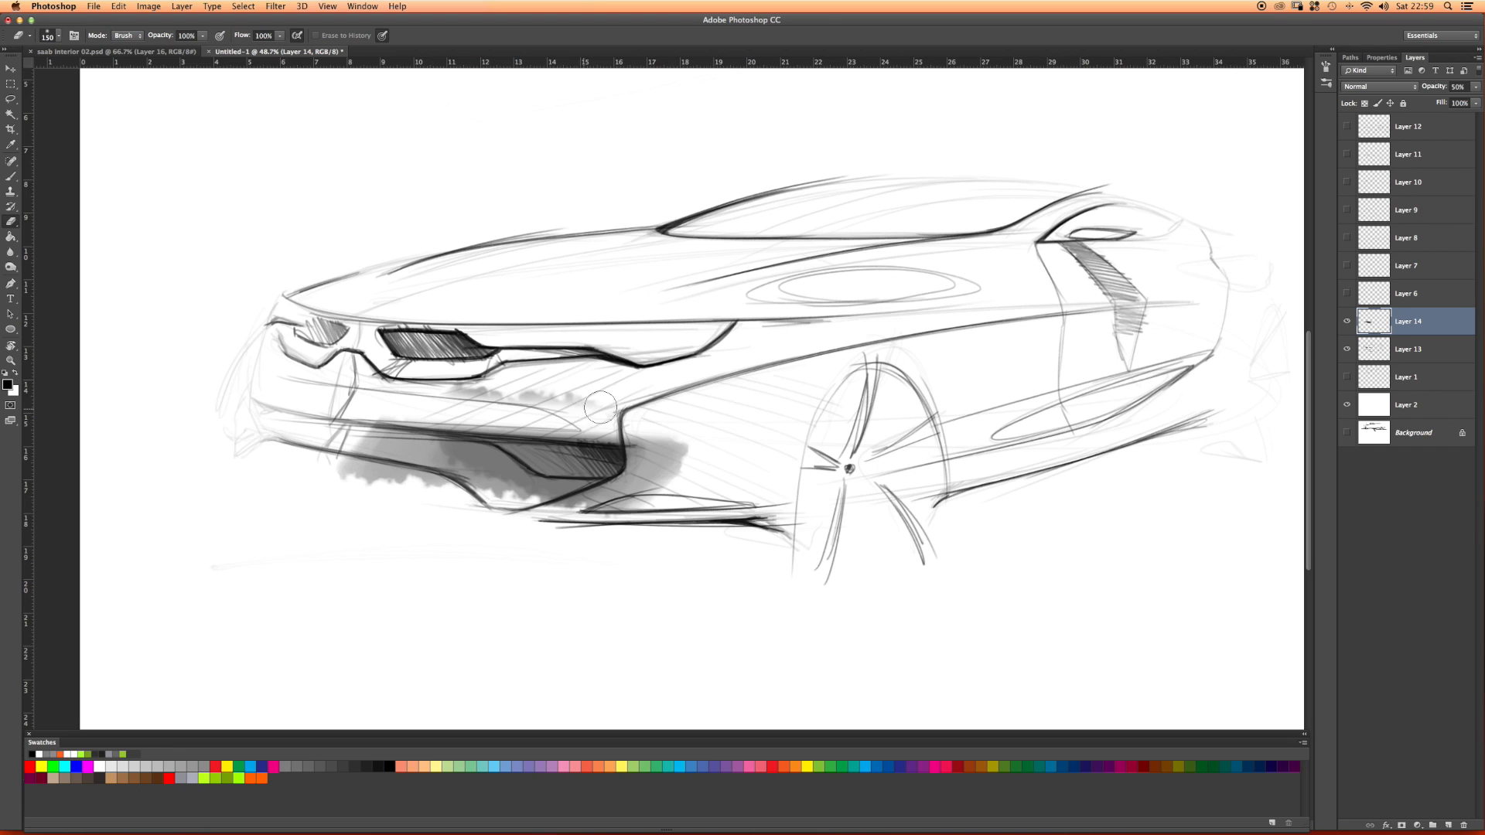
{"action": "right_click", "coordinate": [590, 407]}
{"action": "mouse_move", "coordinate": [383, 381]}
{"action": "left_mouse_down"}
{"action": "mouse_move", "coordinate": [431, 383]}
{"action": "mouse_move", "coordinate": [397, 399]}
{"action": "mouse_move", "coordinate": [731, 426]}
{"action": "mouse_move", "coordinate": [509, 418]}
{"action": "mouse_move", "coordinate": [699, 420]}
{"action": "left_mouse_up"}
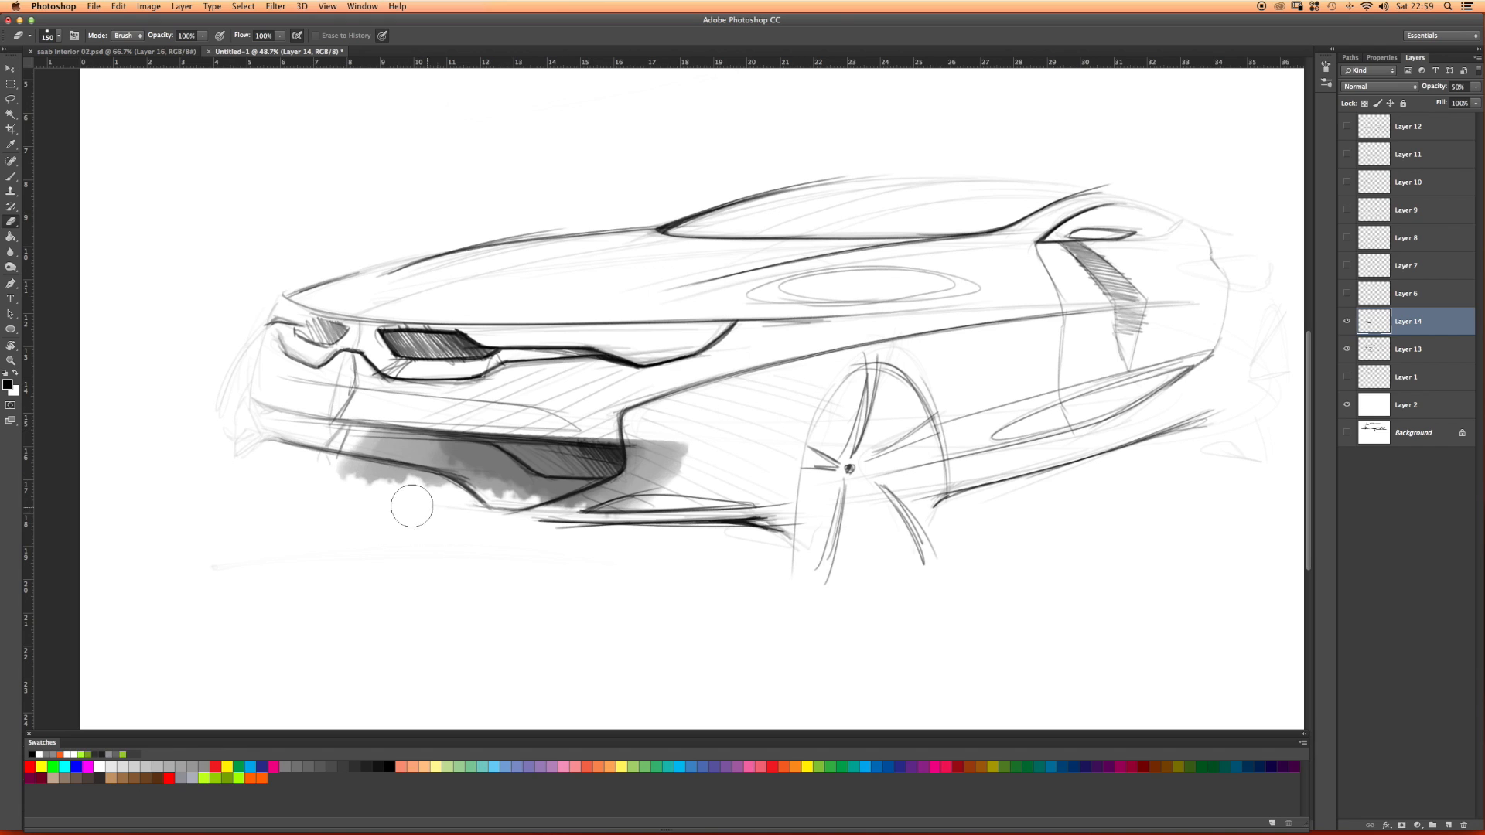
{"action": "mouse_move", "coordinate": [446, 496]}
{"action": "left_mouse_down"}
{"action": "mouse_move", "coordinate": [334, 469]}
{"action": "mouse_move", "coordinate": [456, 505]}
{"action": "mouse_move", "coordinate": [437, 465]}
{"action": "mouse_move", "coordinate": [500, 471]}
{"action": "mouse_move", "coordinate": [319, 442]}
{"action": "mouse_move", "coordinate": [613, 492]}
{"action": "mouse_move", "coordinate": [466, 499]}
{"action": "mouse_move", "coordinate": [360, 468]}
{"action": "mouse_move", "coordinate": [651, 450]}
{"action": "mouse_move", "coordinate": [644, 433]}
{"action": "mouse_move", "coordinate": [638, 480]}
{"action": "mouse_move", "coordinate": [644, 450]}
{"action": "mouse_move", "coordinate": [641, 474]}
{"action": "mouse_move", "coordinate": [649, 457]}
{"action": "mouse_move", "coordinate": [668, 476]}
{"action": "mouse_move", "coordinate": [497, 417]}
{"action": "left_mouse_up"}
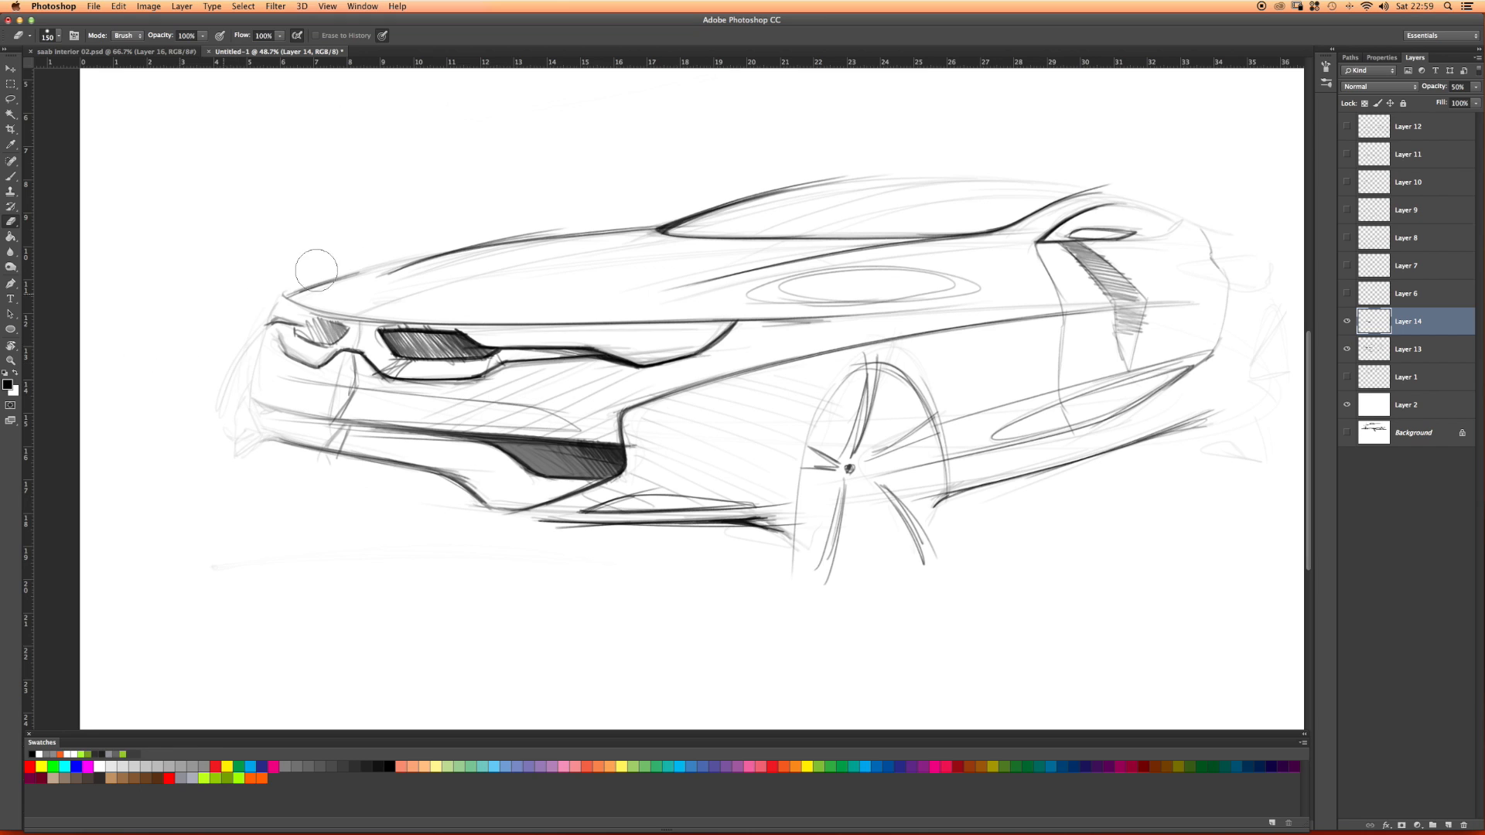
Step: Paint dark shading over the upper grille opening and adjoining lamp strip on a new layer with 48% layer opacity
{"action": "left_click", "coordinate": [1449, 826]}
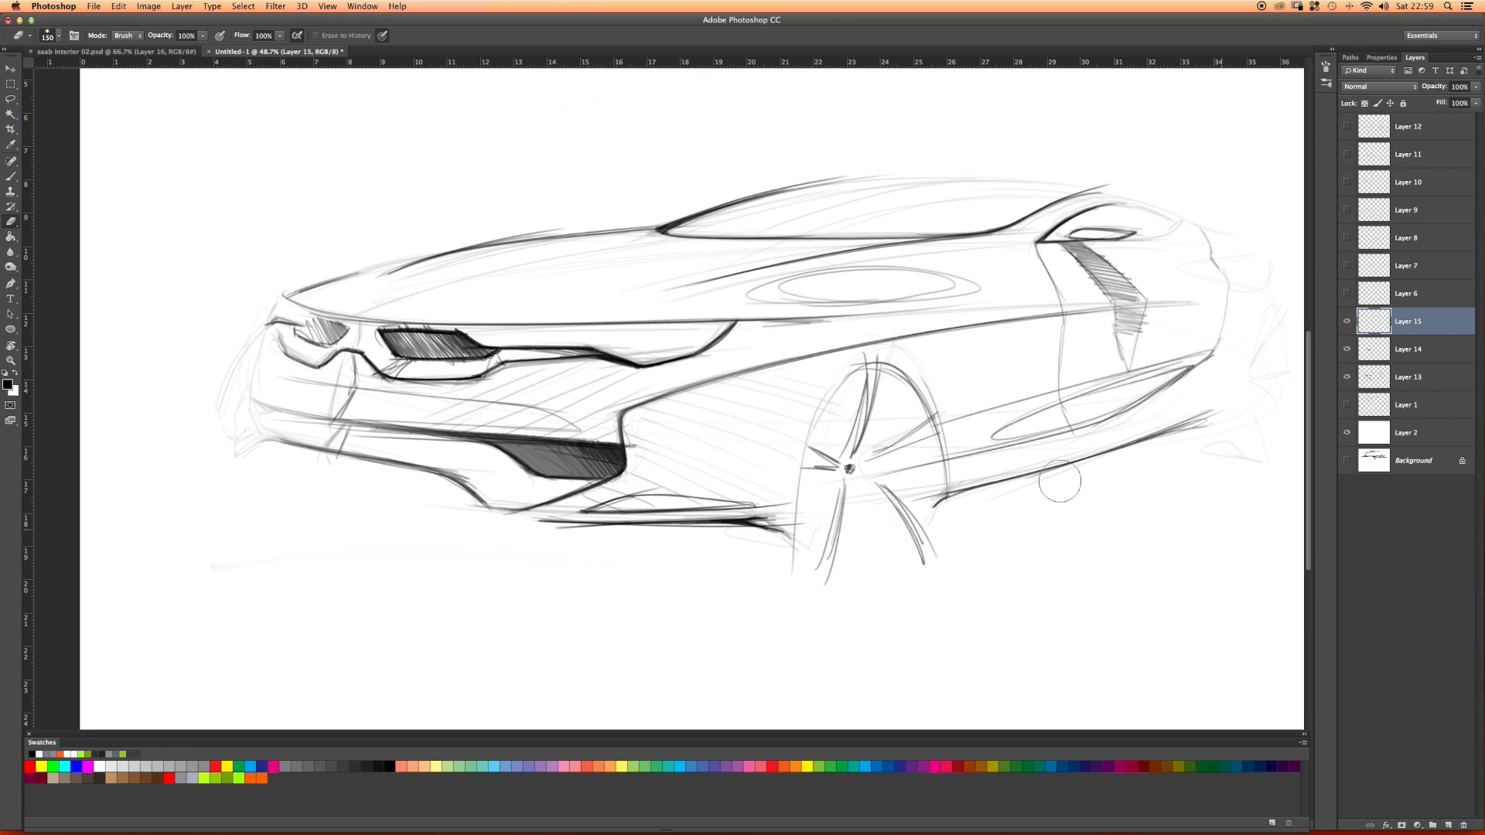
{"action": "key", "text": "b"}
{"action": "mouse_move", "coordinate": [452, 331]}
{"action": "left_mouse_down"}
{"action": "mouse_move", "coordinate": [480, 322]}
{"action": "mouse_move", "coordinate": [448, 331]}
{"action": "mouse_move", "coordinate": [494, 352]}
{"action": "mouse_move", "coordinate": [595, 329]}
{"action": "mouse_move", "coordinate": [619, 340]}
{"action": "left_mouse_up"}
{"action": "left_click", "coordinate": [1475, 87]}
{"action": "left_click", "coordinate": [1446, 98]}
Step: Erase the Layer 15 shading outside the grille opening and lamp strip, reducing the Eraser to size 70 for the edges
{"action": "key", "text": "e"}
{"action": "left_click_drag", "start_coordinate": [387, 311], "coordinate": [649, 314]}
{"action": "mouse_move", "coordinate": [650, 314]}
{"action": "left_mouse_down"}
{"action": "mouse_move", "coordinate": [370, 295]}
{"action": "mouse_move", "coordinate": [646, 279]}
{"action": "left_mouse_up"}
{"action": "mouse_move", "coordinate": [485, 319]}
{"action": "left_mouse_down"}
{"action": "mouse_move", "coordinate": [650, 328]}
{"action": "mouse_move", "coordinate": [566, 322]}
{"action": "mouse_move", "coordinate": [605, 337]}
{"action": "left_mouse_up"}
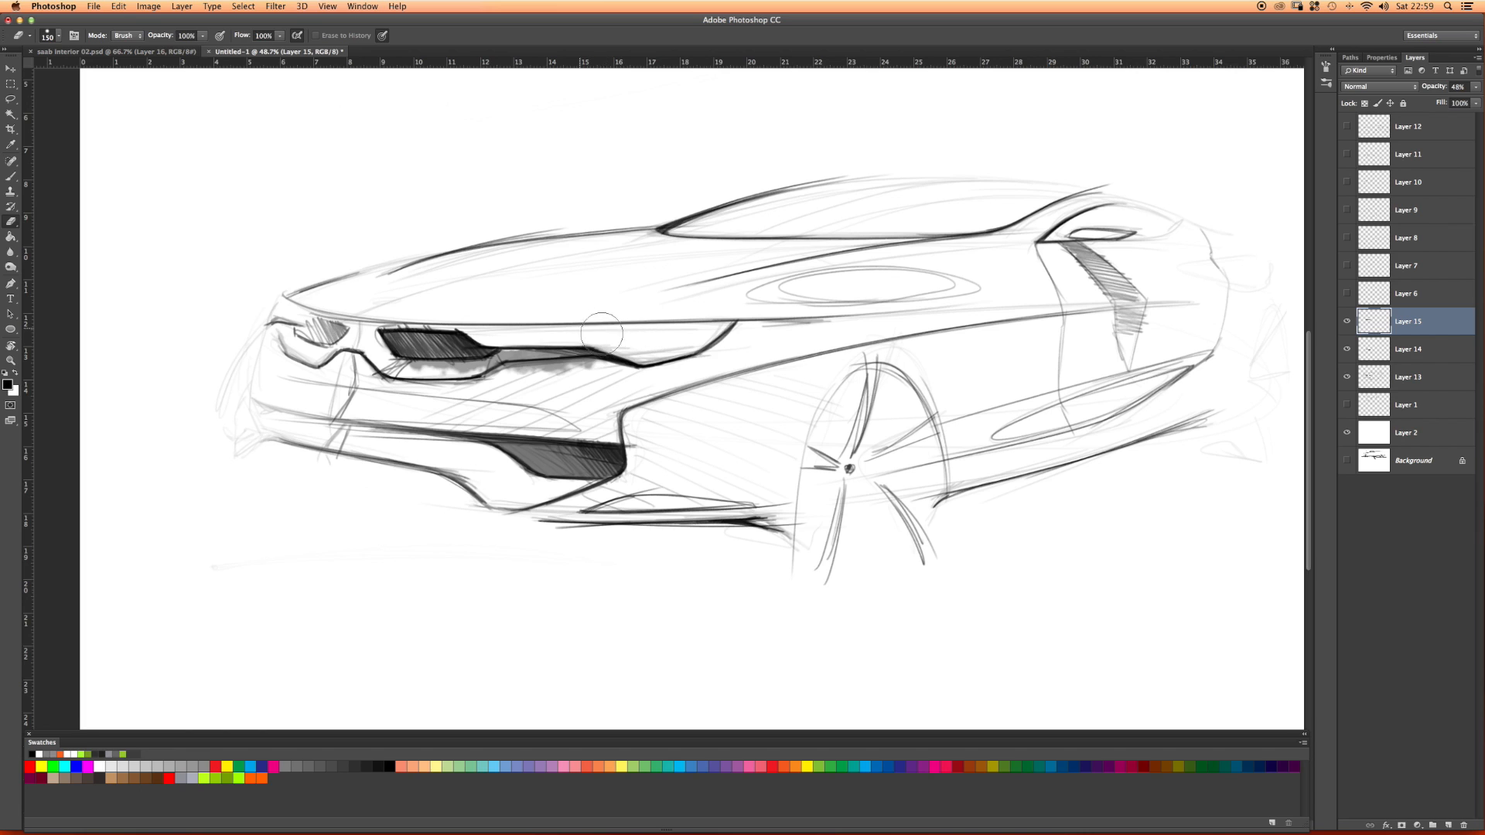
{"action": "key", "text": "bracketleft"}
{"action": "key", "text": "bracketleft"}
{"action": "key", "text": "bracketleft"}
{"action": "left_click_drag", "start_coordinate": [514, 379], "coordinate": [576, 365]}
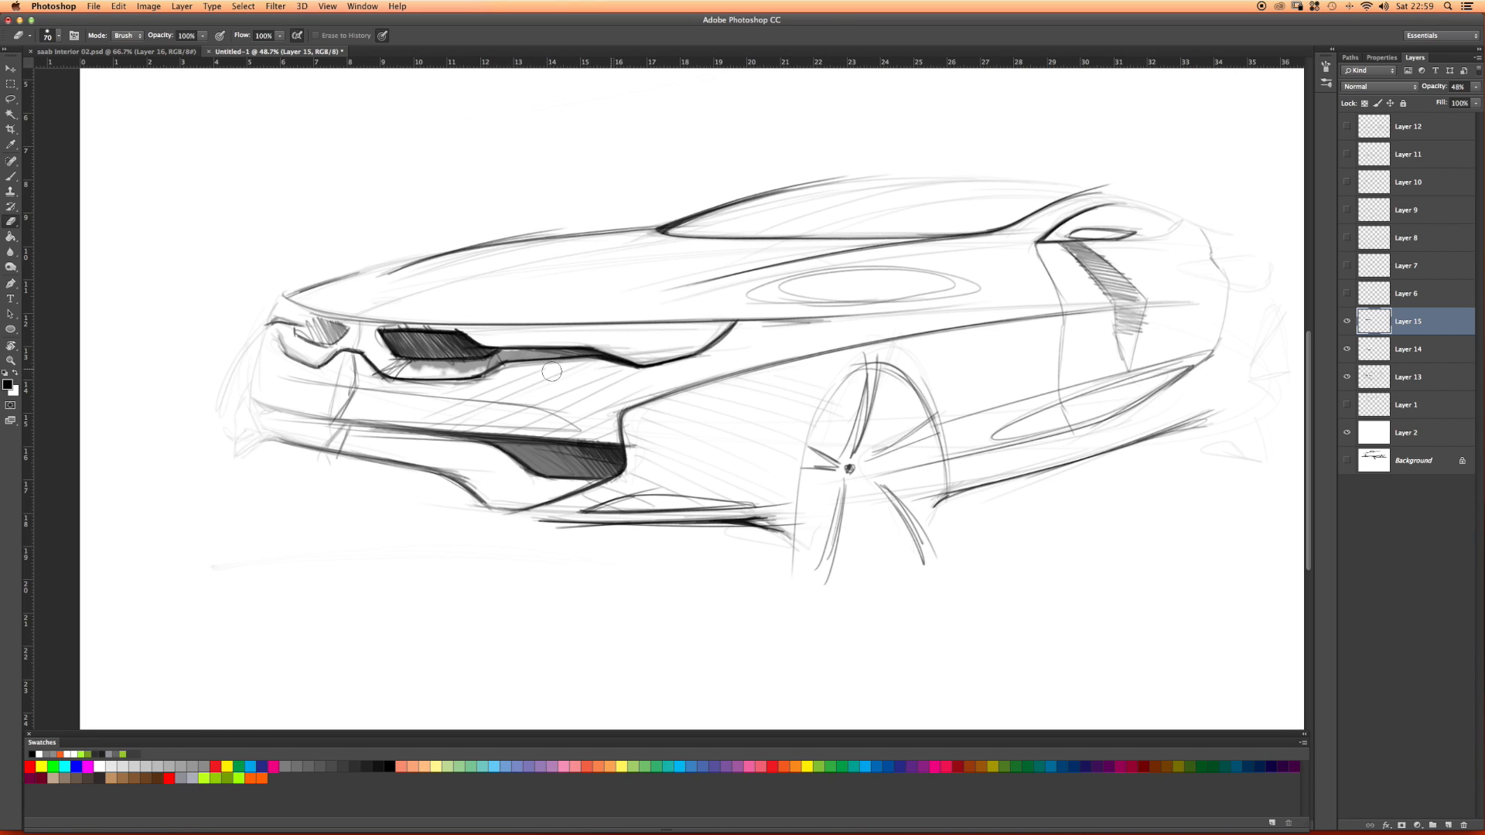
{"action": "mouse_move", "coordinate": [420, 373]}
{"action": "left_mouse_down"}
{"action": "mouse_move", "coordinate": [398, 368]}
{"action": "mouse_move", "coordinate": [629, 350]}
{"action": "left_mouse_up"}
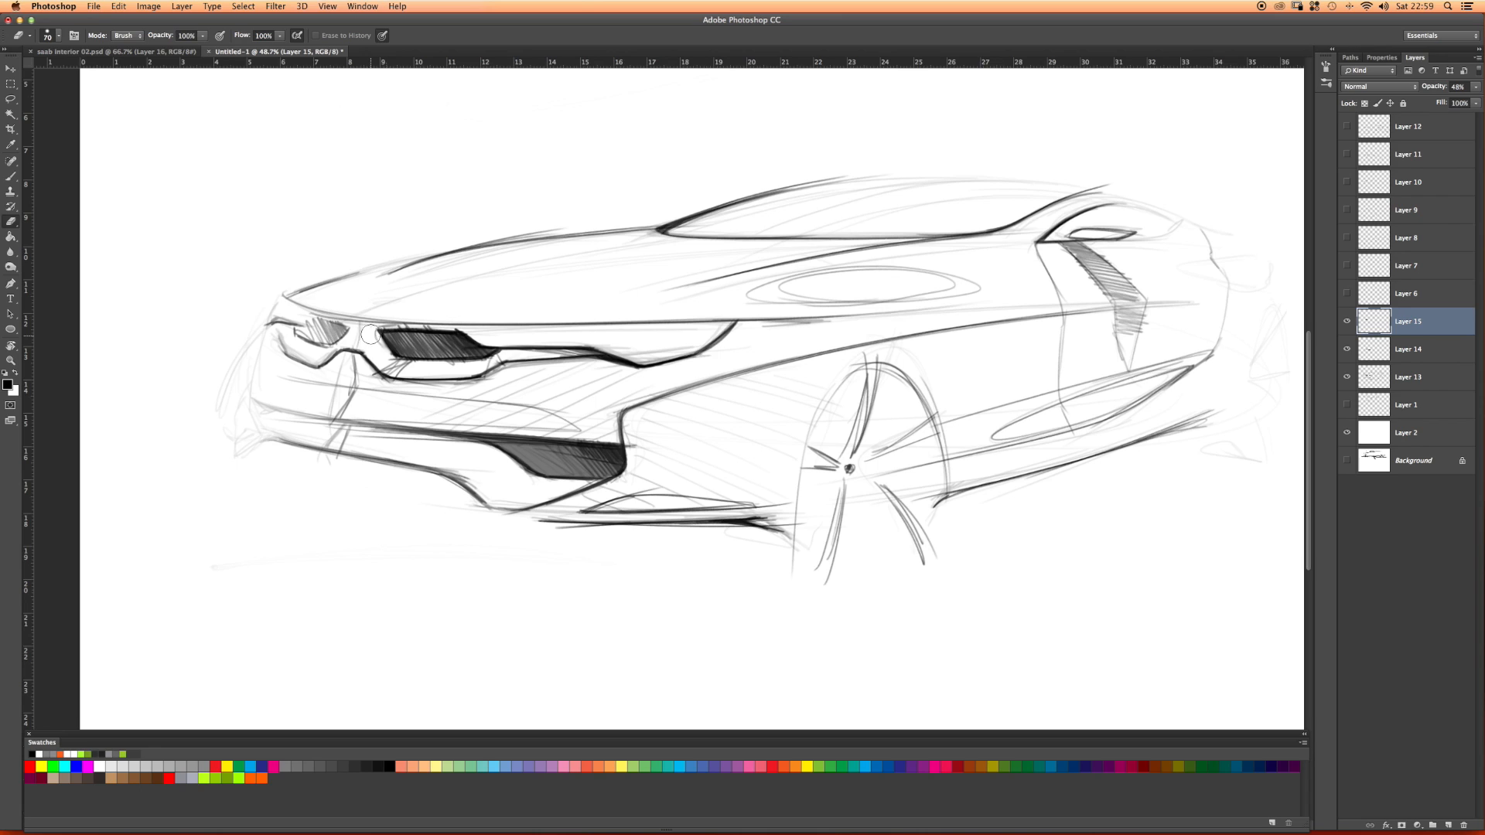
Step: Shade the narrow strip beside the grille opening on a new layer and erase the overspill around its outline
{"action": "left_click", "coordinate": [1472, 104]}
{"action": "left_click", "coordinate": [1449, 826]}
{"action": "key", "text": "b"}
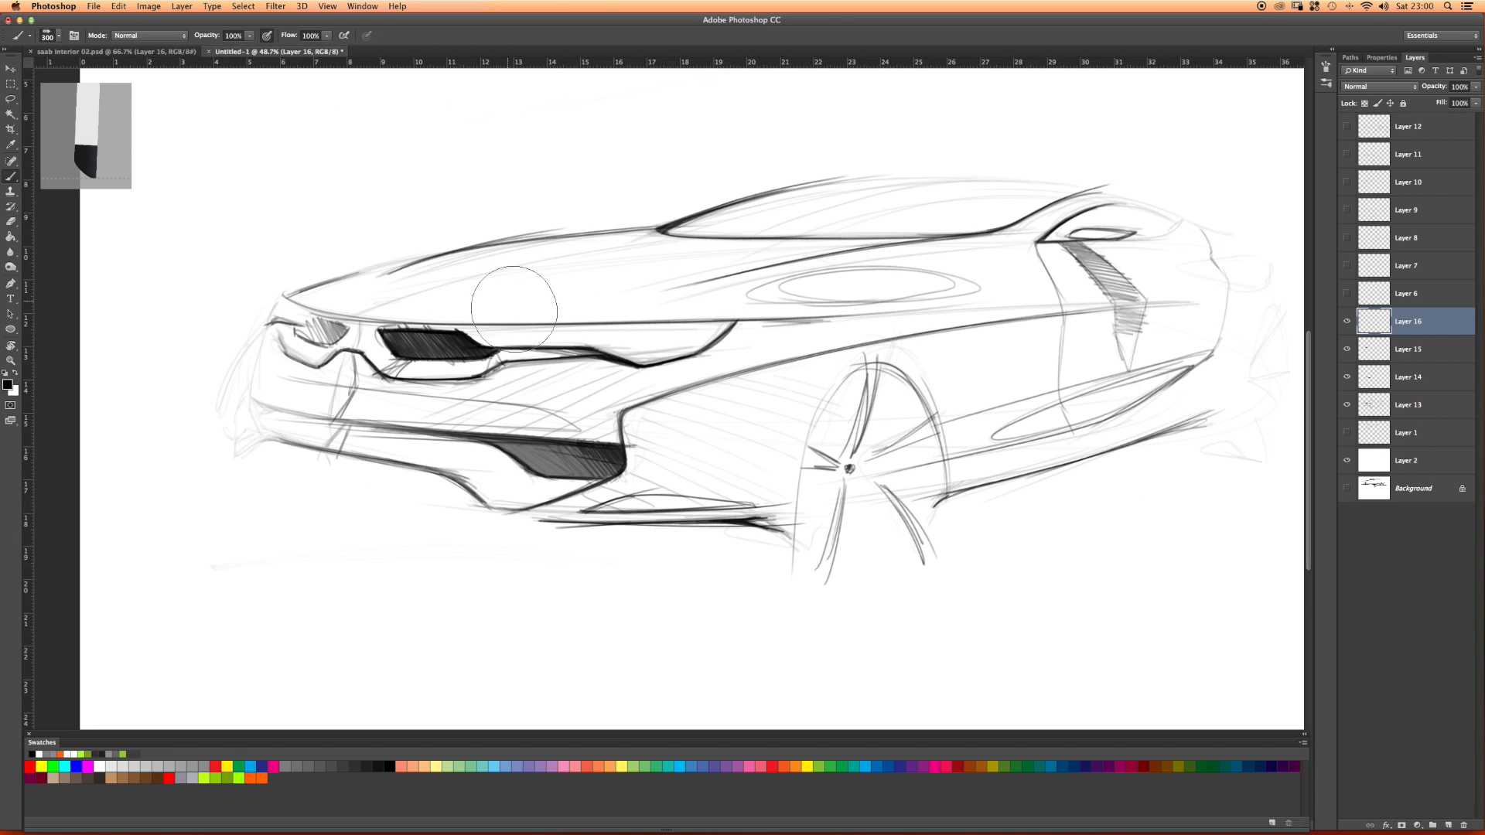
{"action": "mouse_move", "coordinate": [618, 325]}
{"action": "left_mouse_down"}
{"action": "mouse_move", "coordinate": [572, 340]}
{"action": "mouse_move", "coordinate": [613, 357]}
{"action": "mouse_move", "coordinate": [642, 325]}
{"action": "mouse_move", "coordinate": [487, 339]}
{"action": "mouse_move", "coordinate": [674, 323]}
{"action": "mouse_move", "coordinate": [597, 298]}
{"action": "left_mouse_up"}
{"action": "key", "text": "e"}
{"action": "mouse_move", "coordinate": [709, 338]}
{"action": "left_mouse_down"}
{"action": "mouse_move", "coordinate": [602, 336]}
{"action": "mouse_move", "coordinate": [659, 360]}
{"action": "mouse_move", "coordinate": [576, 336]}
{"action": "mouse_move", "coordinate": [666, 365]}
{"action": "left_mouse_up"}
{"action": "mouse_move", "coordinate": [520, 376]}
{"action": "left_mouse_down"}
{"action": "mouse_move", "coordinate": [674, 375]}
{"action": "mouse_move", "coordinate": [594, 369]}
{"action": "mouse_move", "coordinate": [621, 372]}
{"action": "mouse_move", "coordinate": [535, 392]}
{"action": "left_mouse_up"}
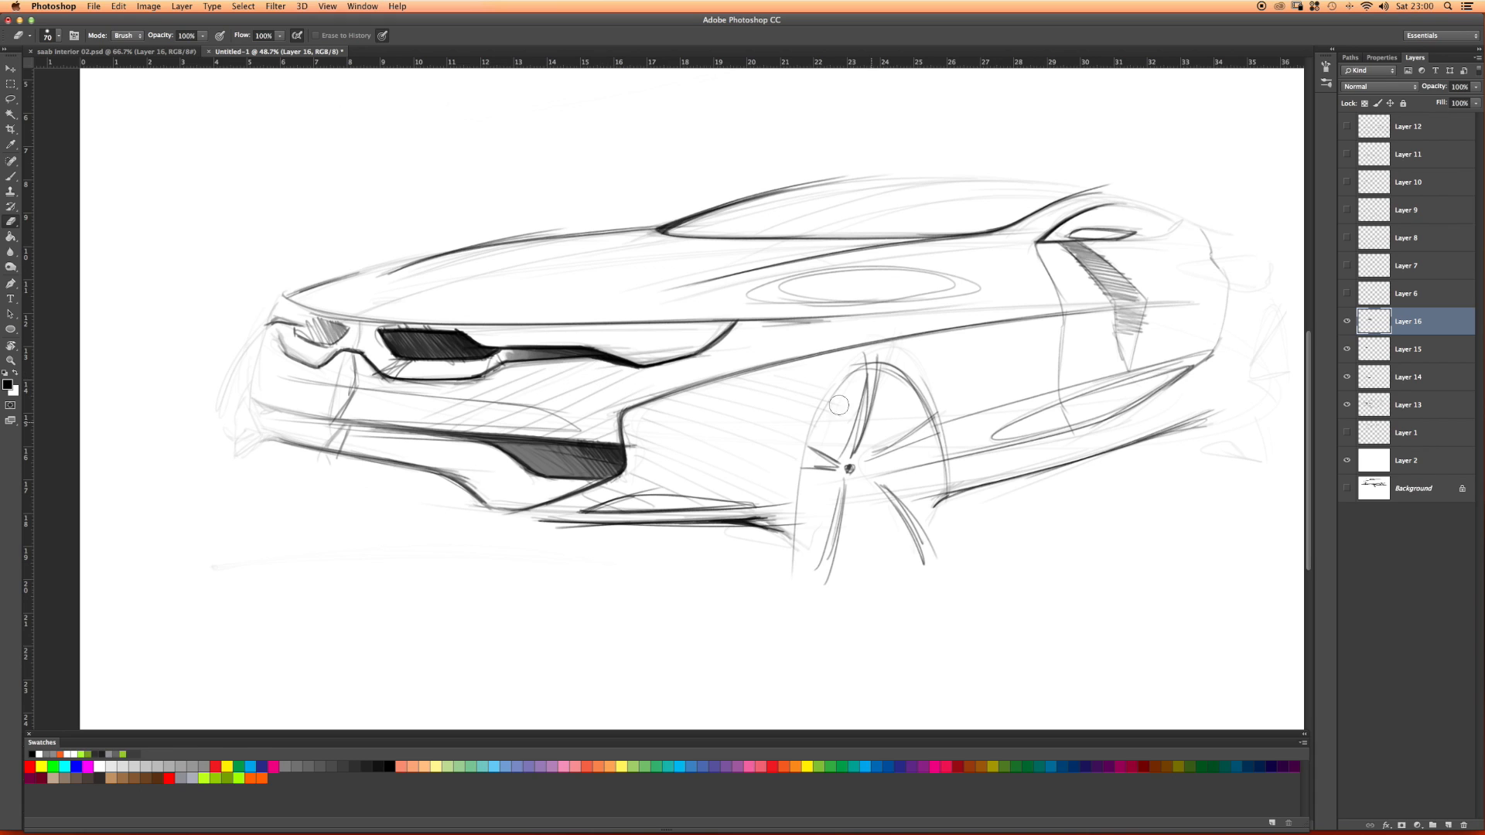
Step: Paint dark shading along the front fender on a new layer and set the layer's opacity to 52%
{"action": "key", "text": "b"}
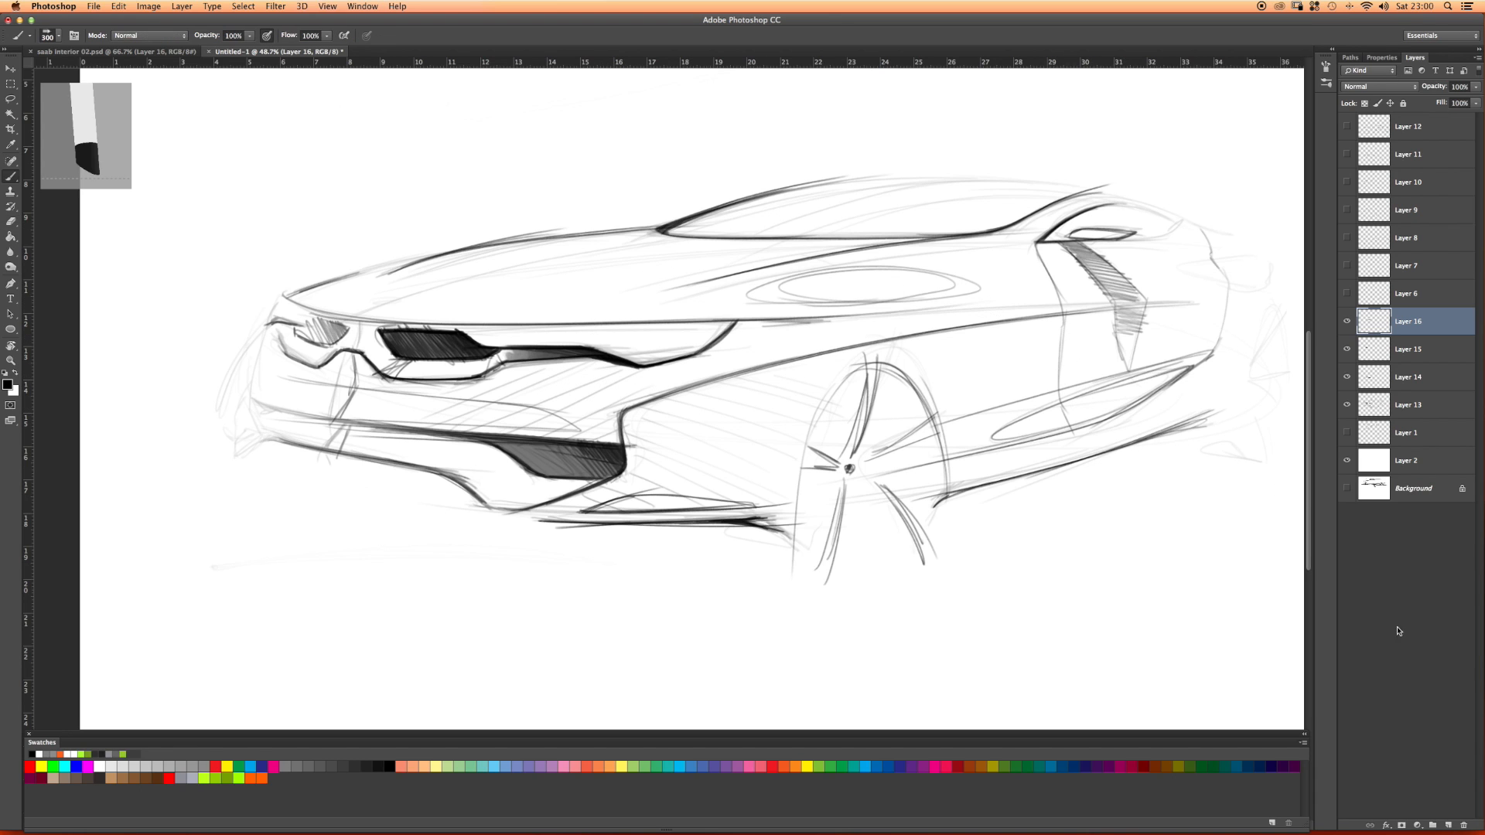
{"action": "left_click", "coordinate": [1449, 826]}
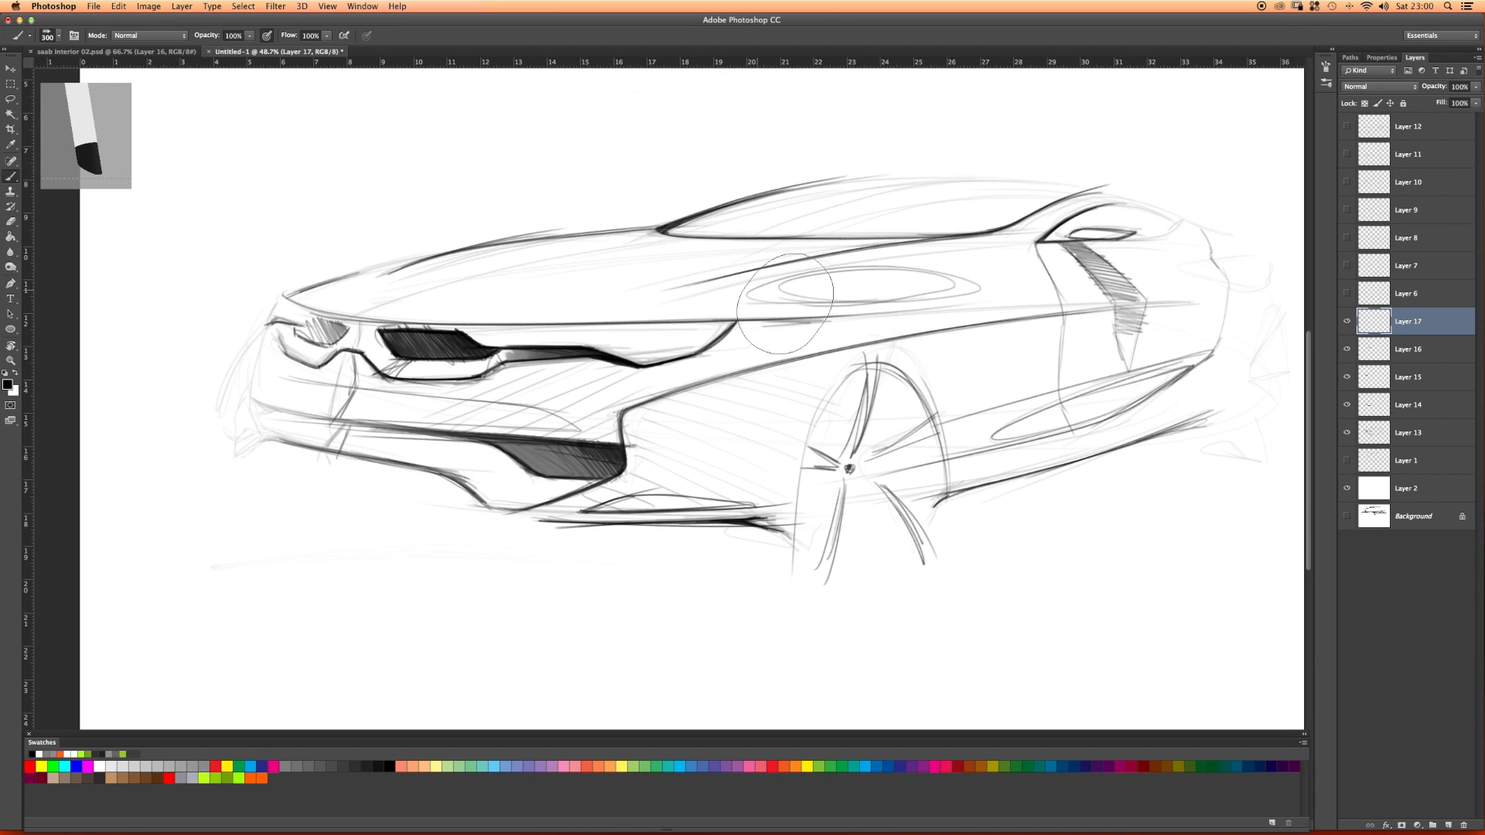
{"action": "mouse_move", "coordinate": [920, 302]}
{"action": "left_mouse_down"}
{"action": "mouse_move", "coordinate": [773, 286]}
{"action": "mouse_move", "coordinate": [928, 286]}
{"action": "mouse_move", "coordinate": [1034, 314]}
{"action": "mouse_move", "coordinate": [928, 294]}
{"action": "mouse_move", "coordinate": [812, 302]}
{"action": "mouse_move", "coordinate": [1005, 301]}
{"action": "mouse_move", "coordinate": [978, 290]}
{"action": "mouse_move", "coordinate": [1021, 309]}
{"action": "mouse_move", "coordinate": [701, 338]}
{"action": "left_mouse_up"}
{"action": "left_click_drag", "start_coordinate": [797, 346], "coordinate": [658, 344]}
{"action": "left_click", "coordinate": [1476, 87]}
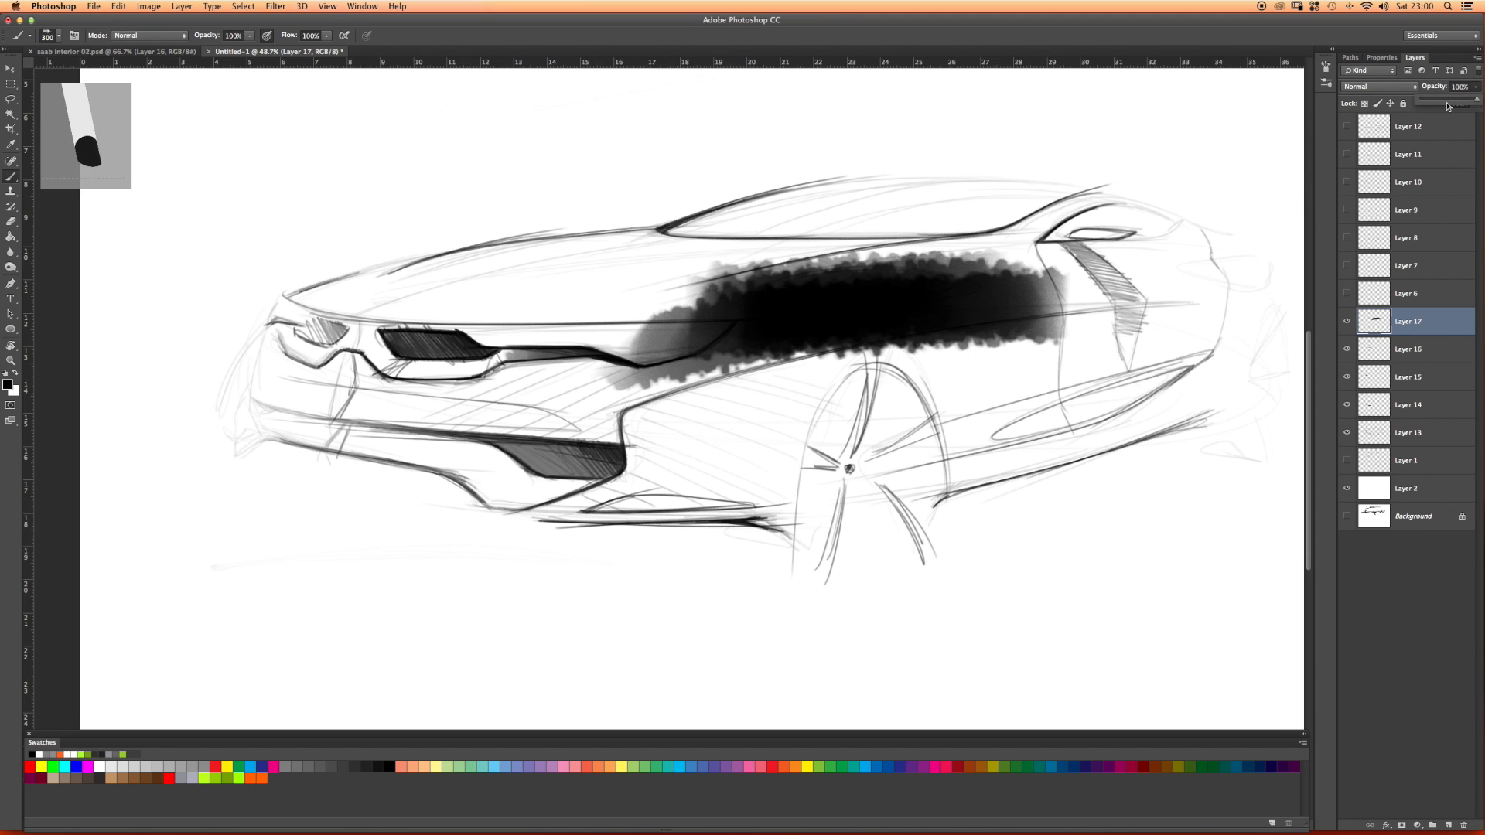
{"action": "left_click_drag", "start_coordinate": [1473, 99], "coordinate": [1449, 99]}
Step: Erase the fender shading above and below the shoulder lines so only the tapering wedge between them stays shaded
{"action": "key", "text": "r"}
{"action": "left_click_drag", "start_coordinate": [667, 224], "coordinate": [787, 204]}
{"action": "key", "text": "e"}
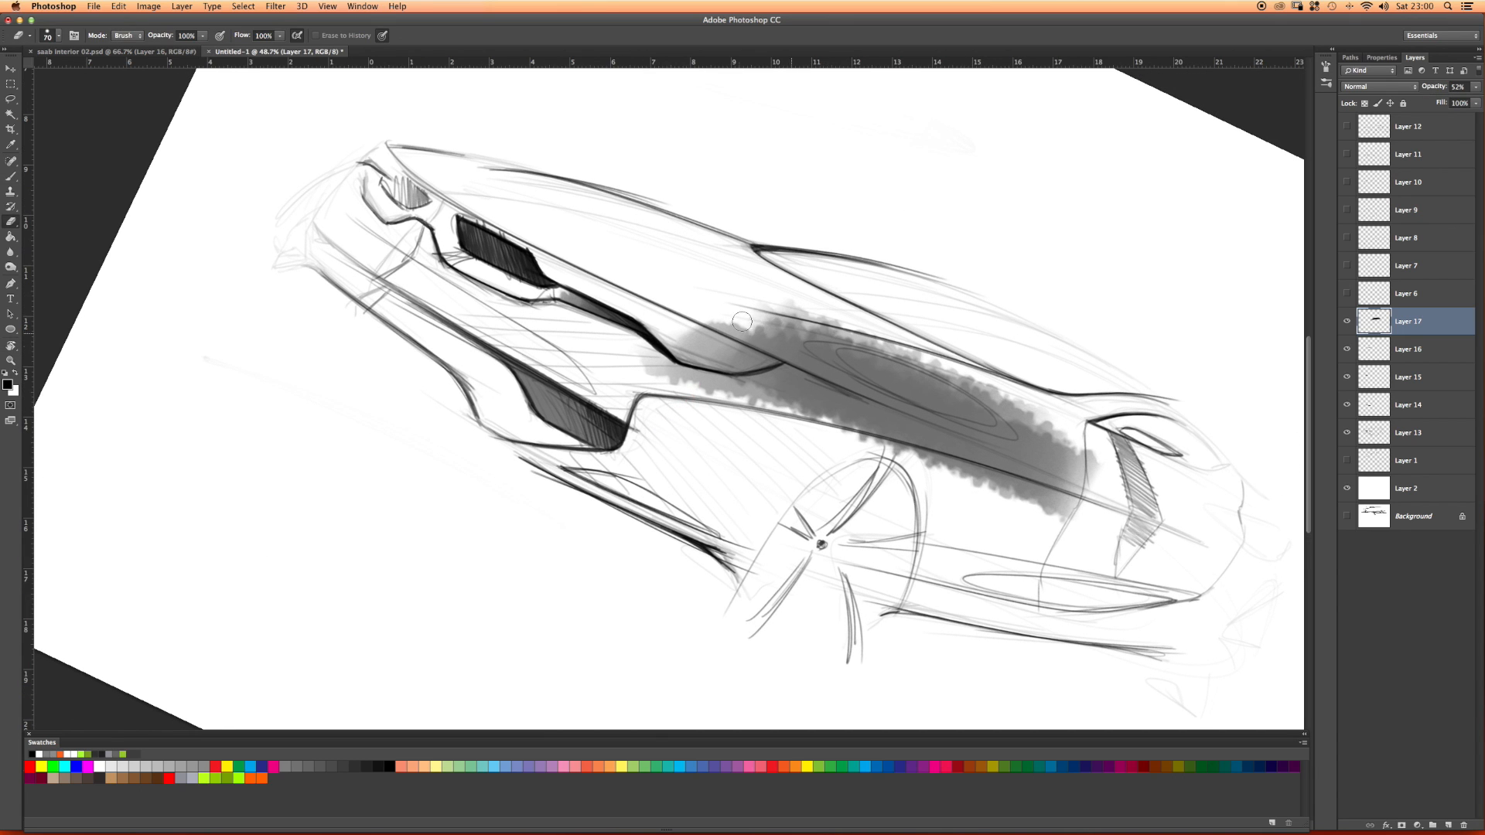
{"action": "left_click_drag", "start_coordinate": [715, 320], "coordinate": [1140, 483]}
{"action": "left_click_drag", "start_coordinate": [725, 314], "coordinate": [1017, 412]}
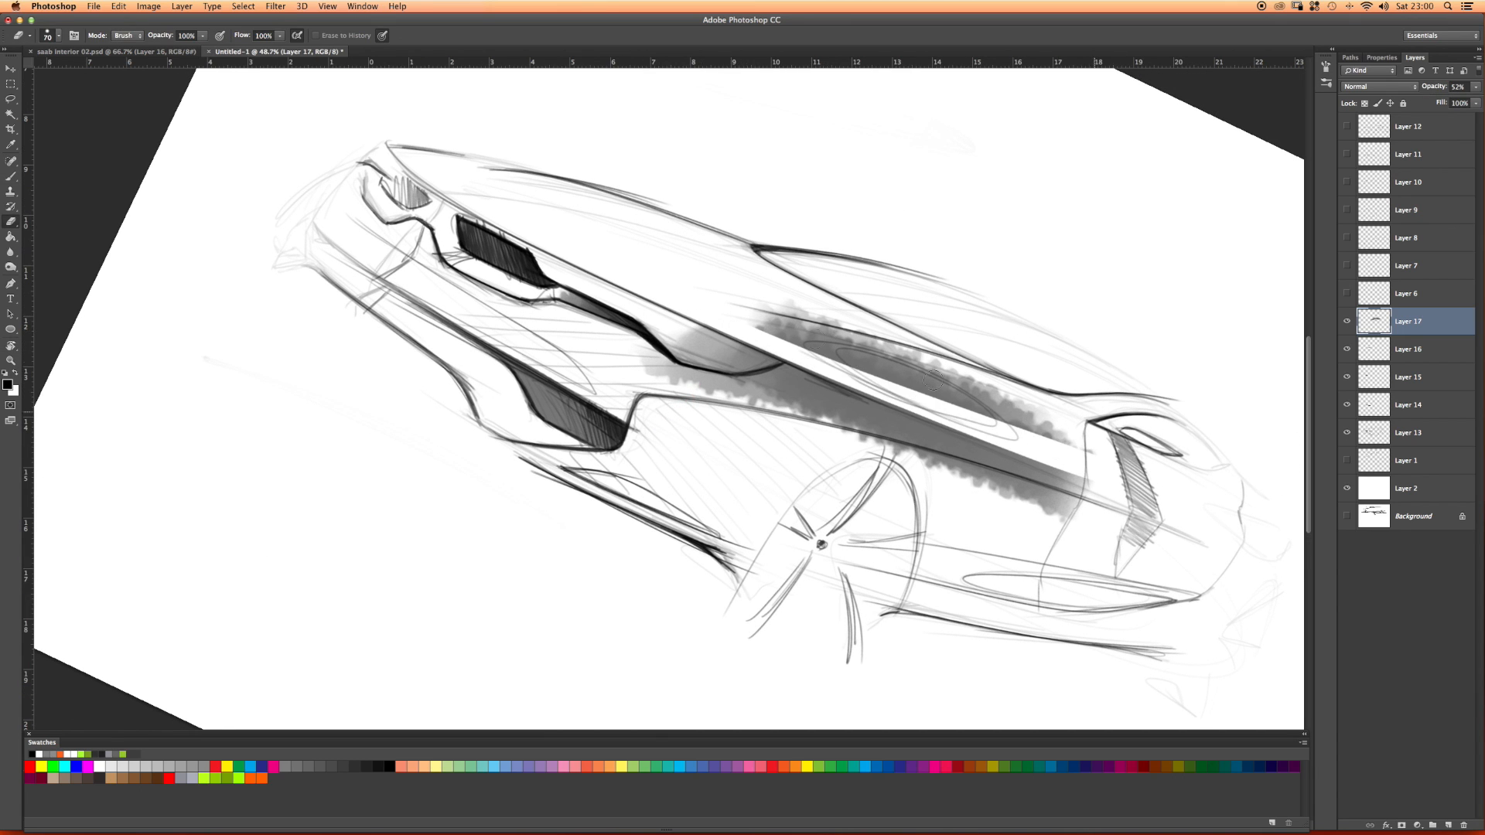
{"action": "mouse_move", "coordinate": [851, 364]}
{"action": "left_mouse_down"}
{"action": "mouse_move", "coordinate": [715, 292]}
{"action": "mouse_move", "coordinate": [816, 305]}
{"action": "left_mouse_up"}
{"action": "mouse_move", "coordinate": [694, 411]}
{"action": "left_mouse_down"}
{"action": "mouse_move", "coordinate": [697, 393]}
{"action": "mouse_move", "coordinate": [1184, 530]}
{"action": "mouse_move", "coordinate": [1006, 504]}
{"action": "left_mouse_up"}
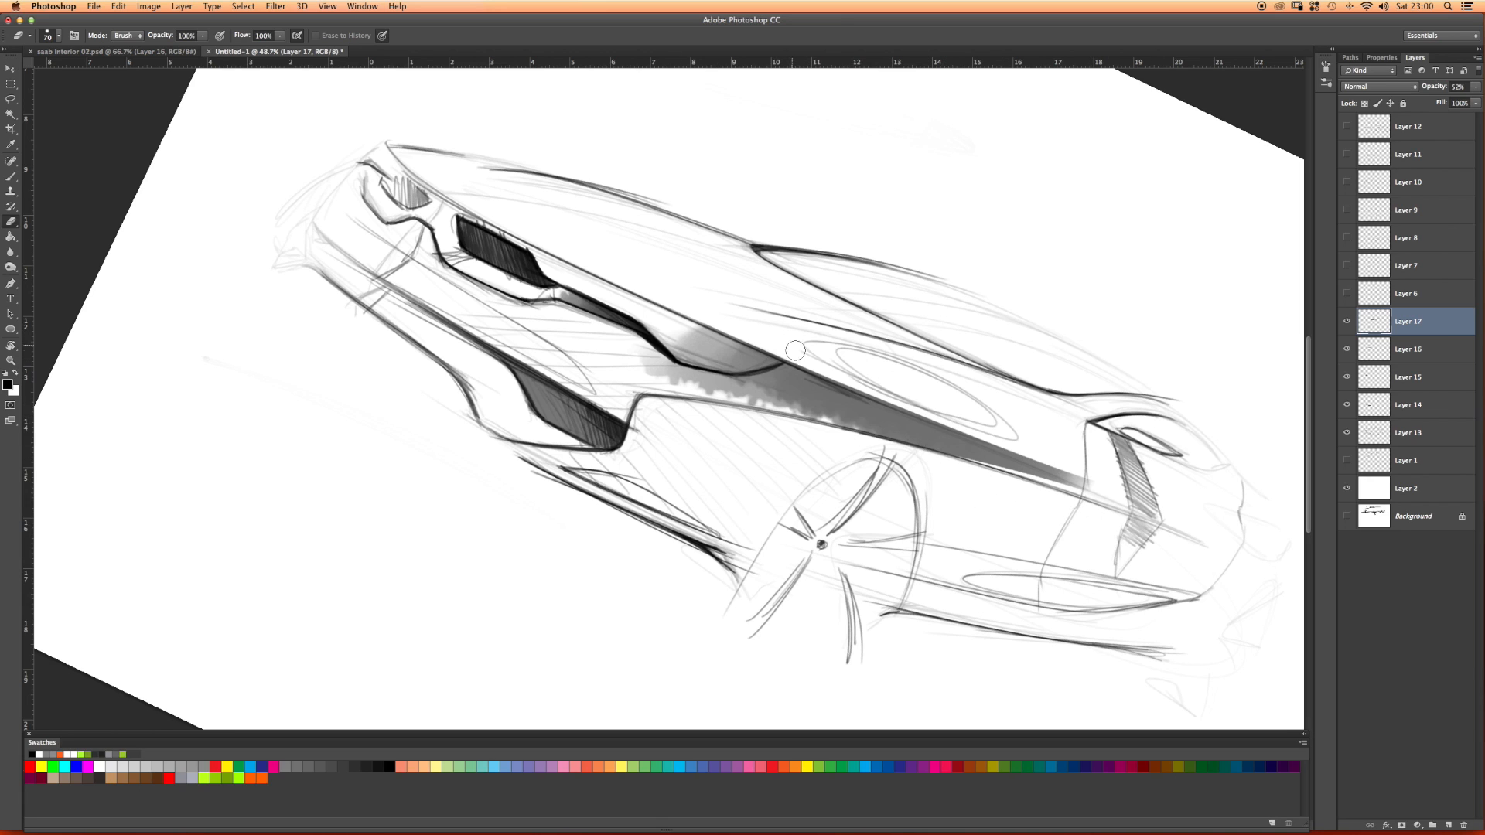
{"action": "mouse_move", "coordinate": [960, 425]}
{"action": "left_mouse_down"}
{"action": "mouse_move", "coordinate": [748, 335]}
{"action": "mouse_move", "coordinate": [688, 336]}
{"action": "mouse_move", "coordinate": [773, 356]}
{"action": "left_mouse_up"}
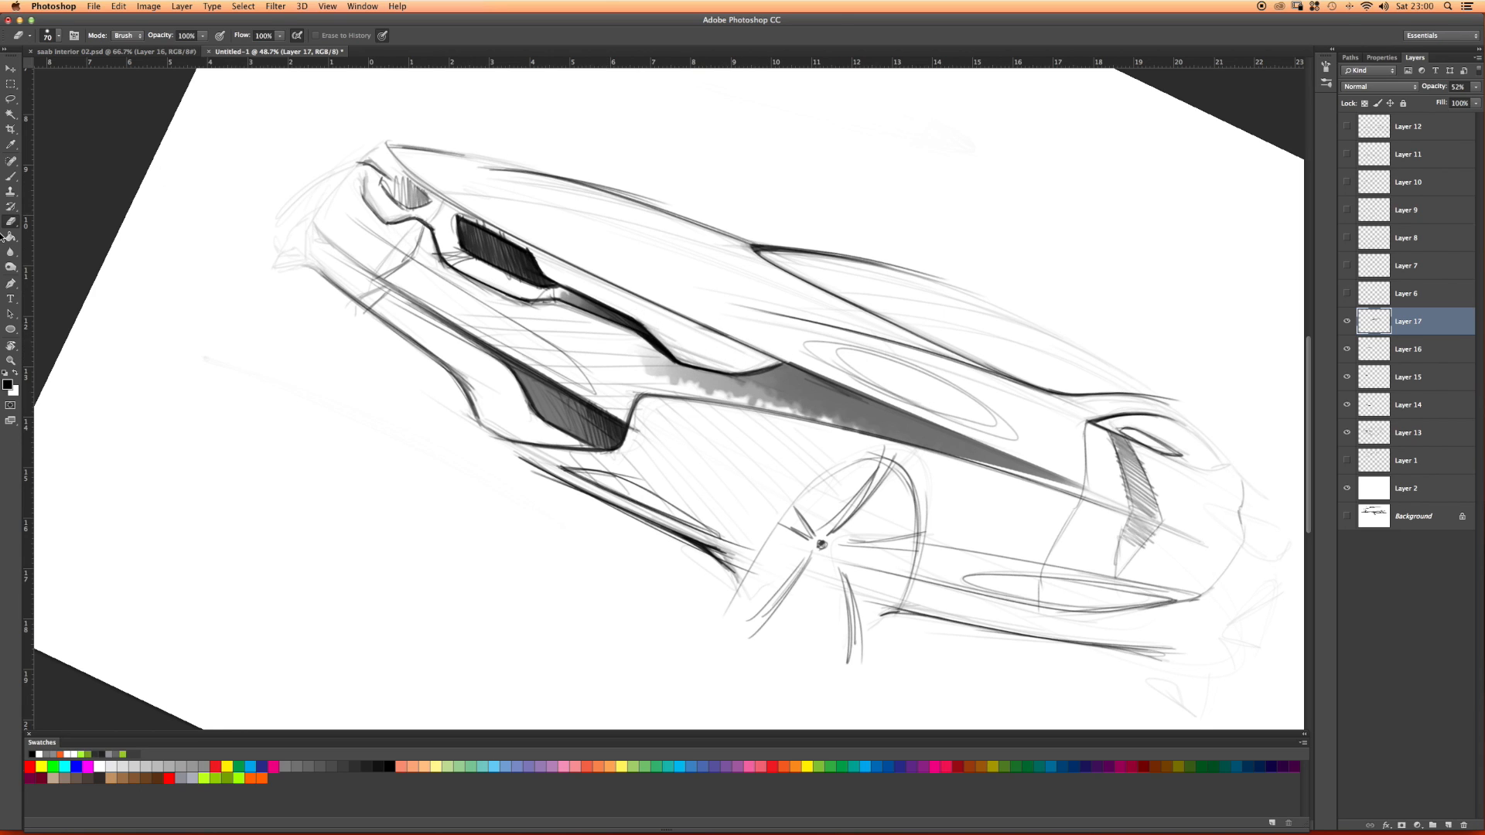
Step: Set the Eraser to size 166 with 51% opacity and 53% flow
{"action": "right_click", "coordinate": [470, 256]}
{"action": "left_click_drag", "start_coordinate": [567, 280], "coordinate": [580, 284]}
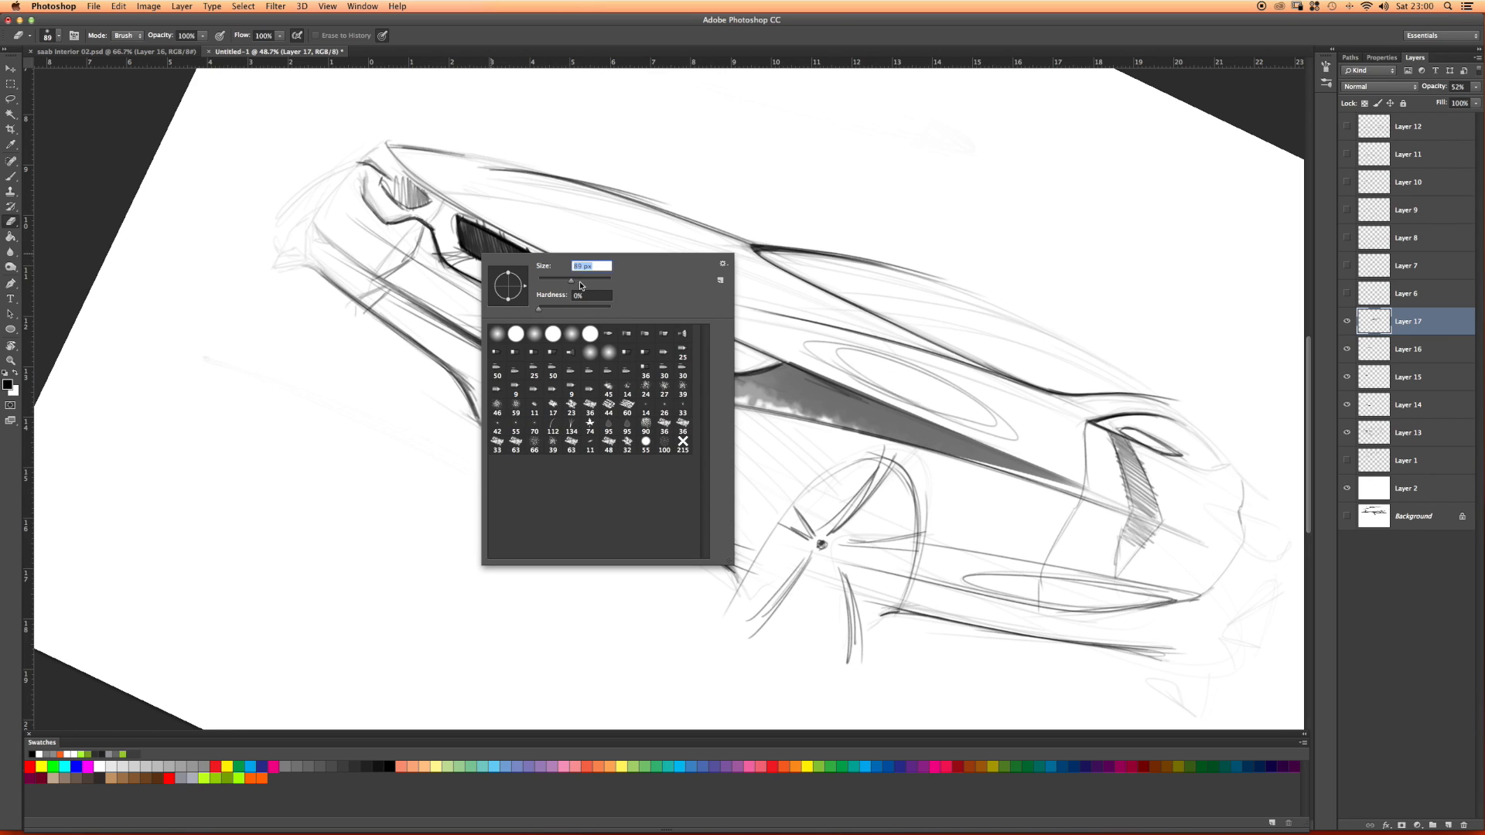
{"action": "left_click", "coordinate": [191, 36]}
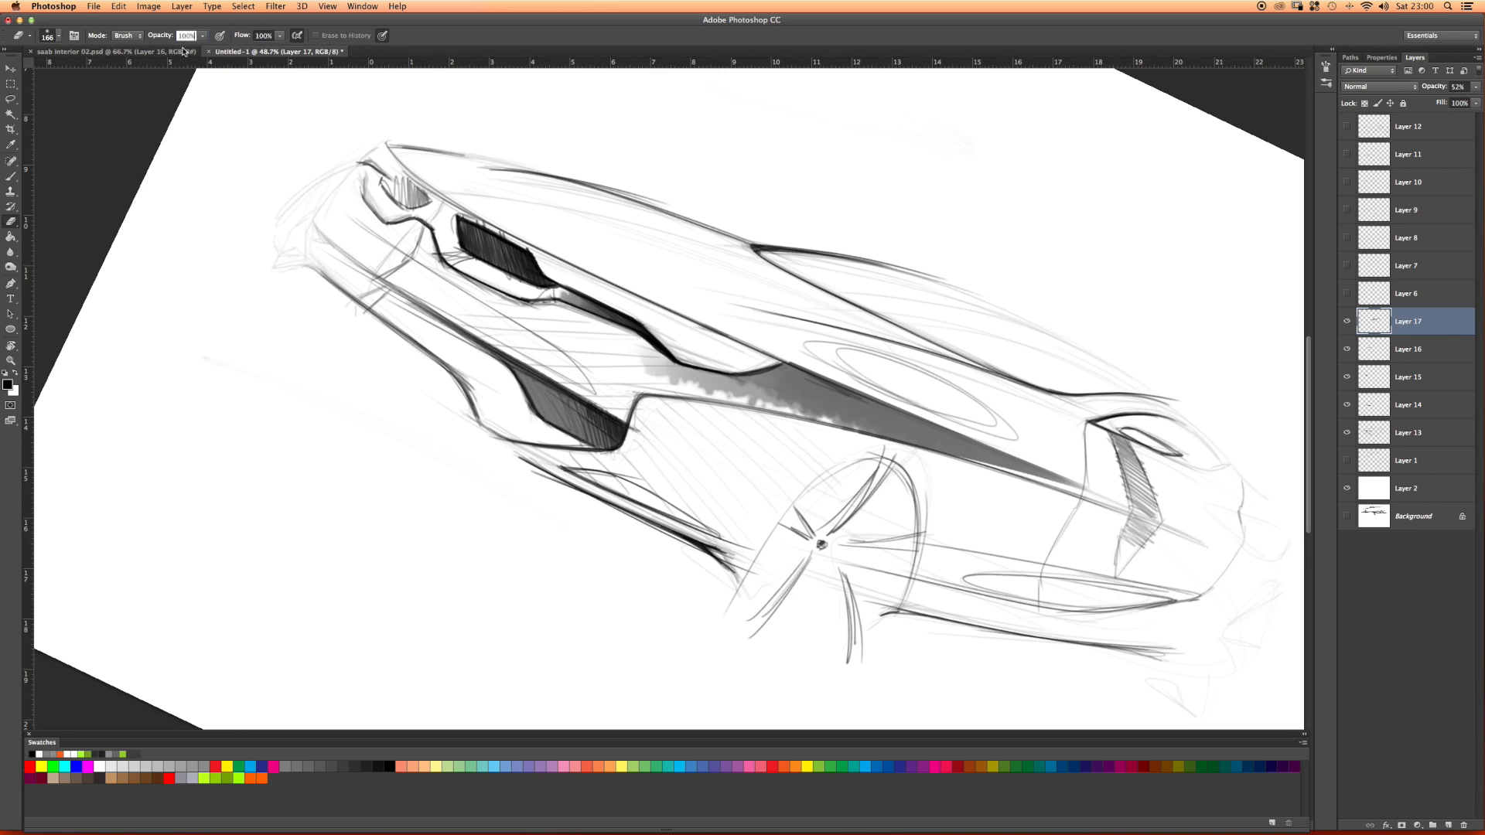
{"action": "left_click_drag", "start_coordinate": [200, 37], "coordinate": [177, 52]}
{"action": "right_click", "coordinate": [264, 35]}
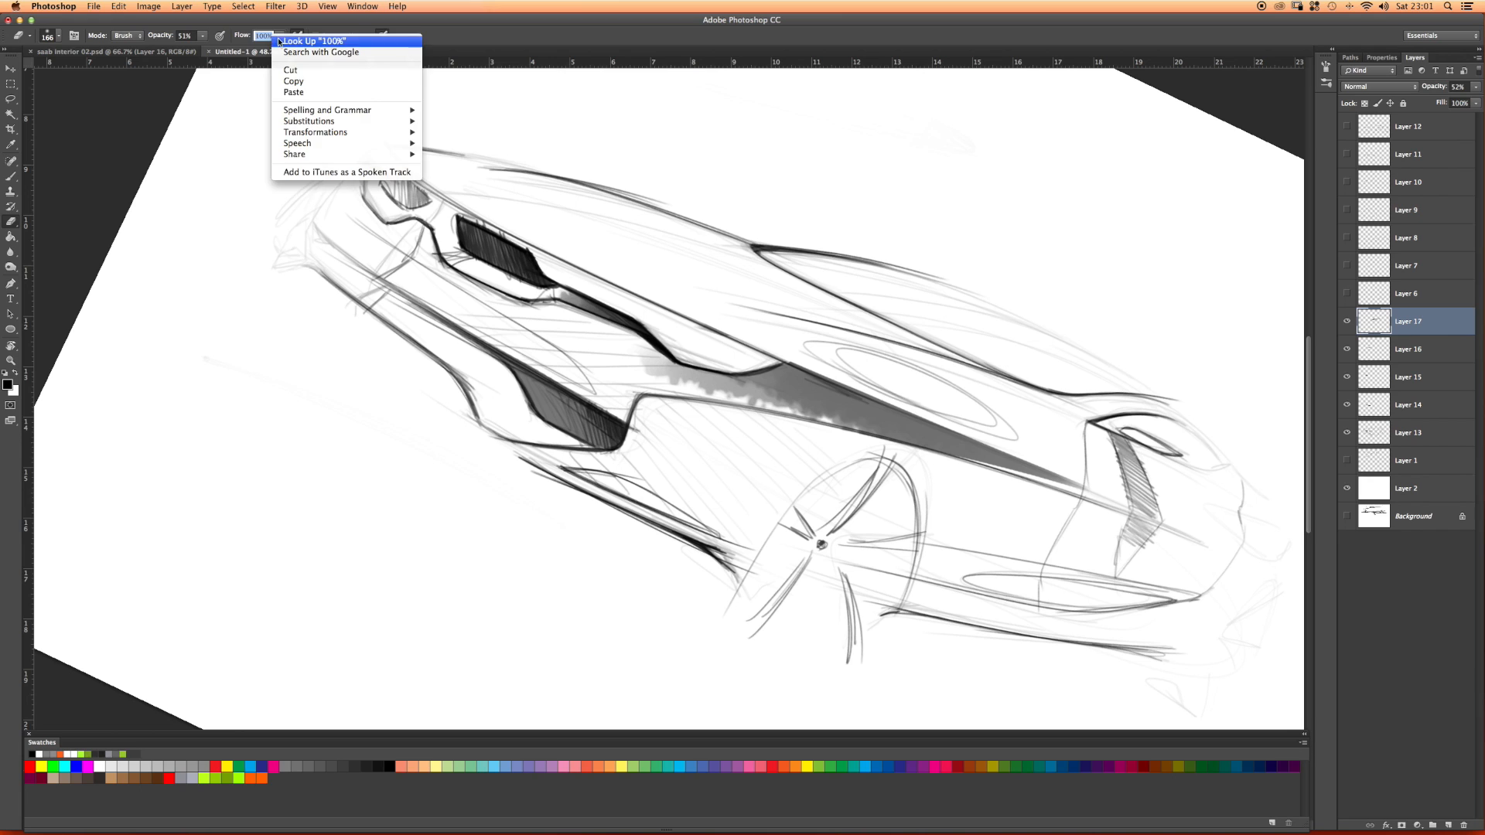
{"action": "left_click", "coordinate": [270, 41]}
{"action": "left_click", "coordinate": [278, 36]}
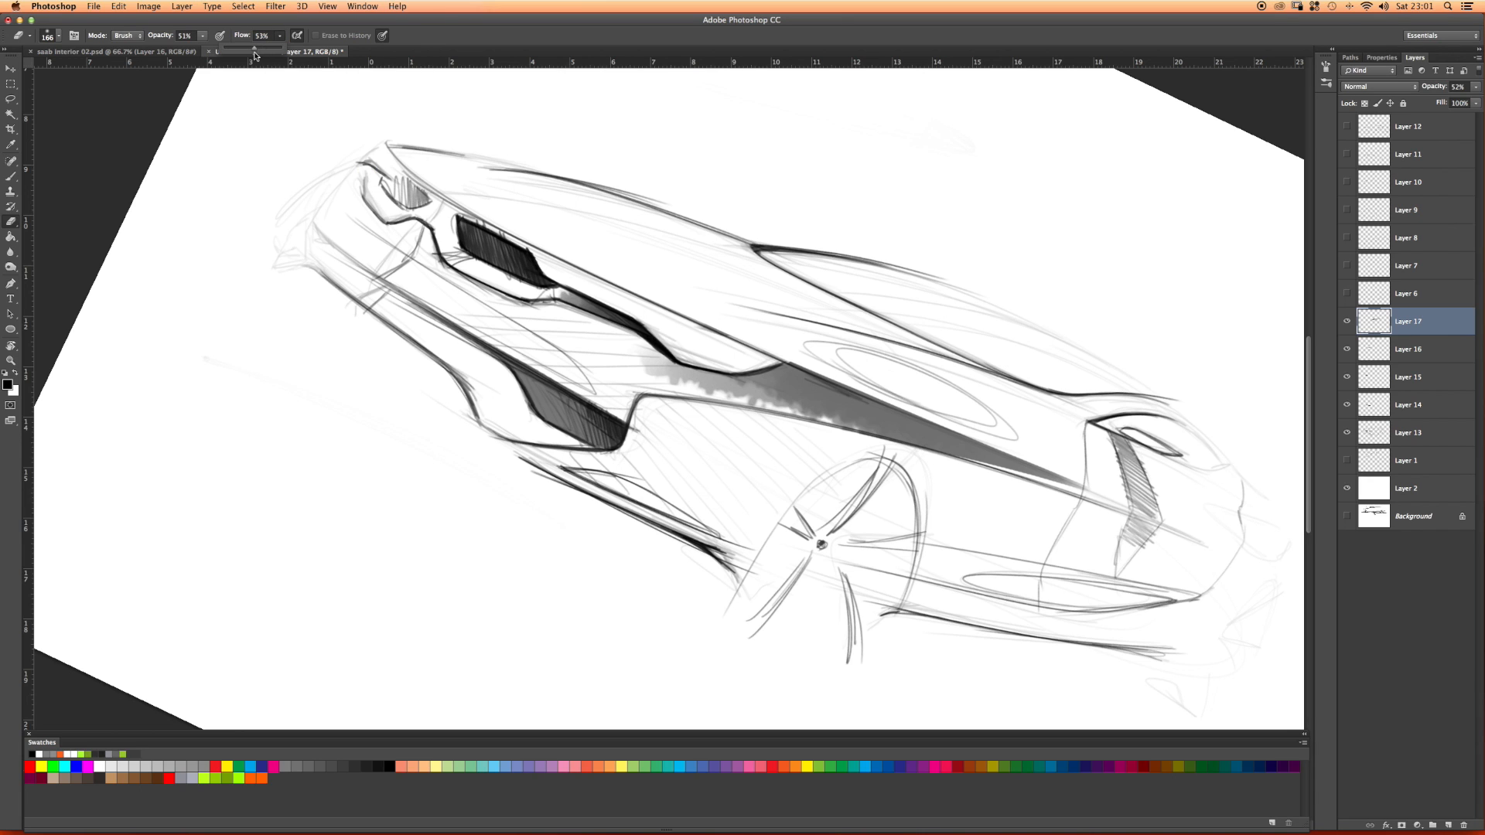
Step: Enlarge the Eraser and soften the shading of the fender wedge into a gradient
{"action": "key", "text": "bracketright"}
{"action": "key", "text": "bracketright"}
{"action": "key", "text": "bracketright"}
{"action": "key", "text": "bracketright"}
{"action": "key", "text": "bracketright"}
{"action": "key", "text": "bracketright"}
{"action": "key", "text": "bracketright"}
{"action": "key", "text": "bracketright"}
{"action": "mouse_move", "coordinate": [1092, 506]}
{"action": "left_mouse_down"}
{"action": "mouse_move", "coordinate": [767, 470]}
{"action": "mouse_move", "coordinate": [1101, 533]}
{"action": "mouse_move", "coordinate": [659, 424]}
{"action": "mouse_move", "coordinate": [667, 414]}
{"action": "mouse_move", "coordinate": [827, 495]}
{"action": "mouse_move", "coordinate": [773, 453]}
{"action": "mouse_move", "coordinate": [862, 394]}
{"action": "left_mouse_up"}
{"action": "key", "text": "r"}
{"action": "left_click_drag", "start_coordinate": [894, 332], "coordinate": [909, 414]}
Step: Paint dark shading between the lower intake and front wheel on a new layer and set its opacity to 45%
{"action": "key", "text": "b"}
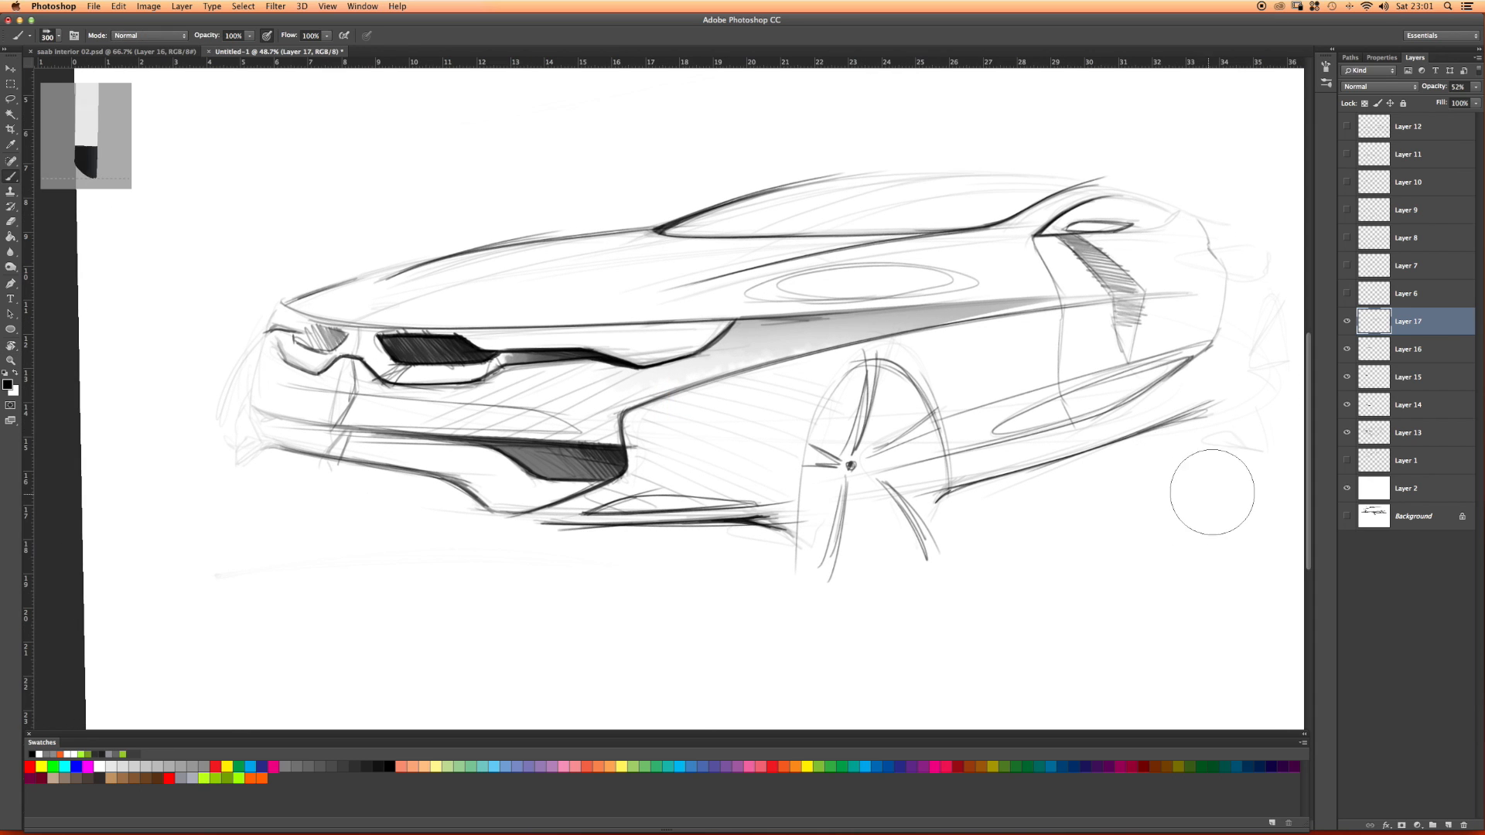
{"action": "key", "text": "super+alt+shift+n"}
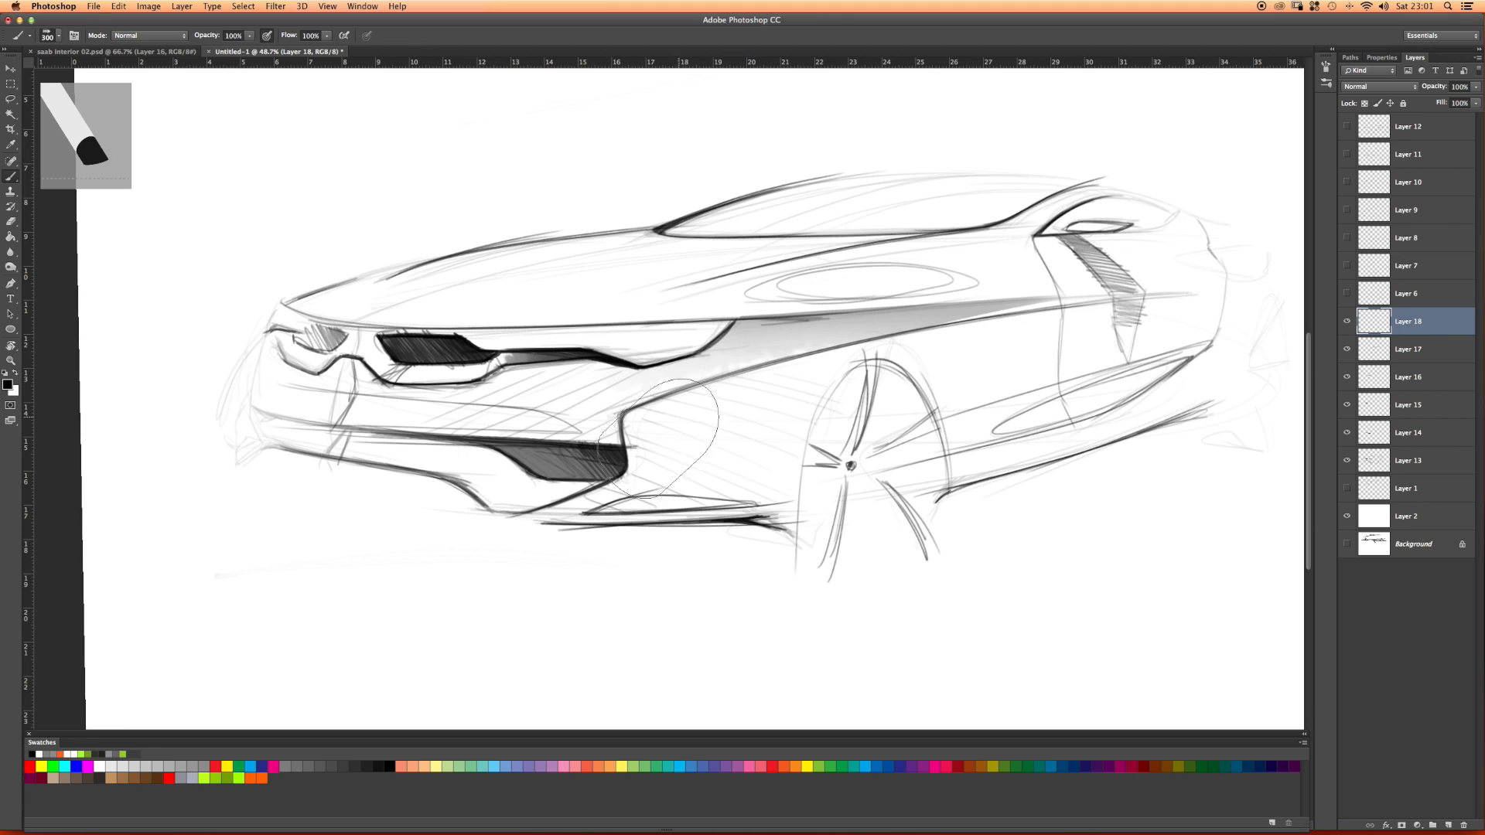
{"action": "mouse_move", "coordinate": [847, 464]}
{"action": "left_mouse_down"}
{"action": "mouse_move", "coordinate": [642, 442]}
{"action": "mouse_move", "coordinate": [773, 464]}
{"action": "mouse_move", "coordinate": [804, 449]}
{"action": "mouse_move", "coordinate": [611, 464]}
{"action": "mouse_move", "coordinate": [766, 456]}
{"action": "left_mouse_up"}
{"action": "mouse_move", "coordinate": [597, 489]}
{"action": "left_mouse_down"}
{"action": "mouse_move", "coordinate": [850, 464]}
{"action": "mouse_move", "coordinate": [611, 479]}
{"action": "mouse_move", "coordinate": [719, 433]}
{"action": "mouse_move", "coordinate": [646, 413]}
{"action": "mouse_move", "coordinate": [684, 438]}
{"action": "mouse_move", "coordinate": [619, 481]}
{"action": "left_mouse_up"}
{"action": "left_click_drag", "start_coordinate": [712, 445], "coordinate": [808, 434]}
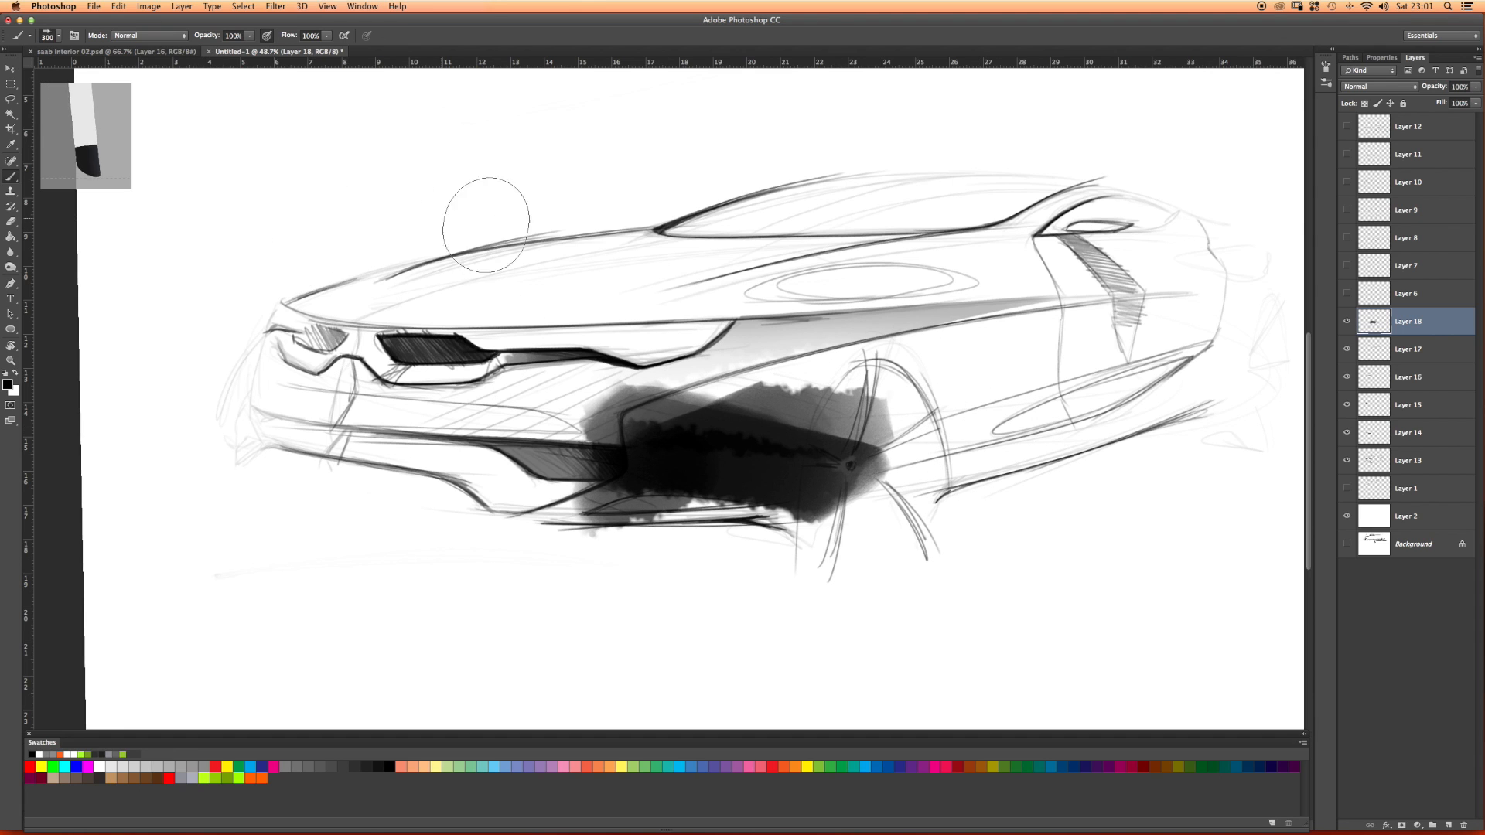
{"action": "left_click", "coordinate": [1475, 87]}
{"action": "left_click_drag", "start_coordinate": [1441, 101], "coordinate": [1437, 100]}
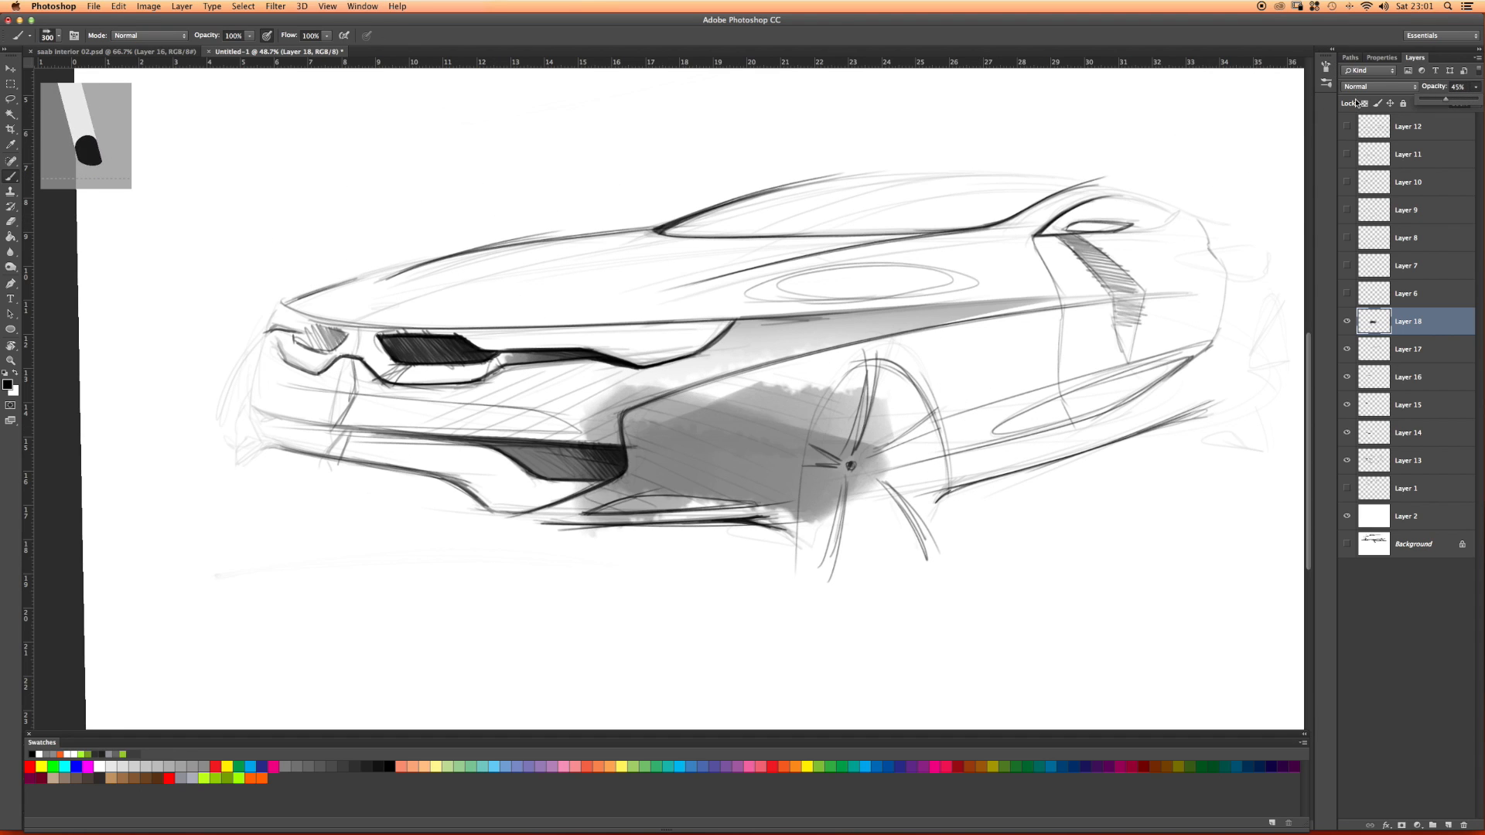
Step: Reduce the Eraser to size 90 and restore its opacity and flow to 100%
{"action": "key", "text": "e"}
{"action": "key", "text": "bracketleft"}
{"action": "key", "text": "bracketleft"}
{"action": "key", "text": "bracketleft"}
{"action": "key", "text": "bracketleft"}
{"action": "key", "text": "bracketleft"}
{"action": "key", "text": "bracketleft"}
{"action": "key", "text": "bracketleft"}
{"action": "key", "text": "bracketleft"}
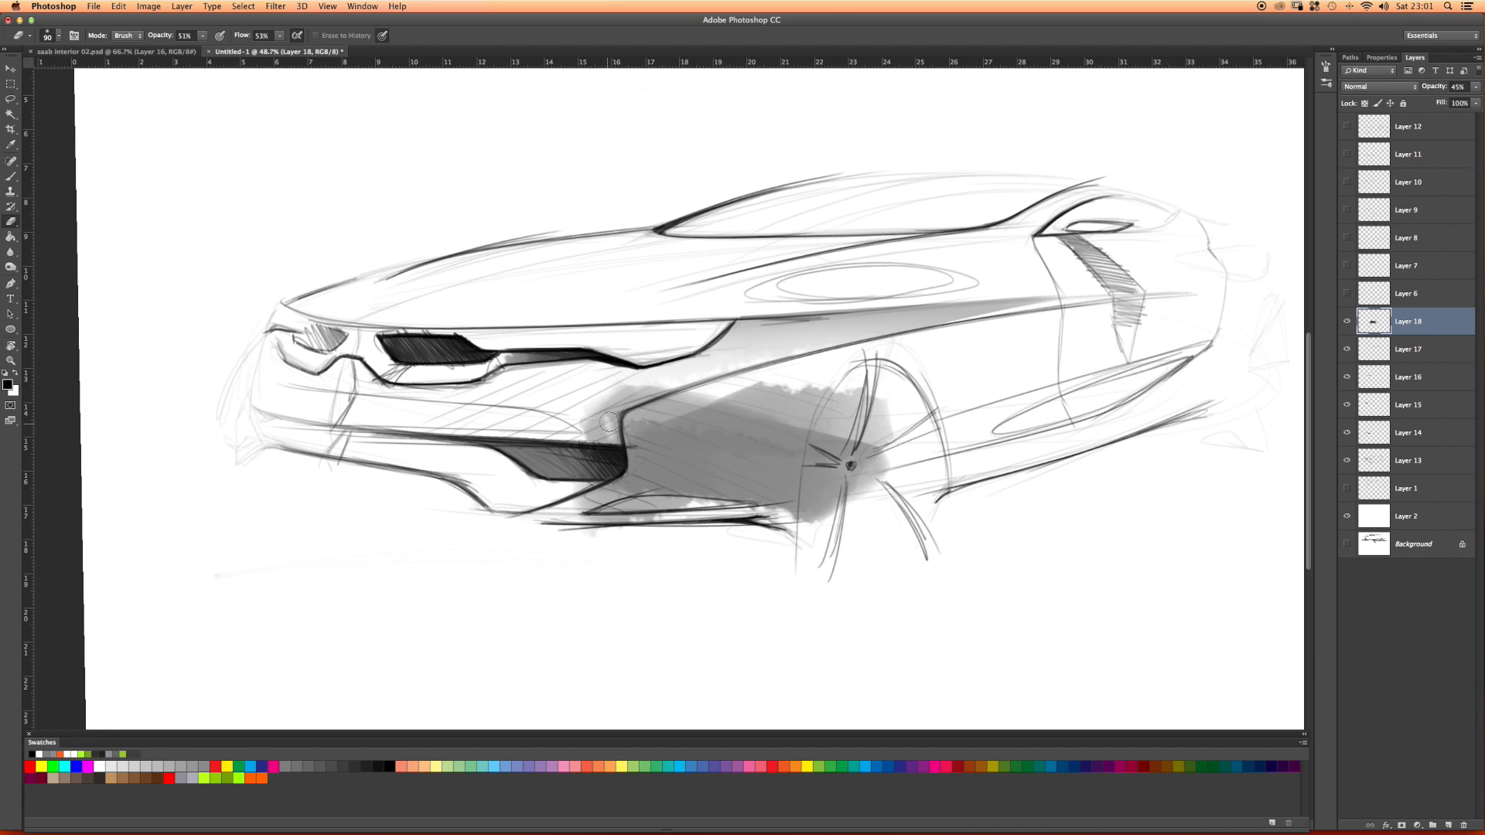
{"action": "left_click_drag", "start_coordinate": [606, 418], "coordinate": [601, 471]}
{"action": "left_click_drag", "start_coordinate": [203, 36], "coordinate": [314, 52]}
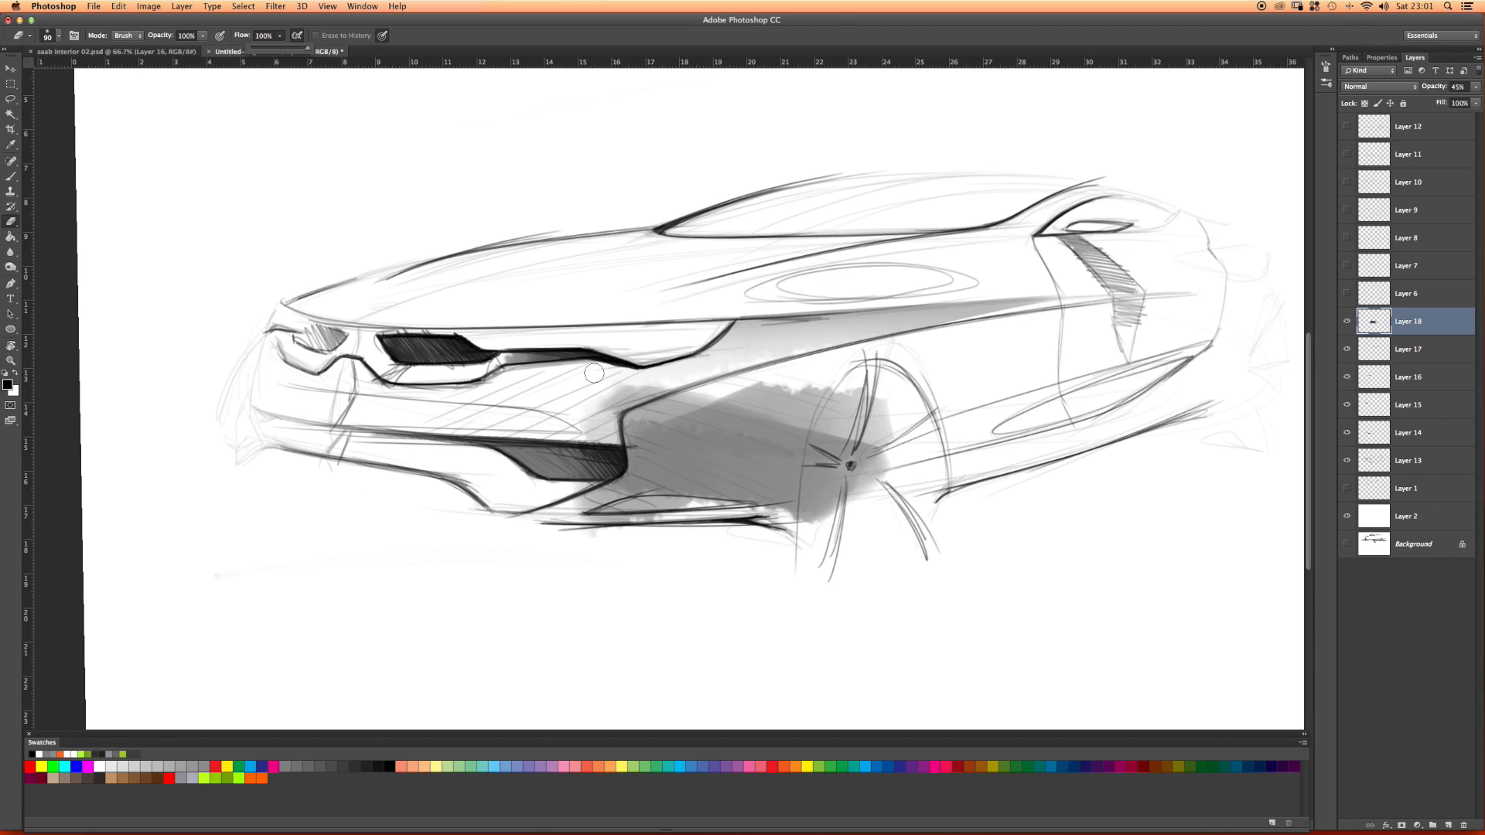
Step: Erase the Layer 18 shading spilling past the intake corner and over the lower lip of the bumper
{"action": "mouse_move", "coordinate": [624, 400]}
{"action": "left_mouse_down"}
{"action": "mouse_move", "coordinate": [613, 450]}
{"action": "mouse_move", "coordinate": [585, 432]}
{"action": "left_mouse_up"}
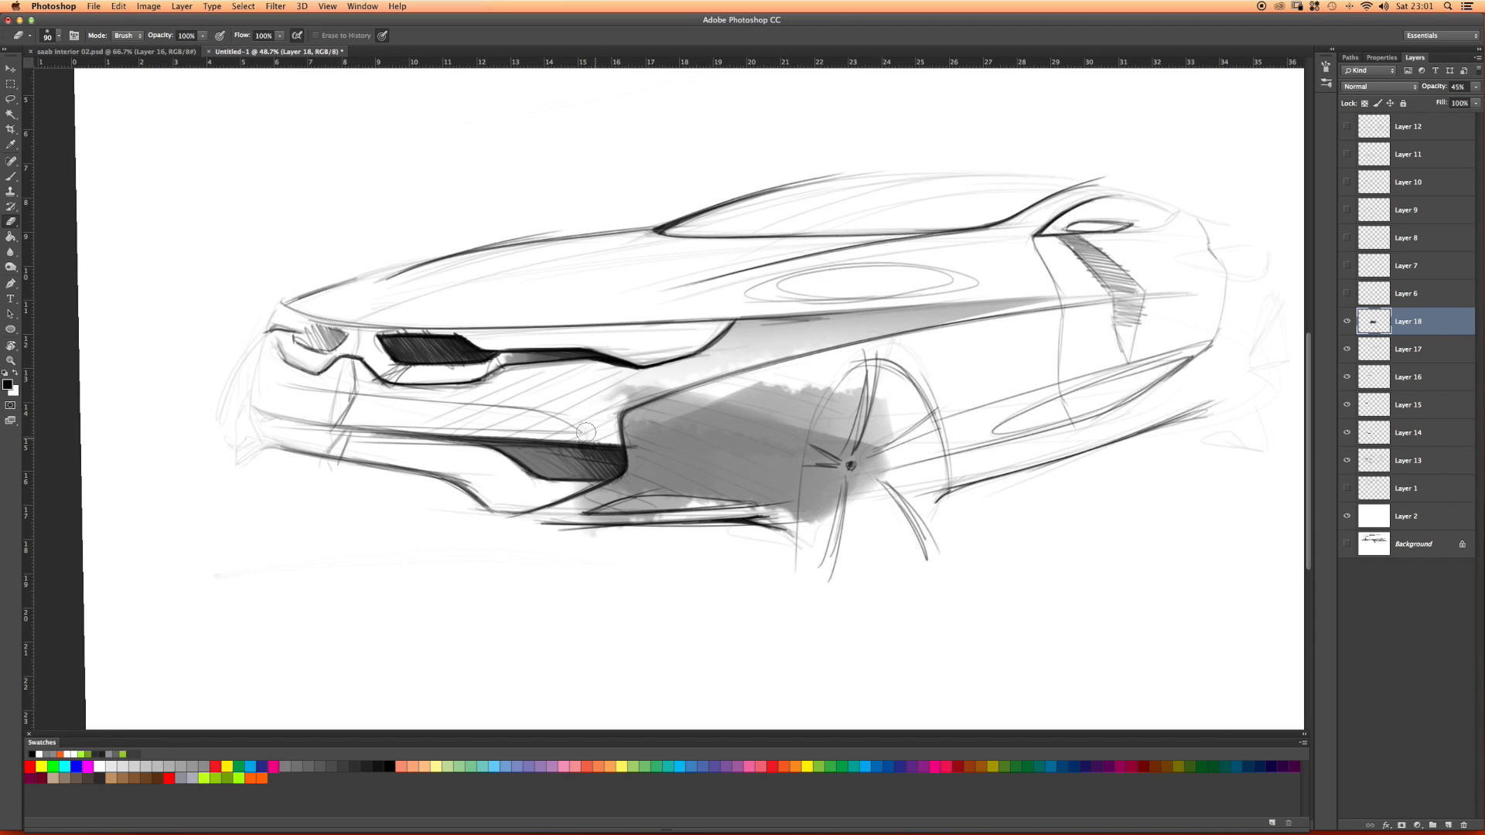
{"action": "mouse_move", "coordinate": [615, 384]}
{"action": "left_mouse_down"}
{"action": "mouse_move", "coordinate": [615, 399]}
{"action": "mouse_move", "coordinate": [651, 385]}
{"action": "left_mouse_up"}
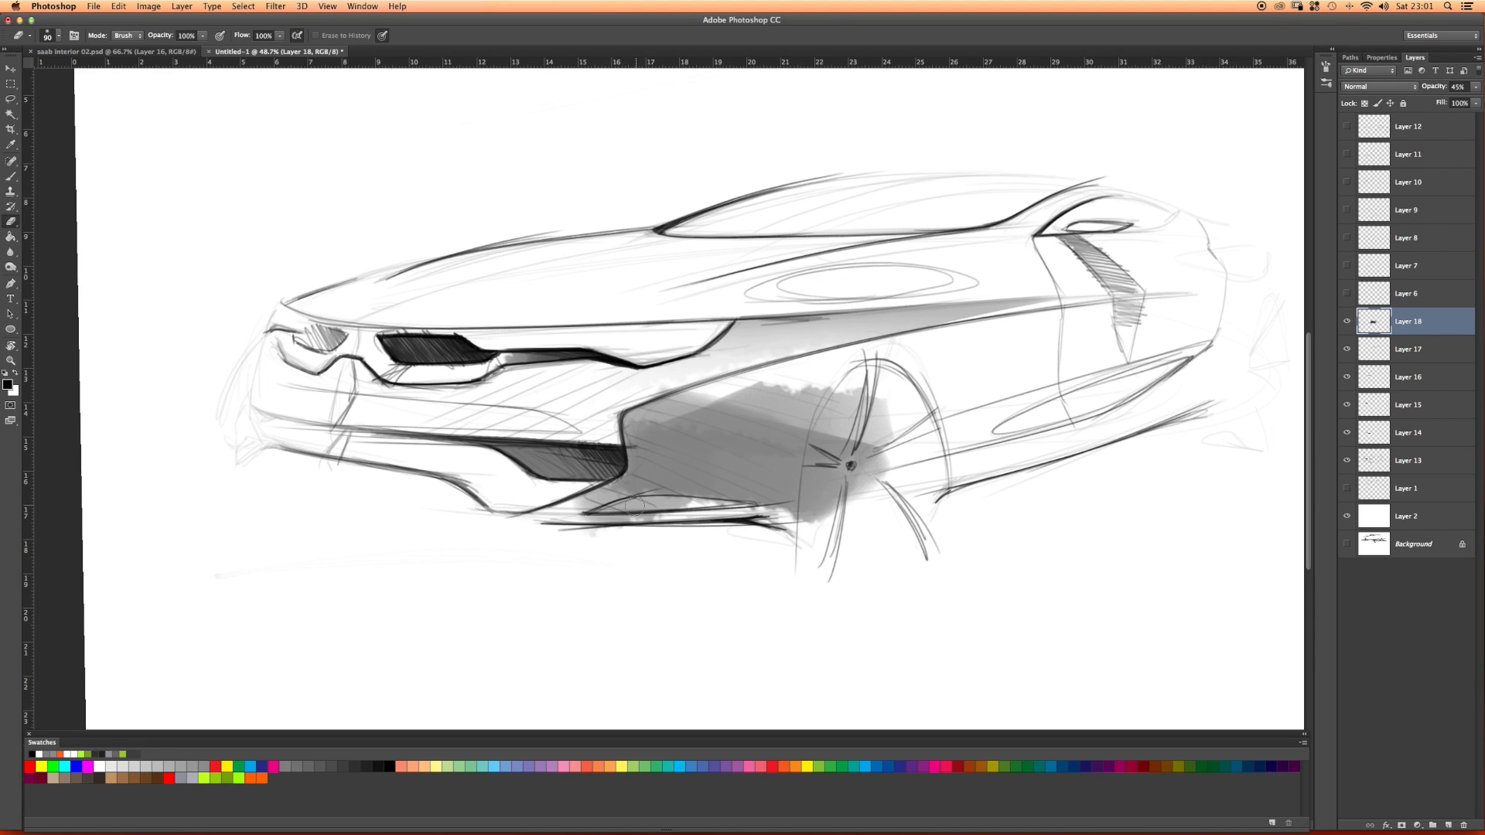
{"action": "left_click_drag", "start_coordinate": [635, 504], "coordinate": [684, 502]}
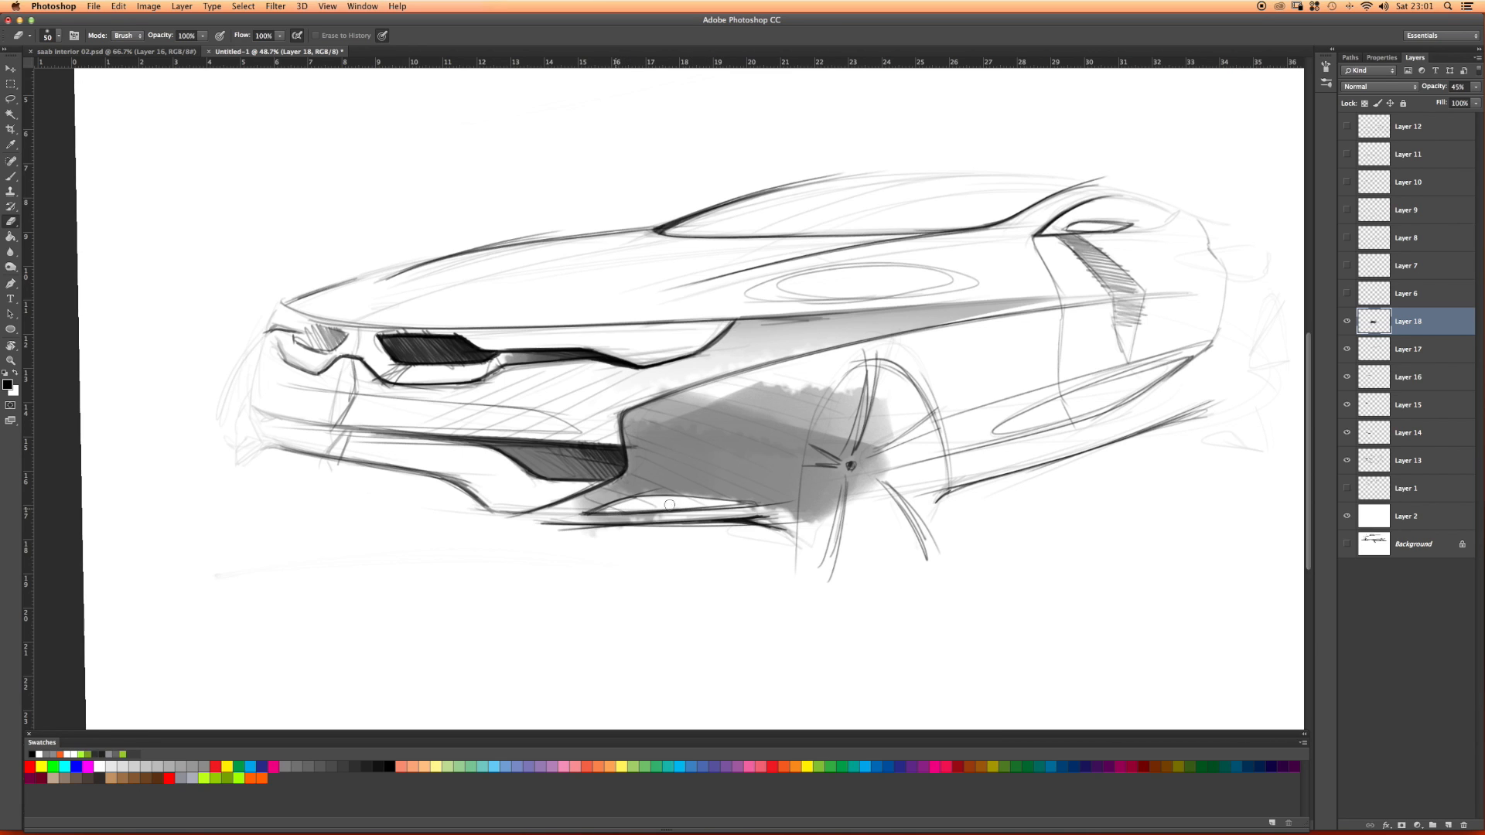
Step: Enlarge the Eraser and remove the Layer 18 shading from the front wheel and beyond the bumper side's edges
{"action": "key", "text": "r"}
{"action": "mouse_move", "coordinate": [657, 294]}
{"action": "left_mouse_down"}
{"action": "mouse_move", "coordinate": [749, 268]}
{"action": "mouse_move", "coordinate": [772, 284]}
{"action": "left_mouse_up"}
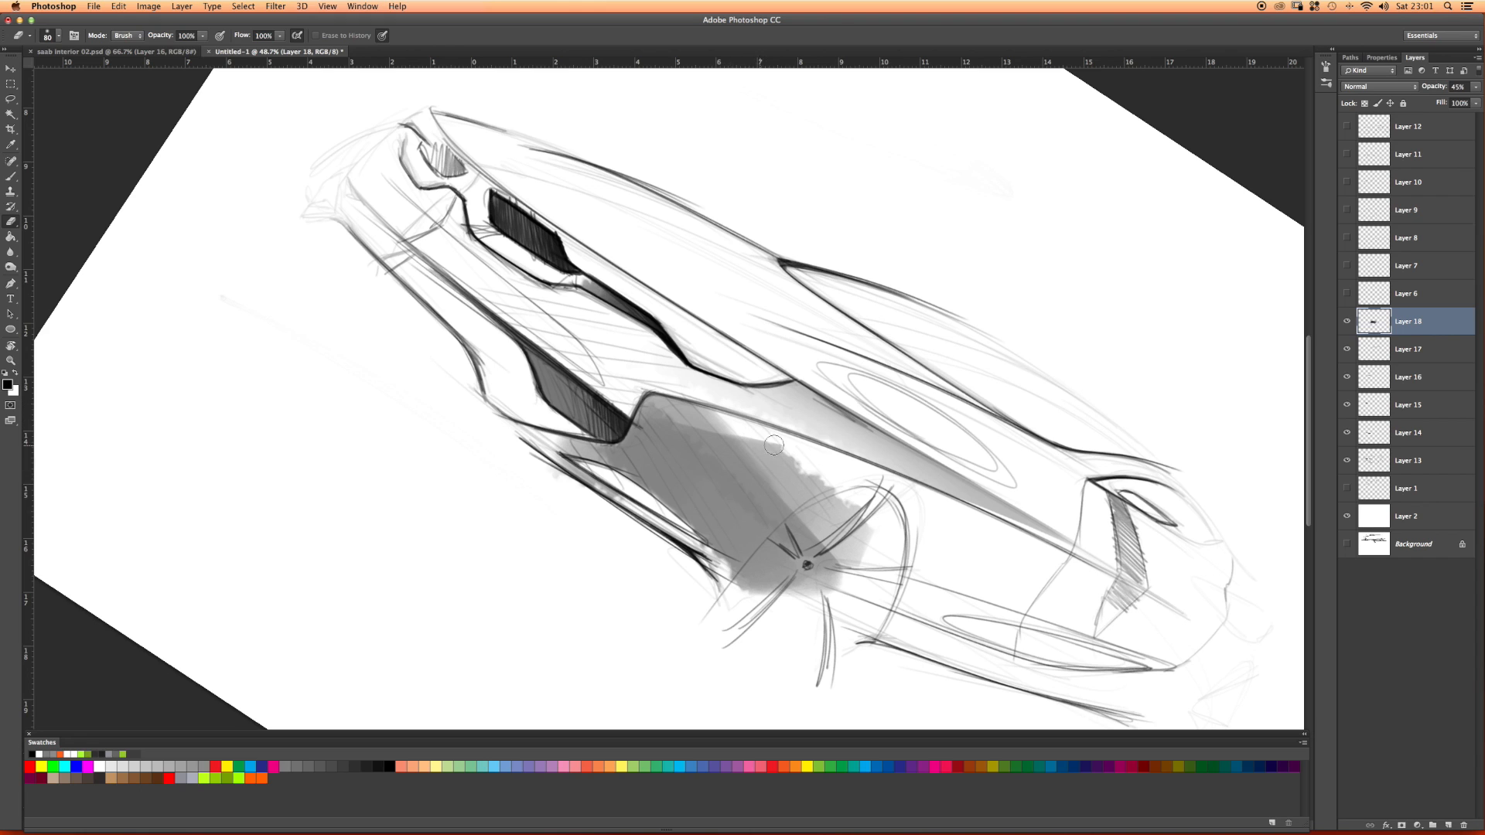
{"action": "key", "text": "bracketright"}
{"action": "key", "text": "bracketright"}
{"action": "key", "text": "bracketright"}
{"action": "left_click_drag", "start_coordinate": [897, 536], "coordinate": [752, 356]}
{"action": "mouse_move", "coordinate": [898, 573]}
{"action": "left_mouse_down"}
{"action": "mouse_move", "coordinate": [737, 345]}
{"action": "mouse_move", "coordinate": [850, 534]}
{"action": "mouse_move", "coordinate": [774, 638]}
{"action": "mouse_move", "coordinate": [828, 541]}
{"action": "mouse_move", "coordinate": [734, 621]}
{"action": "mouse_move", "coordinate": [526, 471]}
{"action": "mouse_move", "coordinate": [576, 480]}
{"action": "left_mouse_up"}
Step: Lower the size 500 soft Eraser's opacity and flow and fade the upper part of the bumper side shading
{"action": "right_click", "coordinate": [648, 298]}
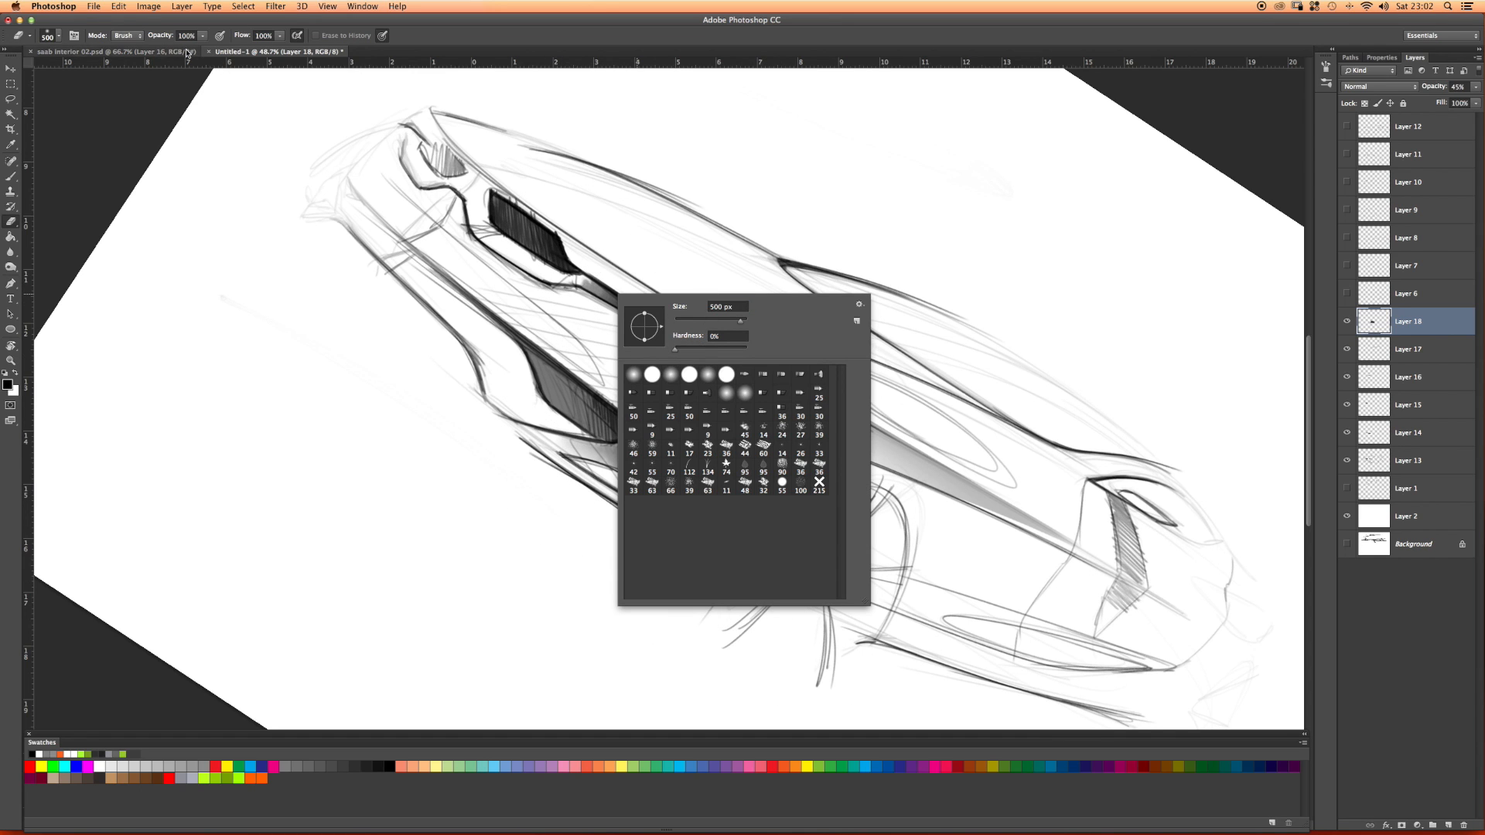
{"action": "left_click_drag", "start_coordinate": [201, 38], "coordinate": [179, 52]}
{"action": "mouse_move", "coordinate": [279, 36]}
{"action": "left_mouse_down"}
{"action": "mouse_move", "coordinate": [286, 50]}
{"action": "mouse_move", "coordinate": [255, 49]}
{"action": "left_mouse_up"}
{"action": "left_click_drag", "start_coordinate": [659, 348], "coordinate": [820, 511]}
{"action": "left_click_drag", "start_coordinate": [648, 382], "coordinate": [884, 571]}
{"action": "left_click_drag", "start_coordinate": [634, 366], "coordinate": [861, 529]}
{"action": "key", "text": "r"}
{"action": "left_click_drag", "start_coordinate": [763, 257], "coordinate": [709, 364]}
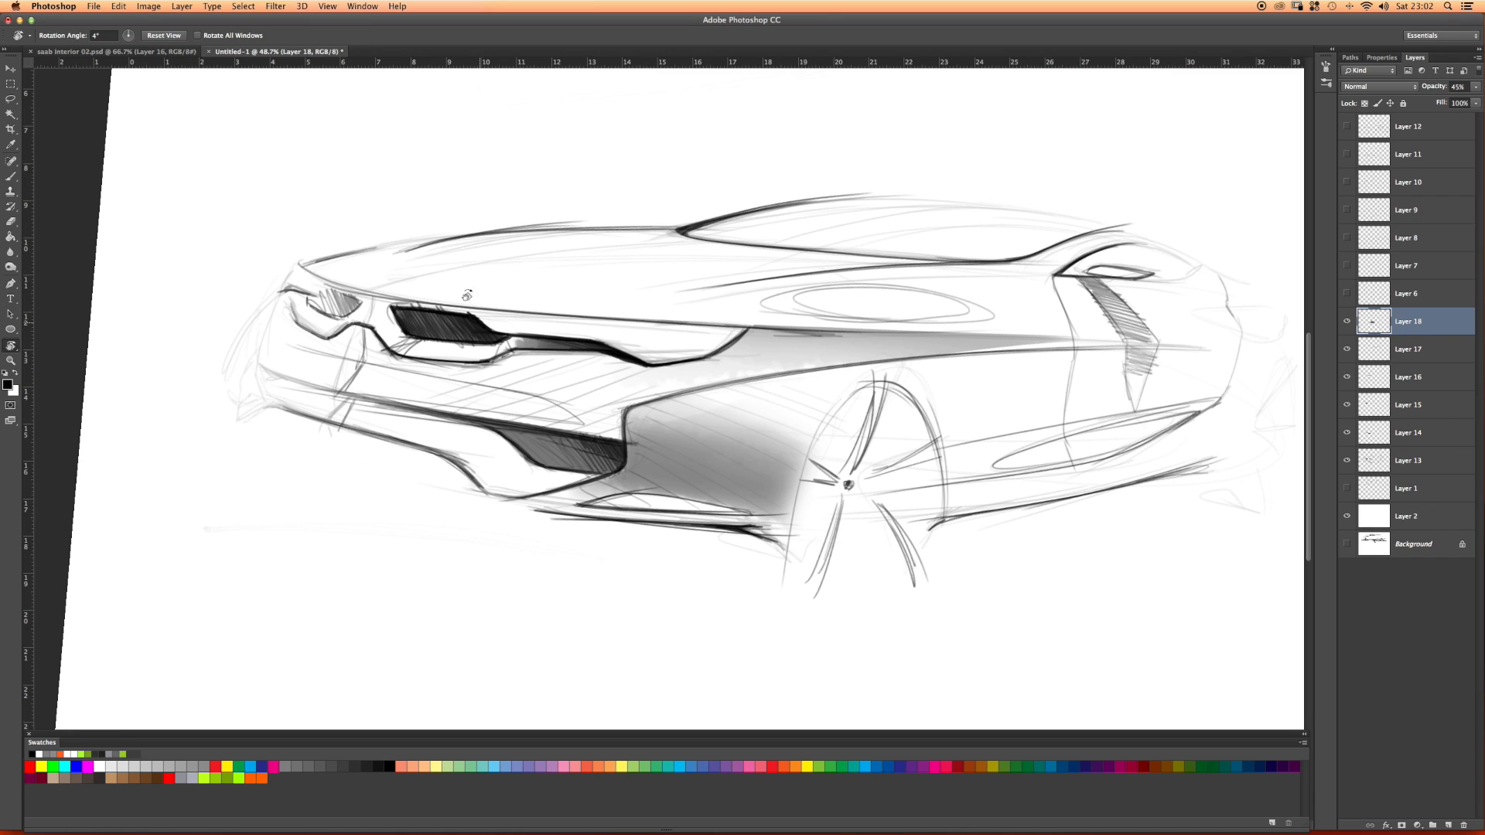
Step: Paint dark shading over the upper body side below the side window on a new layer
{"action": "key", "text": "b"}
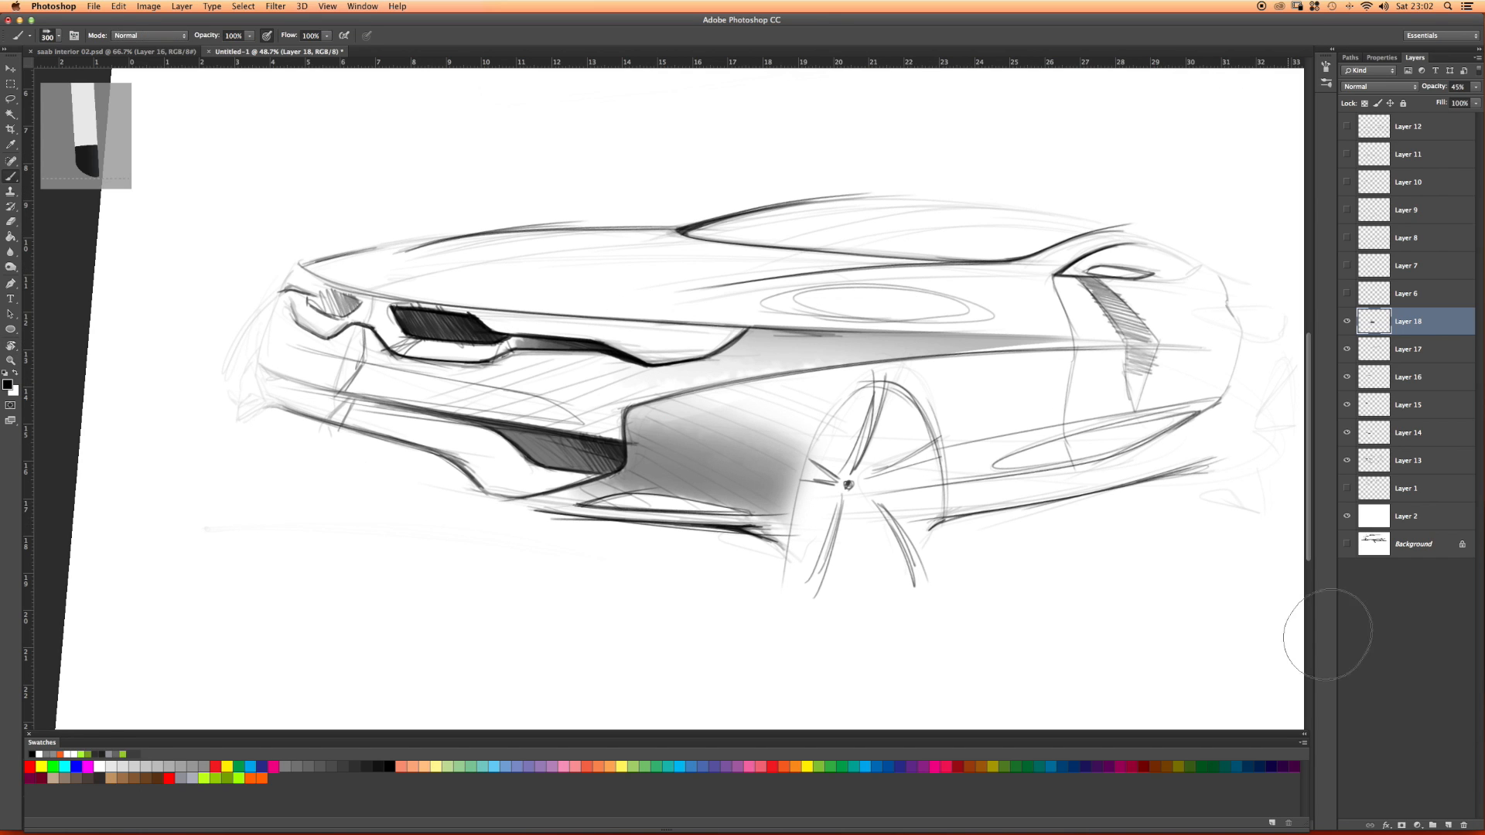
{"action": "left_click", "coordinate": [1448, 826]}
{"action": "key", "text": "r"}
{"action": "mouse_move", "coordinate": [720, 223]}
{"action": "left_mouse_down"}
{"action": "mouse_move", "coordinate": [825, 225]}
{"action": "mouse_move", "coordinate": [771, 227]}
{"action": "left_mouse_up"}
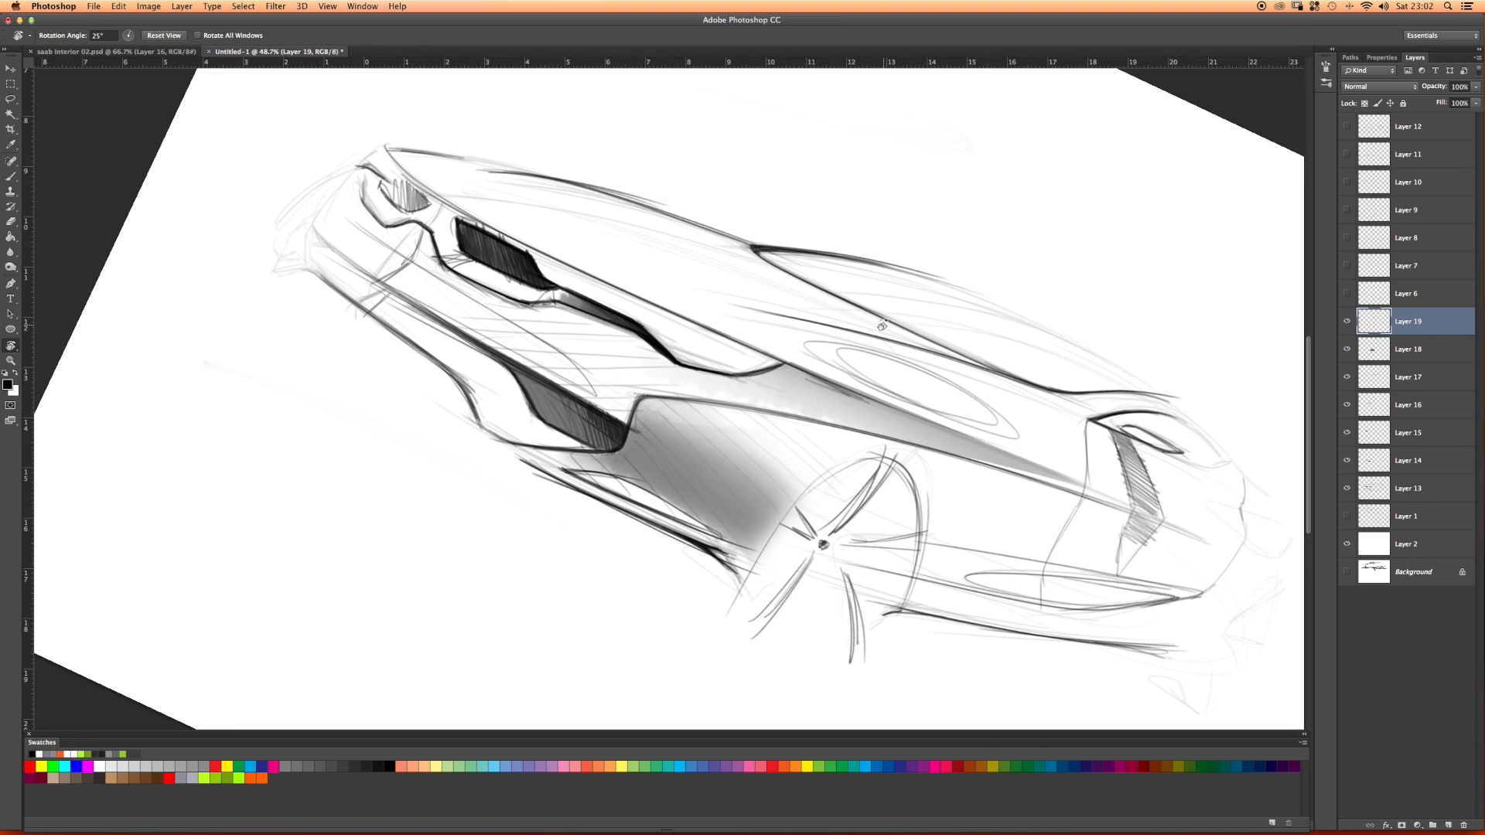
{"action": "key", "text": "b"}
{"action": "mouse_move", "coordinate": [820, 320]}
{"action": "left_mouse_down"}
{"action": "mouse_move", "coordinate": [1003, 398]}
{"action": "mouse_move", "coordinate": [866, 309]}
{"action": "mouse_move", "coordinate": [1037, 387]}
{"action": "left_mouse_up"}
{"action": "left_click_drag", "start_coordinate": [913, 352], "coordinate": [941, 361]}
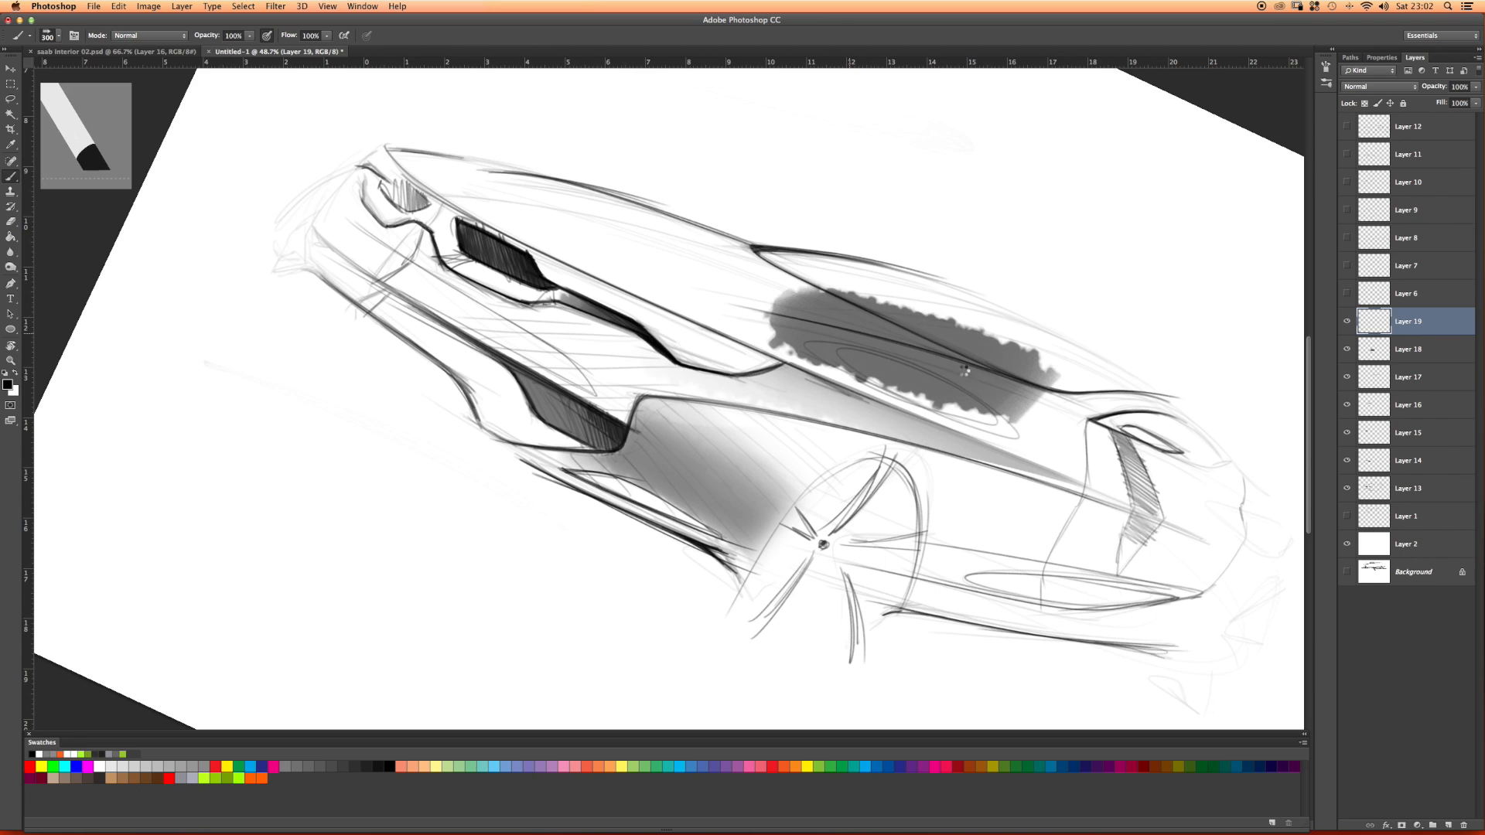
Step: Darken the rear part of the shading below the side window and lower Layer 19's opacity to 54%
{"action": "mouse_move", "coordinate": [781, 320]}
{"action": "left_mouse_down"}
{"action": "mouse_move", "coordinate": [1036, 379]}
{"action": "mouse_move", "coordinate": [874, 325]}
{"action": "mouse_move", "coordinate": [740, 311]}
{"action": "left_mouse_up"}
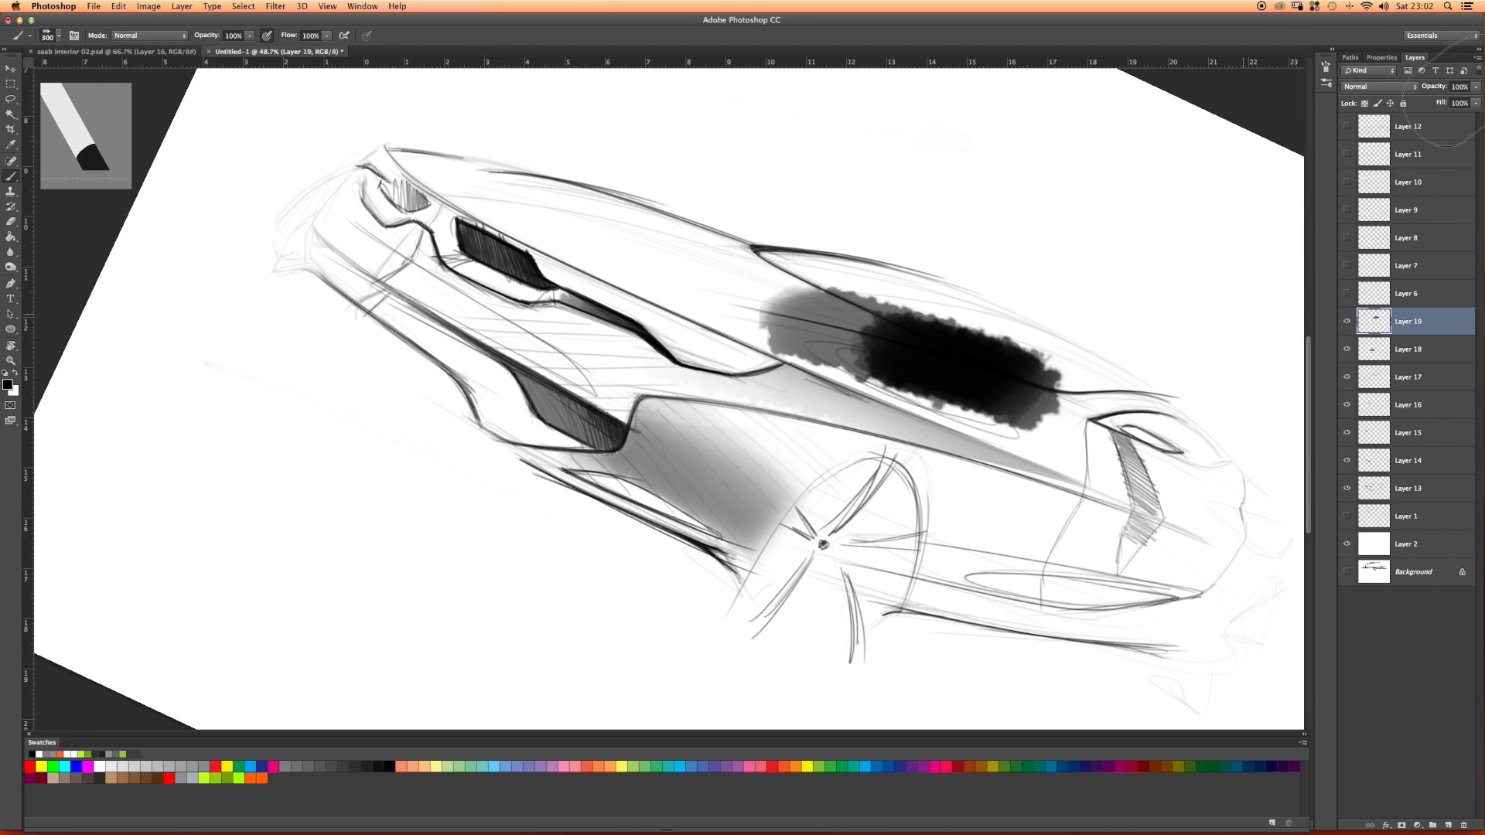
{"action": "key", "text": "e"}
{"action": "left_click", "coordinate": [1475, 86]}
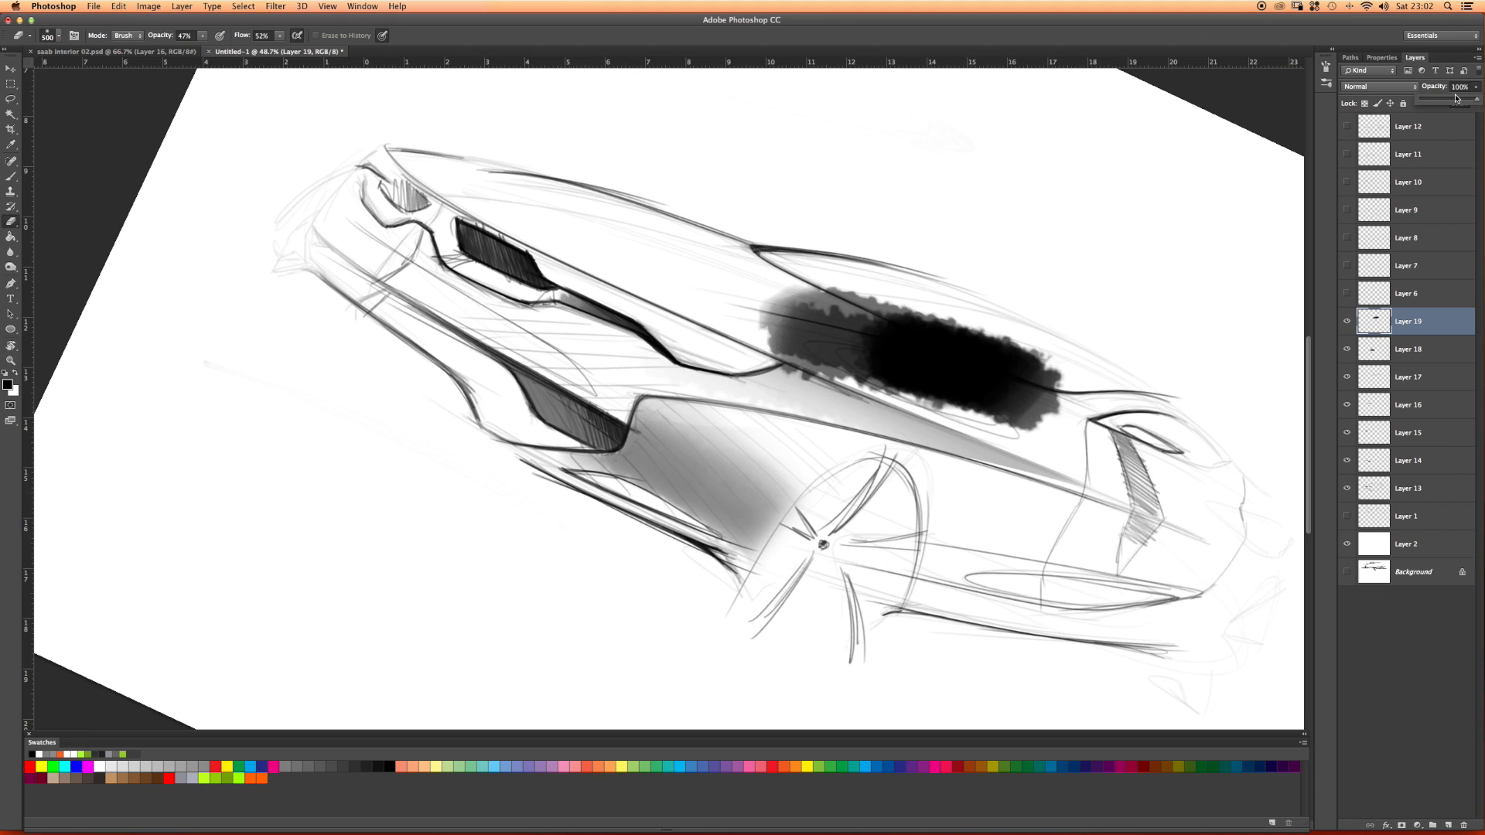
{"action": "left_click_drag", "start_coordinate": [1458, 97], "coordinate": [1448, 98]}
Step: Set the Eraser to 47 px with 100% hardness and erase the Layer 19 shading along the crease below the window line
{"action": "right_click", "coordinate": [615, 311]}
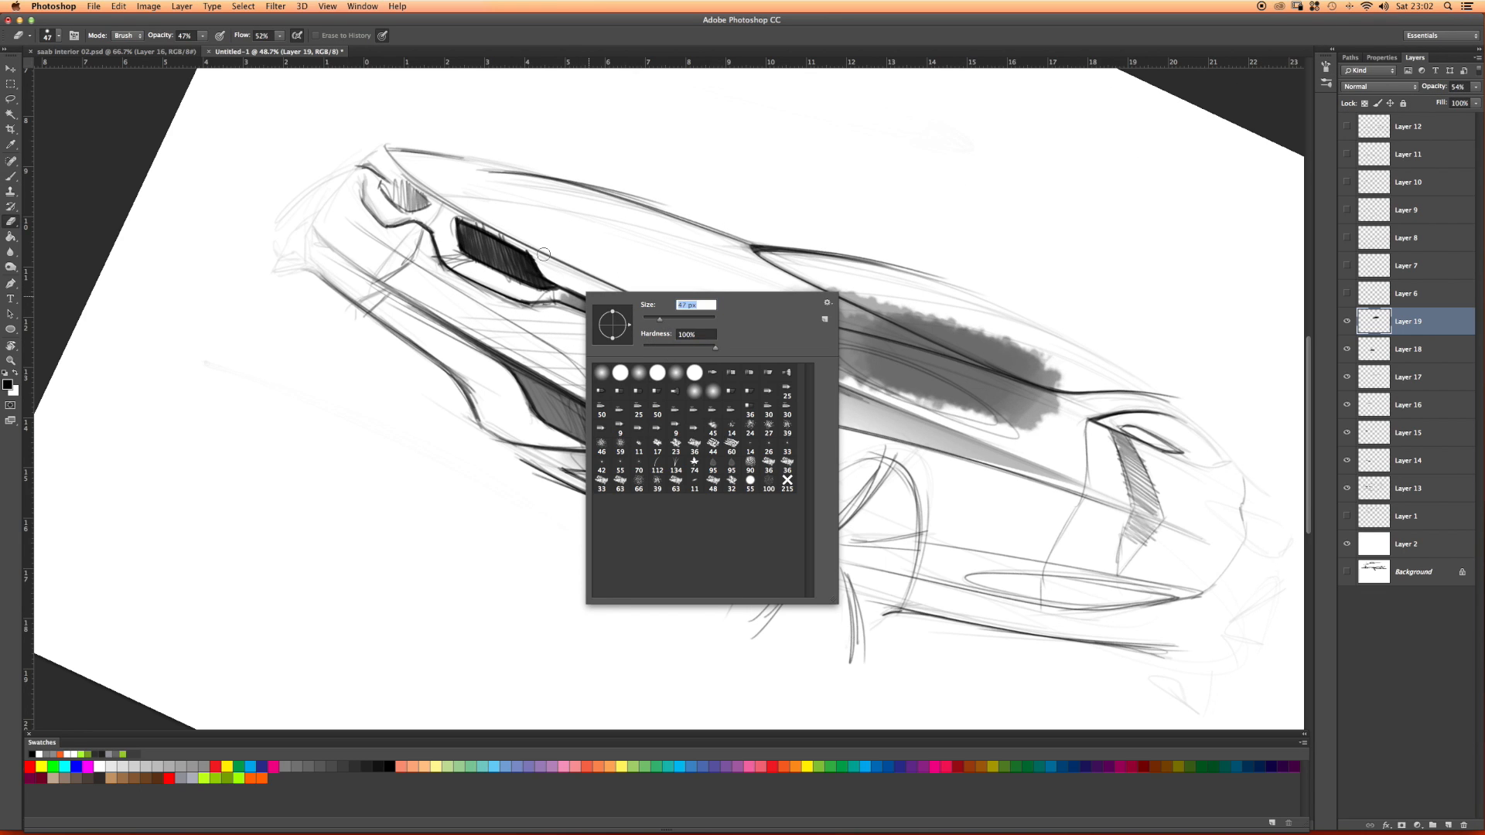
{"action": "key", "text": "Return"}
{"action": "right_click", "coordinate": [997, 372]}
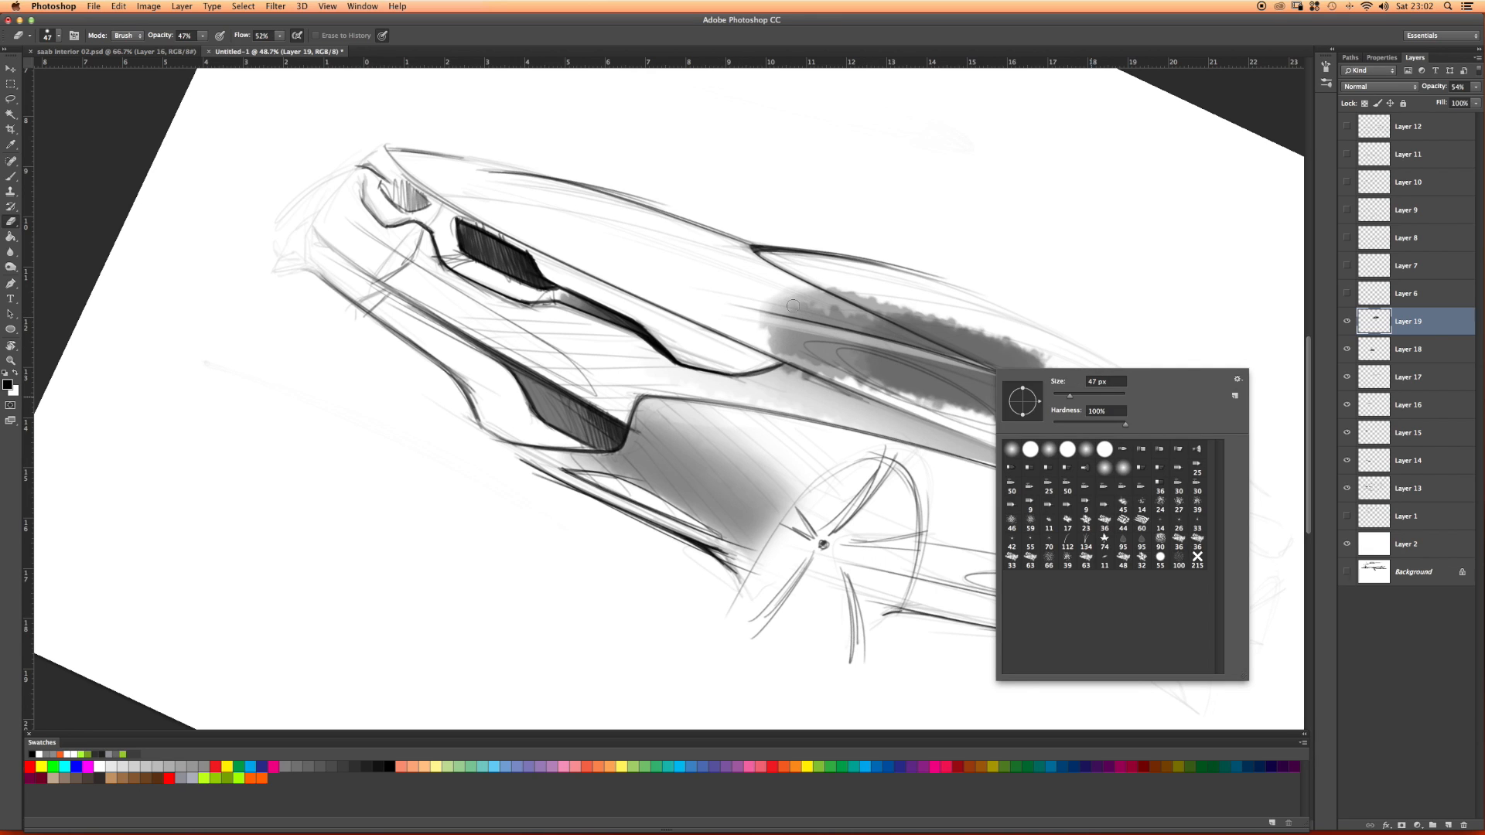
{"action": "key", "text": "Return"}
{"action": "left_click_drag", "start_coordinate": [747, 314], "coordinate": [976, 359]}
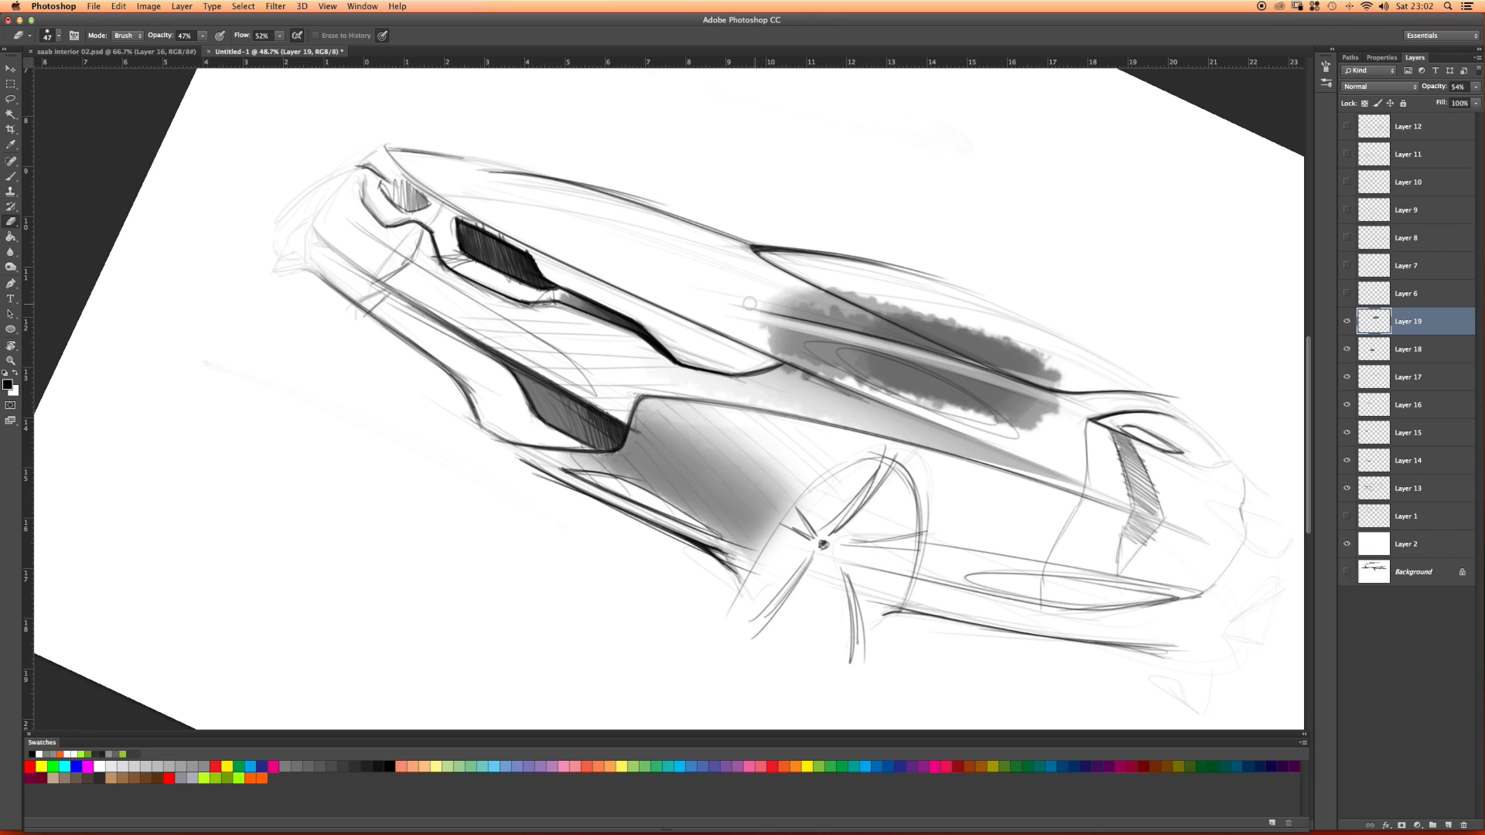
{"action": "key", "text": "super+z"}
{"action": "key", "text": "super+z"}
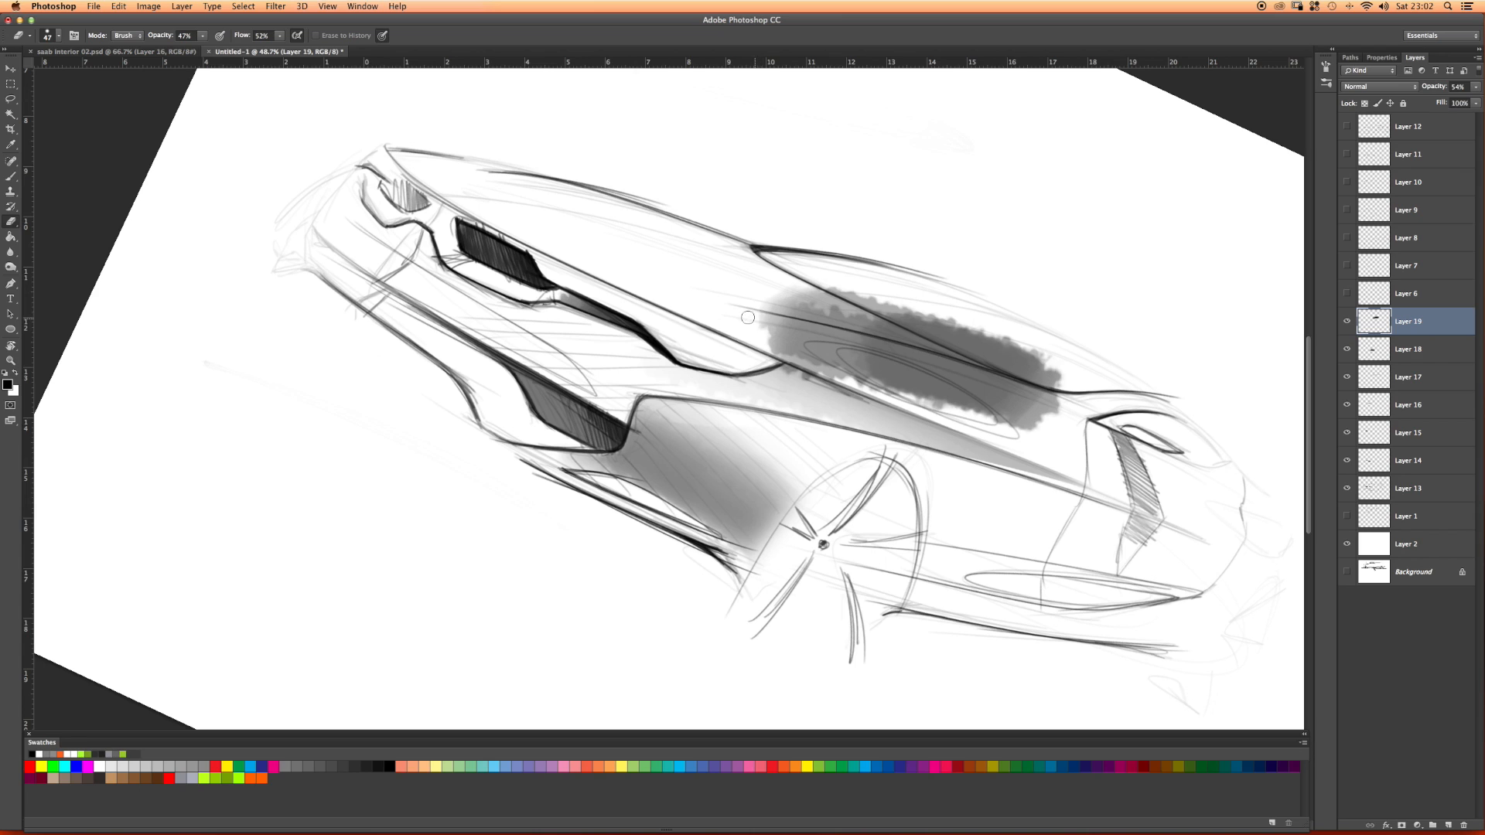
{"action": "left_click_drag", "start_coordinate": [747, 317], "coordinate": [1205, 441]}
{"action": "left_click_drag", "start_coordinate": [754, 314], "coordinate": [1120, 410]}
{"action": "left_click_drag", "start_coordinate": [752, 318], "coordinate": [1170, 435]}
{"action": "left_click_drag", "start_coordinate": [789, 332], "coordinate": [1155, 425]}
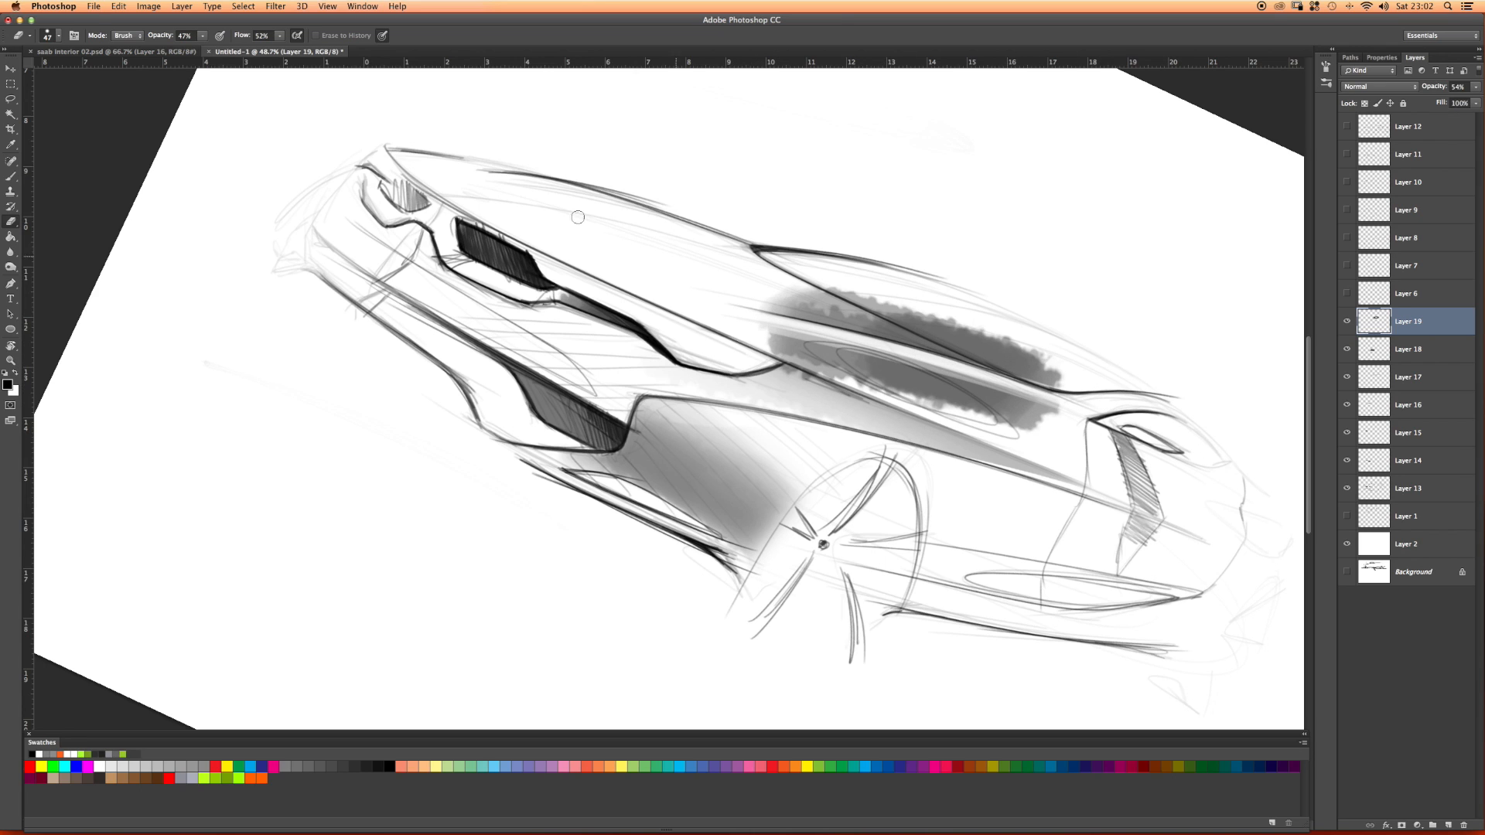
Step: Raise the Eraser's opacity and flow to 100% and remove the Layer 19 shading below the crease and above the window line
{"action": "left_click", "coordinate": [204, 37]}
{"action": "left_click_drag", "start_coordinate": [280, 39], "coordinate": [313, 49]}
{"action": "mouse_move", "coordinate": [875, 395]}
{"action": "left_mouse_down"}
{"action": "mouse_move", "coordinate": [875, 372]}
{"action": "mouse_move", "coordinate": [1071, 439]}
{"action": "left_mouse_up"}
{"action": "left_click_drag", "start_coordinate": [645, 306], "coordinate": [1093, 444]}
{"action": "mouse_move", "coordinate": [851, 267]}
{"action": "left_mouse_down"}
{"action": "mouse_move", "coordinate": [1058, 369]}
{"action": "mouse_move", "coordinate": [815, 255]}
{"action": "mouse_move", "coordinate": [1075, 376]}
{"action": "left_mouse_up"}
Step: Lower the Eraser's opacity to 48% and flow to 37%, enlarge it to 600 px and fade the front end of the remaining Layer 19 shading
{"action": "right_click", "coordinate": [229, 135]}
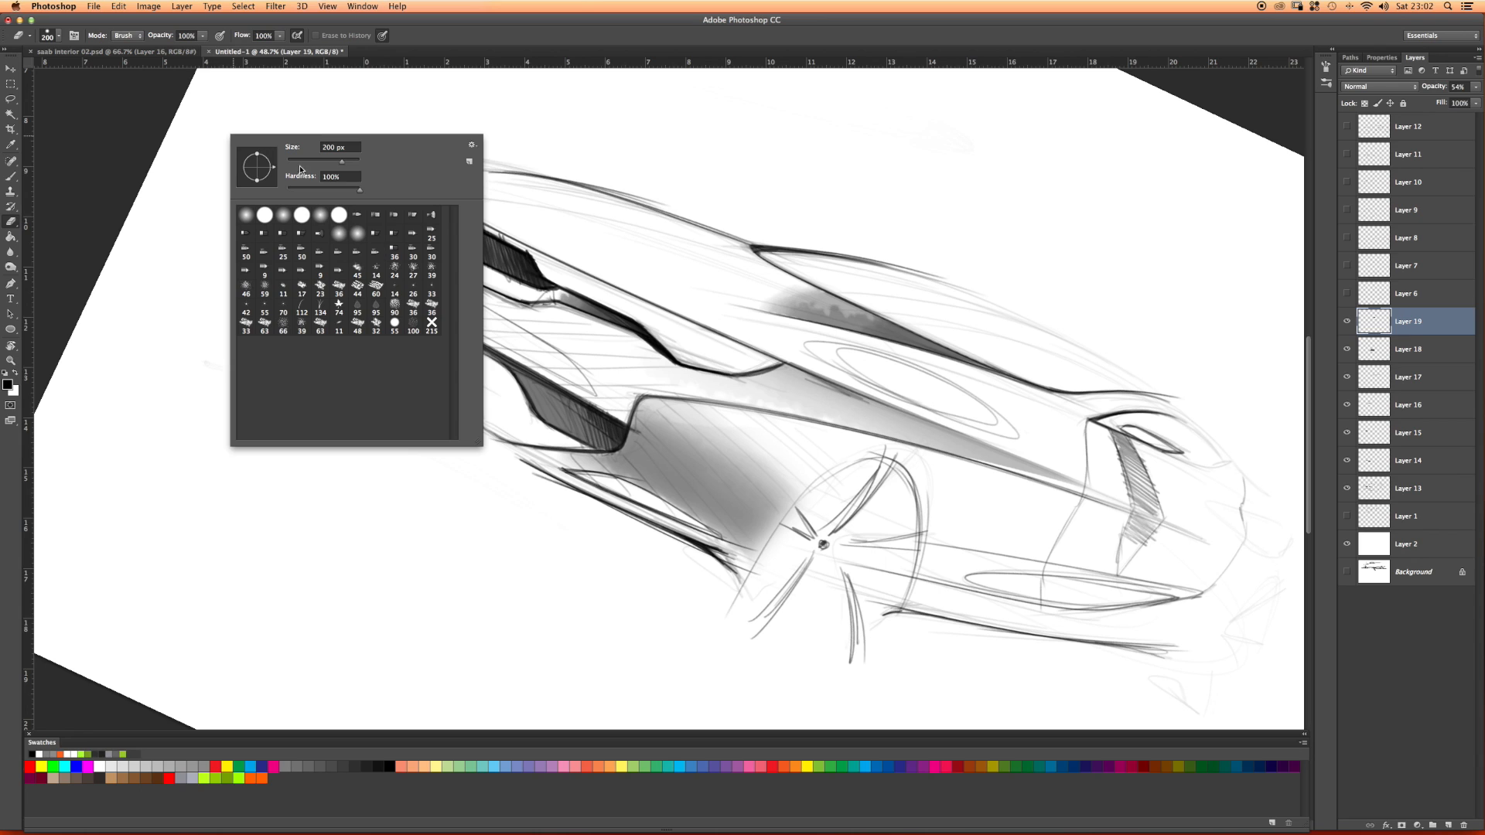
{"action": "key", "text": "Return"}
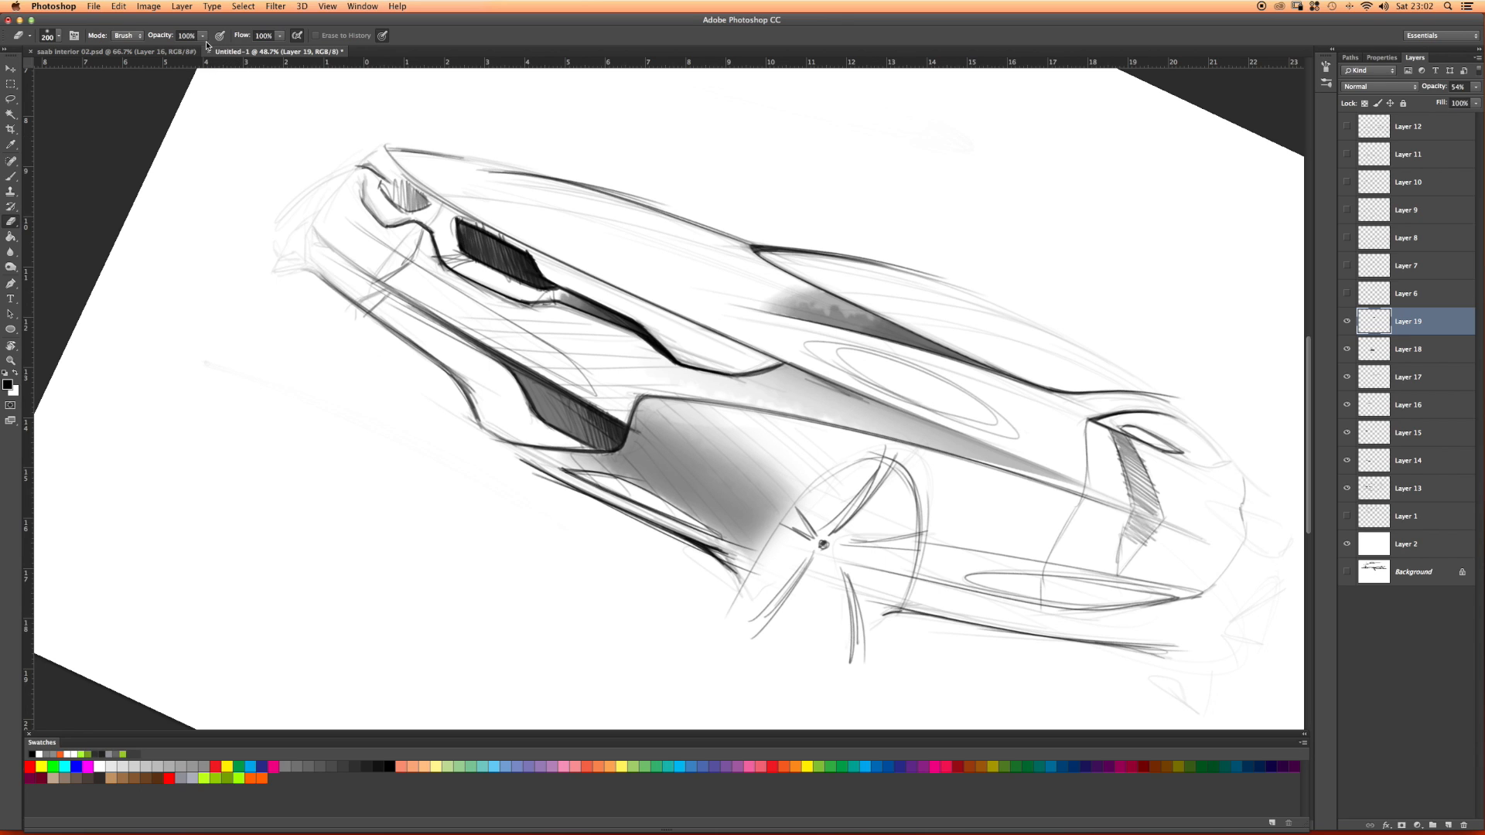
{"action": "left_click_drag", "start_coordinate": [206, 39], "coordinate": [175, 51]}
{"action": "left_click", "coordinate": [279, 36]}
{"action": "left_click", "coordinate": [695, 253]}
{"action": "key", "text": "]"}
{"action": "key", "text": "]"}
{"action": "key", "text": "]"}
{"action": "key", "text": "]"}
{"action": "mouse_move", "coordinate": [861, 268]}
{"action": "left_mouse_down"}
{"action": "mouse_move", "coordinate": [685, 267]}
{"action": "mouse_move", "coordinate": [961, 248]}
{"action": "mouse_move", "coordinate": [706, 202]}
{"action": "mouse_move", "coordinate": [938, 249]}
{"action": "mouse_move", "coordinate": [591, 262]}
{"action": "mouse_move", "coordinate": [649, 249]}
{"action": "mouse_move", "coordinate": [949, 283]}
{"action": "mouse_move", "coordinate": [657, 225]}
{"action": "mouse_move", "coordinate": [600, 186]}
{"action": "mouse_move", "coordinate": [556, 189]}
{"action": "mouse_move", "coordinate": [611, 216]}
{"action": "left_mouse_up"}
Step: Straighten the canvas view and paint dark shading on Layer 19 across the car's front, around the grilles and down the bumper
{"action": "key", "text": "r"}
{"action": "left_click_drag", "start_coordinate": [704, 259], "coordinate": [675, 258]}
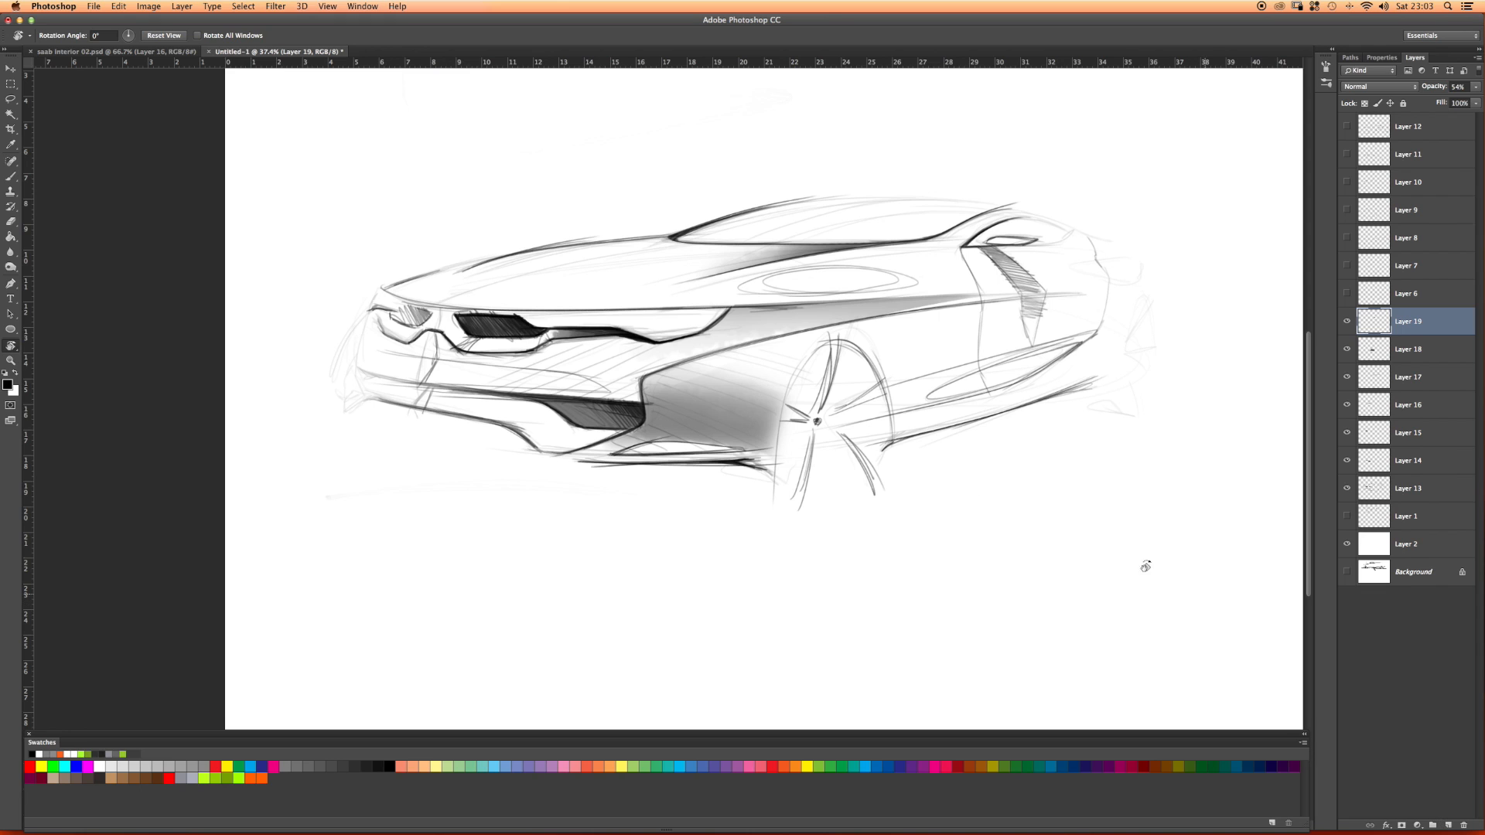
{"action": "key", "text": "b"}
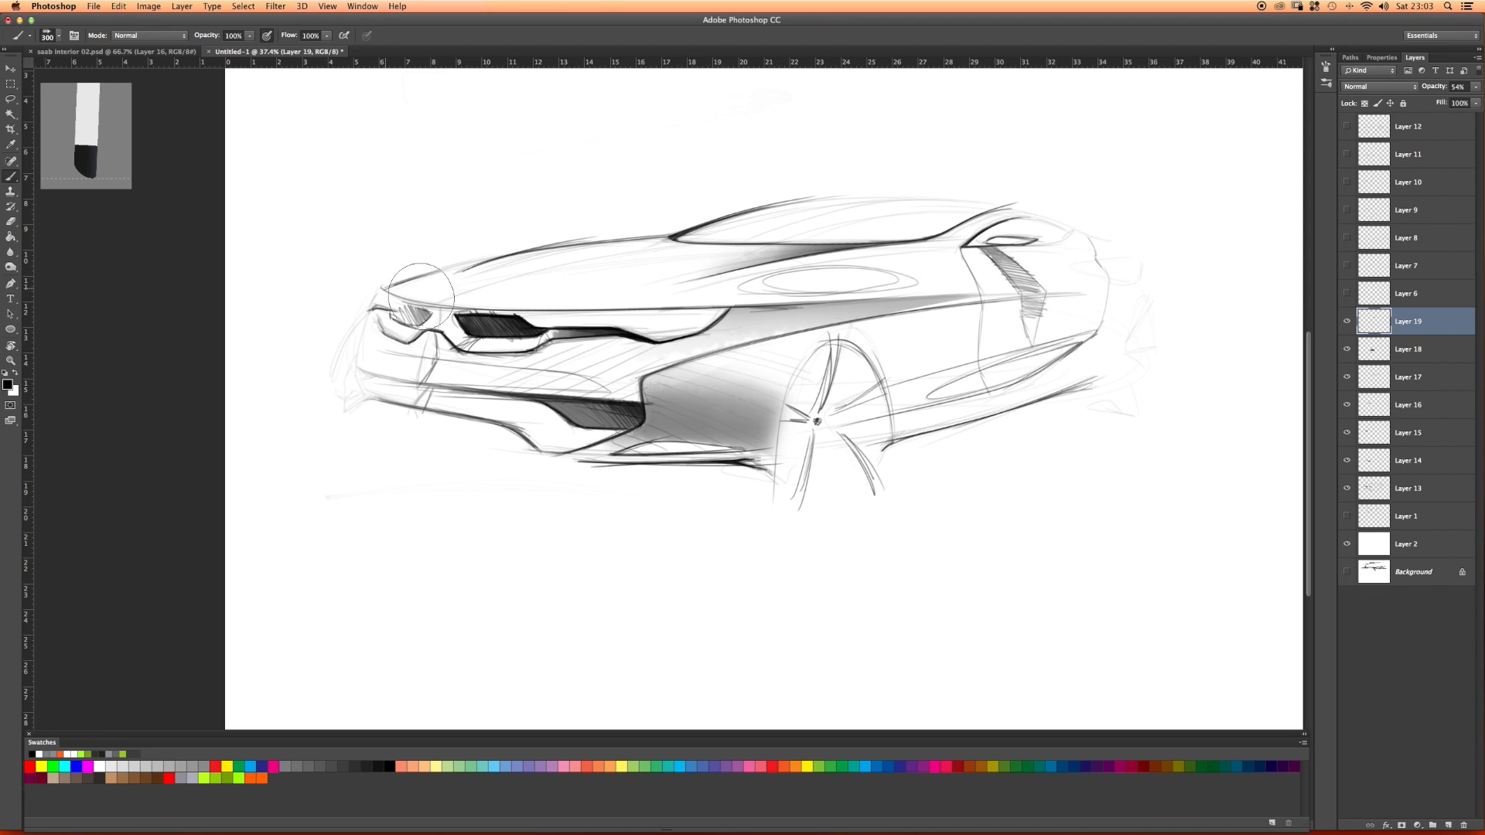
{"action": "mouse_move", "coordinate": [389, 326]}
{"action": "left_mouse_down"}
{"action": "mouse_move", "coordinate": [572, 341]}
{"action": "mouse_move", "coordinate": [433, 340]}
{"action": "mouse_move", "coordinate": [458, 353]}
{"action": "mouse_move", "coordinate": [402, 393]}
{"action": "left_mouse_up"}
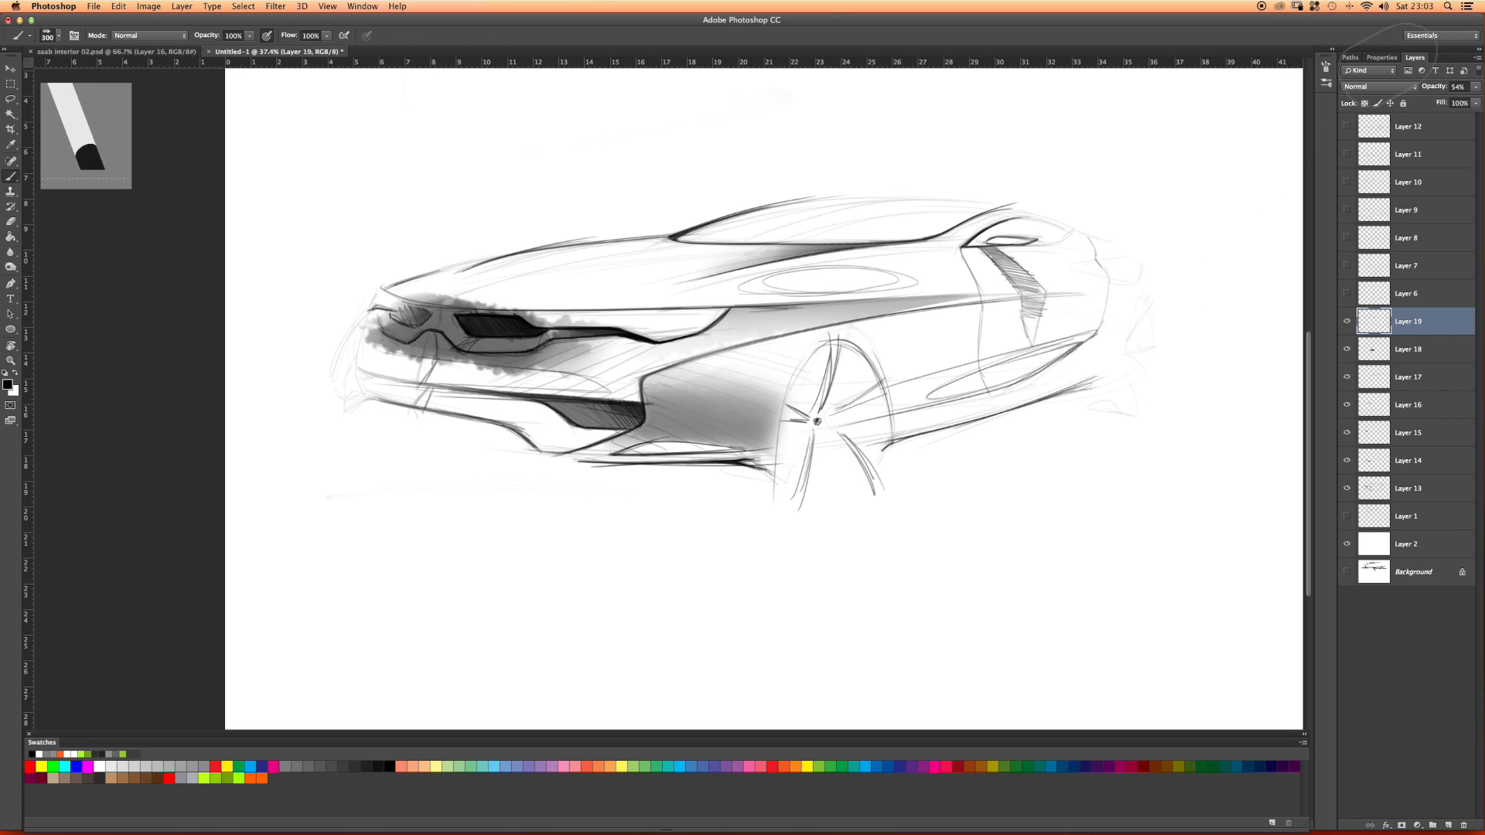
{"action": "mouse_move", "coordinate": [469, 325]}
{"action": "left_mouse_down"}
{"action": "mouse_move", "coordinate": [433, 367]}
{"action": "mouse_move", "coordinate": [526, 378]}
{"action": "mouse_move", "coordinate": [464, 378]}
{"action": "mouse_move", "coordinate": [453, 348]}
{"action": "left_mouse_up"}
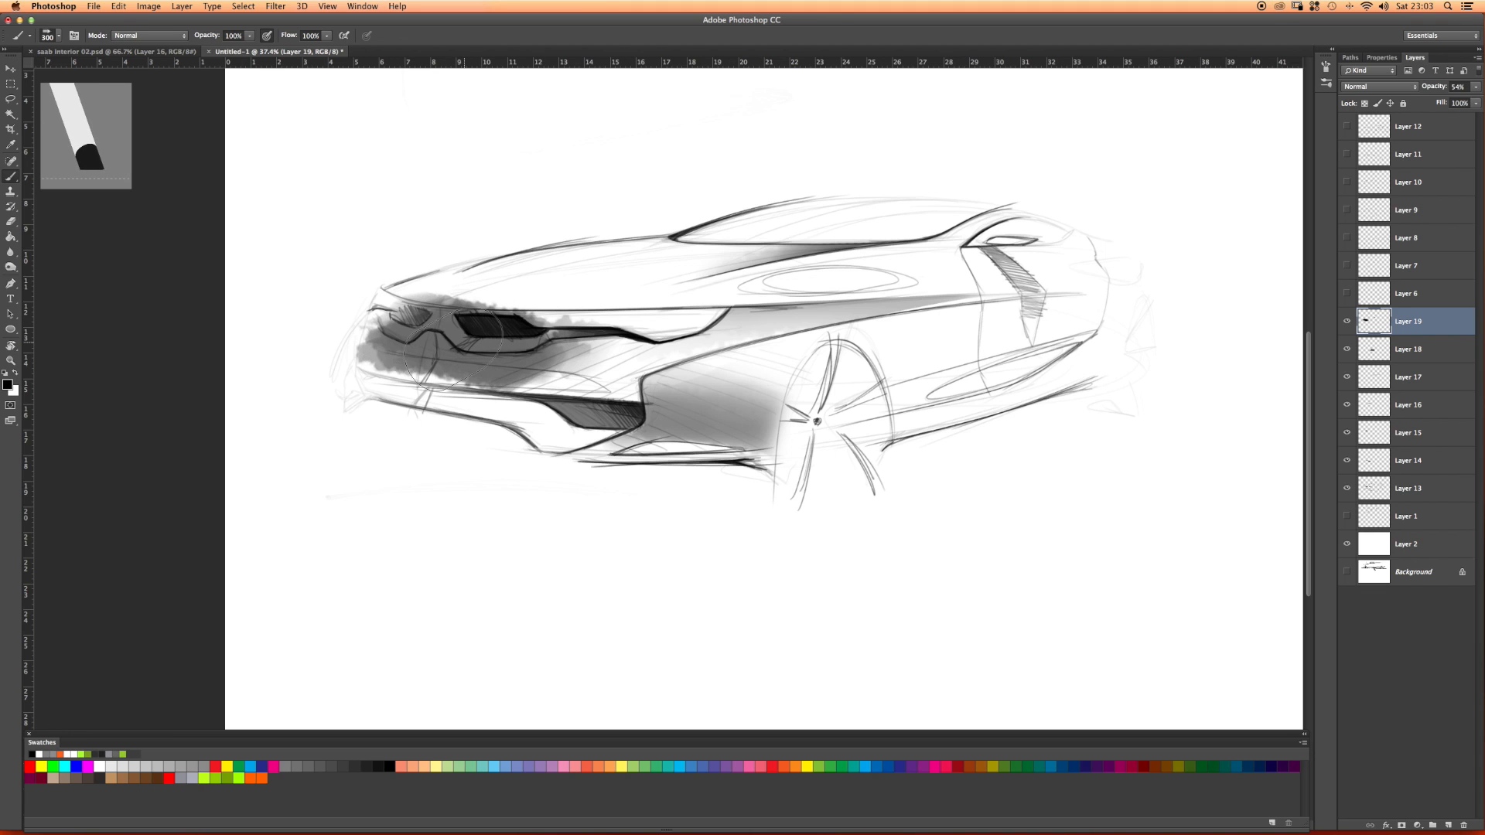
{"action": "key", "text": "e"}
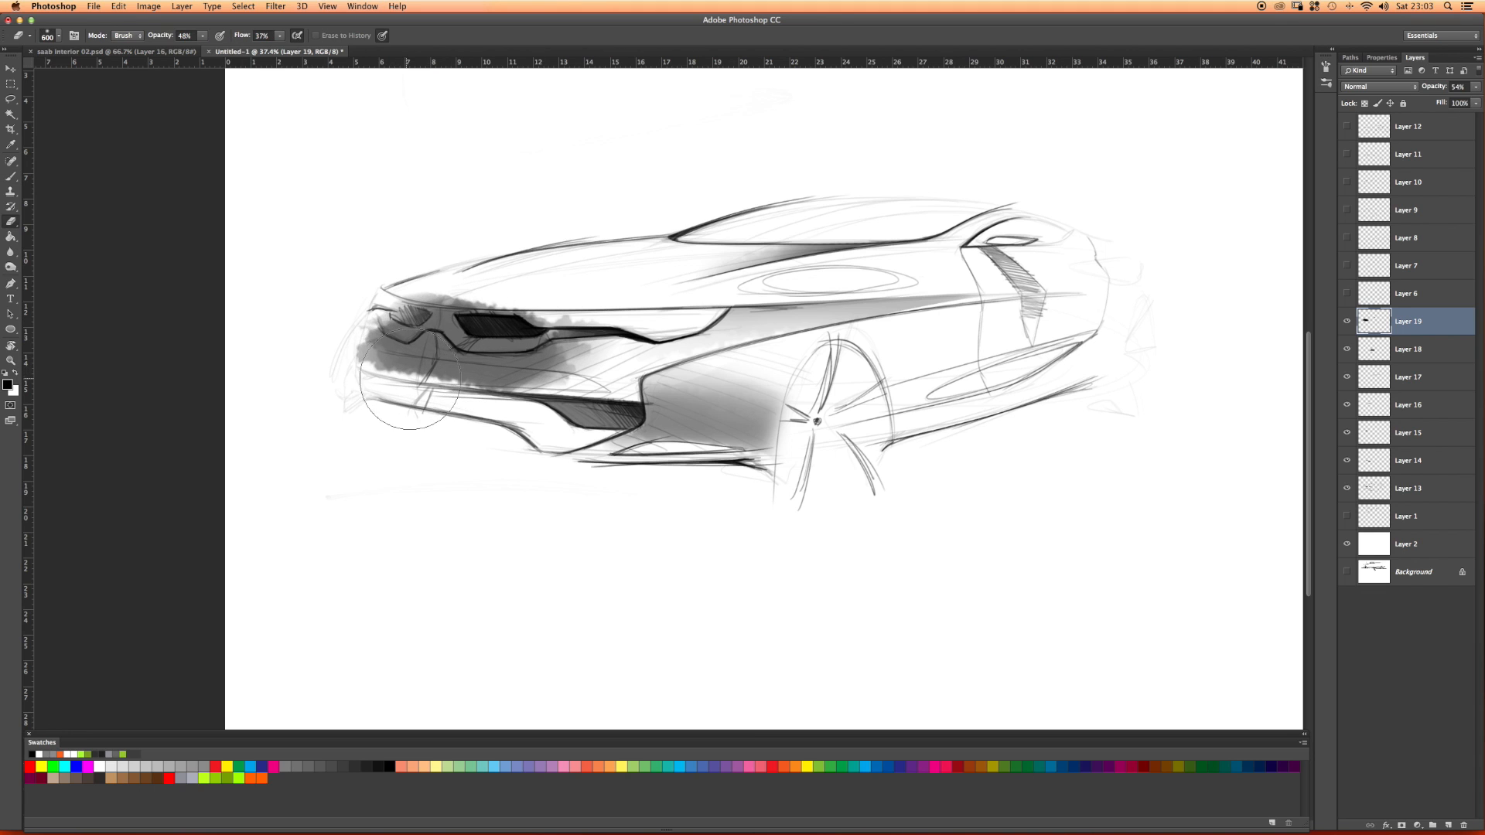
{"action": "key", "text": "b"}
{"action": "mouse_move", "coordinate": [381, 387]}
{"action": "left_mouse_down"}
{"action": "mouse_move", "coordinate": [557, 402]}
{"action": "mouse_move", "coordinate": [383, 358]}
{"action": "mouse_move", "coordinate": [550, 387]}
{"action": "mouse_move", "coordinate": [479, 392]}
{"action": "mouse_move", "coordinate": [503, 398]}
{"action": "left_mouse_up"}
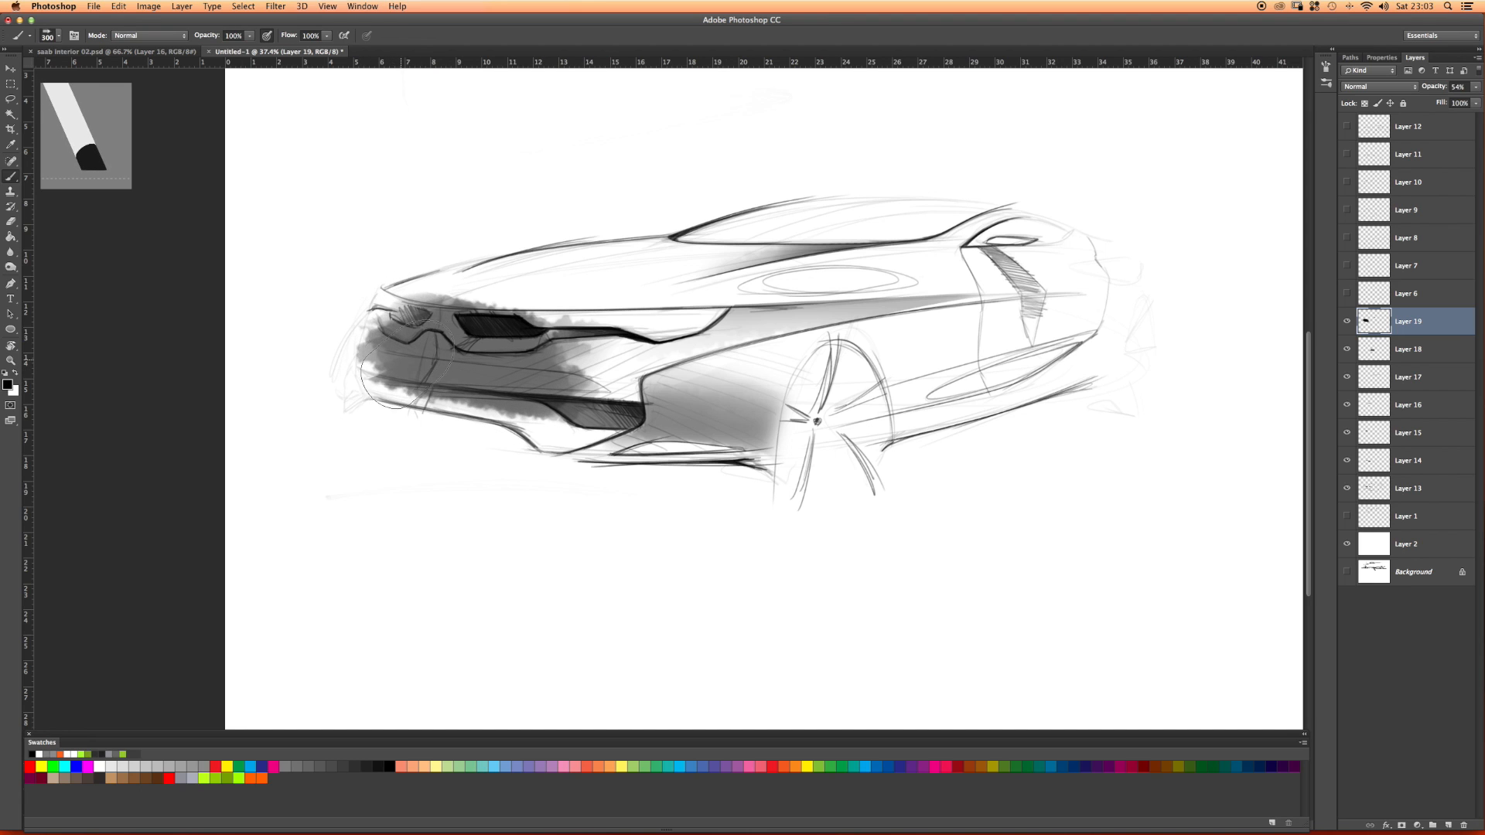
Step: Reduce the Eraser to 78 px and lighten a highlight band across the bumper below the grilles
{"action": "key", "text": "e"}
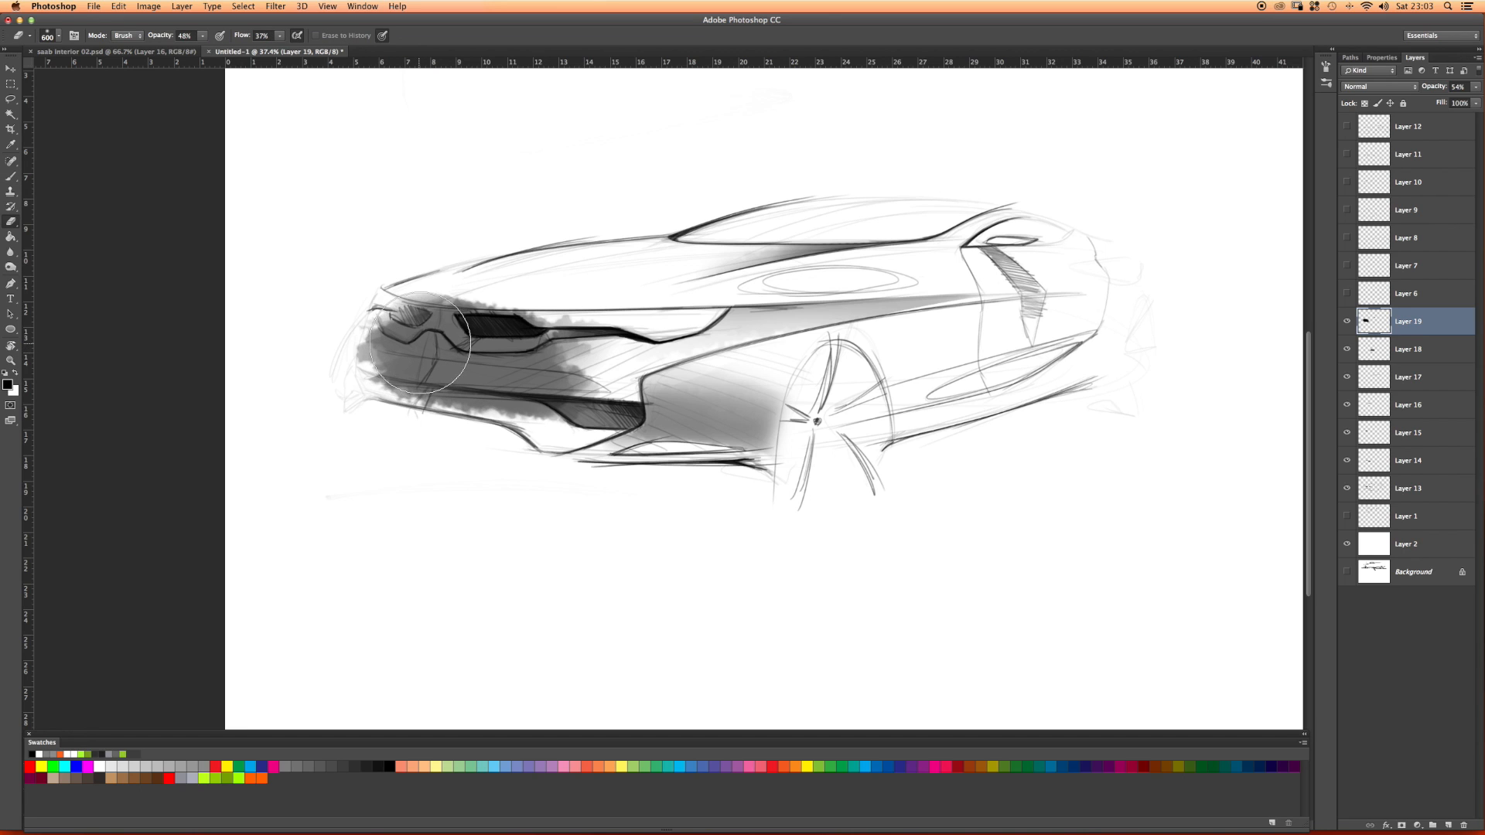
{"action": "right_click", "coordinate": [415, 345]}
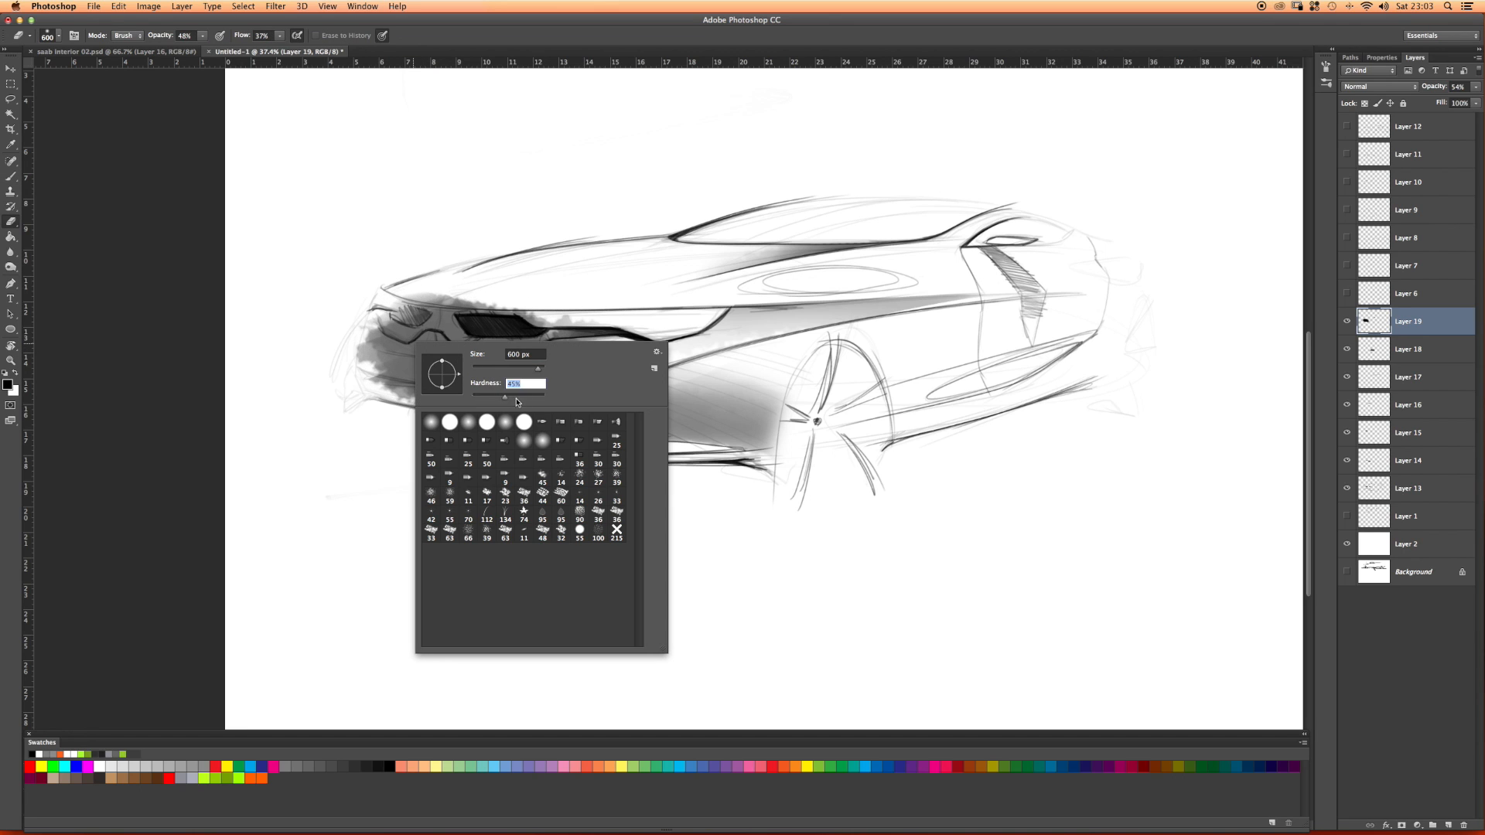
{"action": "left_click_drag", "start_coordinate": [539, 368], "coordinate": [501, 373]}
{"action": "left_click", "coordinate": [137, 339]}
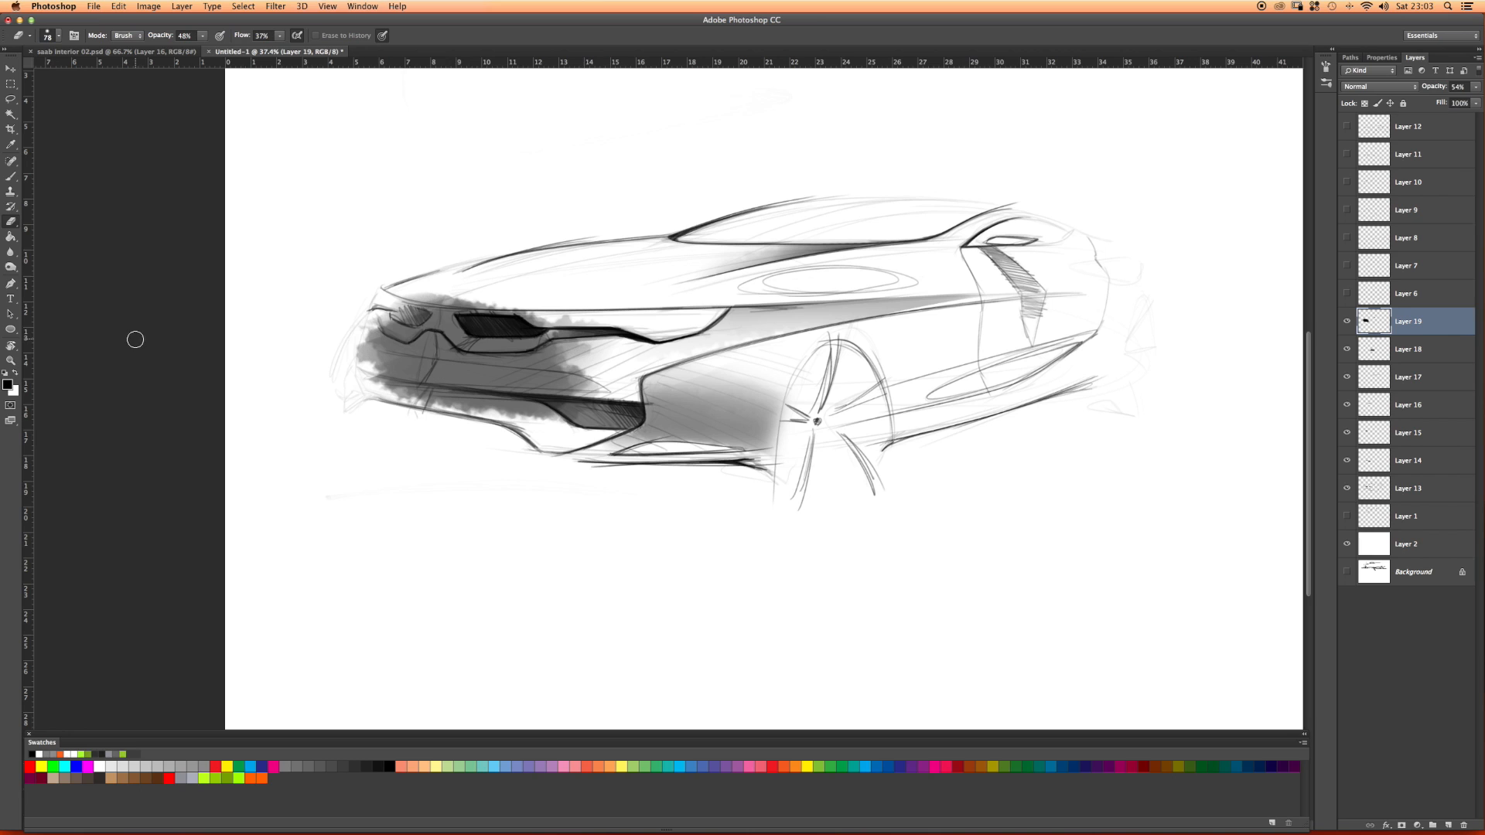
{"action": "mouse_move", "coordinate": [470, 374]}
{"action": "left_mouse_down"}
{"action": "mouse_move", "coordinate": [382, 369]}
{"action": "mouse_move", "coordinate": [533, 379]}
{"action": "mouse_move", "coordinate": [379, 368]}
{"action": "left_mouse_up"}
{"action": "right_click", "coordinate": [543, 378]}
{"action": "left_click", "coordinate": [542, 380]}
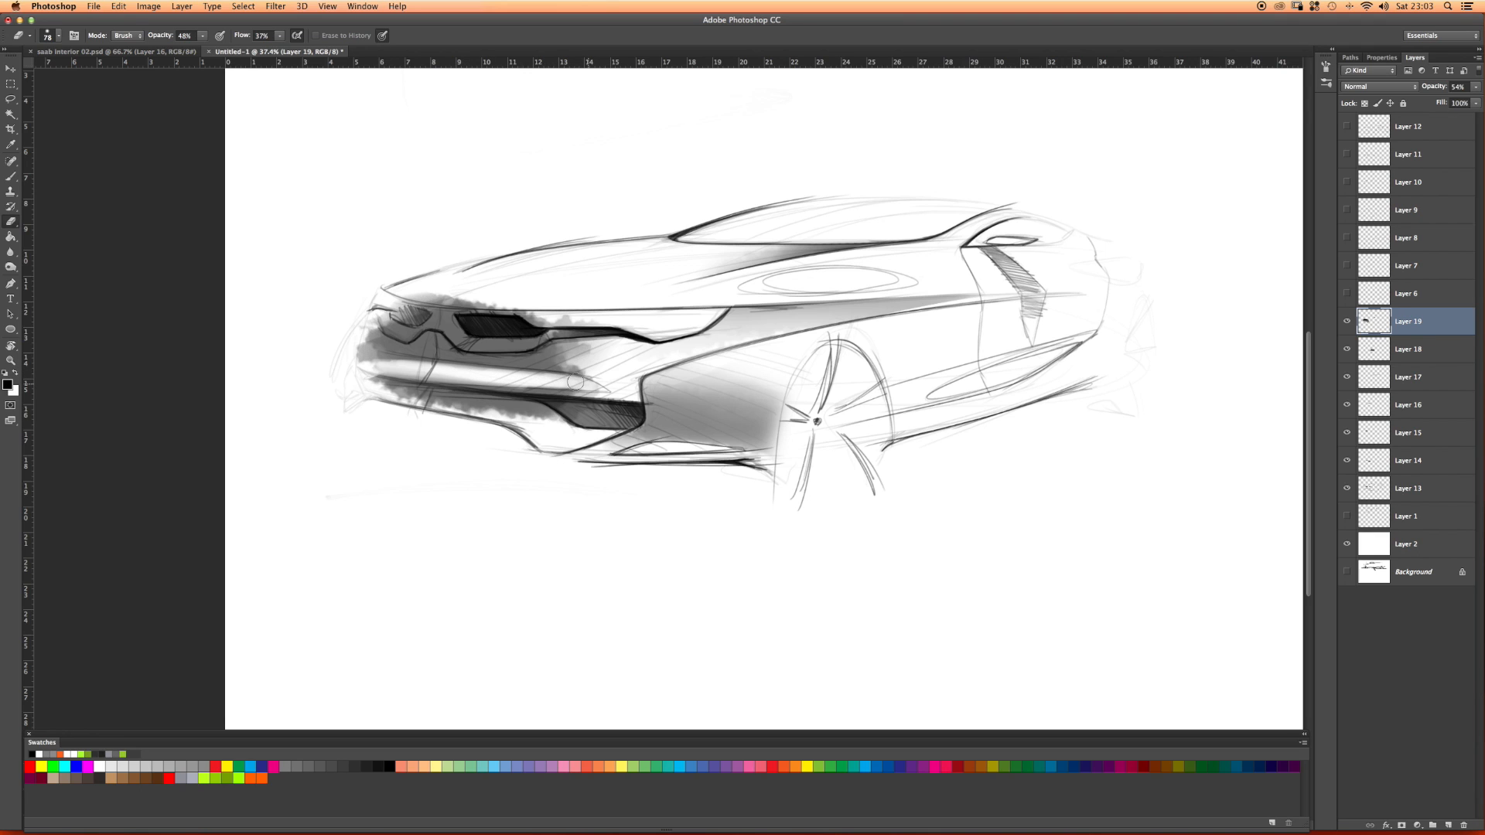
{"action": "left_click_drag", "start_coordinate": [426, 368], "coordinate": [527, 376]}
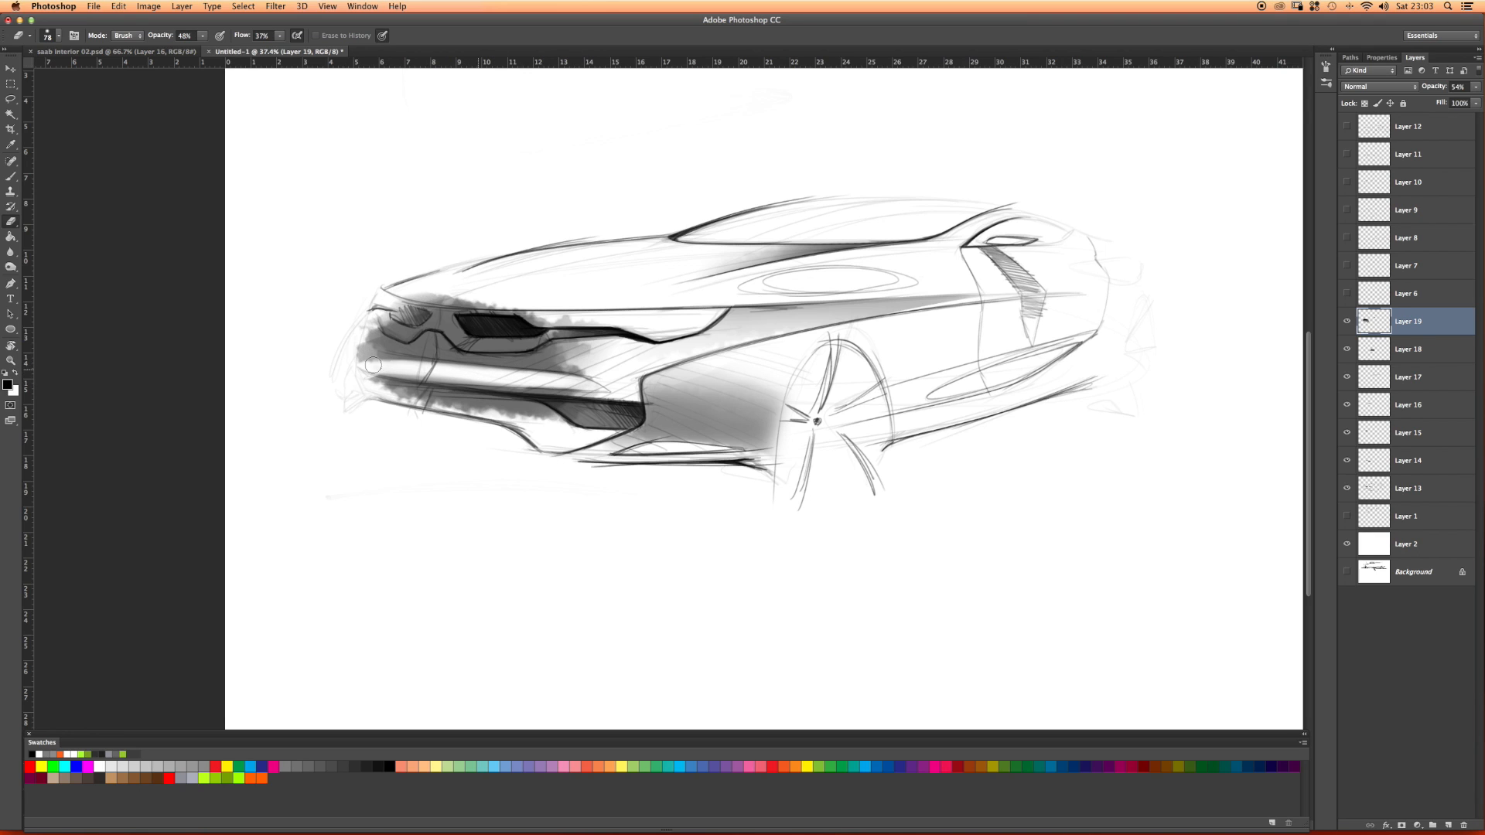
{"action": "mouse_move", "coordinate": [501, 376]}
{"action": "left_mouse_down"}
{"action": "mouse_move", "coordinate": [389, 374]}
{"action": "mouse_move", "coordinate": [559, 381]}
{"action": "left_mouse_up"}
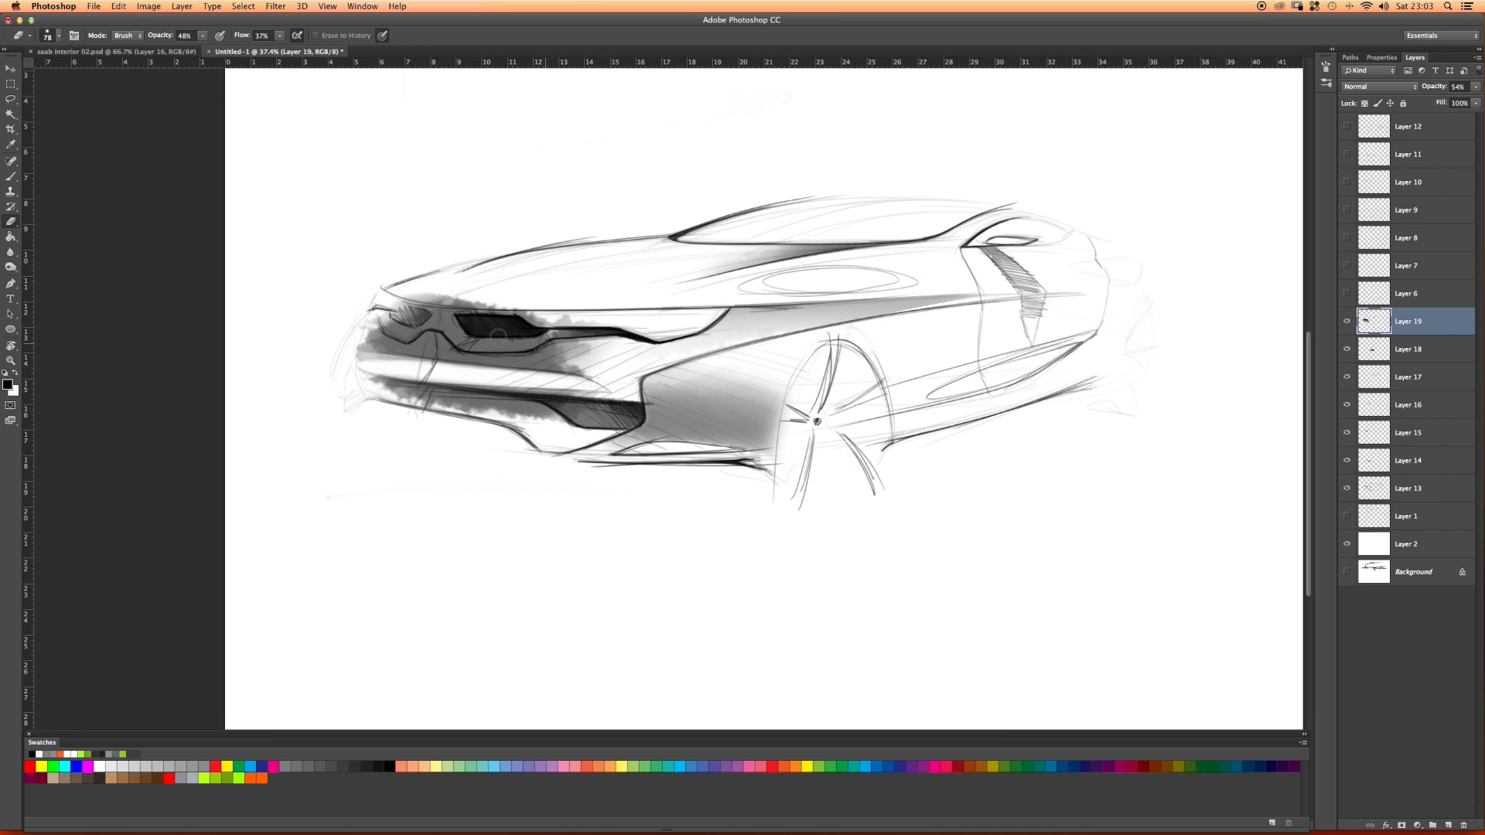
Step: Erase the shading from the grille surrounds and the hood's front edge, raising the Eraser's opacity to 100%
{"action": "mouse_move", "coordinate": [514, 333]}
{"action": "left_mouse_down"}
{"action": "mouse_move", "coordinate": [480, 336]}
{"action": "mouse_move", "coordinate": [533, 337]}
{"action": "mouse_move", "coordinate": [440, 327]}
{"action": "mouse_move", "coordinate": [460, 338]}
{"action": "mouse_move", "coordinate": [441, 310]}
{"action": "mouse_move", "coordinate": [640, 321]}
{"action": "mouse_move", "coordinate": [538, 334]}
{"action": "left_mouse_up"}
{"action": "left_click_drag", "start_coordinate": [381, 300], "coordinate": [472, 310]}
{"action": "left_click", "coordinate": [203, 36]}
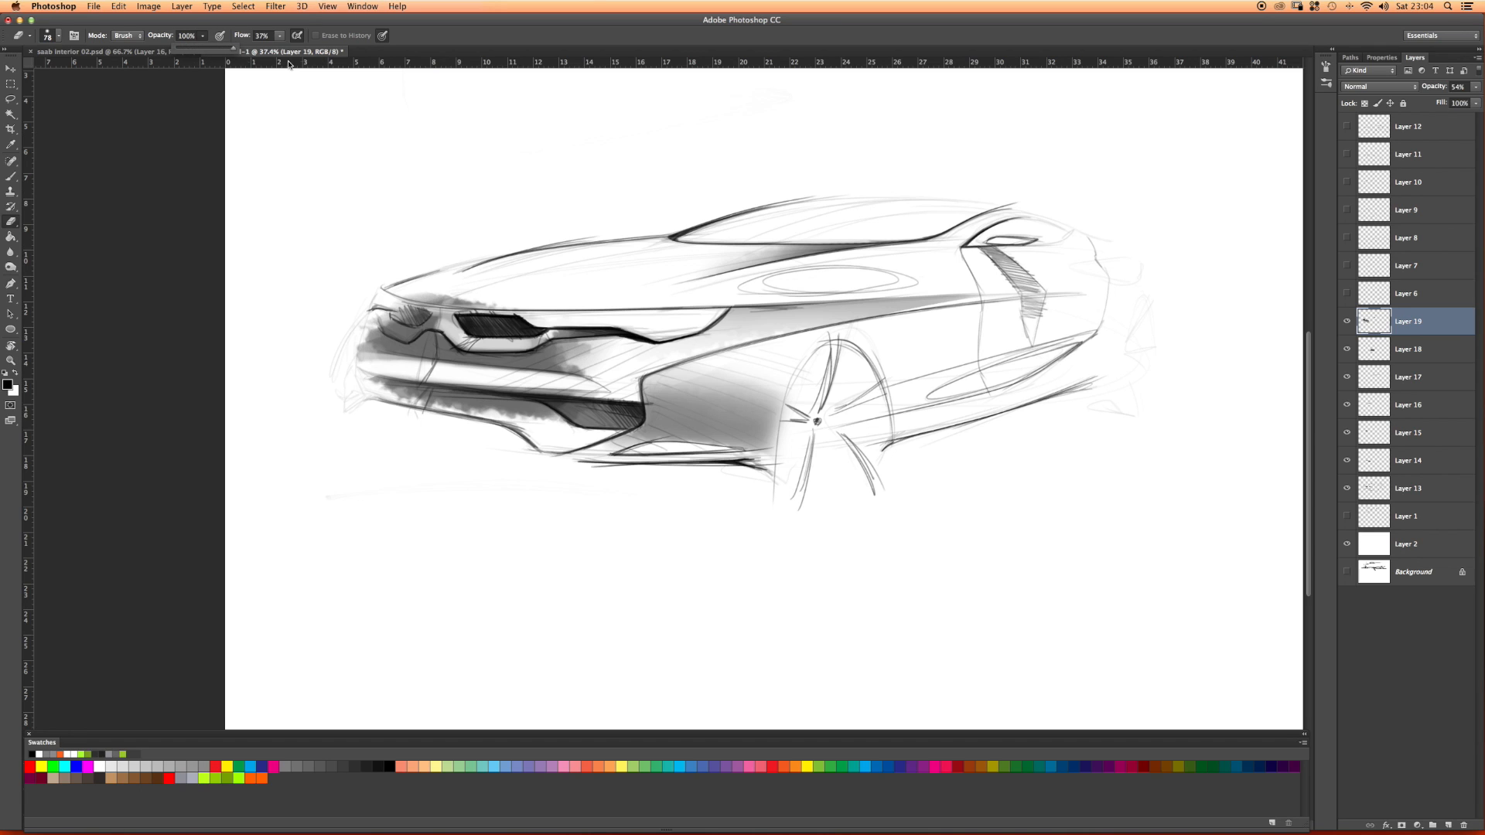
{"action": "left_click", "coordinate": [381, 310]}
{"action": "mouse_move", "coordinate": [389, 322]}
{"action": "left_mouse_down"}
{"action": "mouse_move", "coordinate": [450, 324]}
{"action": "mouse_move", "coordinate": [386, 301]}
{"action": "mouse_move", "coordinate": [402, 294]}
{"action": "mouse_move", "coordinate": [521, 308]}
{"action": "mouse_move", "coordinate": [420, 288]}
{"action": "mouse_move", "coordinate": [603, 329]}
{"action": "mouse_move", "coordinate": [503, 345]}
{"action": "mouse_move", "coordinate": [451, 328]}
{"action": "left_mouse_up"}
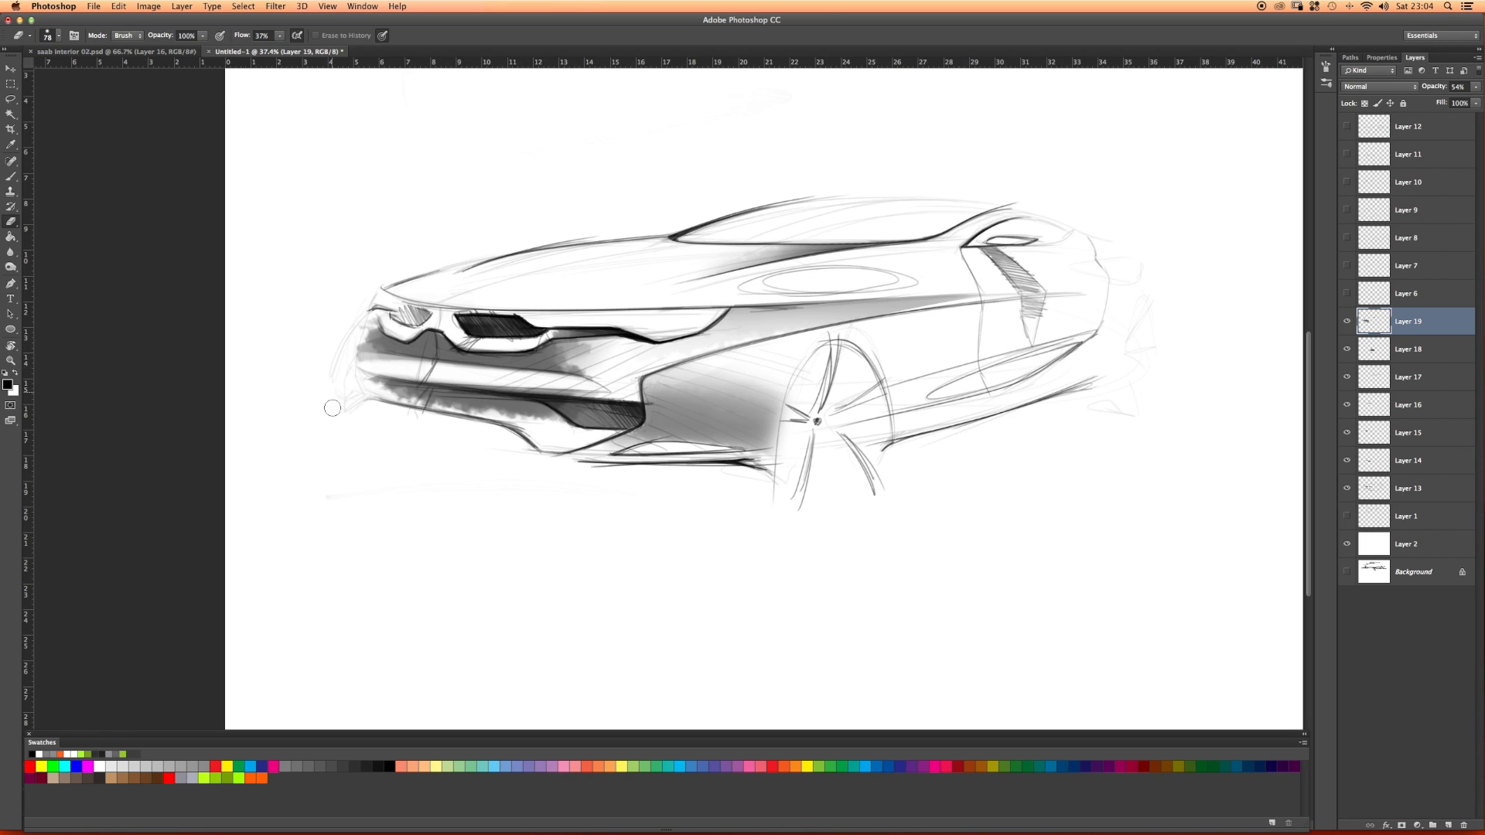
Step: Greatly enlarge the Eraser, set its opacity to 49% and softly fade the front bumper shading
{"action": "right_click", "coordinate": [283, 244]}
{"action": "mouse_move", "coordinate": [388, 299]}
{"action": "left_mouse_down"}
{"action": "mouse_move", "coordinate": [370, 300]}
{"action": "mouse_move", "coordinate": [404, 272]}
{"action": "left_mouse_up"}
{"action": "left_click", "coordinate": [109, 224]}
{"action": "left_click", "coordinate": [203, 36]}
{"action": "left_click_drag", "start_coordinate": [177, 53], "coordinate": [174, 53]}
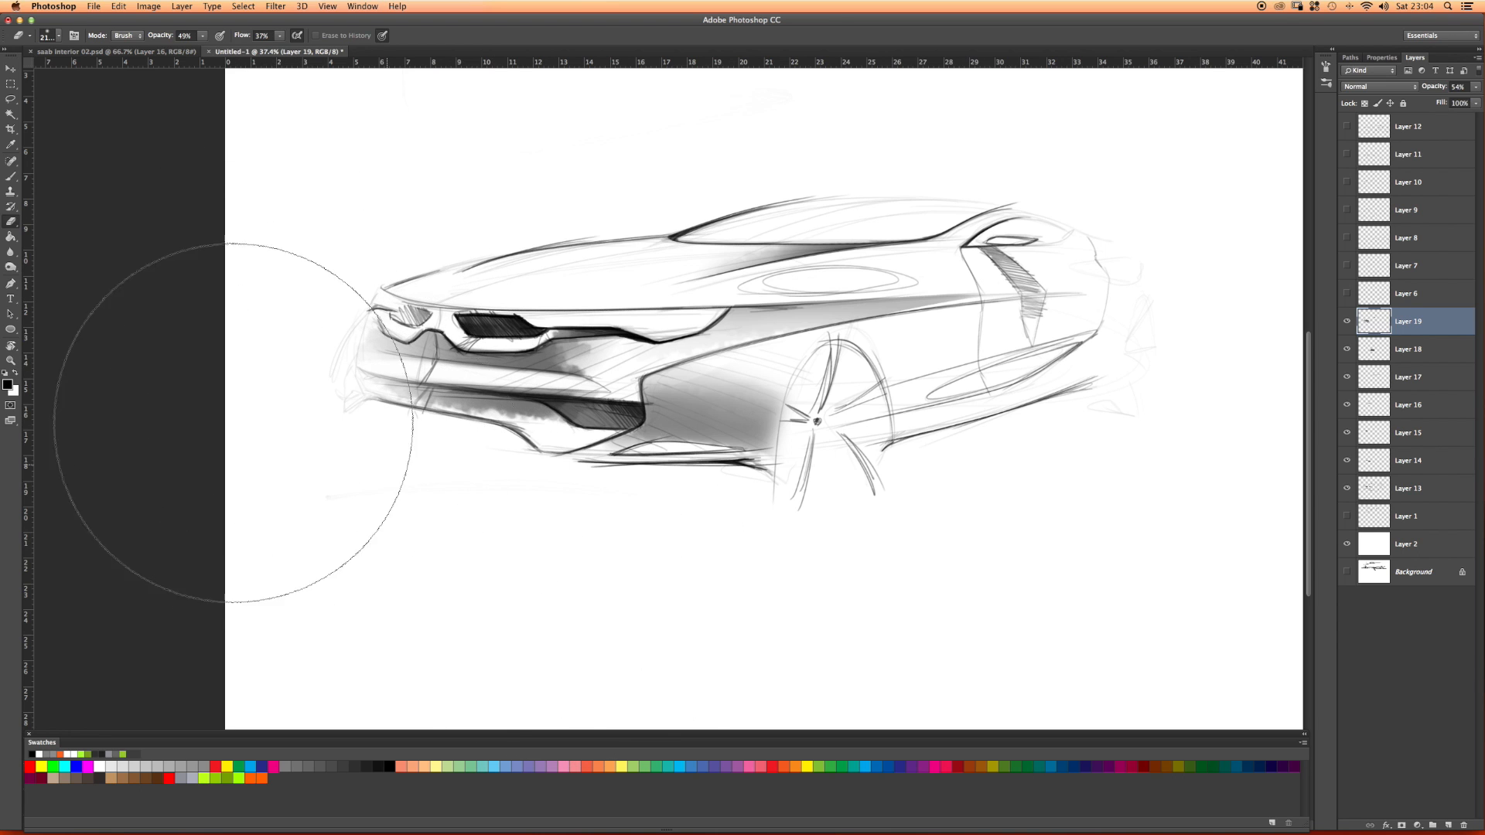
{"action": "mouse_move", "coordinate": [662, 407]}
{"action": "left_mouse_down"}
{"action": "mouse_move", "coordinate": [629, 431]}
{"action": "mouse_move", "coordinate": [662, 430]}
{"action": "left_mouse_up"}
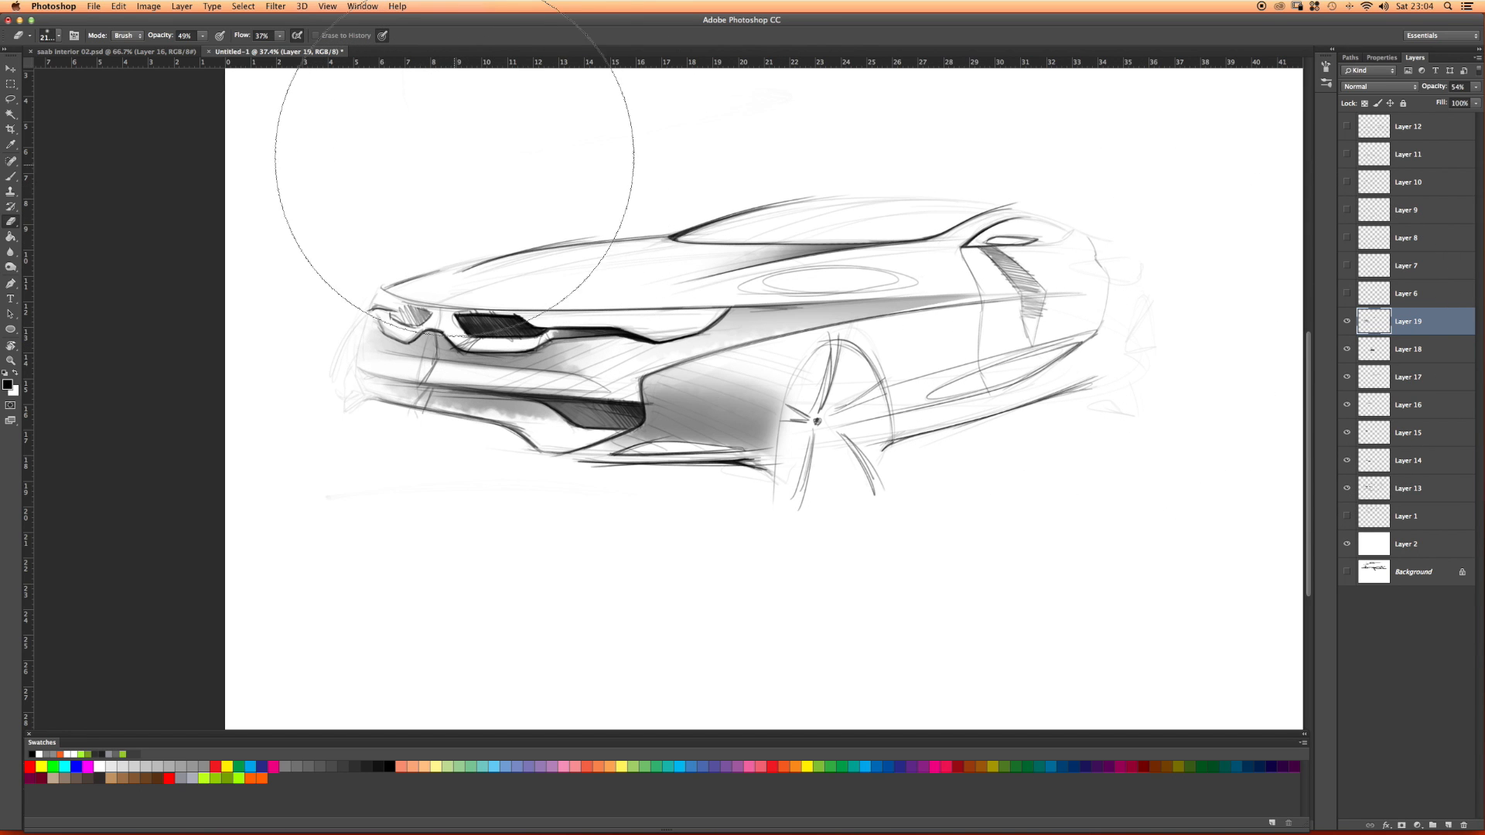
Step: Add a new layer and paint dark shading with a 50 px Brush over the upper part of the side vent below the mirror
{"action": "key", "text": "b"}
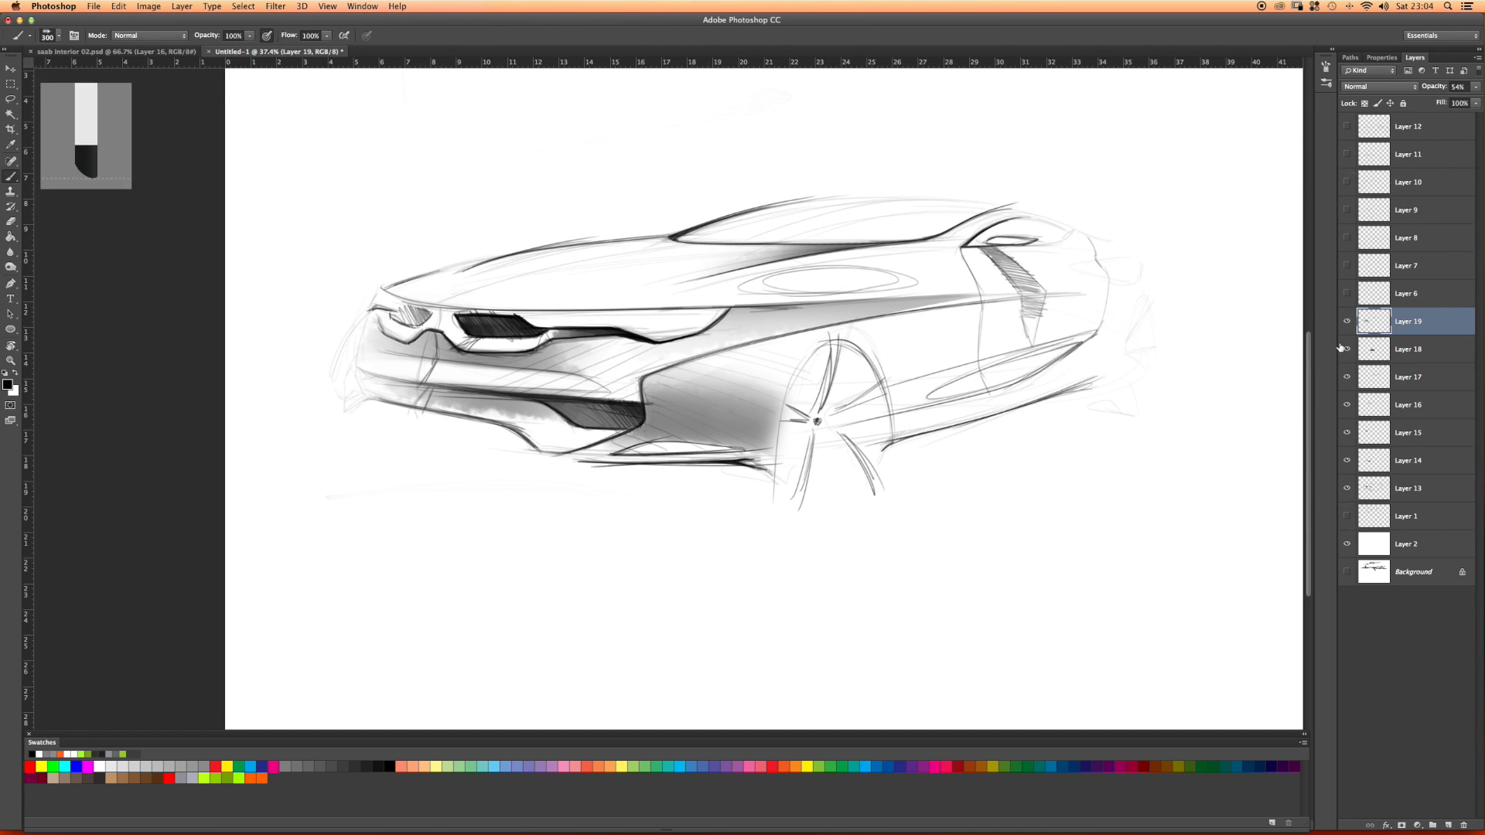
{"action": "left_click", "coordinate": [1448, 825]}
{"action": "key", "text": "bracketleft"}
{"action": "key", "text": "bracketleft"}
{"action": "key", "text": "bracketleft"}
{"action": "key", "text": "bracketleft"}
{"action": "key", "text": "bracketleft"}
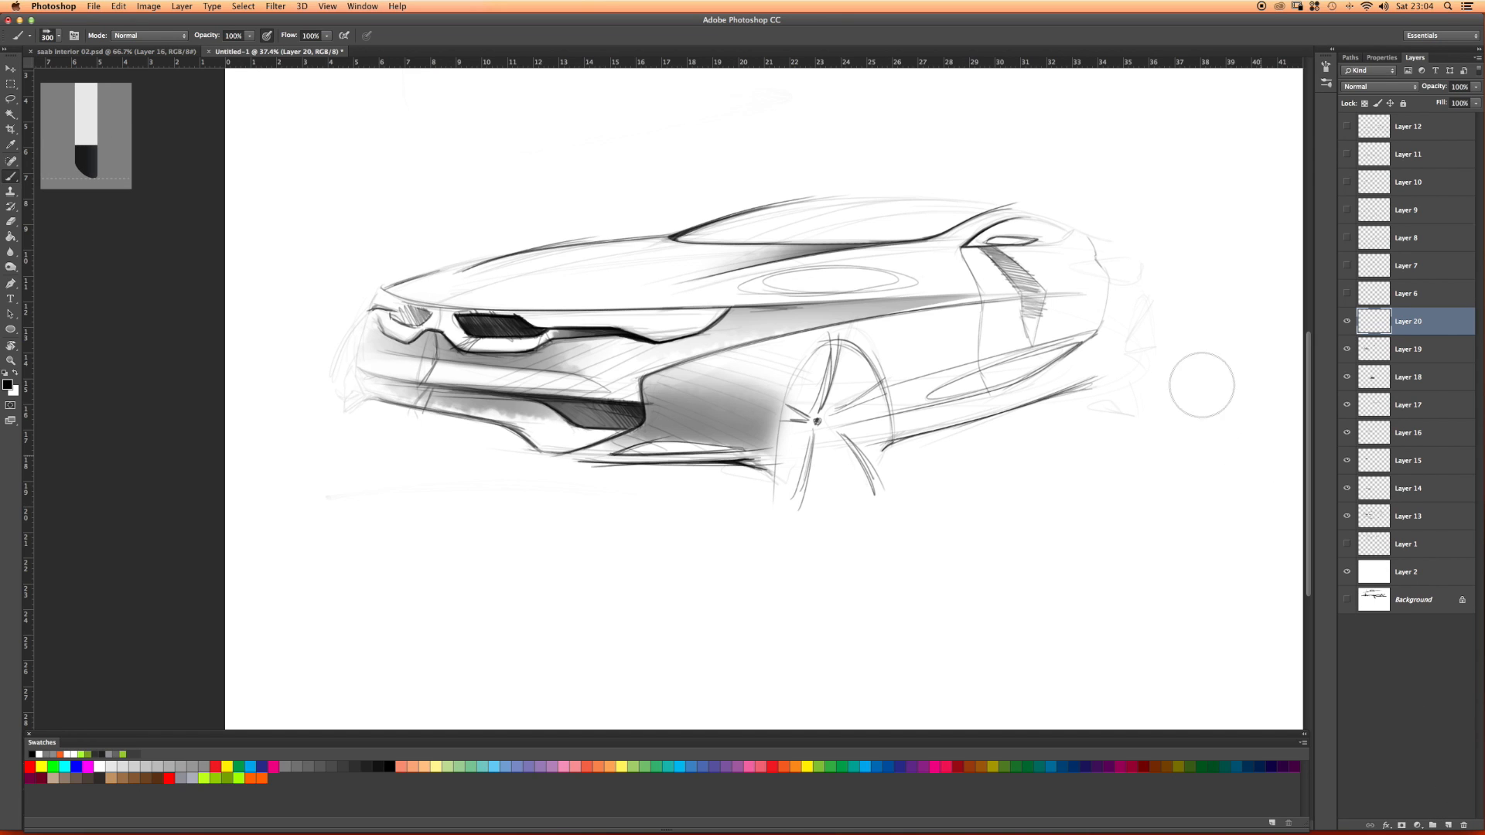
{"action": "key", "text": "bracketleft"}
{"action": "key", "text": "bracketleft"}
{"action": "key", "text": "bracketleft"}
{"action": "key", "text": "bracketleft"}
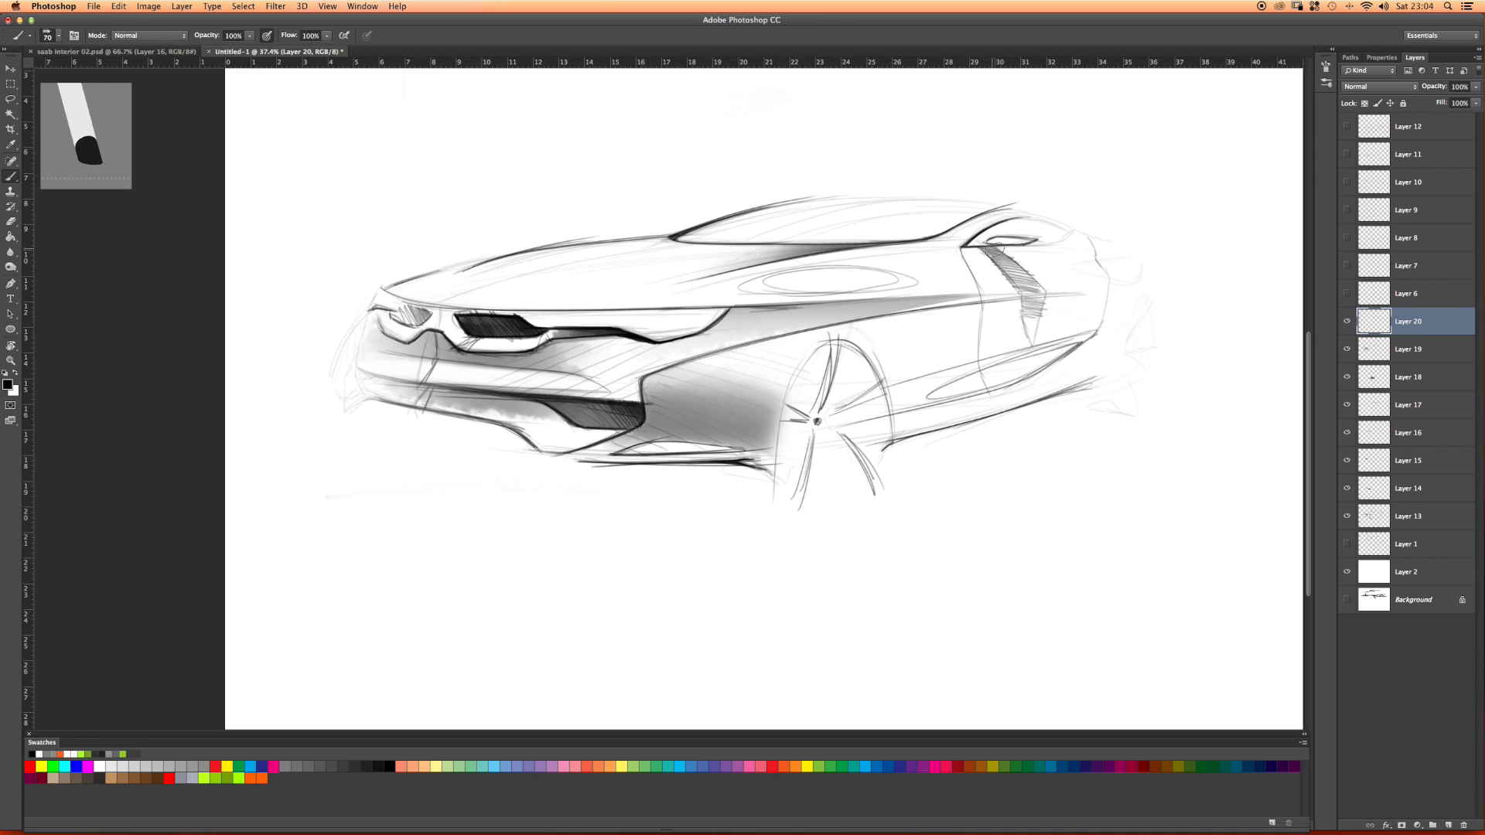
{"action": "mouse_move", "coordinate": [994, 251]}
{"action": "left_mouse_down"}
{"action": "mouse_move", "coordinate": [1040, 288]}
{"action": "mouse_move", "coordinate": [953, 230]}
{"action": "left_mouse_up"}
Step: Reduce the Eraser to 80 px and trim the Layer 20 shading to the side vent's outline
{"action": "key", "text": "e"}
{"action": "key", "text": "z"}
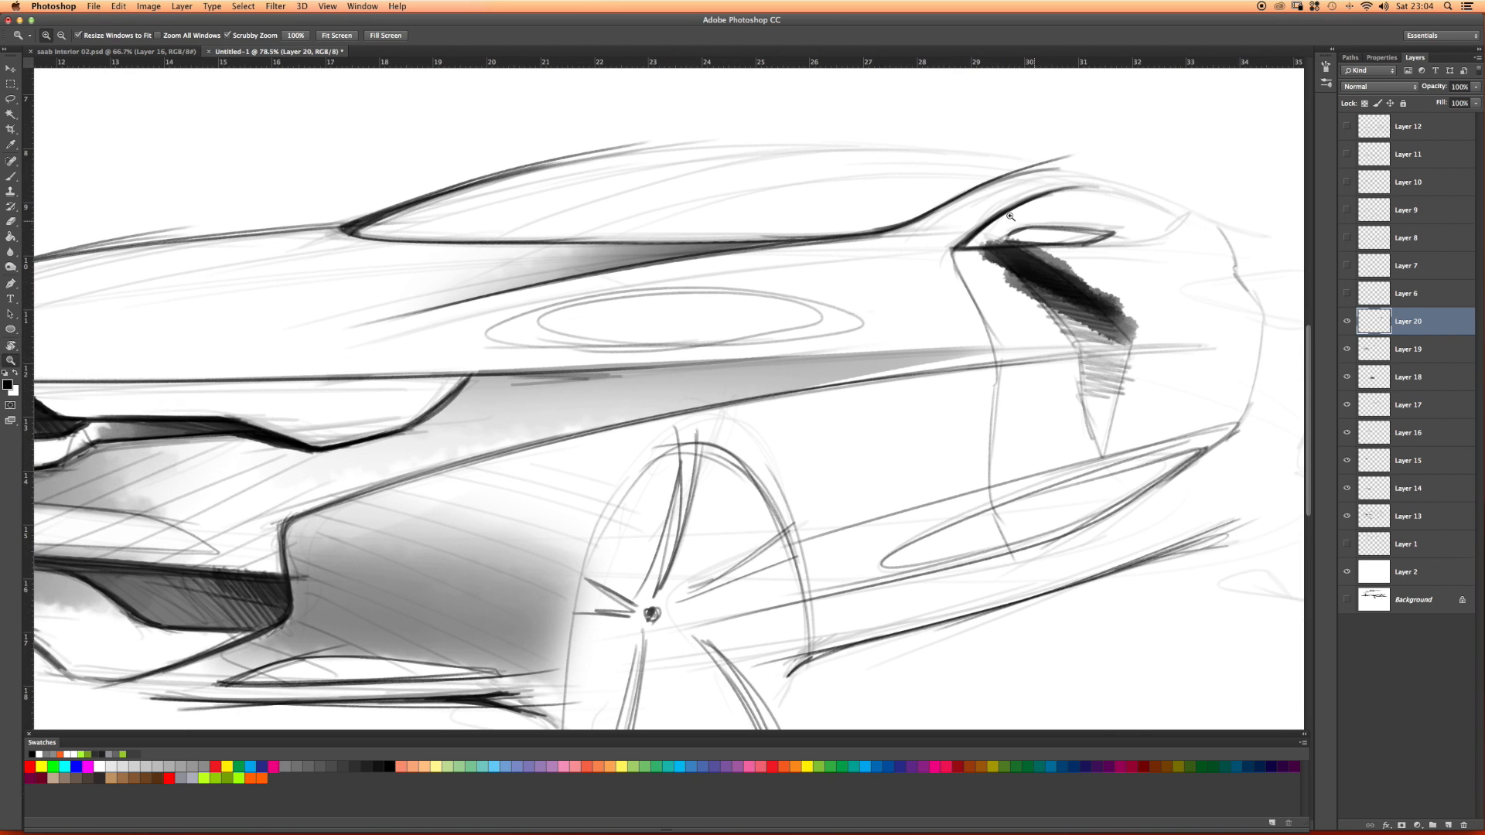
{"action": "key", "text": "e"}
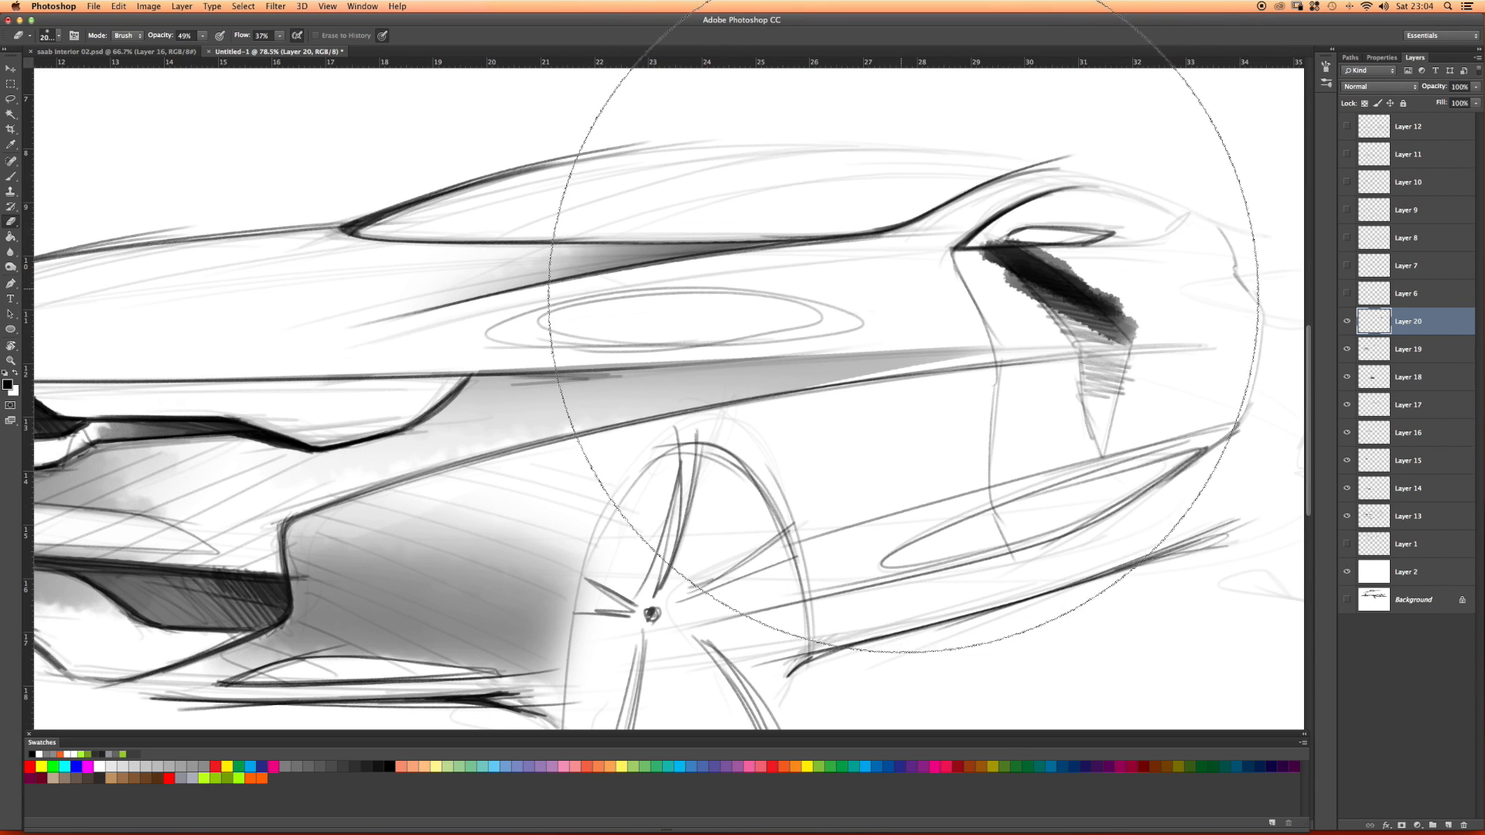
{"action": "key", "text": "bracketleft"}
{"action": "key", "text": "bracketleft"}
{"action": "key", "text": "bracketleft"}
{"action": "key", "text": "bracketleft"}
{"action": "key", "text": "bracketleft"}
{"action": "key", "text": "bracketleft"}
{"action": "key", "text": "bracketleft"}
{"action": "key", "text": "bracketleft"}
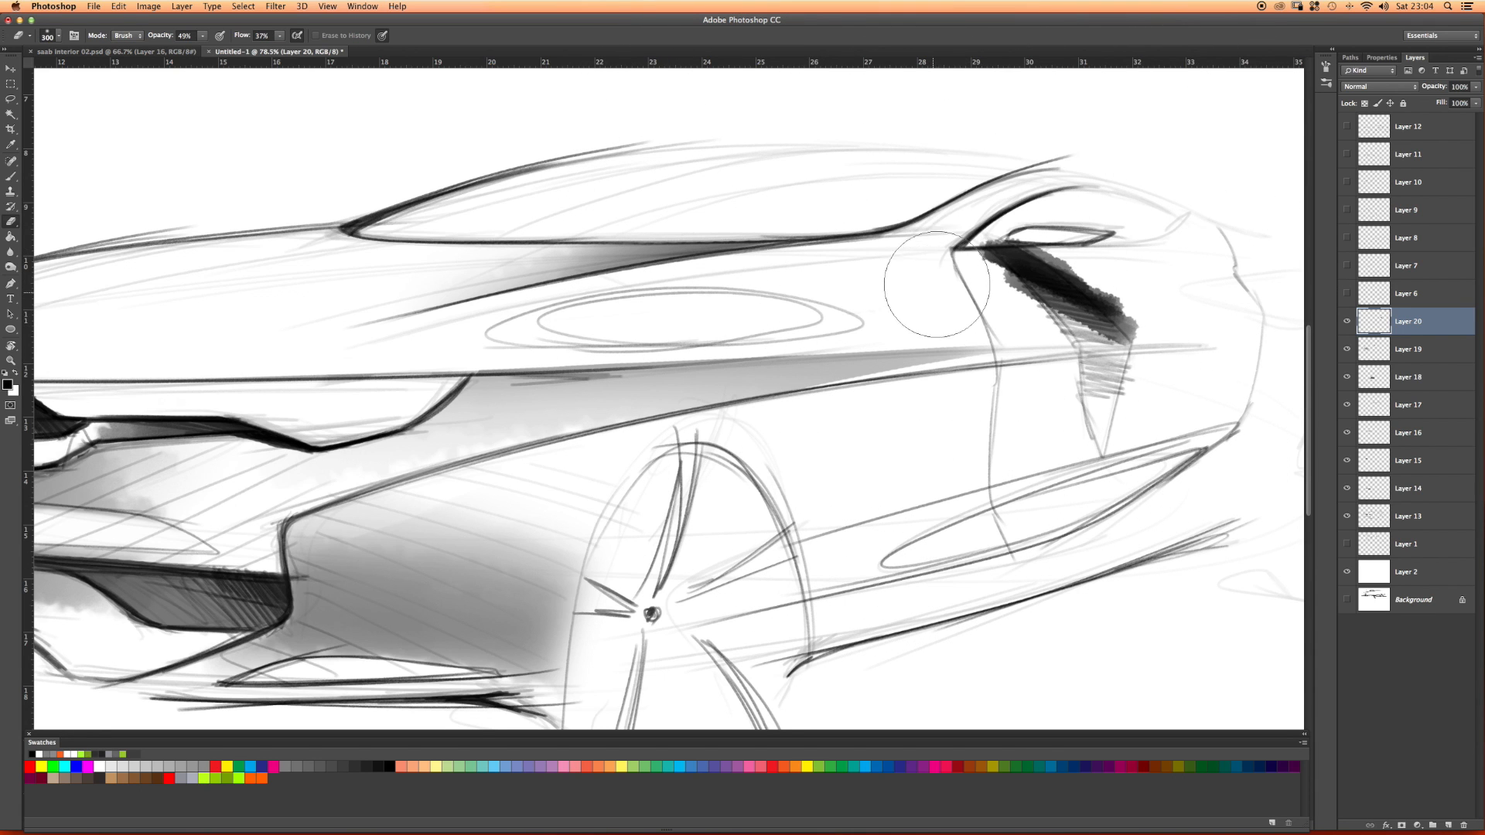
{"action": "key", "text": "bracketleft"}
{"action": "key", "text": "bracketleft"}
{"action": "key", "text": "bracketleft"}
{"action": "key", "text": "bracketleft"}
{"action": "key", "text": "bracketleft"}
{"action": "key", "text": "bracketleft"}
{"action": "left_click_drag", "start_coordinate": [969, 246], "coordinate": [1055, 351]}
{"action": "mouse_move", "coordinate": [1126, 307]}
{"action": "left_mouse_down"}
{"action": "mouse_move", "coordinate": [981, 203]}
{"action": "mouse_move", "coordinate": [1131, 318]}
{"action": "left_mouse_up"}
{"action": "left_click_drag", "start_coordinate": [1013, 222], "coordinate": [1147, 315]}
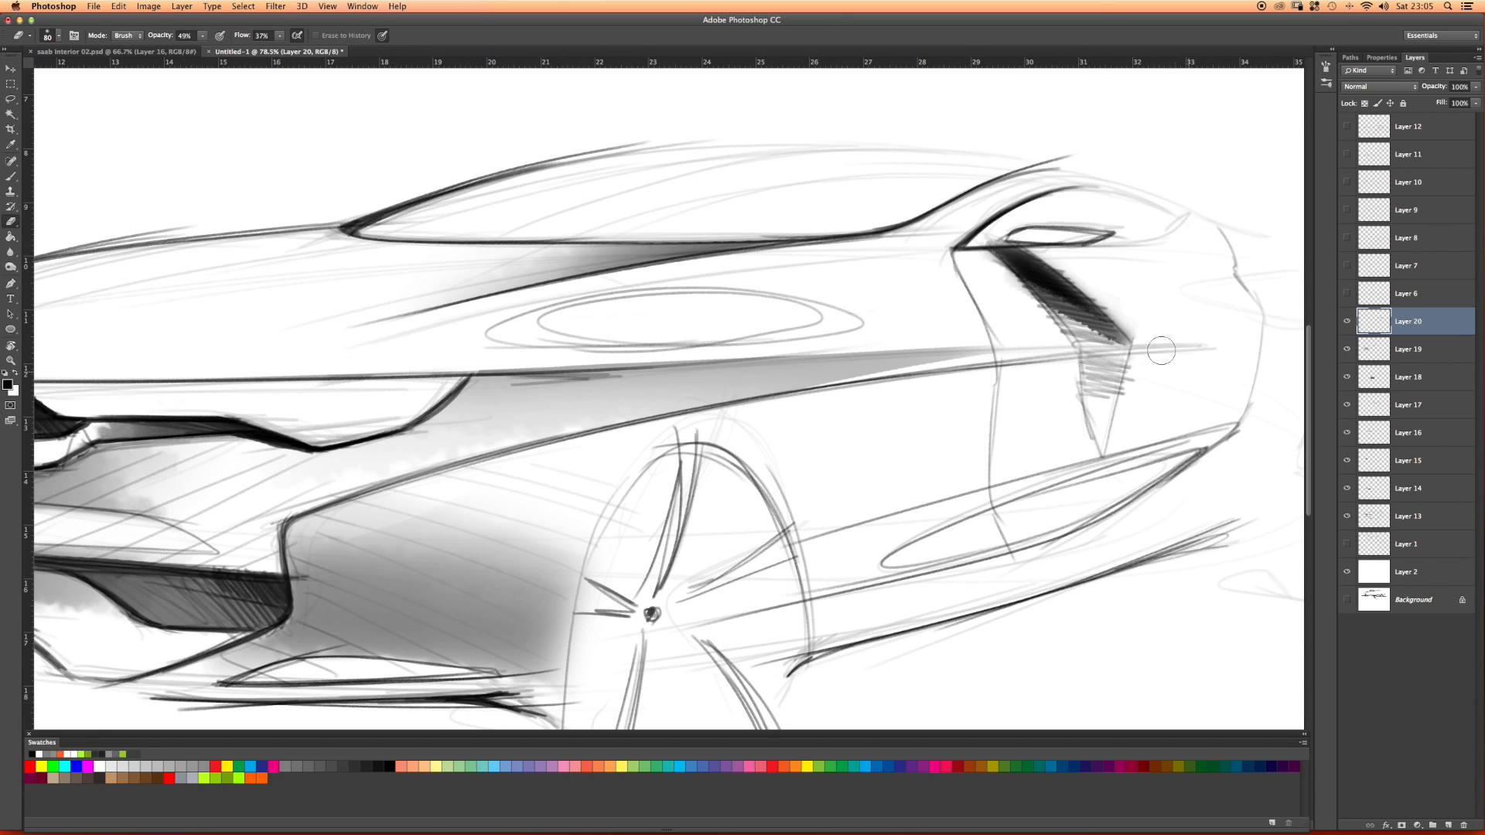
Step: Enlarge the Eraser to 300 px and fade the lower end of the side vent shading
{"action": "right_click", "coordinate": [648, 186]}
{"action": "left_click_drag", "start_coordinate": [737, 209], "coordinate": [750, 208]}
{"action": "type", "text": "175"}
{"action": "key", "text": "Return"}
{"action": "left_click_drag", "start_coordinate": [1005, 310], "coordinate": [1152, 363]}
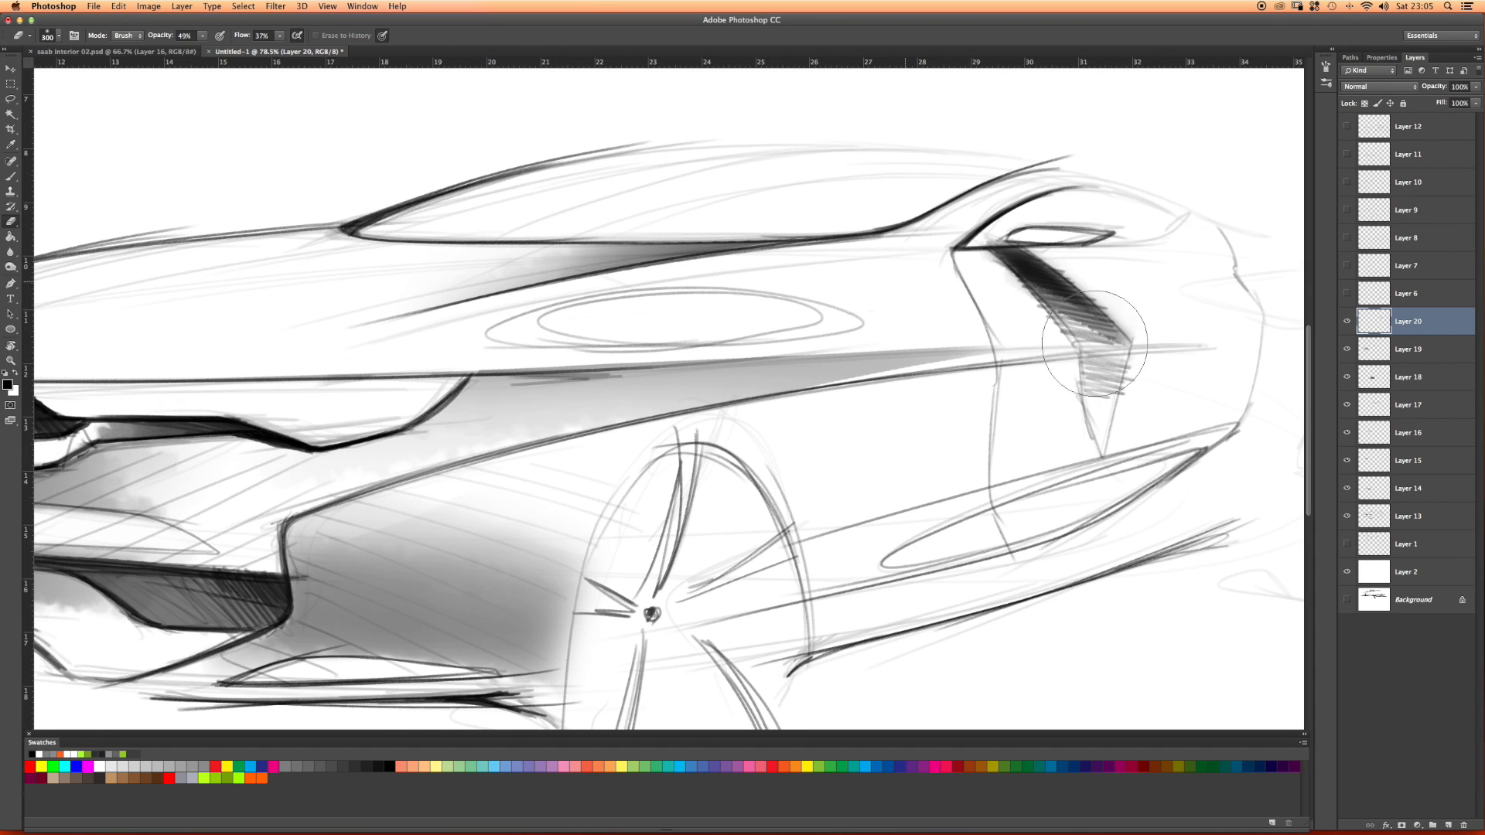
{"action": "key", "text": "bracketright"}
{"action": "key", "text": "bracketright"}
{"action": "key", "text": "bracketright"}
Step: Switch to the Brush with the whole canvas in view and set the brush size to 13 px
{"action": "key", "text": "super+space"}
{"action": "left_click_drag", "start_coordinate": [727, 265], "coordinate": [640, 249]}
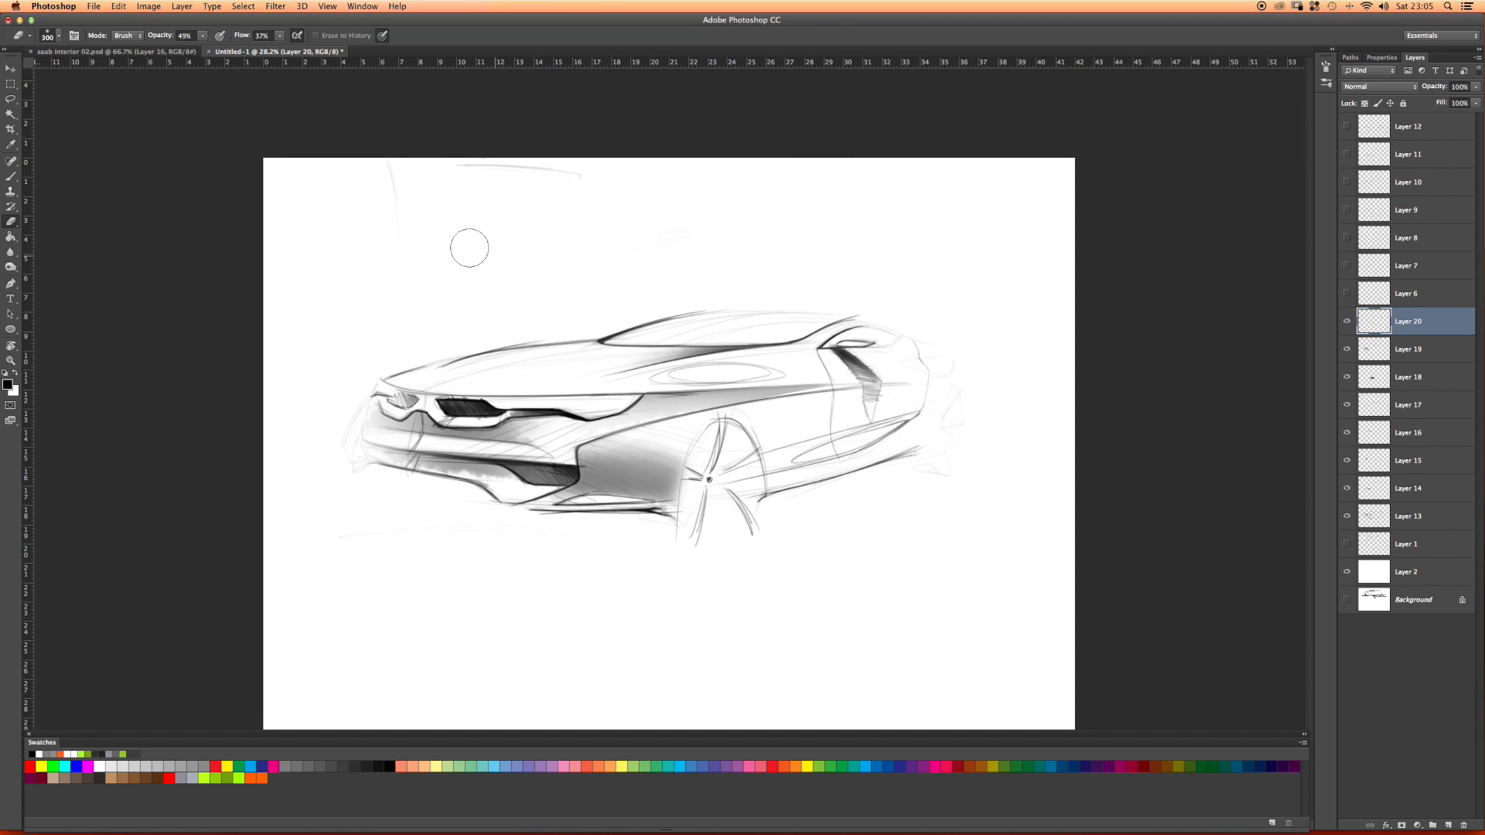
{"action": "left_click", "coordinate": [11, 176]}
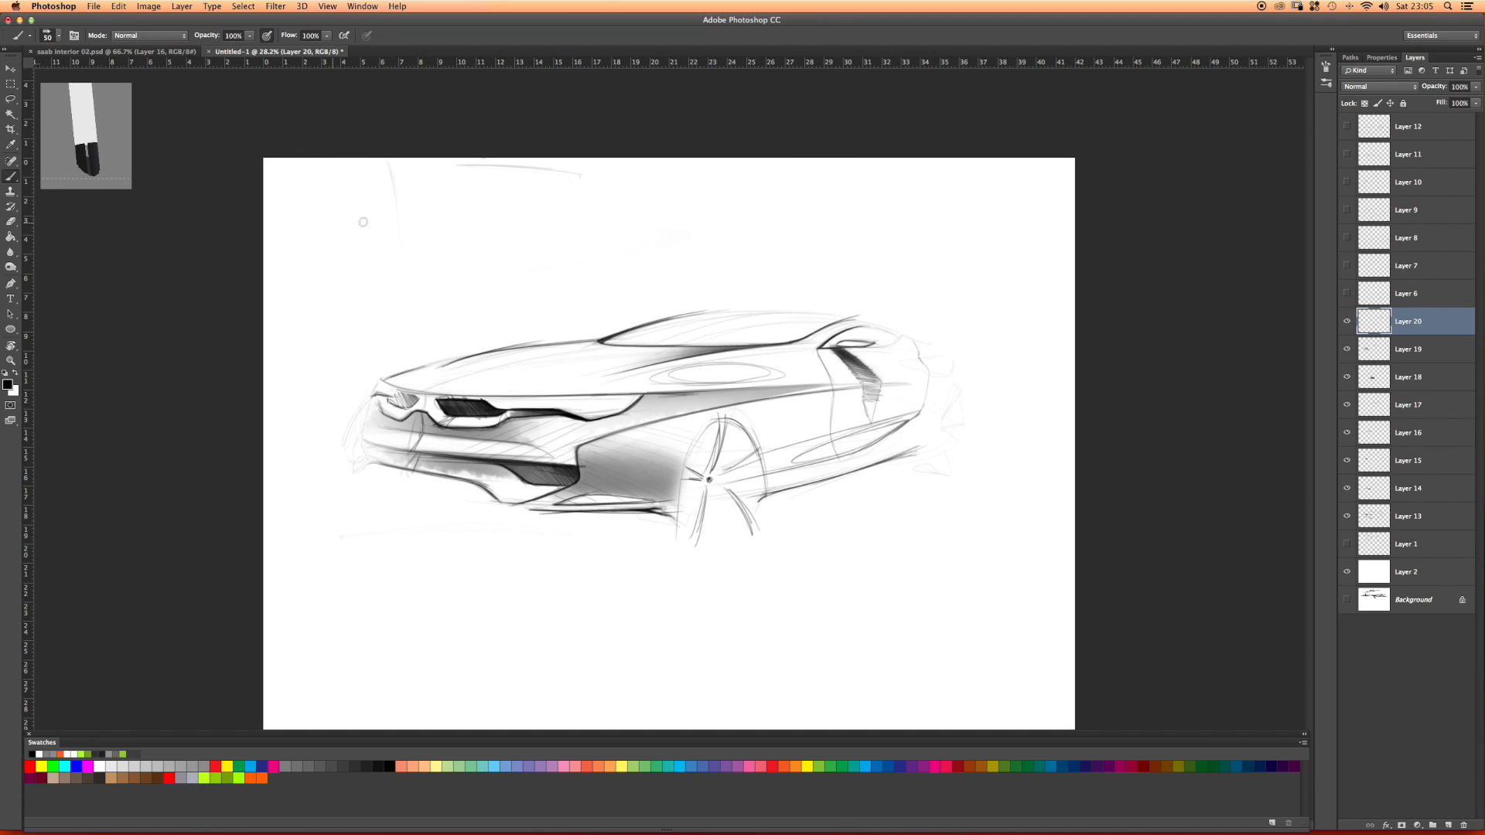
{"action": "right_click", "coordinate": [406, 221]}
{"action": "left_click", "coordinate": [469, 246]}
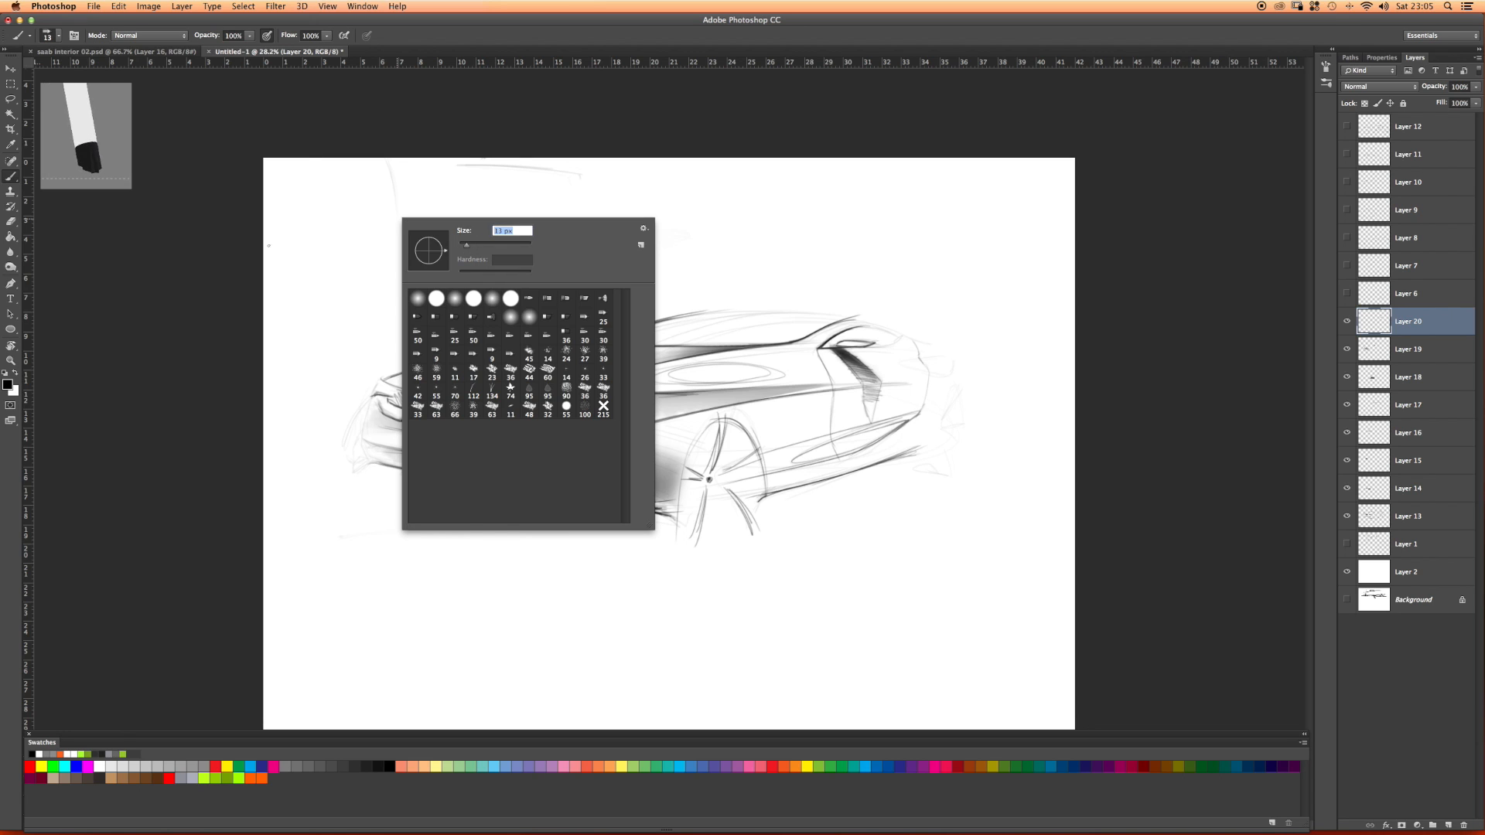
{"action": "left_click", "coordinate": [299, 235]}
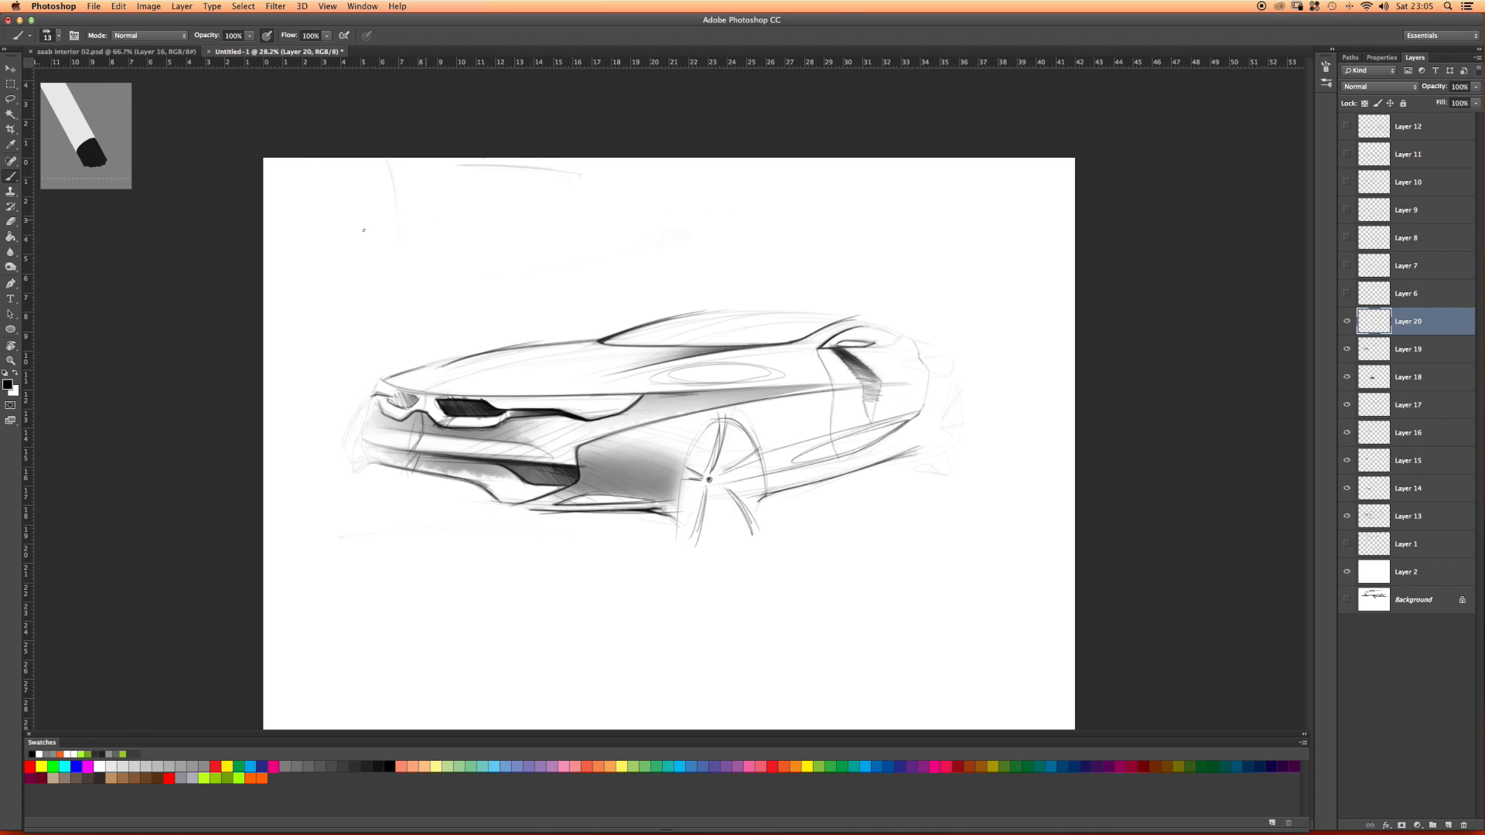
Step: Sketch a small side-view car in the empty area above the main drawing, using a long shoulder line, two sill lines and an arched roofline
{"action": "left_click_drag", "start_coordinate": [370, 227], "coordinate": [789, 230]}
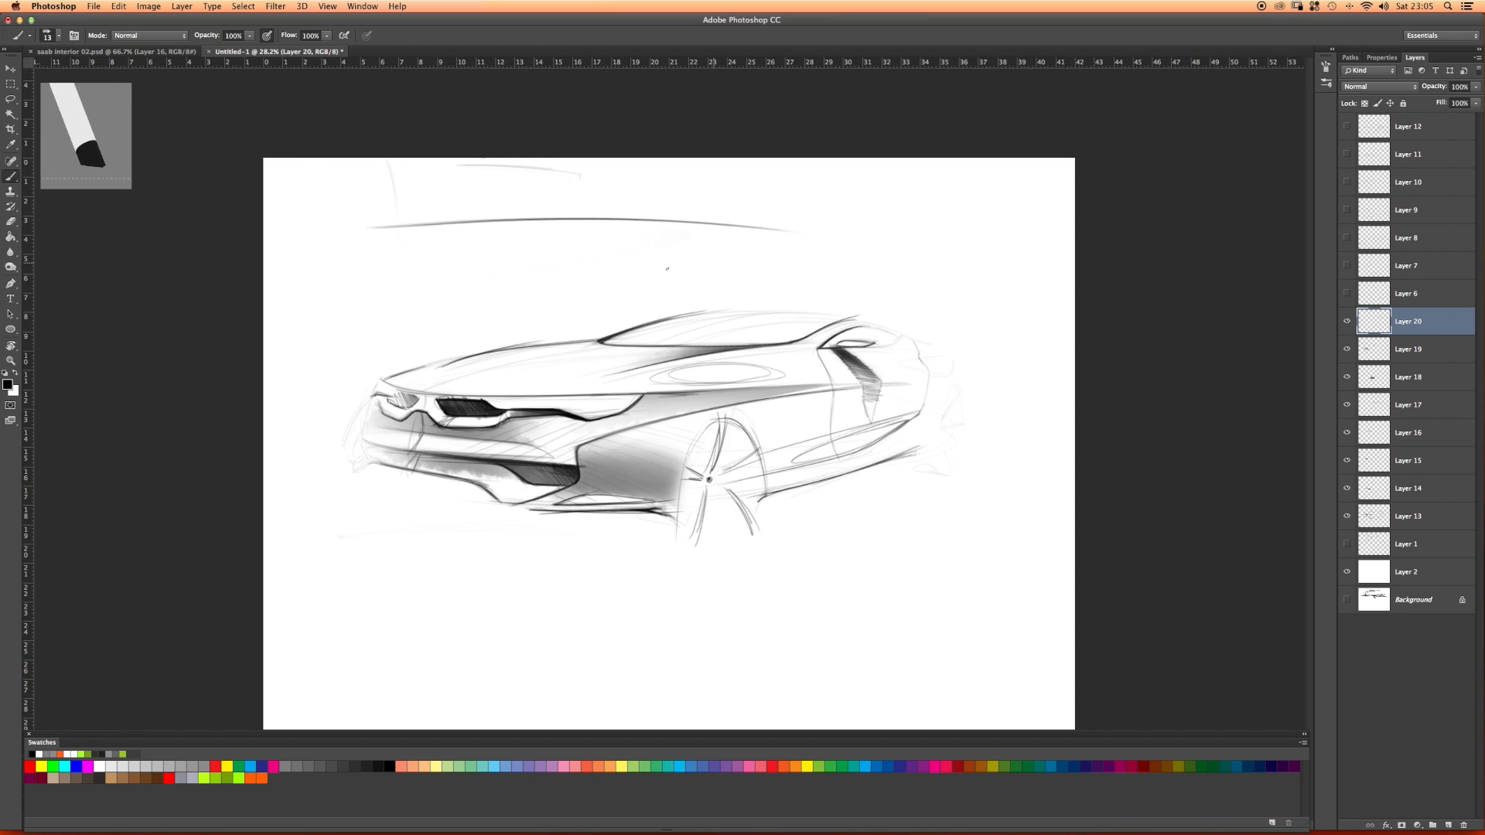
{"action": "left_click_drag", "start_coordinate": [466, 277], "coordinate": [744, 260]}
{"action": "left_click_drag", "start_coordinate": [423, 276], "coordinate": [738, 251]}
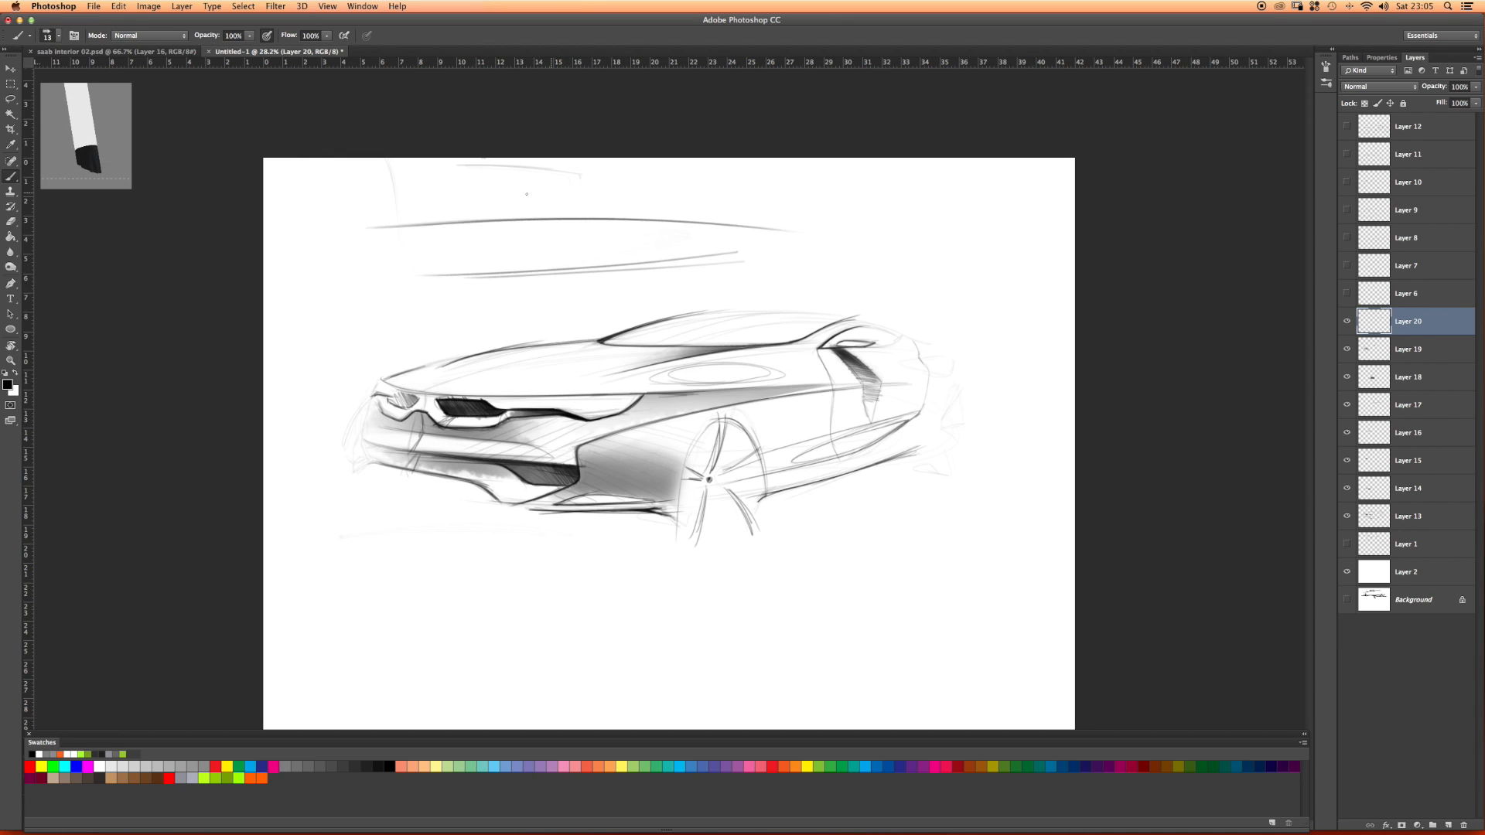
{"action": "left_click_drag", "start_coordinate": [462, 210], "coordinate": [706, 198]}
{"action": "left_click_drag", "start_coordinate": [593, 184], "coordinate": [744, 207]}
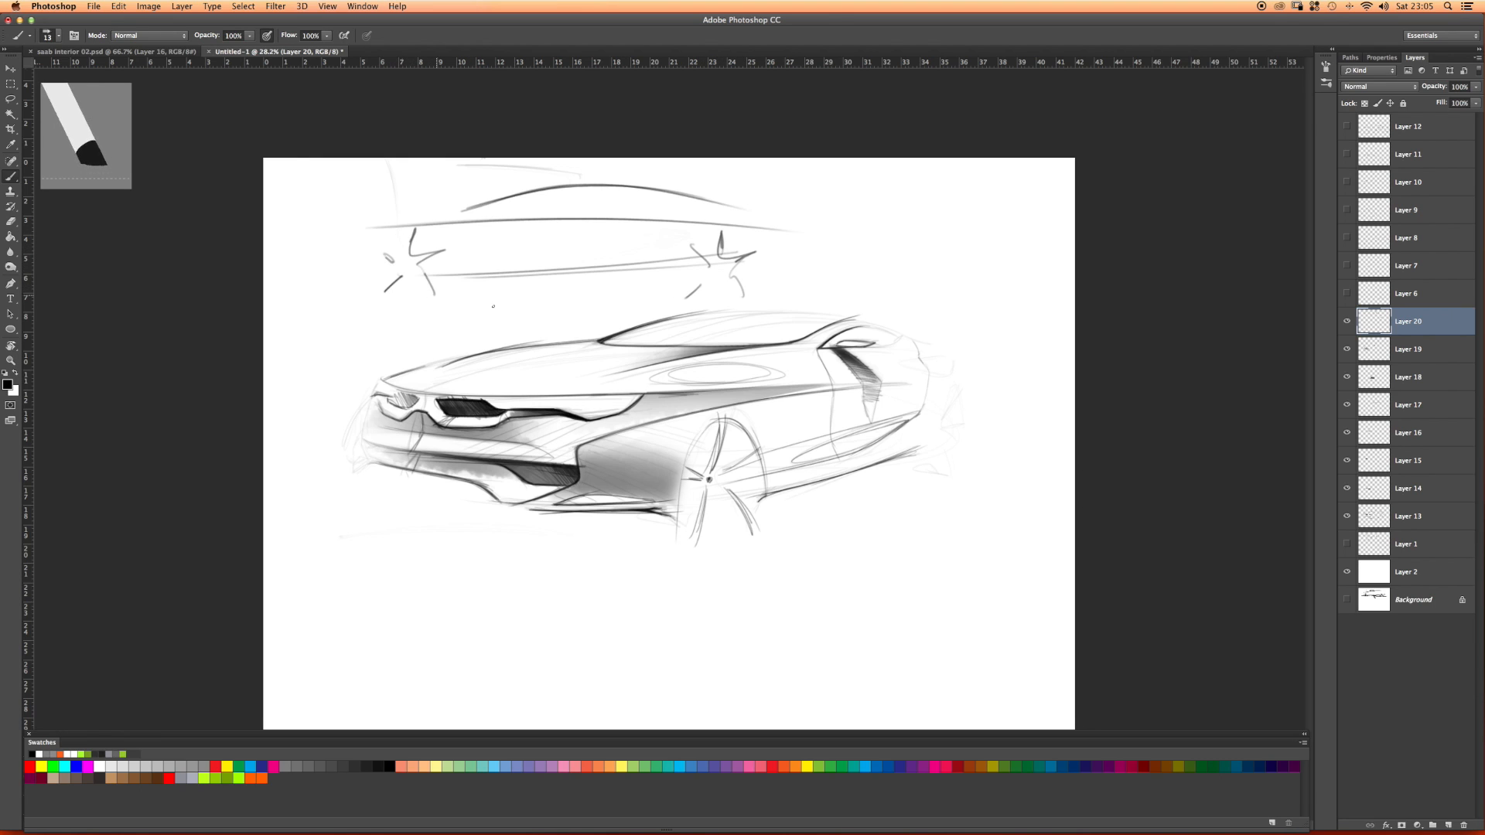
Step: Add the ground line, lower body and hood lines, front-end details and a second roof arc to the small side view
{"action": "left_click_drag", "start_coordinate": [689, 284], "coordinate": [240, 298]}
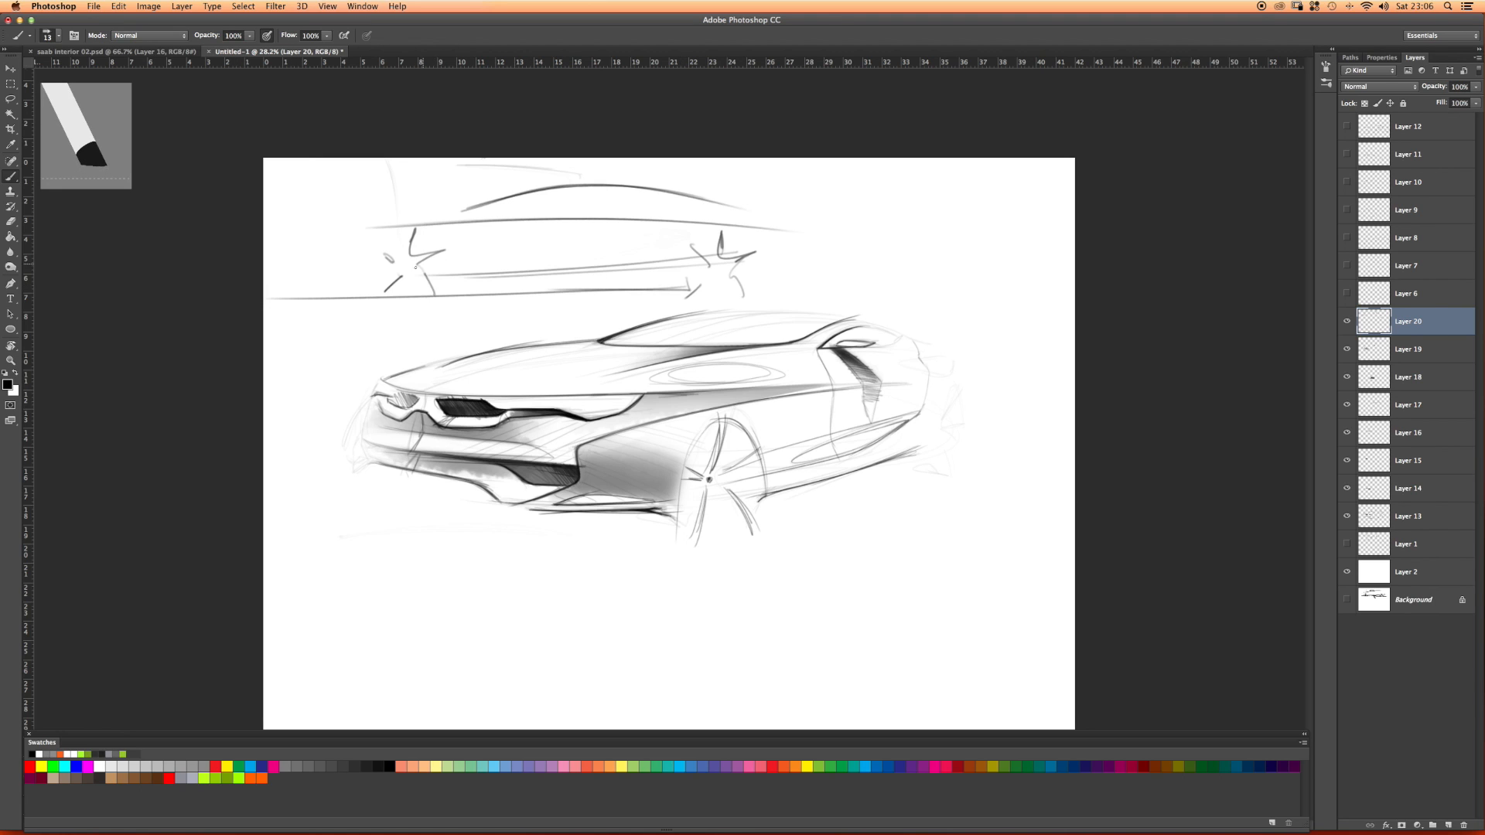
{"action": "left_click_drag", "start_coordinate": [751, 254], "coordinate": [346, 281]}
{"action": "left_click_drag", "start_coordinate": [772, 229], "coordinate": [306, 248]}
{"action": "left_click_drag", "start_coordinate": [600, 186], "coordinate": [694, 197]}
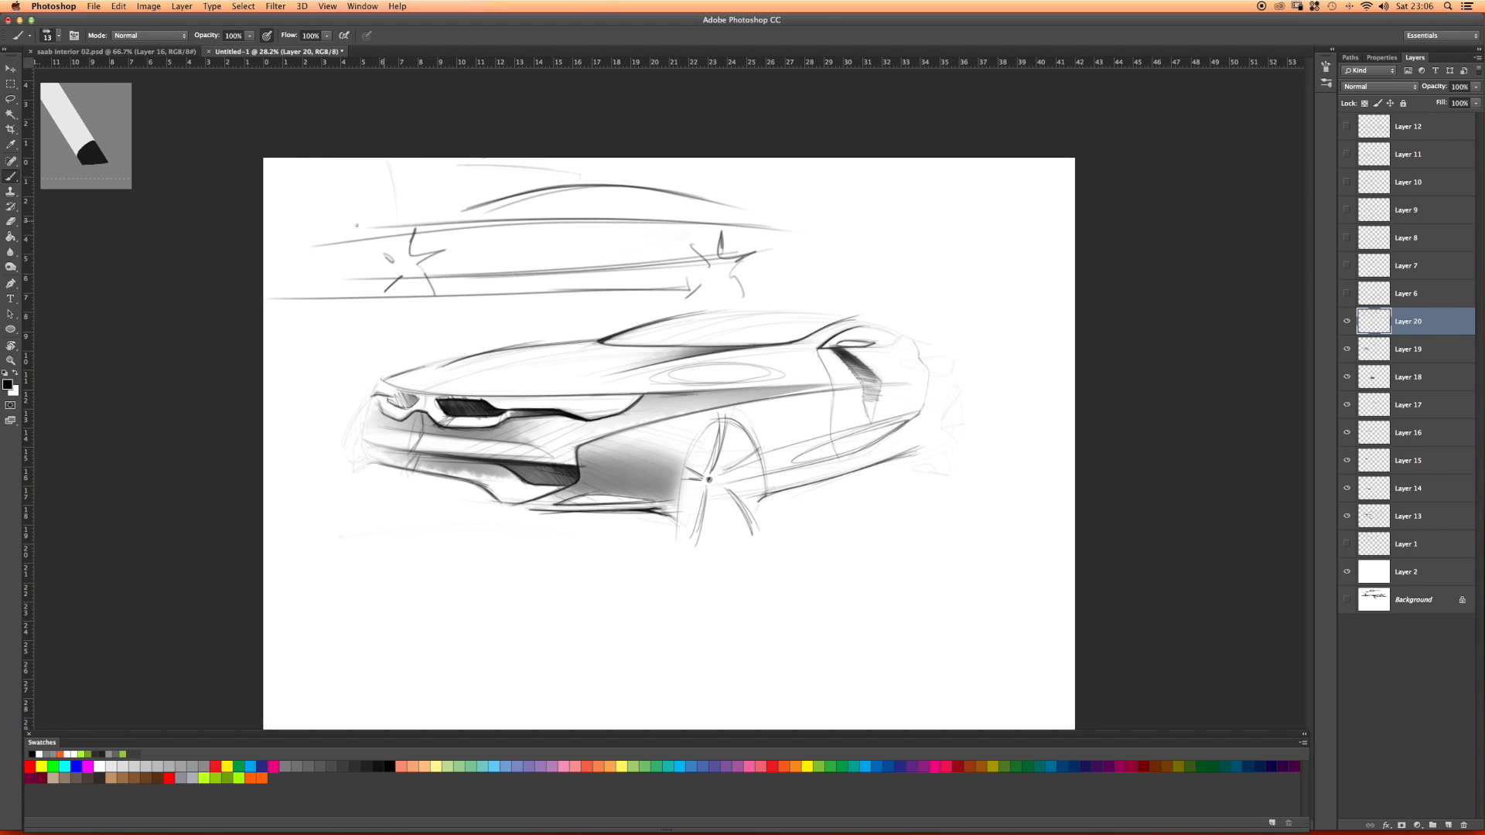
{"action": "left_click_drag", "start_coordinate": [356, 225], "coordinate": [328, 250]}
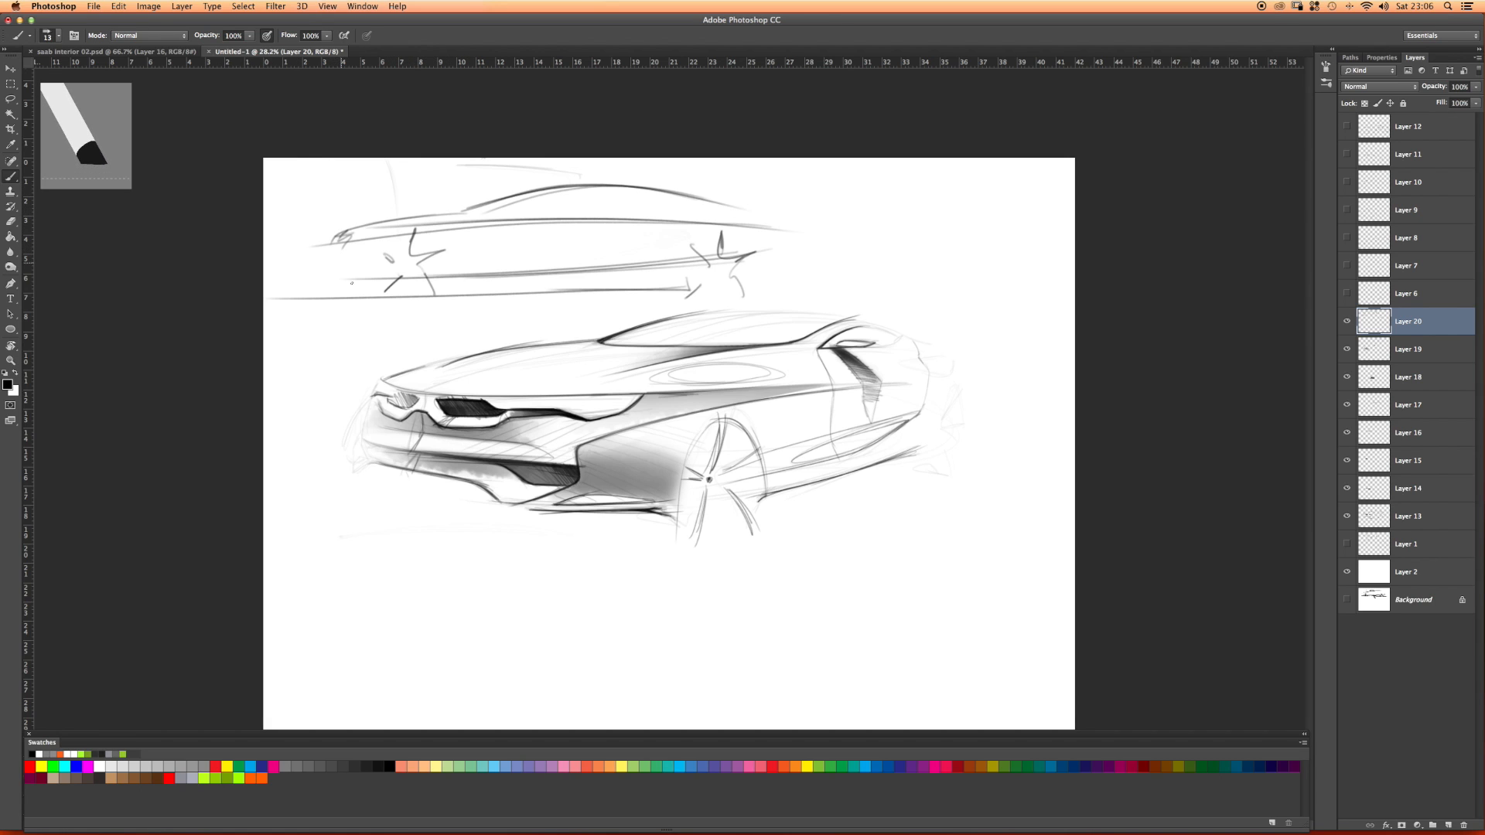
{"action": "mouse_move", "coordinate": [379, 230]}
{"action": "left_mouse_down"}
{"action": "mouse_move", "coordinate": [685, 223]}
{"action": "mouse_move", "coordinate": [366, 278]}
{"action": "left_mouse_up"}
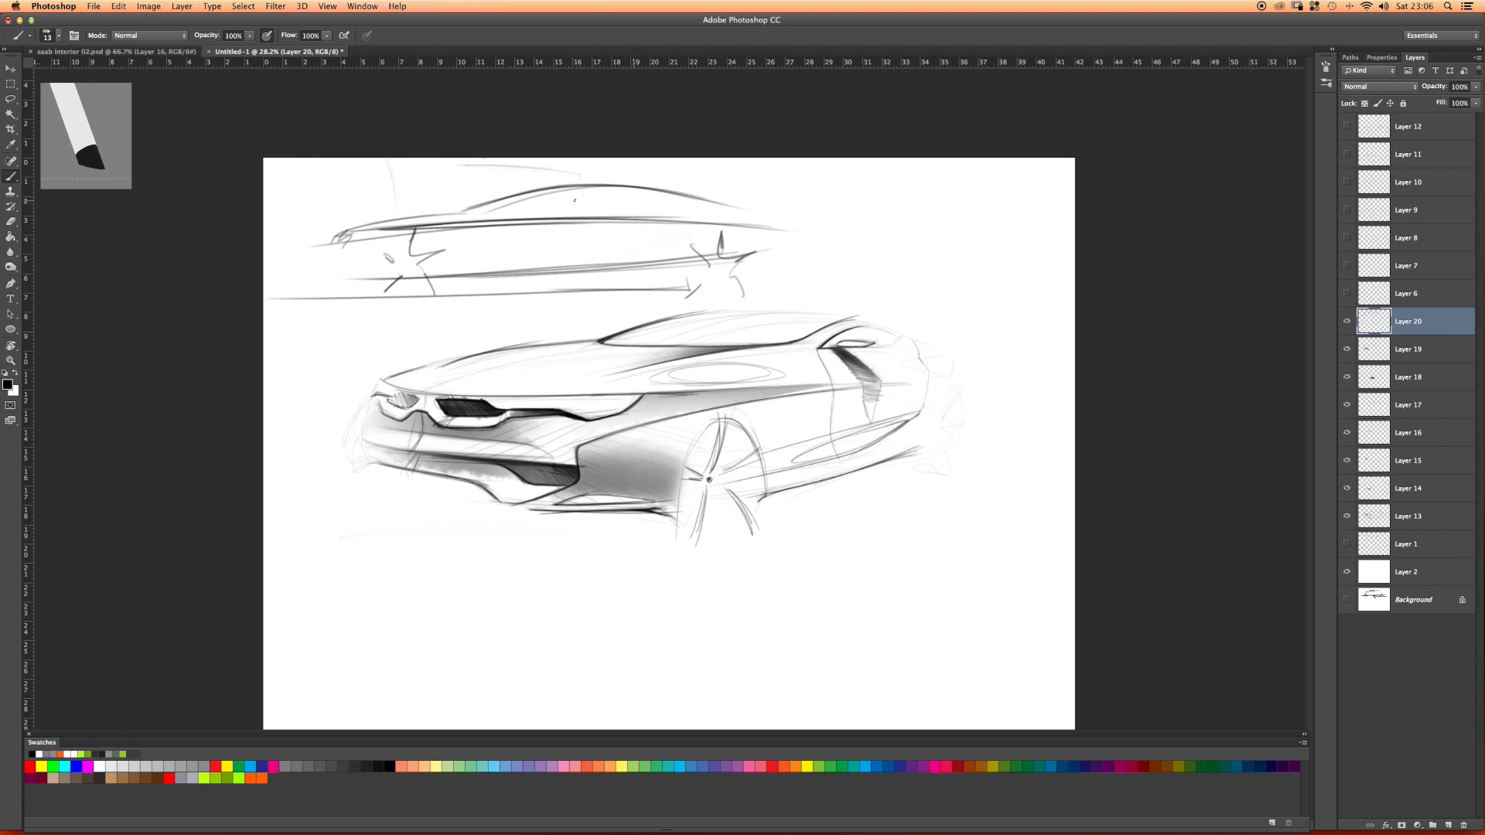
{"action": "mouse_move", "coordinate": [543, 194]}
{"action": "left_mouse_down"}
{"action": "mouse_move", "coordinate": [622, 187]}
{"action": "mouse_move", "coordinate": [749, 210]}
{"action": "left_mouse_up"}
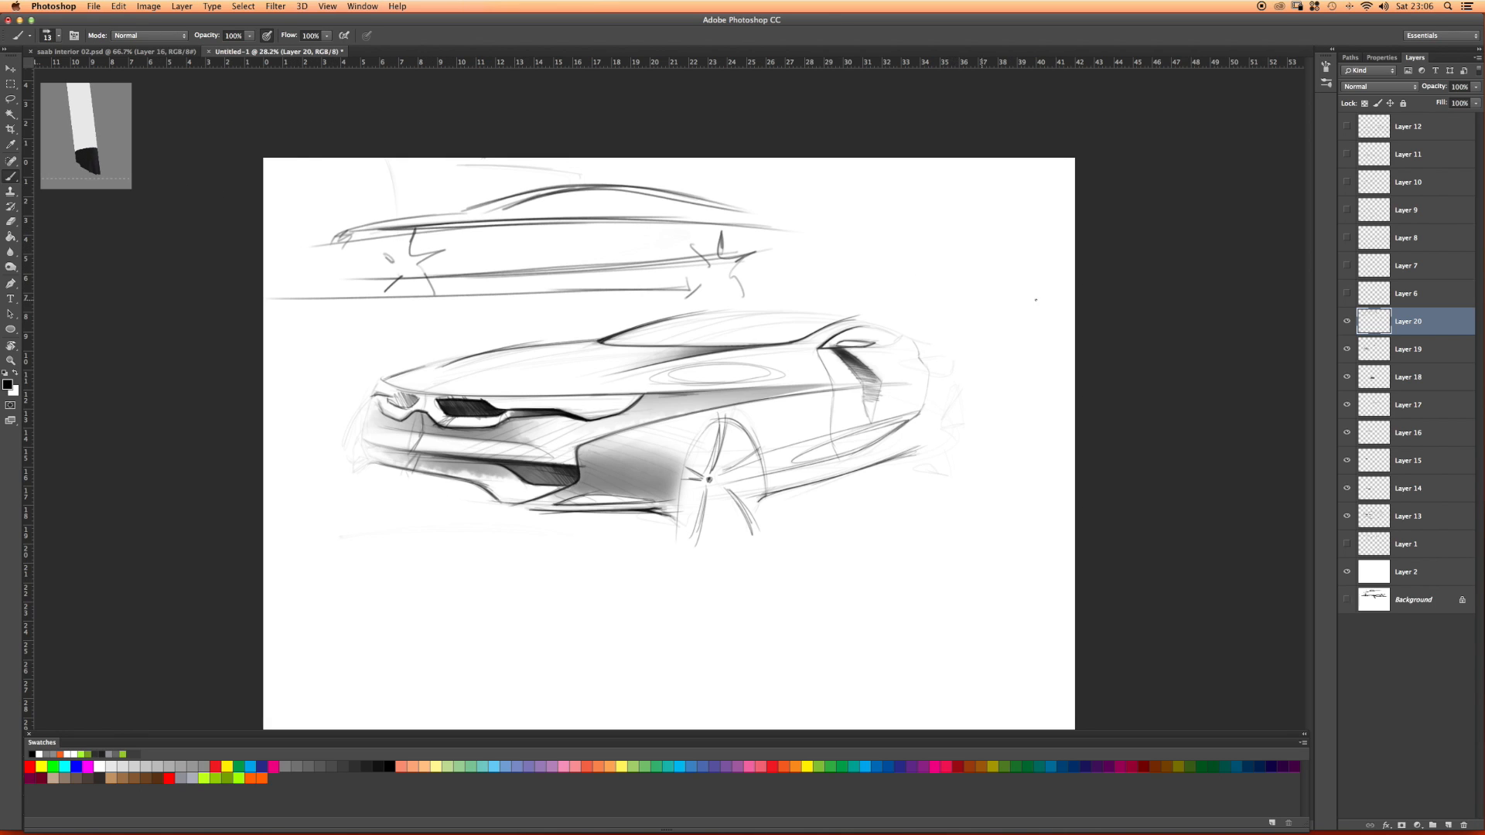
Step: Start a second small car sketch beside the side view with horizontal body lines, end contours, upper grille edges and a lower bumper line
{"action": "left_click_drag", "start_coordinate": [779, 262], "coordinate": [1030, 251]}
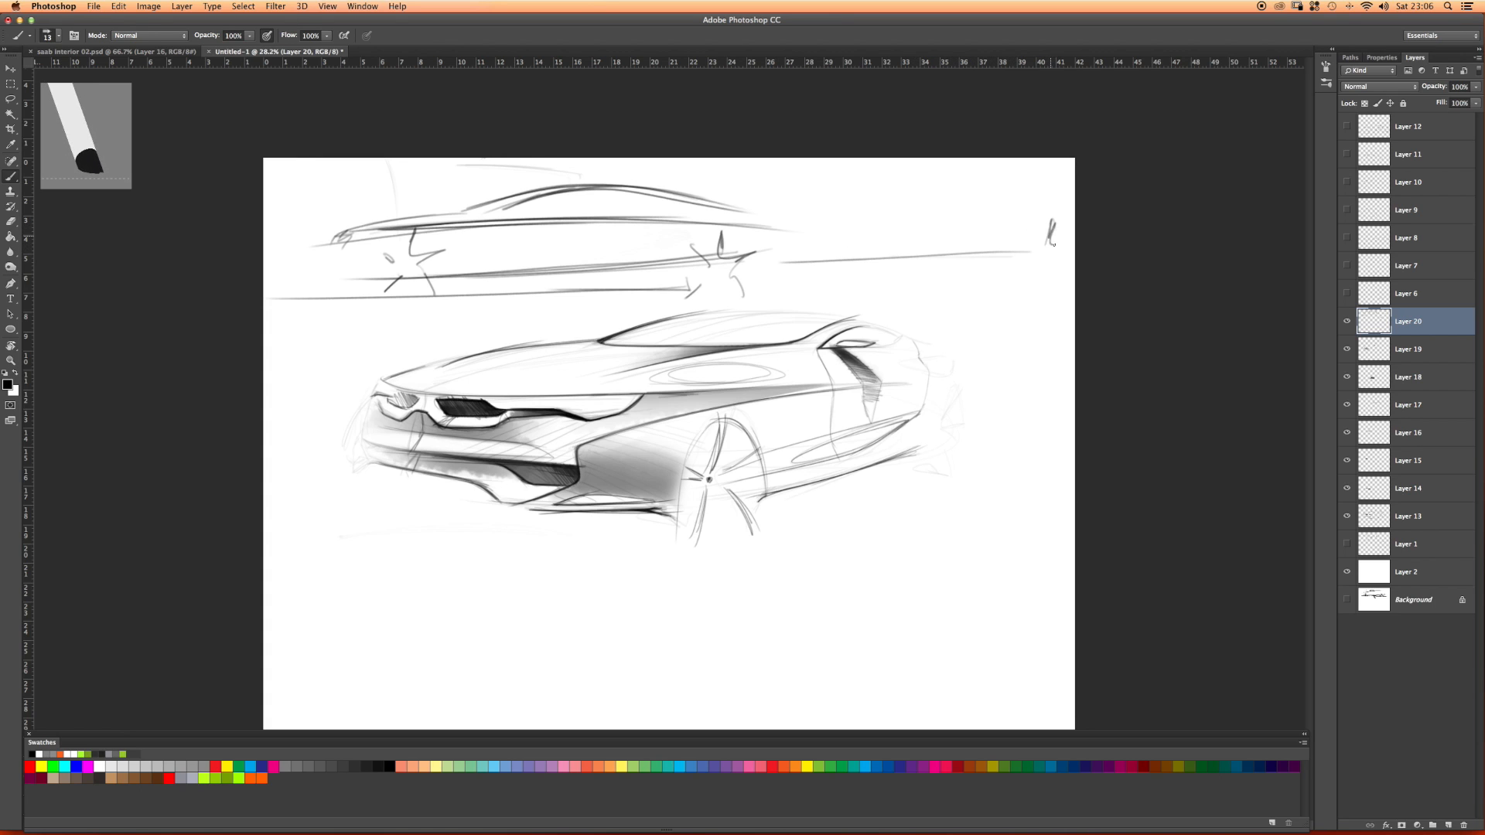
{"action": "left_click_drag", "start_coordinate": [978, 246], "coordinate": [973, 285]}
{"action": "mouse_move", "coordinate": [759, 227]}
{"action": "left_mouse_down"}
{"action": "mouse_move", "coordinate": [748, 255]}
{"action": "mouse_move", "coordinate": [766, 226]}
{"action": "left_mouse_up"}
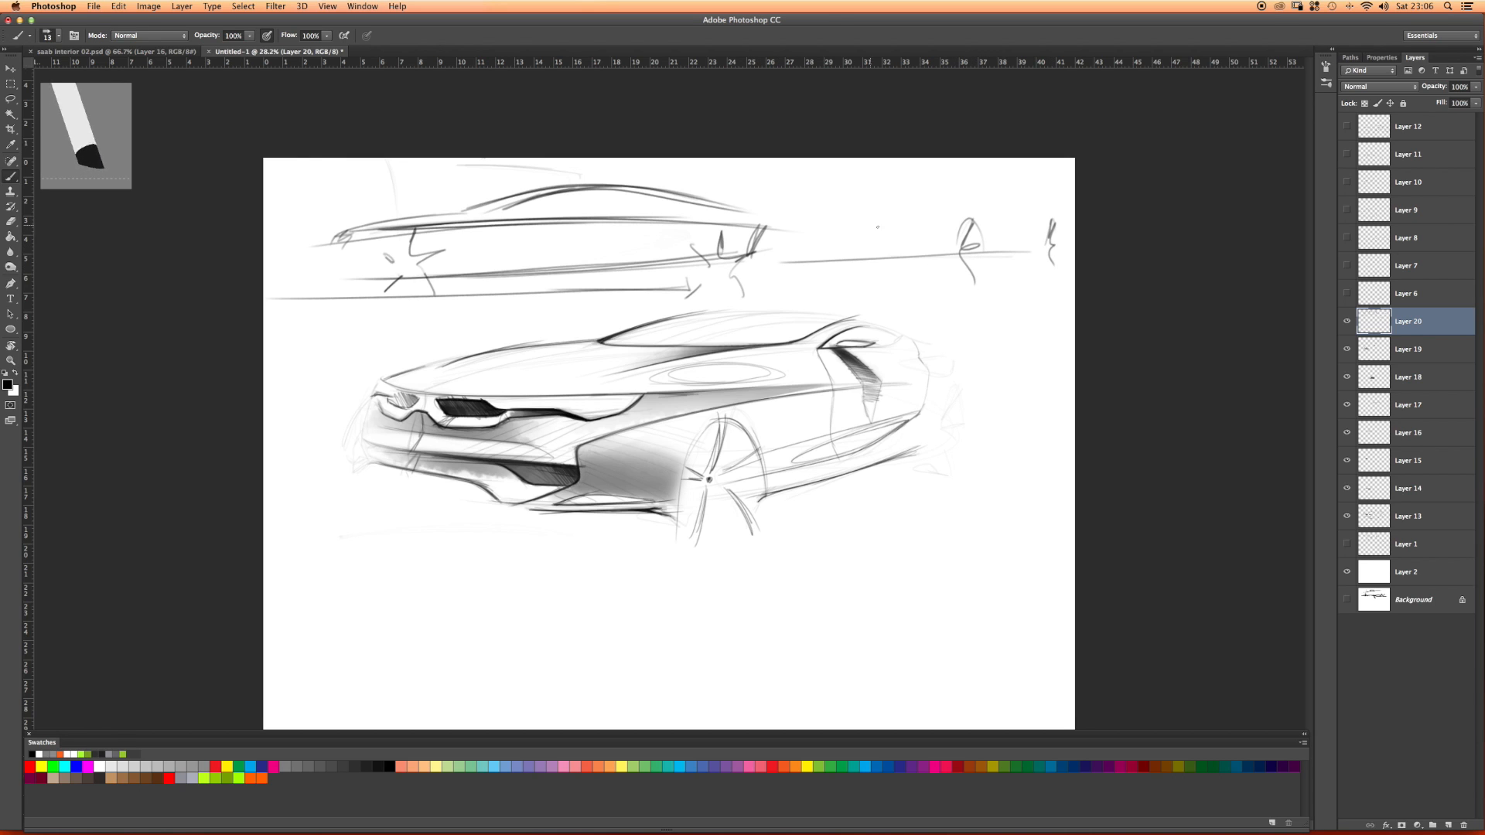
{"action": "left_click_drag", "start_coordinate": [1019, 209], "coordinate": [774, 210]}
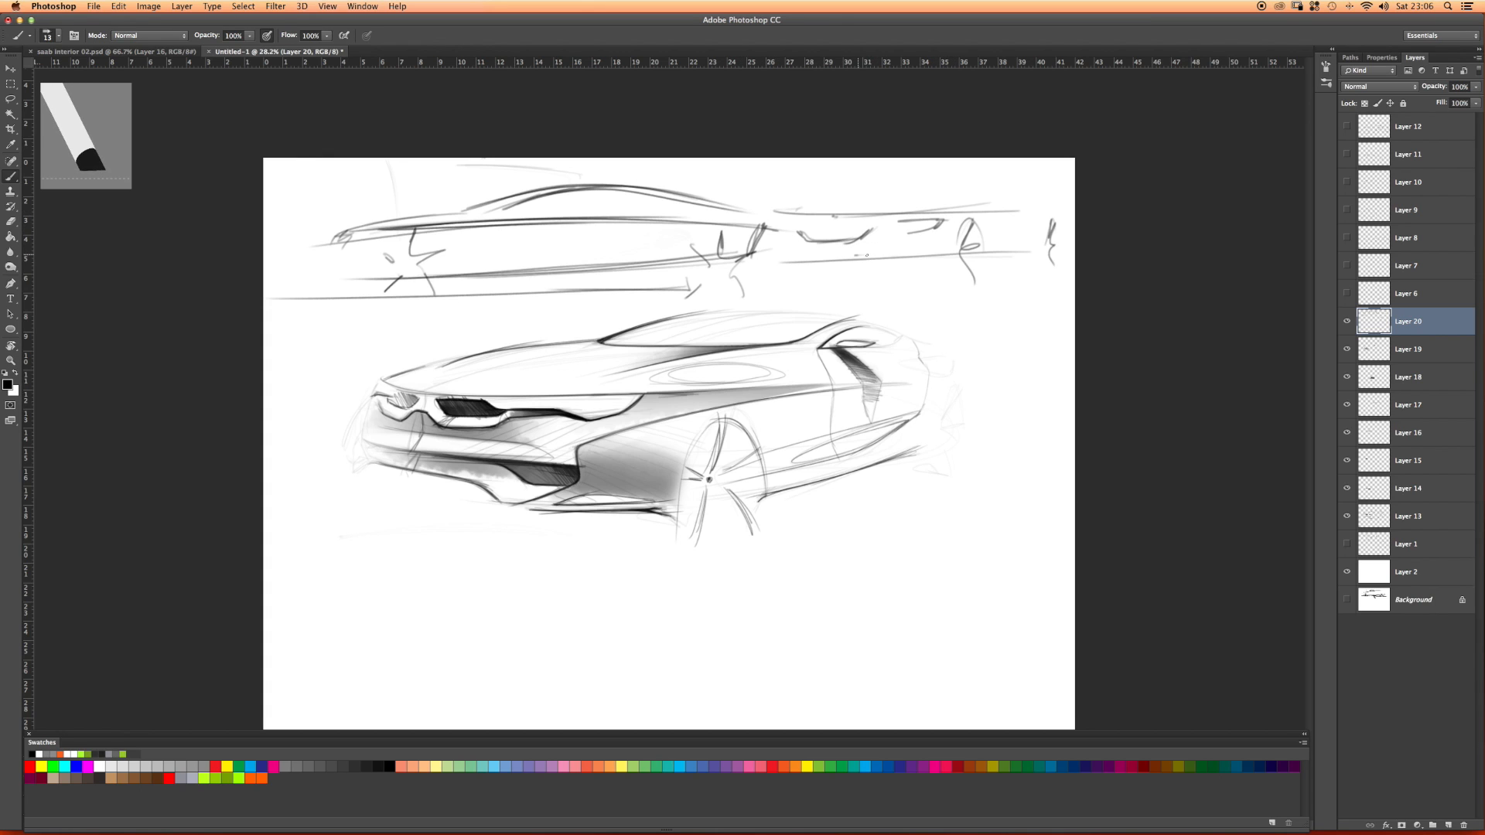
{"action": "left_click_drag", "start_coordinate": [860, 256], "coordinate": [810, 255]}
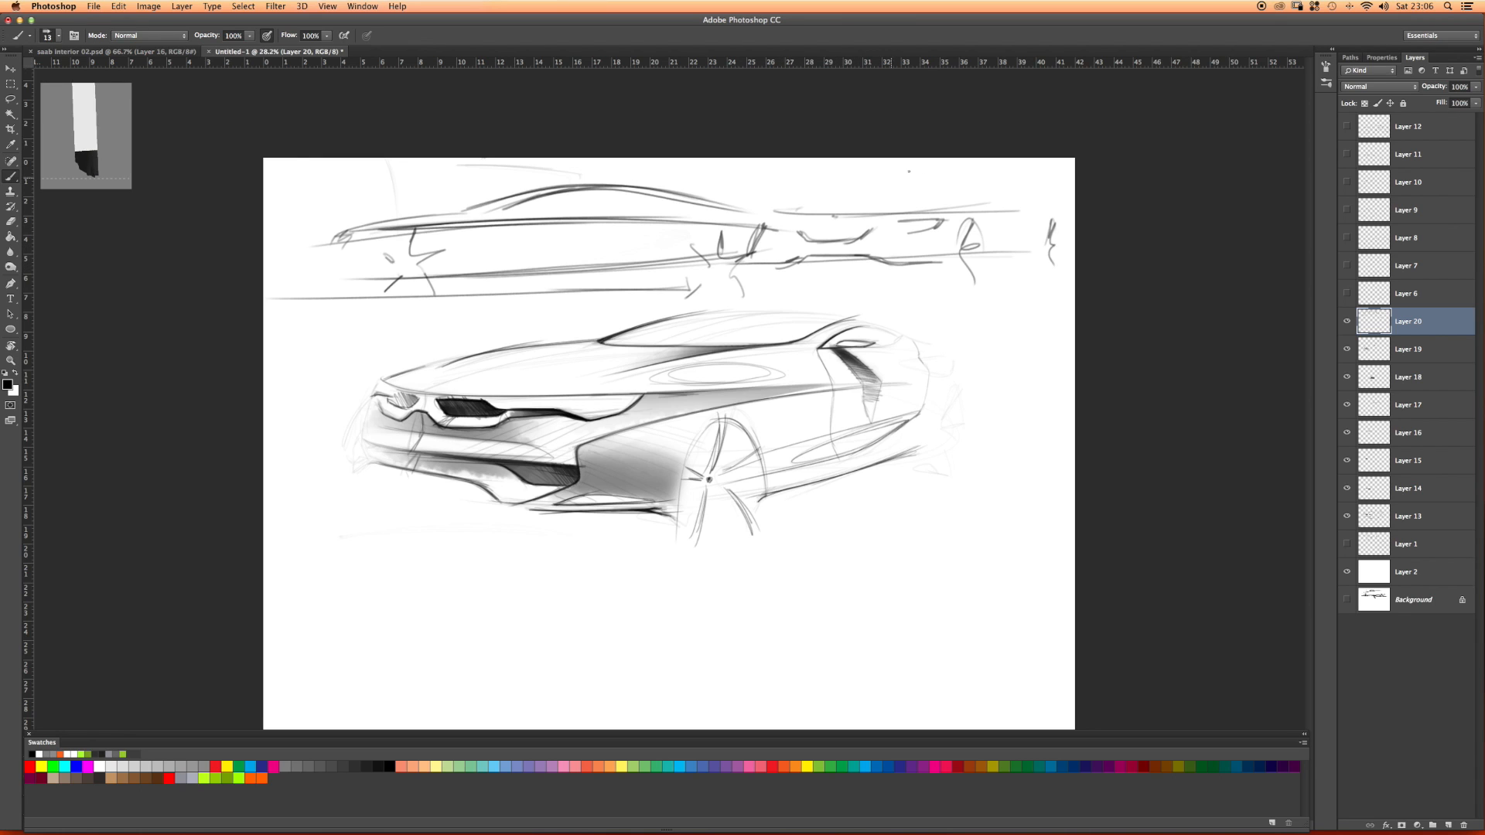
Step: Complete the second small car sketch with roof lines, a windshield pillar and closed front openings, and hide Layer 20
{"action": "mouse_move", "coordinate": [1000, 196]}
{"action": "left_mouse_down"}
{"action": "mouse_move", "coordinate": [831, 195]}
{"action": "mouse_move", "coordinate": [907, 184]}
{"action": "mouse_move", "coordinate": [889, 184]}
{"action": "left_mouse_up"}
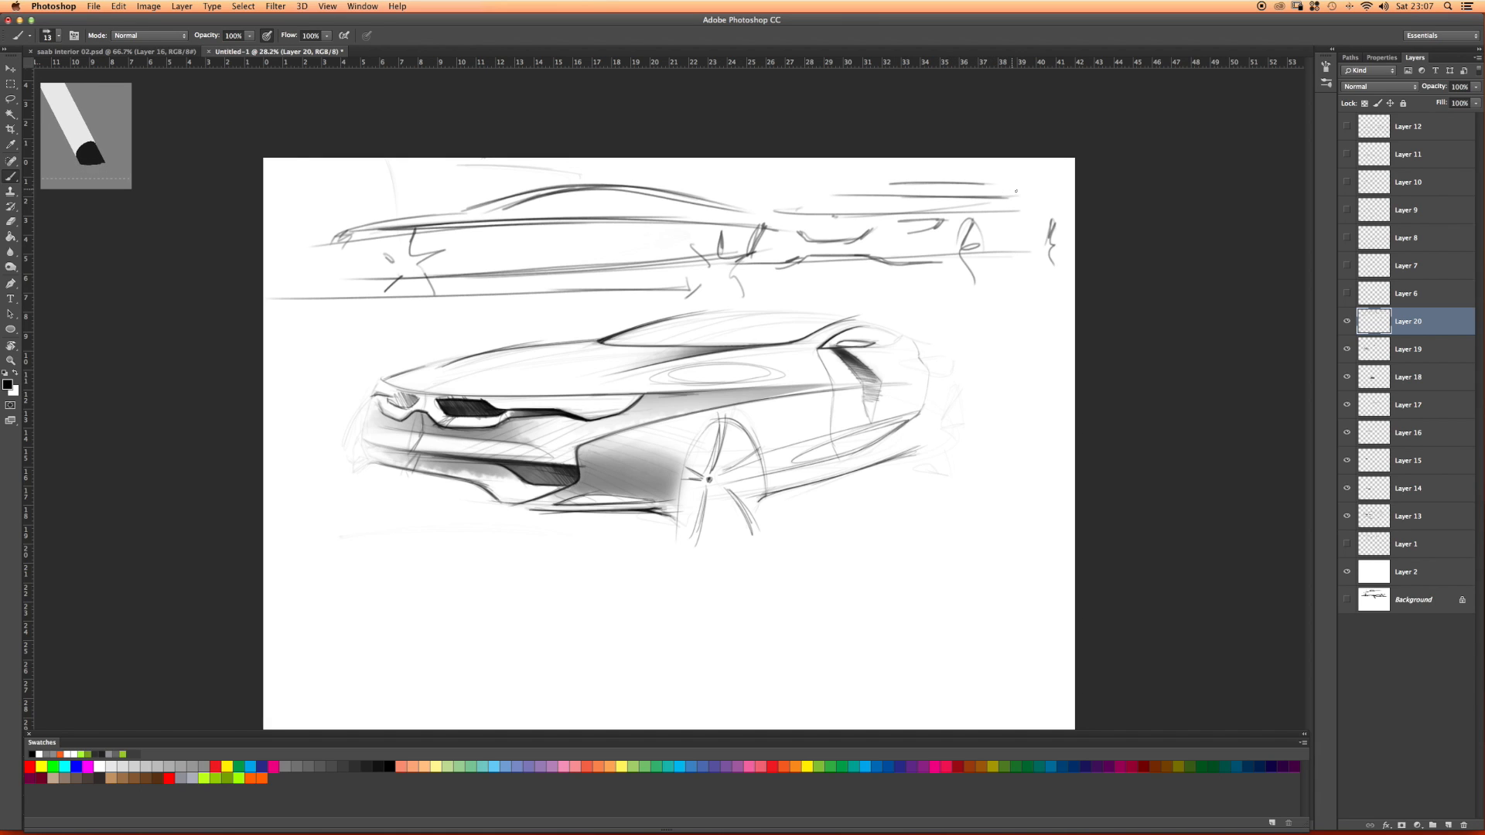
{"action": "left_click_drag", "start_coordinate": [1014, 195], "coordinate": [926, 195]}
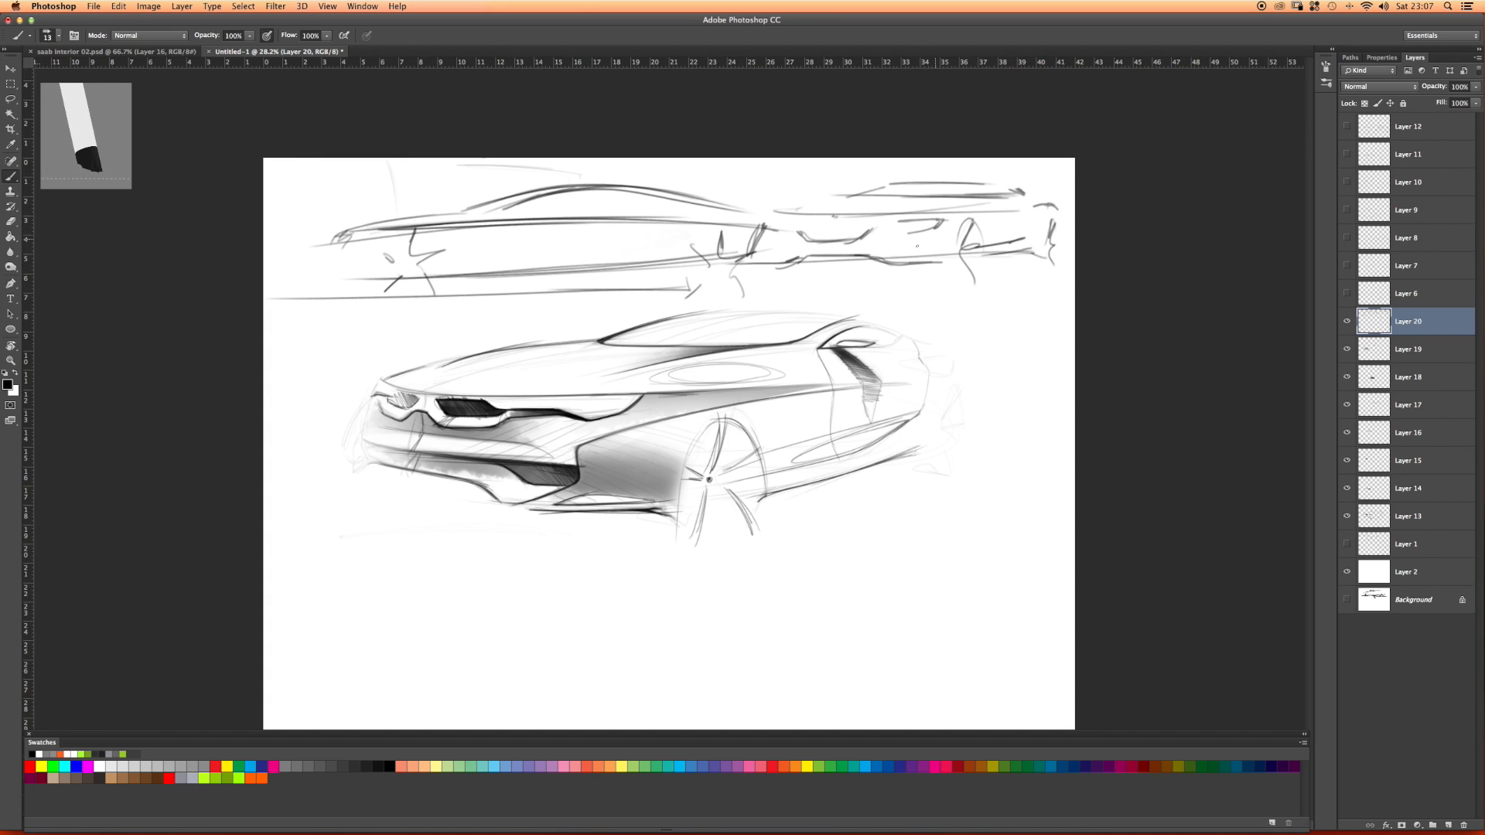
{"action": "left_click_drag", "start_coordinate": [959, 249], "coordinate": [880, 246]}
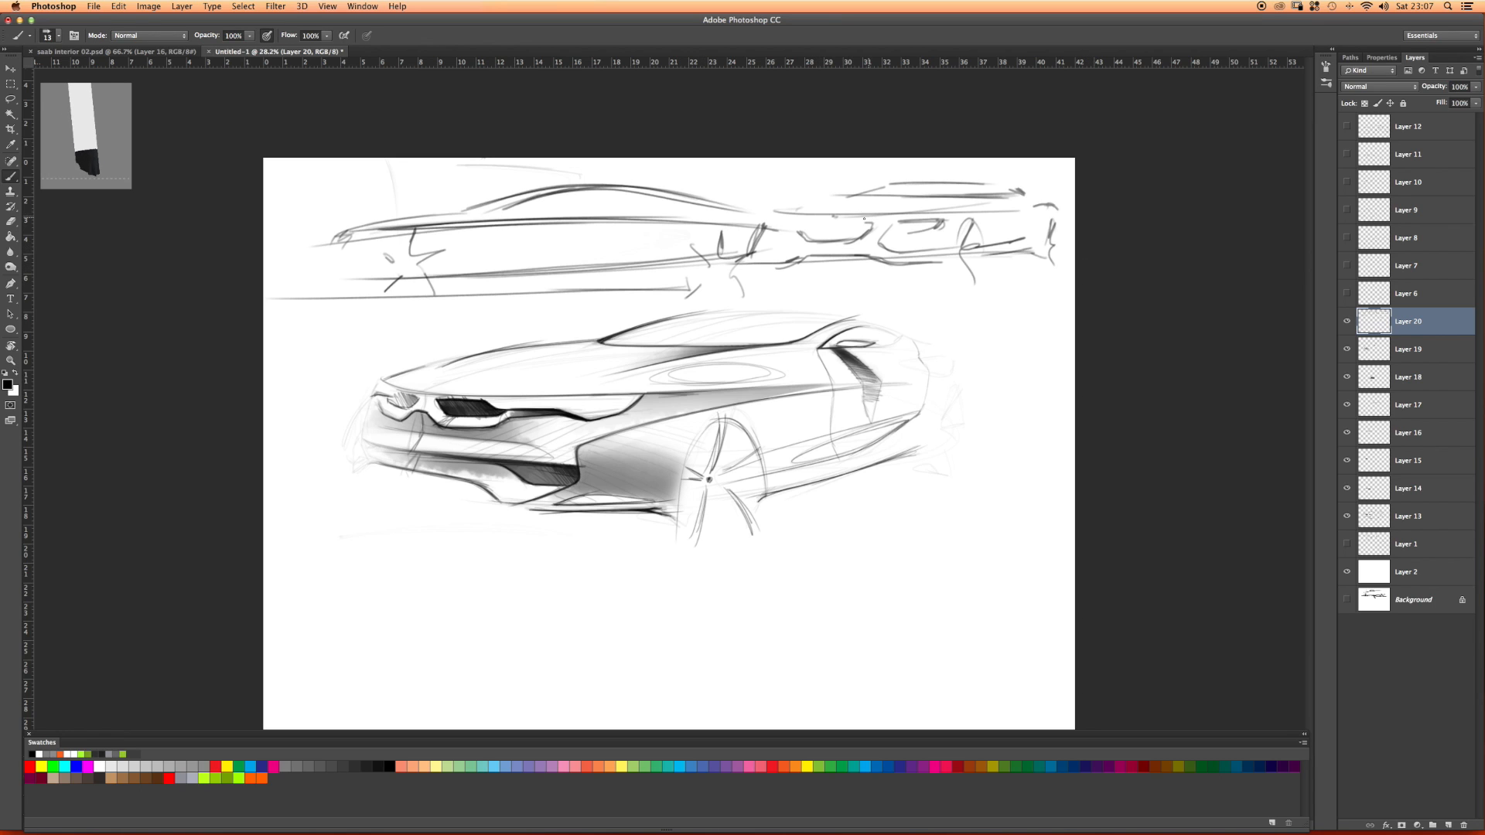
{"action": "mouse_move", "coordinate": [840, 222]}
{"action": "left_mouse_down"}
{"action": "mouse_move", "coordinate": [795, 230]}
{"action": "mouse_move", "coordinate": [837, 240]}
{"action": "mouse_move", "coordinate": [941, 226]}
{"action": "mouse_move", "coordinate": [894, 225]}
{"action": "mouse_move", "coordinate": [903, 258]}
{"action": "left_mouse_up"}
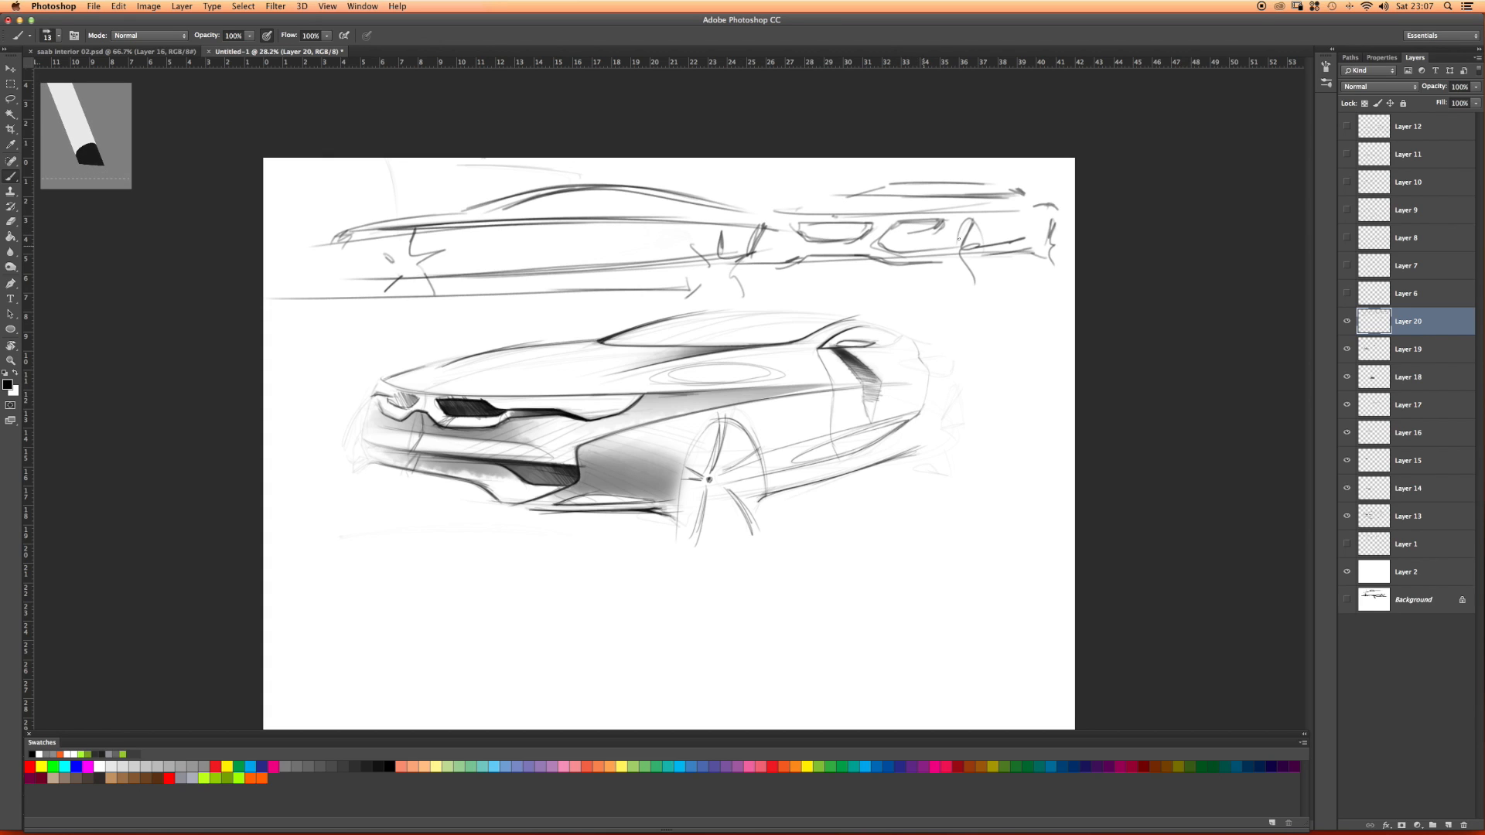
{"action": "mouse_move", "coordinate": [1013, 186]}
{"action": "left_mouse_down"}
{"action": "mouse_move", "coordinate": [932, 201]}
{"action": "mouse_move", "coordinate": [968, 198]}
{"action": "left_mouse_up"}
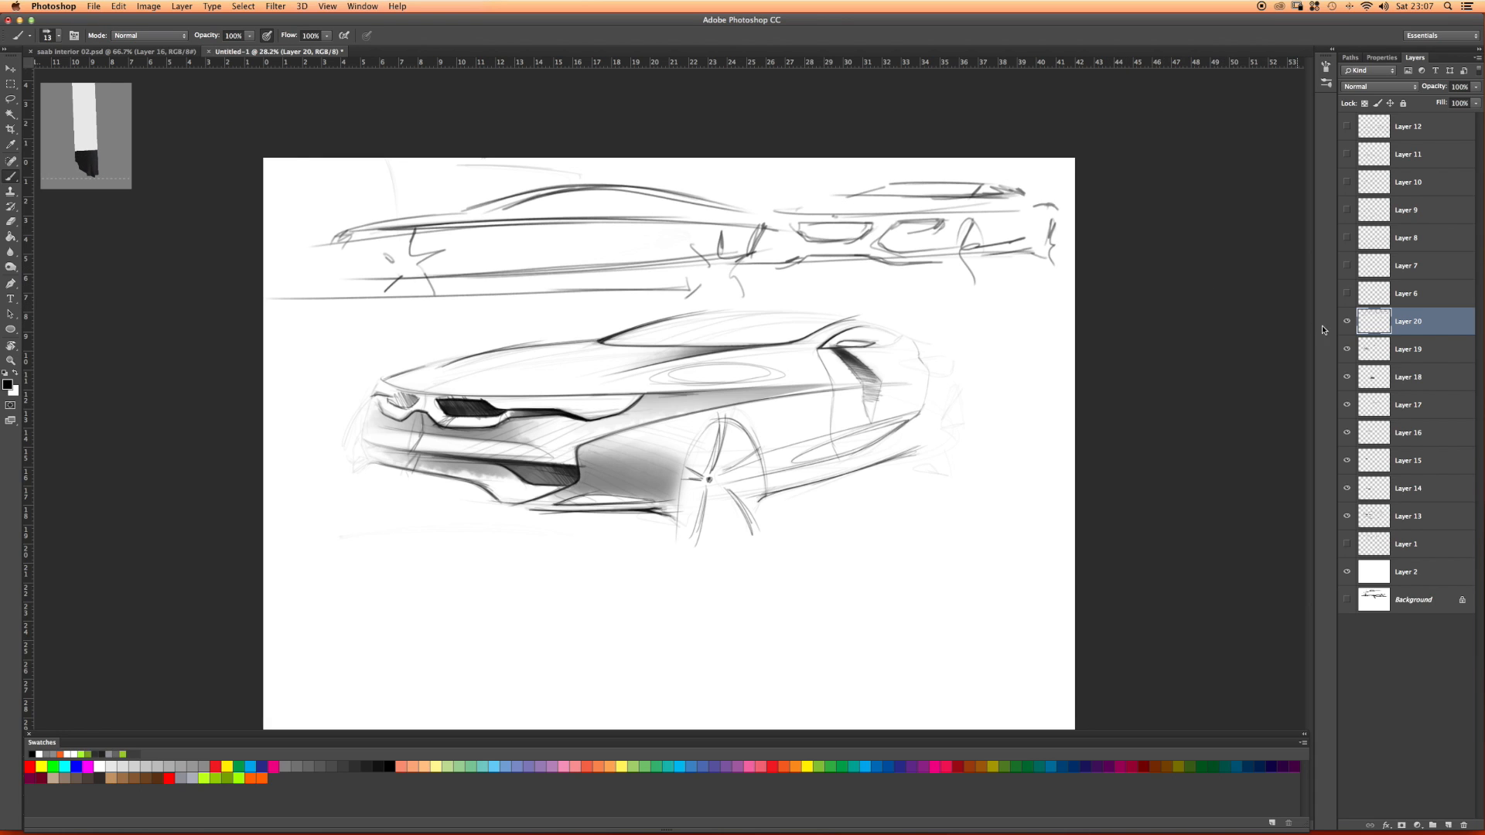
{"action": "left_click", "coordinate": [1347, 322]}
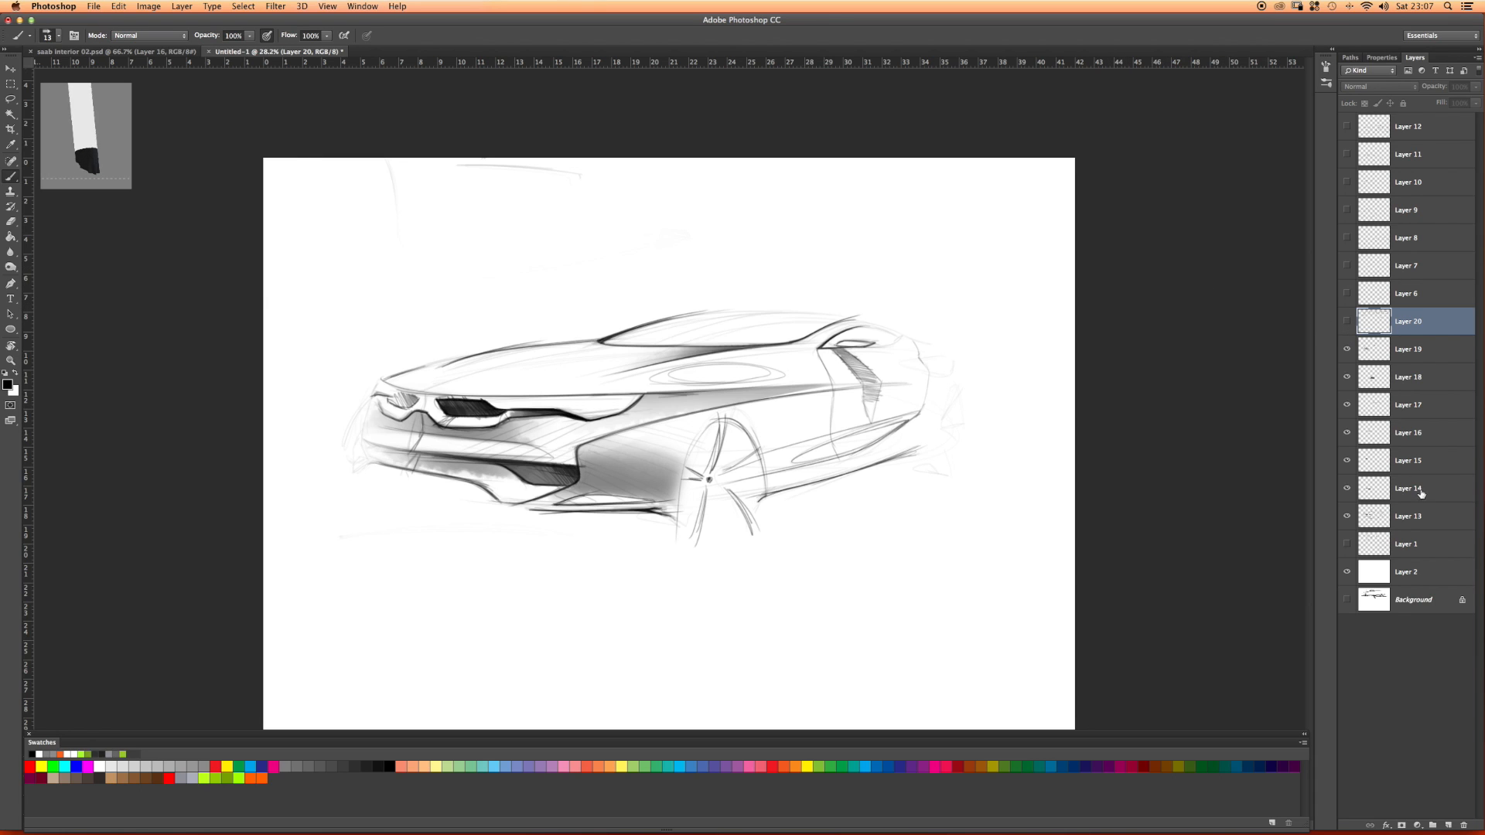